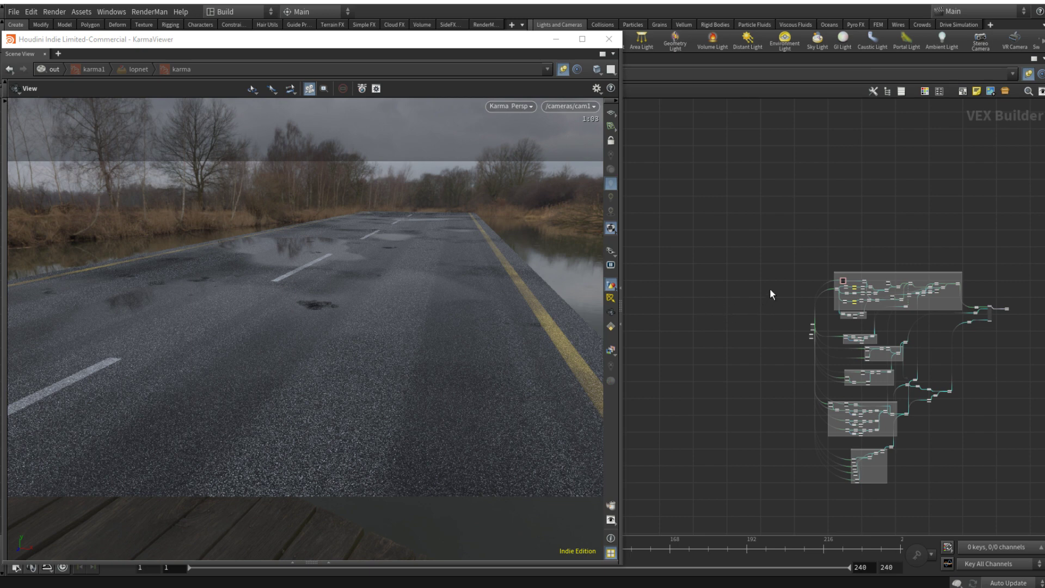
# Step: Look over the geometry network that holds the road grid, and open the ROAD_mtl material inside matnet1
pyautogui.press('u')
pyautogui.moveTo(777, 321); pyautogui.dragTo(867, 309, button='middle')
pyautogui.moveTo(749, 242); pyautogui.dragTo(887, 295)
pyautogui.moveTo(738, 303); pyautogui.dragTo(889, 329)
pyautogui.moveTo(860, 384); pyautogui.dragTo(749, 353)
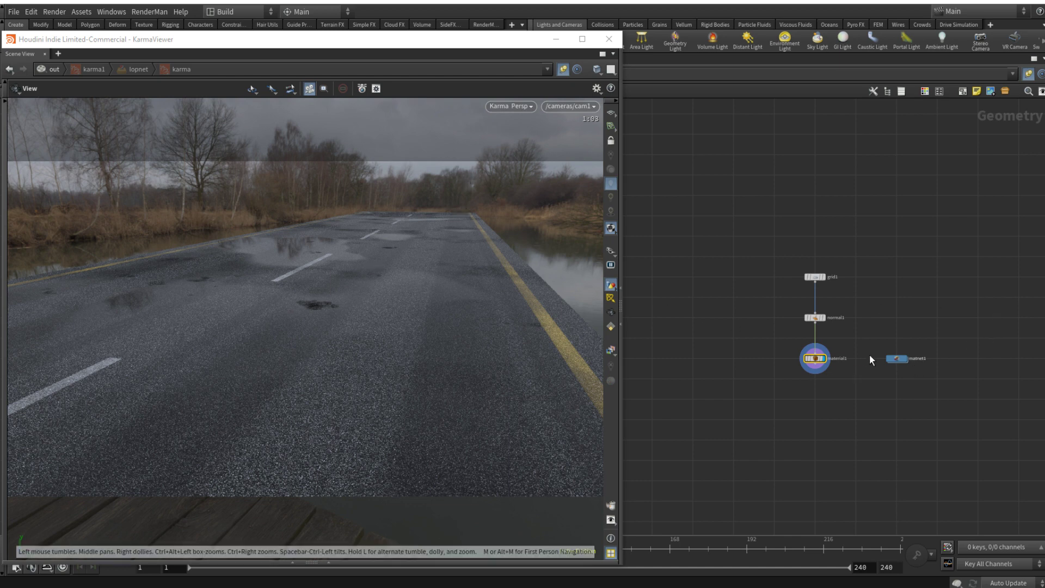
pyautogui.scroll(5, 870, 354)
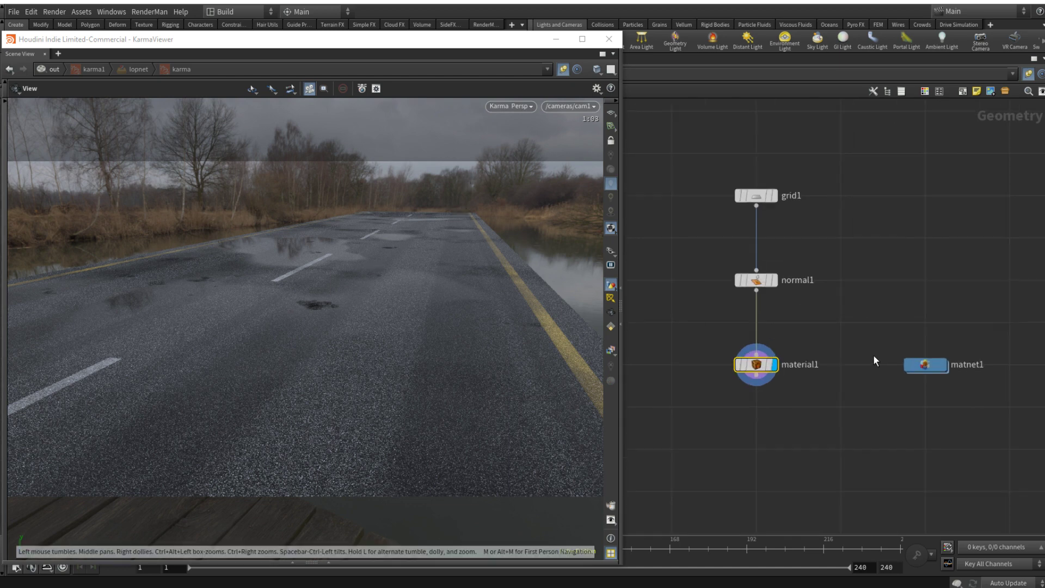
pyautogui.doubleClick(943, 366)
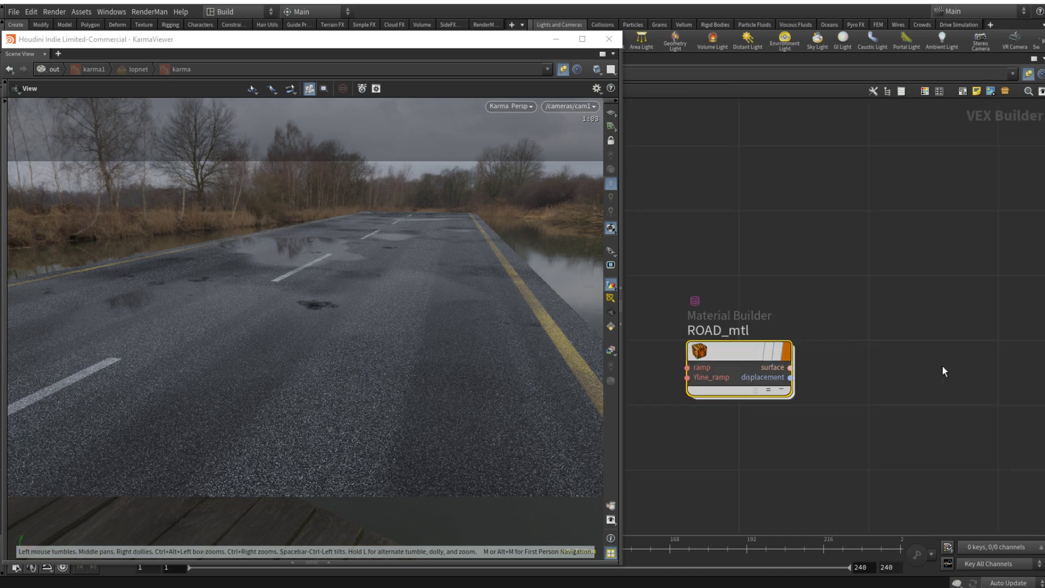
pyautogui.doubleClick(731, 350)
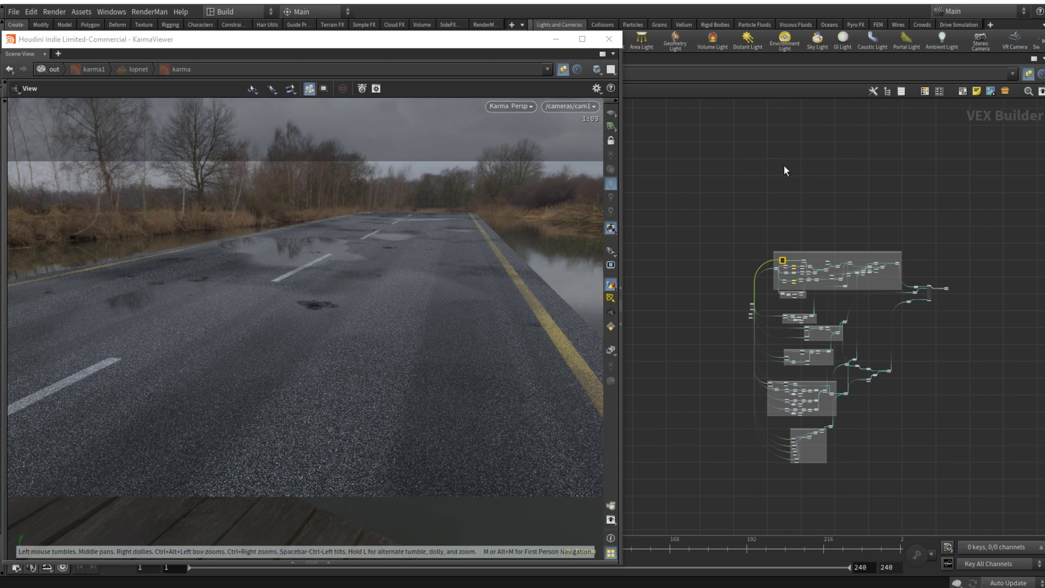
# Step: Go to the outputs network and bring the karma1 render node into view
pyautogui.hotkey('alt', 'Left')
pyautogui.scroll(-6, 818, 222)
pyautogui.moveTo(815, 231); pyautogui.dragTo(901, 278, button='middle')
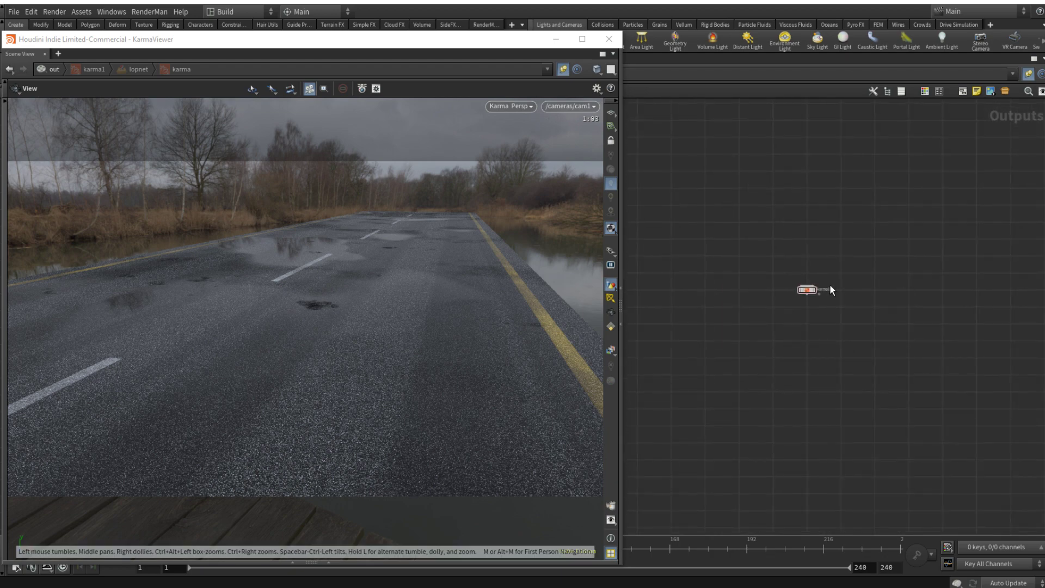
pyautogui.scroll(5, 829, 284)
pyautogui.moveTo(714, 237); pyautogui.dragTo(860, 349)
pyautogui.moveTo(894, 368); pyautogui.dragTo(989, 390, button='middle')
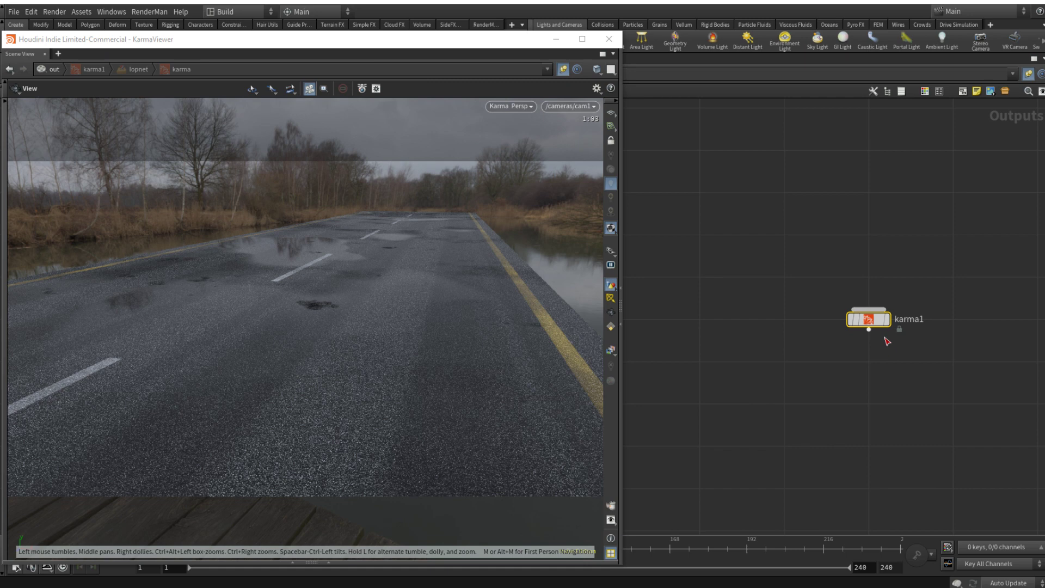
# Step: Try placing a Mantra render node beside karma1 and delete it again
pyautogui.press('Tab')
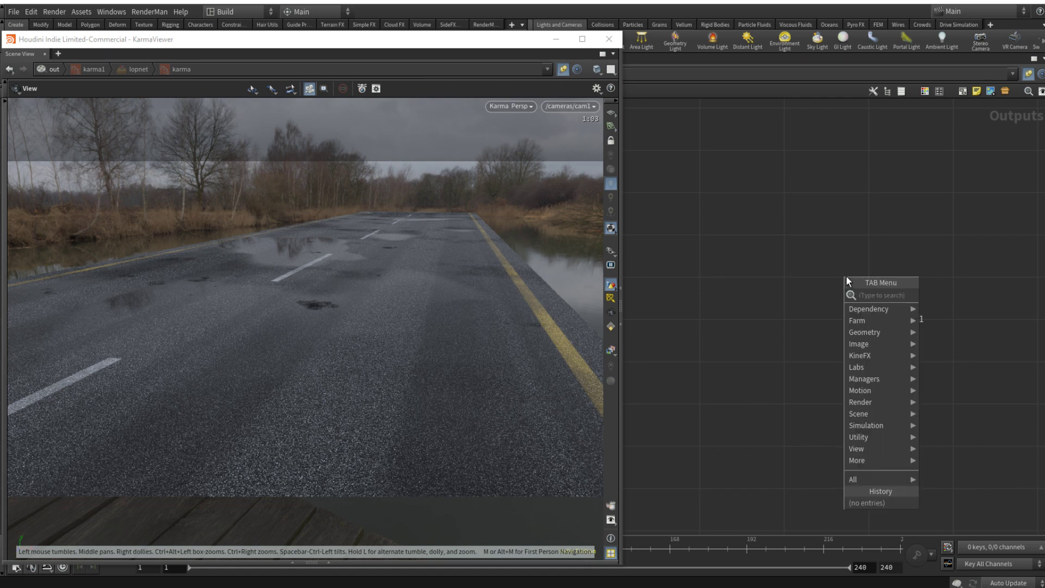
pyautogui.write('mant')
pyautogui.press('Return')
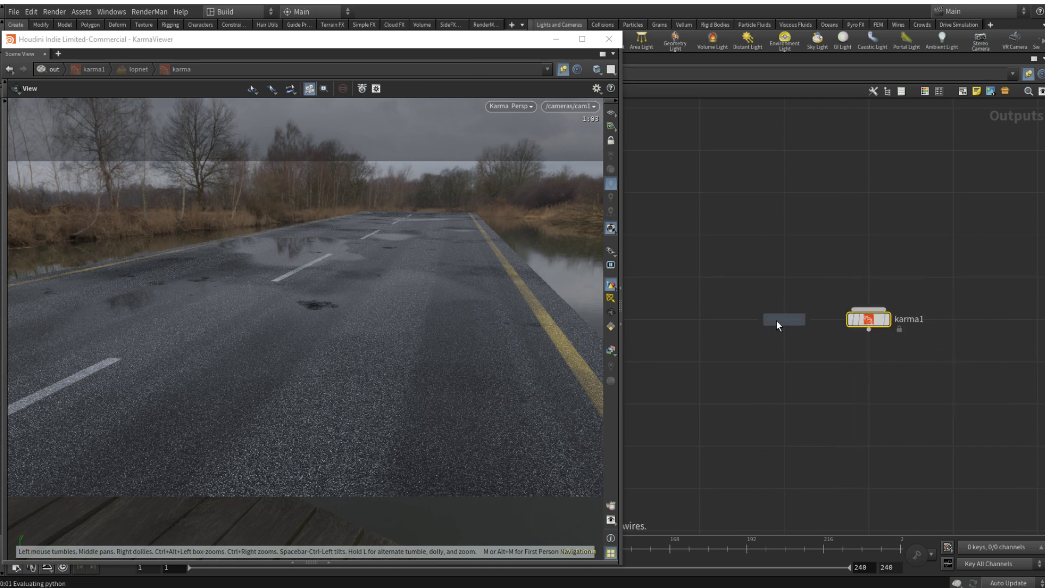
pyautogui.click(784, 318)
pyautogui.moveTo(784, 319); pyautogui.dragTo(709, 320)
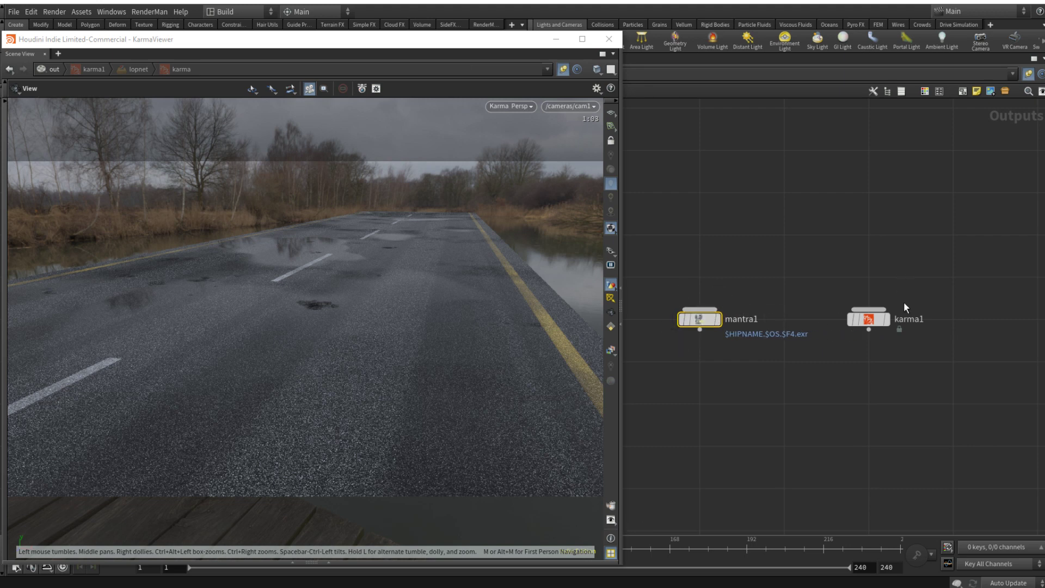
pyautogui.moveTo(654, 253); pyautogui.dragTo(799, 395)
pyautogui.press('Delete')
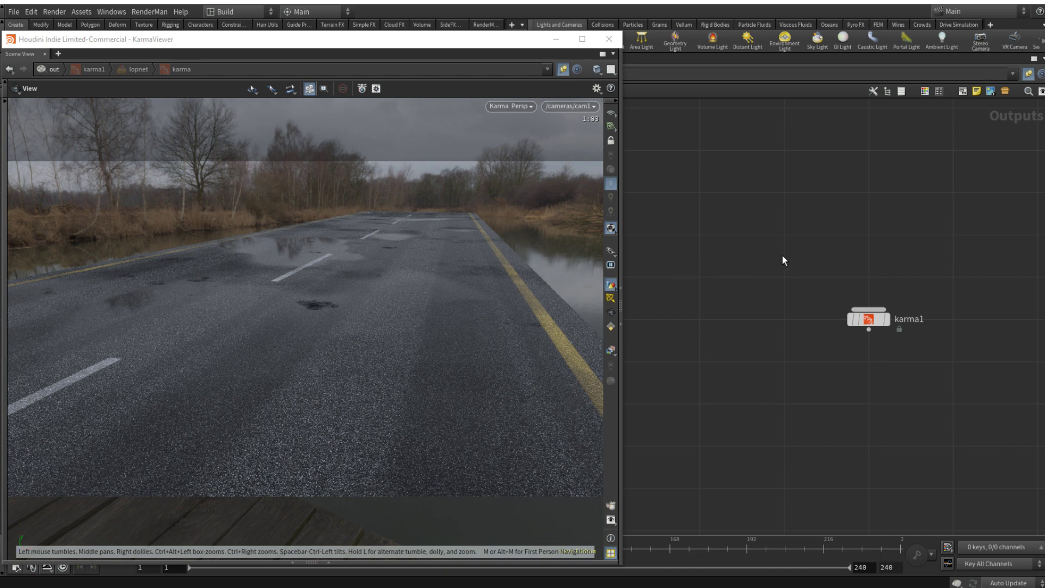
# Step: Return to the road's geometry network and reopen the full ROAD_mtl node graph through matnet1
pyautogui.hotkey('alt', 'Left')
pyautogui.scroll(-5, 806, 306)
pyautogui.moveTo(766, 287); pyautogui.dragTo(841, 294, button='middle')
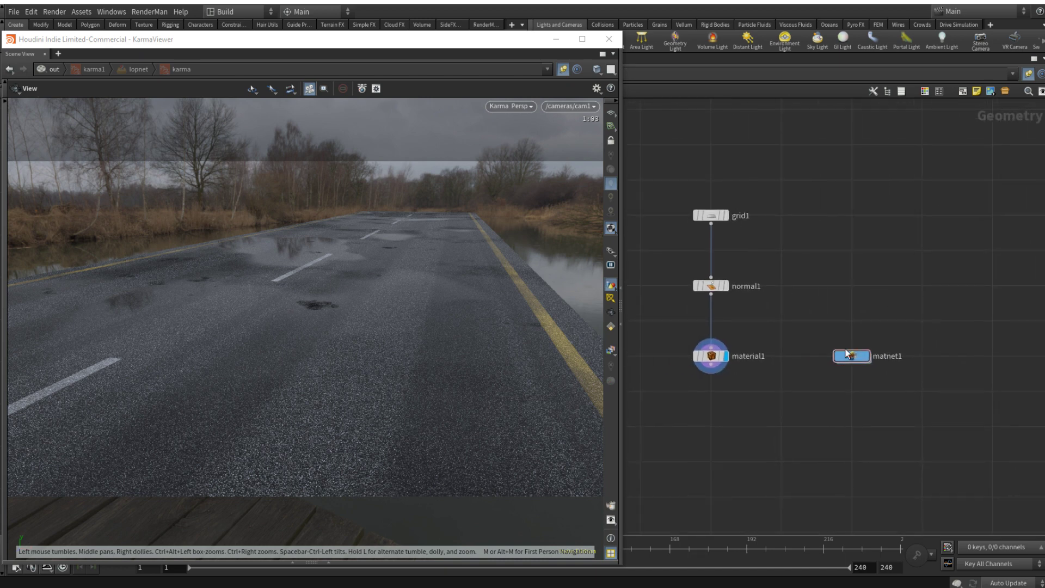
pyautogui.doubleClick(847, 354)
pyautogui.doubleClick(741, 351)
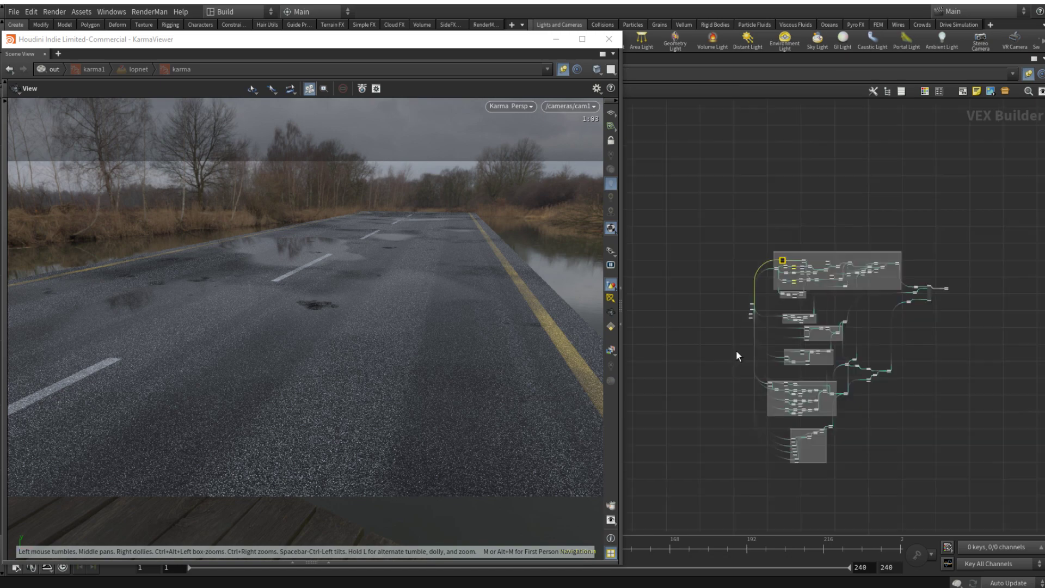
pyautogui.scroll(-3, 736, 350)
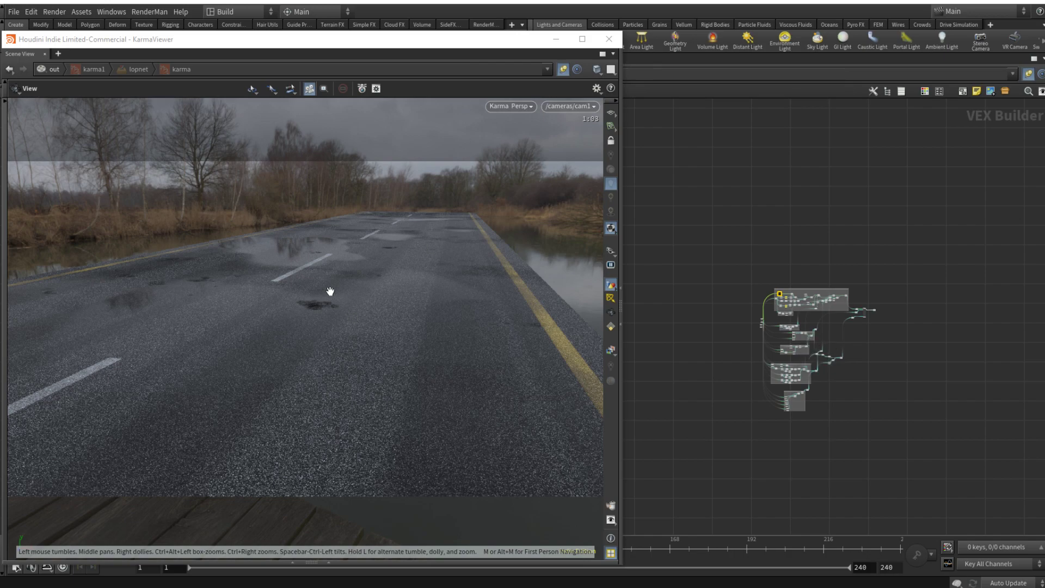
# Step: Inspect the Karma-rendered asphalt, puddles and road markings from several closer angles
pyautogui.moveTo(329, 290); pyautogui.dragTo(361, 282)
pyautogui.moveTo(281, 245); pyautogui.dragTo(316, 246)
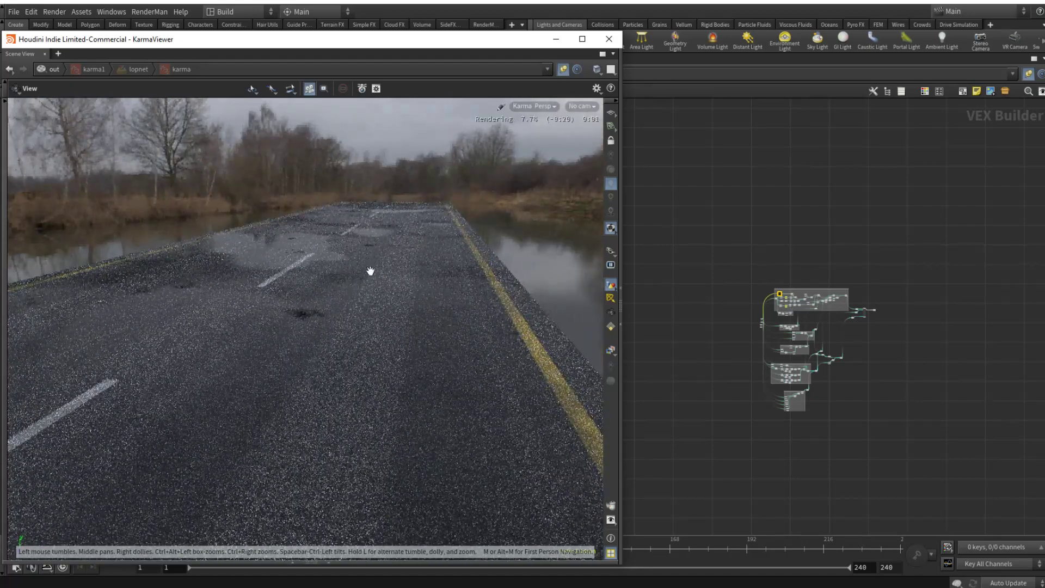
pyautogui.moveTo(295, 319); pyautogui.dragTo(376, 324)
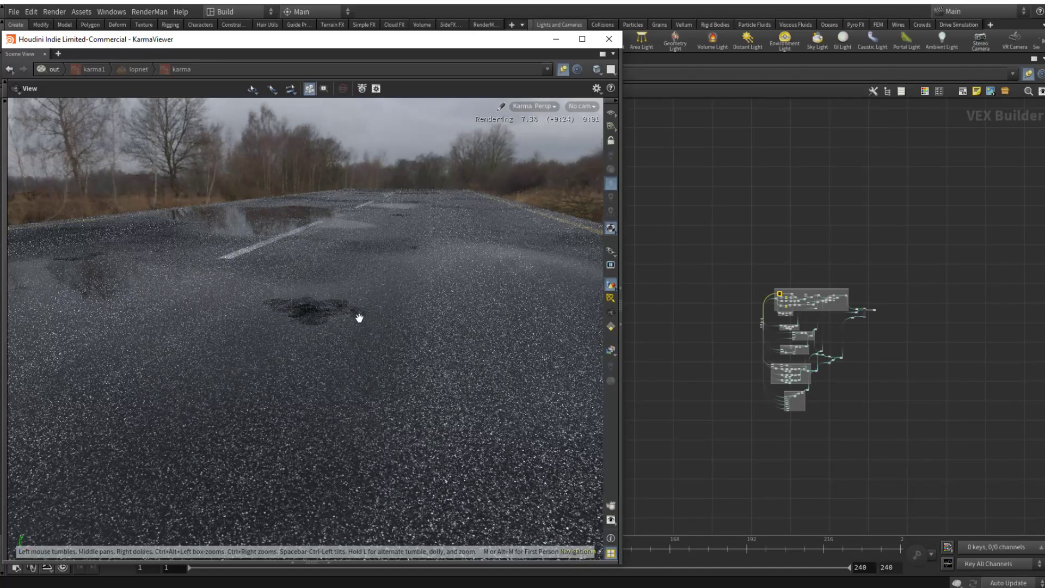
pyautogui.moveTo(352, 331); pyautogui.dragTo(239, 297)
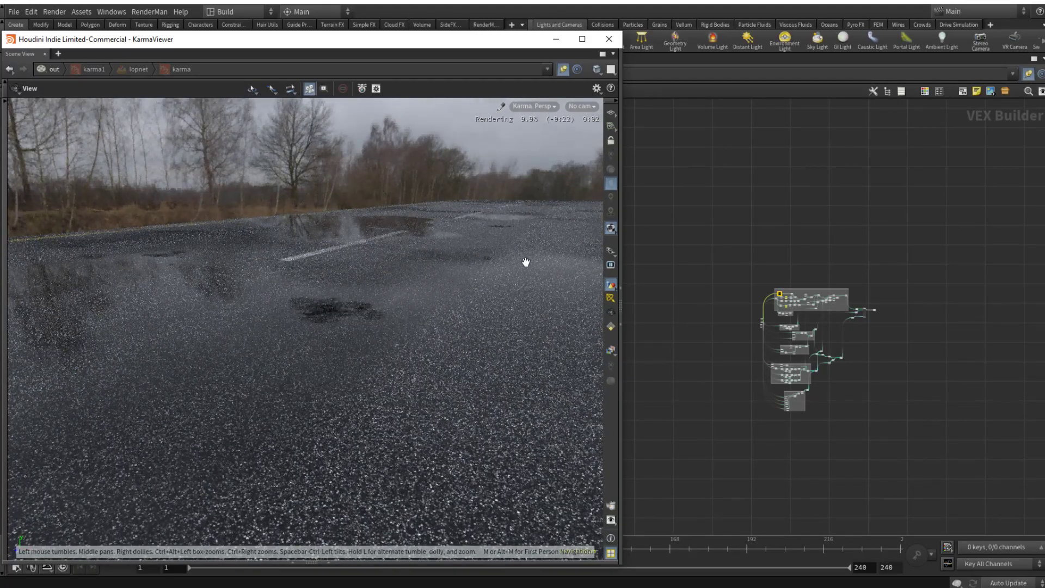
pyautogui.moveTo(527, 262); pyautogui.dragTo(430, 275)
# Step: Look through /cameras/cam1 again and switch the viewport renderer to Houdini GL
pyautogui.click(582, 107)
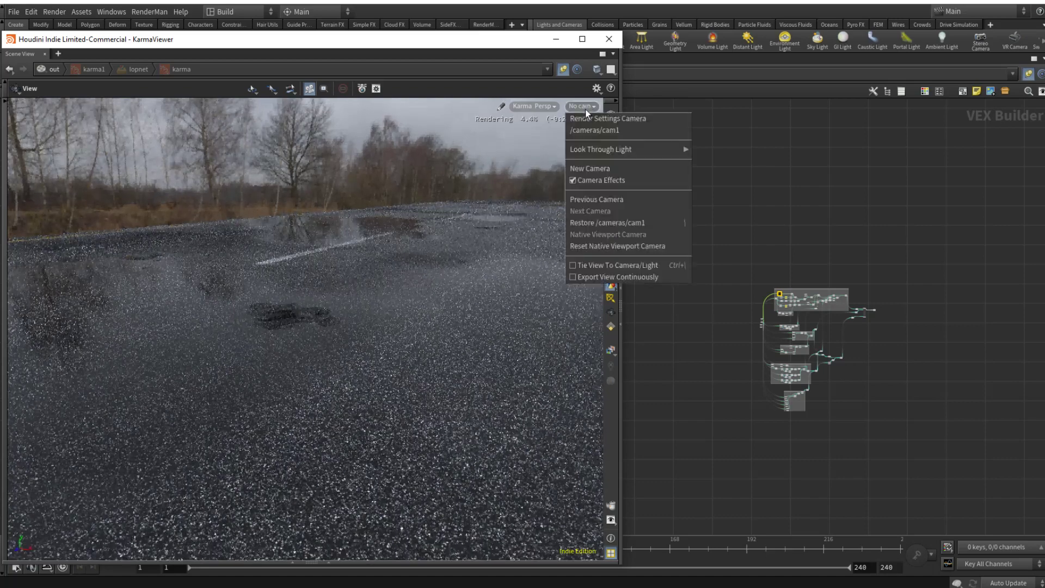
pyautogui.click(609, 130)
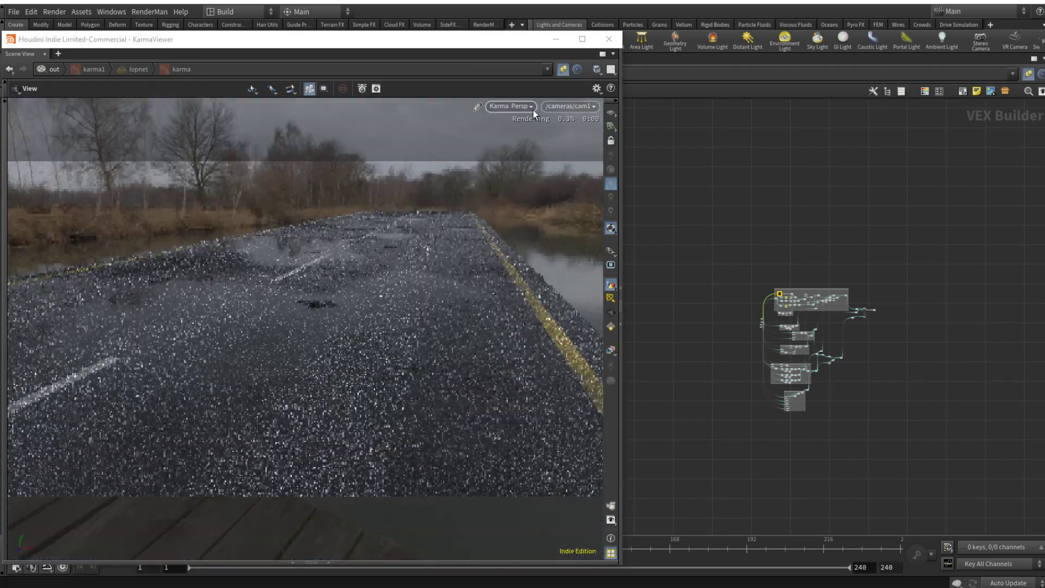
pyautogui.click(534, 106)
pyautogui.click(521, 148)
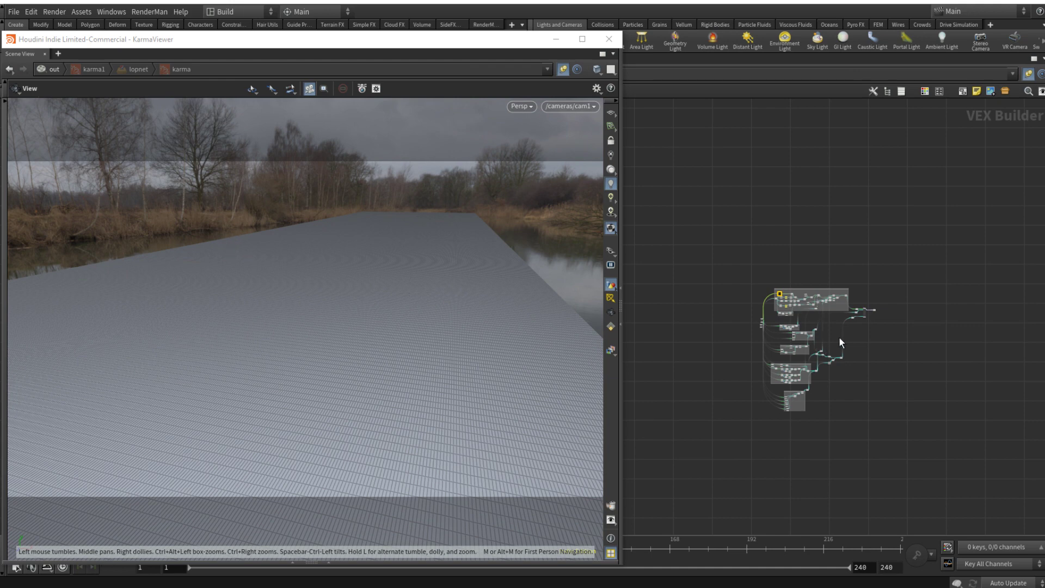
# Step: Delete the grouped shading nodes of ROAD_mtl, keeping the input nodes at its start, the principled shader and the output node
pyautogui.scroll(4, 877, 321)
pyautogui.moveTo(859, 276); pyautogui.dragTo(894, 340)
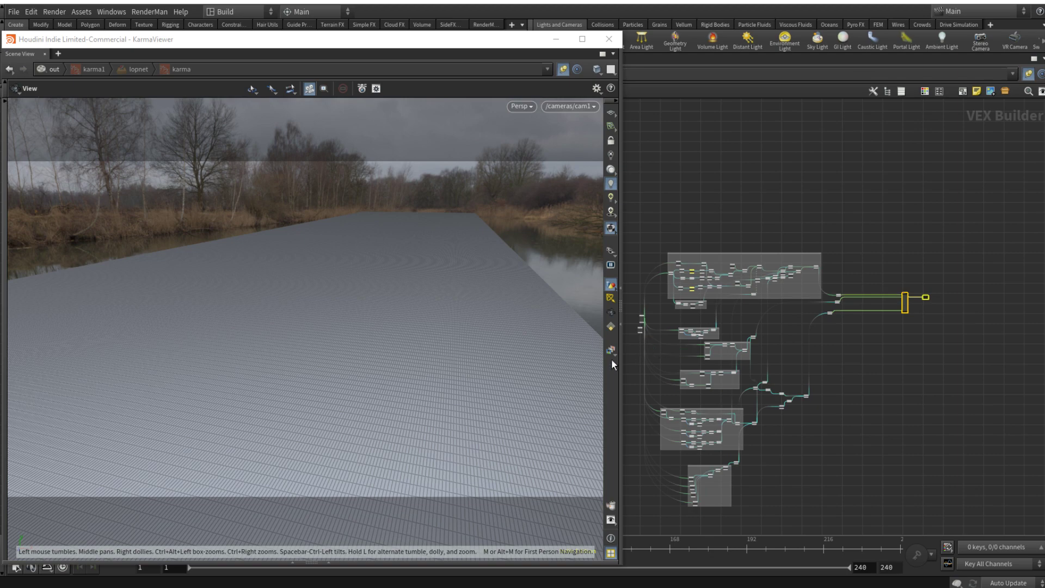
pyautogui.moveTo(622, 311); pyautogui.dragTo(745, 325, button='middle')
pyautogui.moveTo(745, 325); pyautogui.dragTo(702, 334)
pyautogui.scroll(-5, 702, 326)
pyautogui.moveTo(711, 268); pyautogui.dragTo(816, 468)
pyautogui.press('Delete')
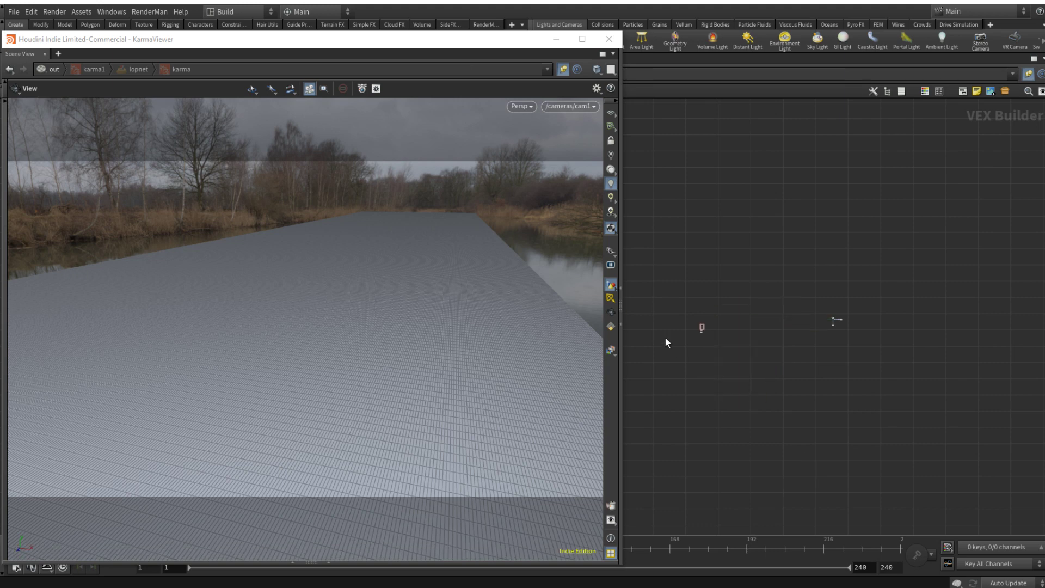
# Step: Select principledshader1 in the emptied network and show its parameters
pyautogui.moveTo(638, 285); pyautogui.dragTo(904, 283)
pyautogui.scroll(4, 982, 292)
pyautogui.moveTo(982, 292); pyautogui.dragTo(810, 305, button='middle')
pyautogui.scroll(-1, 809, 305)
pyautogui.scroll(4, 871, 283)
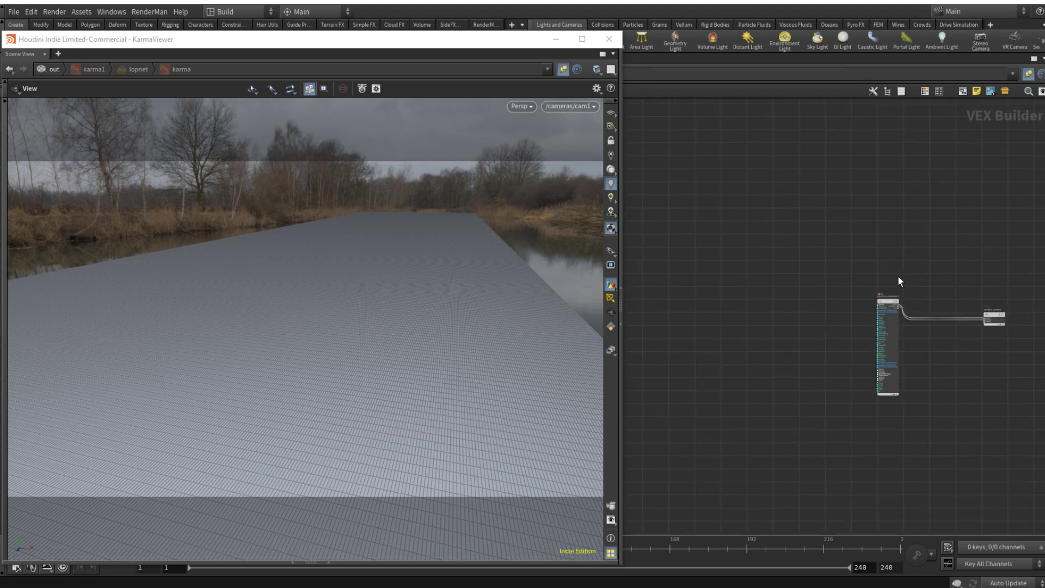
pyautogui.scroll(4, 882, 289)
pyautogui.click(864, 298)
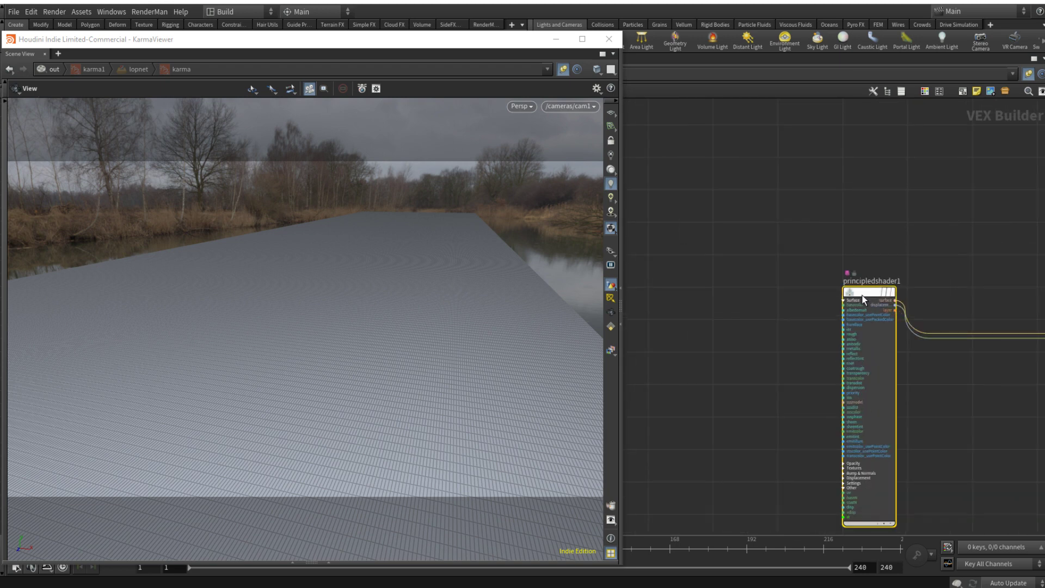
pyautogui.press('p')
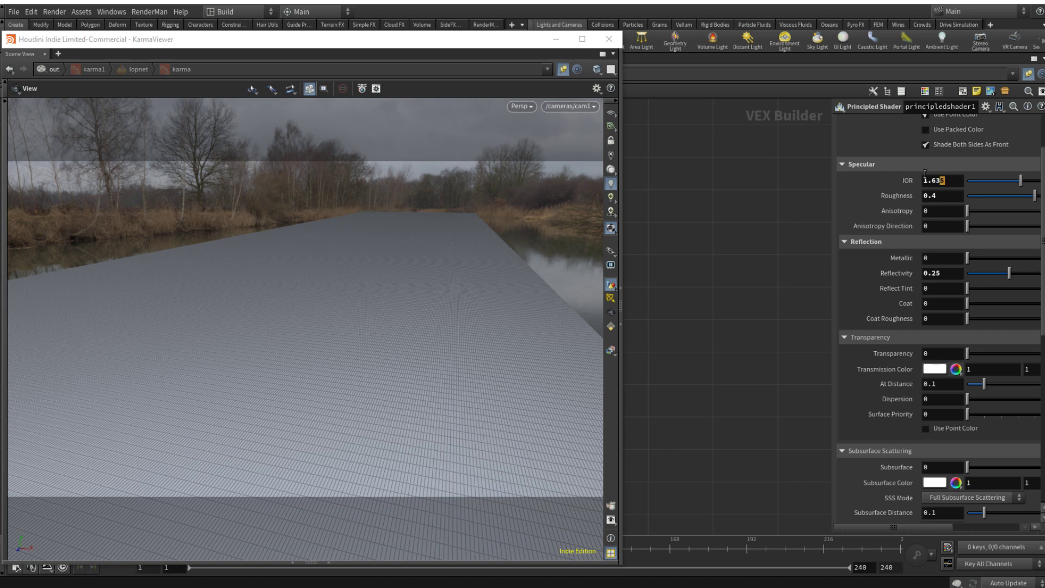
# Step: Review the principled shader's IOR and Reflectivity settings, and hide its parameters again
pyautogui.doubleClick(942, 180)
pyautogui.moveTo(946, 274); pyautogui.dragTo(886, 272)
pyautogui.moveTo(947, 180); pyautogui.dragTo(901, 184)
pyautogui.click(955, 180)
pyautogui.write('p')
pyautogui.press('BackSpace')
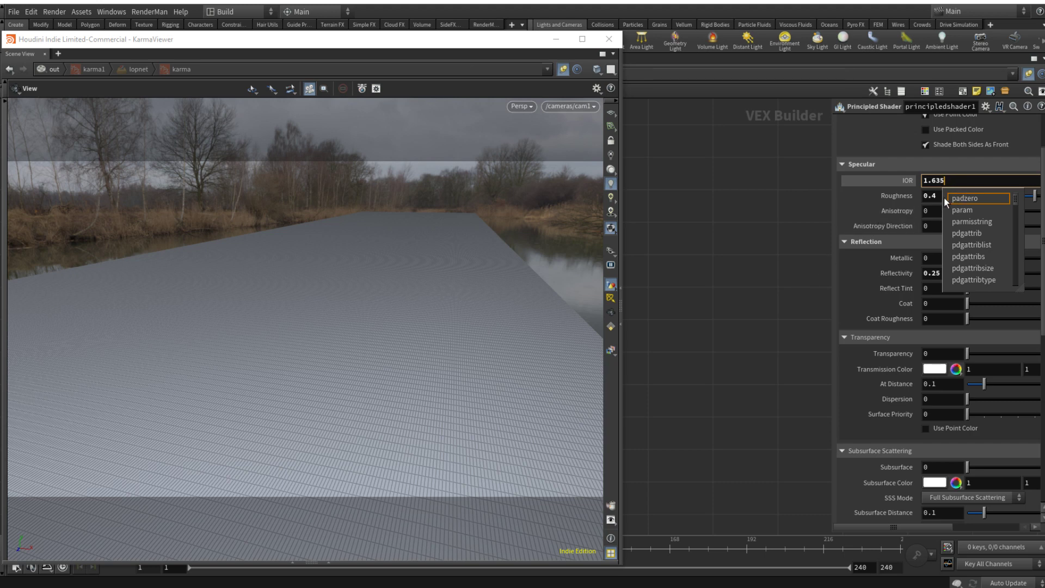
pyautogui.click(765, 190)
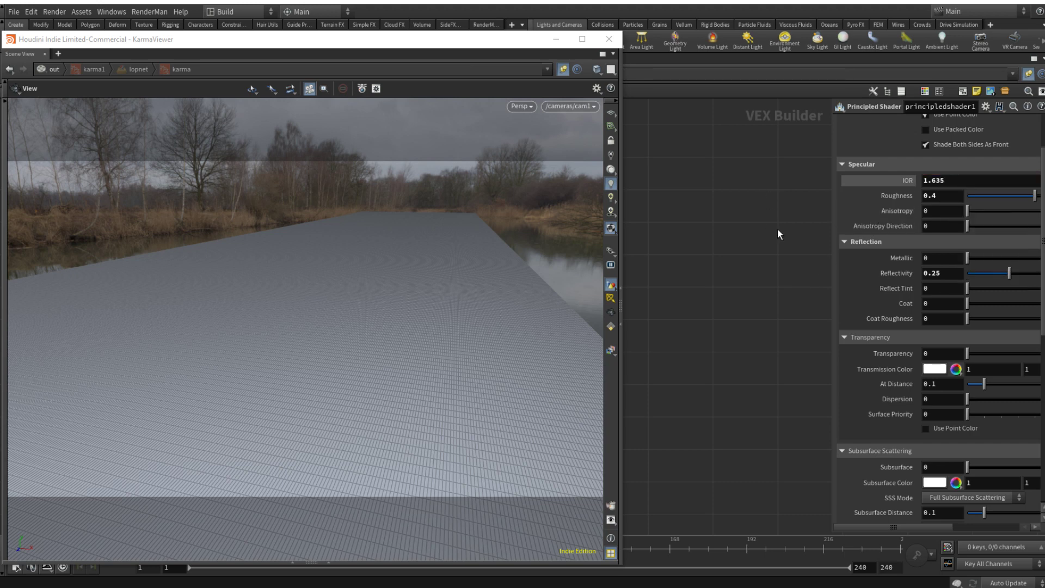
pyautogui.press('p')
pyautogui.scroll(-3, 778, 230)
pyautogui.click(822, 263)
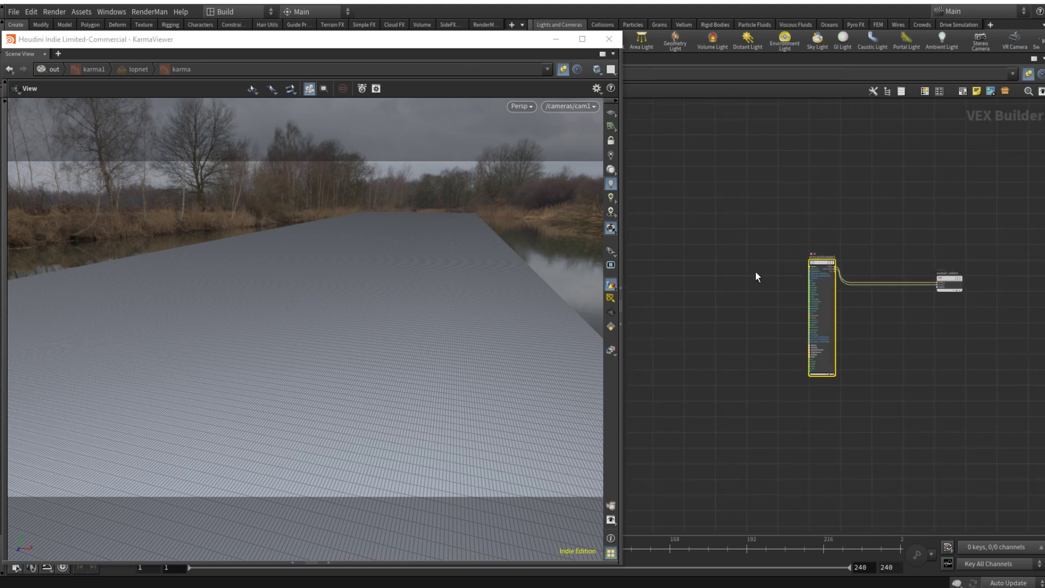
# Step: Preview the bare road surface with the Karma renderer in the viewport
pyautogui.click(522, 105)
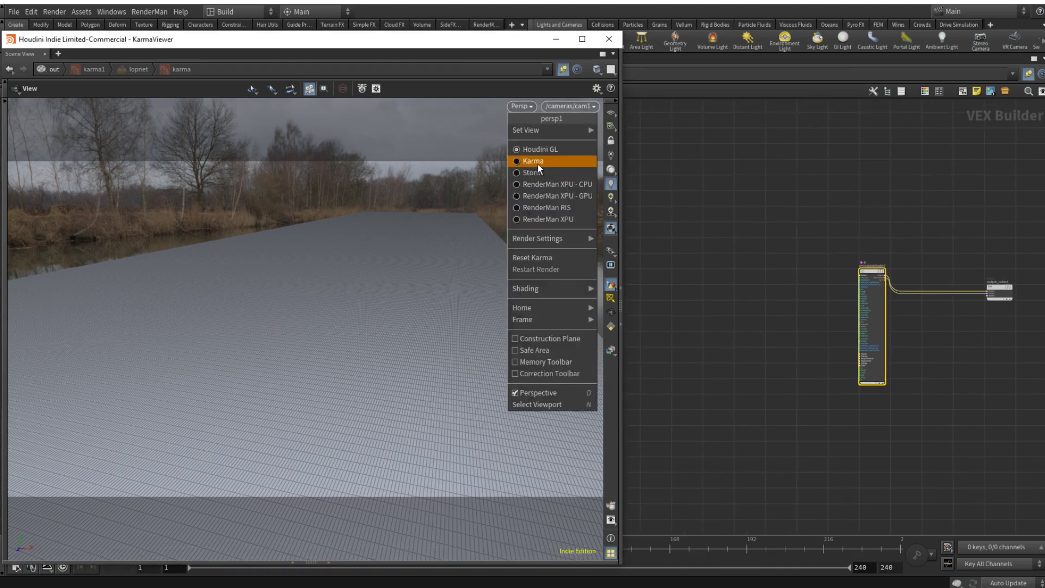
pyautogui.click(538, 163)
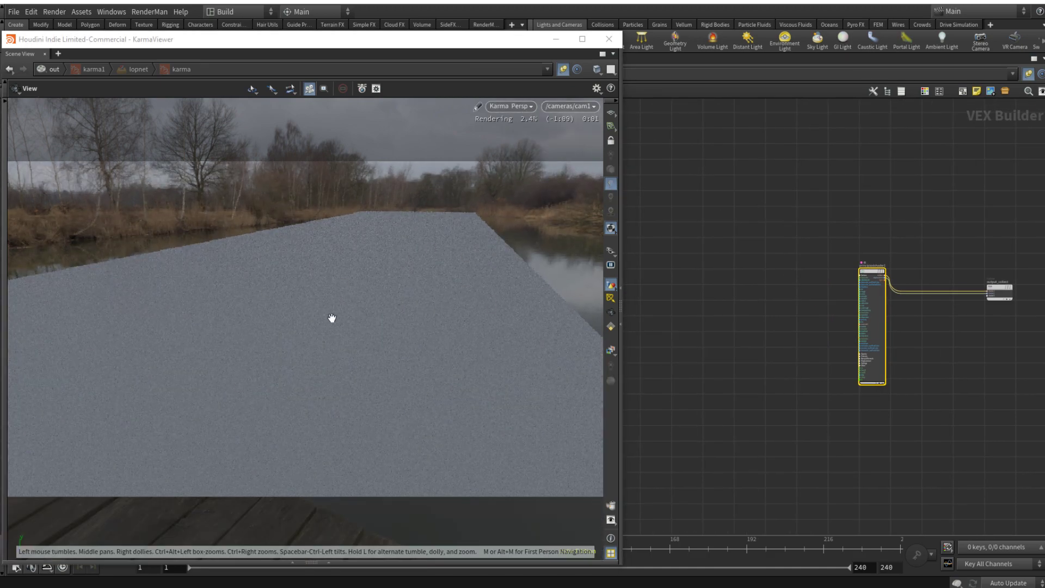
pyautogui.click(516, 107)
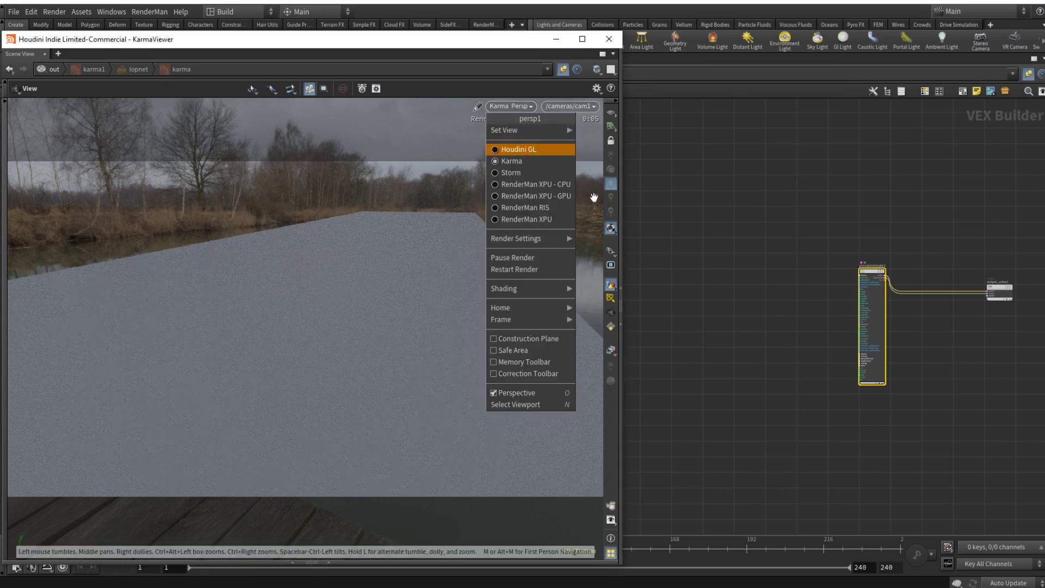
pyautogui.click(750, 203)
# Step: Move the upper of the two stacked input nodes beside the other one, on the side facing the principled shader
pyautogui.moveTo(805, 342); pyautogui.dragTo(1002, 360, button='middle')
pyautogui.scroll(-4, 916, 357)
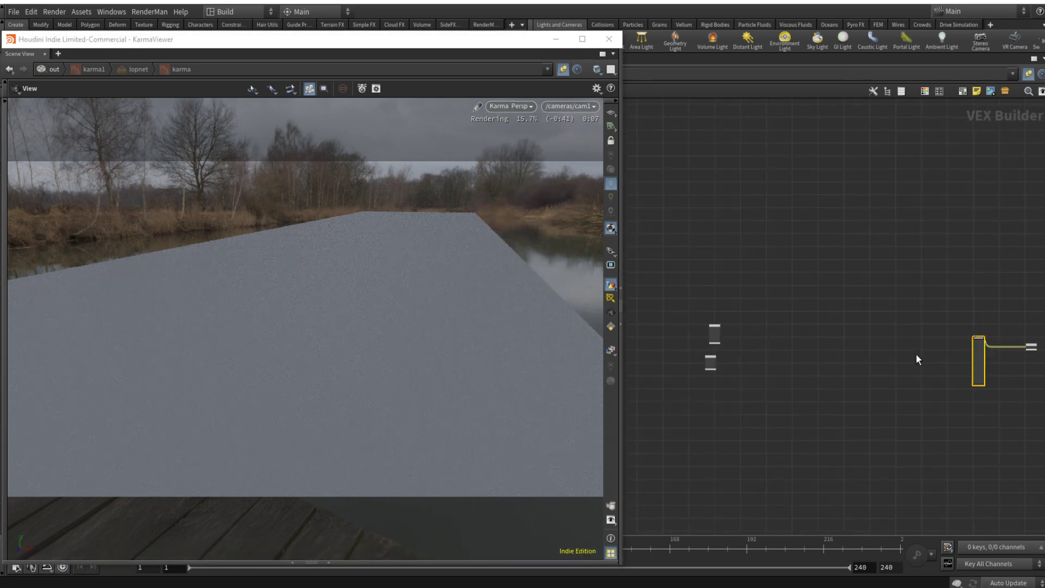
pyautogui.moveTo(917, 355); pyautogui.dragTo(832, 358, button='middle')
pyautogui.moveTo(650, 318); pyautogui.dragTo(717, 336, button='middle')
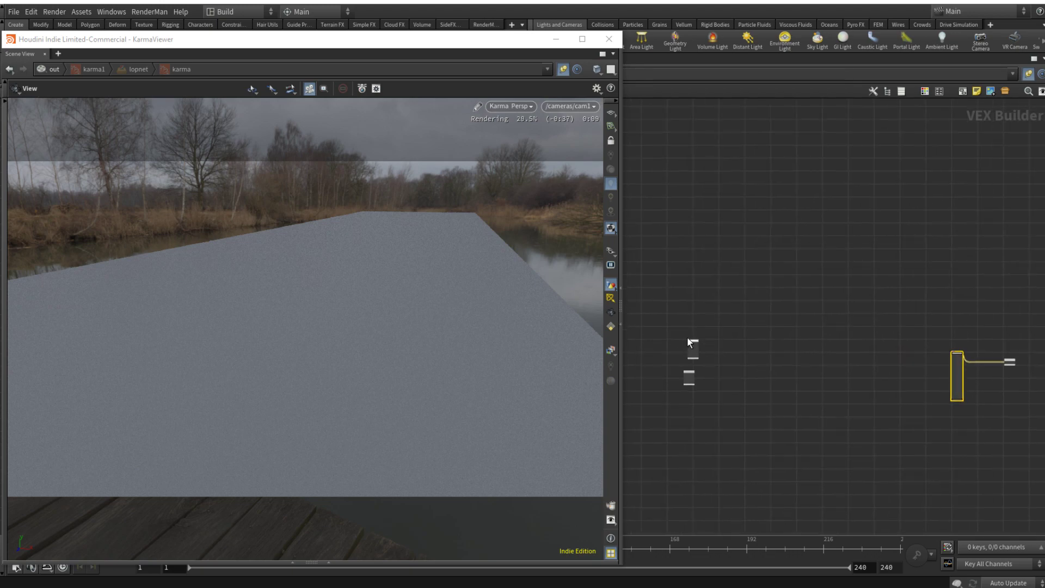
pyautogui.moveTo(719, 362); pyautogui.dragTo(764, 377)
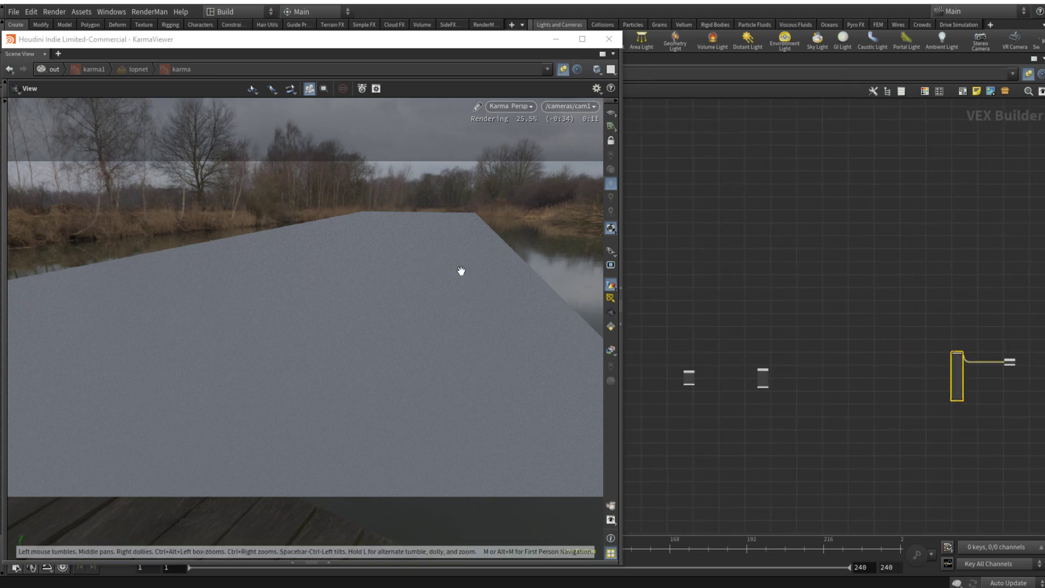
# Step: Switch the viewport renderer back to Houdini GL and bring up the reference image asphalt_ref.png in ACDSee
pyautogui.click(528, 109)
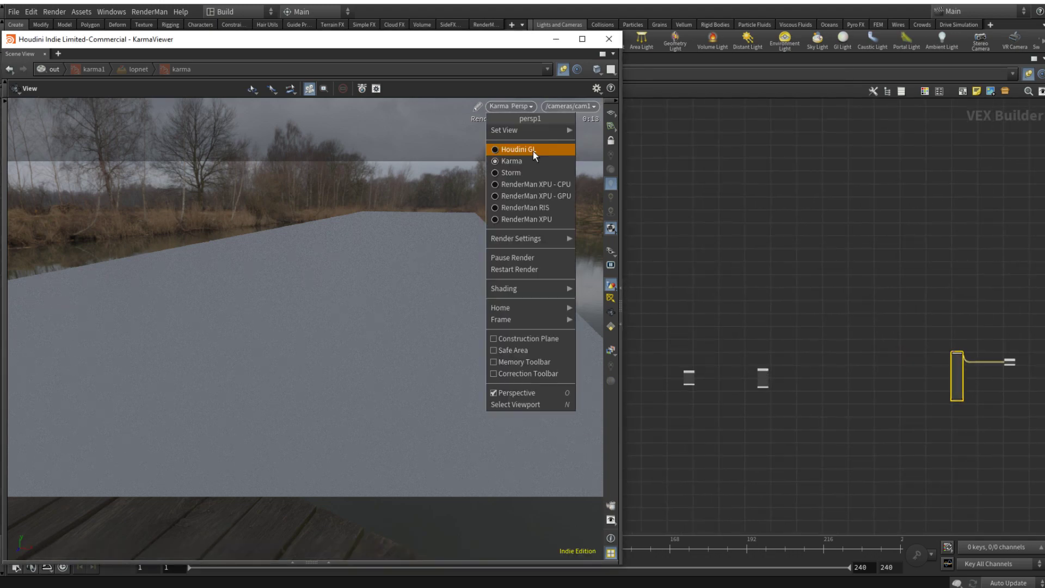
pyautogui.click(533, 151)
pyautogui.click(677, 585)
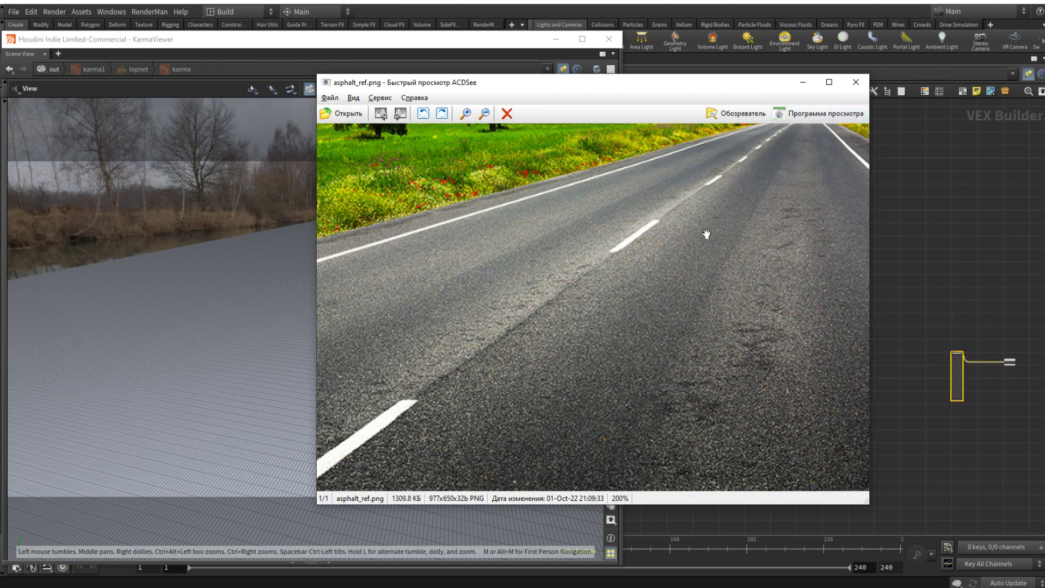
# Step: Put away the reference image and place a Vector to Float node in the ROAD_mtl network, near the surface globals node
pyautogui.click(802, 85)
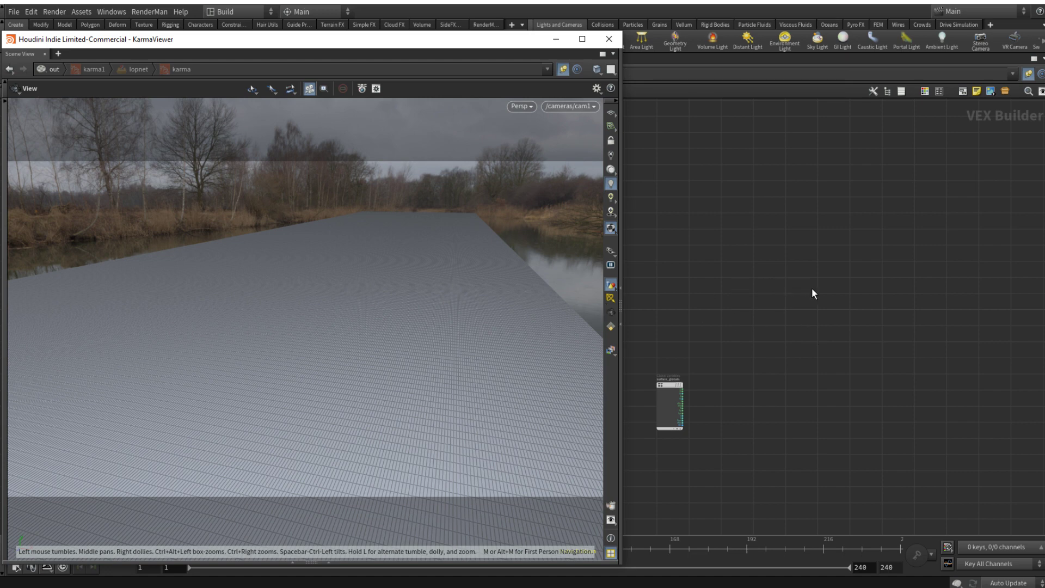
pyautogui.scroll(-2, 822, 304)
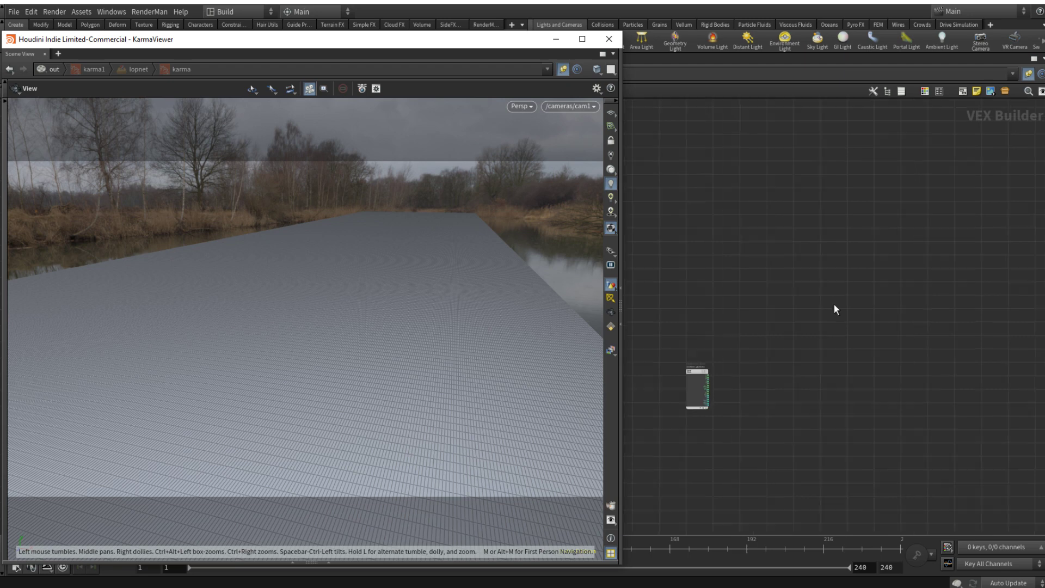
pyautogui.scroll(2, 823, 320)
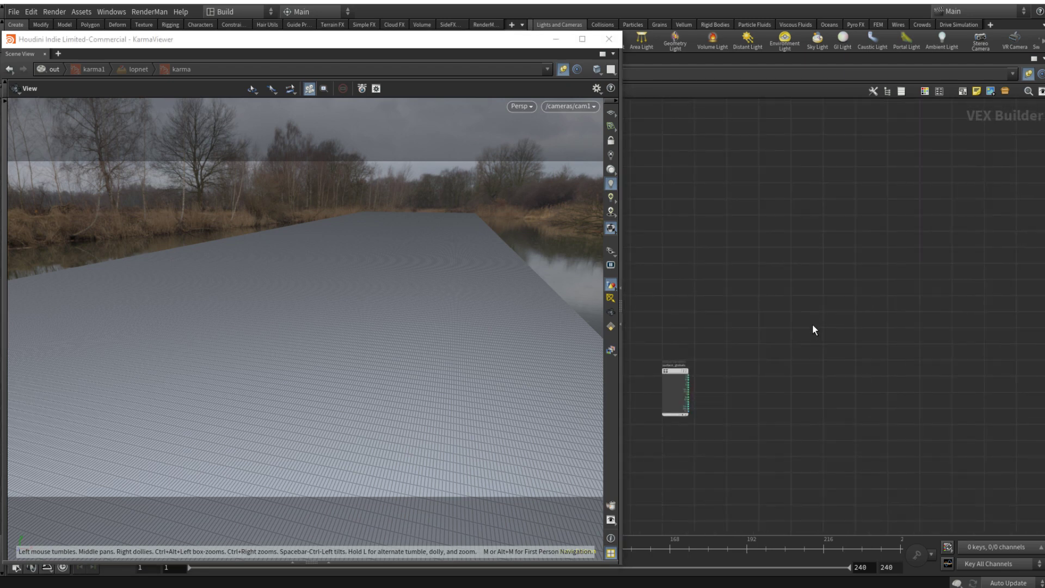
pyautogui.press('Tab')
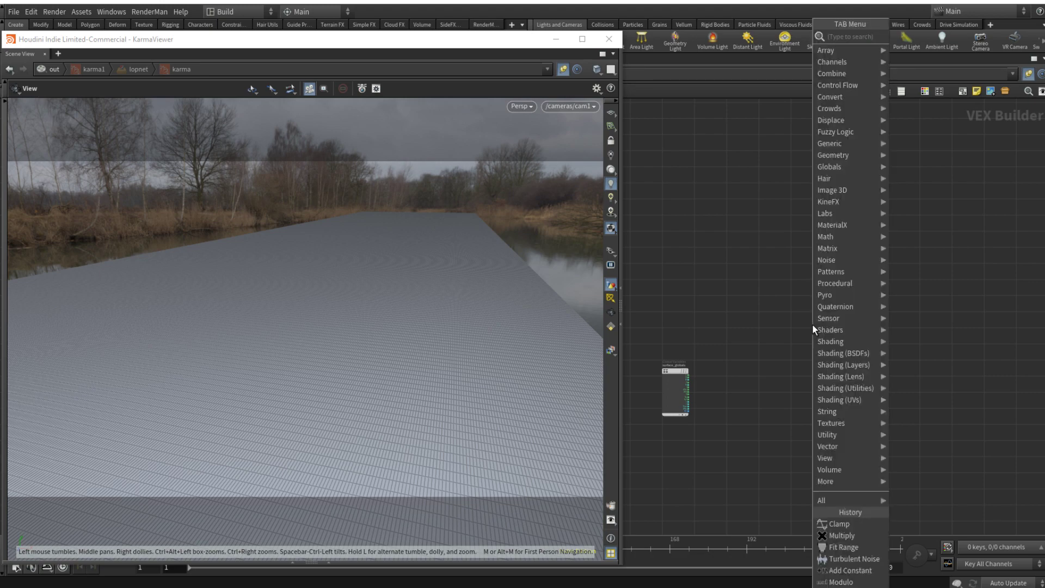
pyautogui.write('vre')
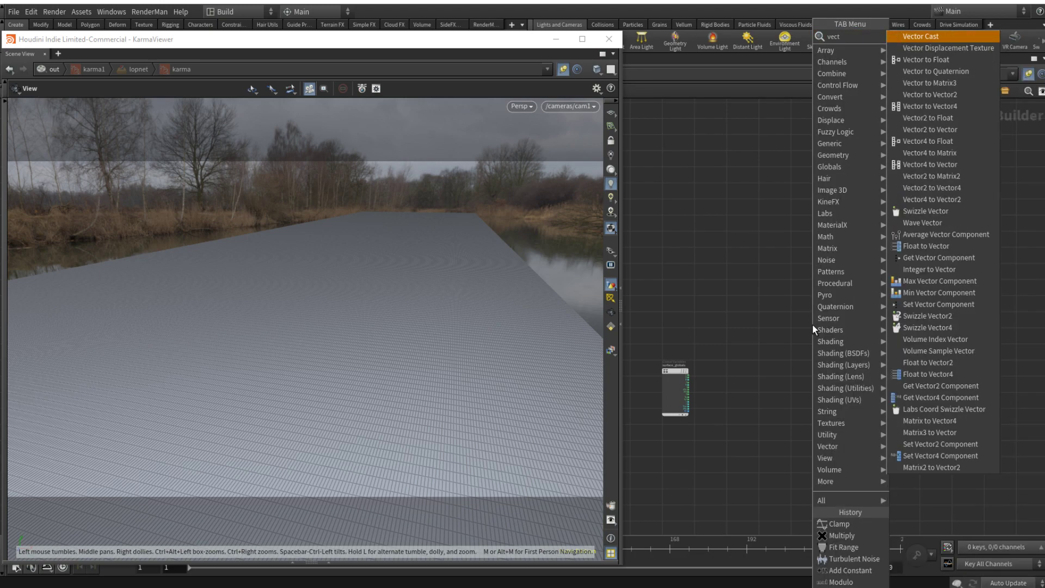
pyautogui.press('Escape')
pyautogui.click(787, 309)
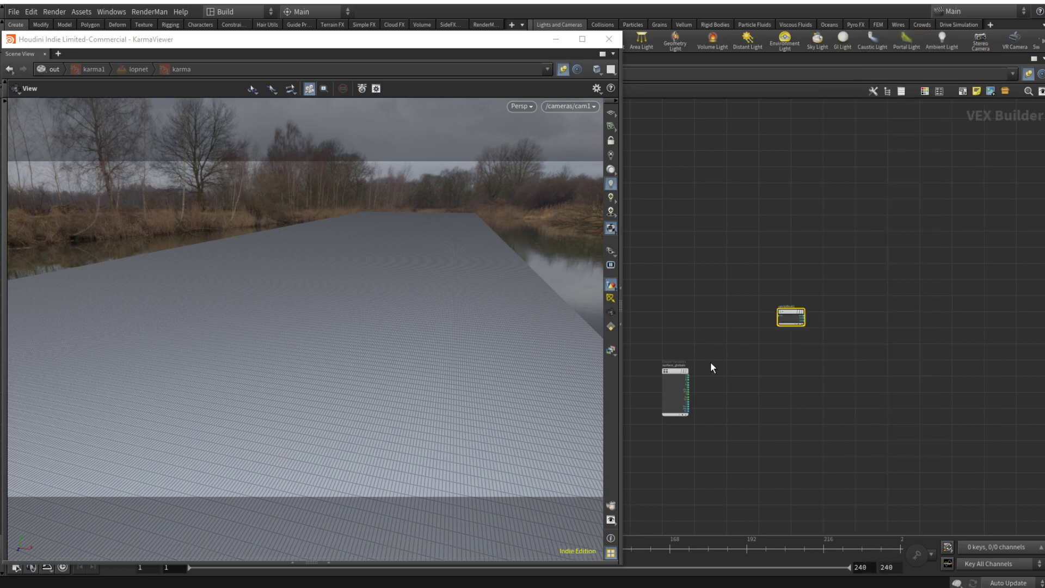
# Step: Wire the surface globals node into the vector input of the Vector to Float node
pyautogui.scroll(6, 710, 362)
pyautogui.moveTo(675, 387); pyautogui.dragTo(999, 149)
pyautogui.scroll(-3, 961, 199)
pyautogui.moveTo(978, 224); pyautogui.dragTo(766, 301, button='middle')
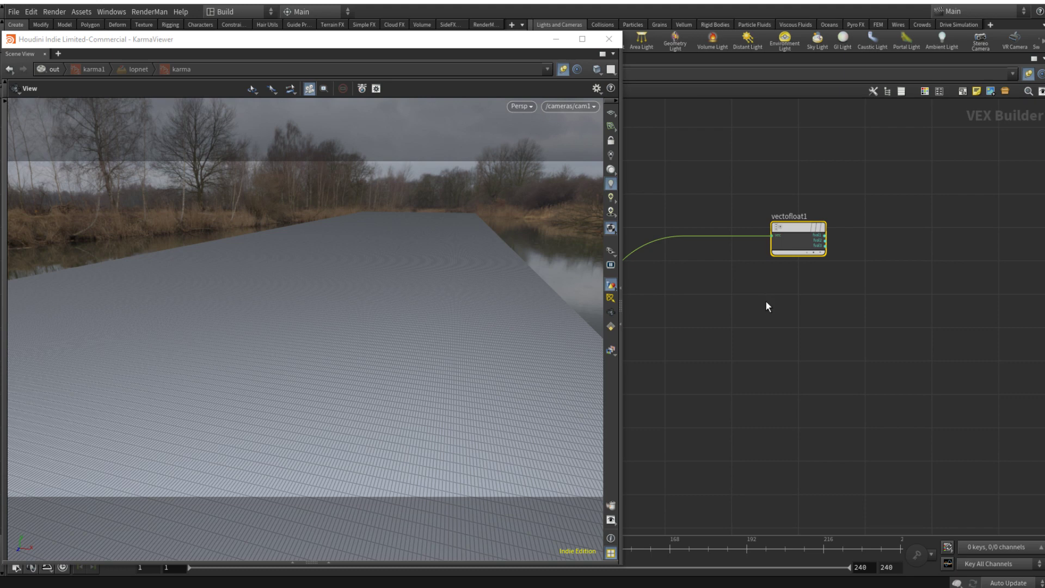
pyautogui.moveTo(872, 259); pyautogui.dragTo(812, 287, button='middle')
pyautogui.moveTo(740, 268)
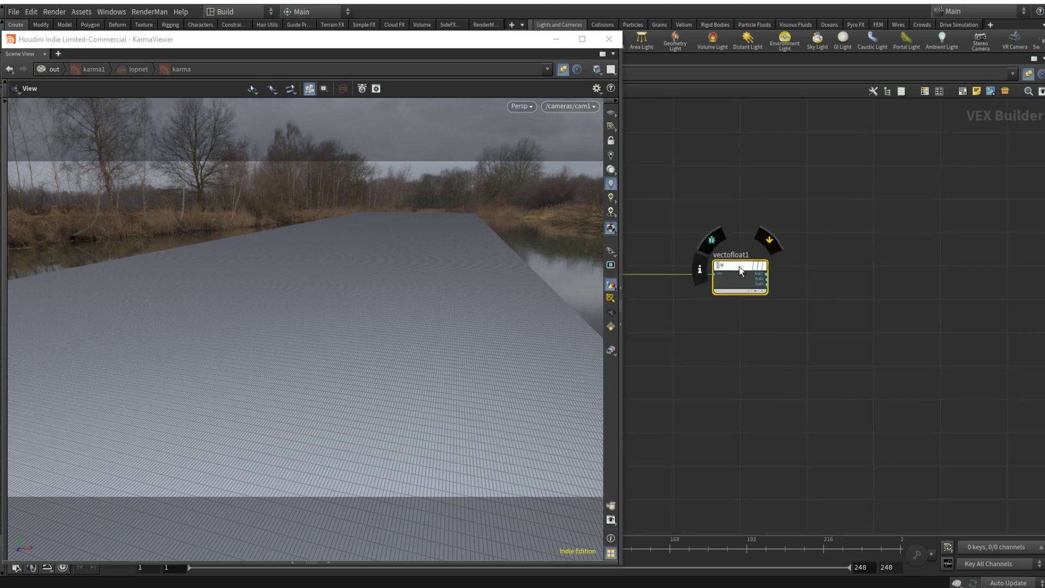
pyautogui.moveTo(739, 267); pyautogui.dragTo(680, 284)
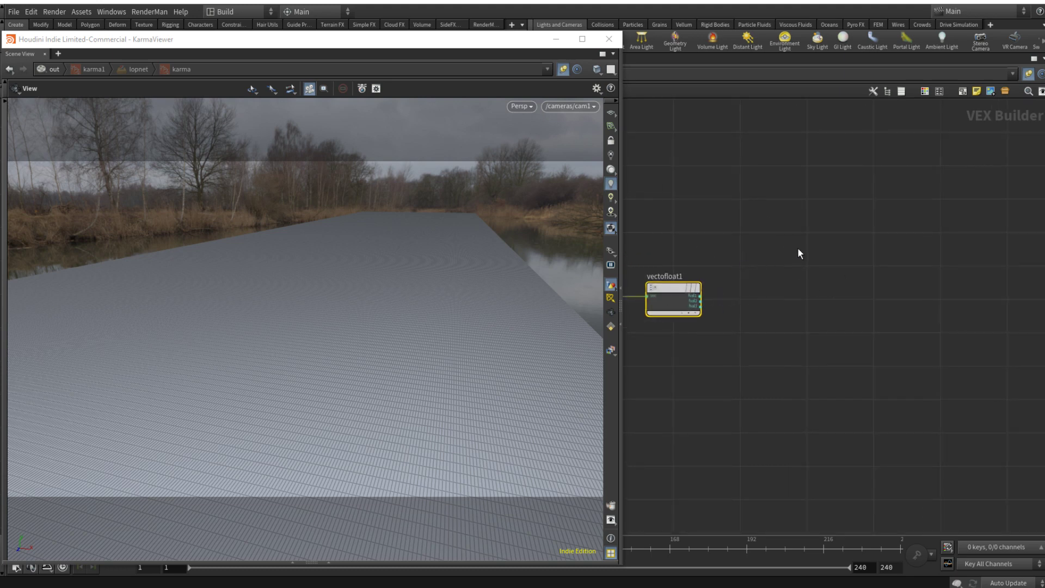
pyautogui.moveTo(798, 247); pyautogui.dragTo(877, 283, button='middle')
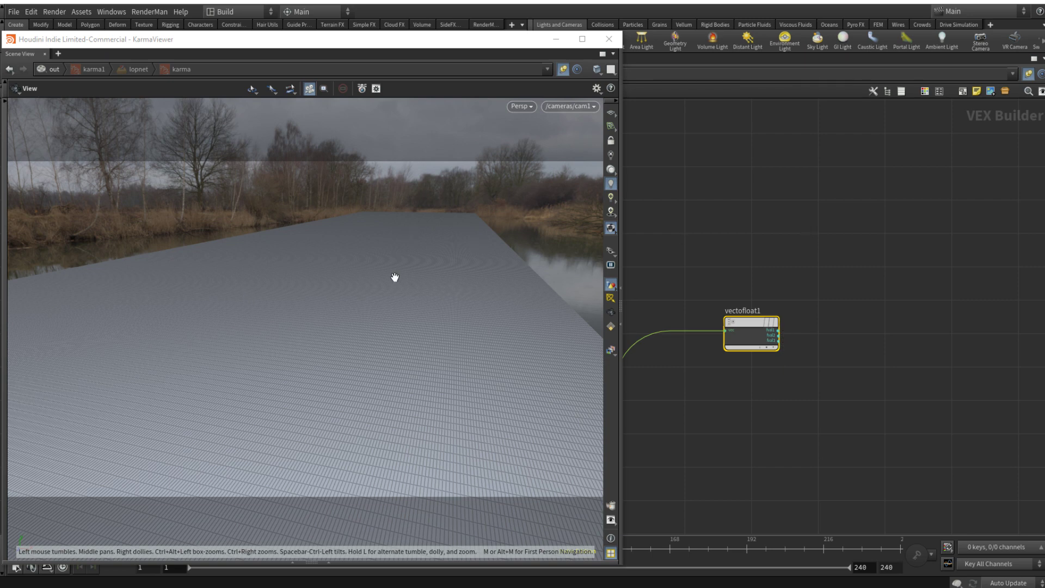
pyautogui.moveTo(909, 302); pyautogui.dragTo(863, 322, button='middle')
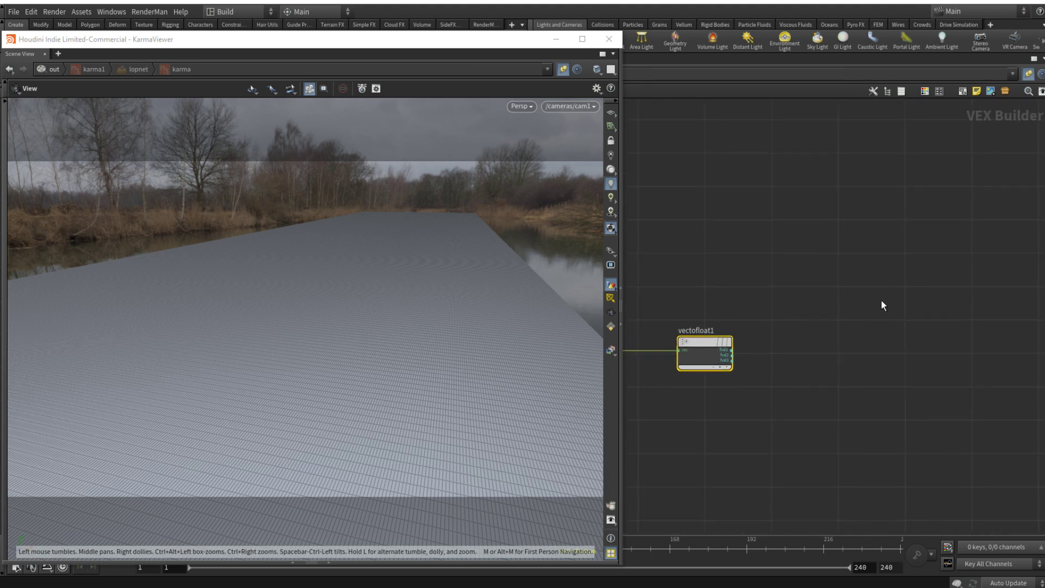
# Step: Add a Ramp Parameter node and feed its input from the first float output of the Vector to Float node
pyautogui.press('Tab')
pyautogui.write('ramp')
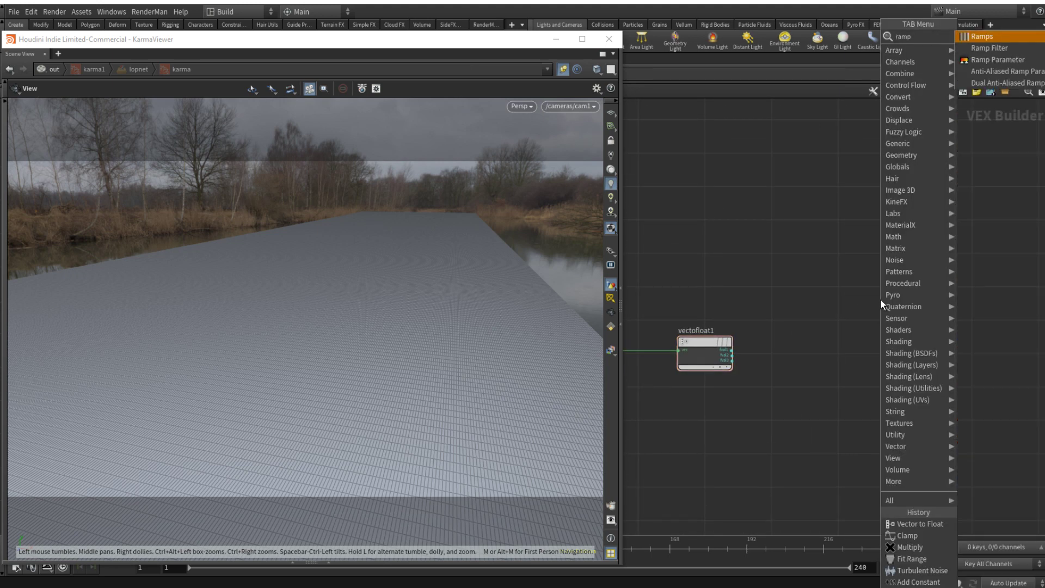
pyautogui.press('Down')
pyautogui.press('Return')
pyautogui.click(916, 316)
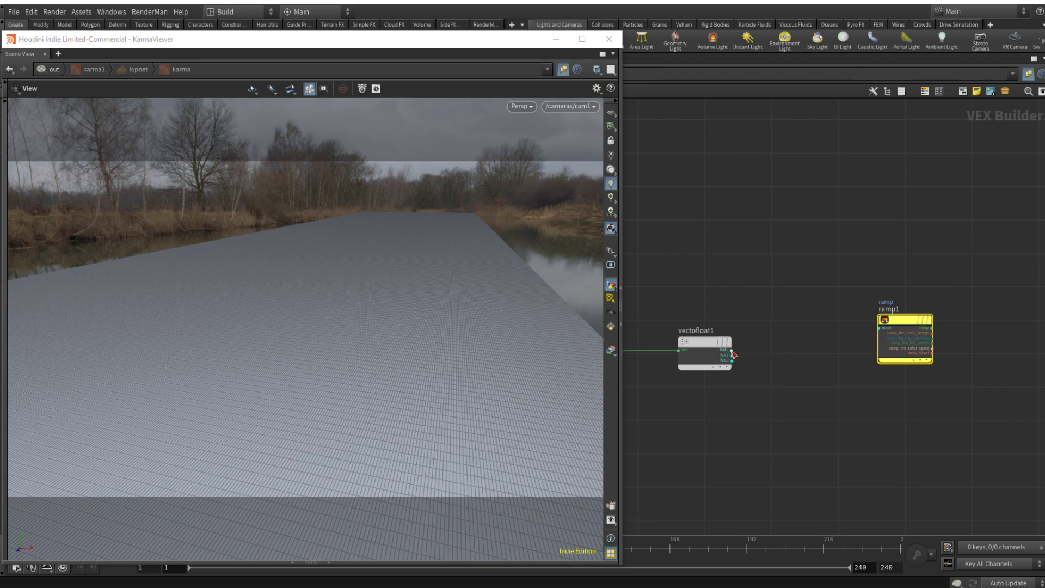
pyautogui.moveTo(732, 350); pyautogui.dragTo(851, 329)
pyautogui.moveTo(997, 277); pyautogui.dragTo(947, 285, button='middle')
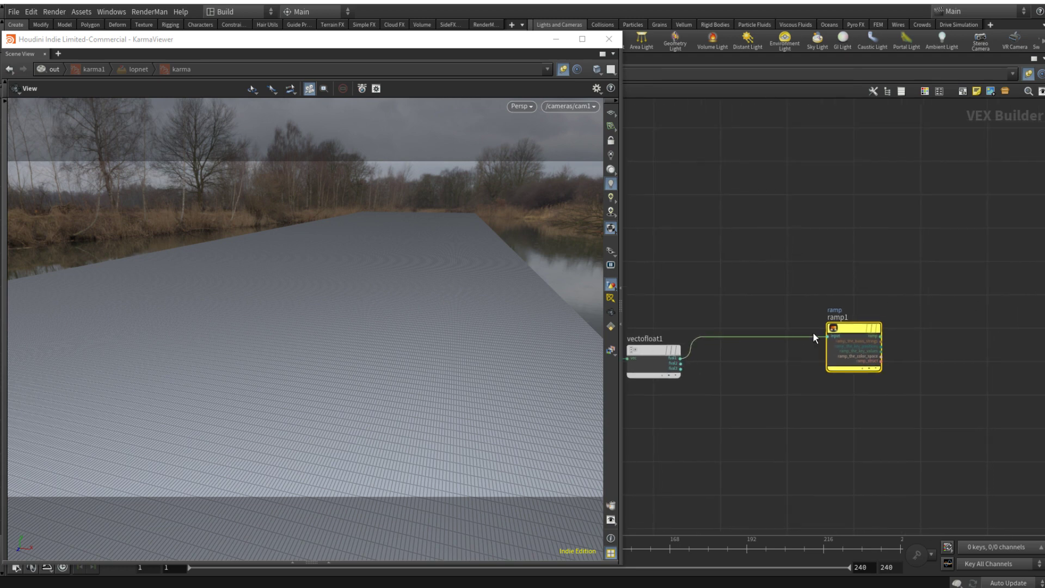
# Step: Set the ramp parameter's type to Spline Ramp (float) and name it MID_line_ramp
pyautogui.press('p')
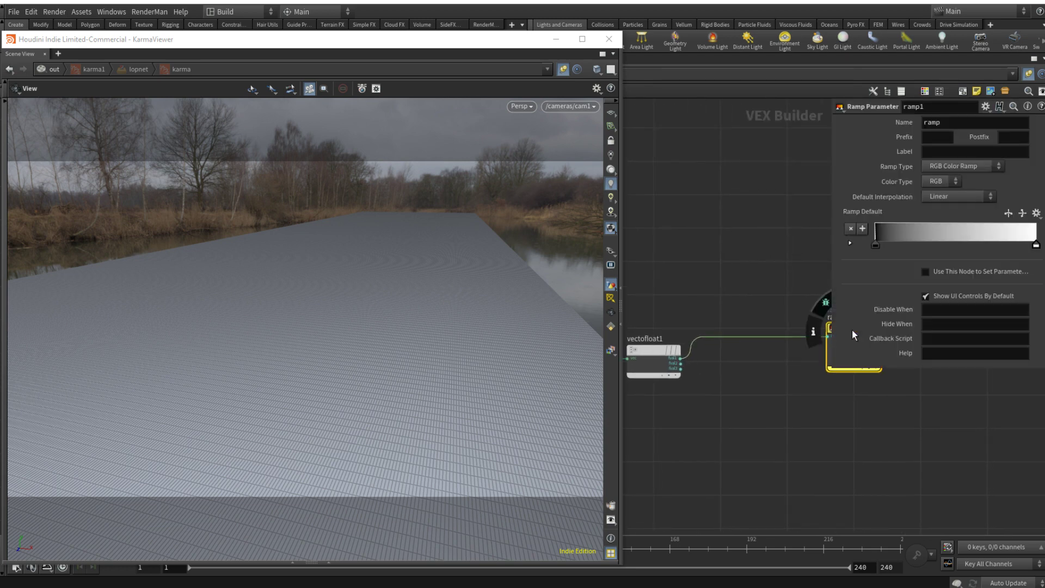
pyautogui.click(942, 184)
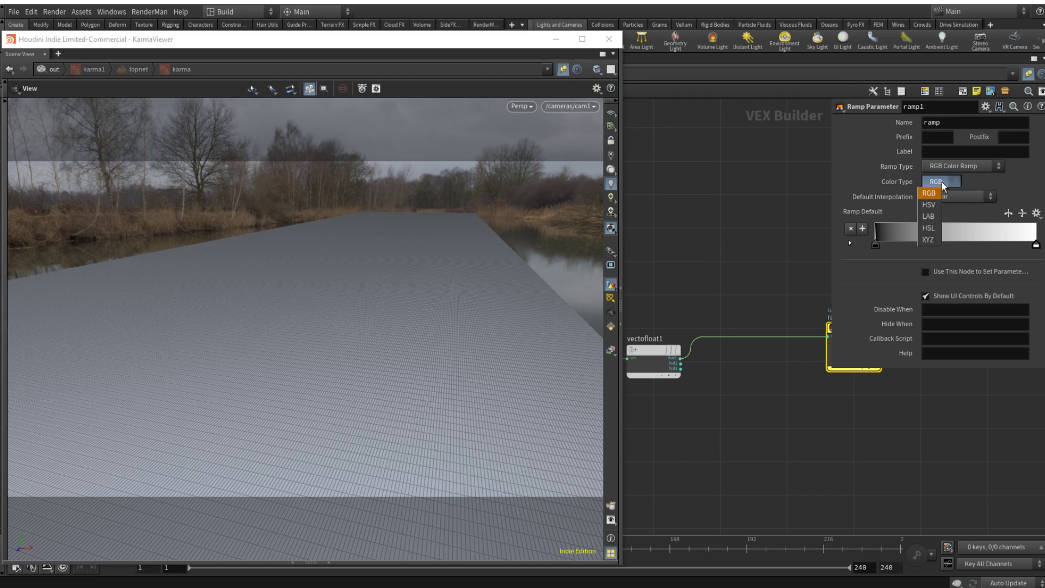
pyautogui.click(942, 182)
pyautogui.click(955, 165)
pyautogui.click(956, 189)
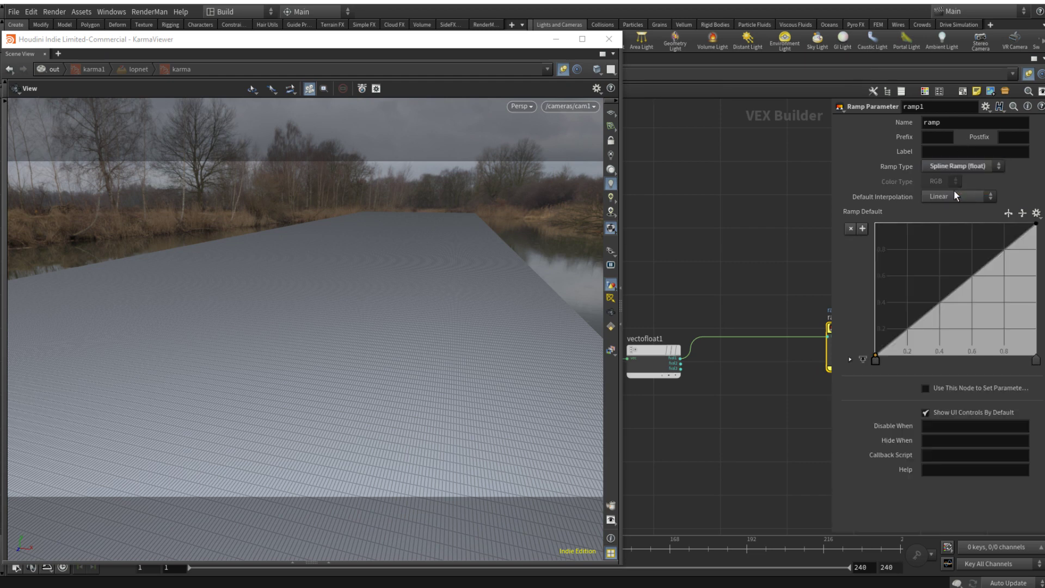
pyautogui.moveTo(946, 125); pyautogui.dragTo(887, 126)
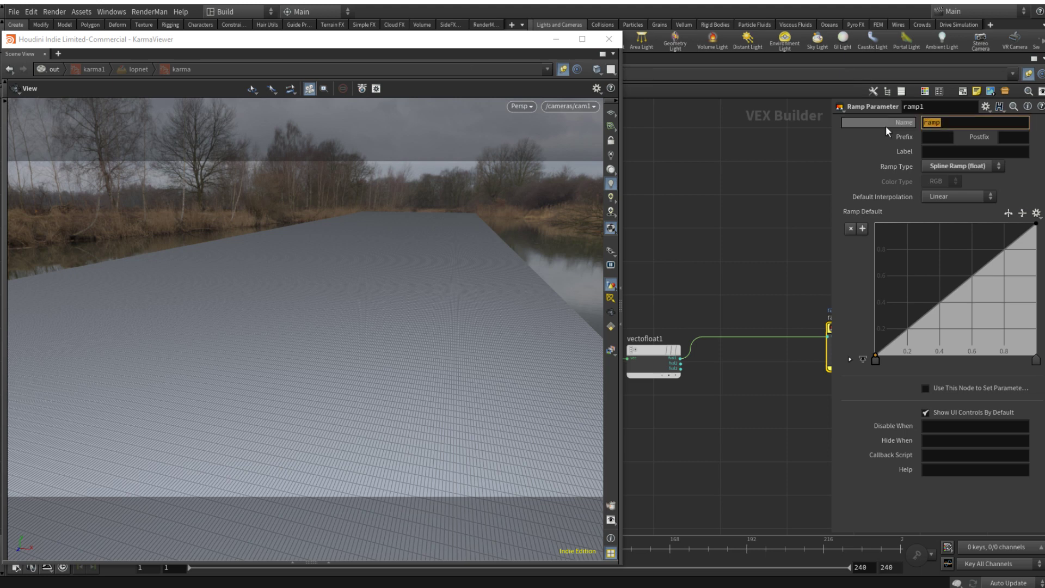
pyautogui.write('M')
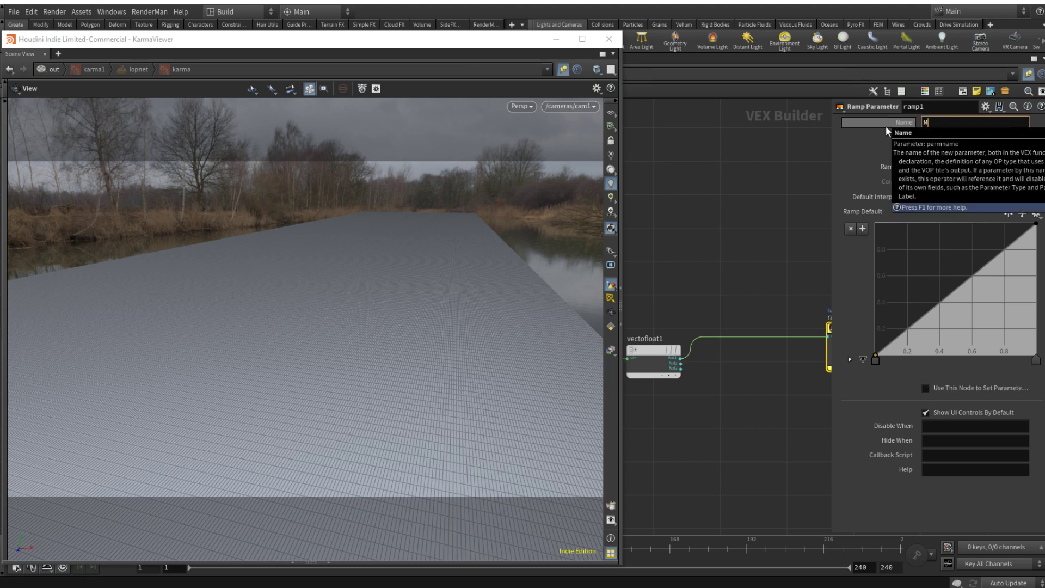
pyautogui.write('ID_line_ramp')
pyautogui.press('Return')
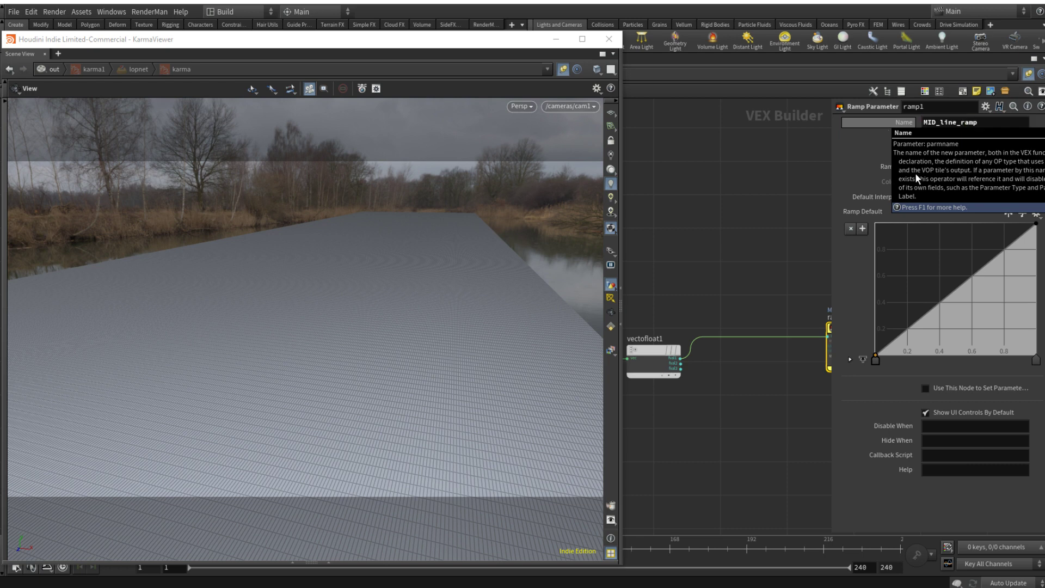
pyautogui.press('p')
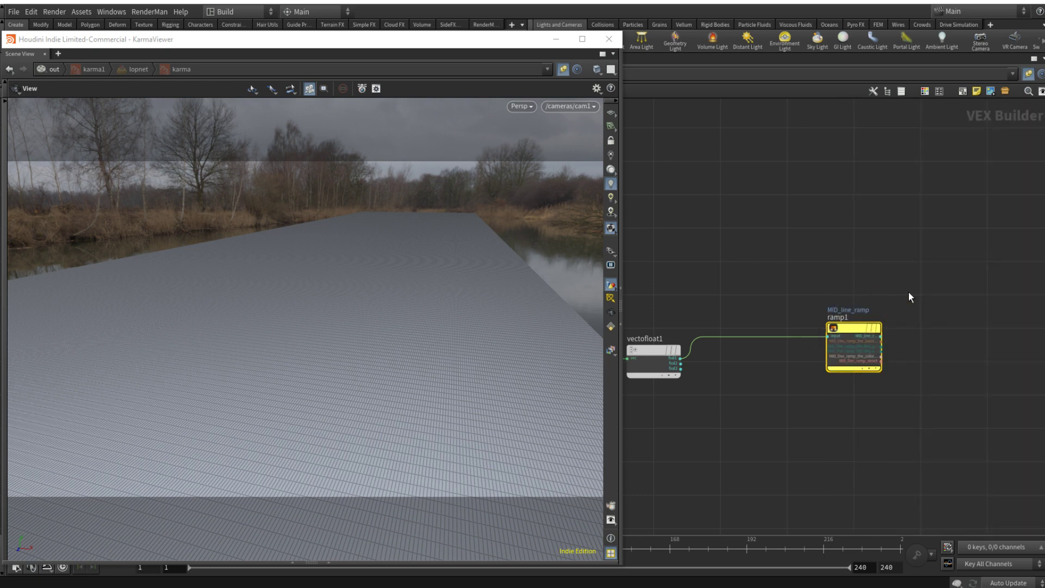
# Step: Add a Null node fed by the MID_line_ramp output, placed before the principled shader, and name it COL_OUT
pyautogui.moveTo(941, 294); pyautogui.dragTo(867, 302, button='middle')
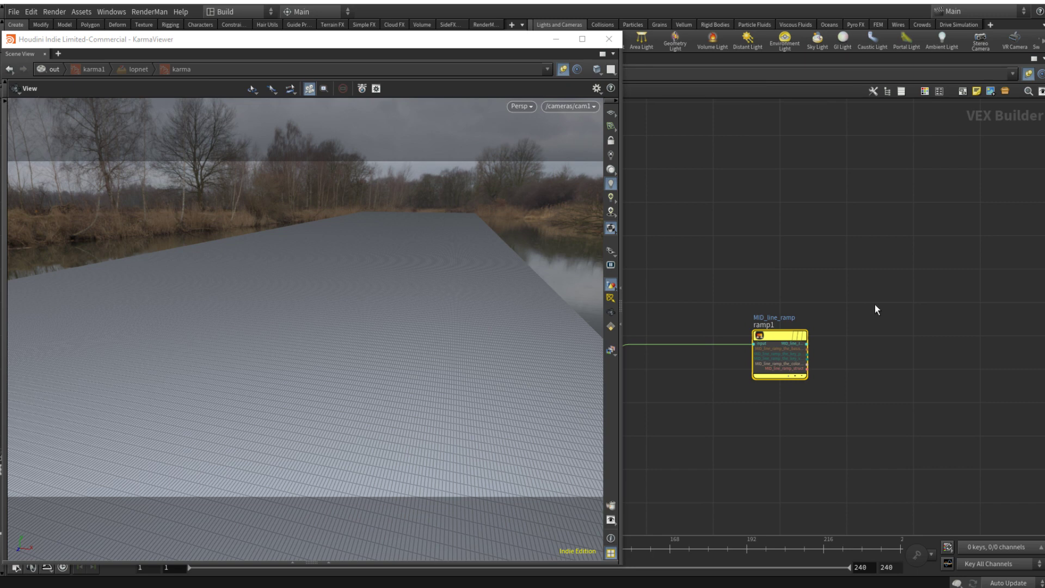
pyautogui.scroll(-2, 893, 316)
pyautogui.moveTo(906, 331); pyautogui.dragTo(858, 338, button='middle')
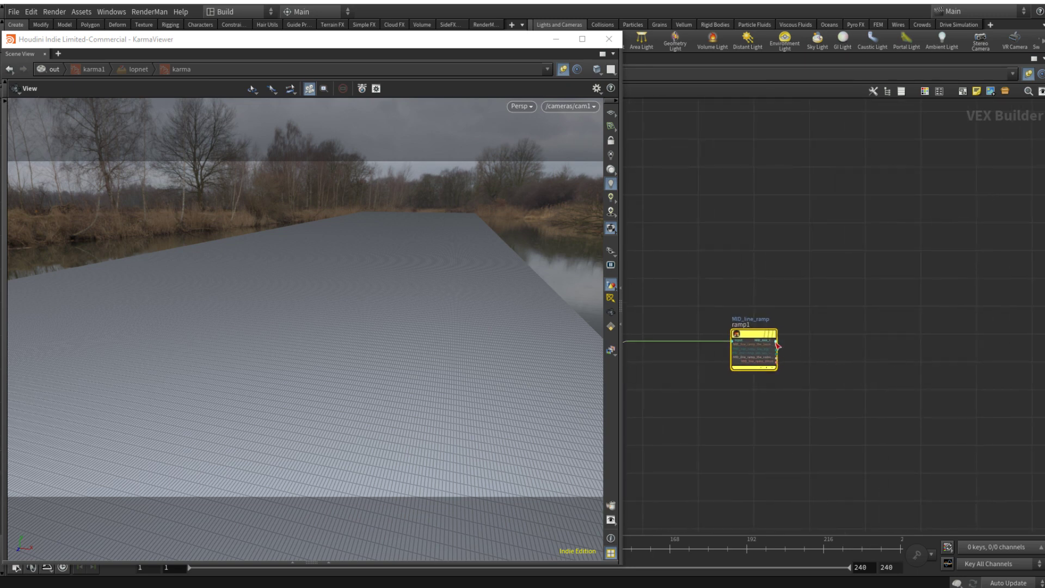
pyautogui.scroll(-4, 819, 342)
pyautogui.scroll(5, 978, 351)
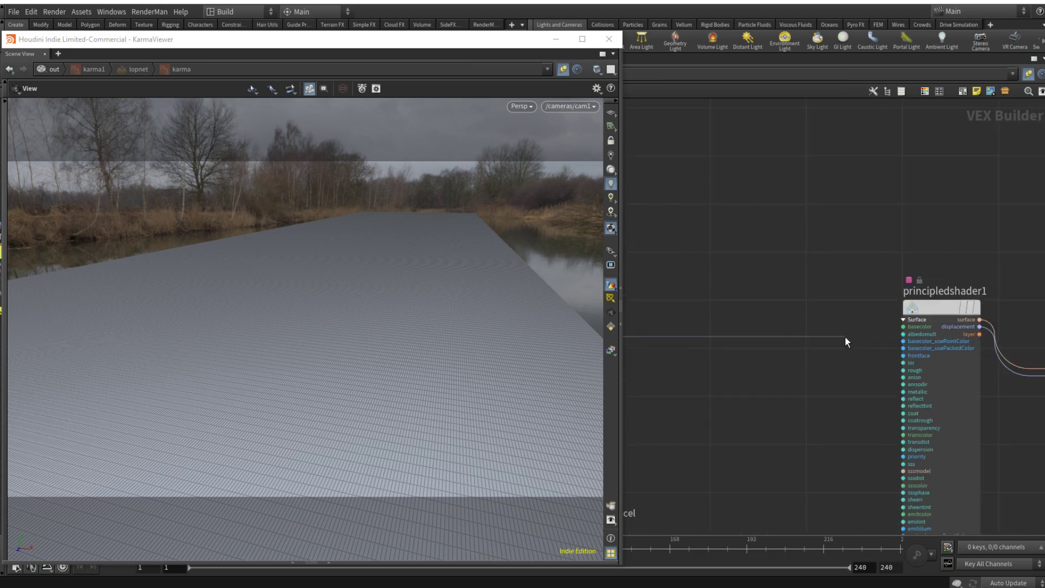
pyautogui.press('Tab')
pyautogui.write('null')
pyautogui.press('Return')
pyautogui.press('Return')
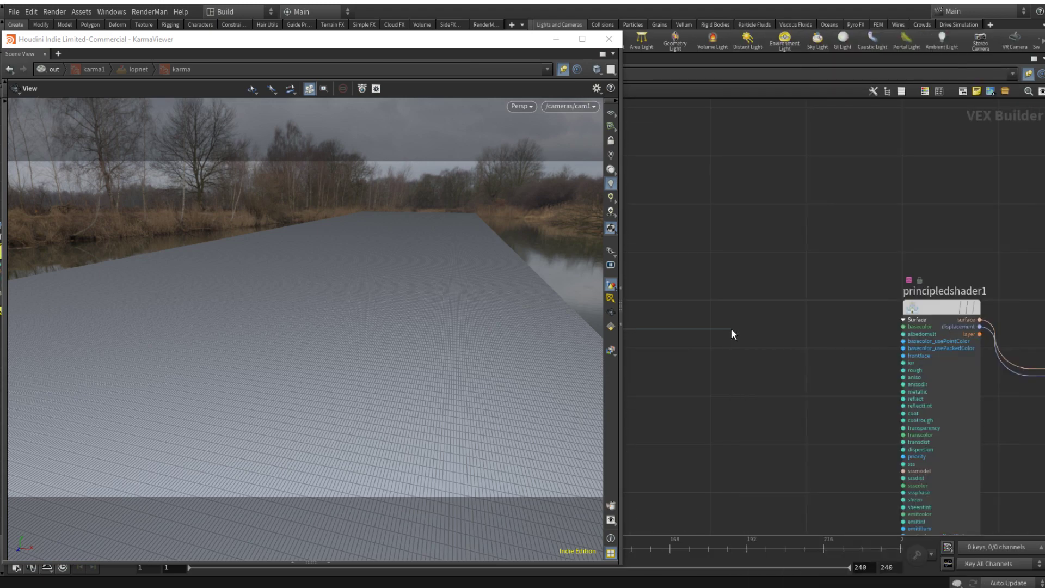
pyautogui.moveTo(732, 329); pyautogui.dragTo(612, 312)
pyautogui.click(693, 320)
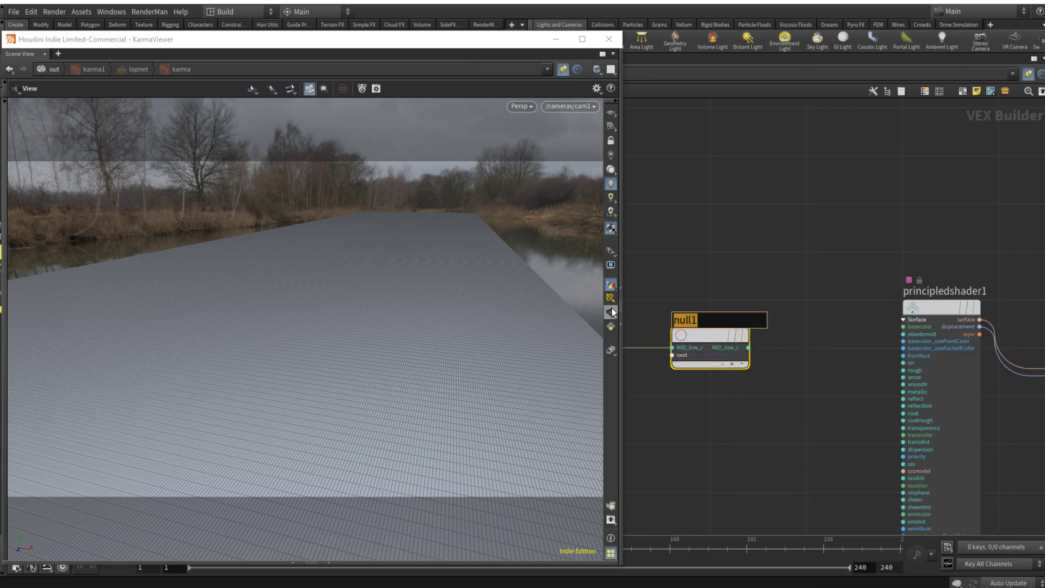
pyautogui.write('COL_OUT')
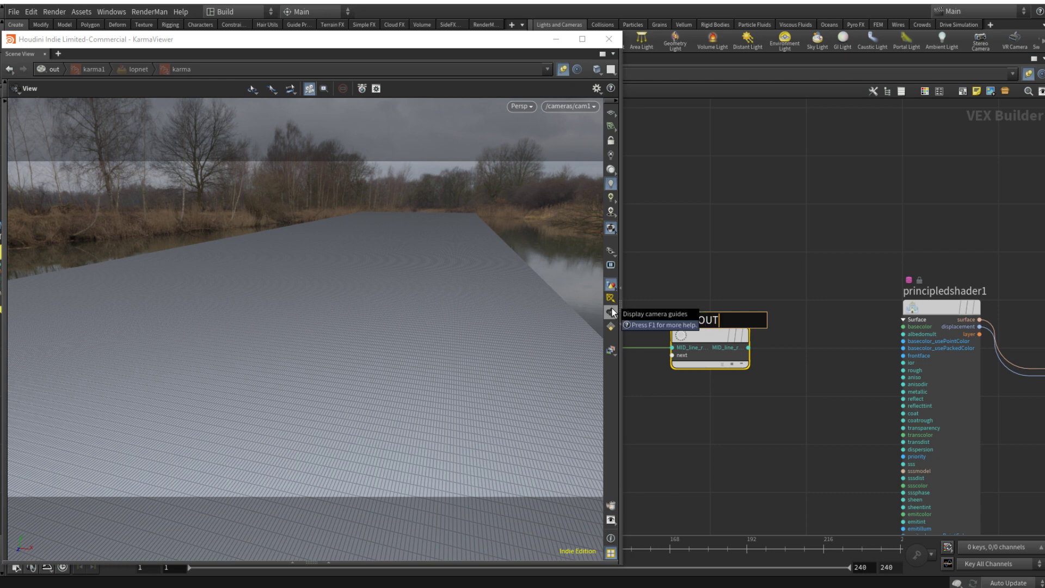
pyautogui.press('Return')
# Step: Connect the COL_OUT null's output to the principled shader's basecolor input
pyautogui.moveTo(772, 347); pyautogui.dragTo(870, 315, button='middle')
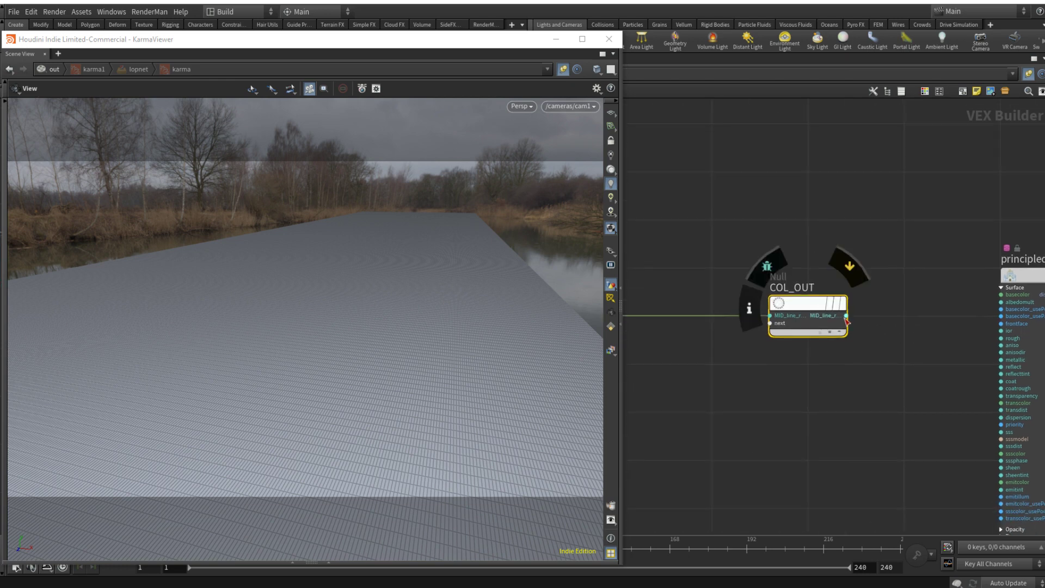
pyautogui.moveTo(847, 319); pyautogui.dragTo(985, 294)
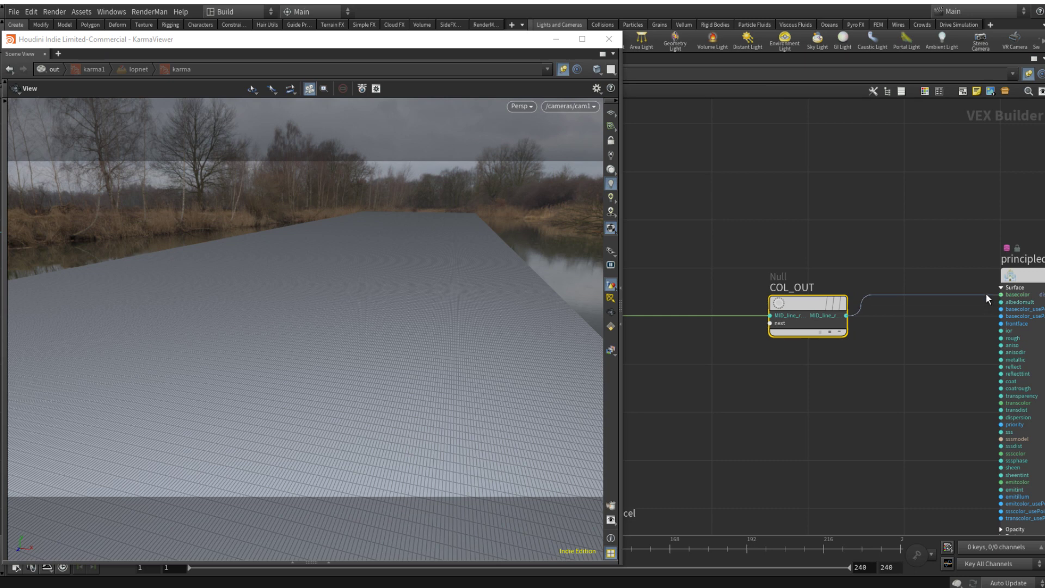
pyautogui.scroll(-3, 825, 379)
pyautogui.scroll(-5, 819, 374)
pyautogui.moveTo(692, 352); pyautogui.dragTo(762, 350, button='middle')
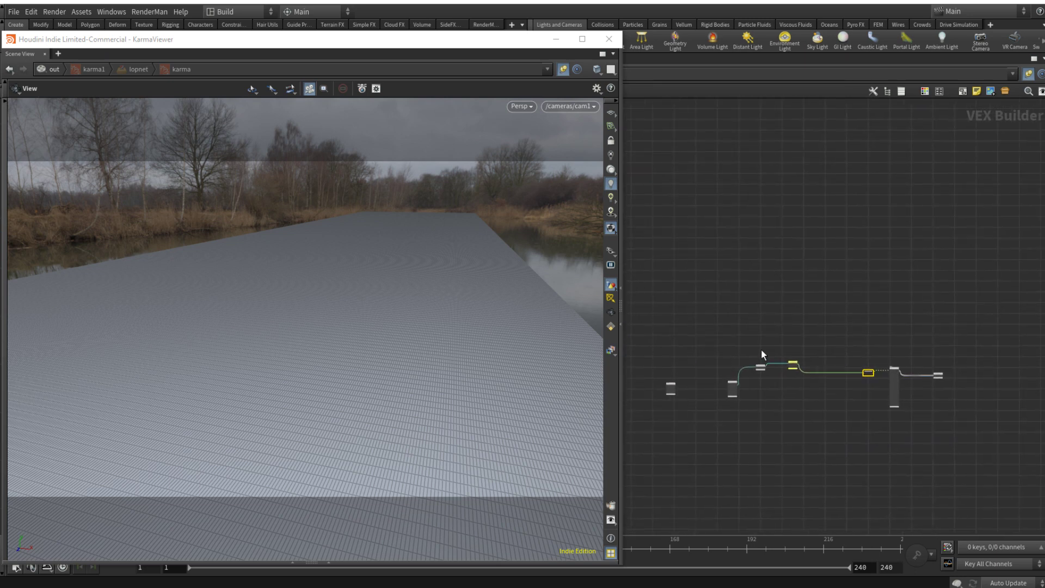
pyautogui.scroll(2, 757, 350)
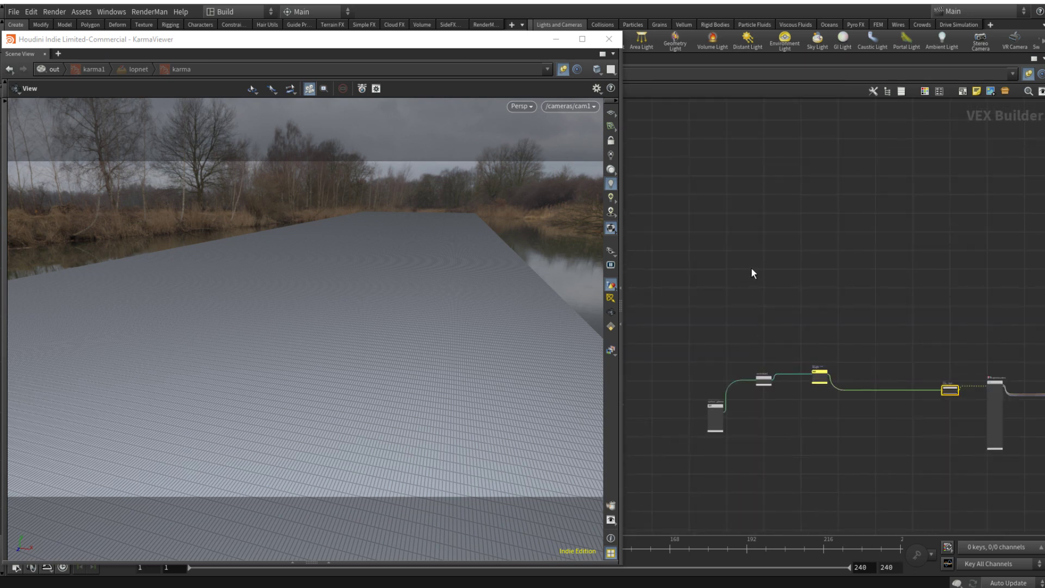
# Step: Go up to the ROAD_mtl material, show its MID_line_ramp parameter, and render the viewport with Karma
pyautogui.press('u')
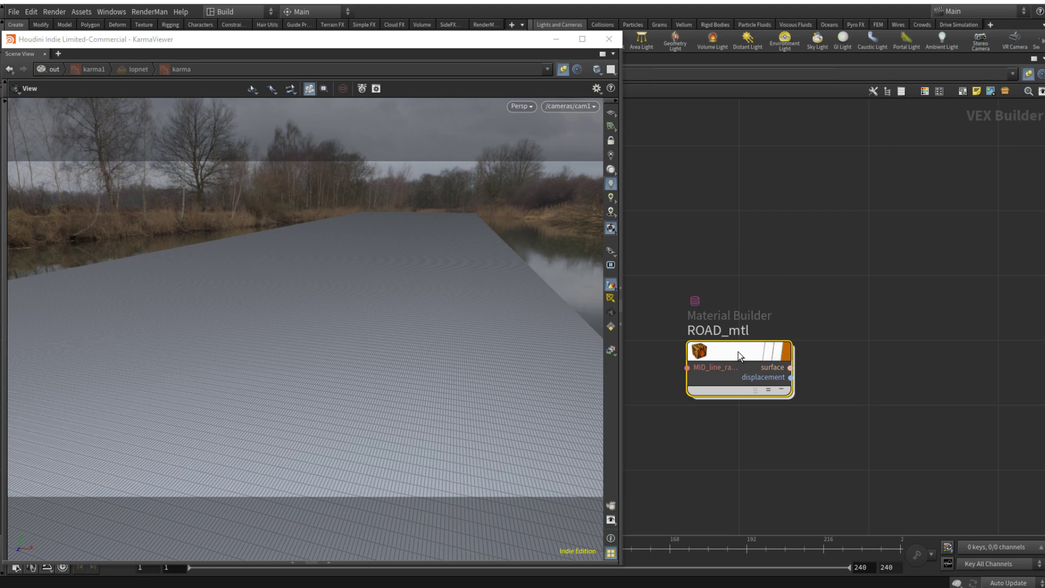
pyautogui.press('p')
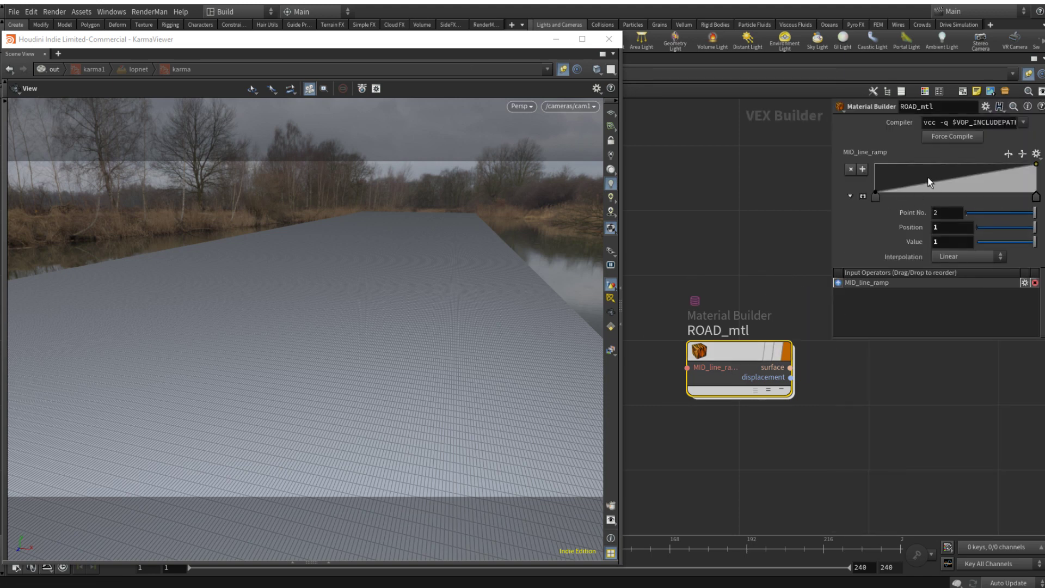
pyautogui.click(527, 106)
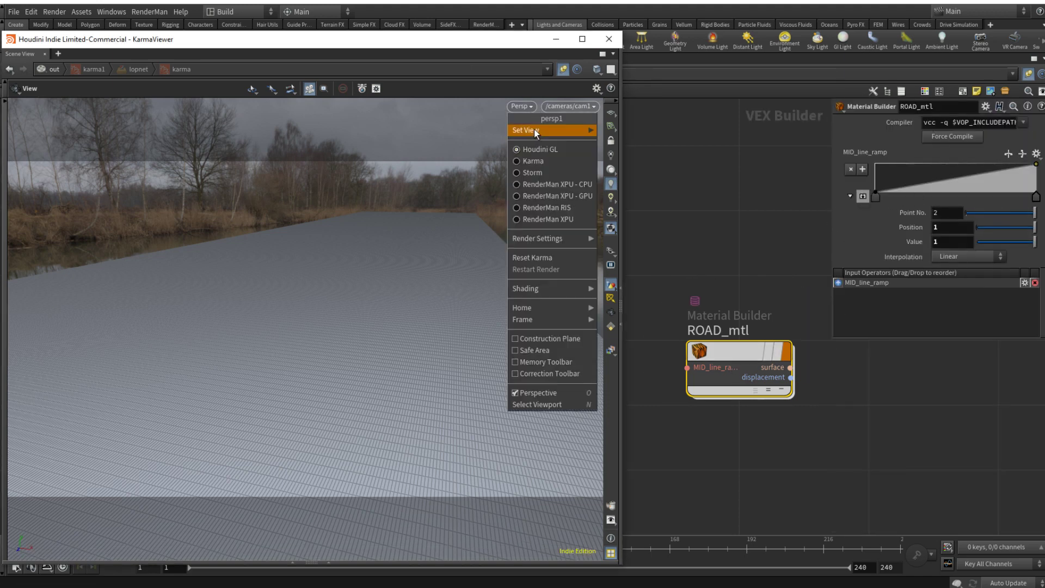
pyautogui.click(536, 159)
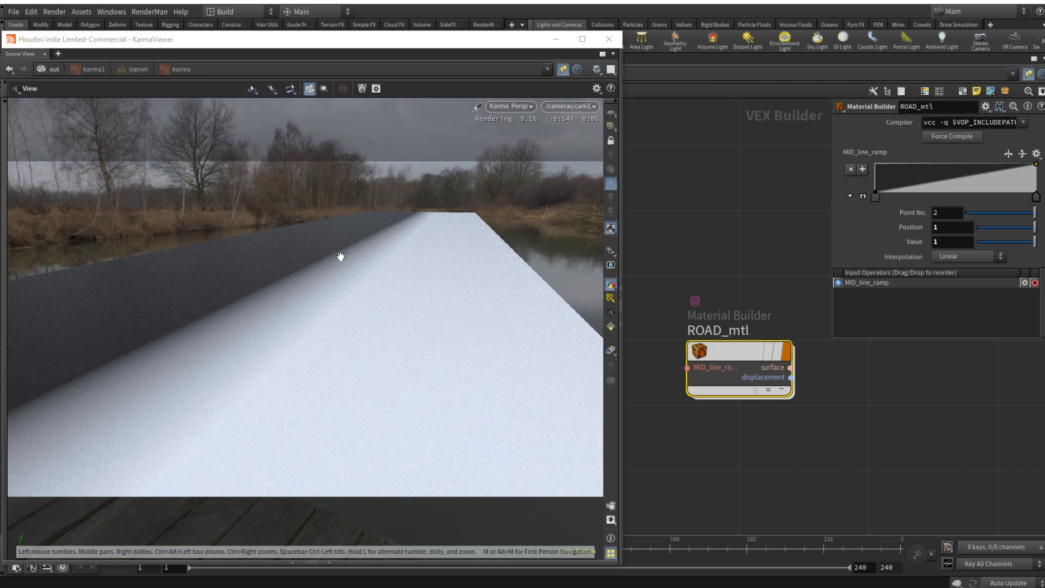
# Step: Enlarge the MID_line_ramp graph, add a point of value 1 at about 0.5, and move the end point to position 0.6, value 0
pyautogui.click(862, 197)
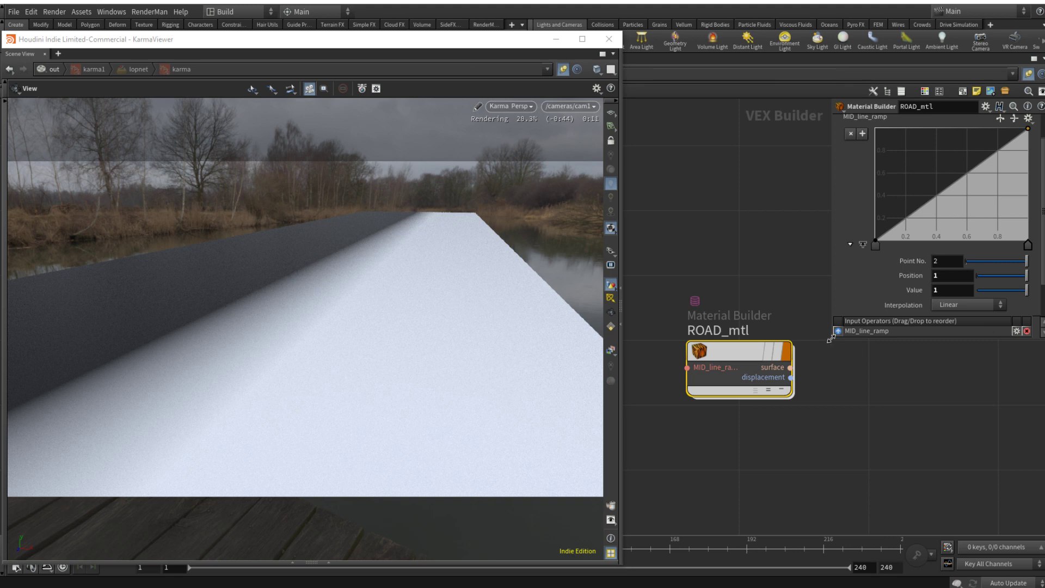
pyautogui.moveTo(832, 338); pyautogui.dragTo(696, 450)
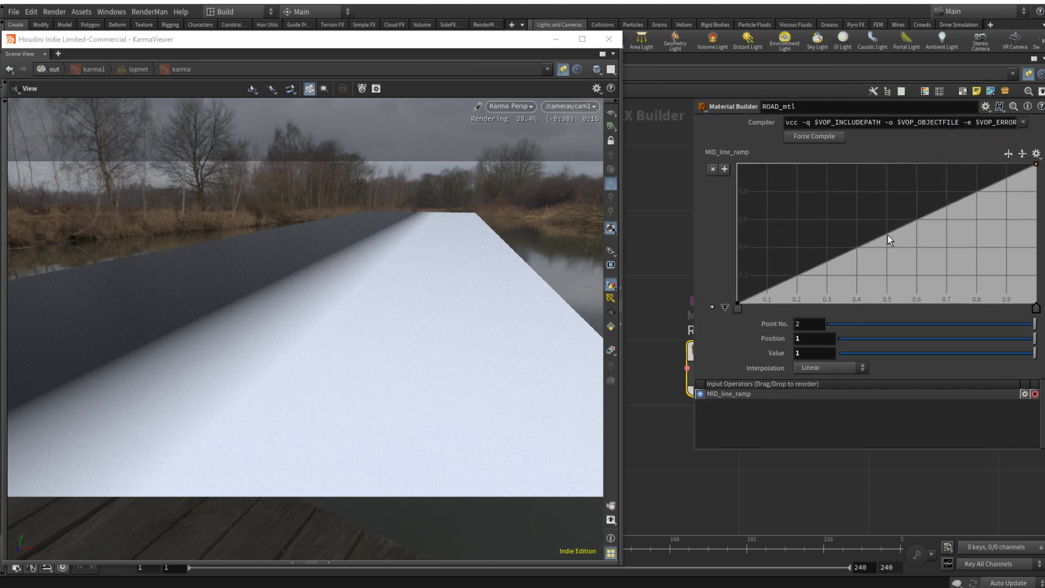
pyautogui.moveTo(887, 235); pyautogui.dragTo(887, 164)
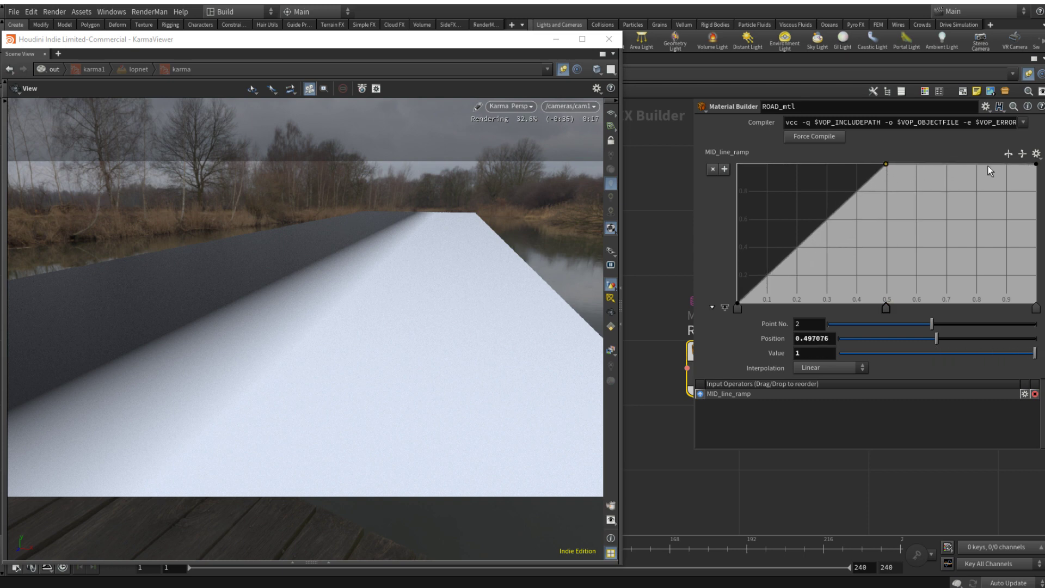
pyautogui.moveTo(1037, 165); pyautogui.dragTo(917, 306)
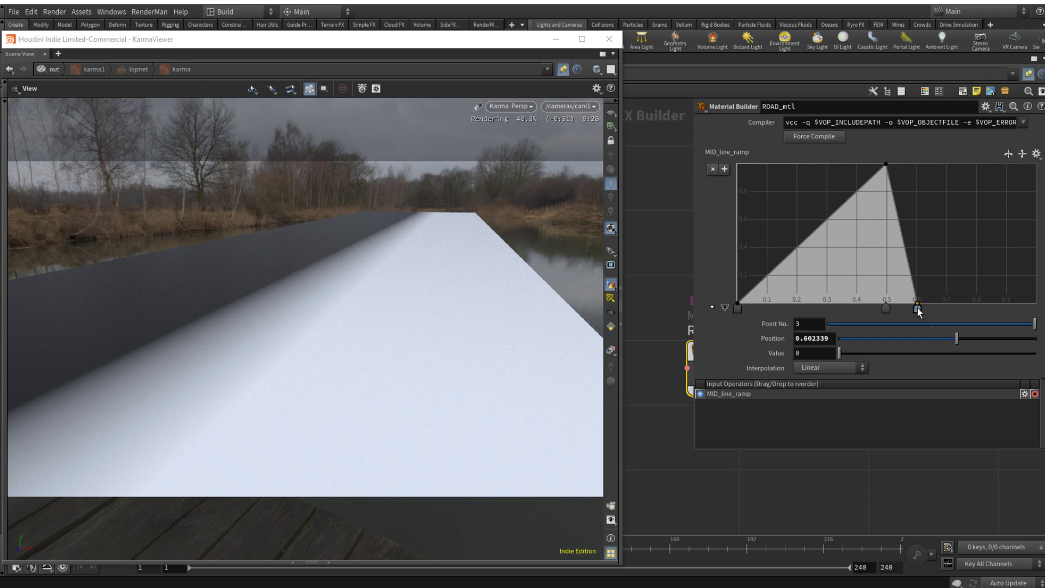
pyautogui.doubleClick(809, 339)
pyautogui.write('0.6')
# Step: Add a ramp point of value 0 before the peak and set its position to 0.4
pyautogui.moveTo(740, 309); pyautogui.dragTo(858, 308)
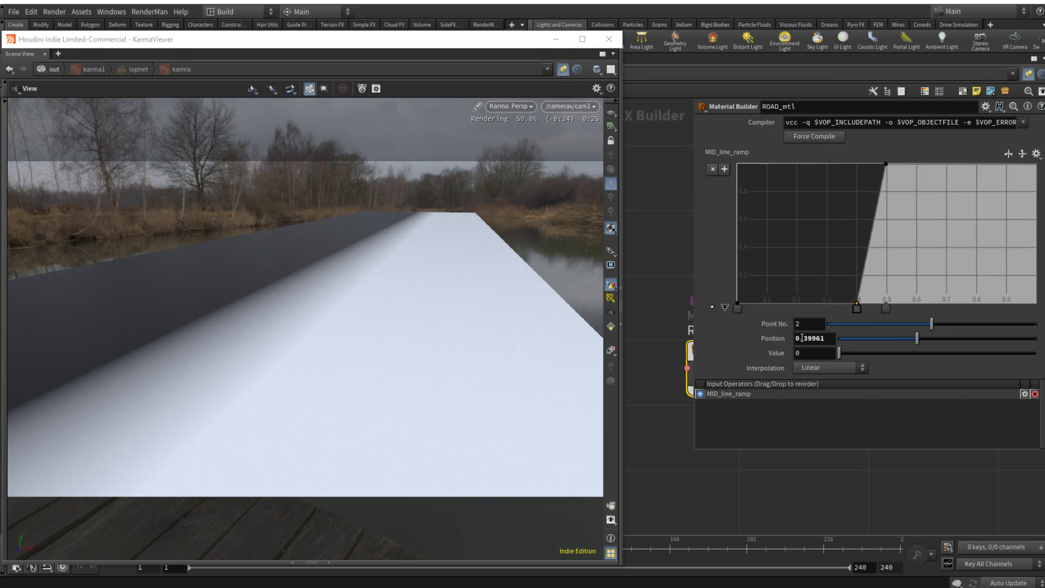
pyautogui.moveTo(804, 338); pyautogui.dragTo(841, 339)
pyautogui.write('4')
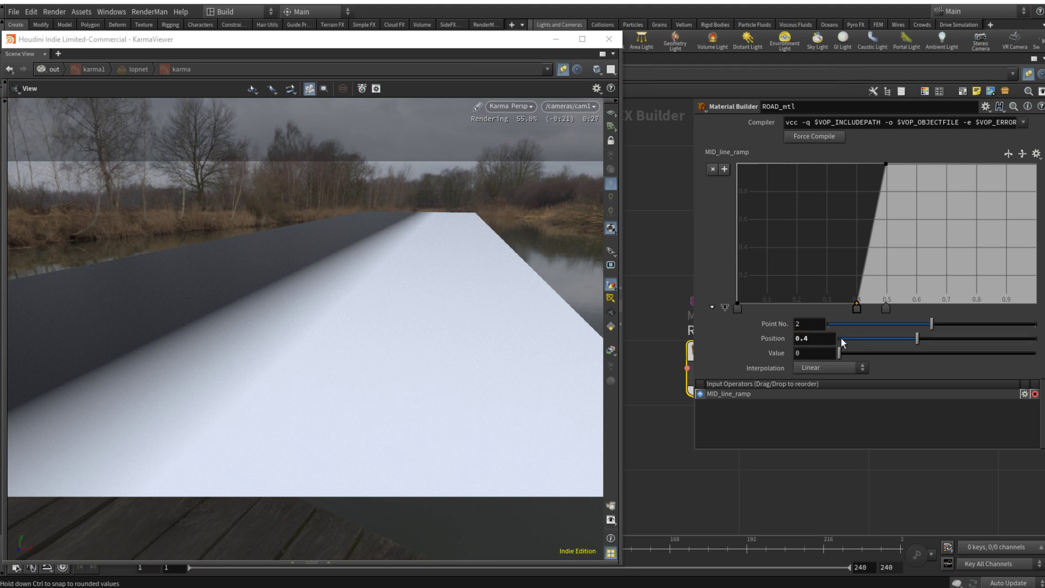
# Step: Add a ramp point after the peak with value 0 and set its position to 0.6
pyautogui.click(915, 281)
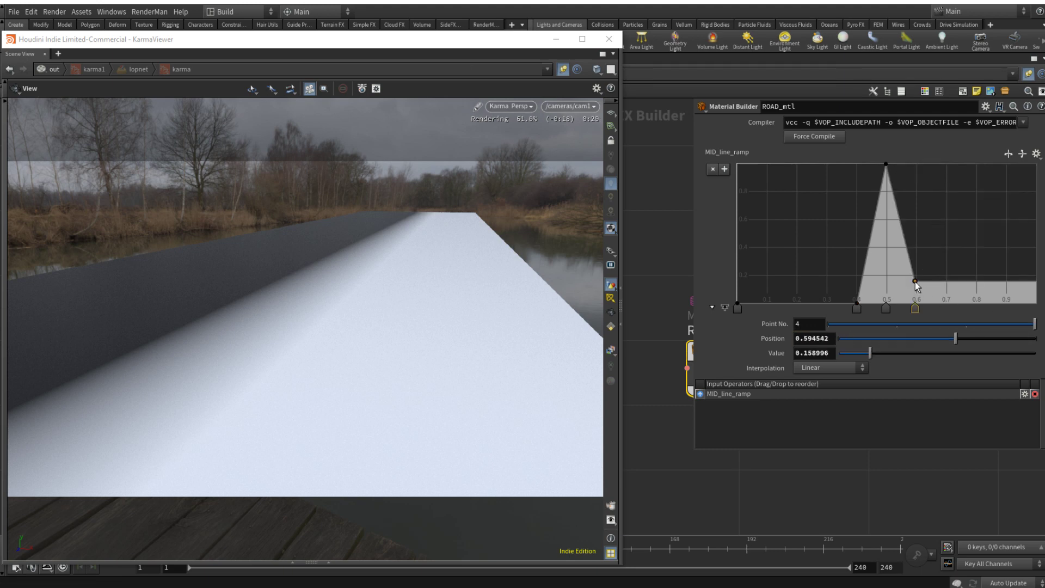
pyautogui.moveTo(915, 282); pyautogui.dragTo(917, 315)
pyautogui.moveTo(815, 338); pyautogui.dragTo(845, 341)
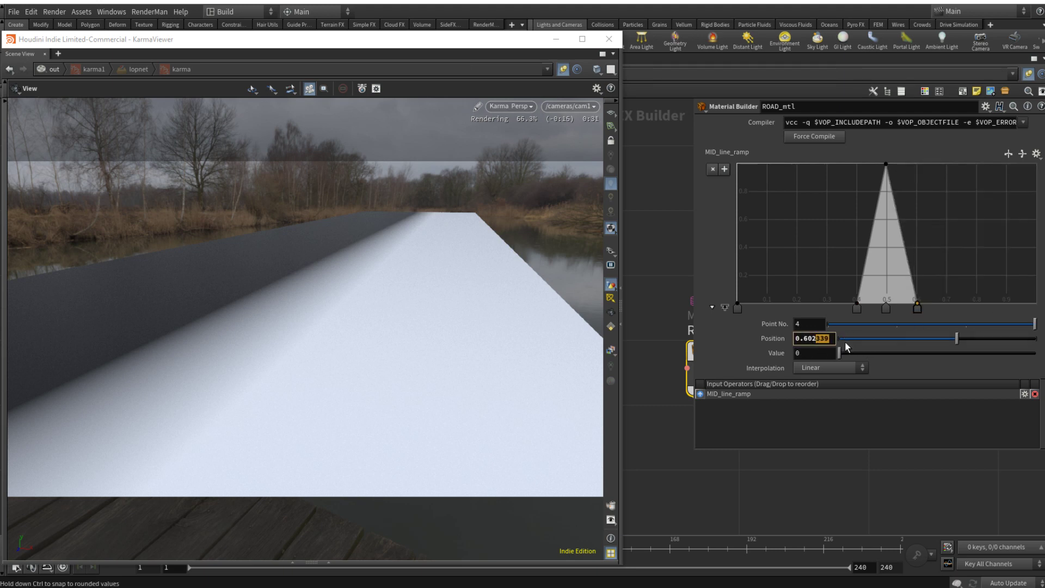
pyautogui.press('Return')
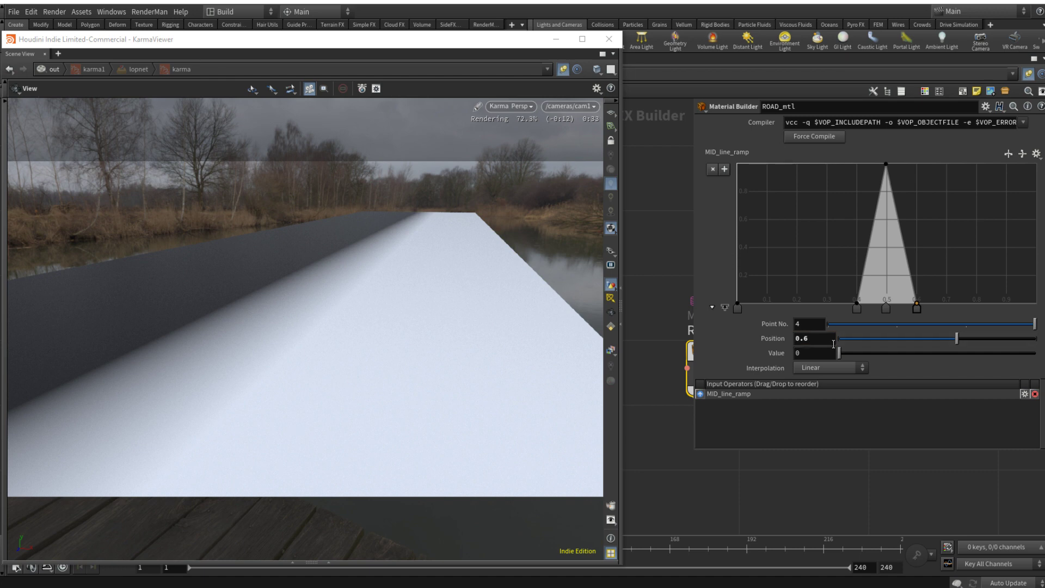
# Step: Enter the ROAD_mtl material and show the parameters of its MID_line_ramp node
pyautogui.press('p')
pyautogui.doubleClick(734, 354)
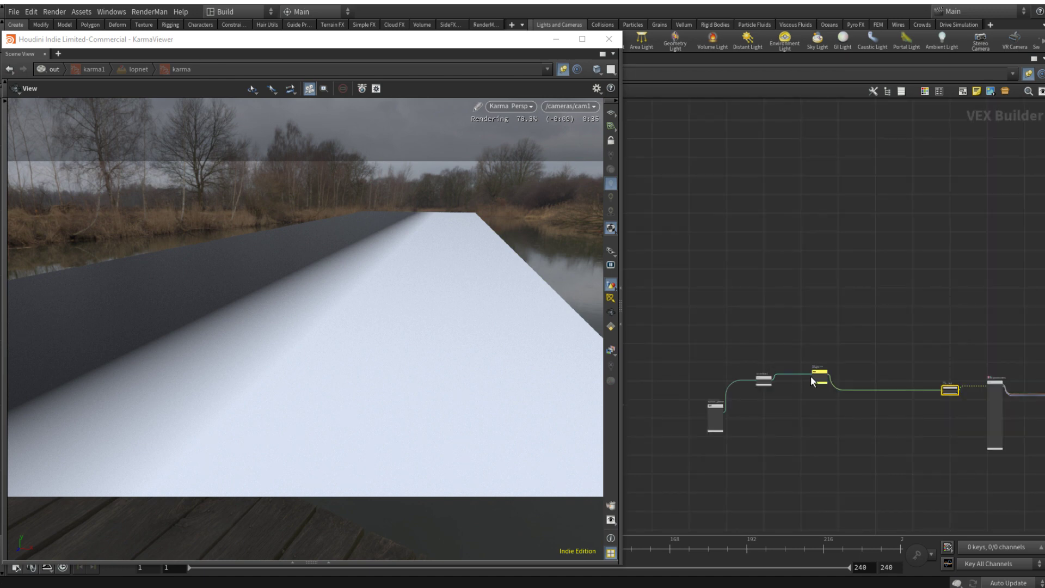
pyautogui.click(816, 371)
pyautogui.press('p')
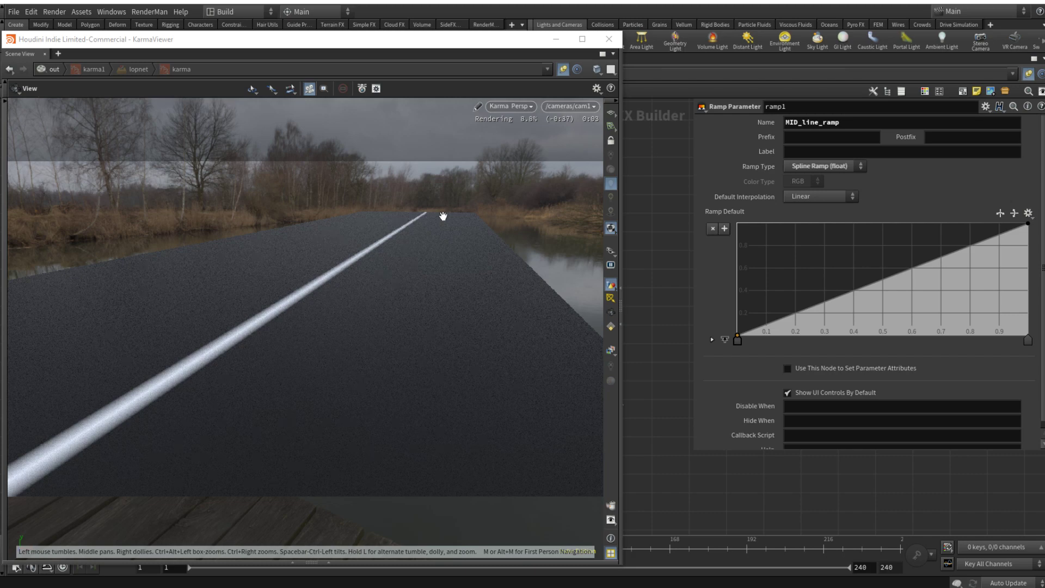
# Step: Return to the object level, turn on the HUMAN geometry's display, and view the road from a higher angle along its length
pyautogui.press('u')
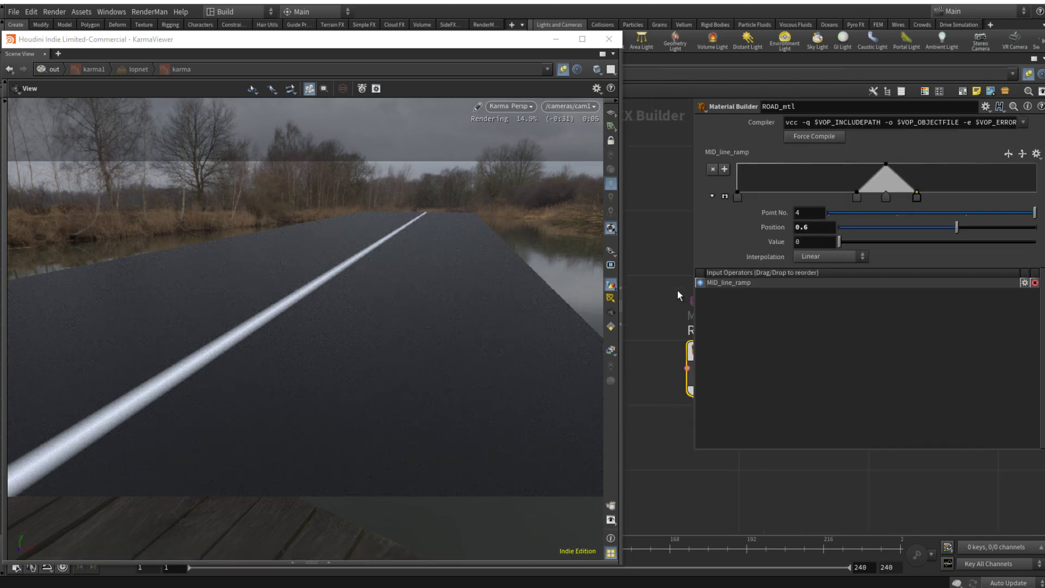
pyautogui.press('u')
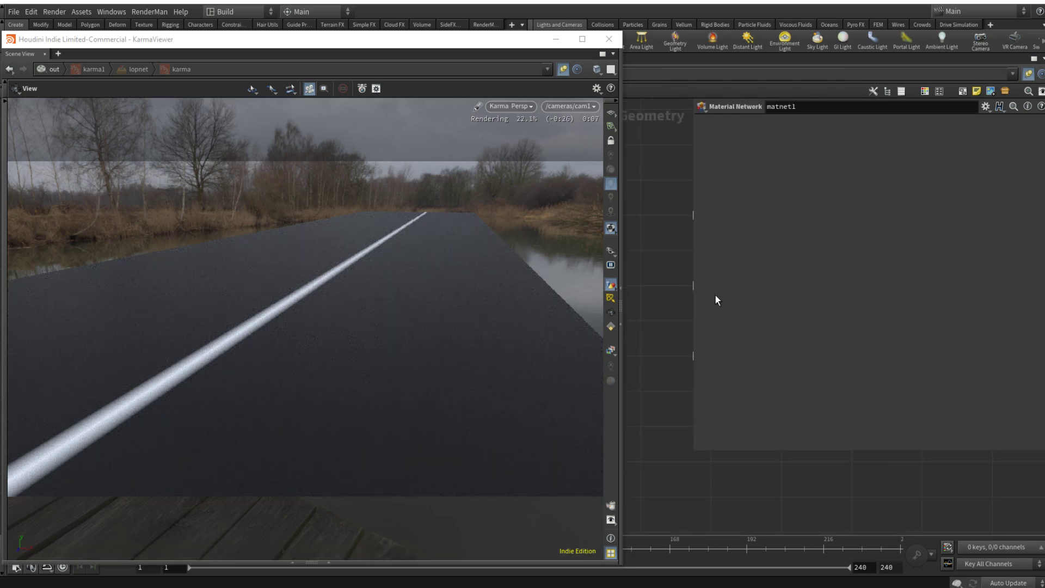
pyautogui.press('u')
pyautogui.press('u')
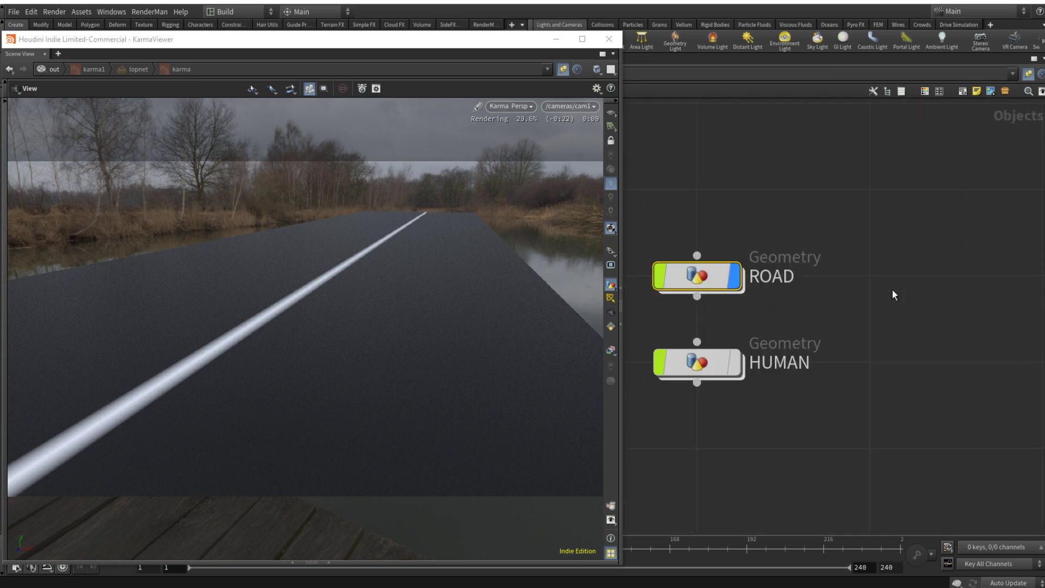
pyautogui.click(735, 362)
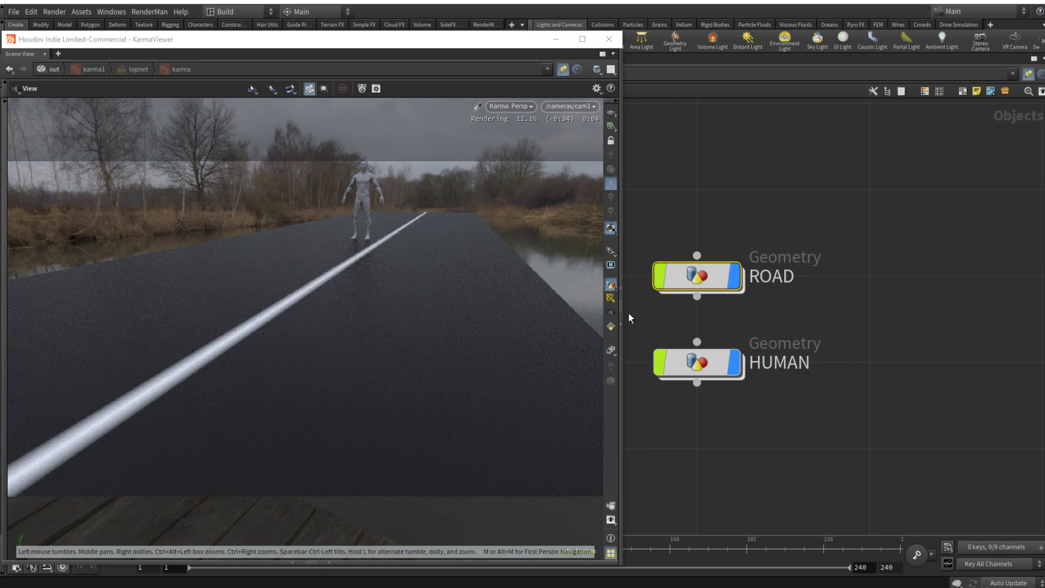
pyautogui.moveTo(371, 263); pyautogui.dragTo(439, 226)
# Step: Go back to ROAD_mtl in the ROAD geometry's matnet1 and examine its enlarged MID_line_ramp
pyautogui.doubleClick(699, 280)
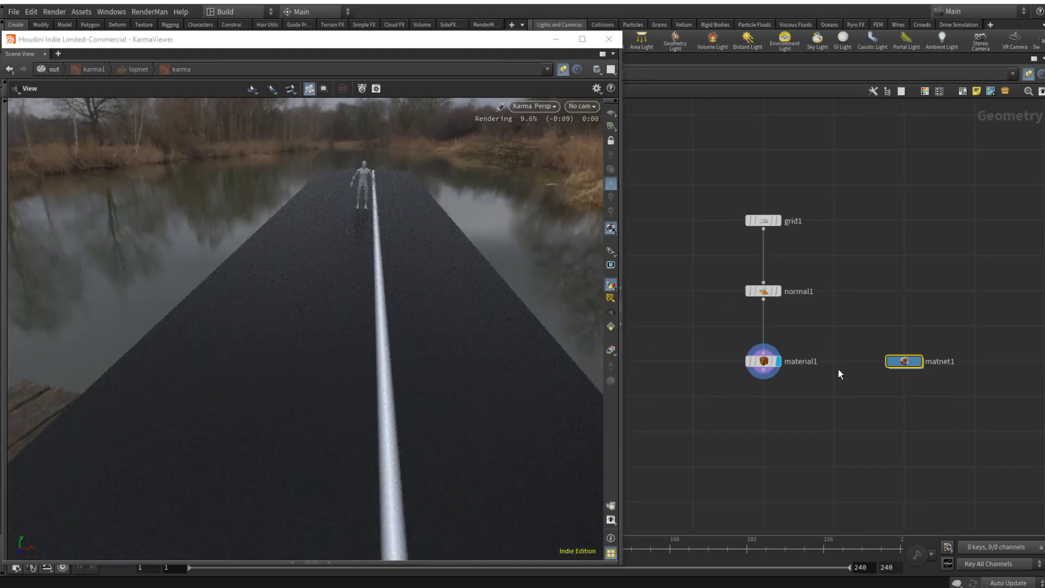
pyautogui.doubleClick(902, 363)
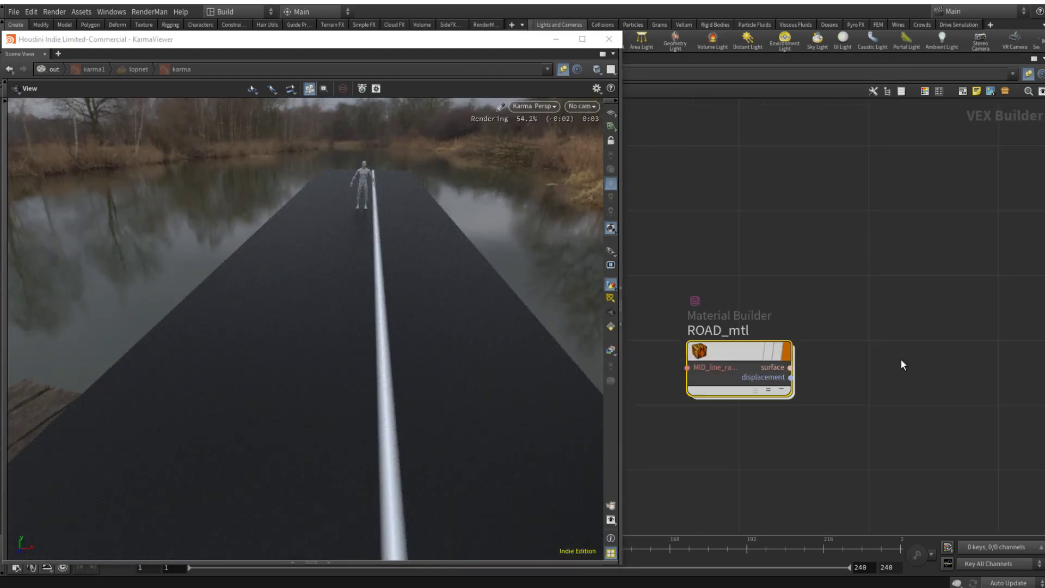
pyautogui.press('p')
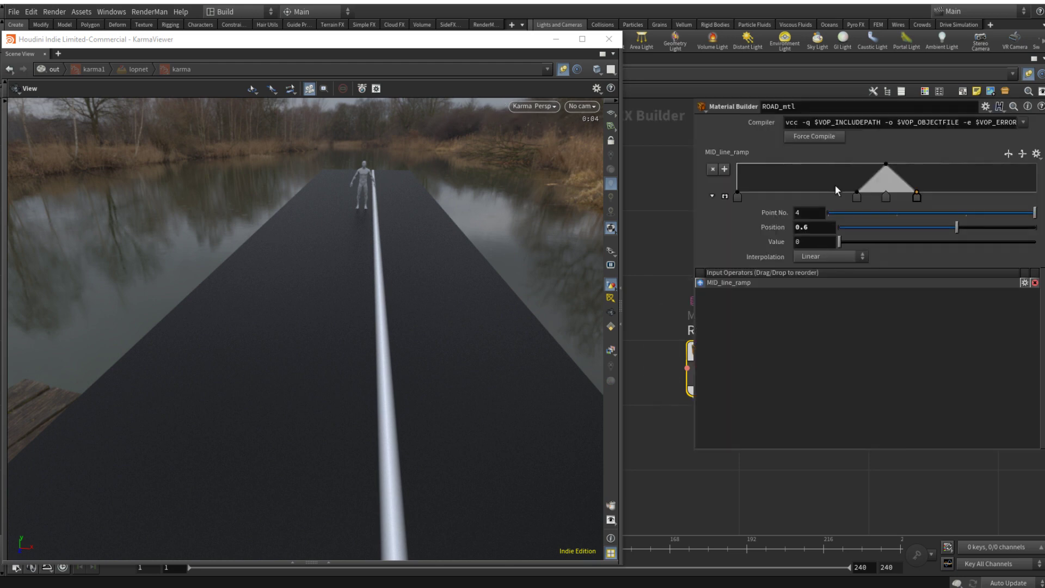
pyautogui.click(726, 196)
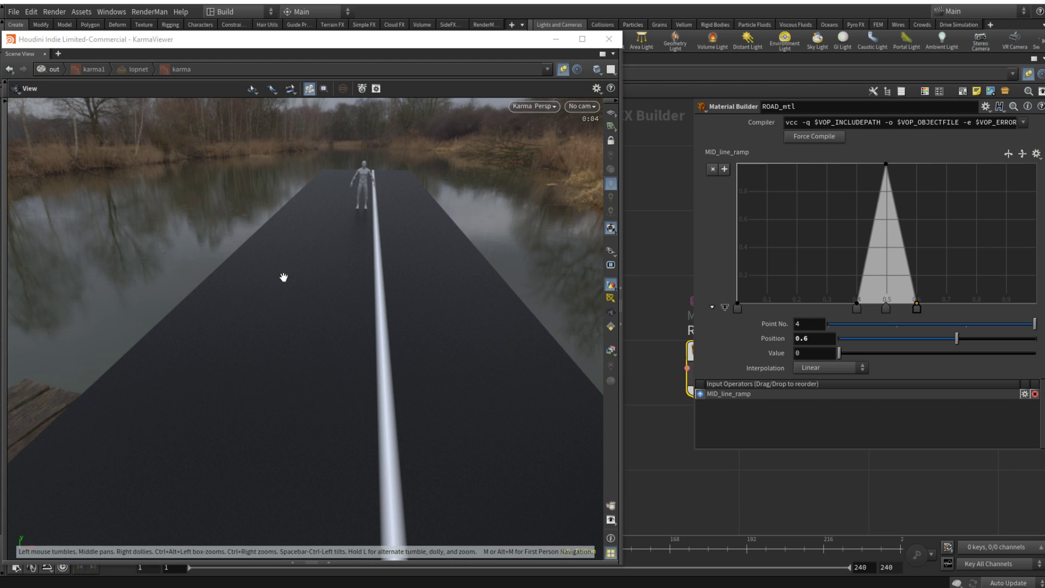
pyautogui.press('p')
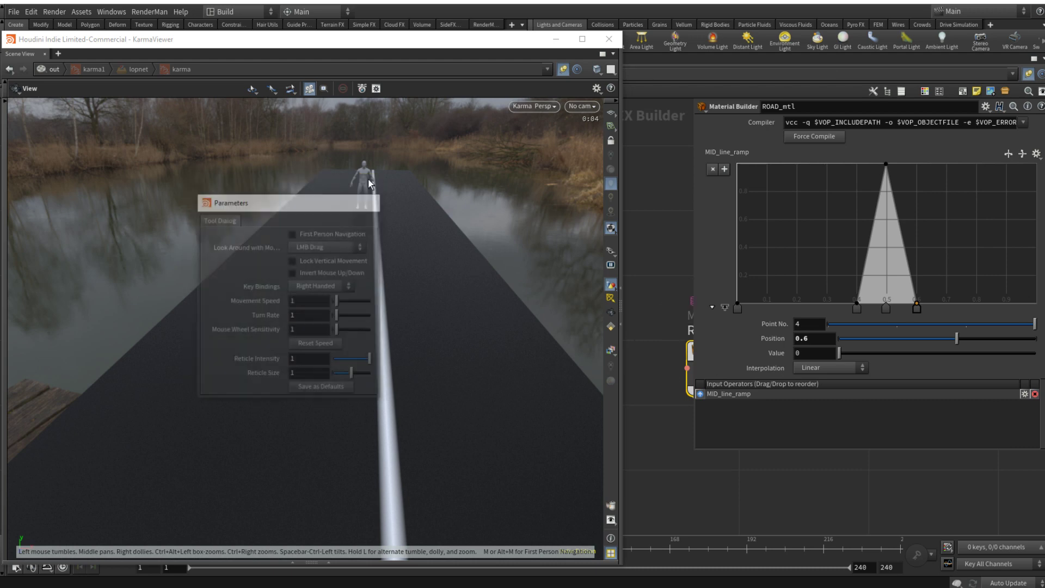
# Step: Inside ROAD_mtl, insert a Fit Range node on the wire between vectofloat1 and the MID_line_ramp node
pyautogui.doubleClick(734, 347)
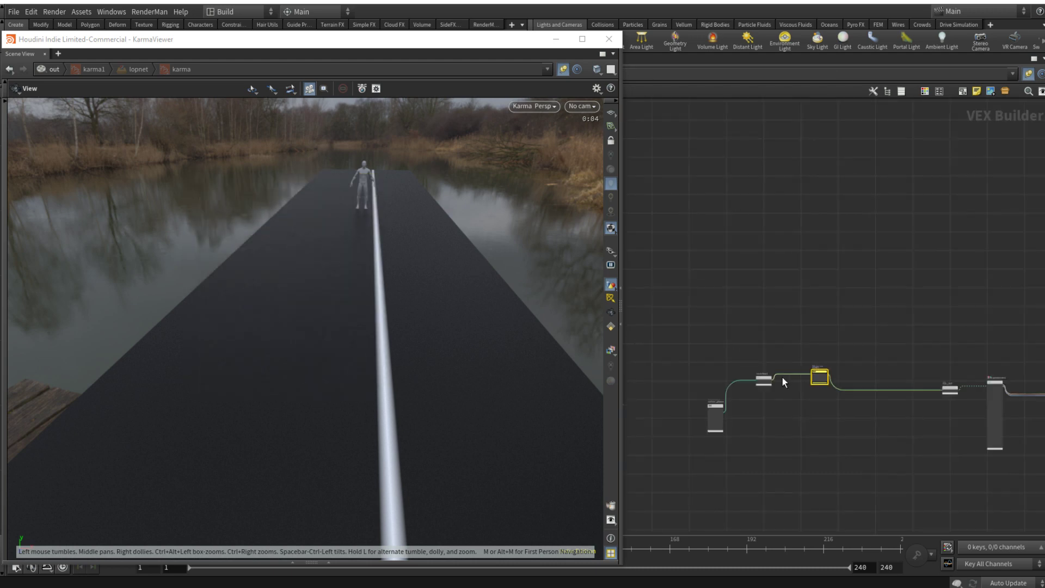
pyautogui.scroll(2, 796, 390)
pyautogui.press('Tab')
pyautogui.write('fit')
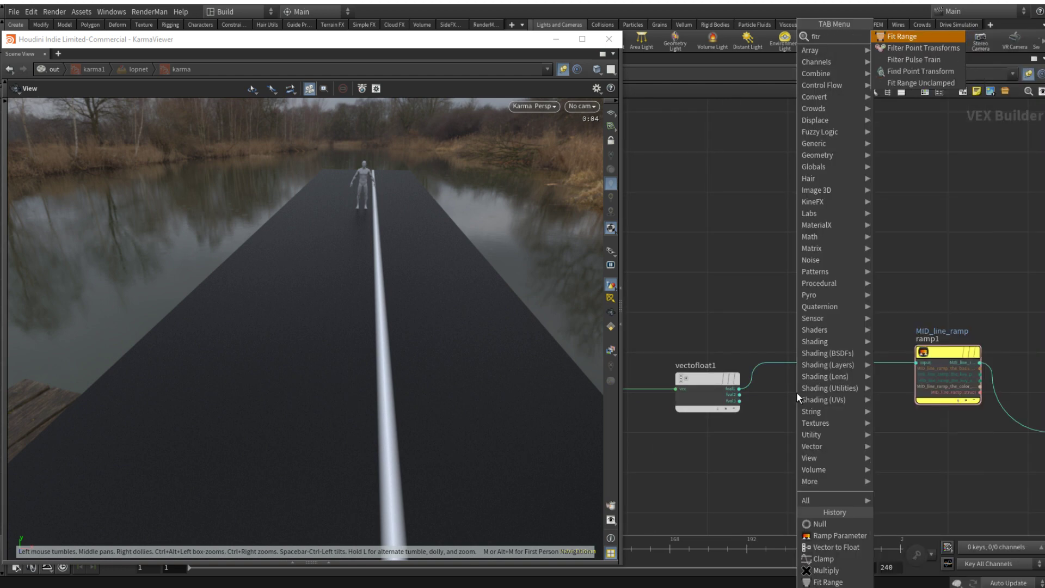
pyautogui.press('Return')
pyautogui.click(828, 361)
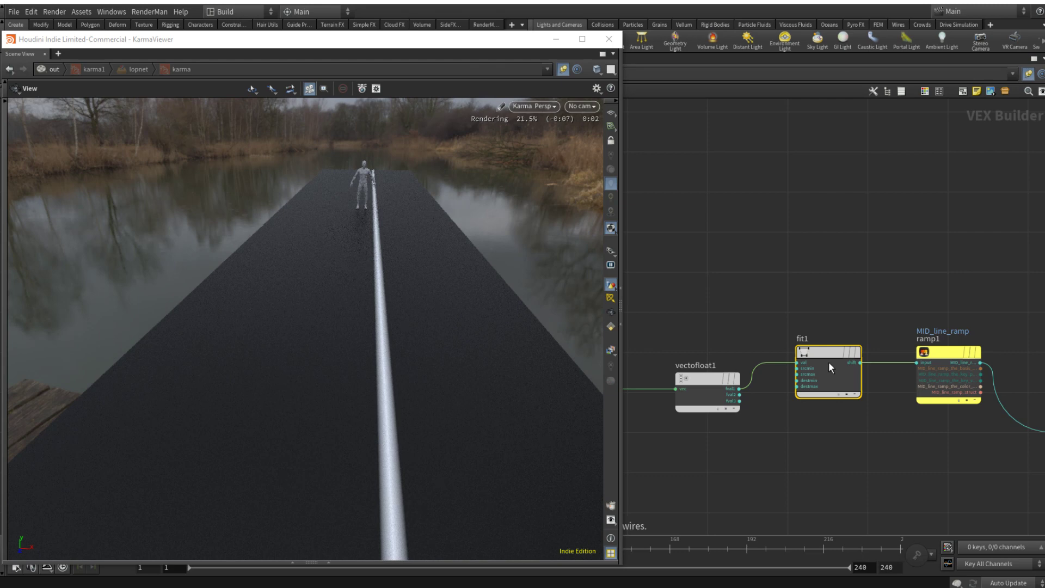
# Step: Set the Fit Range node's Source Min to -3 and Source Max to 3
pyautogui.press('p')
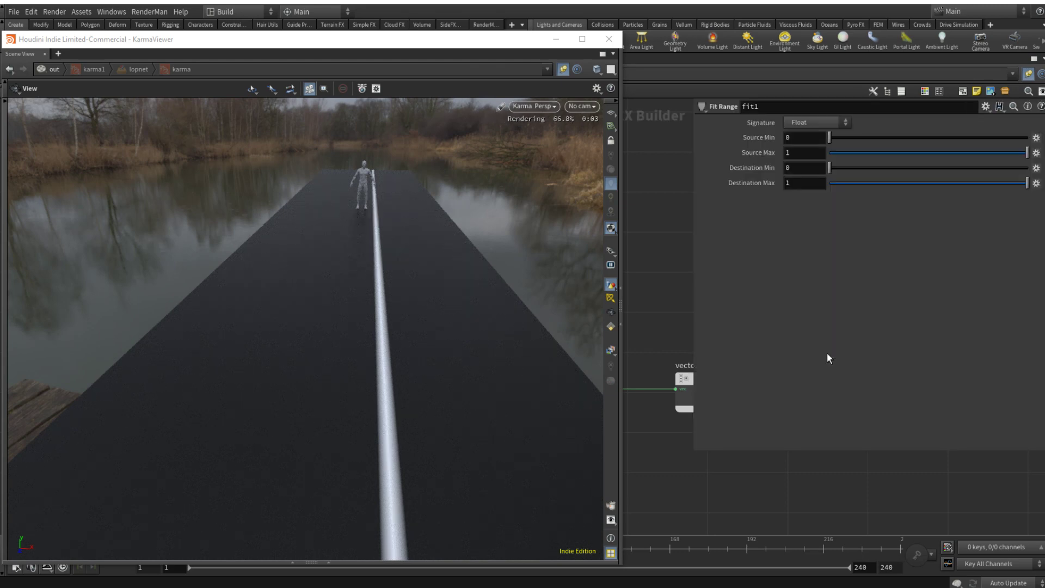
pyautogui.click(796, 139)
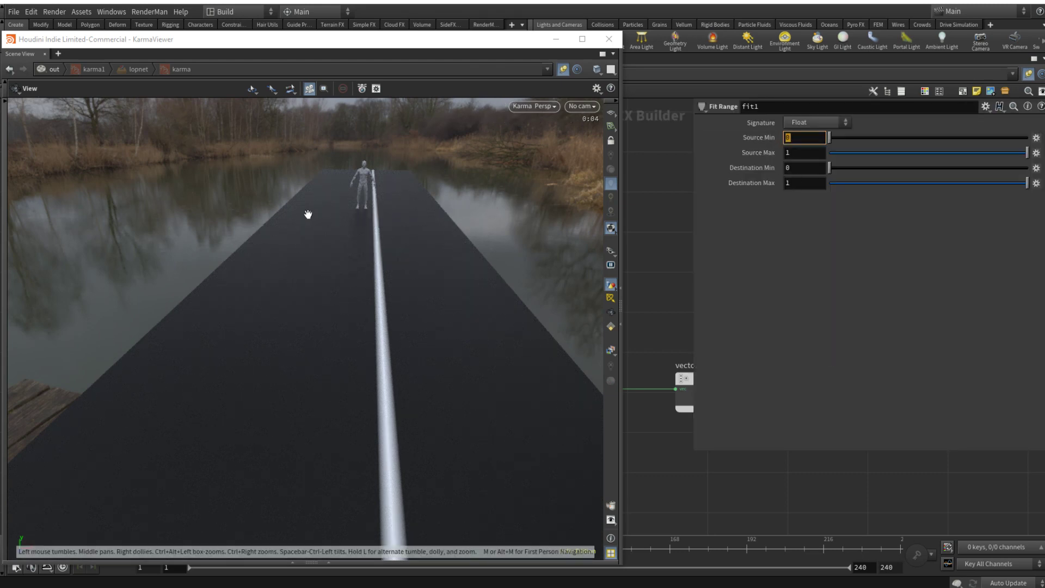
pyautogui.write('-3')
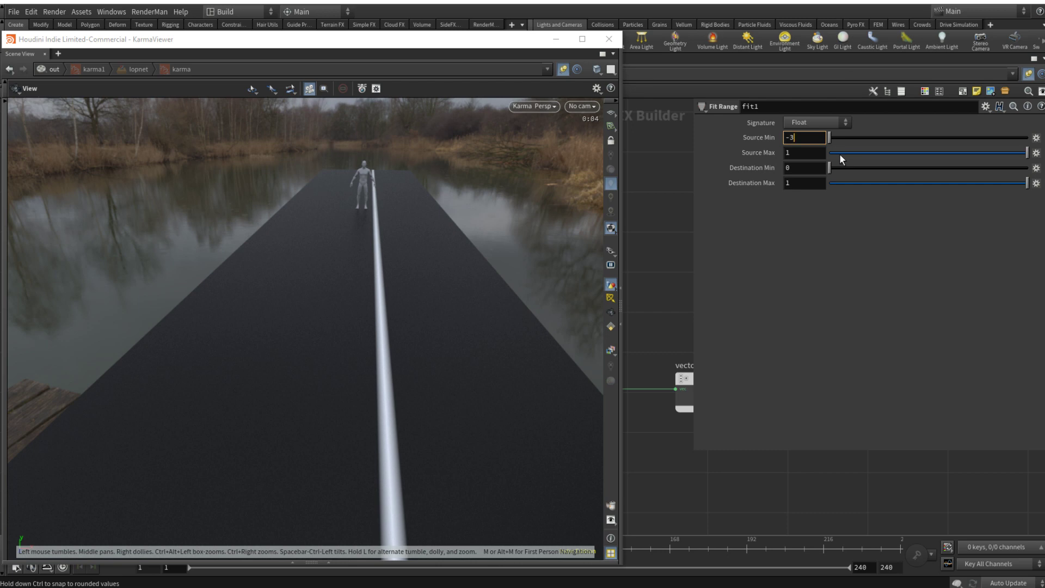
pyautogui.press('Tab')
pyautogui.write('3')
pyautogui.press('Return')
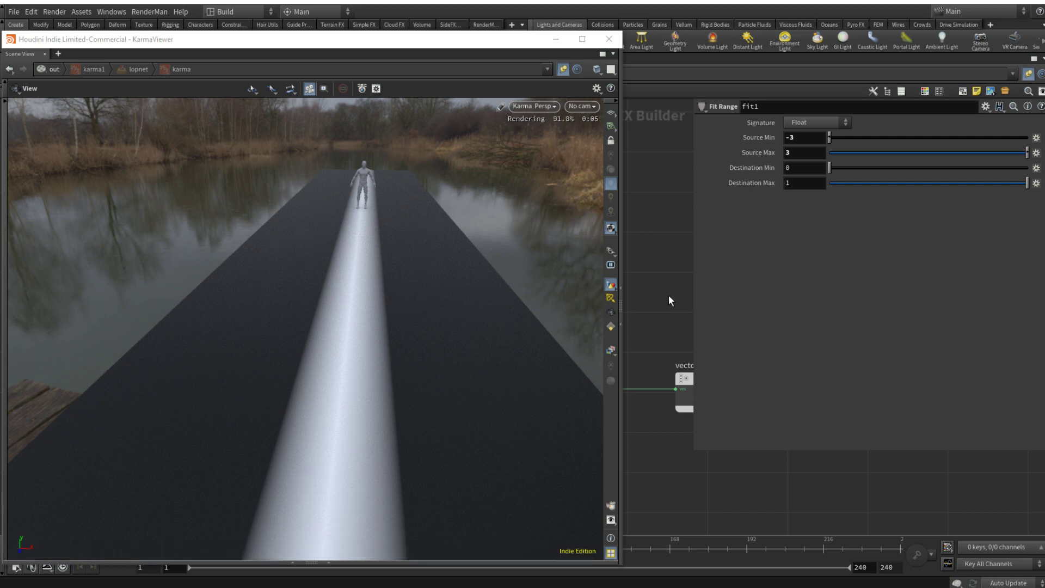
# Step: Go up to ROAD_mtl and set the position of MID_line_ramp's point 2, just before the peak, to 0.475
pyautogui.press('p')
pyautogui.press('u')
pyautogui.doubleClick(733, 351)
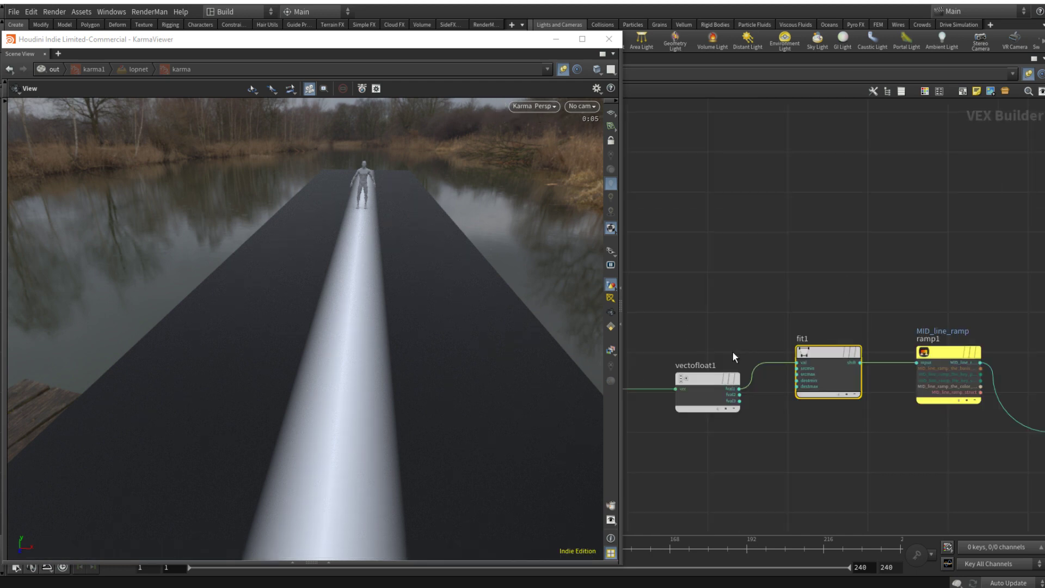
pyautogui.press('u')
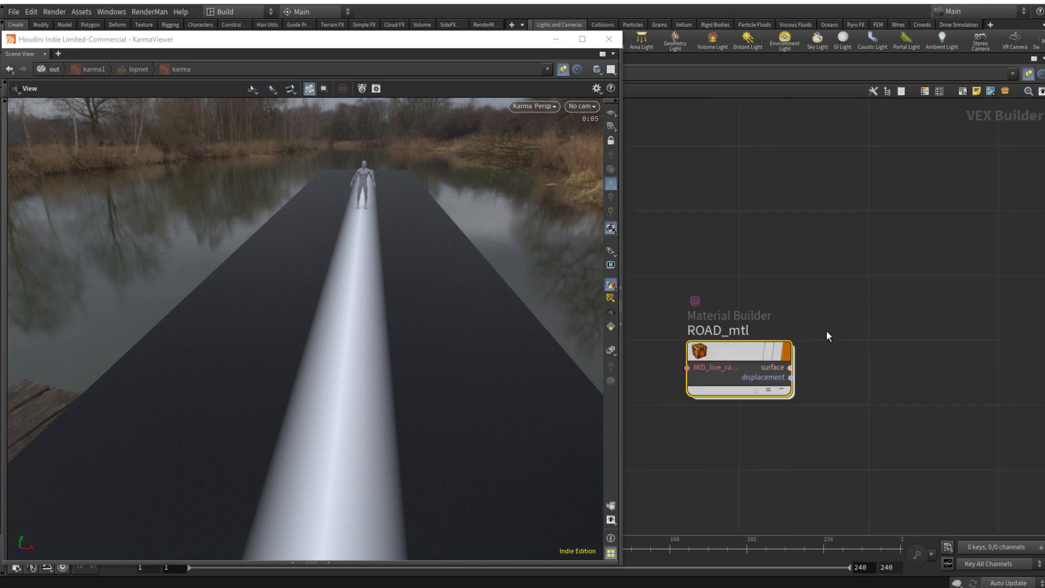
pyautogui.press('p')
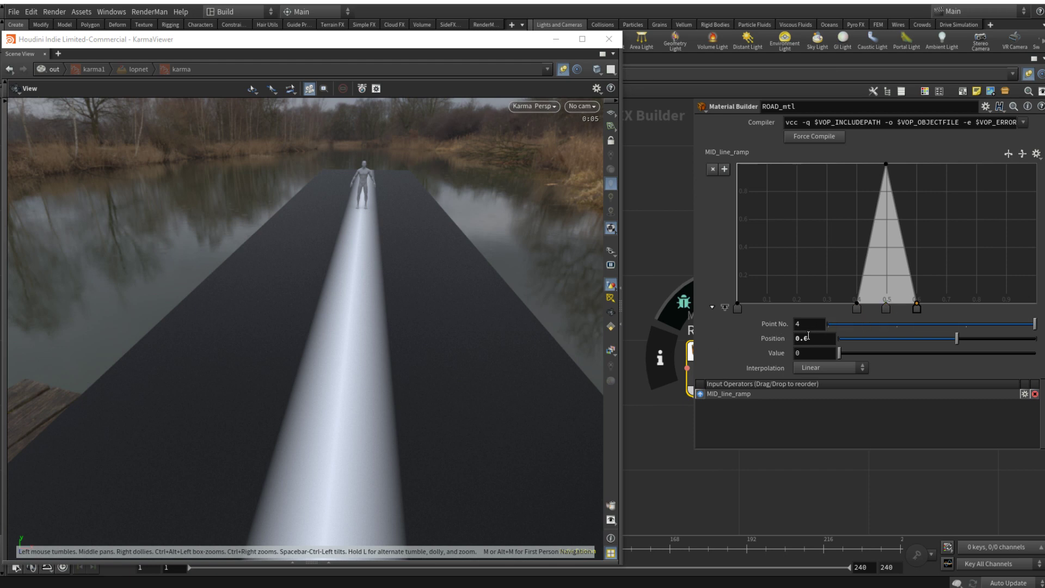
pyautogui.click(856, 309)
pyautogui.click(815, 339)
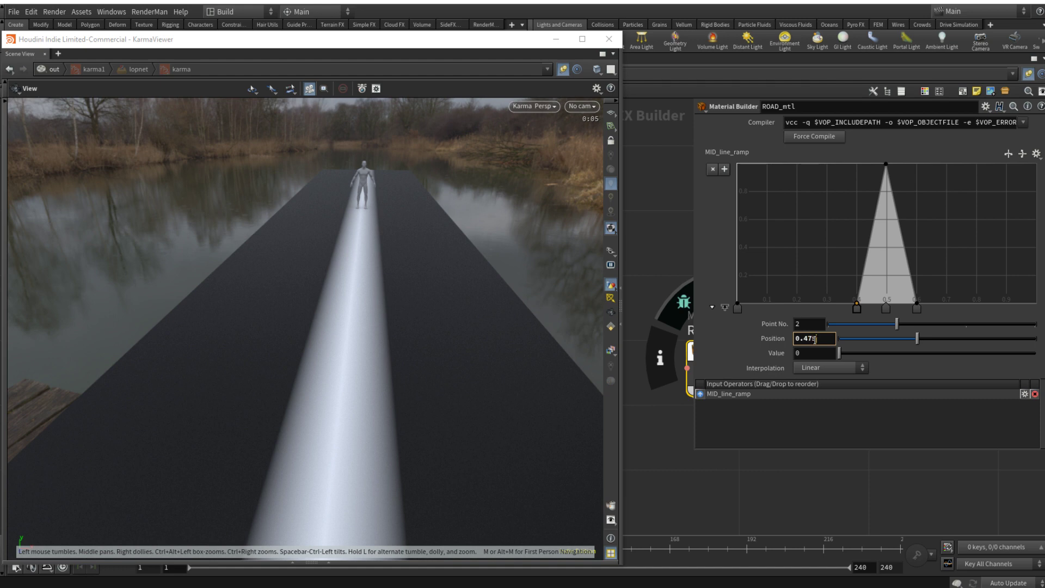
pyautogui.write('7')
pyautogui.press('Return')
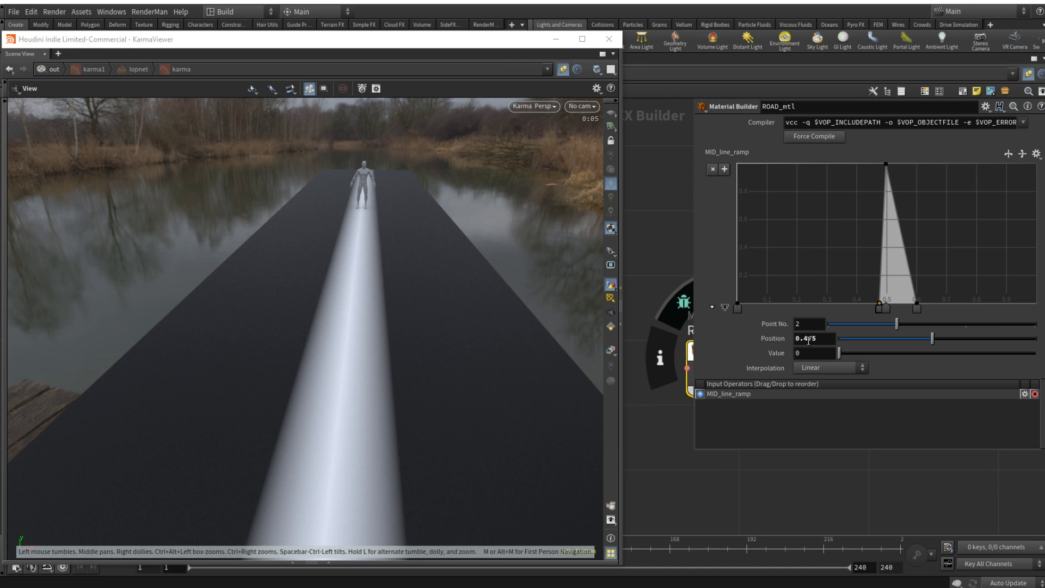
# Step: Set the position of the ramp's point 4, after the peak, to 0.525 and go back inside ROAD_mtl
pyautogui.click(917, 308)
pyautogui.click(819, 340)
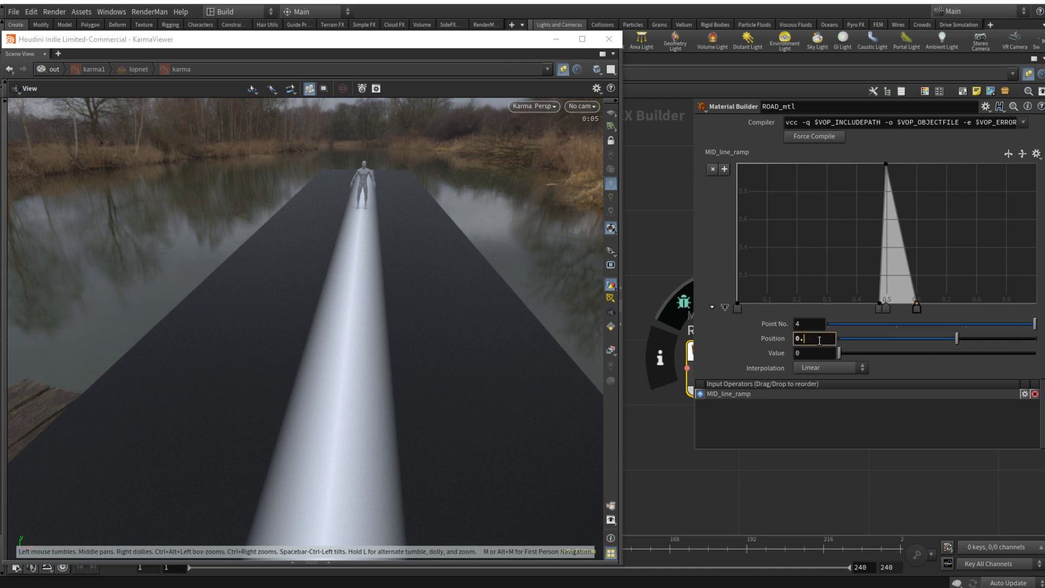
pyautogui.write('525')
pyautogui.press('Return')
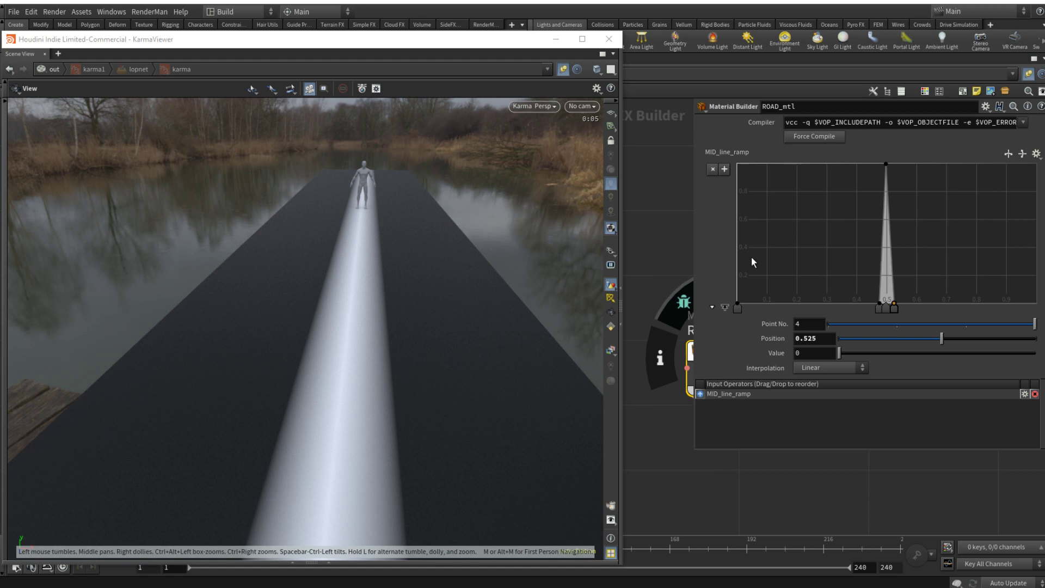
pyautogui.doubleClick(741, 350)
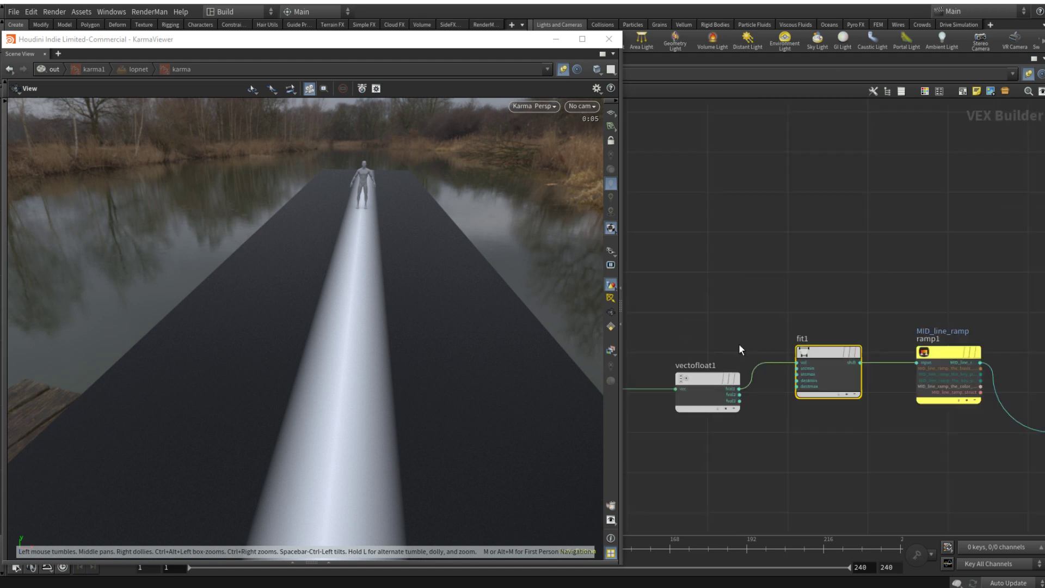
pyautogui.click(935, 354)
pyautogui.press('p')
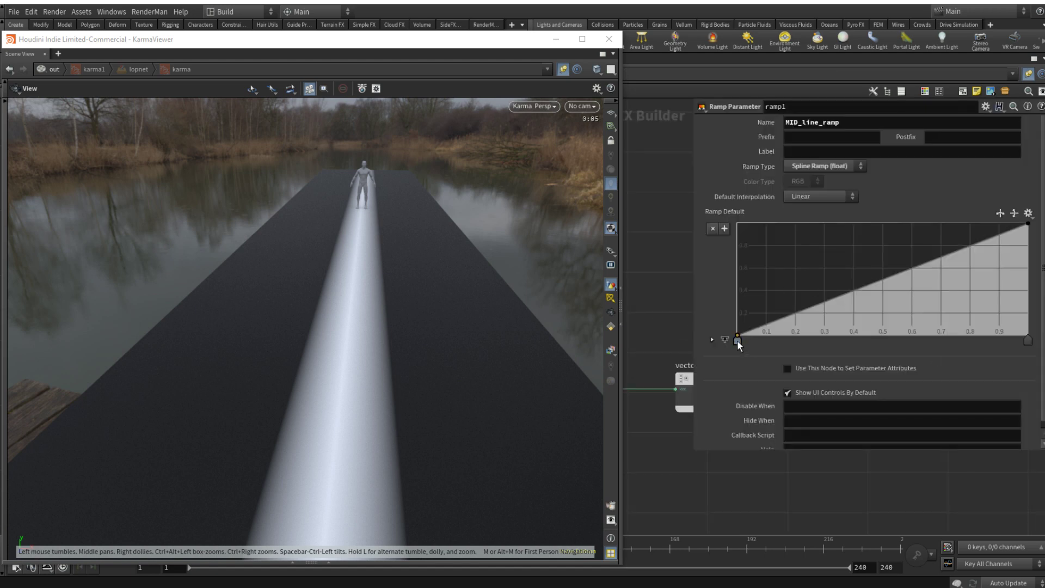
pyautogui.moveTo(739, 344); pyautogui.dragTo(720, 344)
pyautogui.press('p')
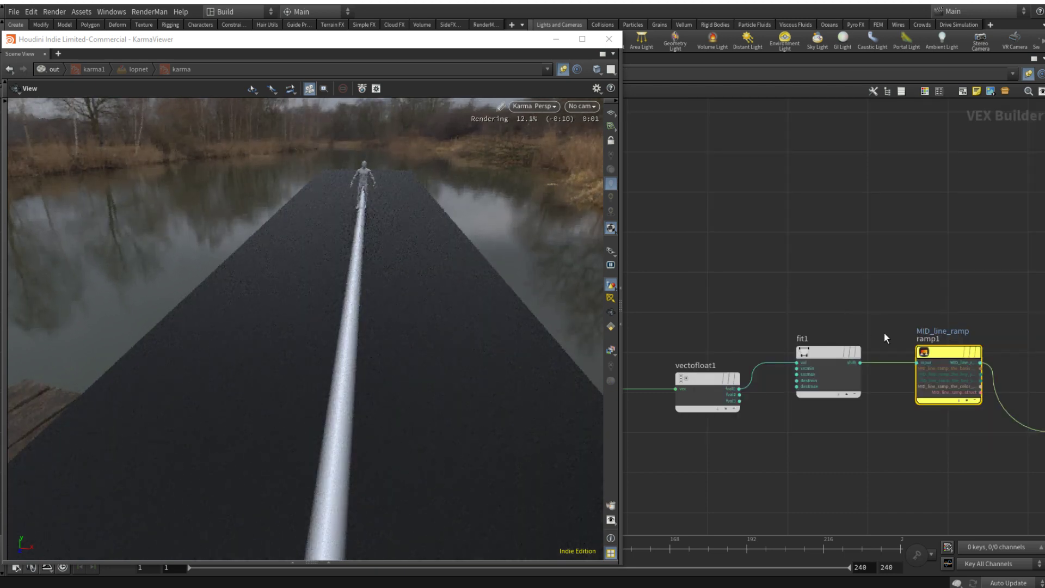
# Step: Insert a second Fit Range node on the wire leaving the MID_line_ramp node
pyautogui.scroll(-3, 884, 332)
pyautogui.press('Tab')
pyautogui.write('fi')
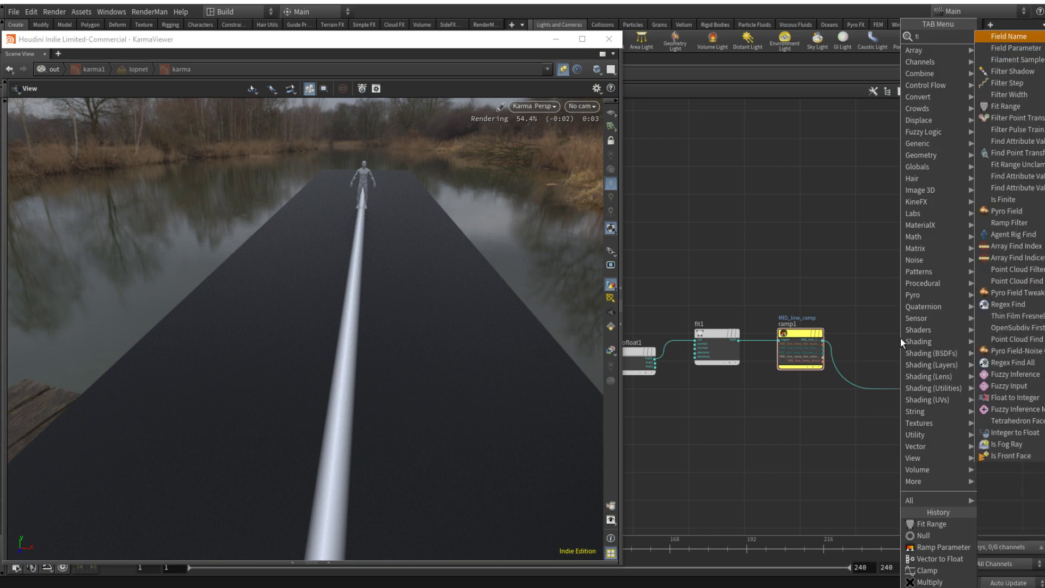
pyautogui.press('Return')
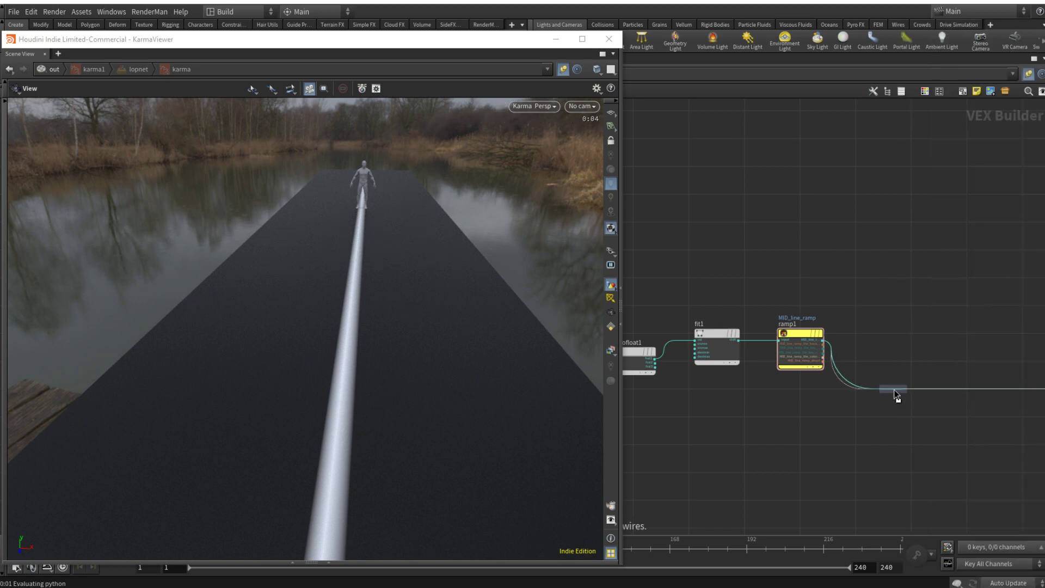
pyautogui.click(896, 393)
# Step: Sharpen the line's edges by setting the new Fit Range node's Source Min to 0.618 and Source Max to 0.65
pyautogui.press('p')
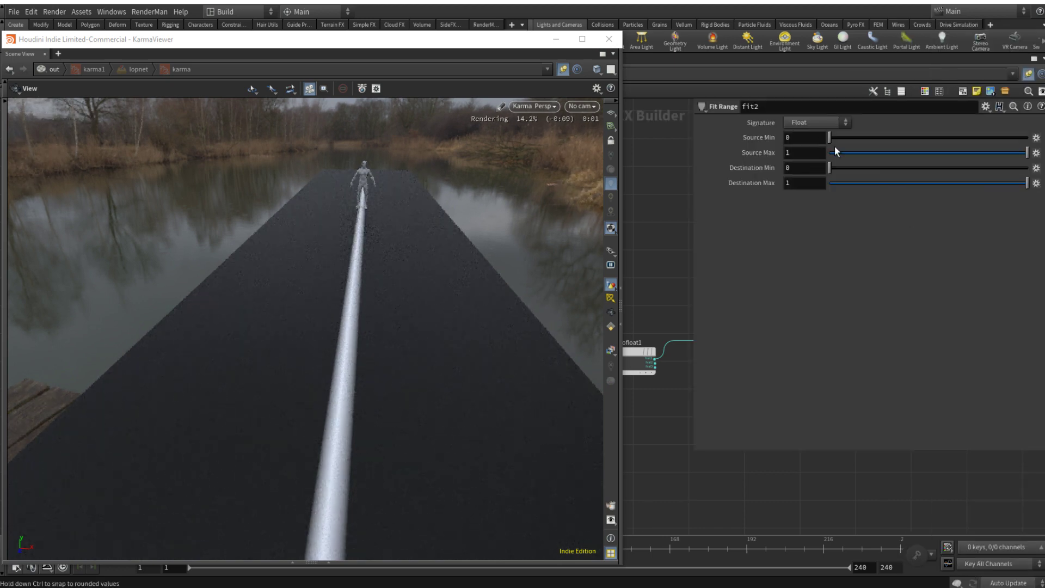
pyautogui.click(858, 138)
pyautogui.click(890, 153)
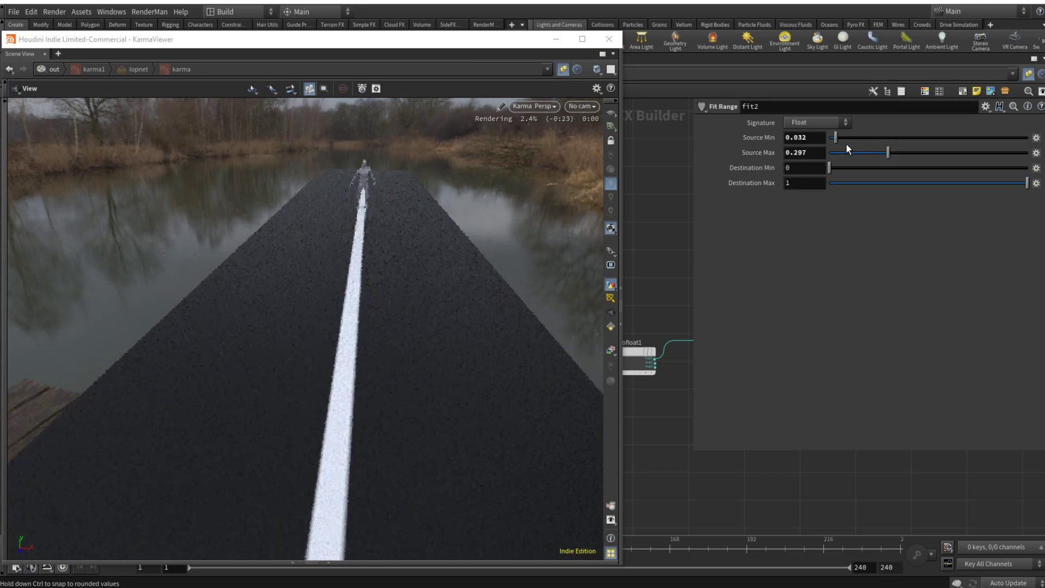
pyautogui.click(945, 152)
pyautogui.click(906, 137)
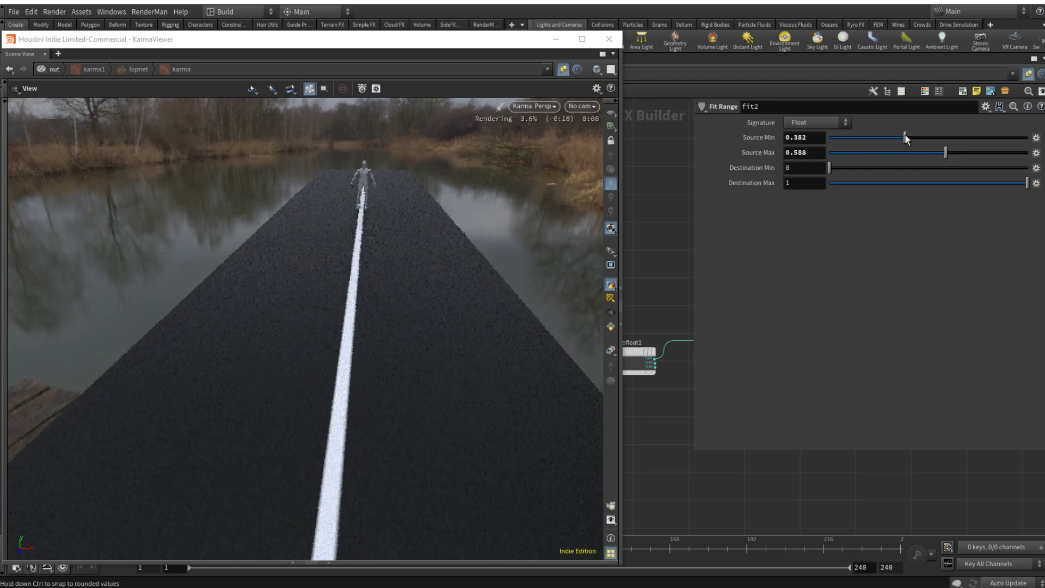
pyautogui.click(929, 137)
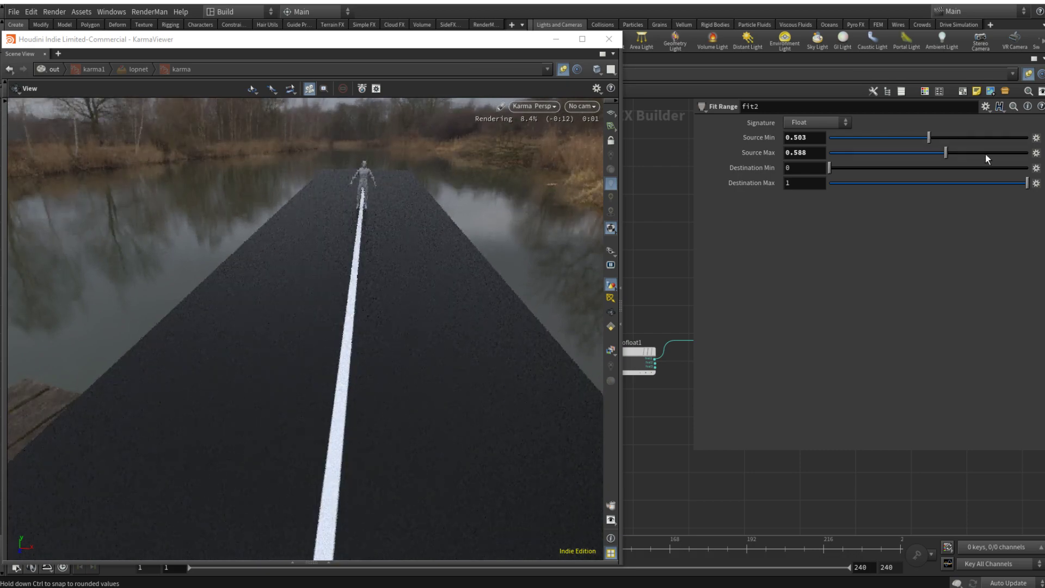
pyautogui.click(988, 153)
pyautogui.click(953, 137)
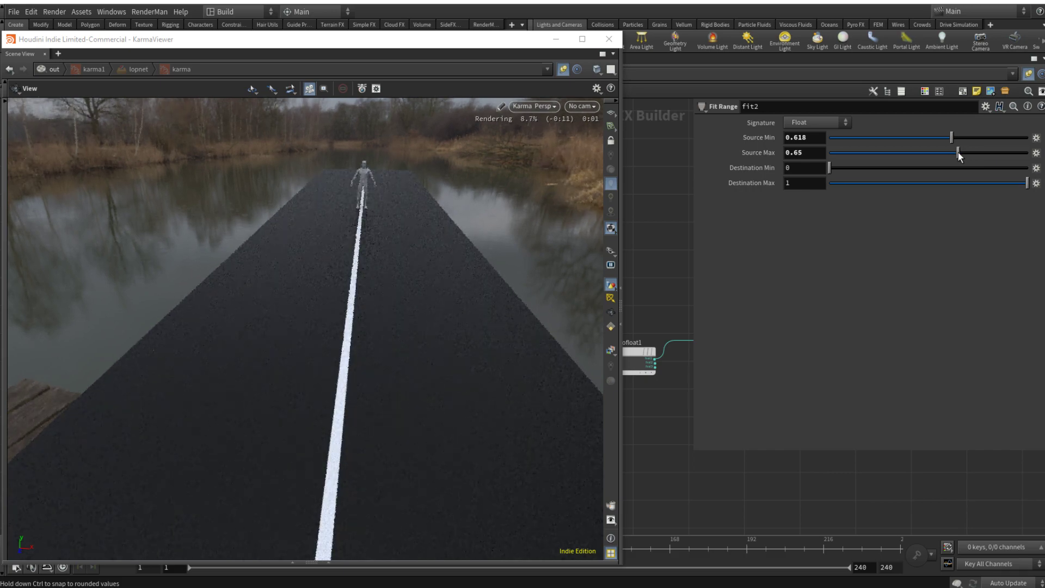
pyautogui.press('p')
# Step: Insert a Clamp node on the wire coming out of fit2
pyautogui.click(926, 305)
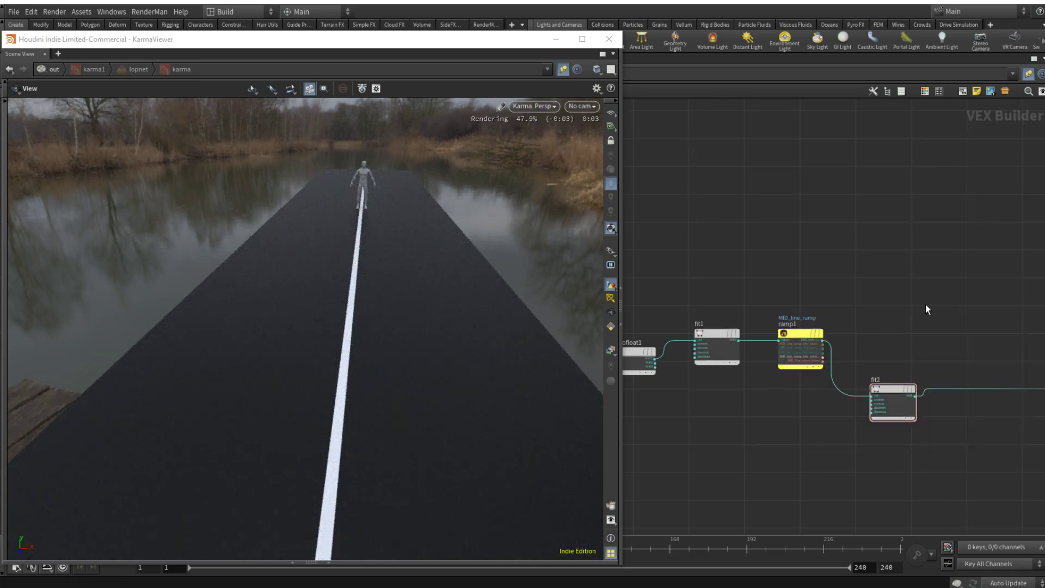
pyautogui.moveTo(926, 305); pyautogui.dragTo(834, 306, button='middle')
pyautogui.click(772, 384)
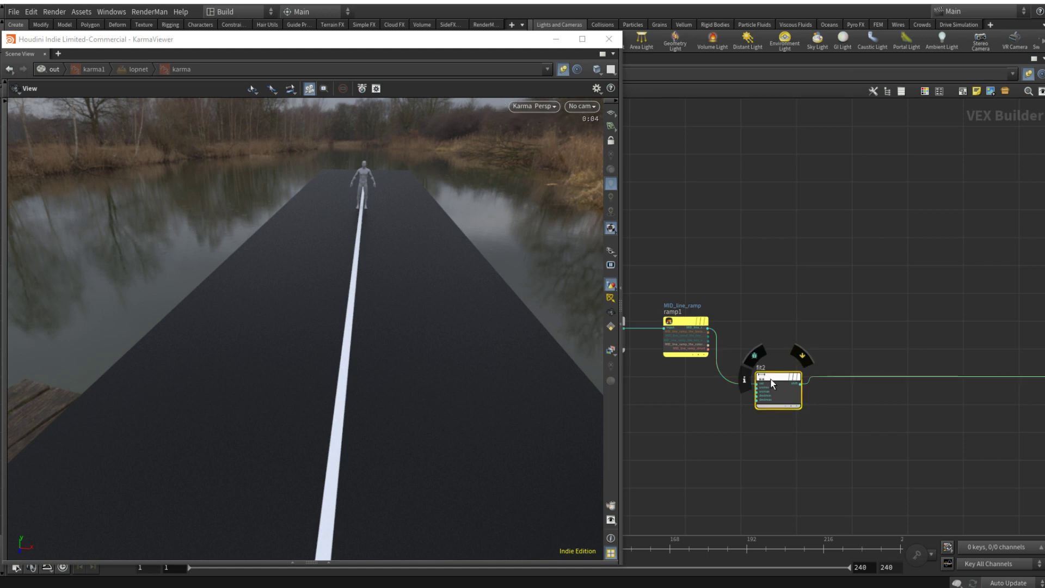
pyautogui.click(870, 347)
pyautogui.press('Tab')
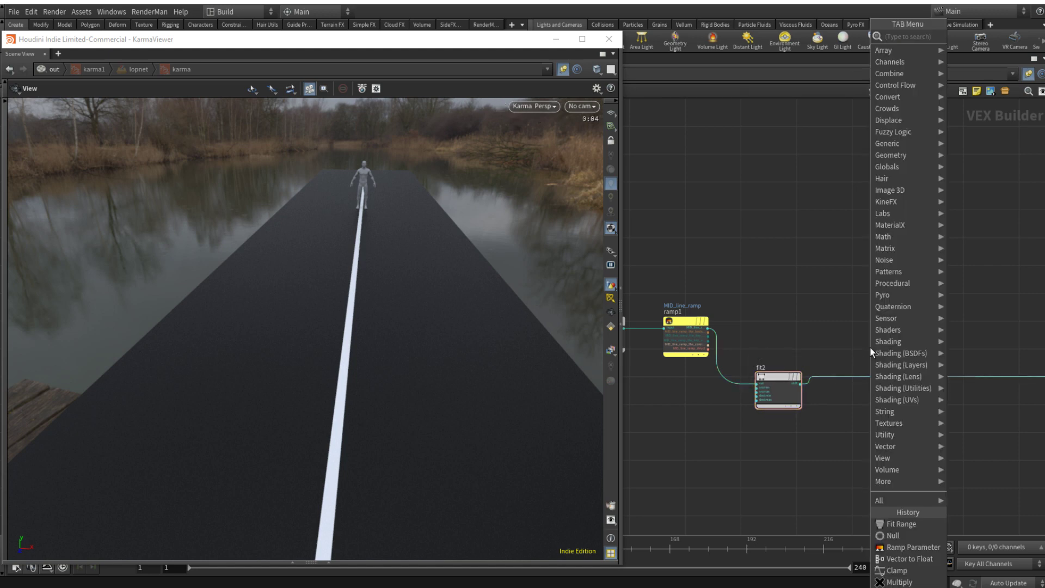
pyautogui.write('cla')
pyautogui.press('Return')
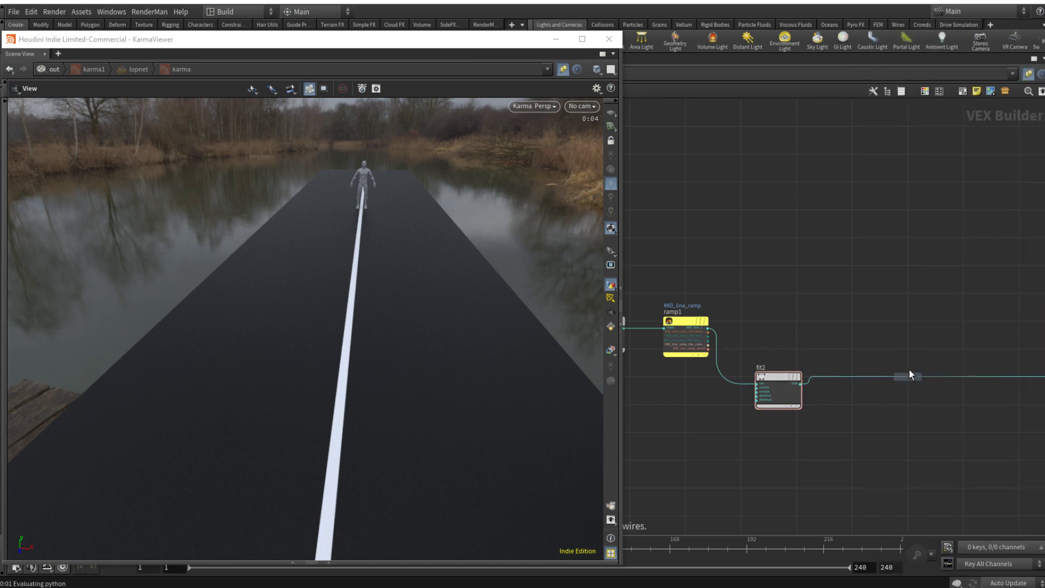
pyautogui.click(908, 377)
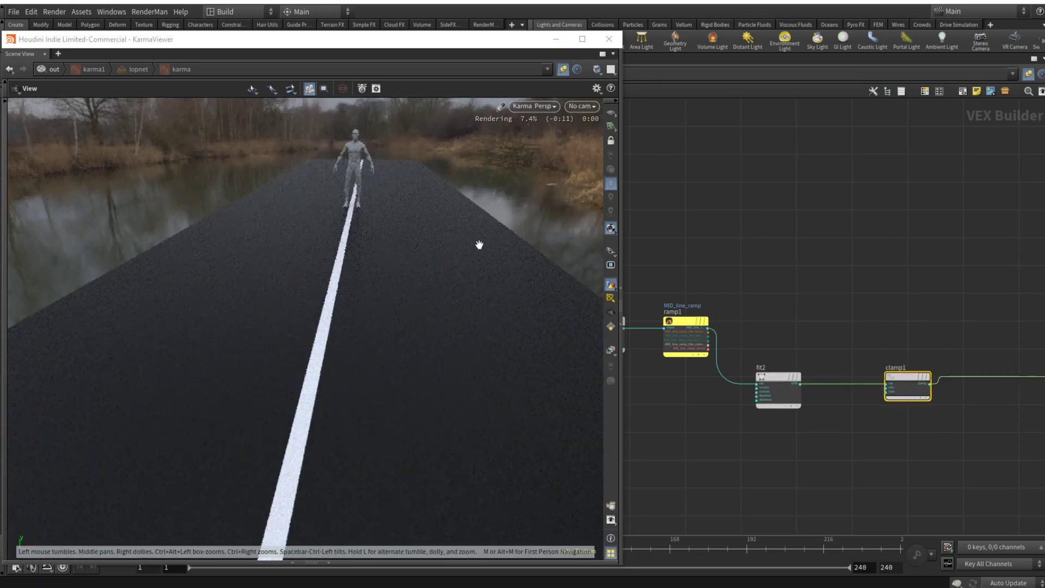
# Step: Check the middle line from several angles in the Karma view and move fit2 and clamp1 up in line with the ramp node
pyautogui.moveTo(478, 243); pyautogui.dragTo(354, 200)
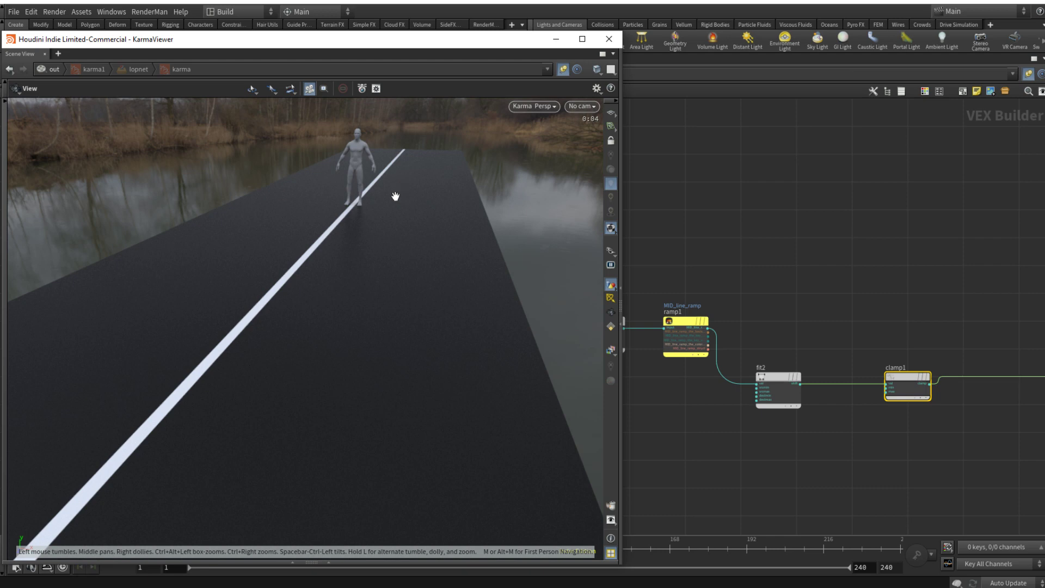
pyautogui.moveTo(353, 214); pyautogui.dragTo(381, 217)
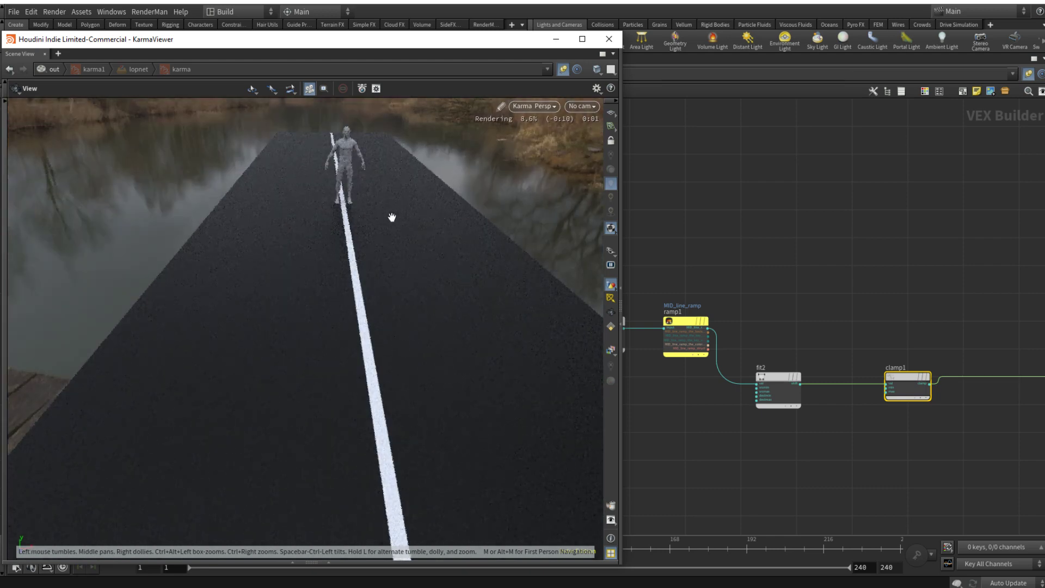
pyautogui.moveTo(409, 274); pyautogui.dragTo(362, 205)
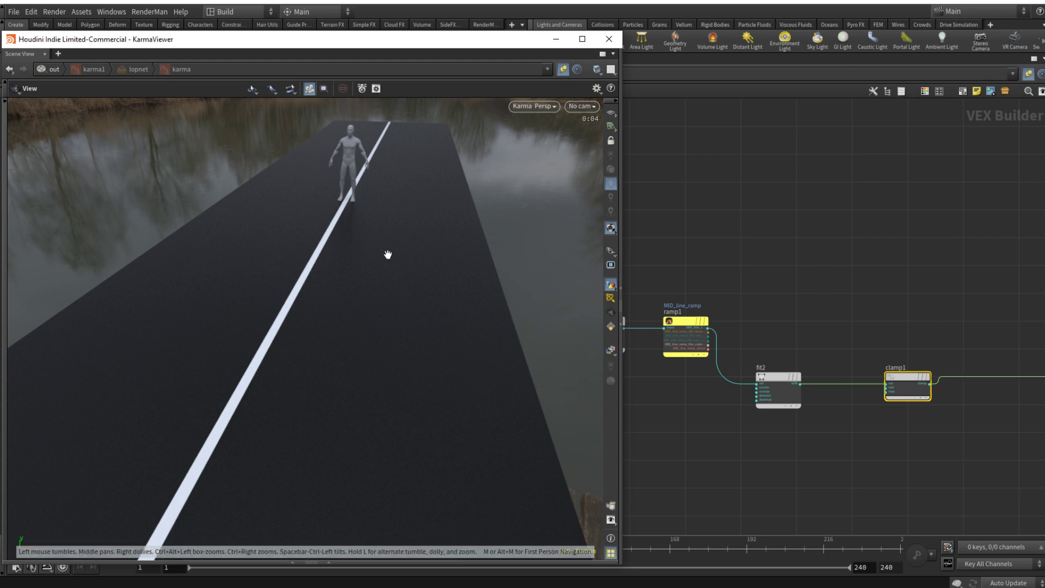
pyautogui.moveTo(782, 377); pyautogui.dragTo(799, 346)
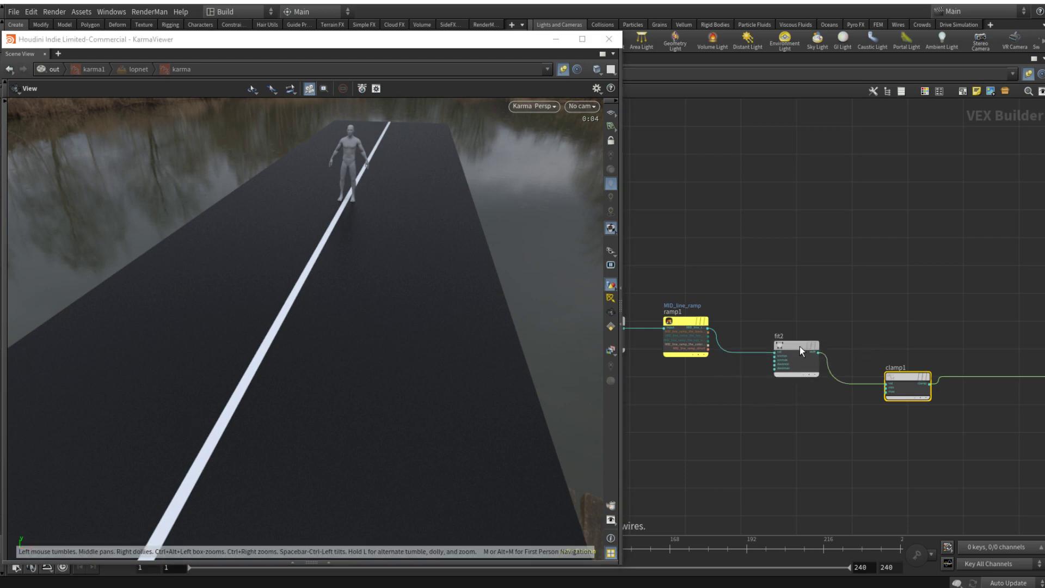
pyautogui.moveTo(908, 376); pyautogui.dragTo(907, 352)
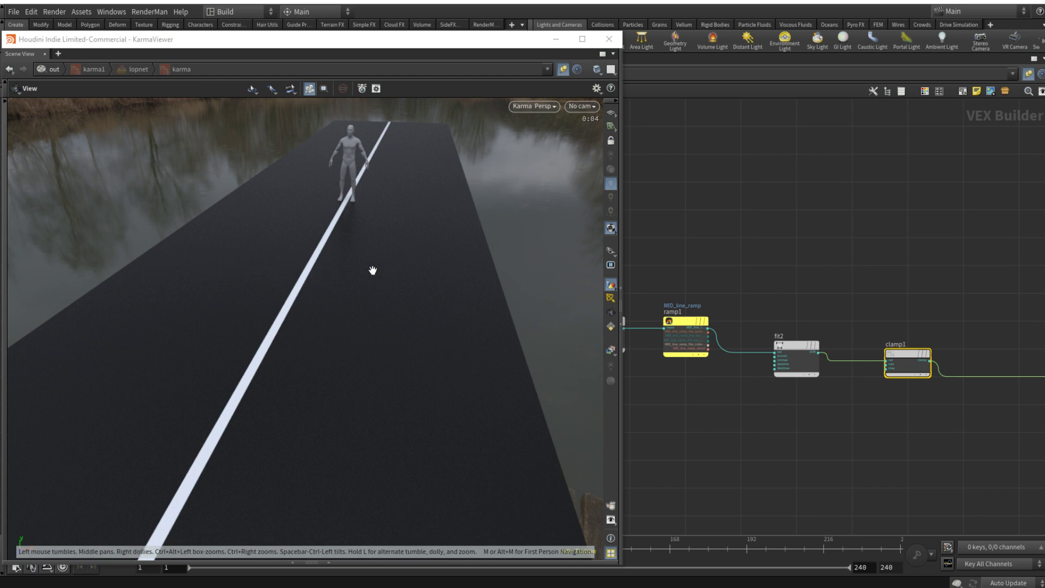
# Step: Add a Modulo node below fit1 and connect vectofloat1's third component to its first input
pyautogui.scroll(-3, 858, 302)
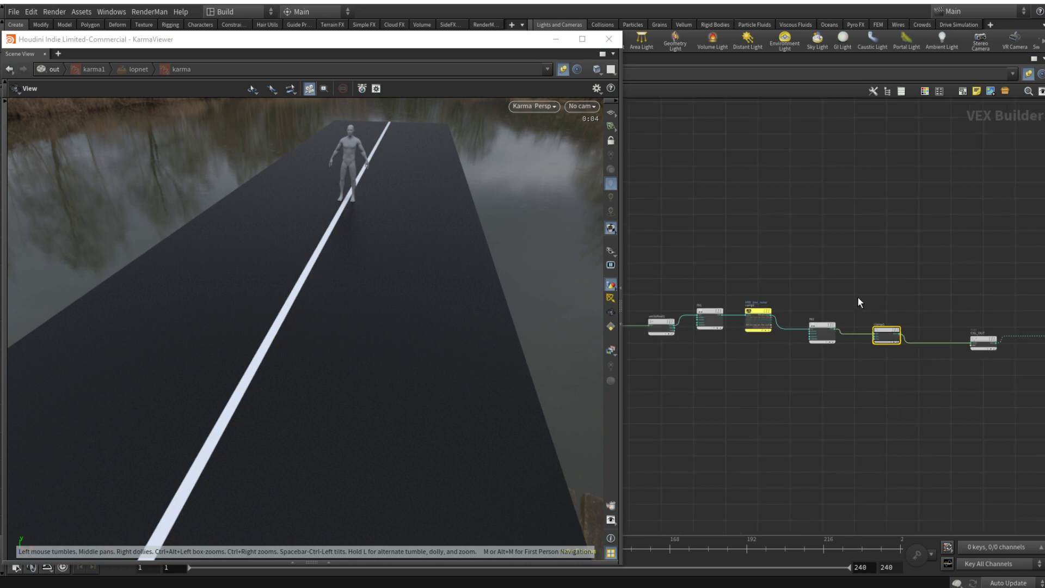
pyautogui.moveTo(871, 294); pyautogui.dragTo(941, 314, button='middle')
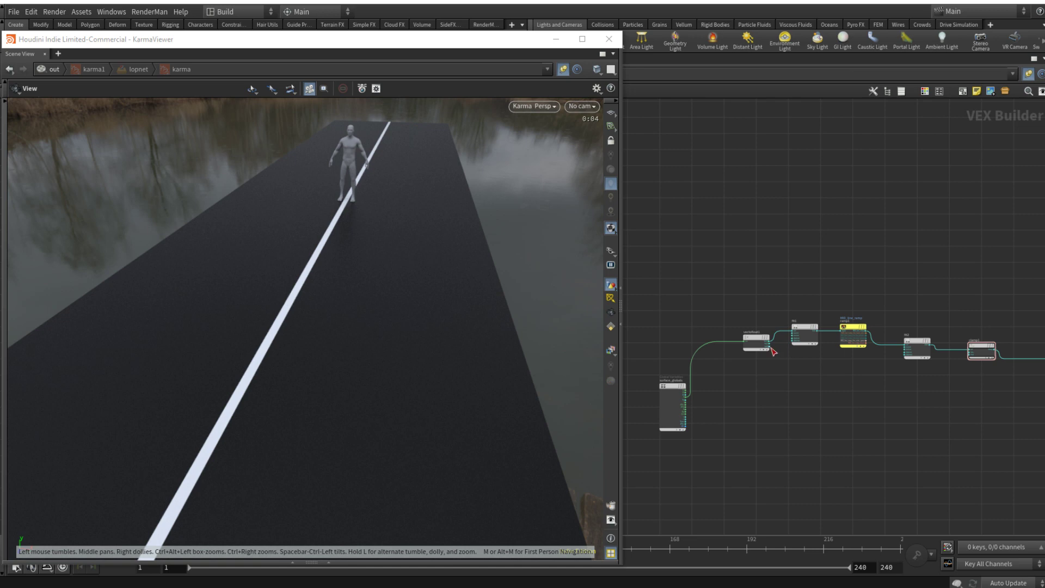
pyautogui.scroll(2, 840, 302)
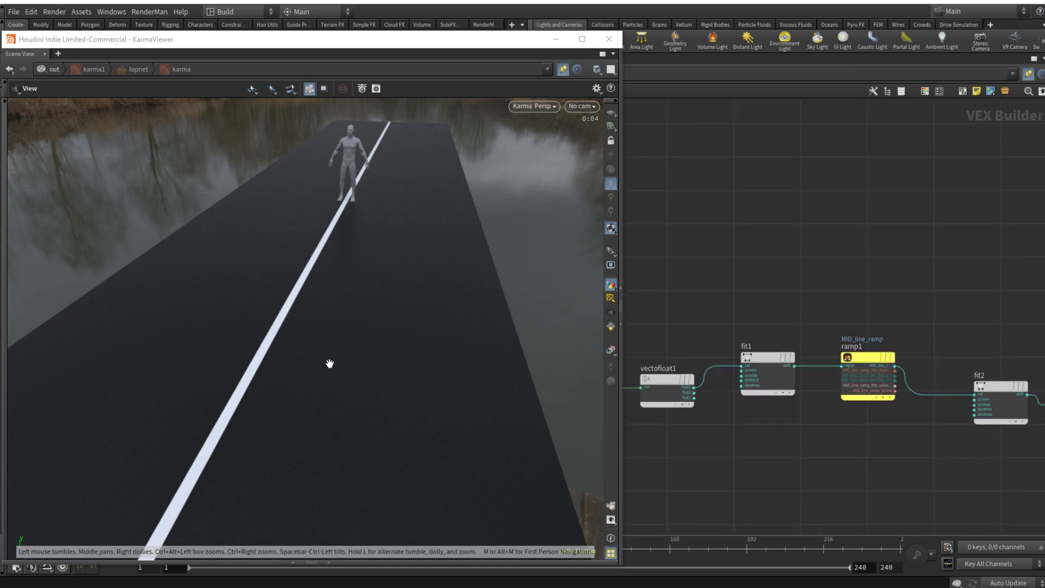
pyautogui.moveTo(728, 504); pyautogui.dragTo(736, 441, button='middle')
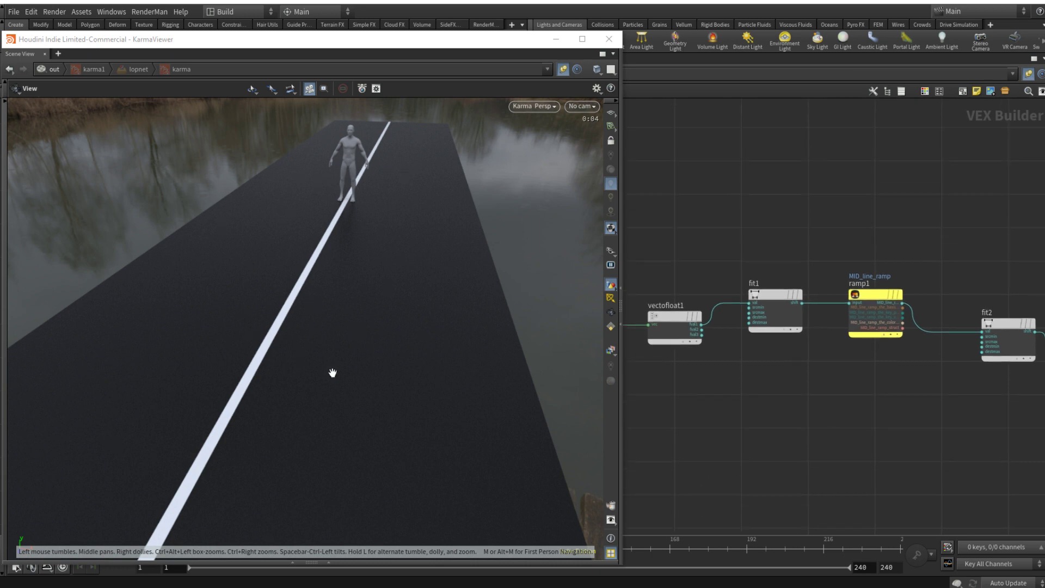
pyautogui.moveTo(813, 430); pyautogui.dragTo(857, 412, button='middle')
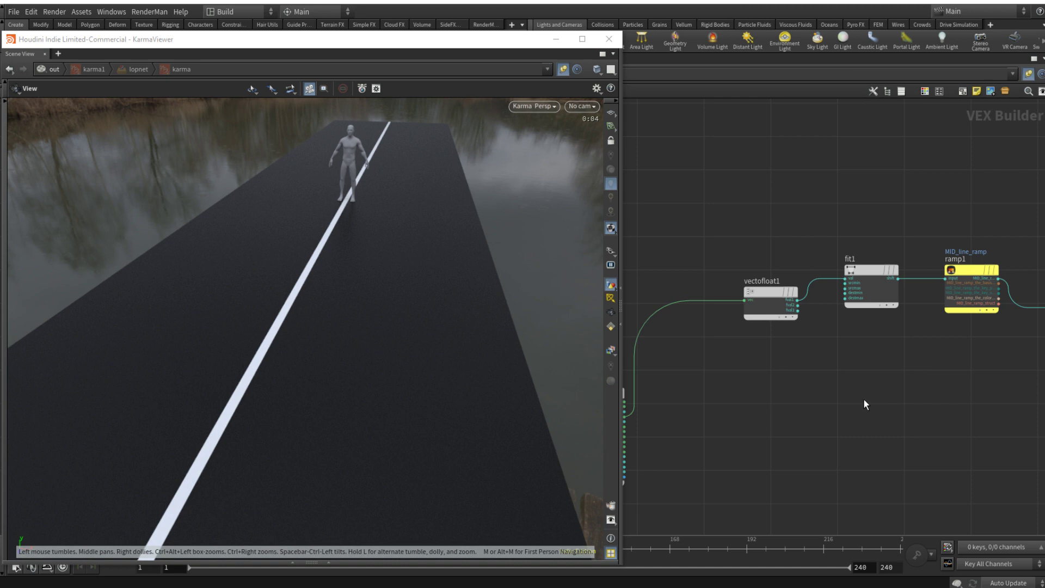
pyautogui.press('Tab')
pyautogui.write('mod')
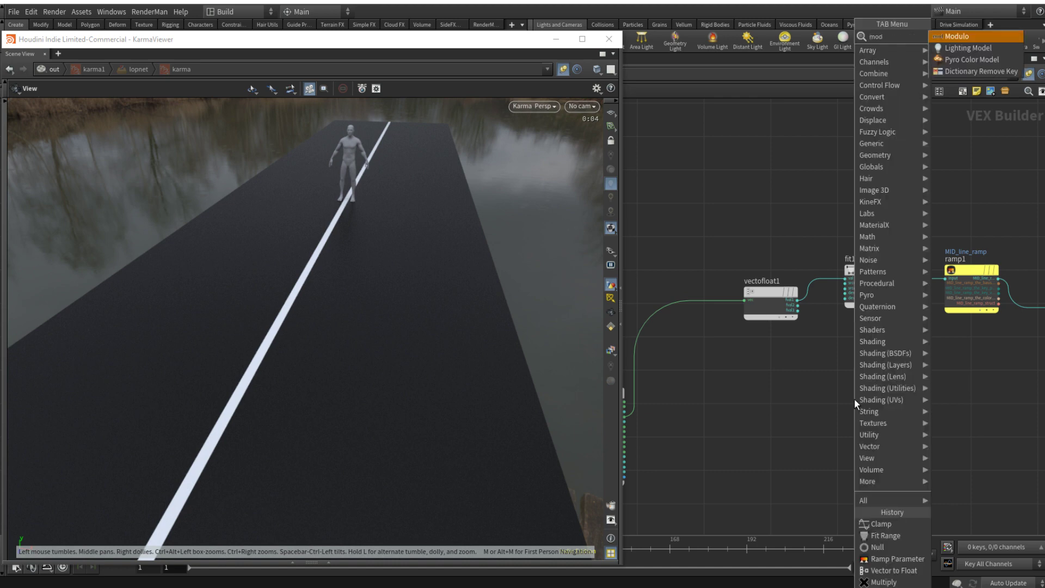
pyautogui.press('Return')
pyautogui.click(903, 402)
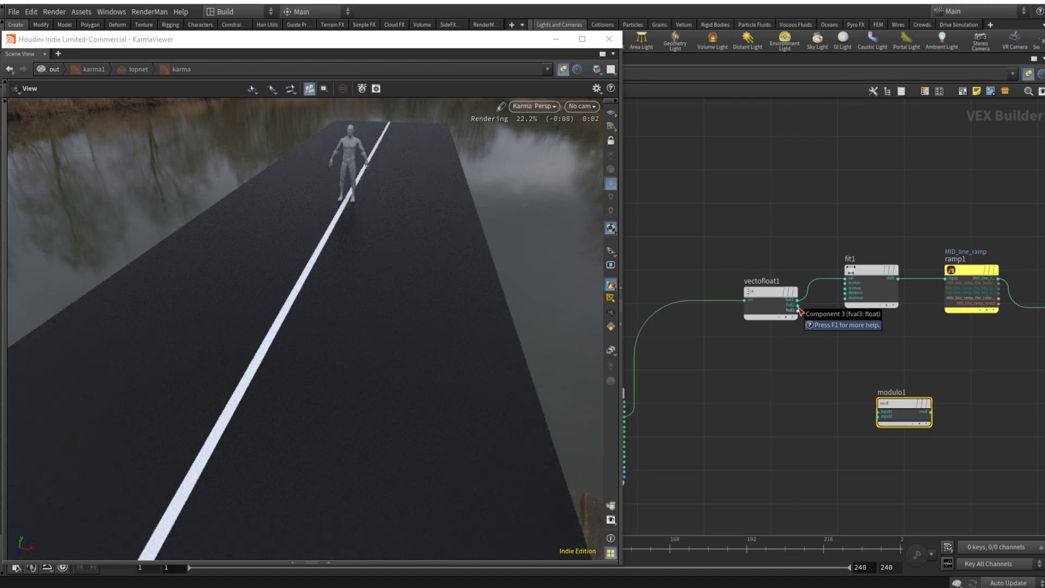
pyautogui.moveTo(800, 315); pyautogui.dragTo(864, 411)
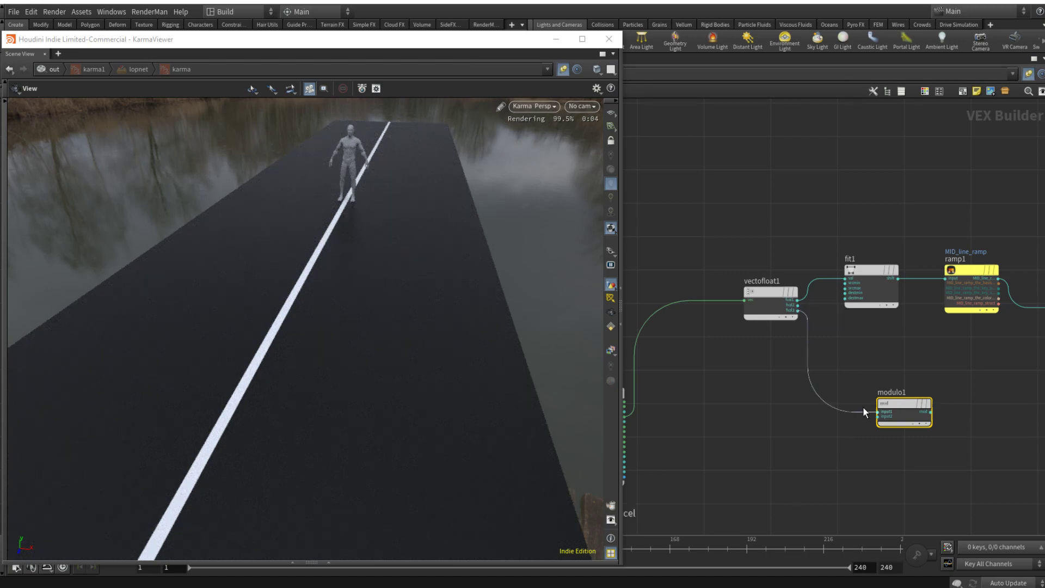
# Step: Connect the Modulo node's output to the principled shader's basecolor input to preview it
pyautogui.moveTo(961, 416); pyautogui.dragTo(829, 406, button='middle')
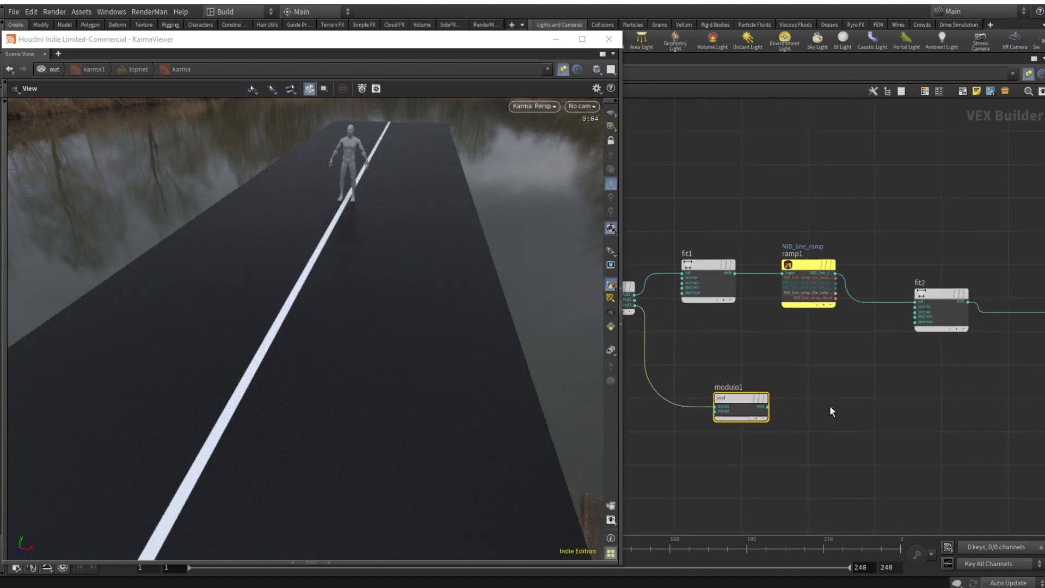
pyautogui.click(769, 407)
pyautogui.scroll(-4, 855, 401)
pyautogui.moveTo(991, 409); pyautogui.dragTo(850, 425, button='middle')
pyautogui.scroll(3, 895, 398)
pyautogui.scroll(2, 897, 400)
pyautogui.click(961, 362)
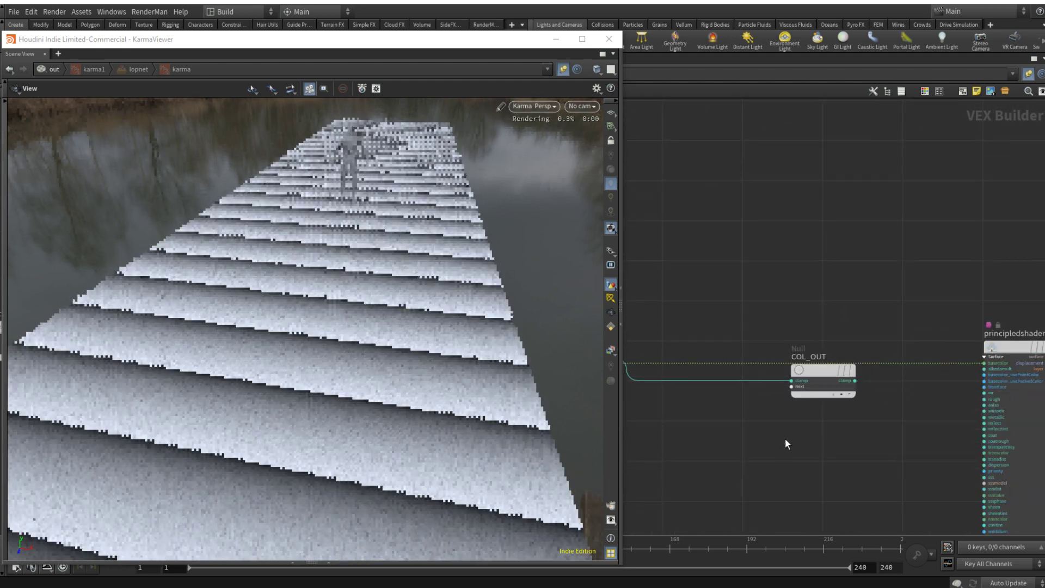
# Step: Set the Modulo node's Divisor to 5
pyautogui.scroll(-4, 761, 429)
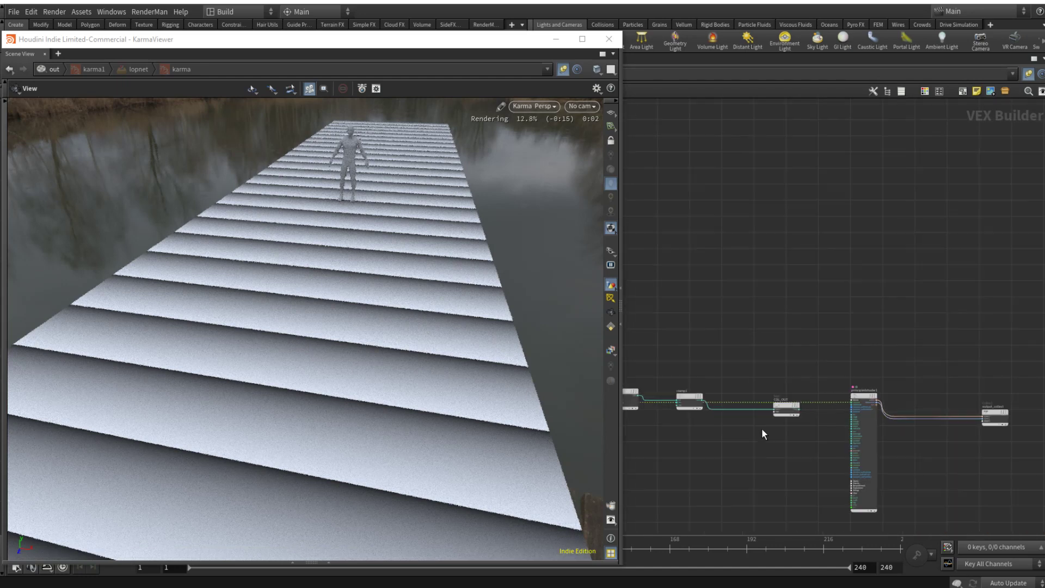
pyautogui.moveTo(704, 451); pyautogui.dragTo(930, 446, button='middle')
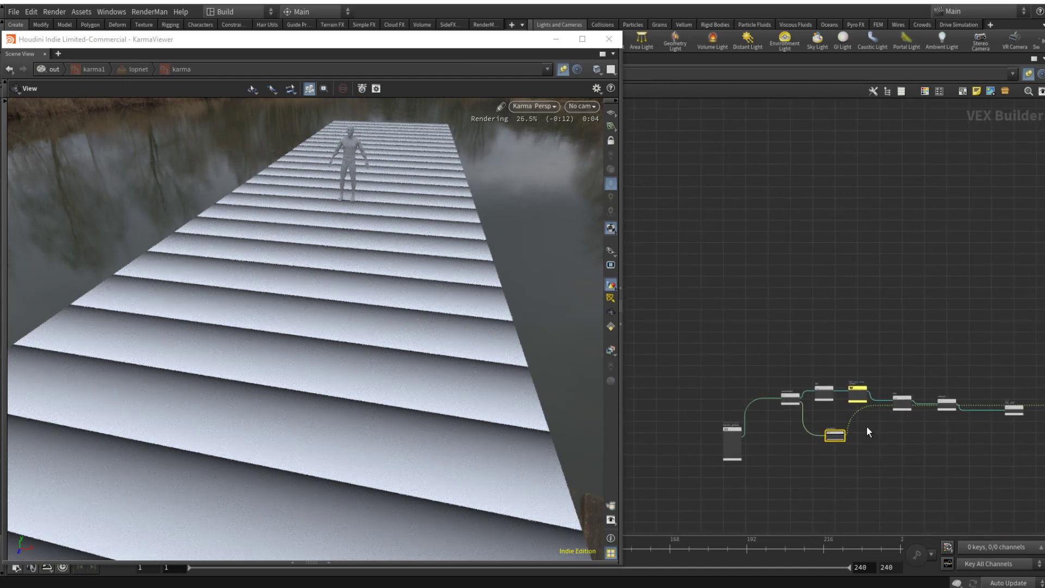
pyautogui.moveTo(835, 435)
pyautogui.press('p')
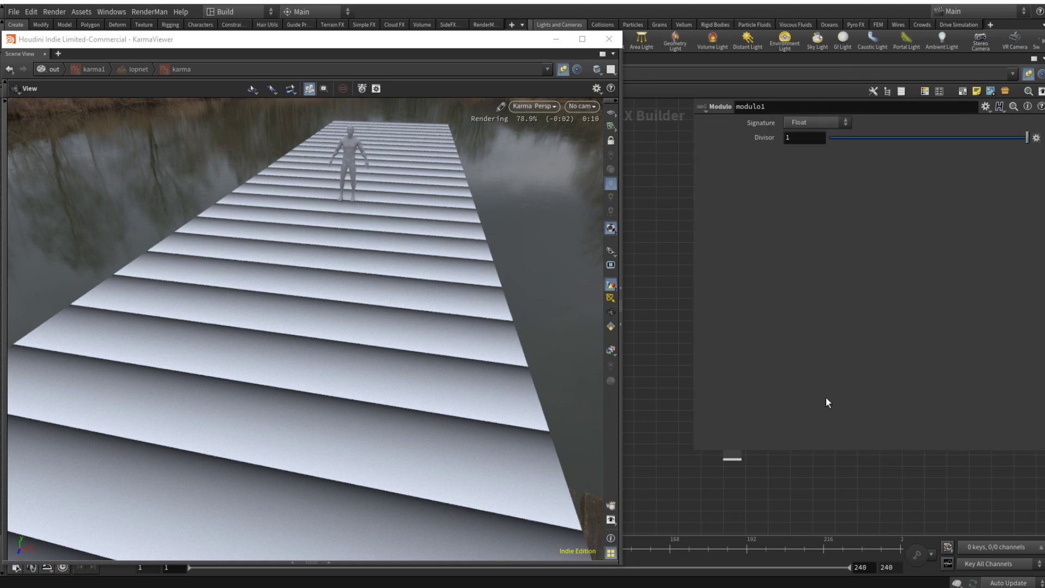
pyautogui.moveTo(904, 138); pyautogui.dragTo(991, 135)
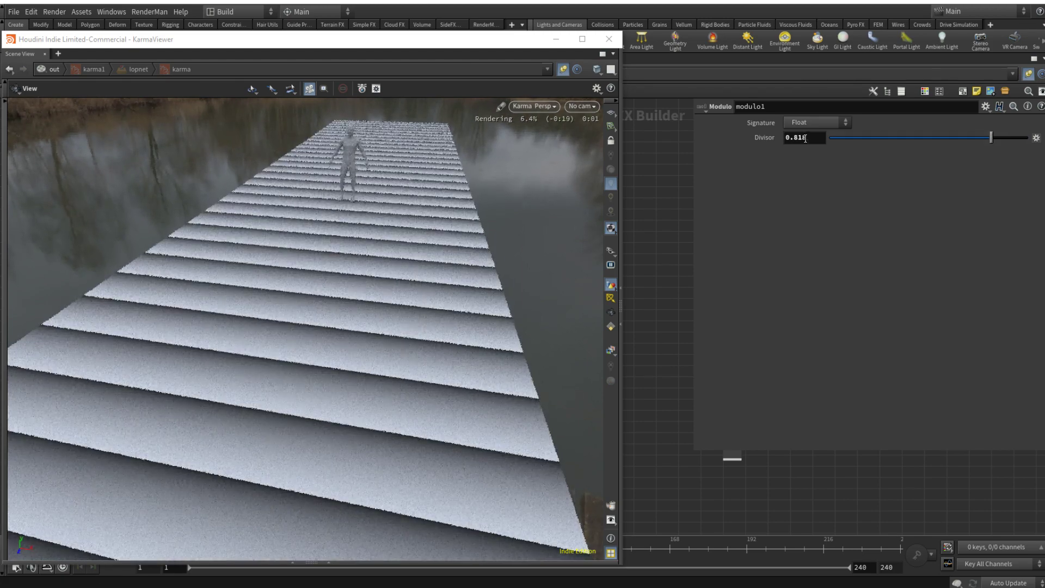
pyautogui.moveTo(808, 138); pyautogui.dragTo(743, 141)
pyautogui.write('5')
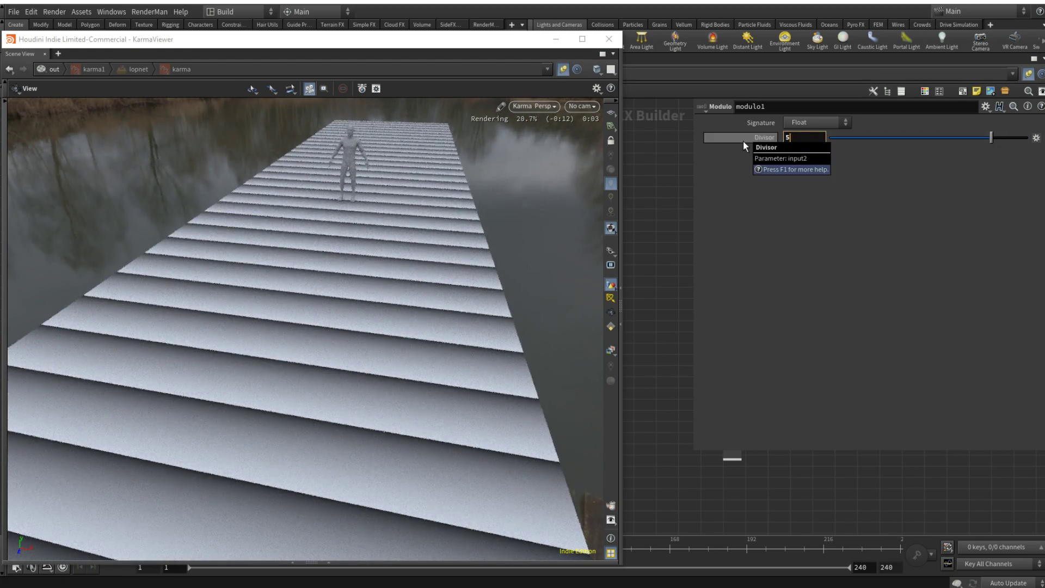
pyautogui.press('Return')
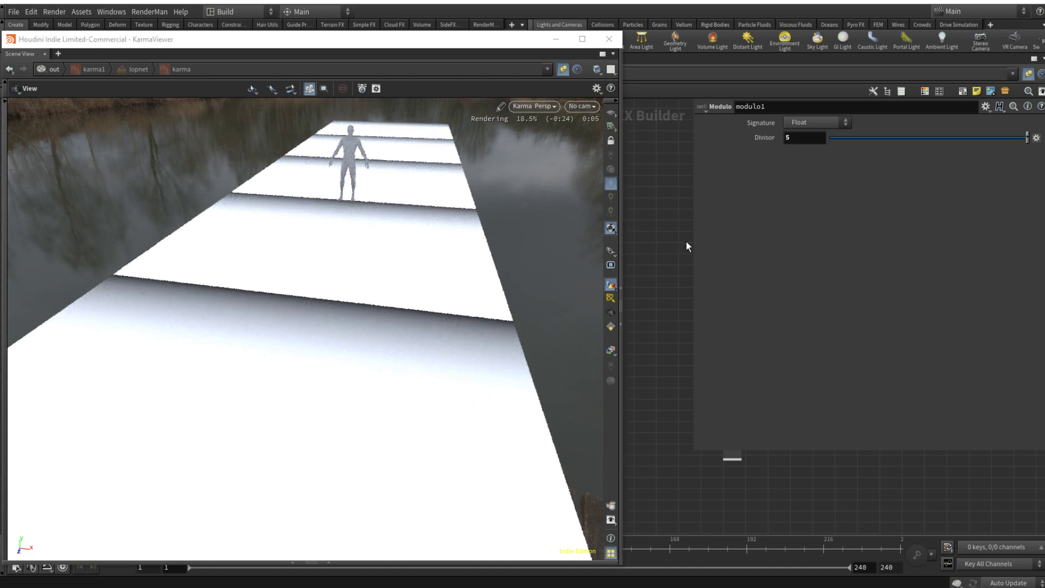
# Step: Try an Add Constant node between vectofloat1 and modulo1 to shift the stripes, and delete it again
pyautogui.press('p')
pyautogui.scroll(3, 798, 430)
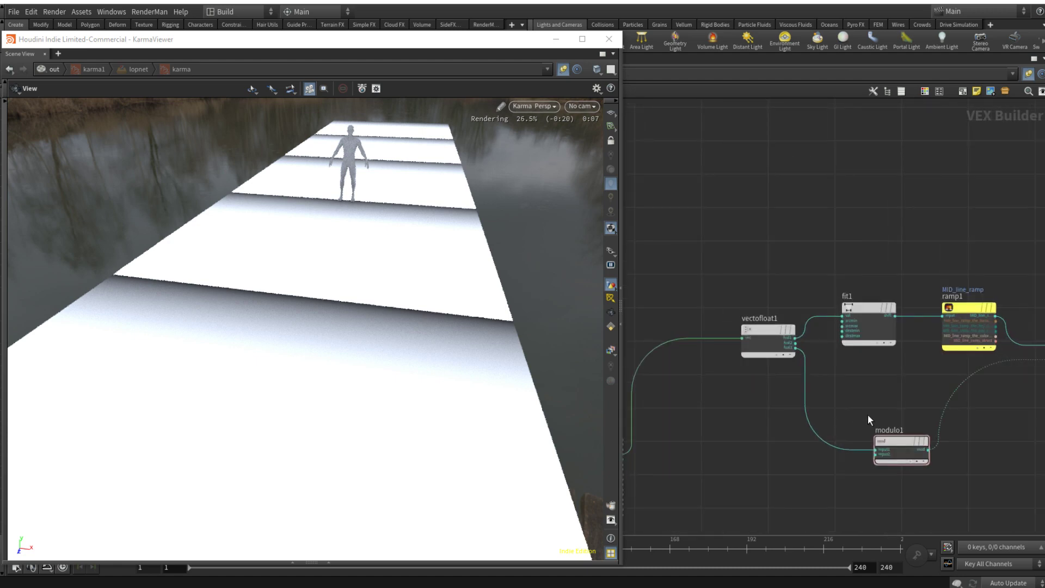
pyautogui.press('Tab')
pyautogui.write('addc')
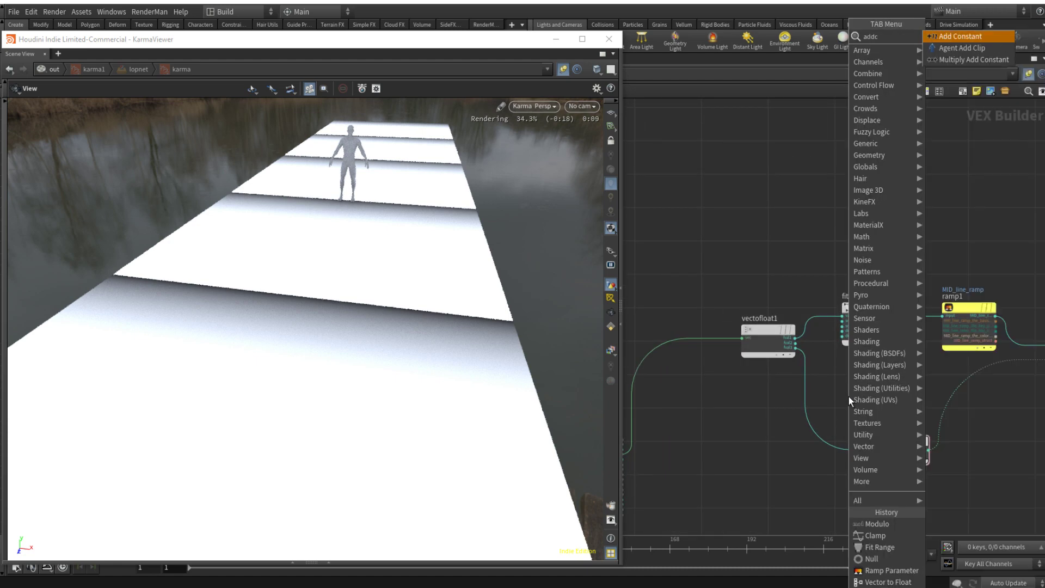
pyautogui.press('Return')
pyautogui.click(808, 427)
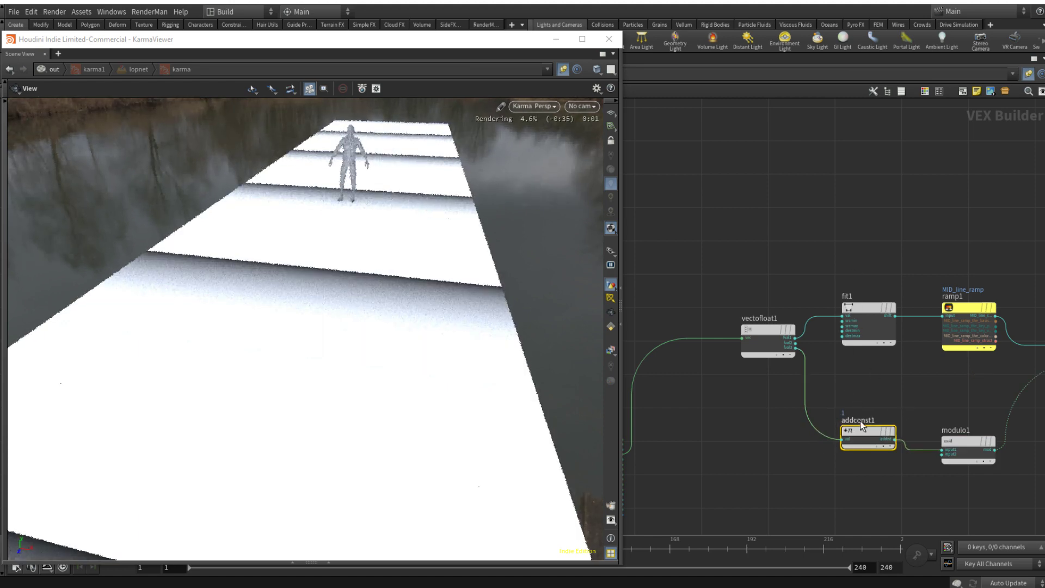
pyautogui.press('p')
pyautogui.moveTo(866, 140); pyautogui.dragTo(925, 138)
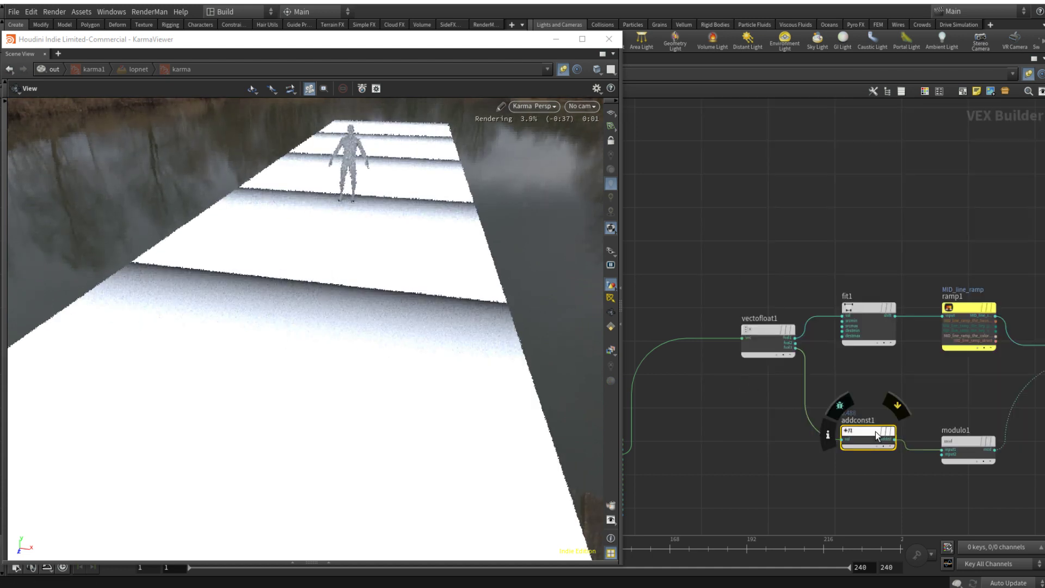
pyautogui.press('Delete')
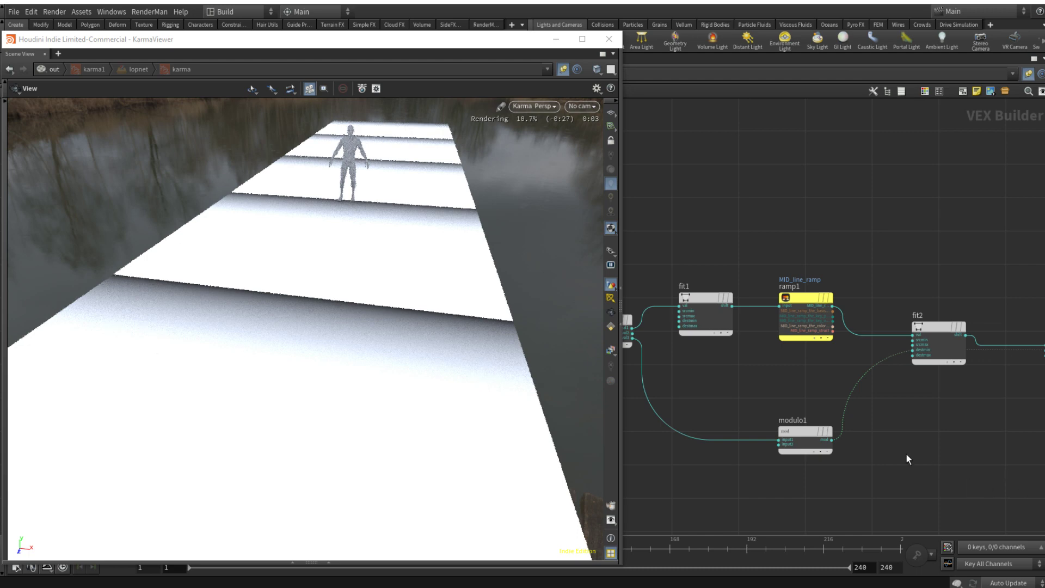
# Step: Insert a Divide Constant node on the wire after modulo1 and place it beside modulo1
pyautogui.press('Tab')
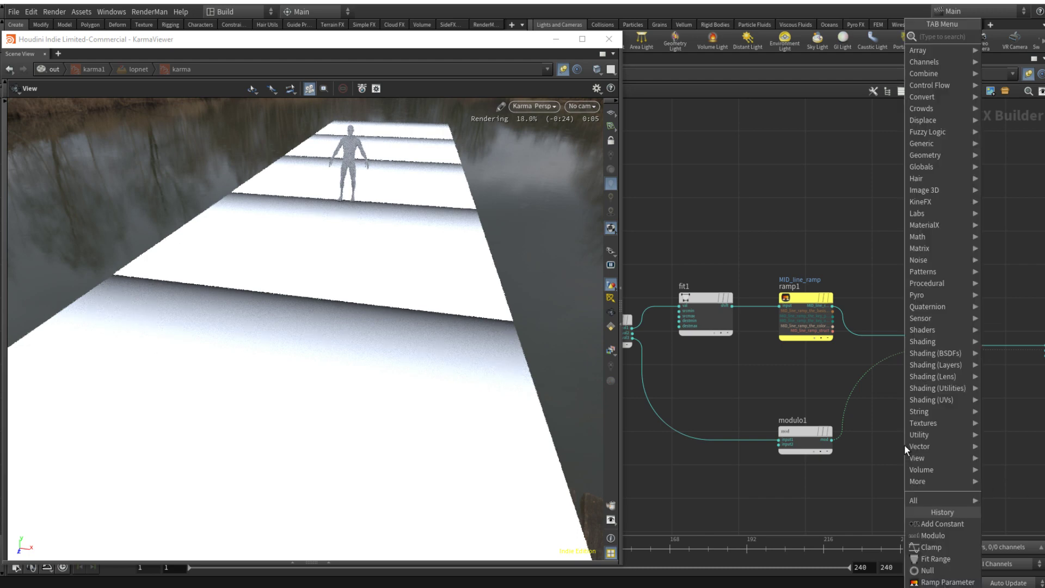
pyautogui.write('fiv')
pyautogui.press('BackSpace')
pyautogui.press('BackSpace')
pyautogui.press('BackSpace')
pyautogui.write('divc')
pyautogui.press('Return')
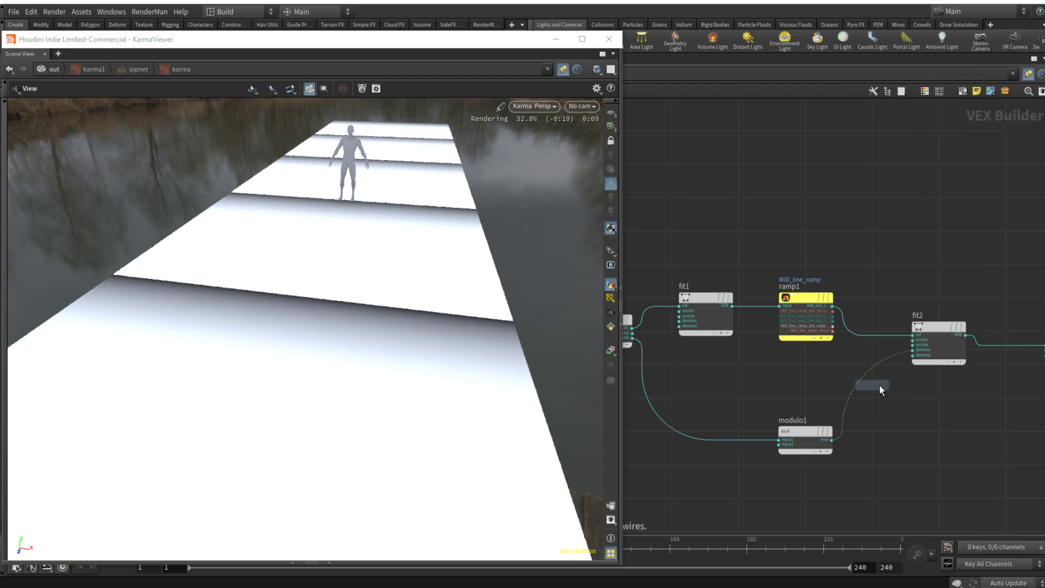
pyautogui.click(902, 387)
pyautogui.moveTo(901, 387); pyautogui.dragTo(899, 420)
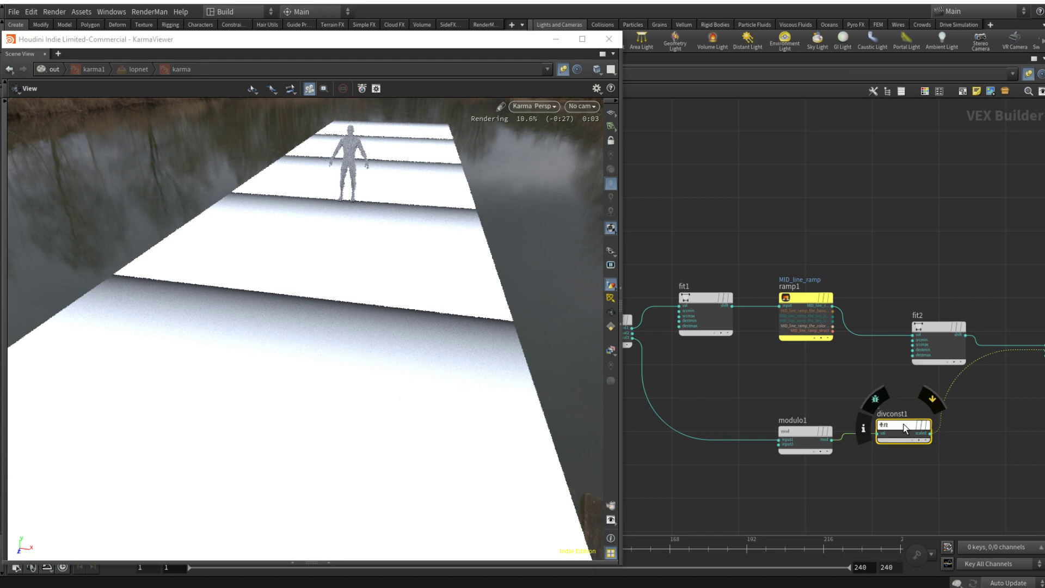
# Step: Set the Divide Constant node's Divider to 7
pyautogui.press('p')
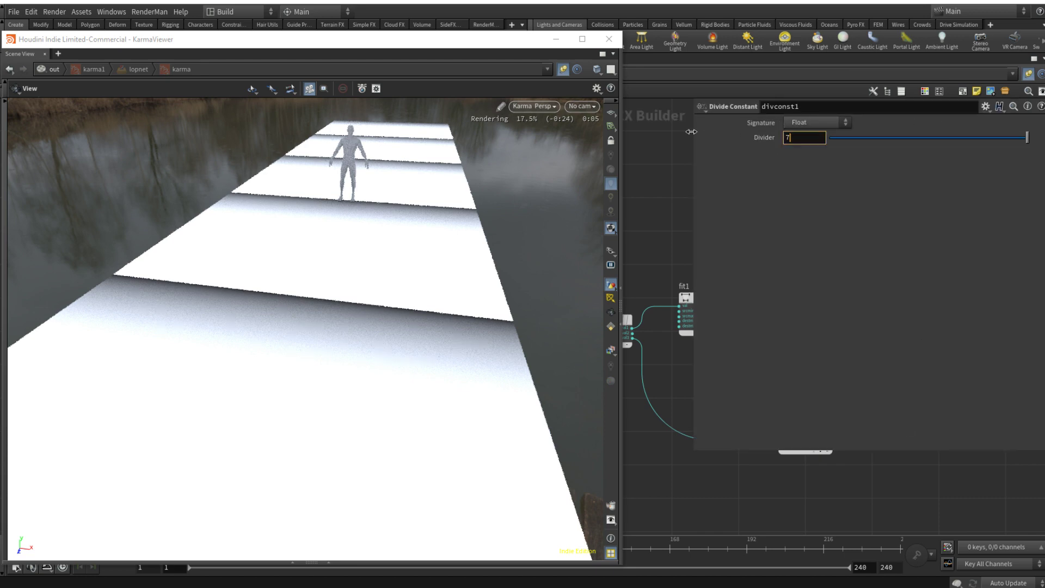
pyautogui.write('7')
pyautogui.press('Return')
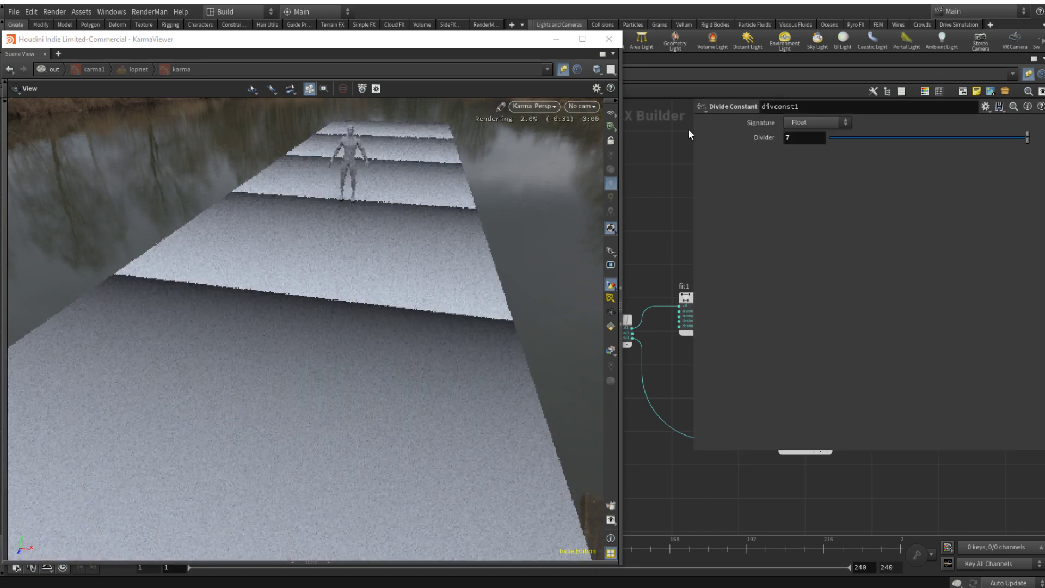
pyautogui.press('p')
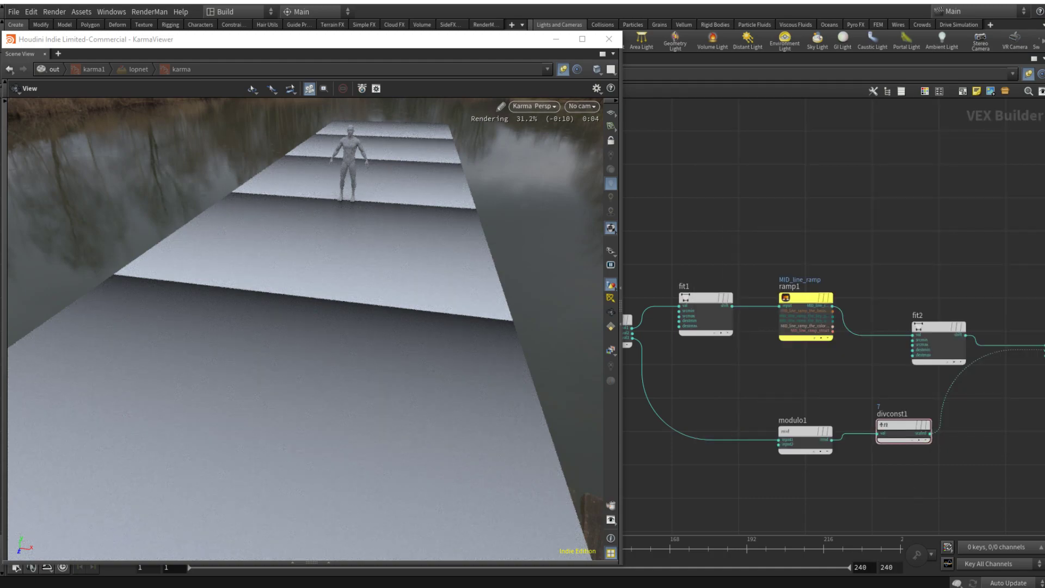
# Step: Insert a Fit Range node on divconst1's output wire and place it in line with the modulo branch
pyautogui.moveTo(941, 420); pyautogui.dragTo(838, 431, button='middle')
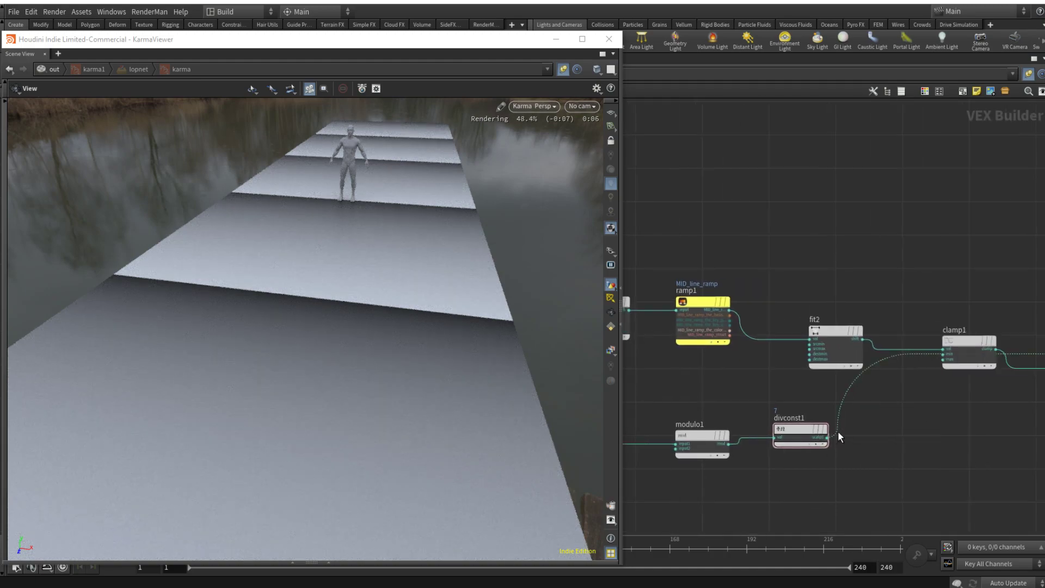
pyautogui.scroll(-3, 838, 432)
pyautogui.moveTo(806, 450); pyautogui.dragTo(734, 450)
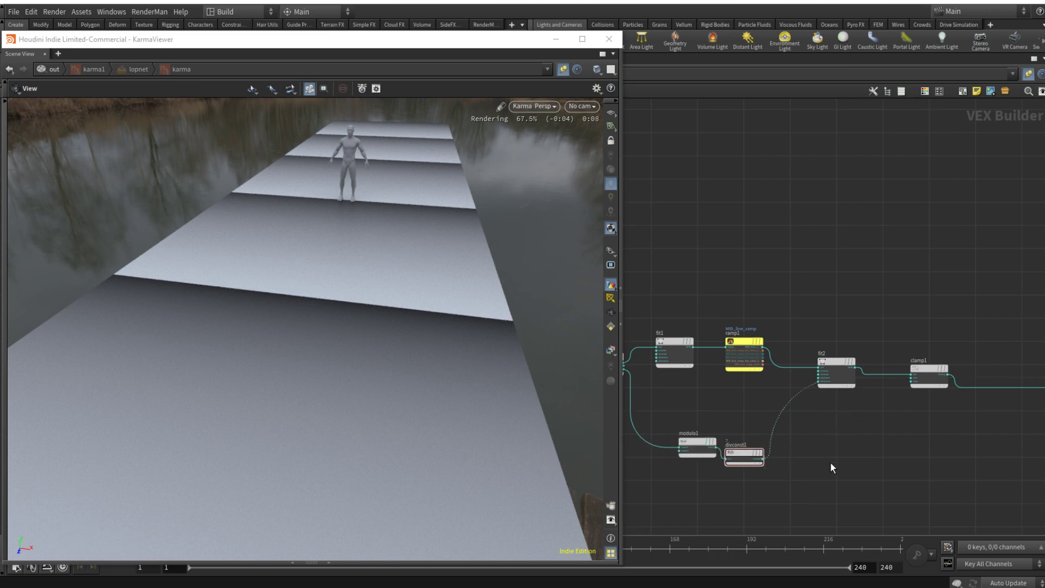
pyautogui.press('Tab')
pyautogui.write('fit')
pyautogui.press('Return')
pyautogui.click(784, 412)
pyautogui.moveTo(806, 417); pyautogui.dragTo(842, 452)
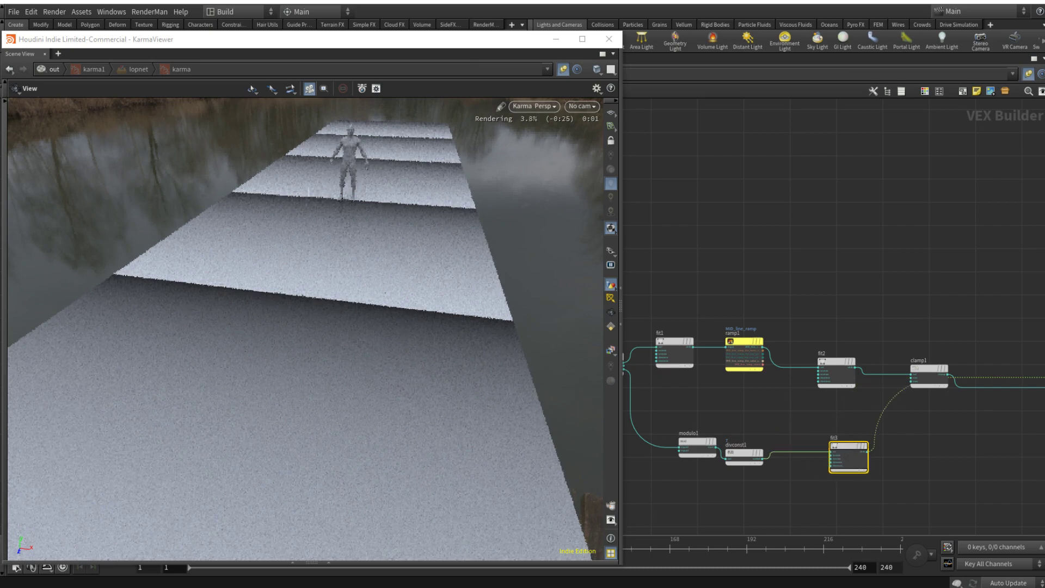
# Step: Set fit3's Source Min to about 0.312 and Source Max to about 0.329 to sharpen the stripes
pyautogui.press('p')
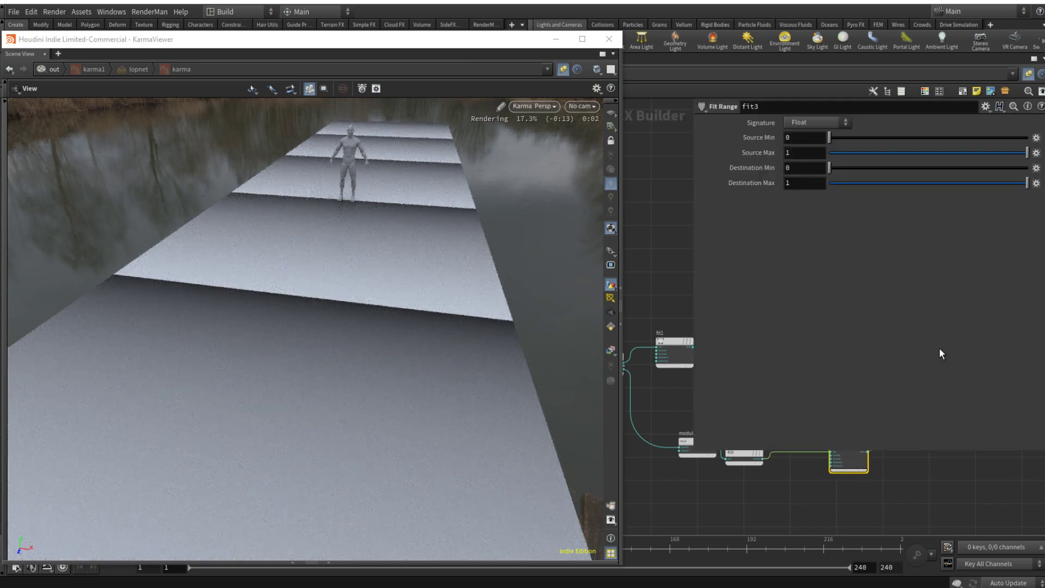
pyautogui.moveTo(877, 136); pyautogui.dragTo(895, 152)
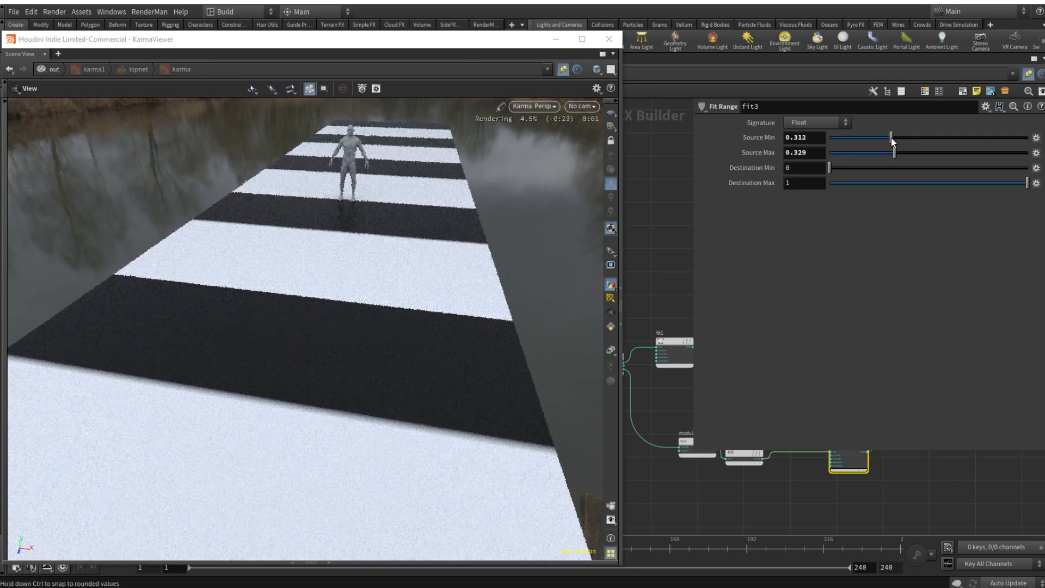
pyautogui.press('p')
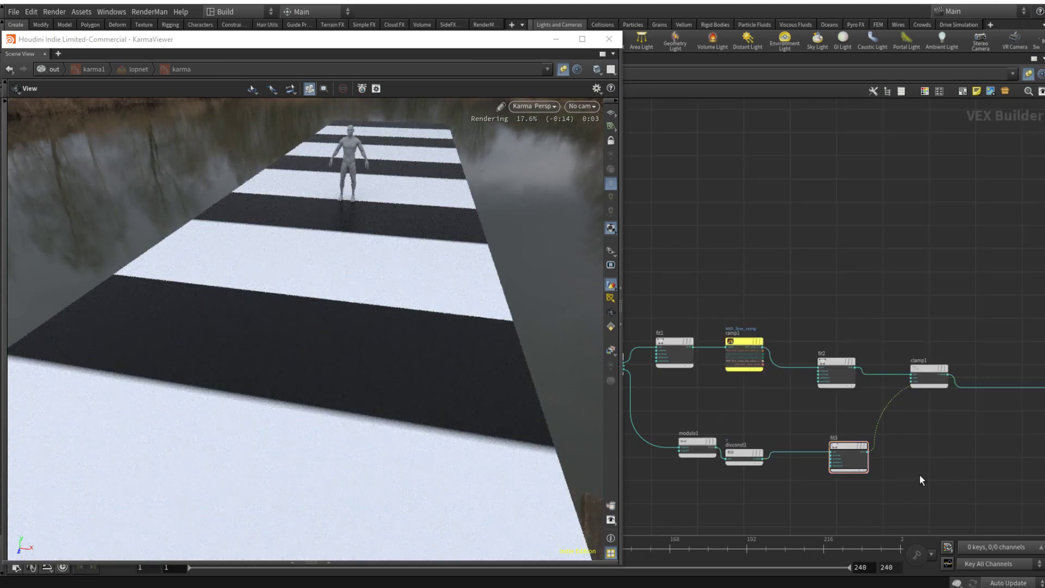
# Step: Insert a second Fit Range node on the output wire of fit3 and line it up beside it
pyautogui.press('Tab')
pyautogui.write('fit')
pyautogui.press('Return')
pyautogui.click(891, 412)
pyautogui.moveTo(915, 411); pyautogui.dragTo(926, 439)
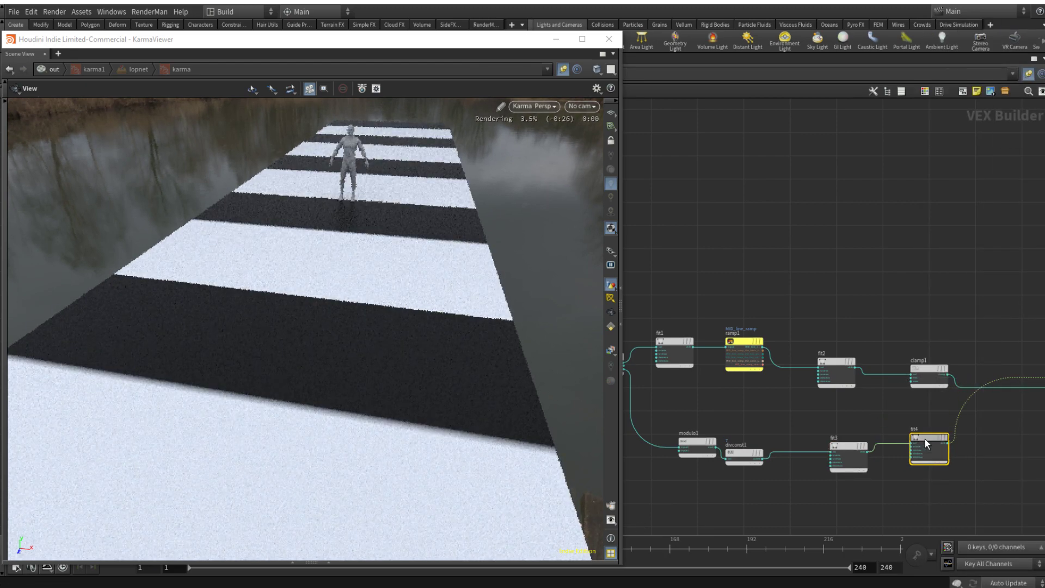
# Step: Set fit4's Source Min to about 0.247 and Source Max to about 0.262, and inspect the stripe edges in the Karma view
pyautogui.press('p')
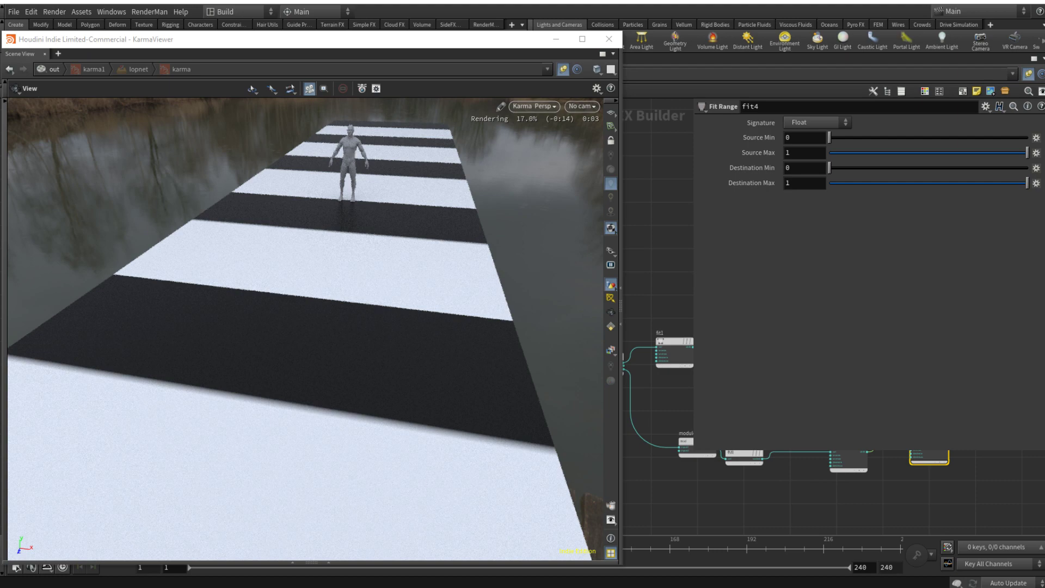
pyautogui.moveTo(844, 138); pyautogui.dragTo(879, 139)
pyautogui.click(887, 153)
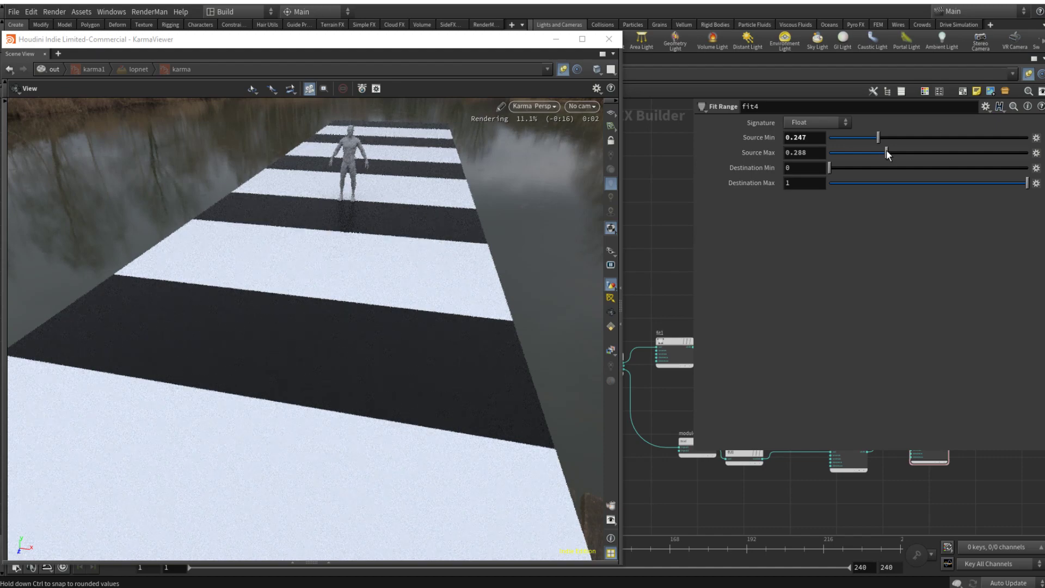
pyautogui.moveTo(886, 152); pyautogui.dragTo(881, 152)
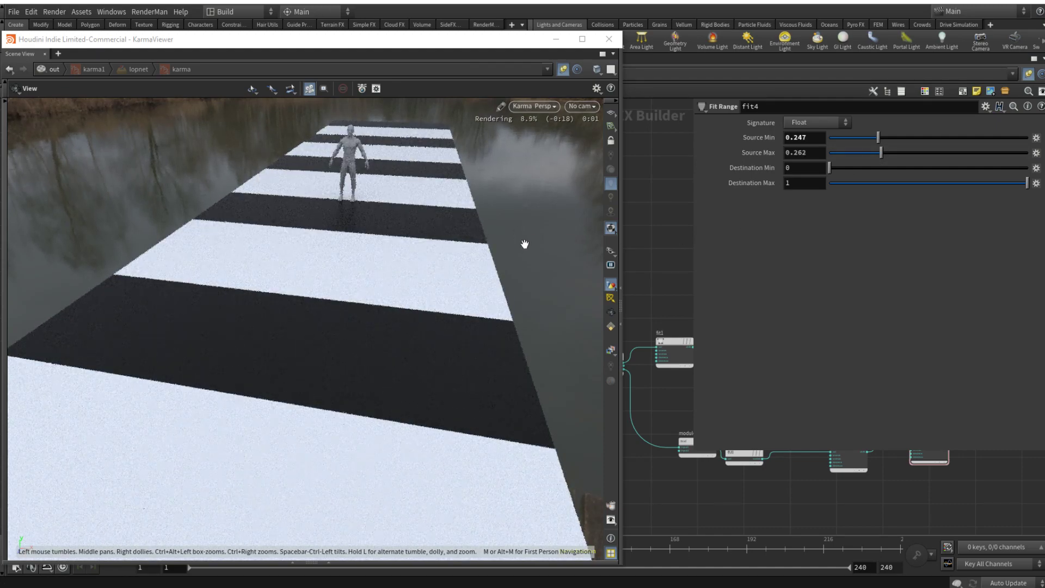
pyautogui.moveTo(527, 240); pyautogui.dragTo(427, 213)
pyautogui.moveTo(430, 176); pyautogui.dragTo(447, 210)
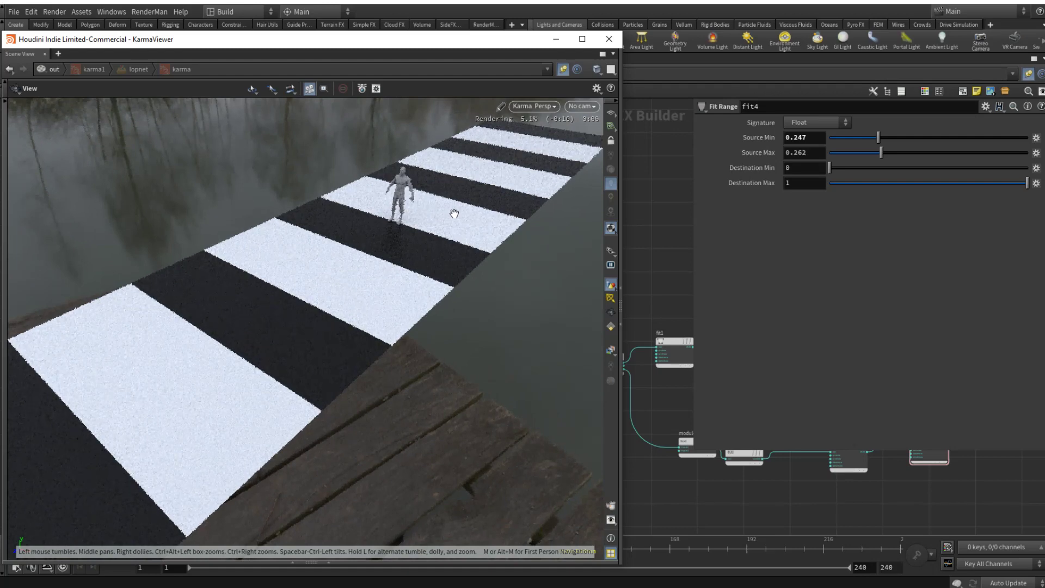
pyautogui.press('p')
pyautogui.press('p')
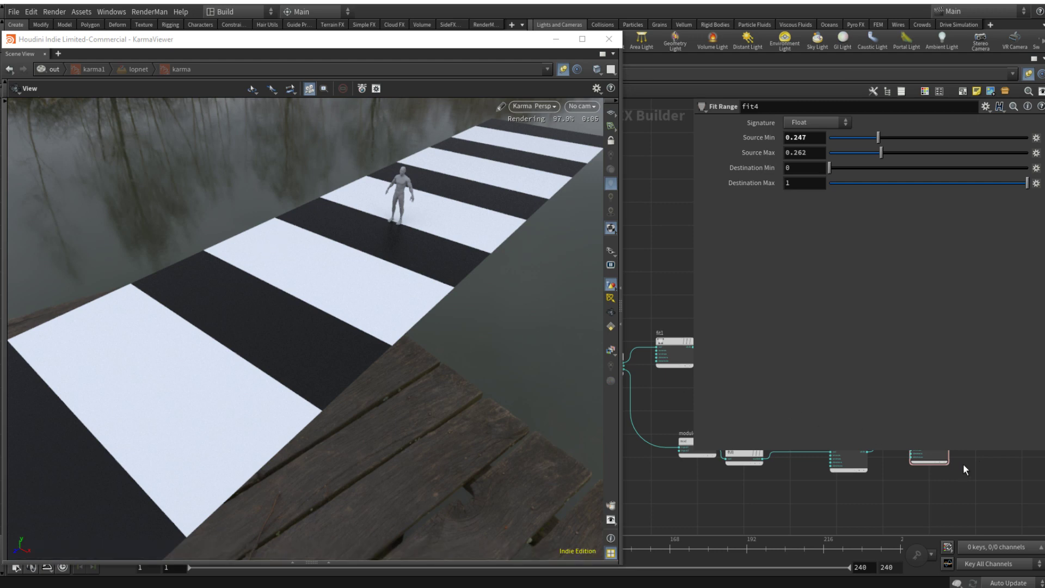
pyautogui.press('p')
# Step: Move fit3 and fit4 closer to divconst1 and insert a Clamp node on fit4's output wire
pyautogui.moveTo(868, 436); pyautogui.dragTo(939, 489)
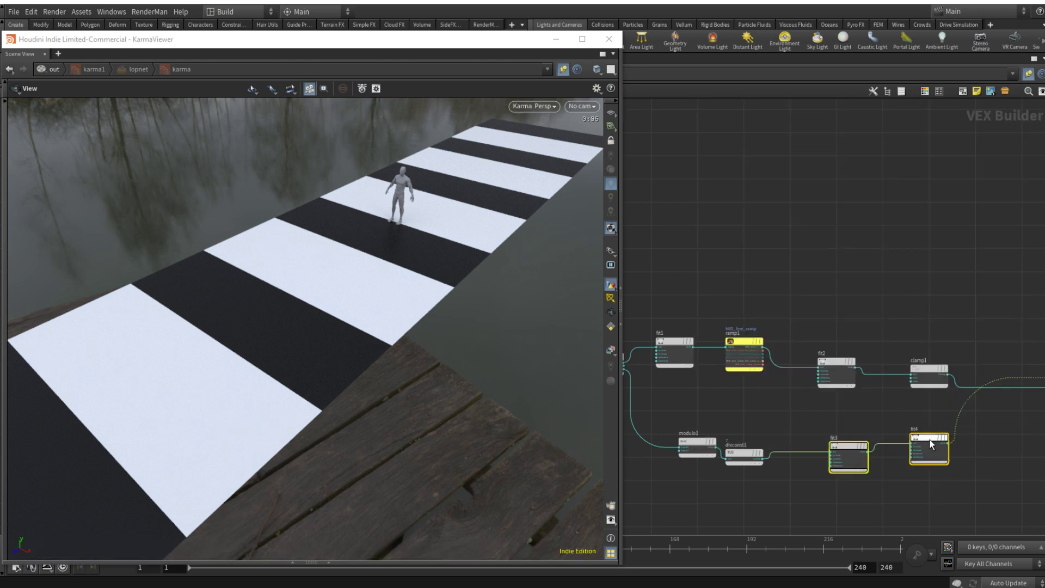
pyautogui.moveTo(930, 440); pyautogui.dragTo(883, 449)
pyautogui.click(957, 456)
pyautogui.press('Tab')
pyautogui.write('clamp')
pyautogui.press('Return')
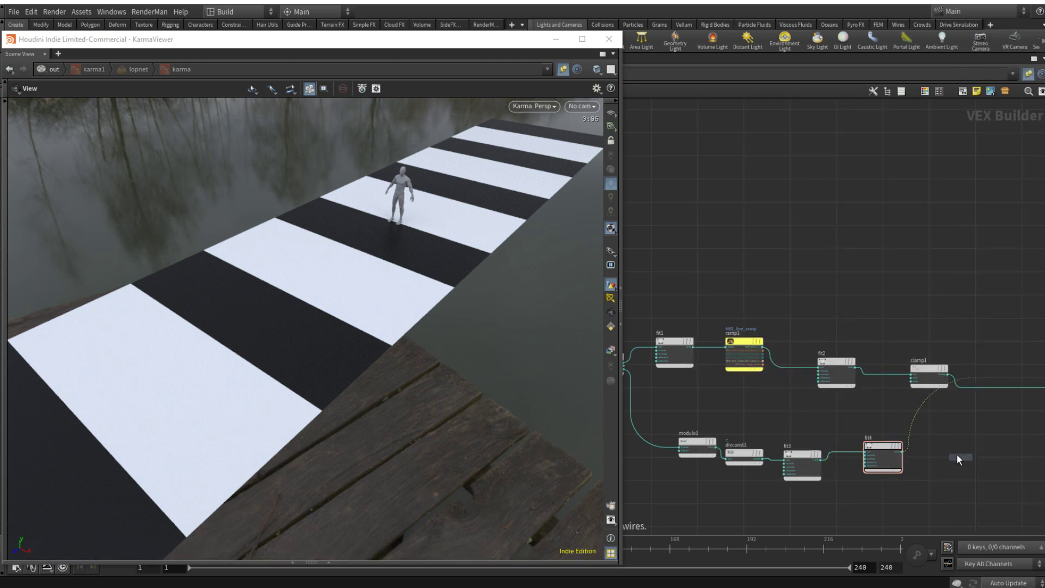
pyautogui.click(955, 413)
pyautogui.moveTo(955, 414); pyautogui.dragTo(974, 460)
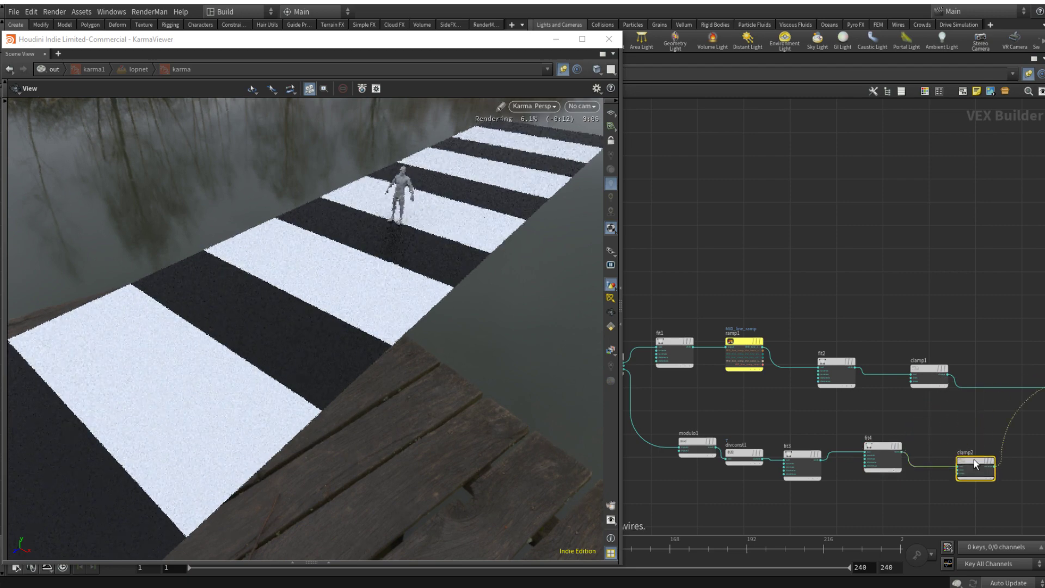
# Step: Insert a Multiply node between clamp1 and COL_OUT and connect clamp2's output to its second input
pyautogui.moveTo(1013, 457); pyautogui.dragTo(866, 432, button='middle')
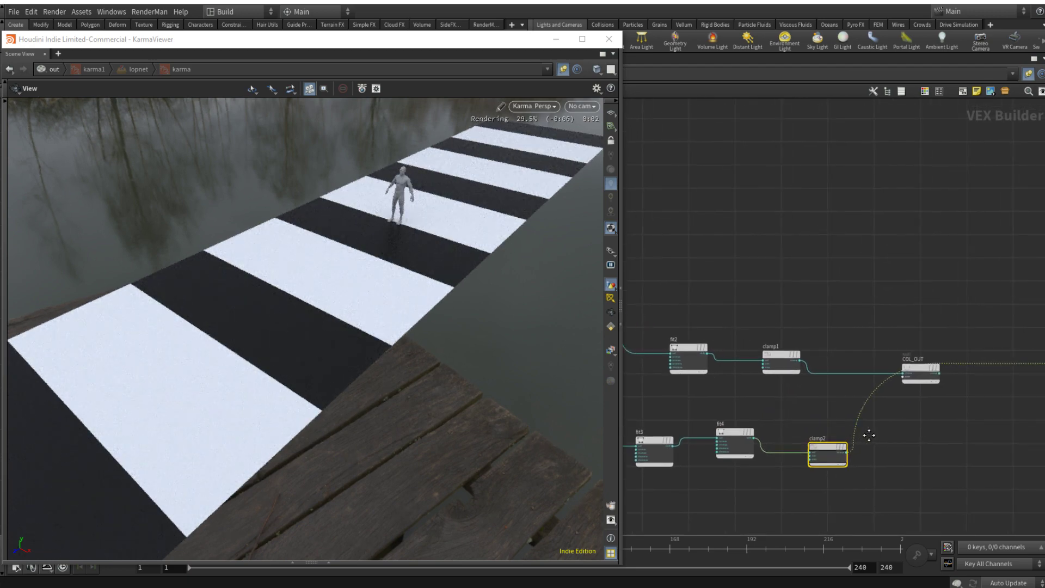
pyautogui.moveTo(780, 359)
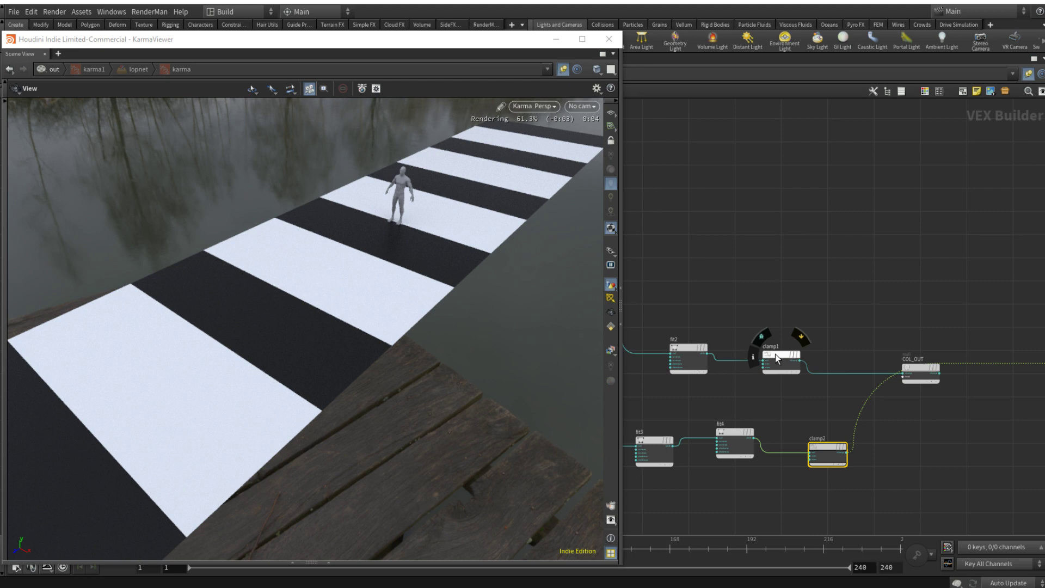
pyautogui.click(825, 399)
pyautogui.press('Tab')
pyautogui.write('mul')
pyautogui.press('Return')
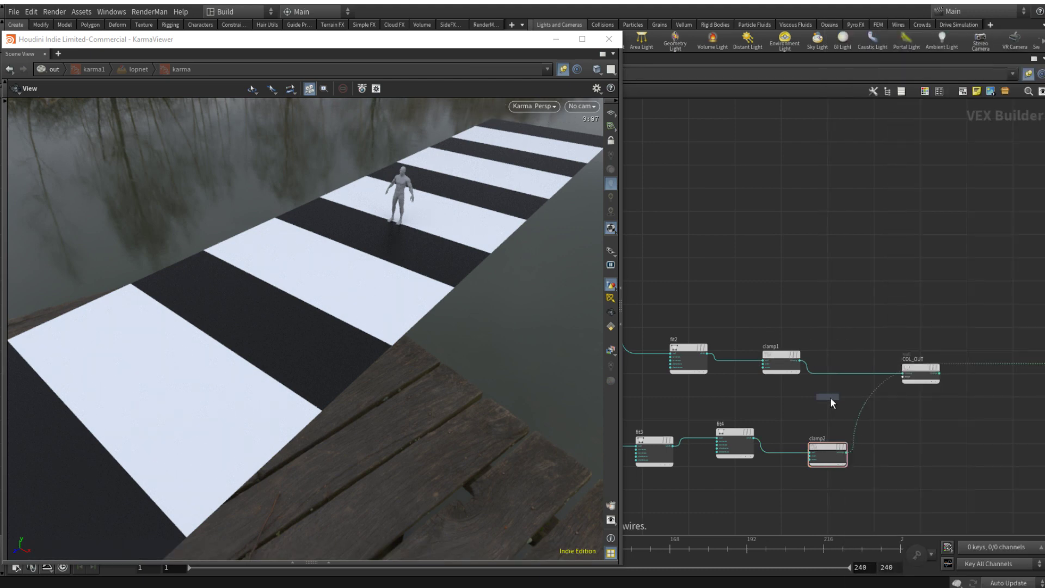
pyautogui.click(860, 371)
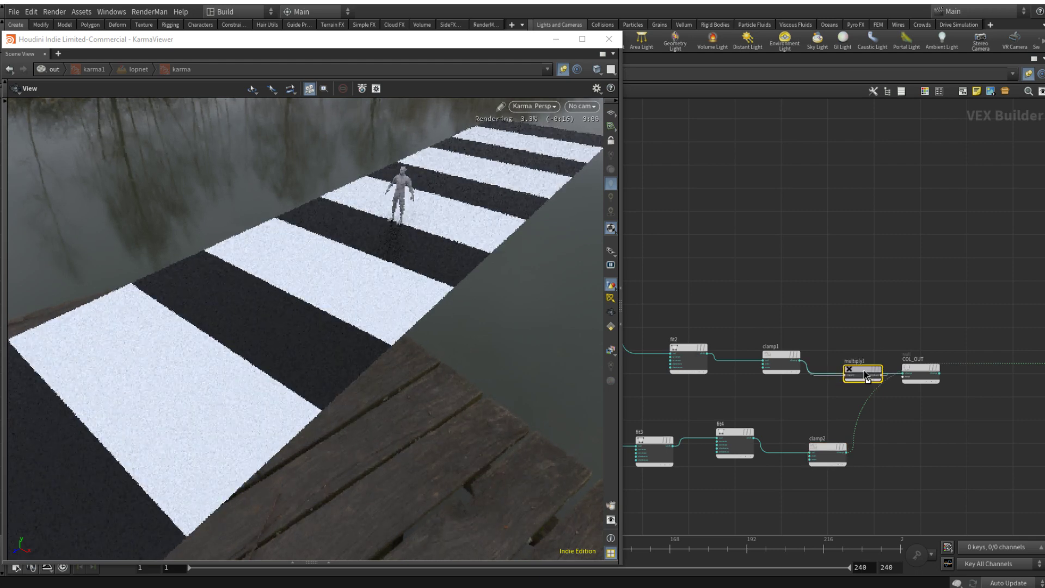
pyautogui.moveTo(848, 457); pyautogui.dragTo(846, 378)
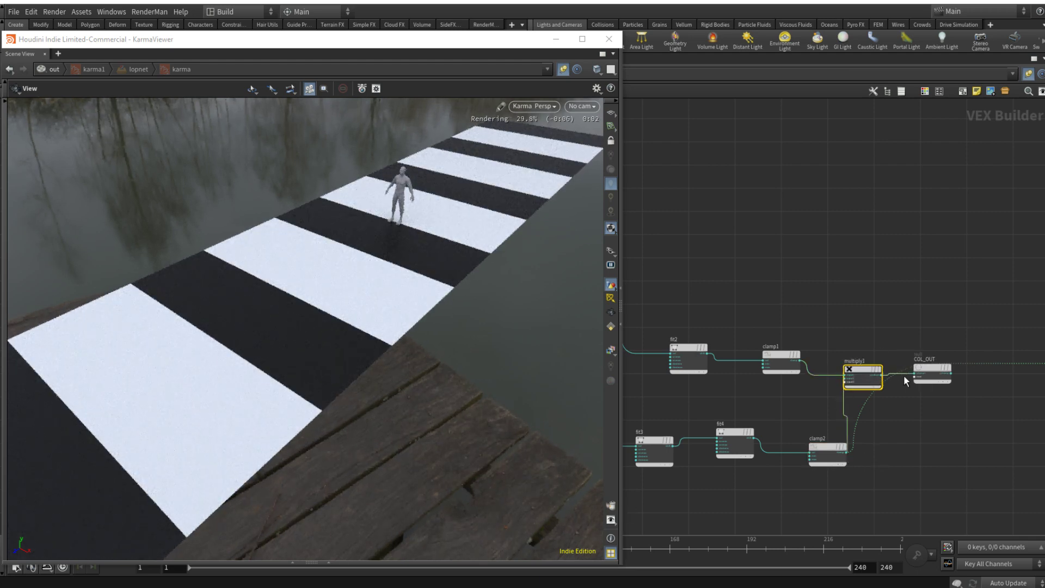
# Step: Connect COL_OUT's output to the principled shader's basecolor and check the dashed middle line from several angles in the Karma view
pyautogui.click(954, 374)
pyautogui.moveTo(970, 400); pyautogui.dragTo(749, 397, button='middle')
pyautogui.scroll(4, 831, 358)
pyautogui.click(848, 356)
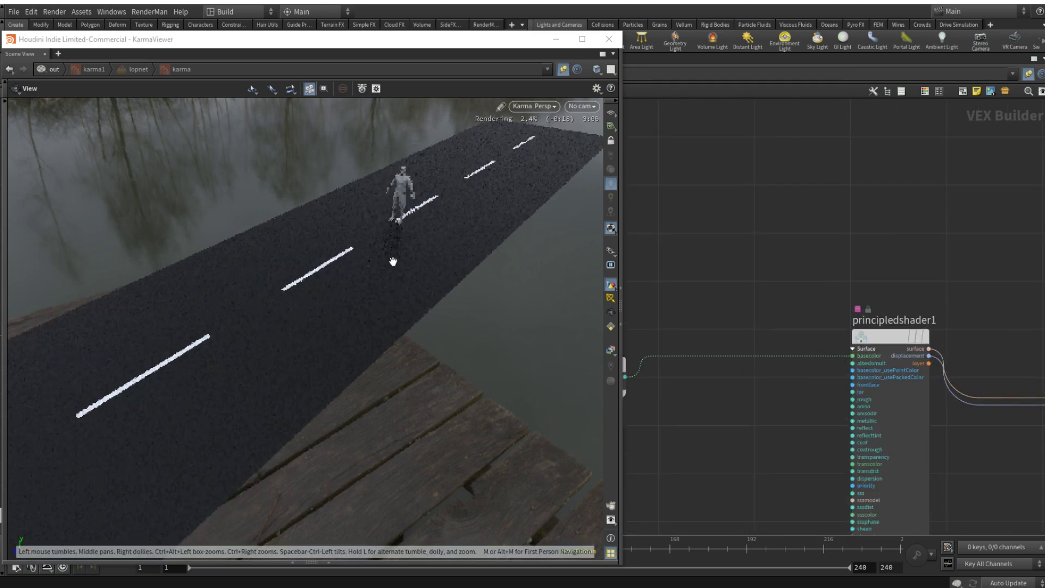
pyautogui.moveTo(365, 308); pyautogui.dragTo(466, 221)
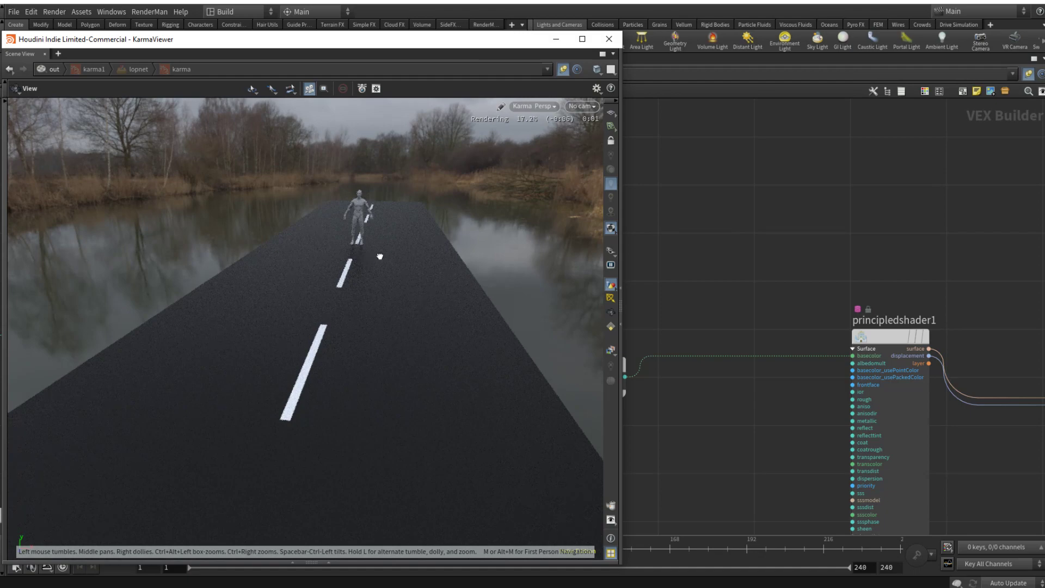
pyautogui.moveTo(380, 257); pyautogui.dragTo(364, 259)
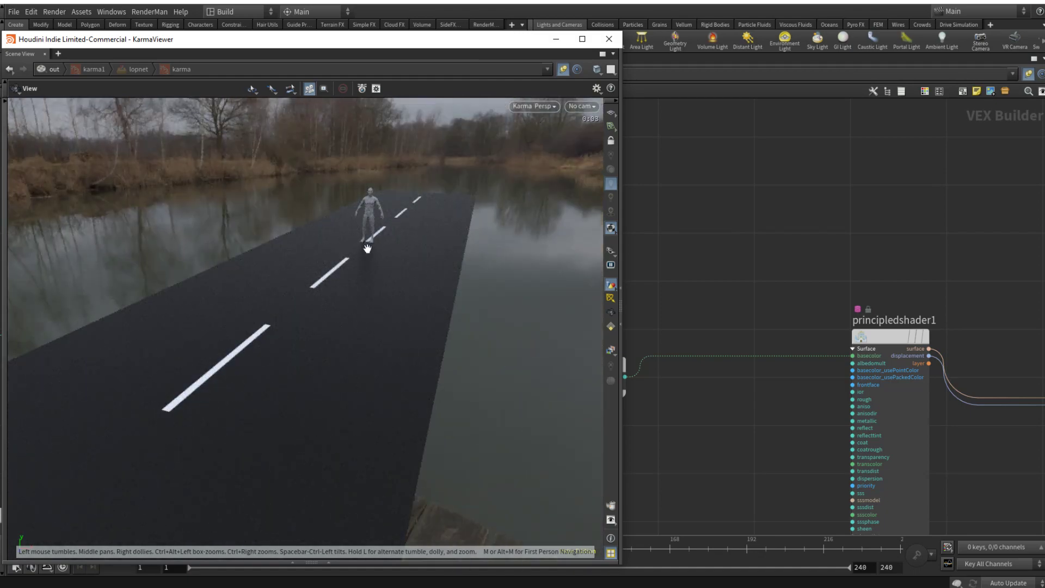
pyautogui.moveTo(368, 249); pyautogui.dragTo(392, 241)
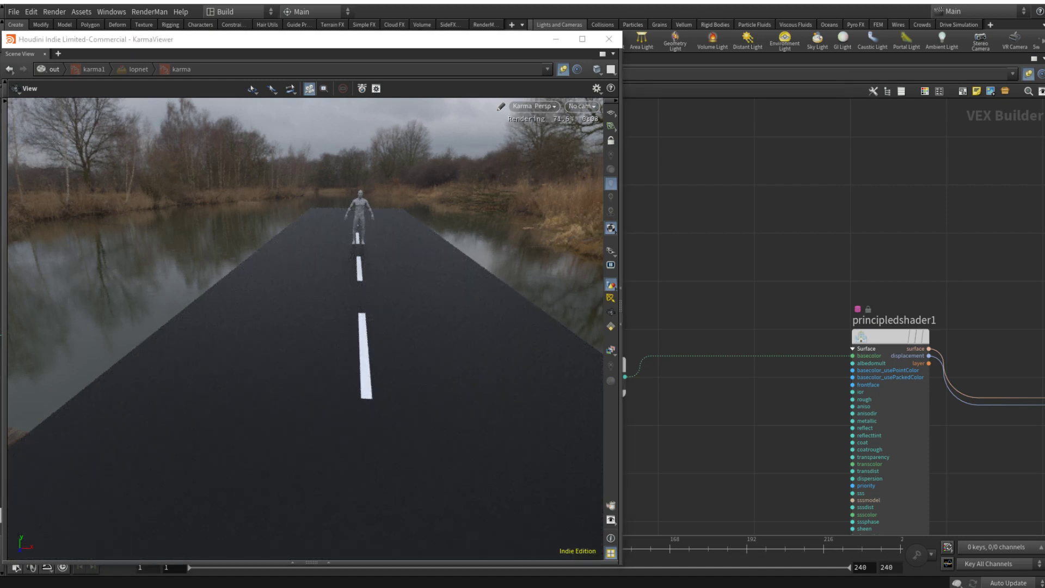
# Step: Tidy the network by moving the node that feeds fit1 and modulo1 level with the lower row, and moving clamp2 closer to fit4
pyautogui.moveTo(436, 291); pyautogui.dragTo(413, 295)
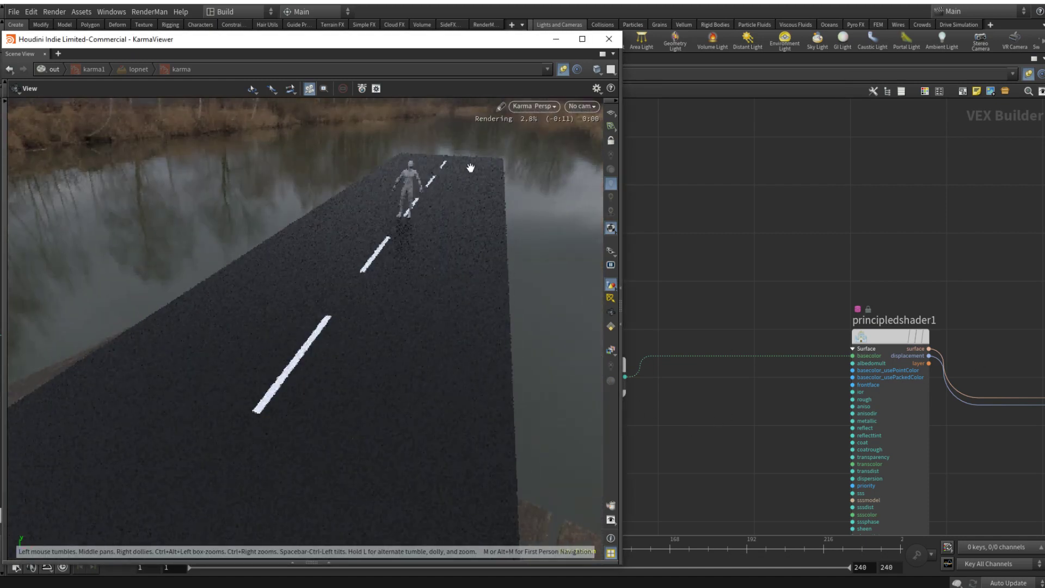
pyautogui.scroll(-6, 740, 387)
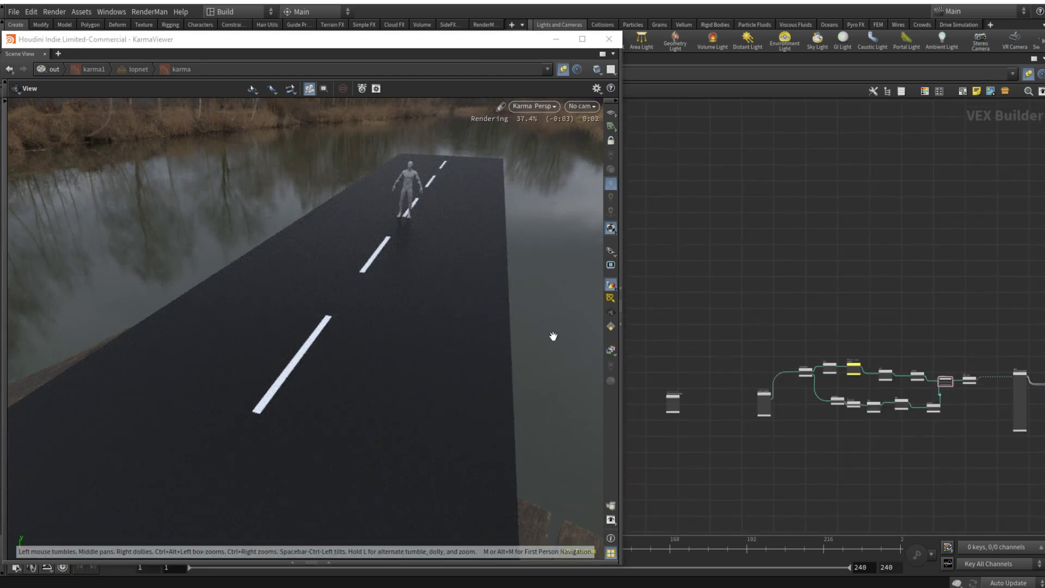
pyautogui.scroll(3, 820, 406)
pyautogui.moveTo(836, 442); pyautogui.dragTo(834, 442, button='middle')
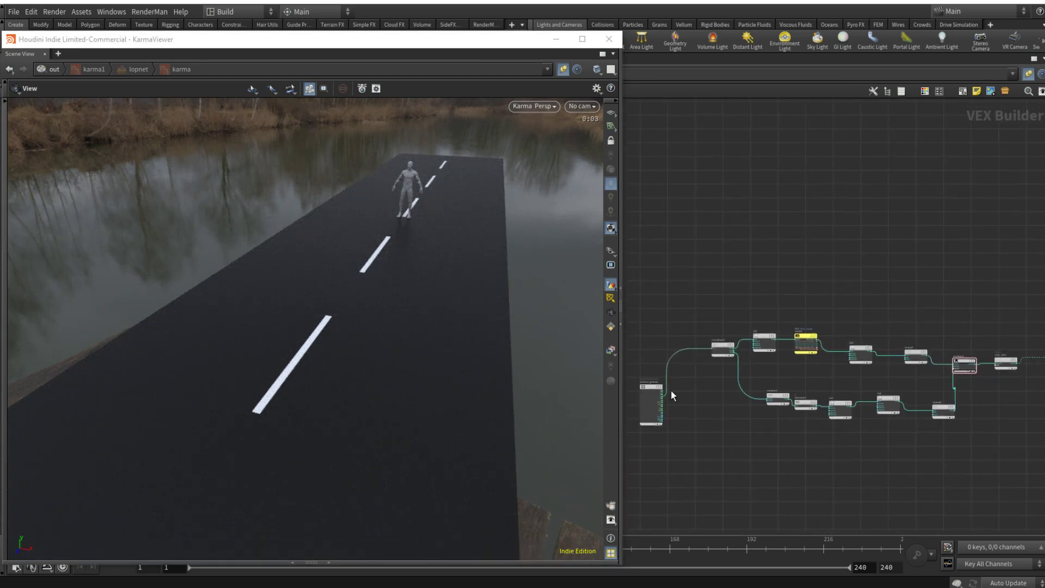
pyautogui.moveTo(718, 350); pyautogui.dragTo(701, 384)
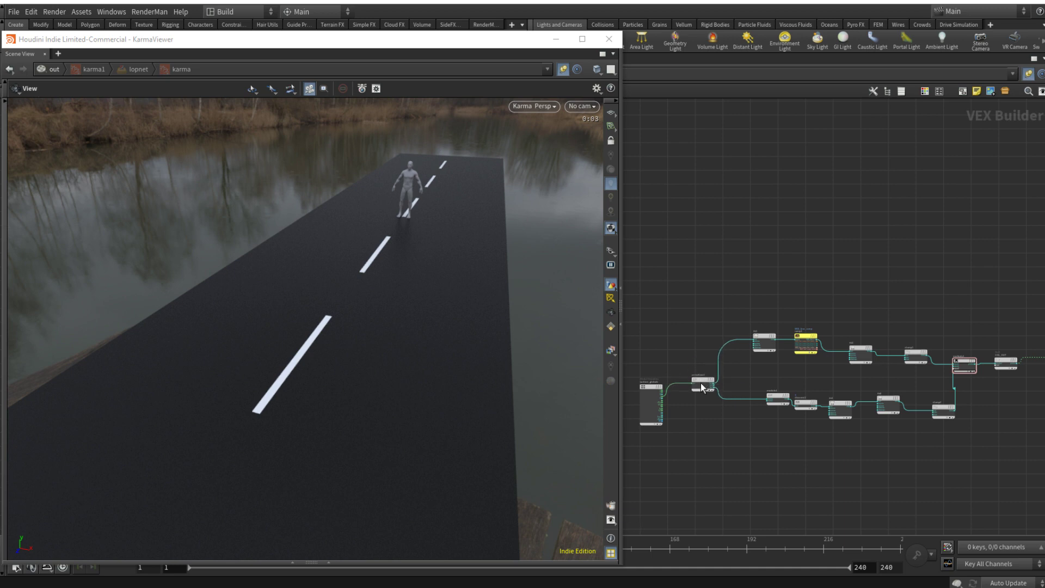
pyautogui.scroll(-3, 747, 447)
pyautogui.moveTo(748, 447); pyautogui.dragTo(782, 440, button='middle')
pyautogui.moveTo(705, 375); pyautogui.dragTo(763, 439)
pyautogui.moveTo(757, 399); pyautogui.dragTo(772, 415)
pyautogui.scroll(5, 902, 428)
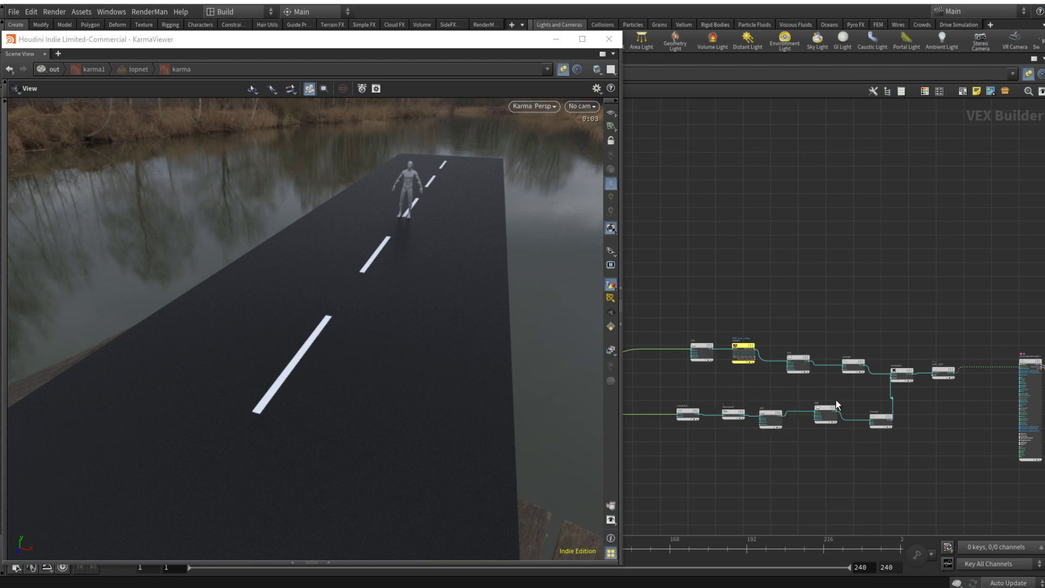
pyautogui.moveTo(885, 415); pyautogui.dragTo(867, 414)
pyautogui.moveTo(726, 361); pyautogui.dragTo(779, 361, button='middle')
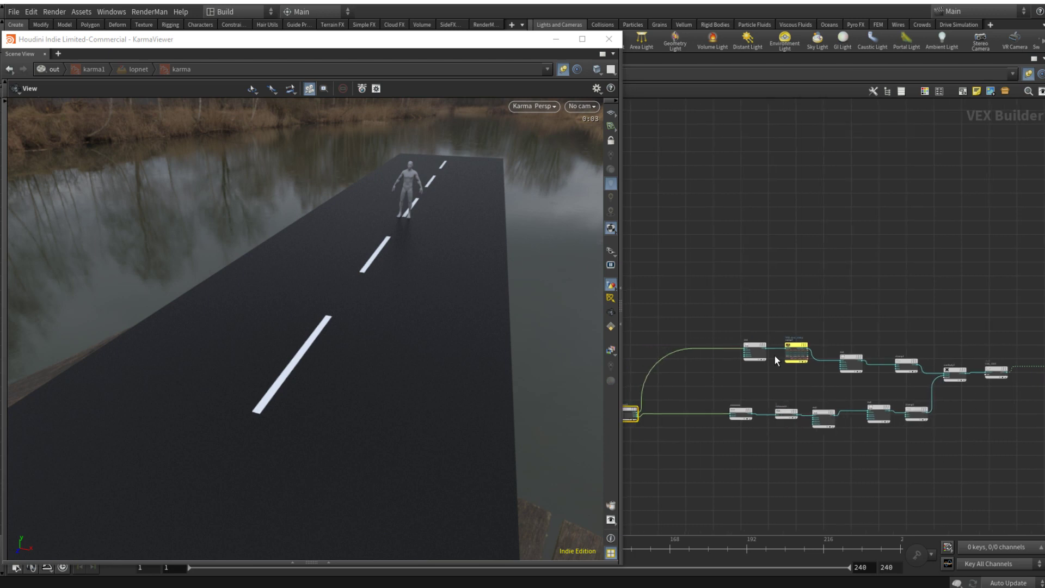
# Step: Enclose all middle-line nodes from fit1 and modulo1 through the Multiply node in a network box titled WHITE_MID_LINE
pyautogui.moveTo(693, 299); pyautogui.dragTo(968, 501)
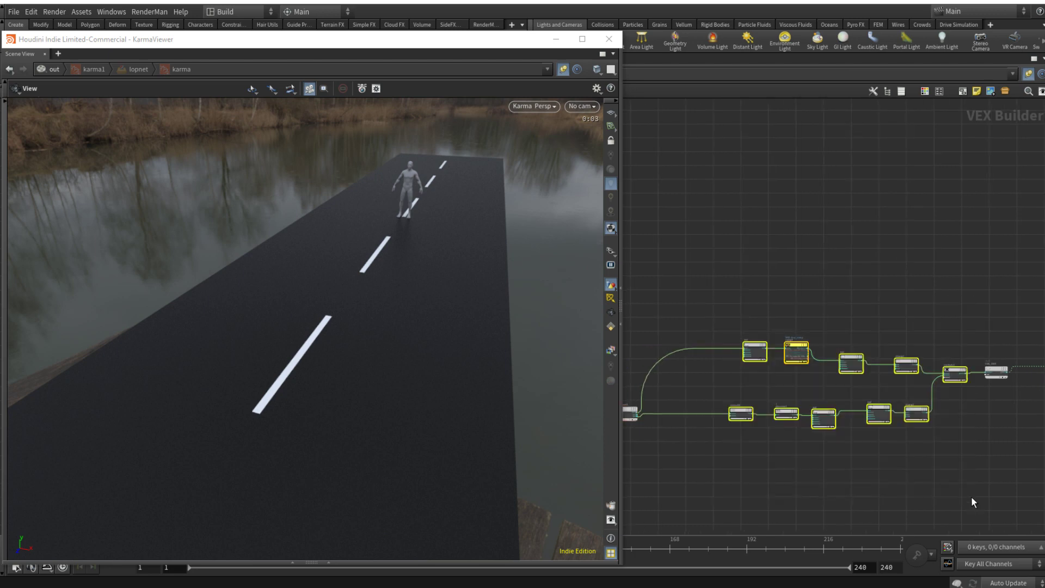
pyautogui.click(963, 91)
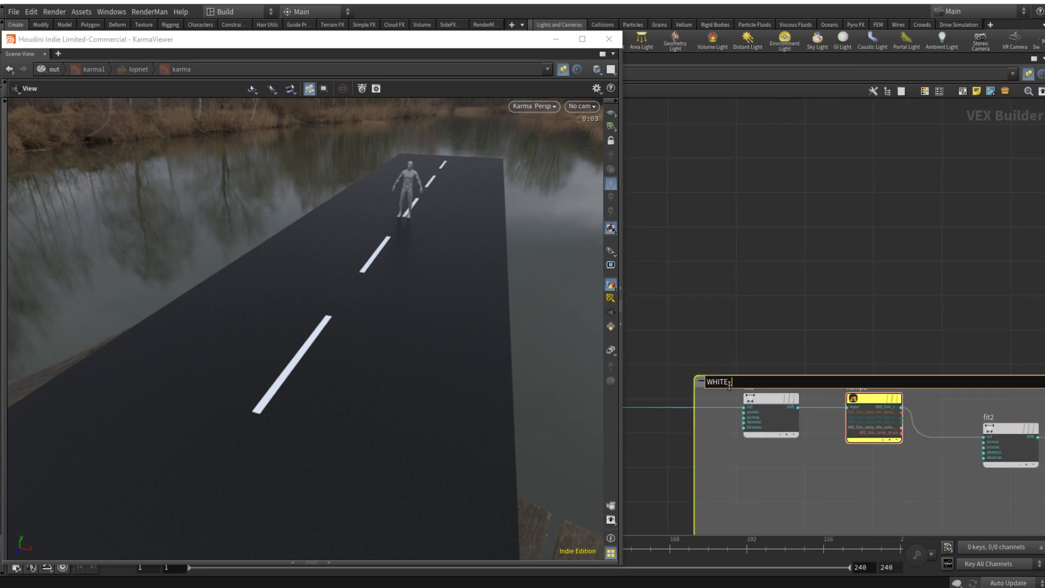
pyautogui.press('Return')
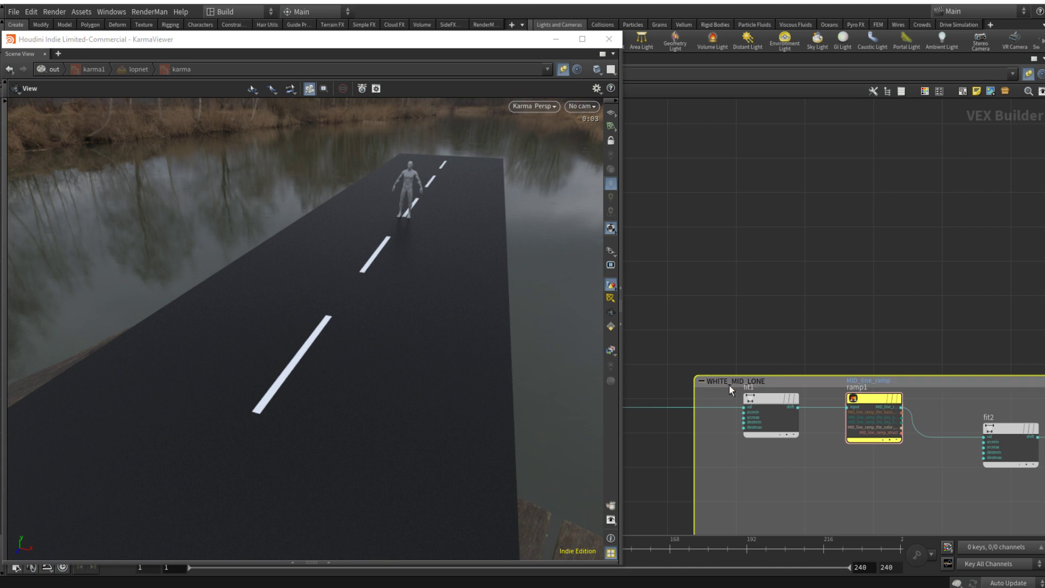
pyautogui.doubleClick(757, 381)
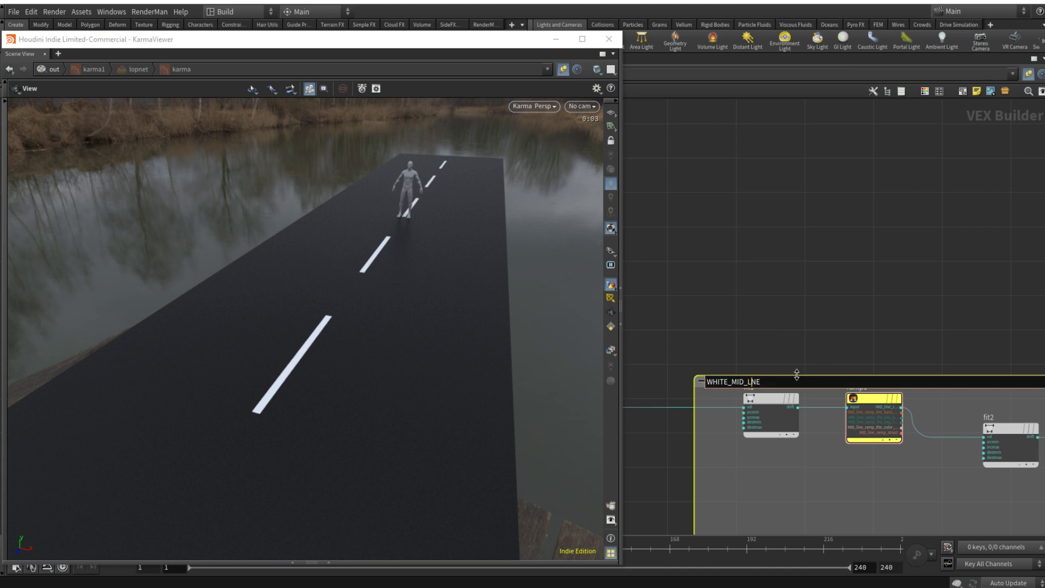
pyautogui.write('I')
pyautogui.press('Return')
# Step: Duplicate fit1 and ramp1 with their input connection and place the copies below the WHITE_MID_LINE box
pyautogui.scroll(-9, 840, 288)
pyautogui.moveTo(871, 338); pyautogui.dragTo(839, 376, button='middle')
pyautogui.scroll(3, 804, 326)
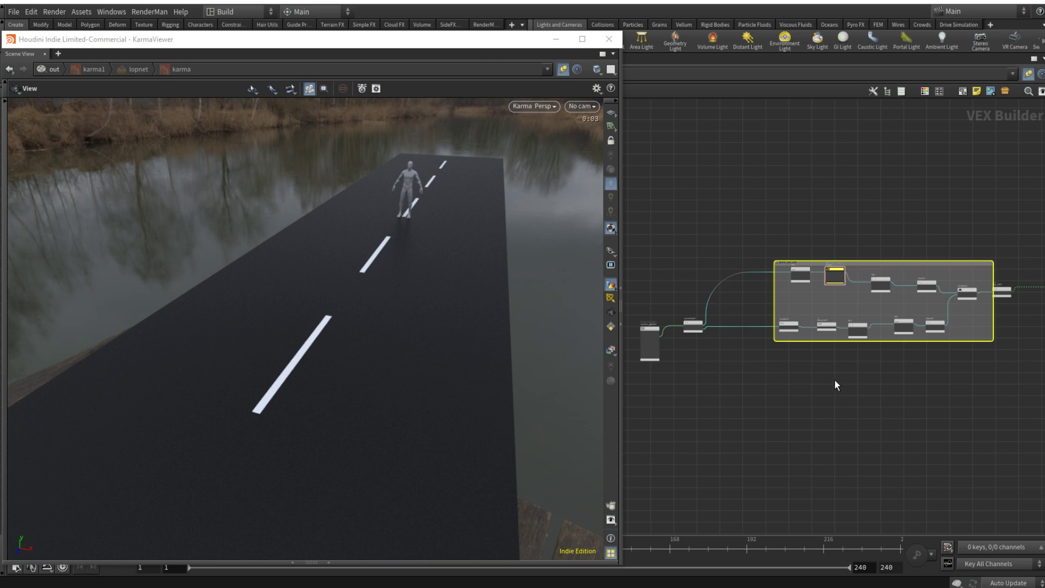
pyautogui.scroll(2, 810, 277)
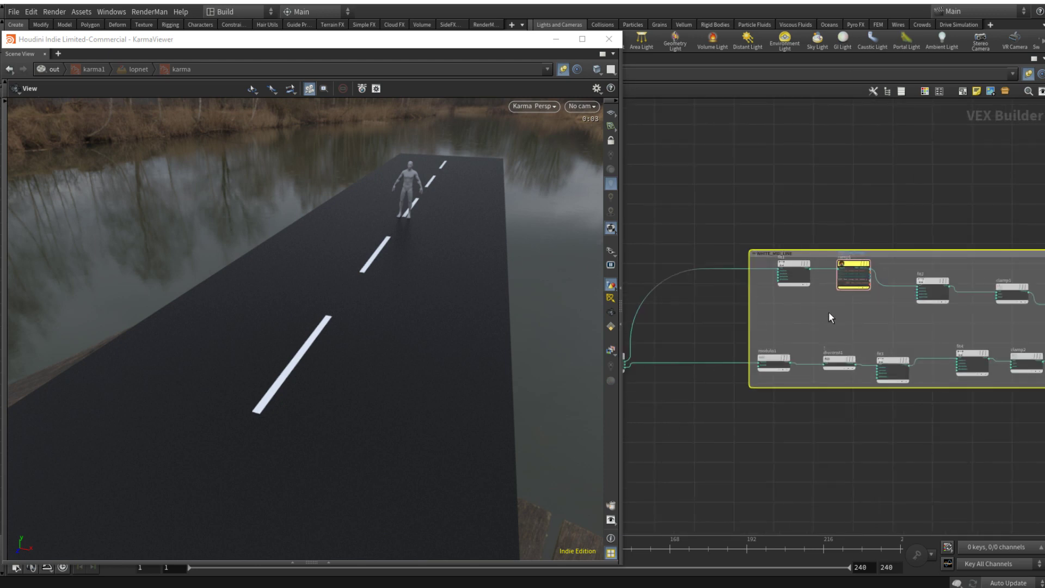
pyautogui.moveTo(866, 300); pyautogui.dragTo(795, 440)
pyautogui.scroll(3, 795, 440)
# Step: Rename the duplicated ramp2 parameter to EDGE_line_ramp
pyautogui.click(884, 443)
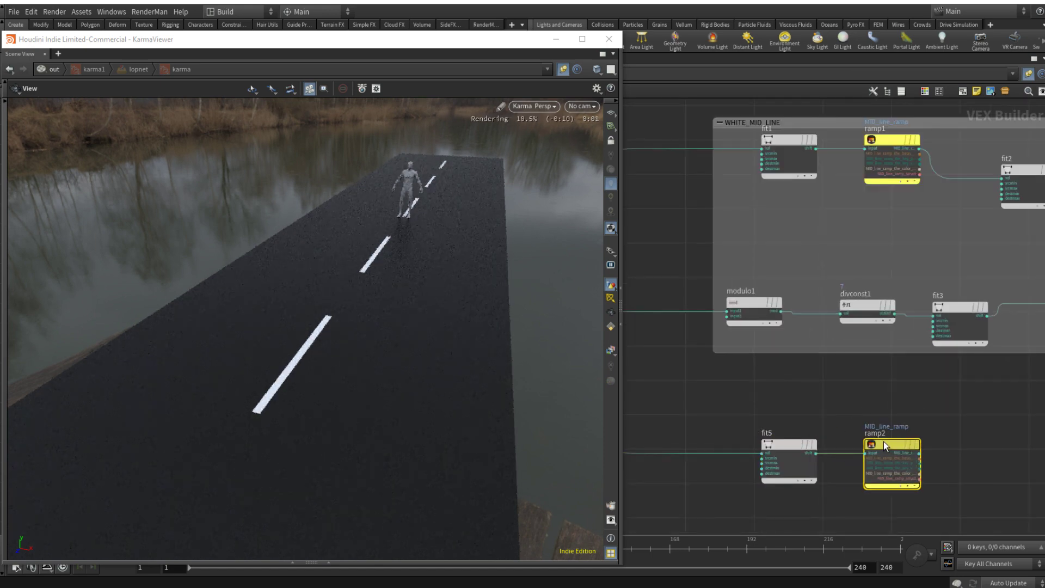
pyautogui.press('p')
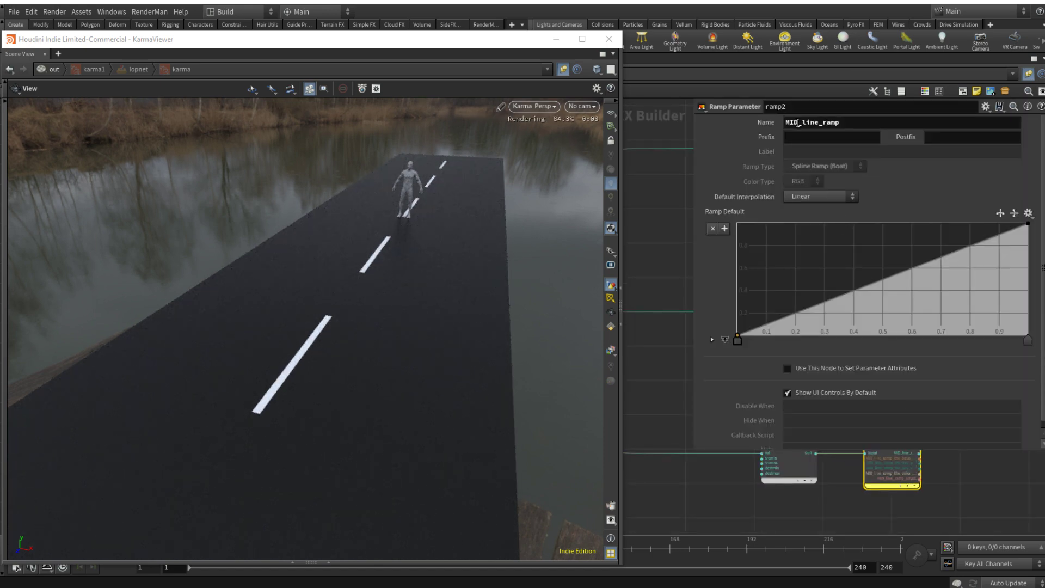
pyautogui.moveTo(800, 122); pyautogui.dragTo(753, 123)
pyautogui.write('GE')
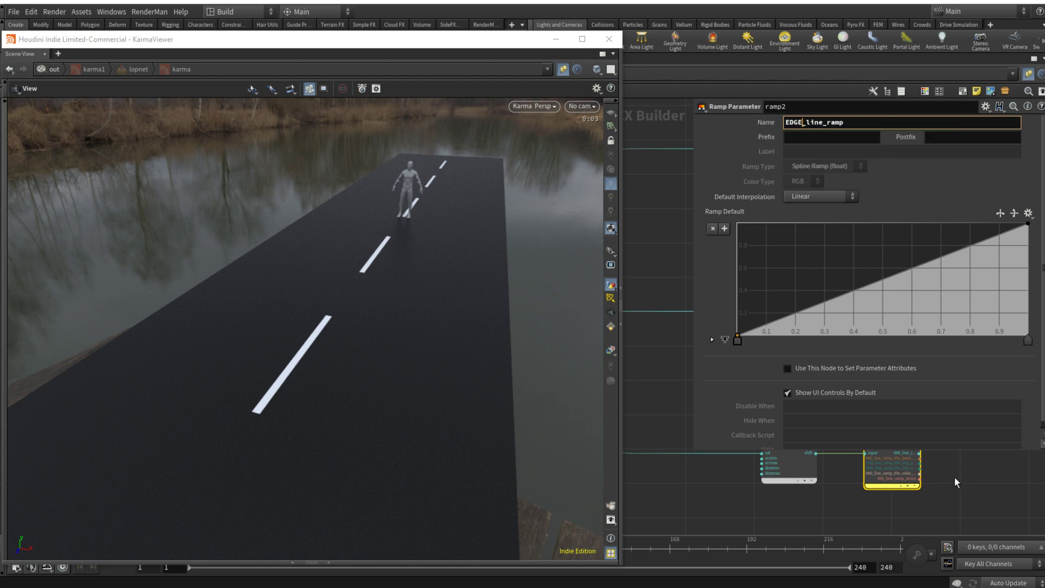
pyautogui.press('Return')
pyautogui.press('p')
# Step: Connect ramp2's output to the principled shader's basecolor in place of COL_OUT
pyautogui.scroll(-3, 962, 449)
pyautogui.moveTo(977, 440); pyautogui.dragTo(789, 427, button='middle')
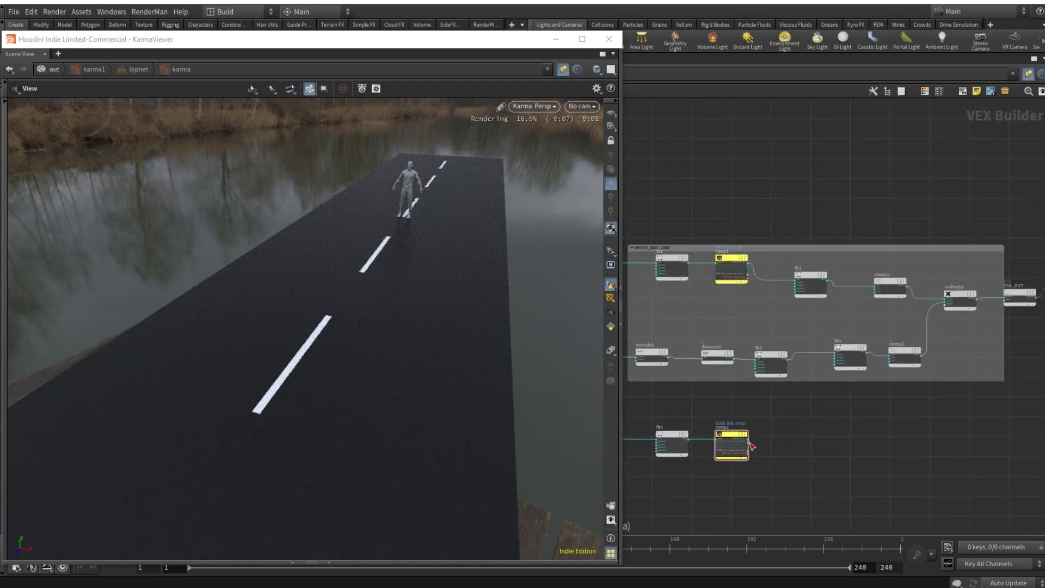
pyautogui.click(750, 442)
pyautogui.scroll(-4, 859, 436)
pyautogui.moveTo(952, 436); pyautogui.dragTo(745, 434, button='middle')
pyautogui.scroll(9, 755, 371)
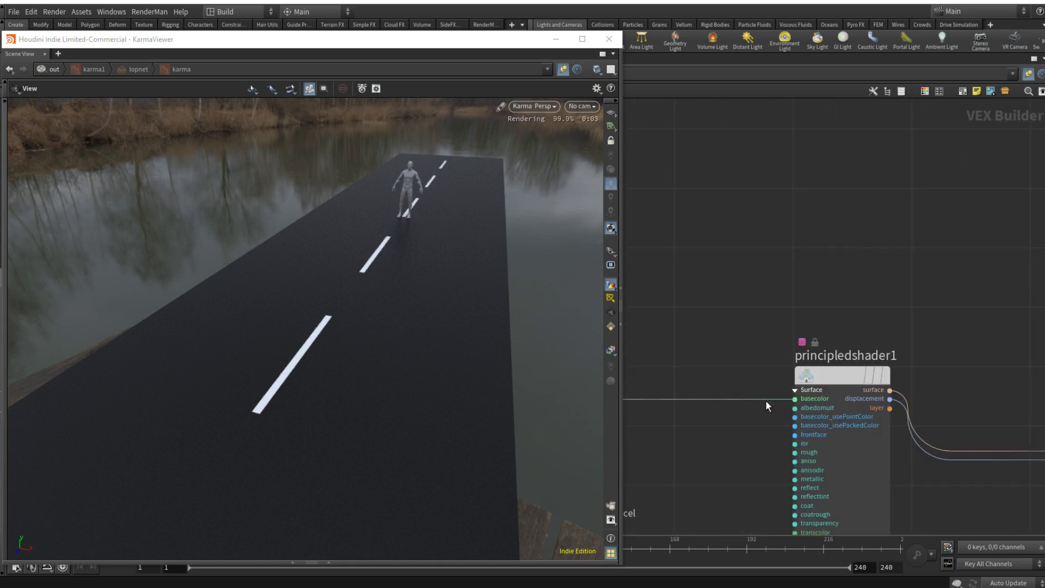
pyautogui.click(772, 400)
# Step: Go up to the ROAD_mtl material builder, show its parameters and enlarge the EDGE_line_ramp graph
pyautogui.scroll(-8, 734, 478)
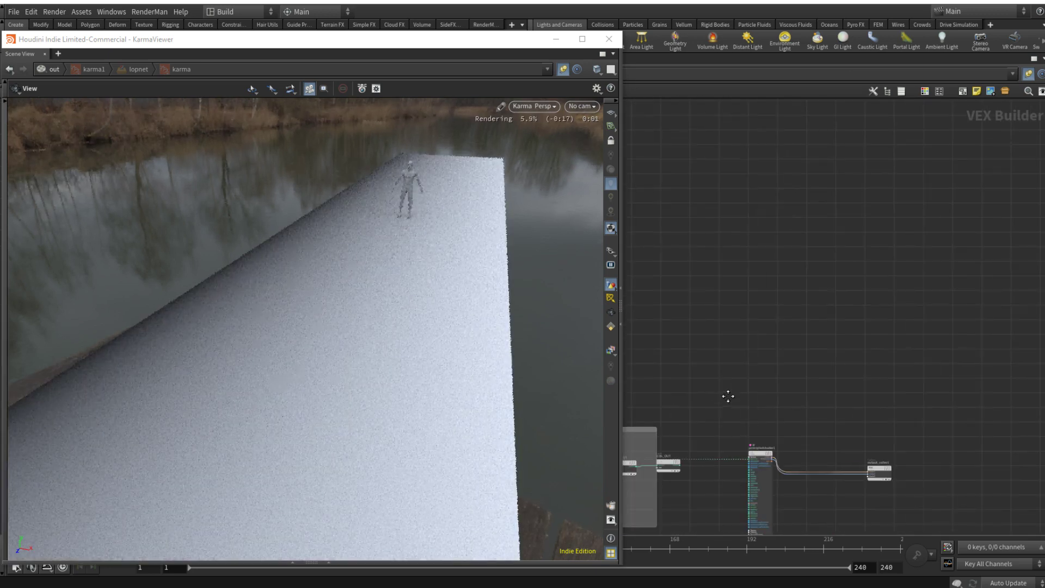
pyautogui.moveTo(728, 394); pyautogui.dragTo(1022, 249, button='middle')
pyautogui.moveTo(801, 422); pyautogui.dragTo(849, 423, button='middle')
pyautogui.scroll(4, 783, 425)
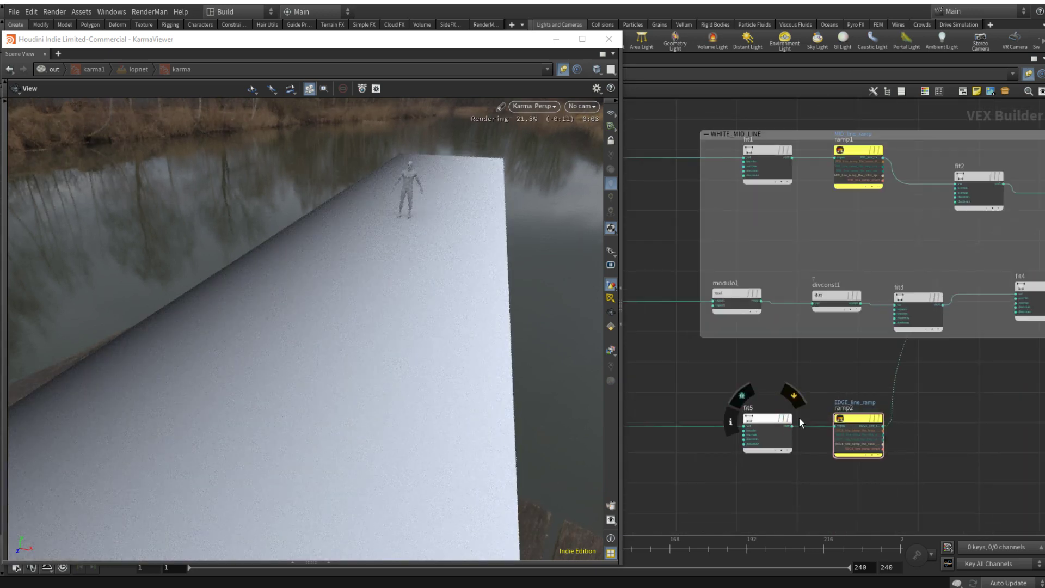
pyautogui.press('u')
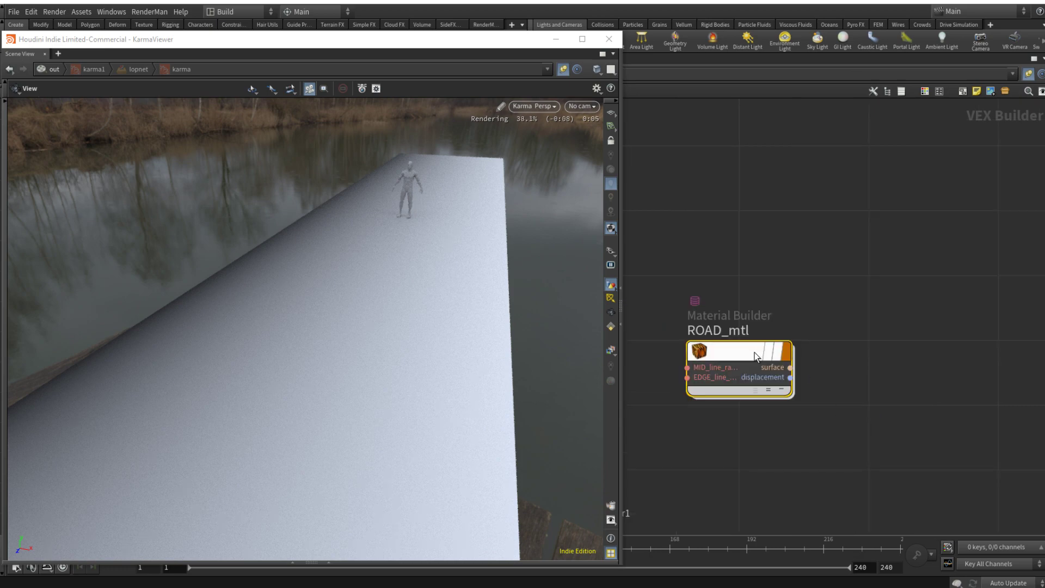
pyautogui.press('p')
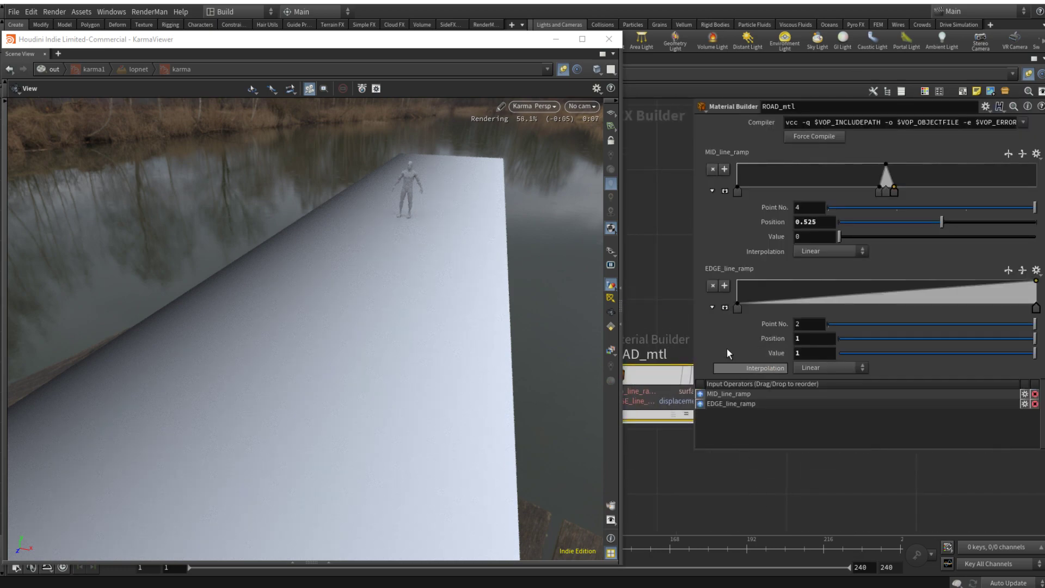
pyautogui.click(725, 307)
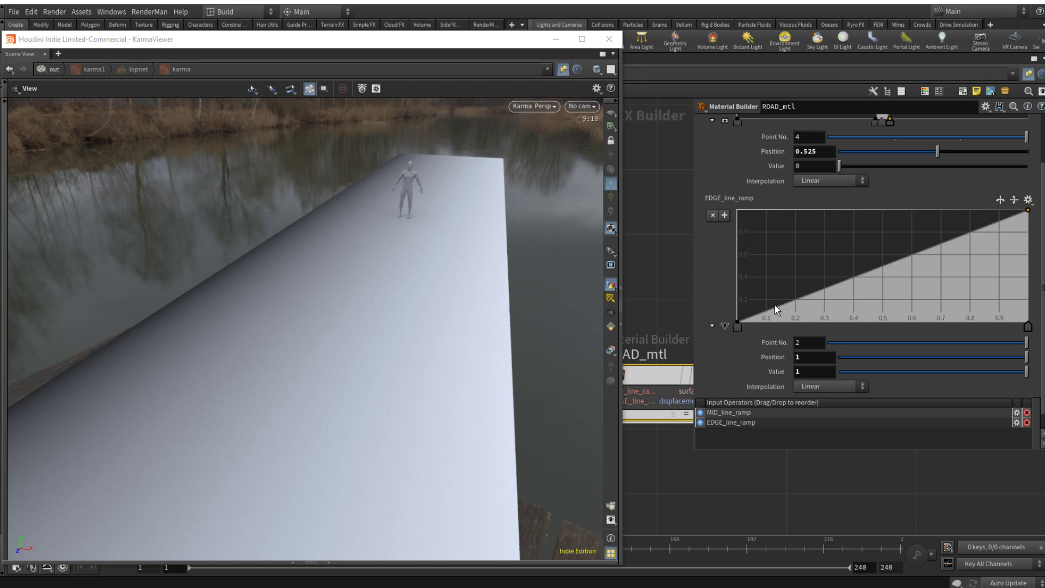
# Step: Shape EDGE_line_ramp into two peaks of value 1 at about 0.1 and 0.9, with zero-value points at both ends and at about 0.2 and 0.8
pyautogui.moveTo(766, 311); pyautogui.dragTo(767, 209)
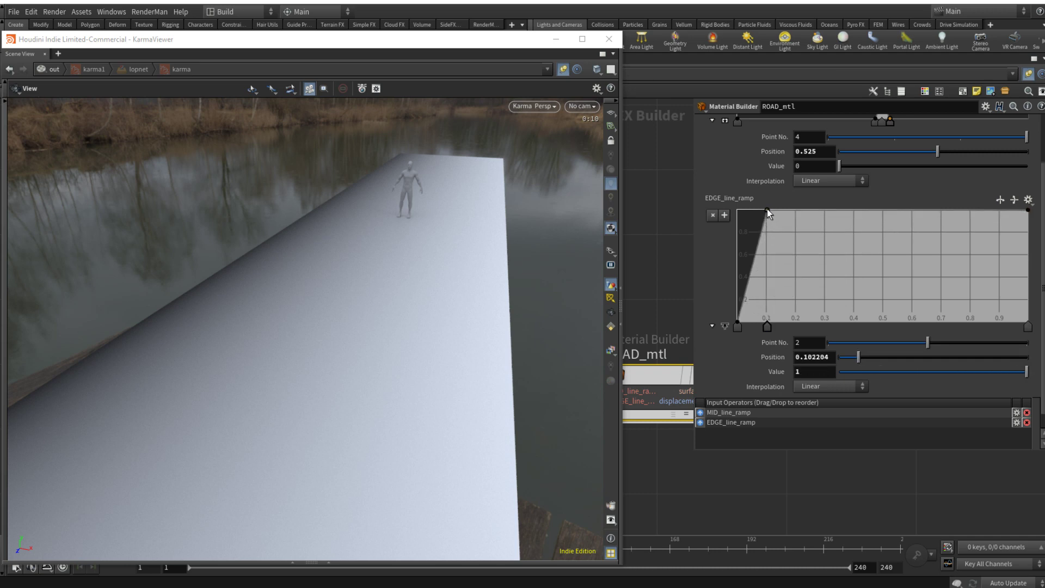
pyautogui.click(797, 322)
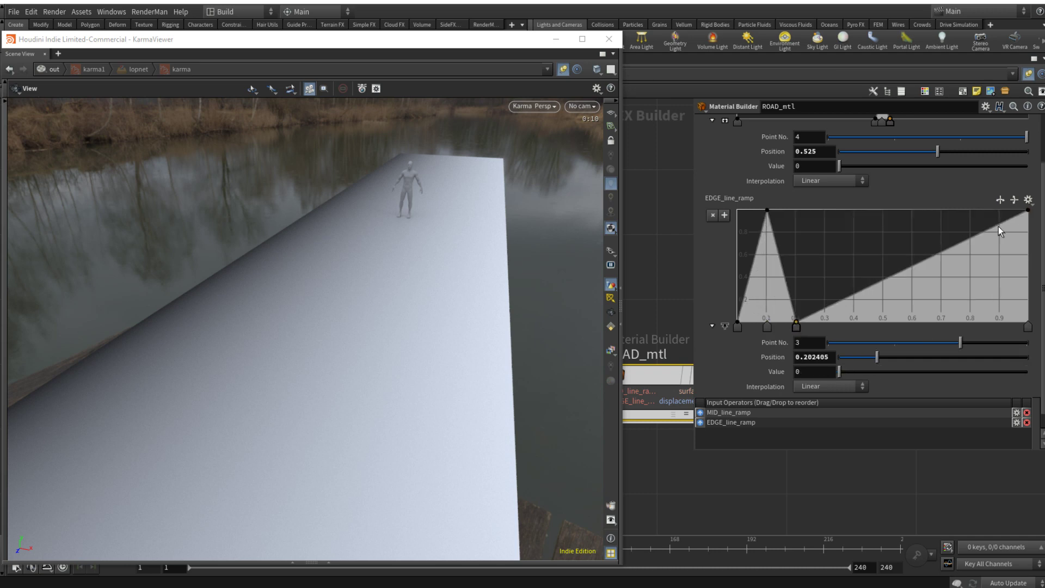
pyautogui.moveTo(999, 229); pyautogui.dragTo(970, 325)
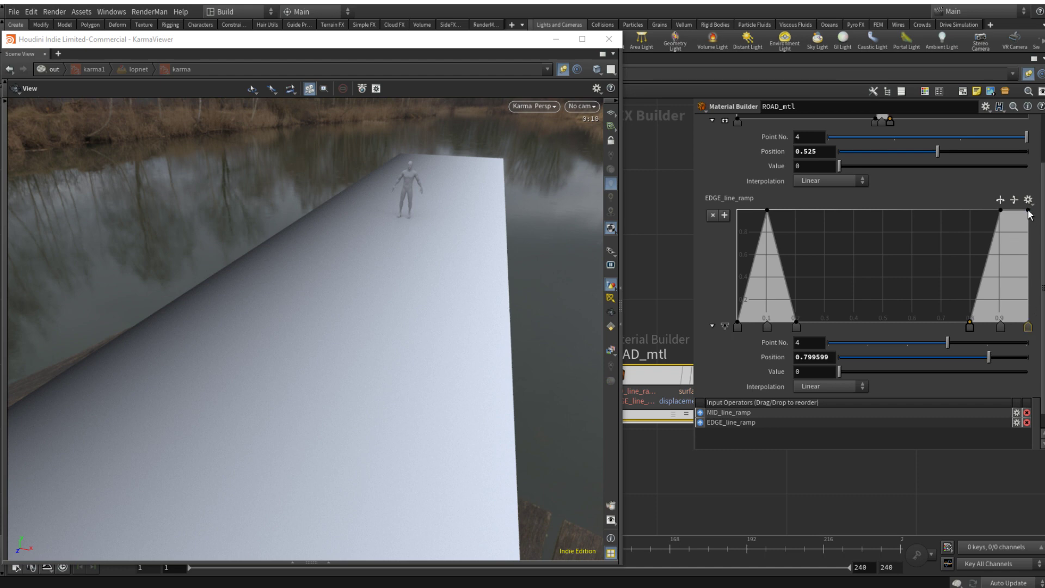
pyautogui.moveTo(1028, 211); pyautogui.dragTo(1028, 324)
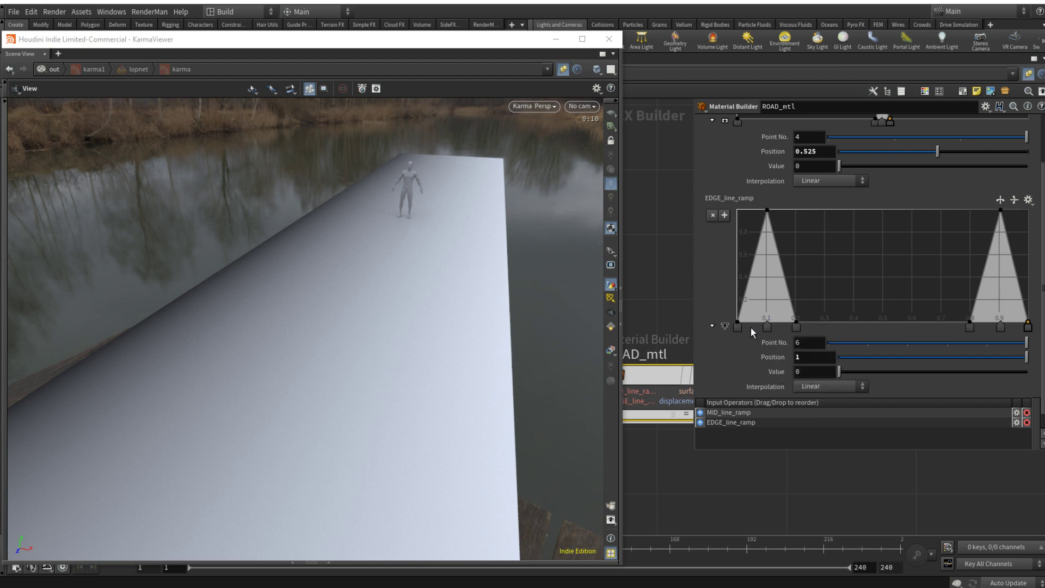
# Step: Narrow the first peak of EDGE_line_ramp by setting point 1's position to 0.05 and point 3's position to 0.15
pyautogui.moveTo(738, 327); pyautogui.dragTo(751, 326)
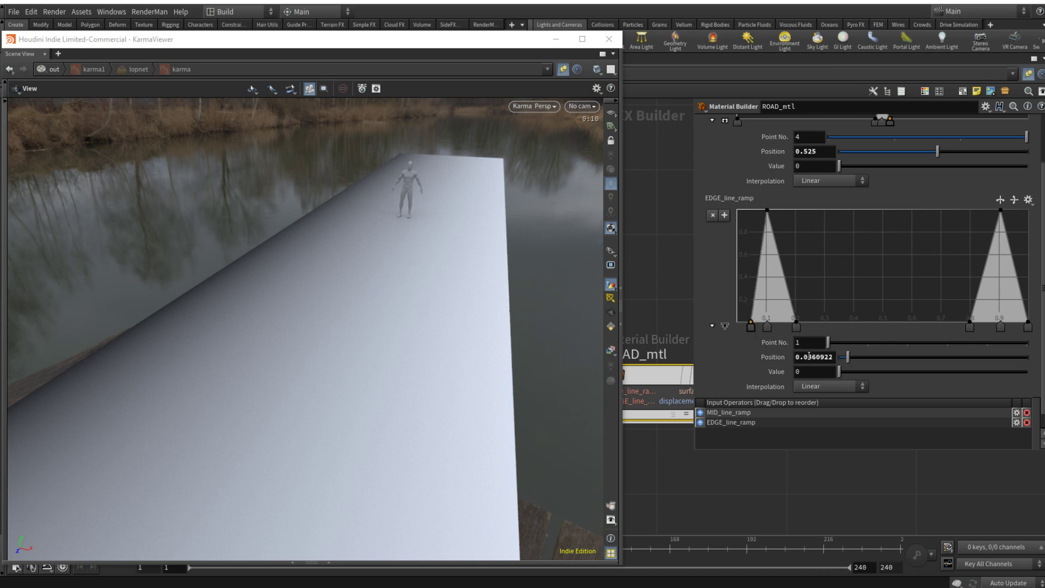
pyautogui.press('BackSpace')
pyautogui.press('BackSpace')
pyautogui.write('5')
pyautogui.press('Return')
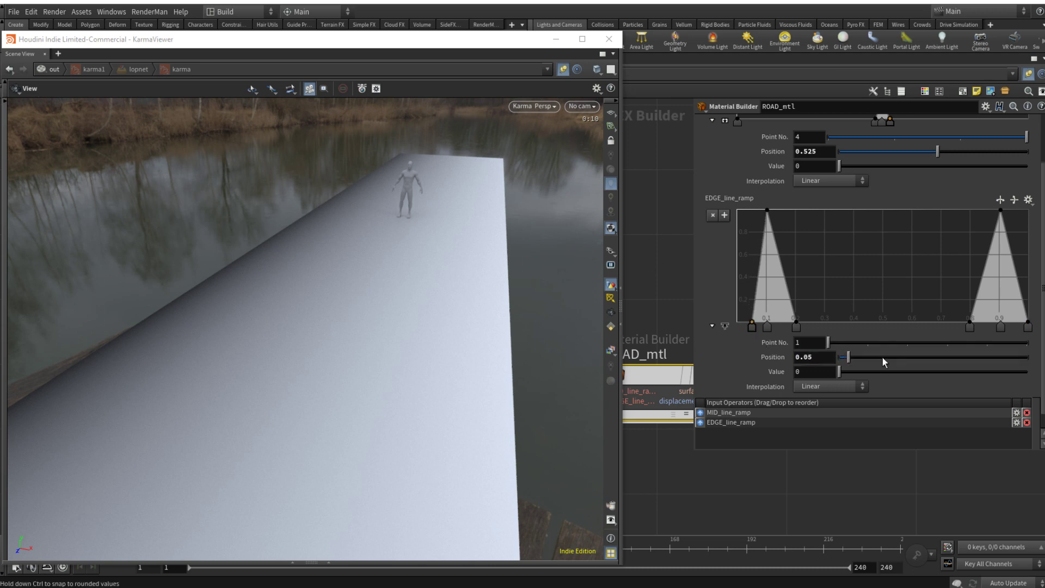
pyautogui.click(796, 326)
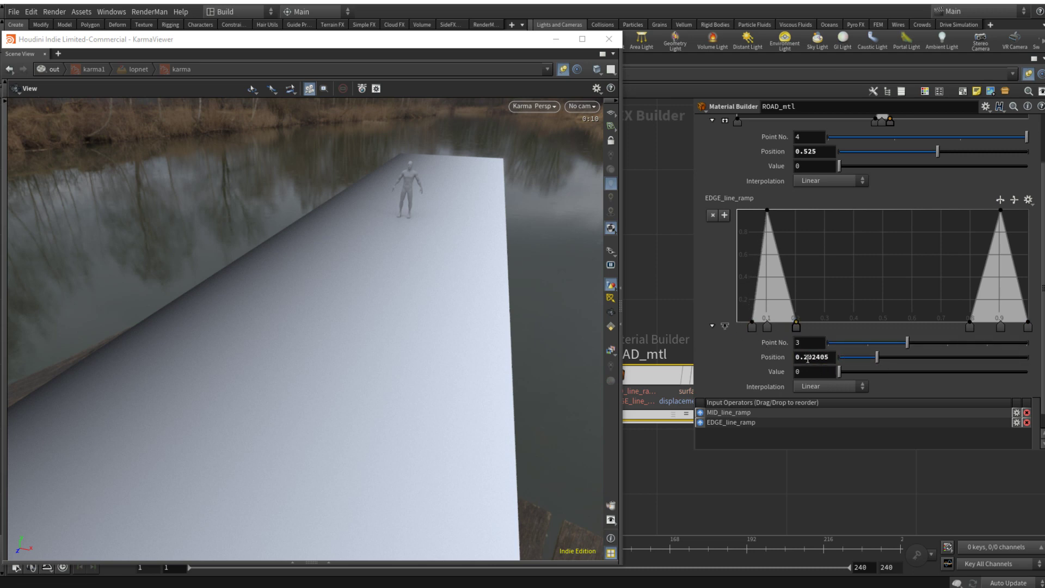
pyautogui.doubleClick(807, 357)
pyautogui.write('15')
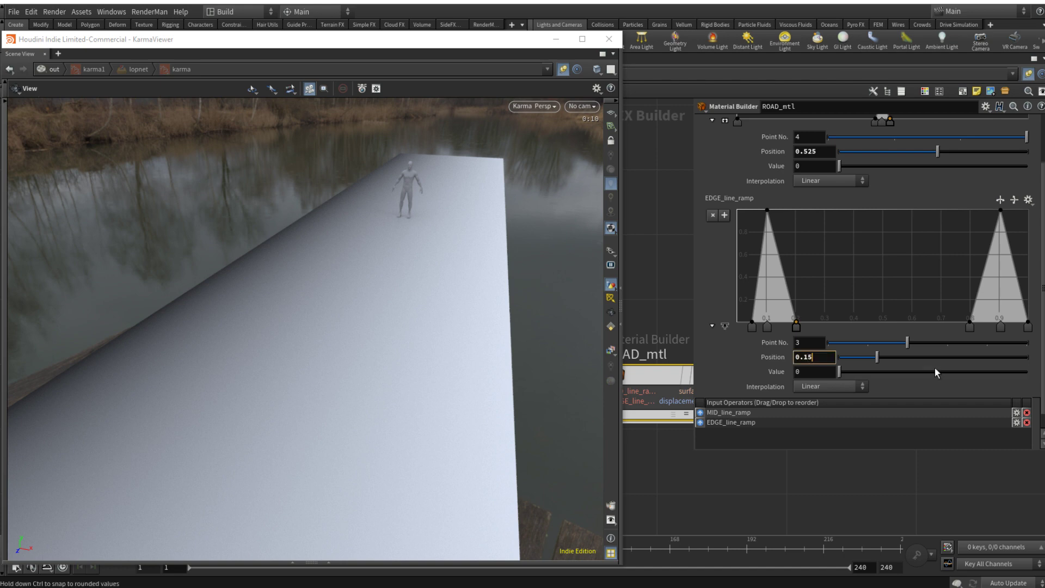
pyautogui.press('Return')
# Step: Set the position of EDGE_line_ramp's point 4, at the start of the second peak, to 0.85
pyautogui.click(970, 327)
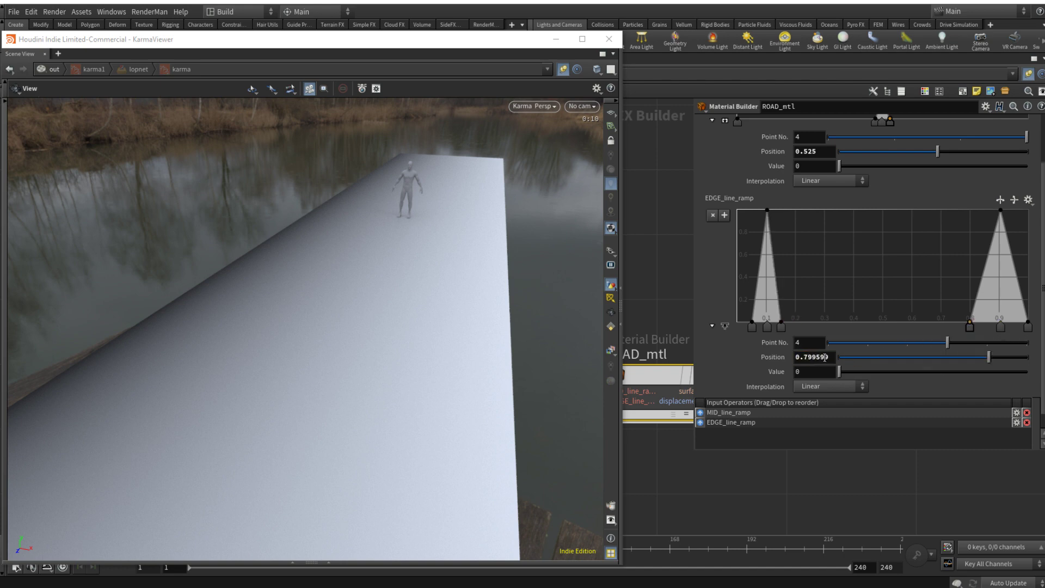
pyautogui.doubleClick(807, 357)
pyautogui.write('85')
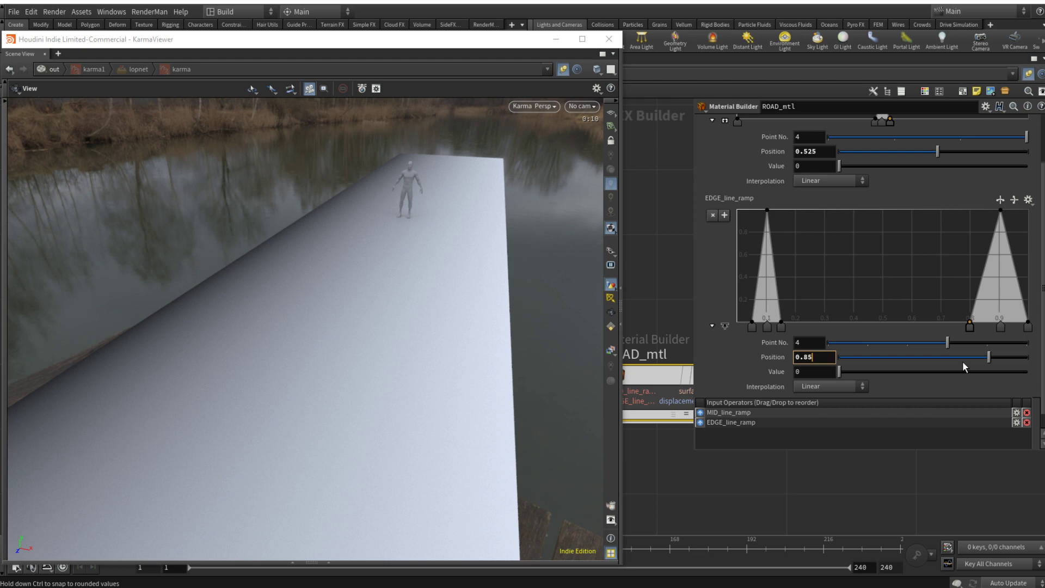
pyautogui.press('Return')
pyautogui.click(1028, 327)
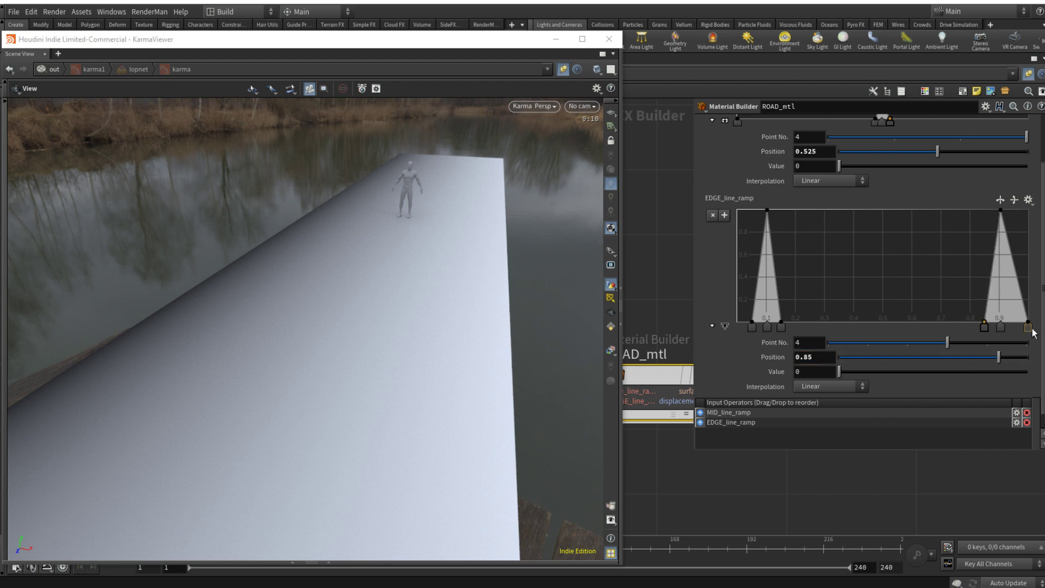
pyautogui.doubleClick(806, 357)
pyautogui.write('0/')
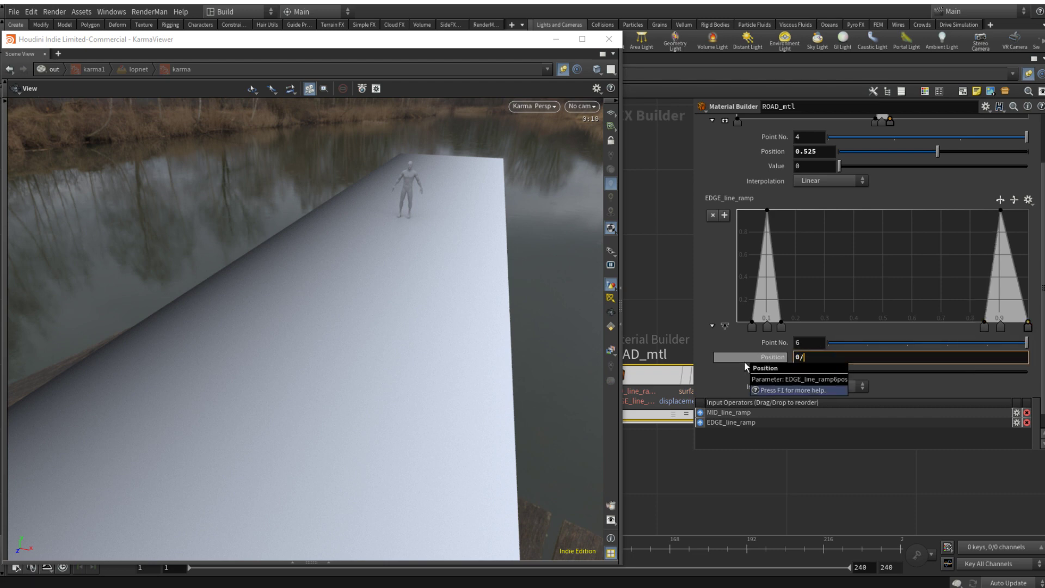
pyautogui.press('Return')
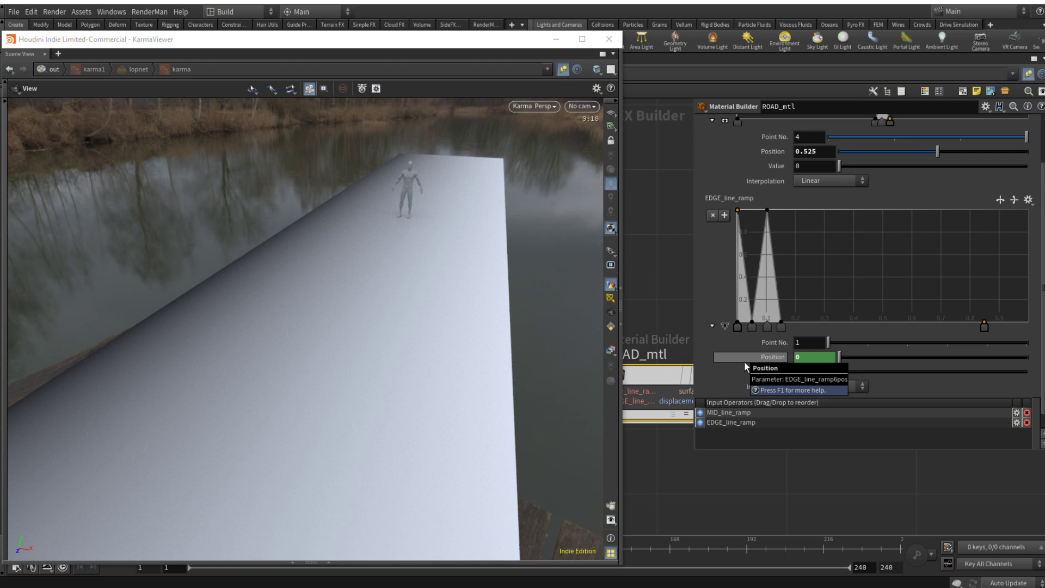
pyautogui.rightClick(785, 357)
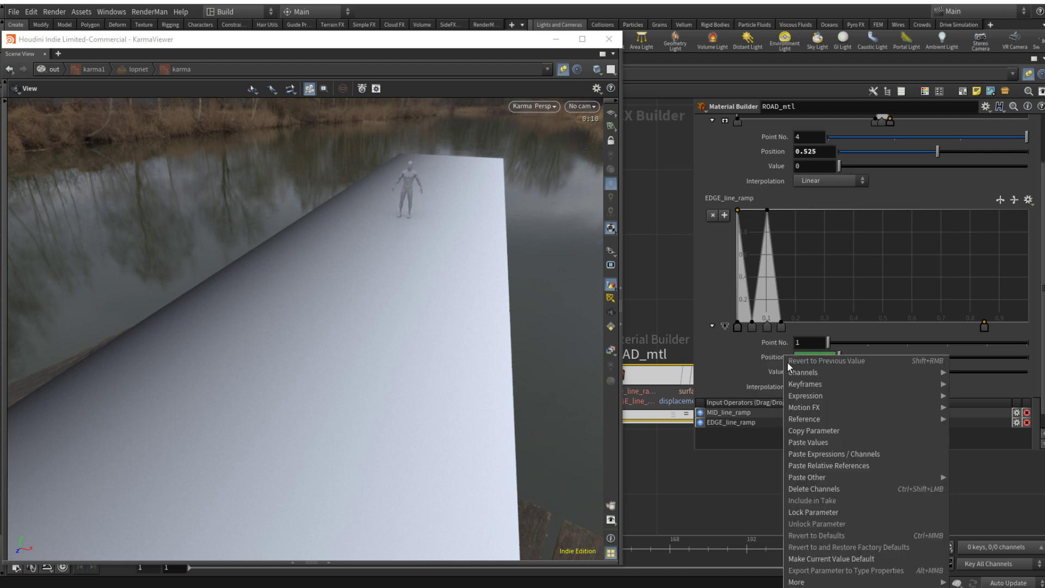
pyautogui.click(825, 489)
pyautogui.hotkey('ctrl', 'z')
pyautogui.hotkey('ctrl', 'z')
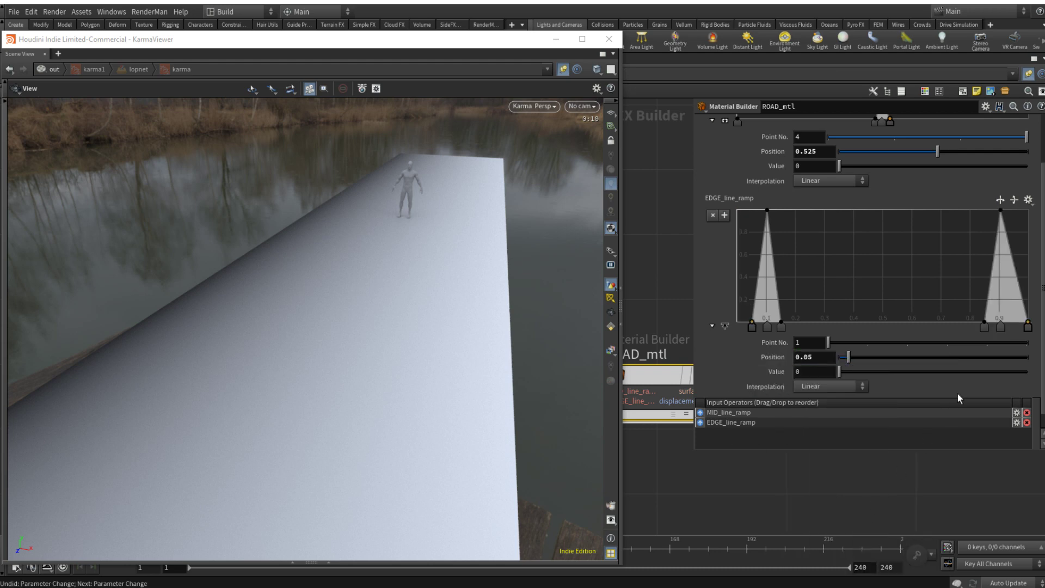
# Step: Set the position of EDGE_line_ramp's point 6 to 0.95 and go inside the ROAD_mtl material builder
pyautogui.click(1028, 326)
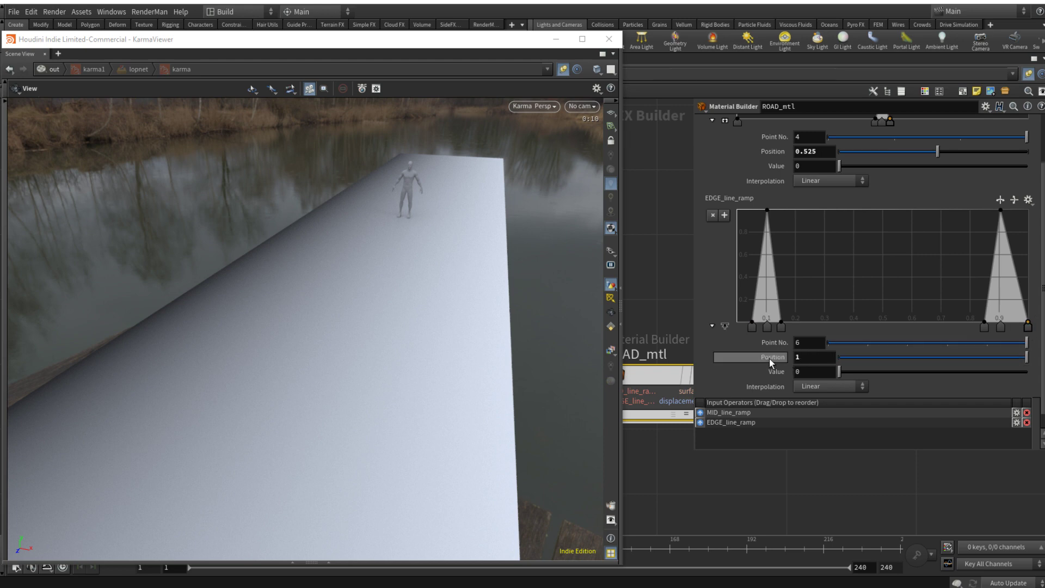
pyautogui.write('0.95')
pyautogui.press('Return')
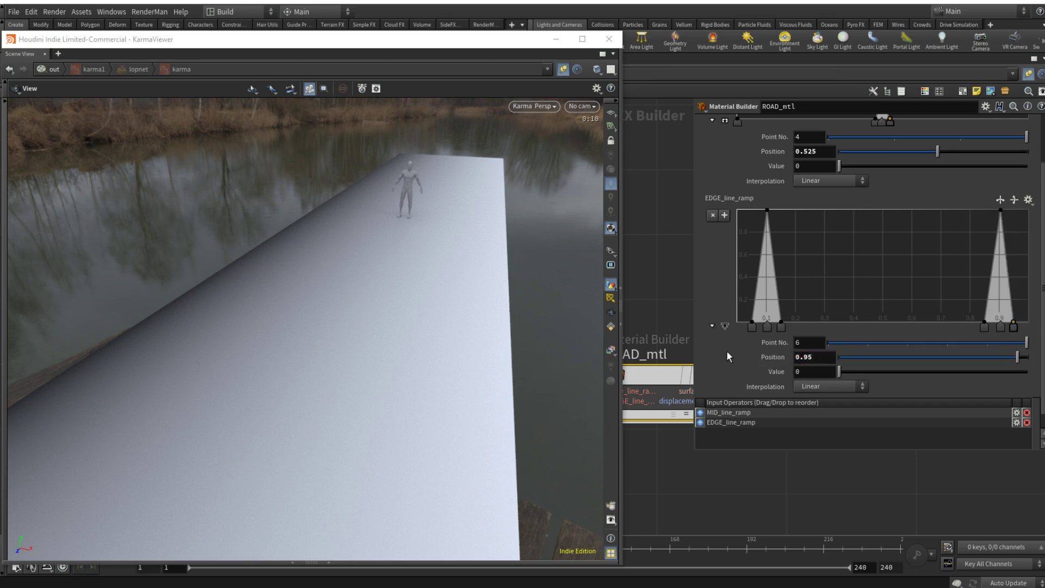
pyautogui.doubleClick(656, 371)
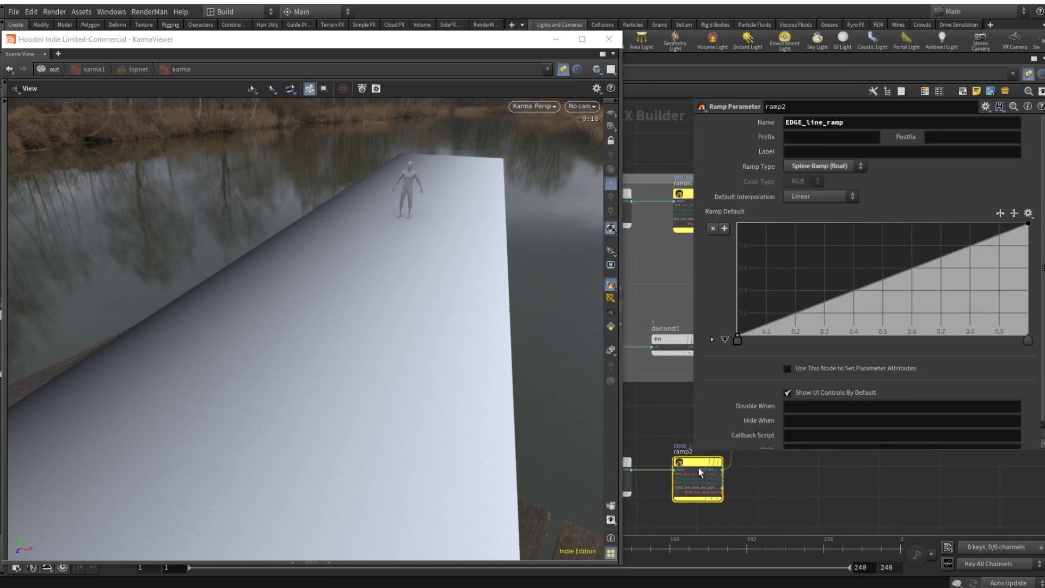
# Step: Try moving the first point of ramp2's default ramp to about 0.05, and return it to the start
pyautogui.moveTo(739, 339); pyautogui.dragTo(752, 341)
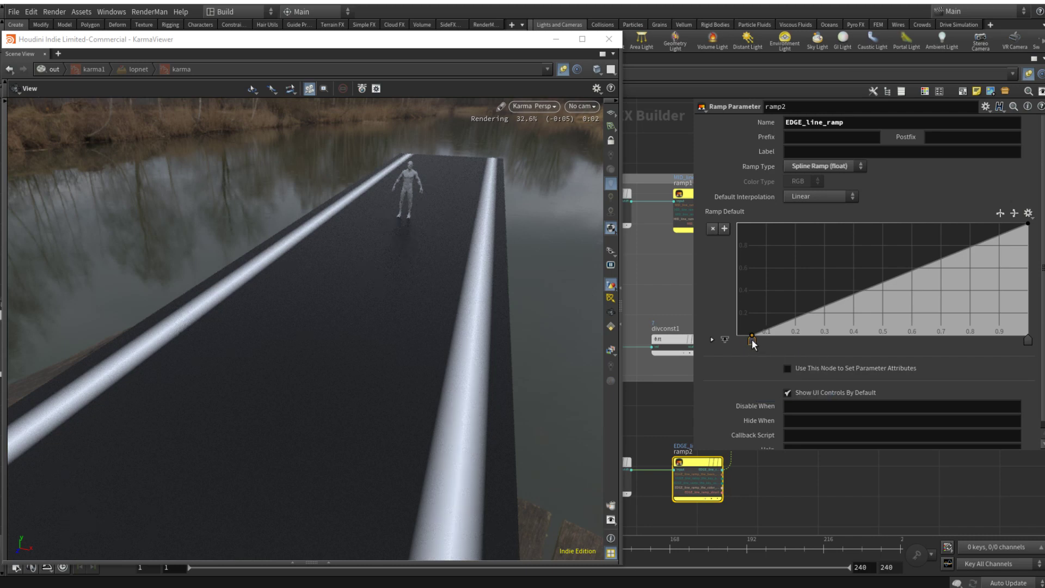
pyautogui.moveTo(750, 344); pyautogui.dragTo(733, 342)
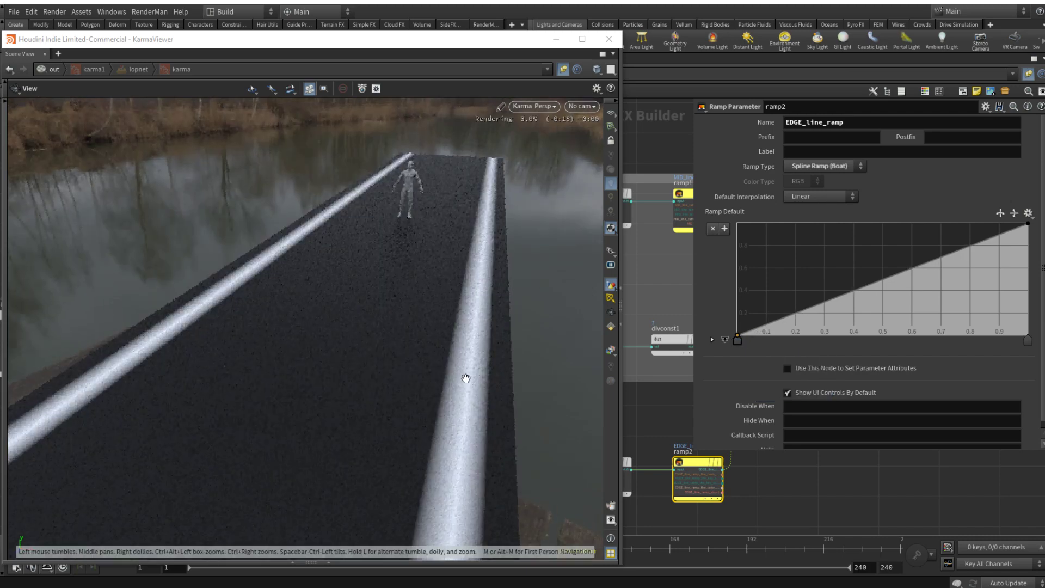
# Step: Add a Fit Range node and insert it into the output wire of the EDGE_line_ramp node
pyautogui.scroll(-3, 793, 477)
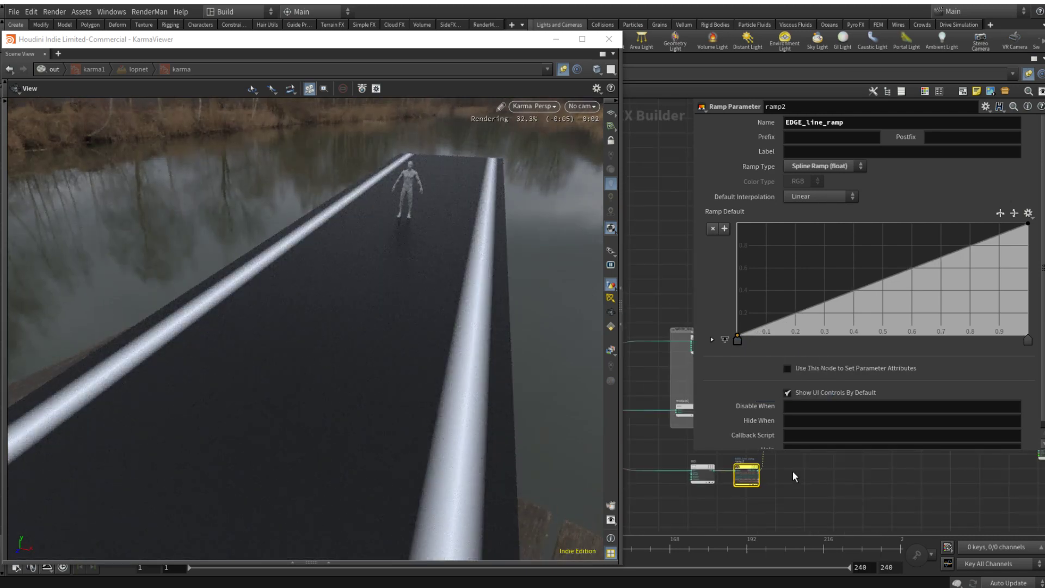
pyautogui.moveTo(793, 471); pyautogui.dragTo(708, 491, button='middle')
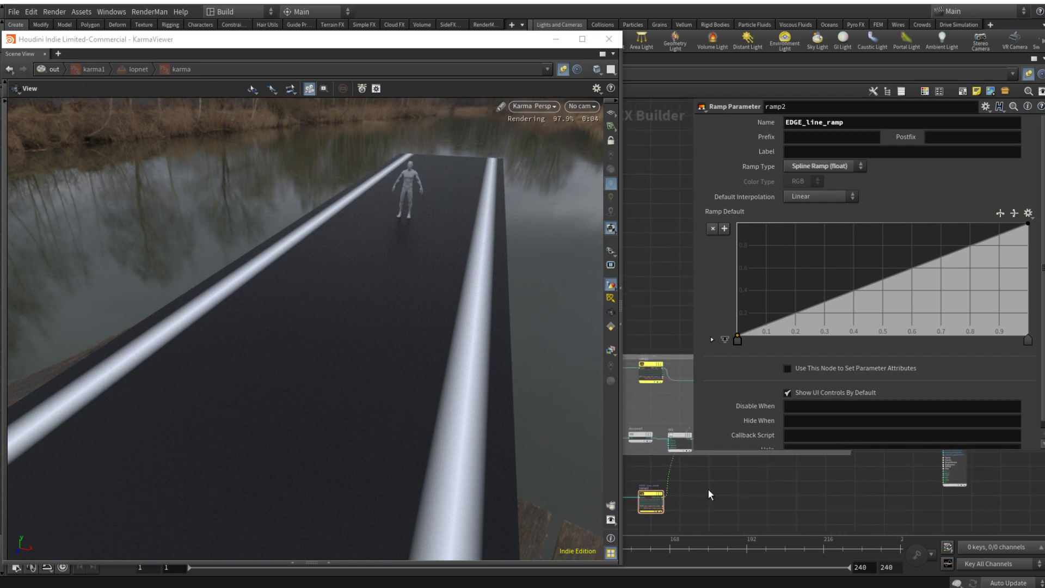
pyautogui.press('Tab')
pyautogui.write('fit')
pyautogui.press('Return')
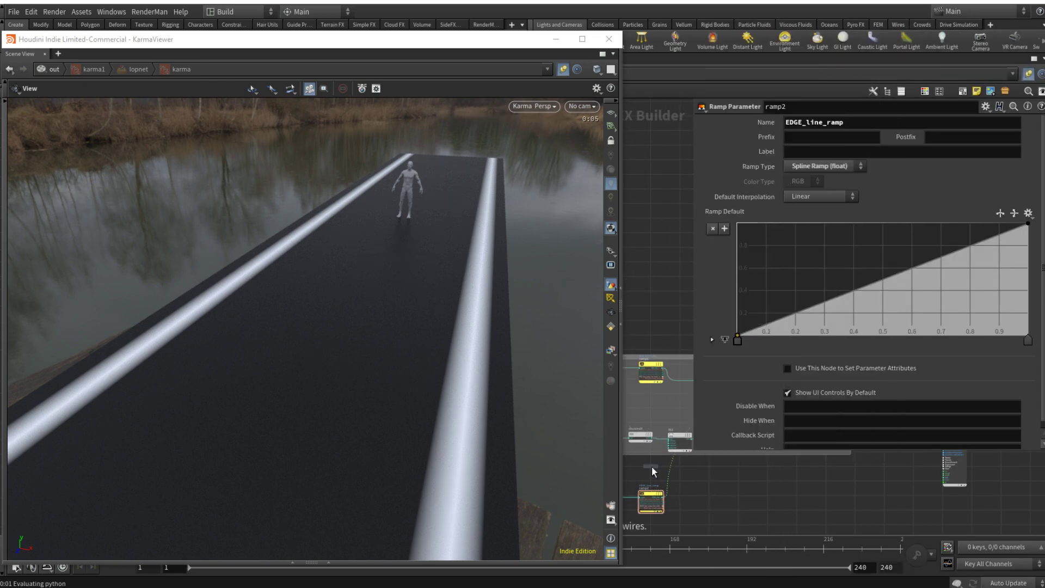
pyautogui.click(673, 469)
pyautogui.moveTo(698, 470); pyautogui.dragTo(733, 493)
# Step: Narrow and sharpen the edge lines by setting the new Fit Range's Source Min to about 0.871 and Source Max to about 0.894
pyautogui.click(960, 137)
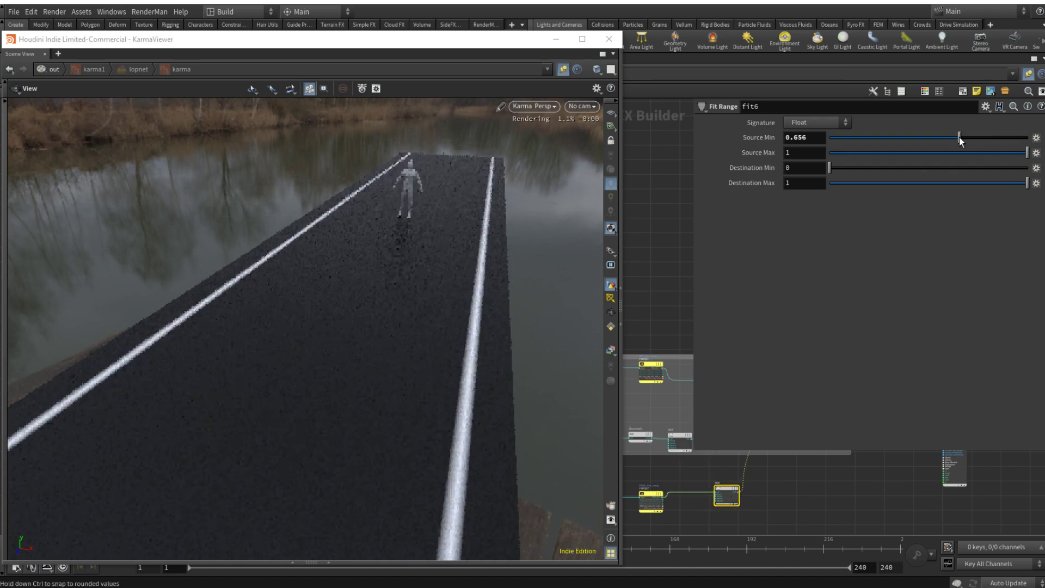
pyautogui.moveTo(959, 137); pyautogui.dragTo(976, 138)
pyautogui.click(981, 152)
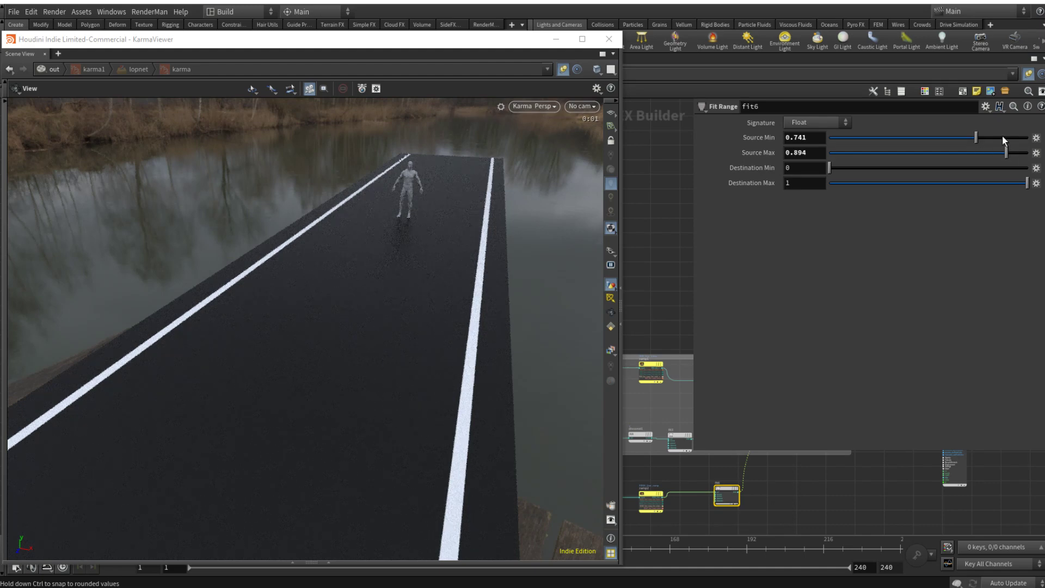
pyautogui.click(1003, 138)
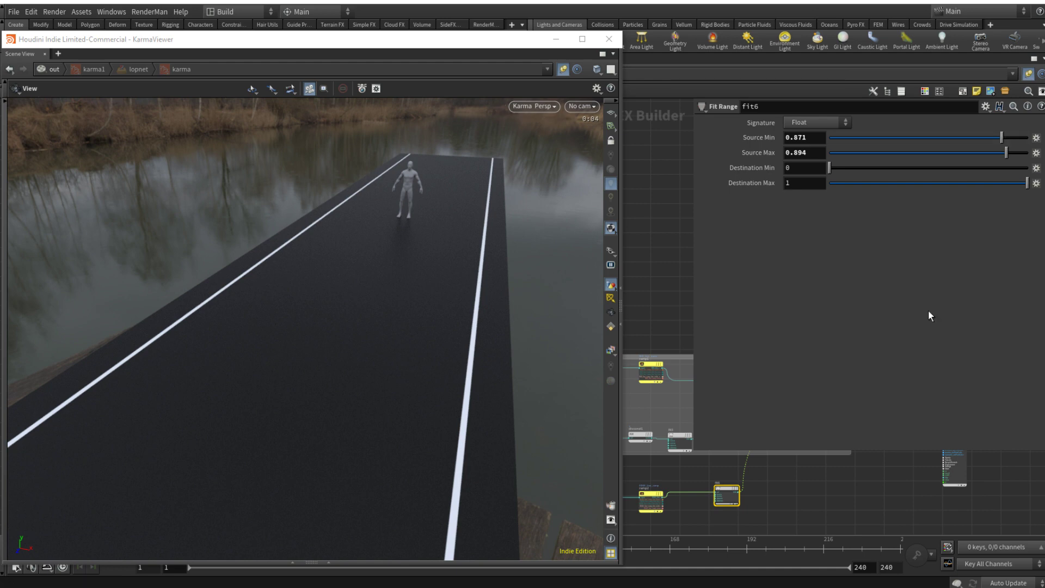
pyautogui.click(818, 504)
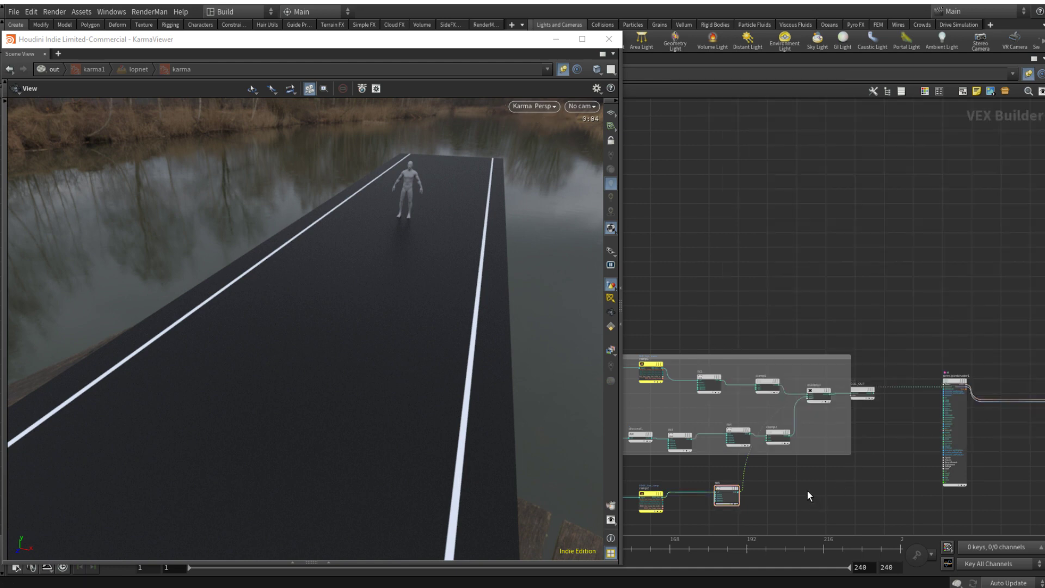
# Step: Insert a Clamp node into the wire leaving the edge line's Fit Range node
pyautogui.press('Tab')
pyautogui.press('Escape')
pyautogui.scroll(1, 793, 472)
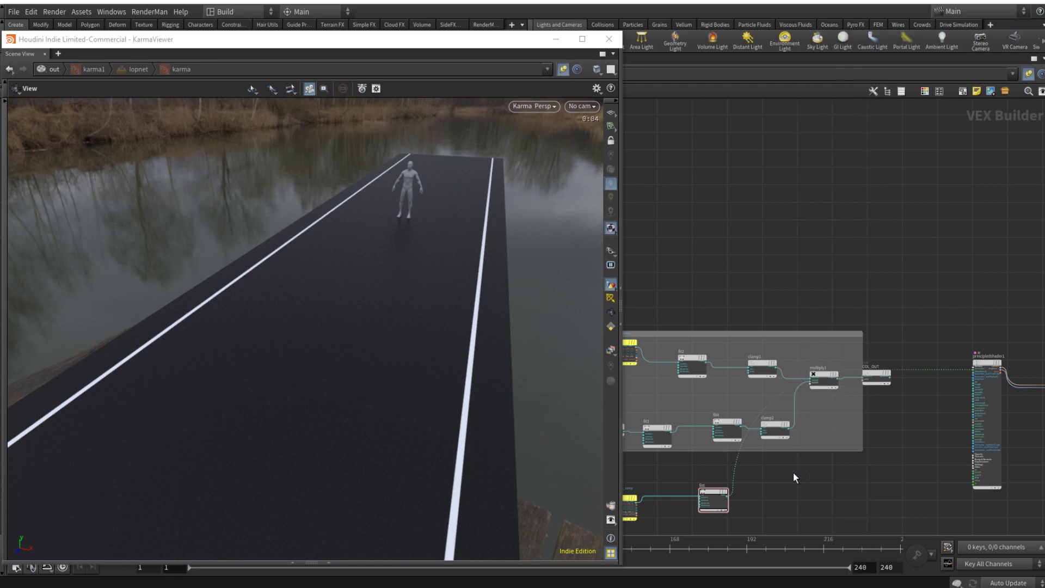
pyautogui.click(738, 468)
pyautogui.moveTo(762, 468); pyautogui.dragTo(789, 497)
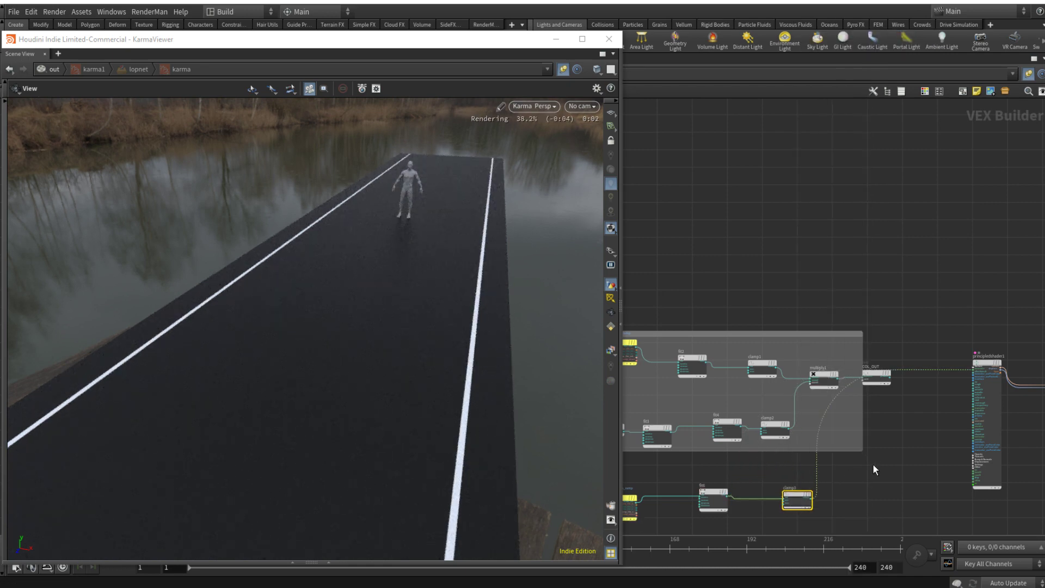
# Step: Add a Color Correction node just above the edge line's Clamp node
pyautogui.press('Tab')
pyautogui.write('col')
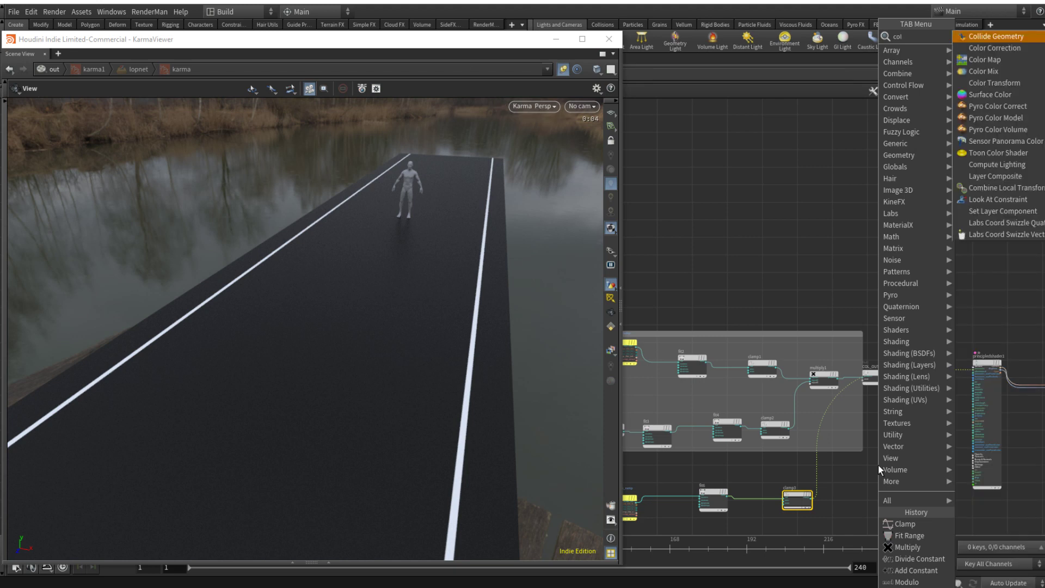
pyautogui.press('Return')
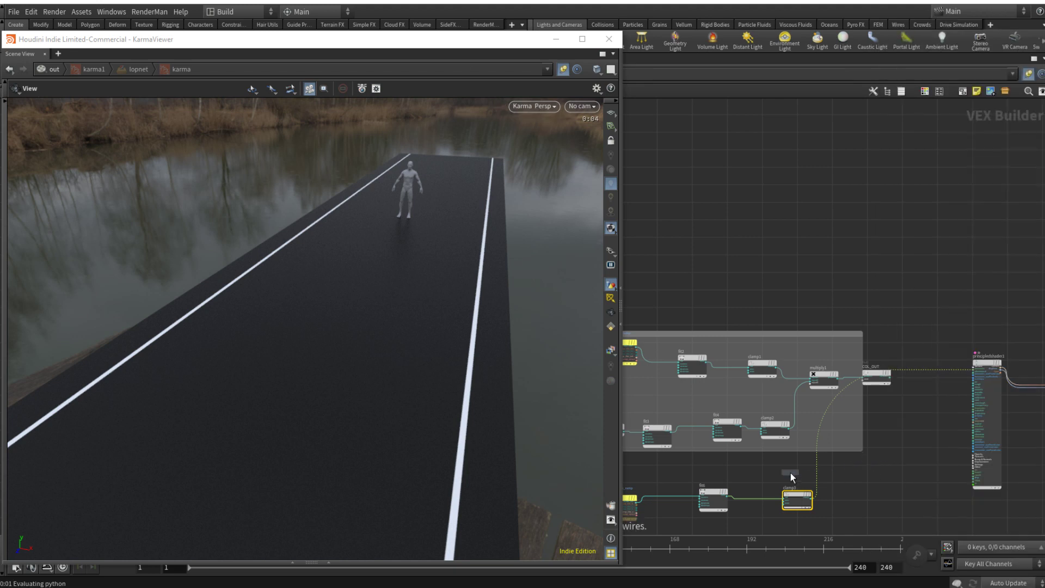
pyautogui.click(791, 466)
# Step: Insert a Multiply node after the edge line's Clamp and connect the Color Correction output to its second input
pyautogui.press('Tab')
pyautogui.write('mul')
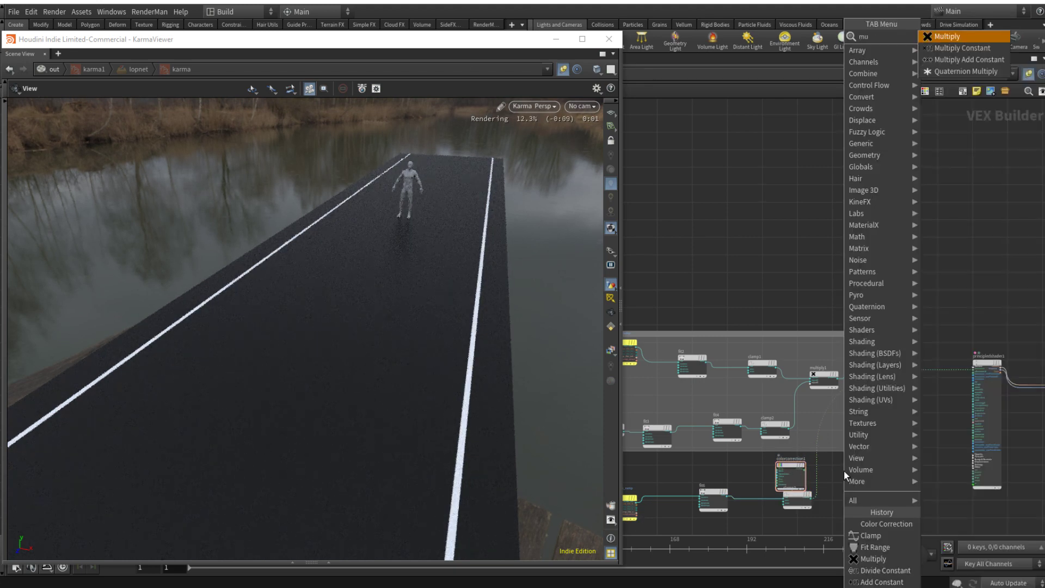
pyautogui.press('Return')
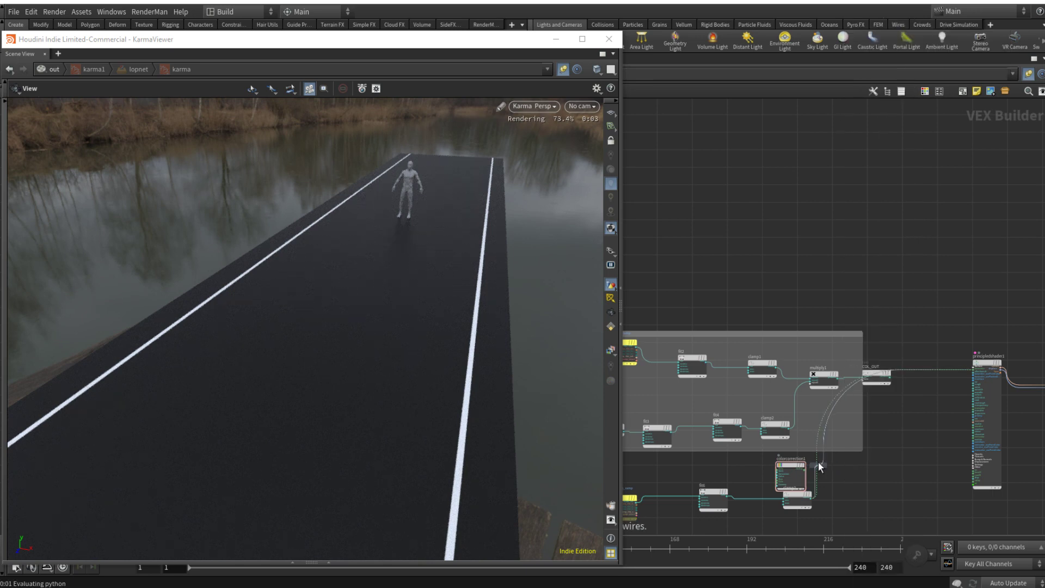
pyautogui.click(860, 490)
pyautogui.scroll(3, 815, 460)
pyautogui.click(789, 471)
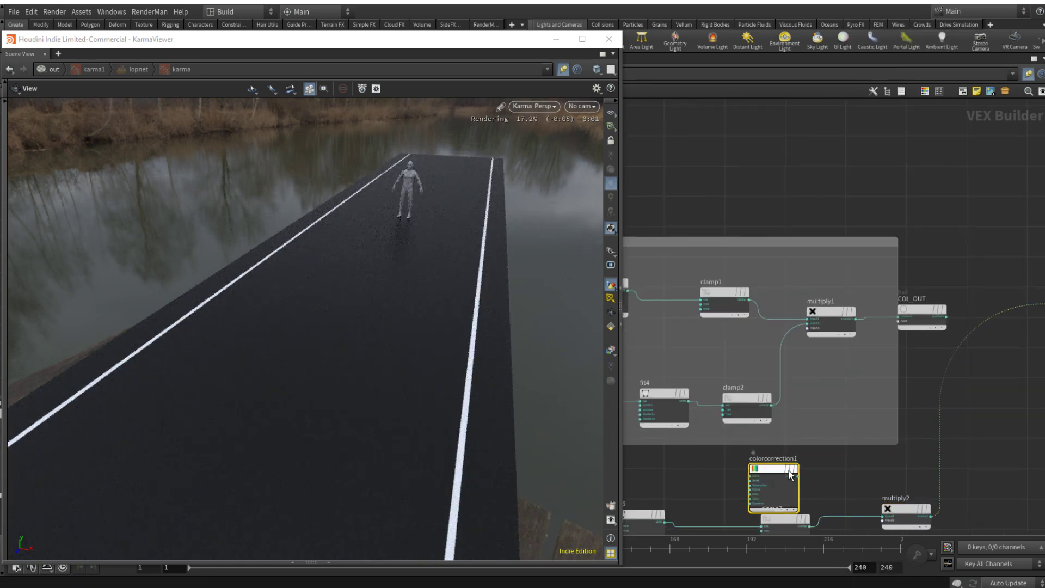
pyautogui.moveTo(799, 476); pyautogui.dragTo(879, 458)
# Step: Set the Color Correction node's Color In to a yellow-orange of about 1, 0.644, 0.08
pyautogui.press('p')
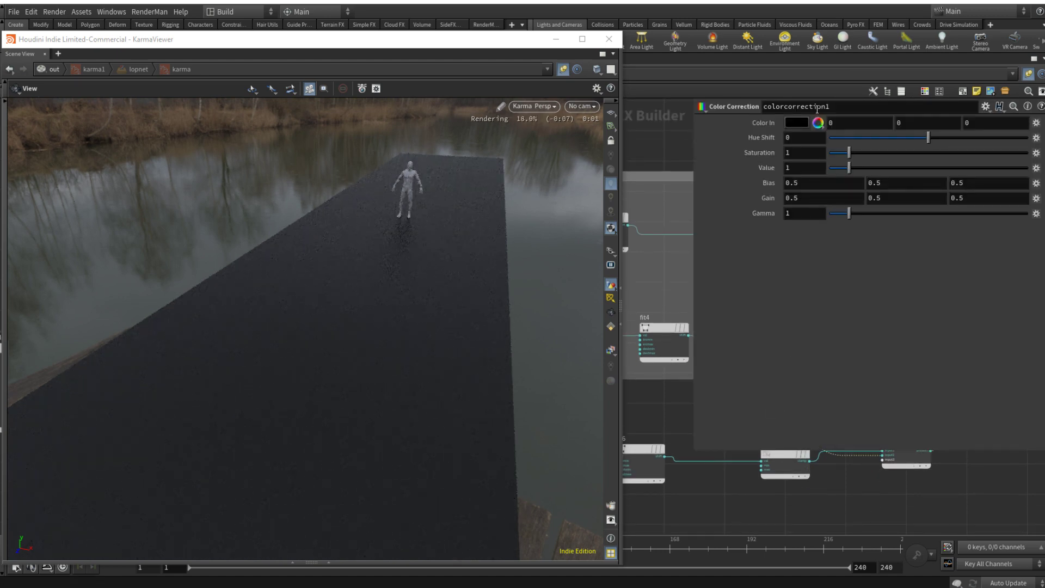
pyautogui.click(802, 126)
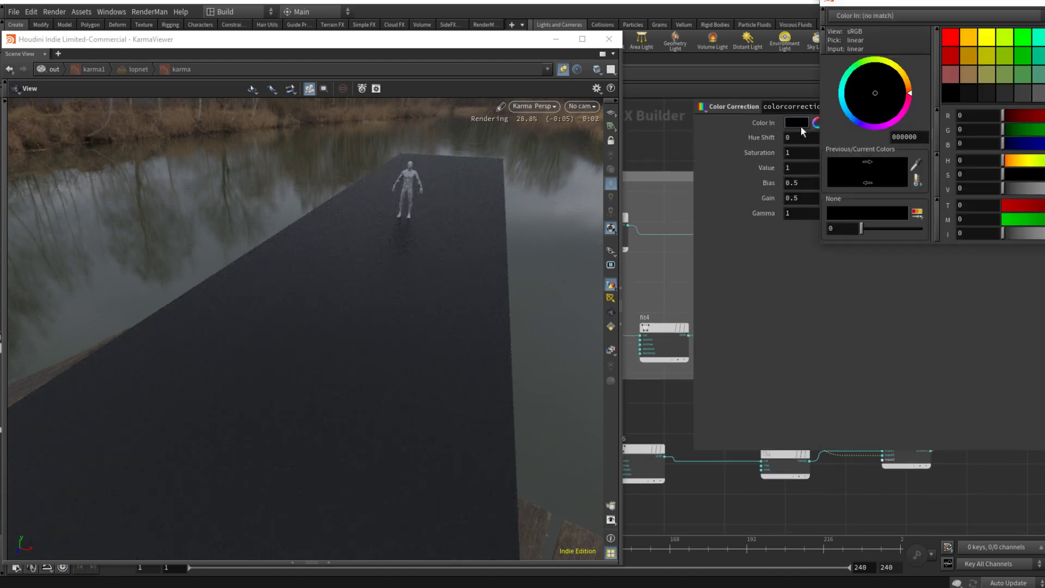
pyautogui.click(973, 37)
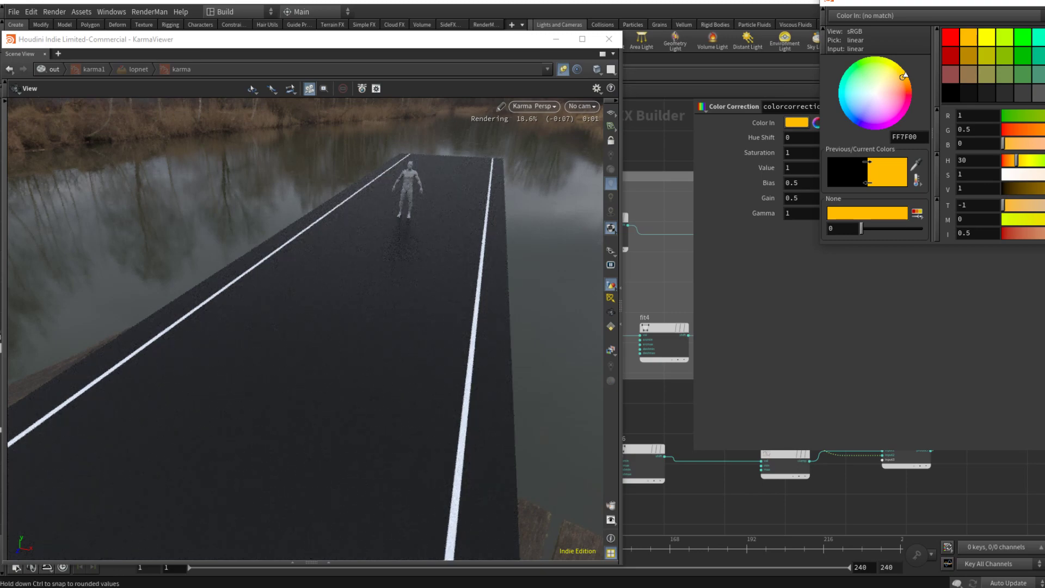
pyautogui.moveTo(904, 75); pyautogui.dragTo(903, 71)
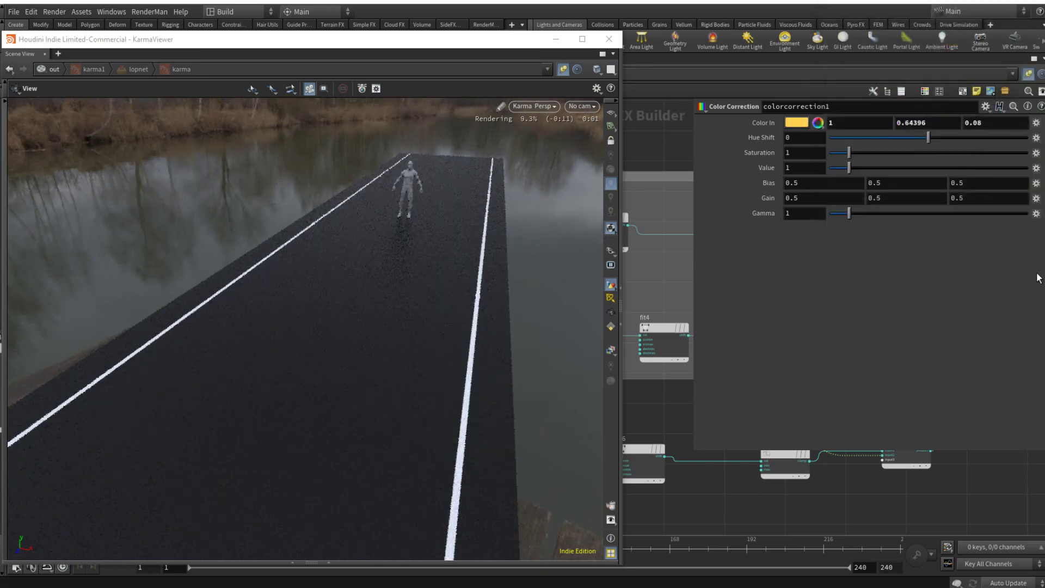
pyautogui.press('p')
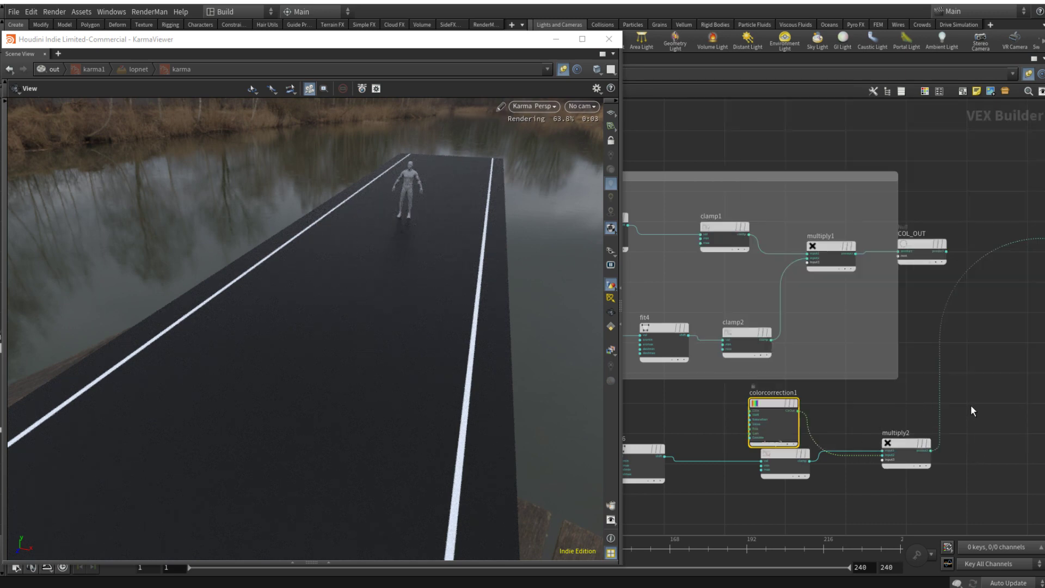
# Step: Connect the Color Correction output to input1 of multiply2, replacing the clamp3 connection
pyautogui.scroll(-1, 972, 404)
pyautogui.moveTo(924, 440); pyautogui.dragTo(789, 439, button='middle')
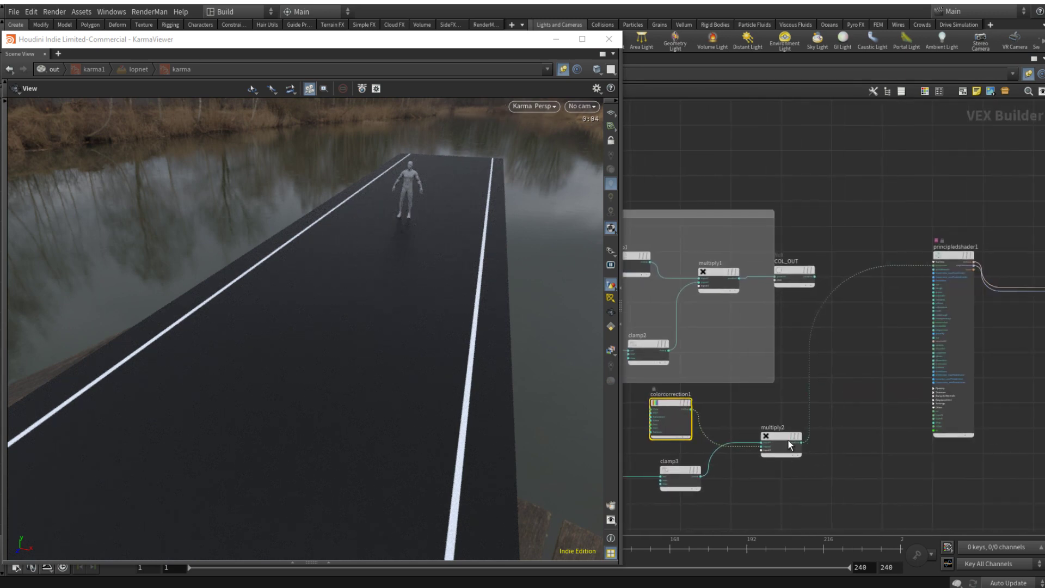
pyautogui.scroll(4, 735, 436)
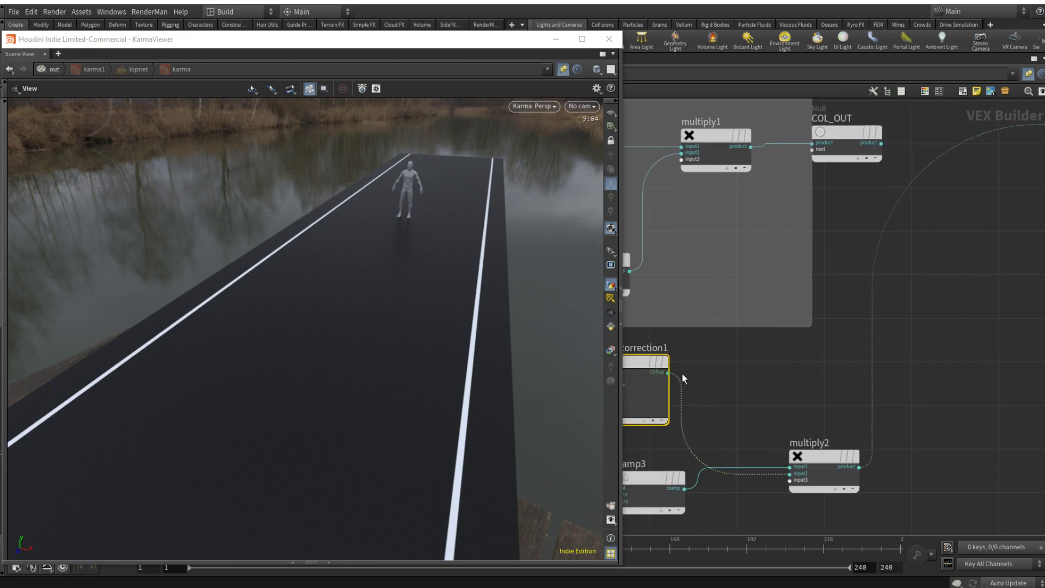
pyautogui.moveTo(670, 376); pyautogui.dragTo(790, 466)
pyautogui.moveTo(770, 436); pyautogui.dragTo(822, 416, button='middle')
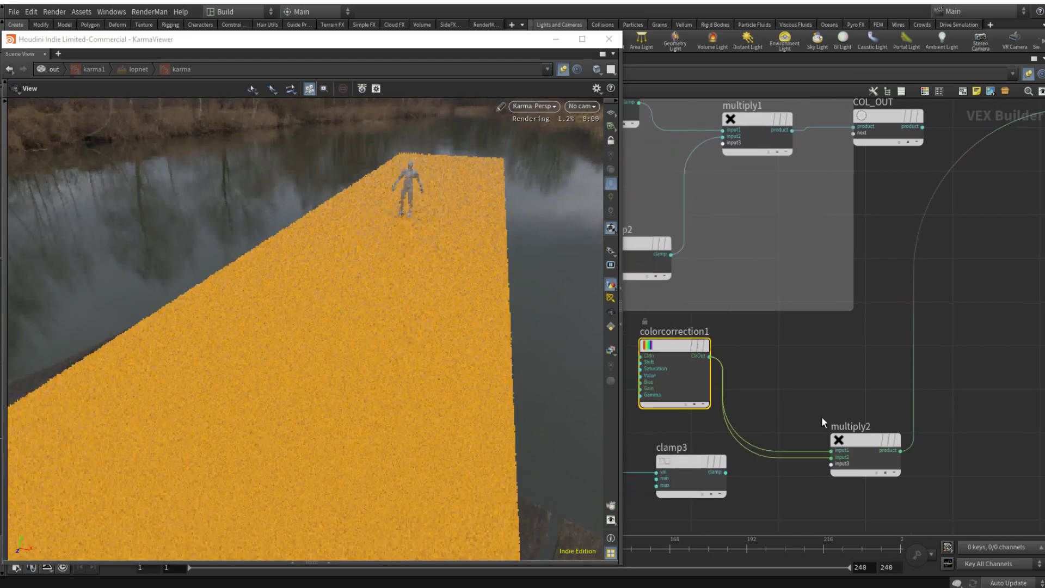
# Step: Cut the Color Correction wire into multiply2's input2 and connect the clamp3 output there instead
pyautogui.press('y')
pyautogui.moveTo(818, 454); pyautogui.dragTo(818, 469)
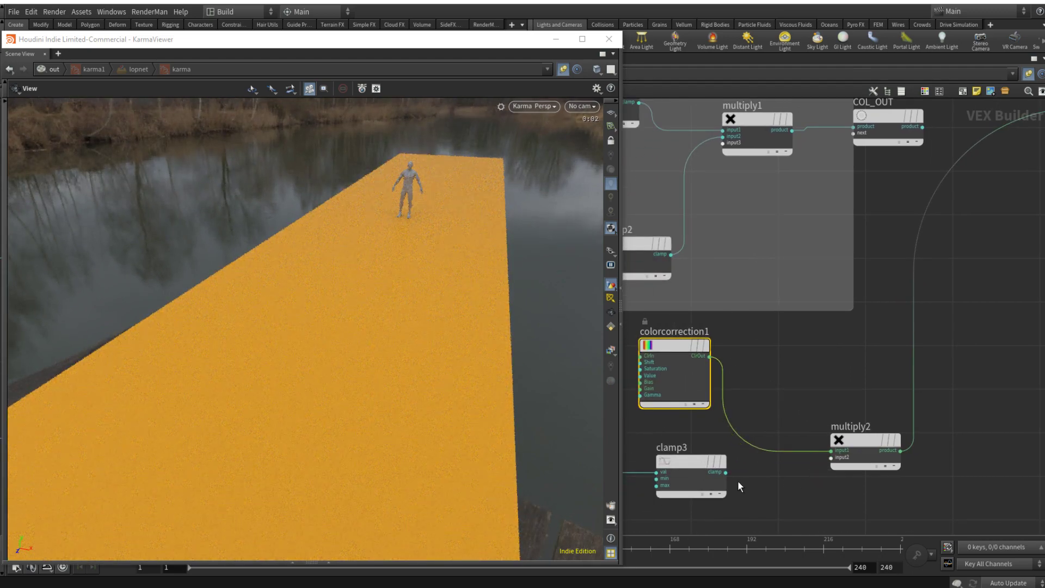
pyautogui.moveTo(727, 473); pyautogui.dragTo(832, 457)
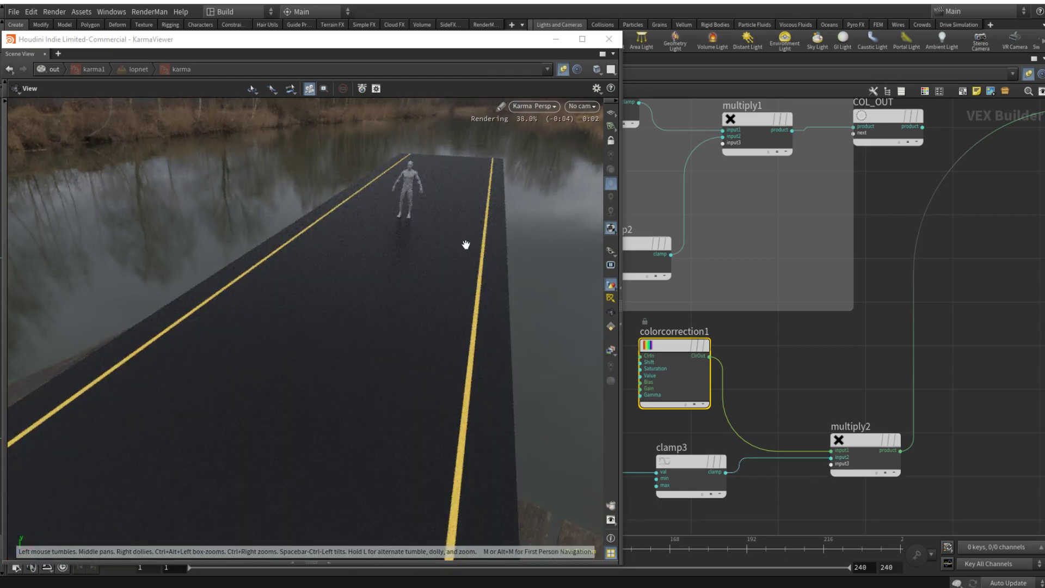
pyautogui.scroll(-5, 1014, 301)
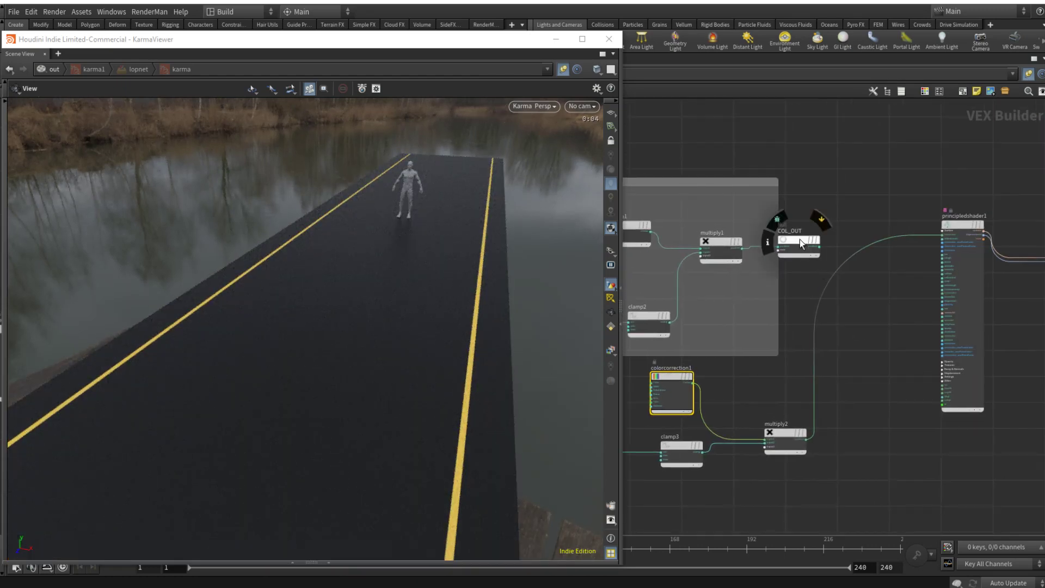
# Step: Insert a Maximum node between multiply1 and COL_OUT and connect the multiply2 output to its second input
pyautogui.moveTo(871, 195); pyautogui.dragTo(899, 172)
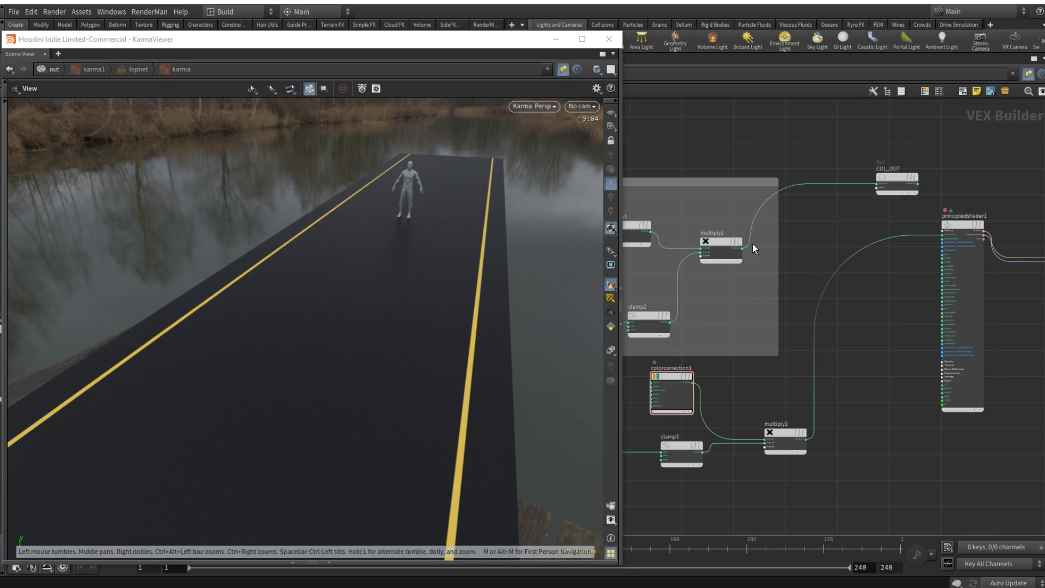
pyautogui.press('Tab')
pyautogui.write('max')
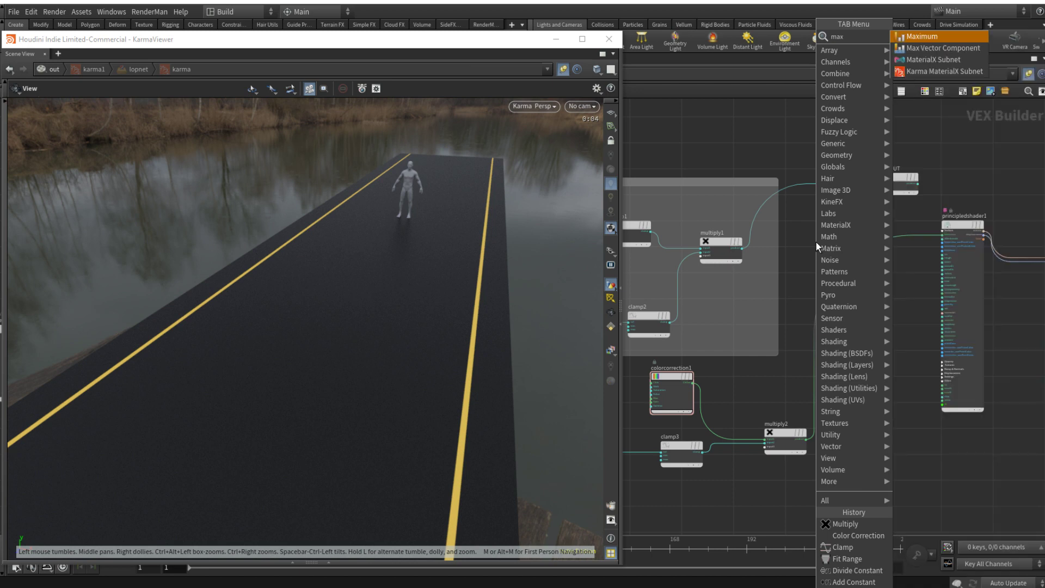
pyautogui.press('Return')
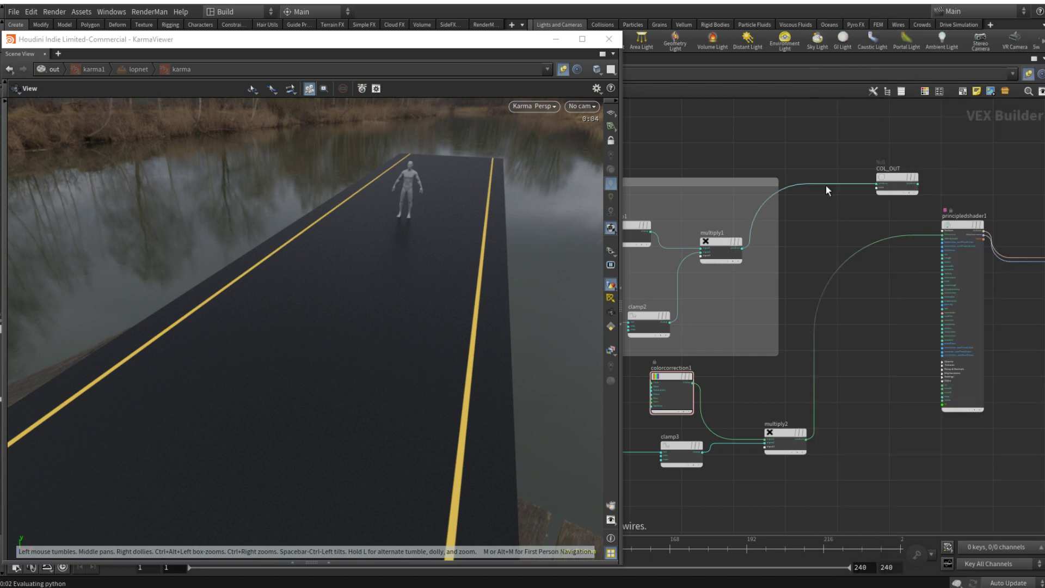
pyautogui.click(825, 186)
pyautogui.moveTo(813, 438); pyautogui.dragTo(802, 198)
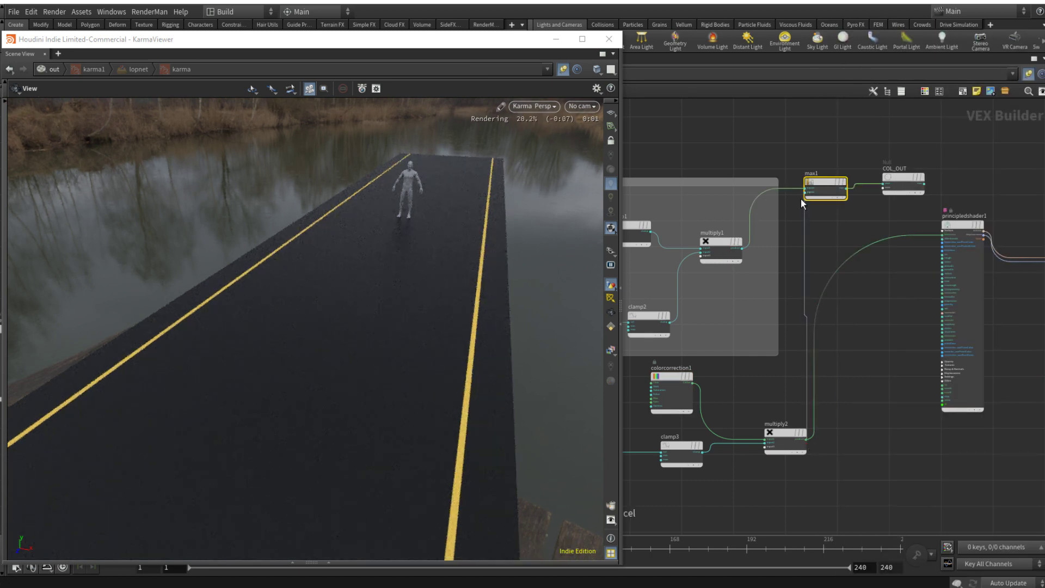
# Step: Connect COL_OUT, multiply1 and multiply2 one at a time to the principled shader's base color to compare the renders
pyautogui.moveTo(927, 187); pyautogui.dragTo(944, 234)
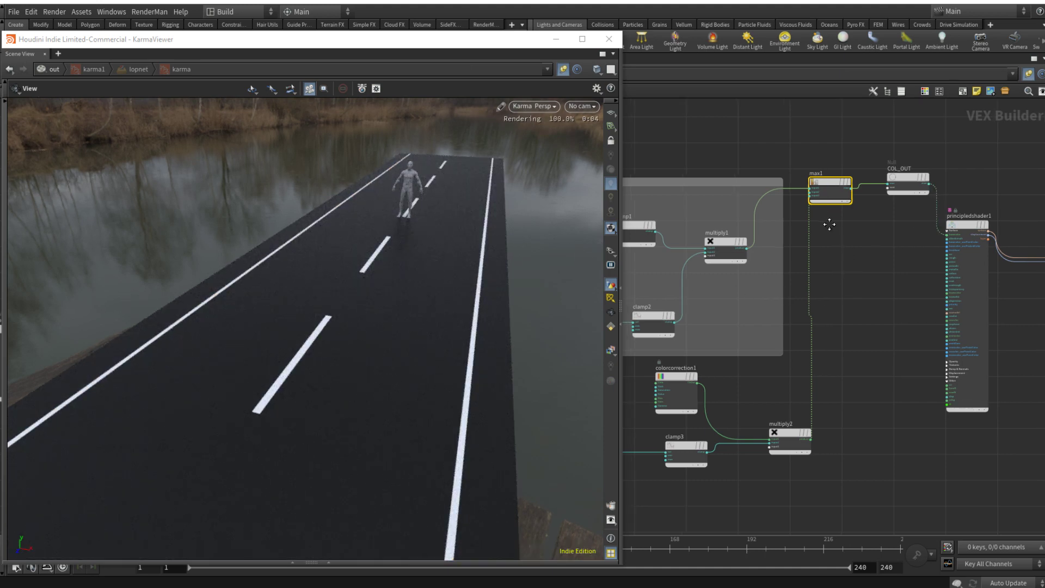
pyautogui.moveTo(821, 222); pyautogui.dragTo(881, 237, button='middle')
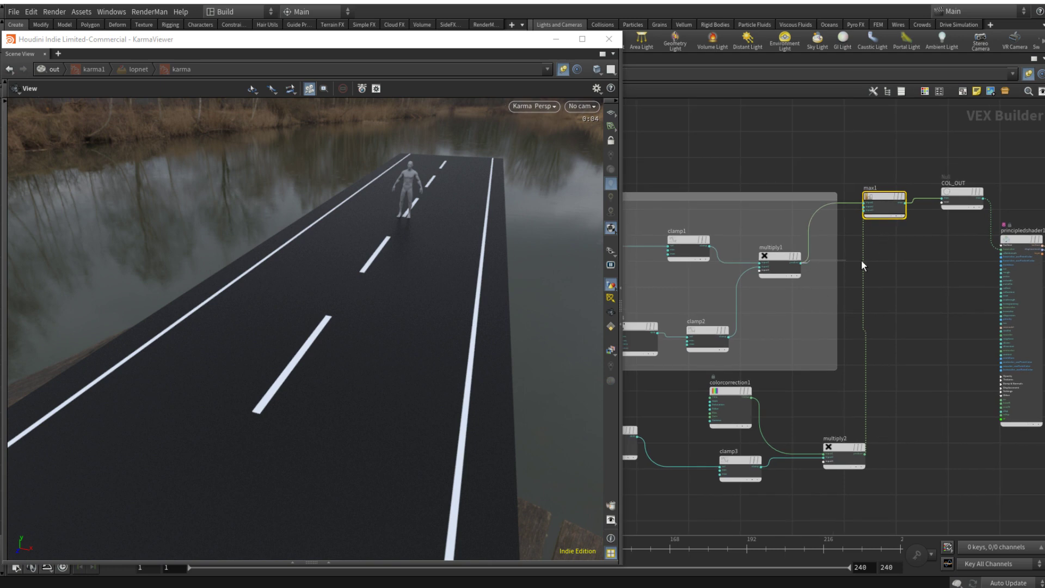
pyautogui.moveTo(862, 264); pyautogui.dragTo(1002, 249)
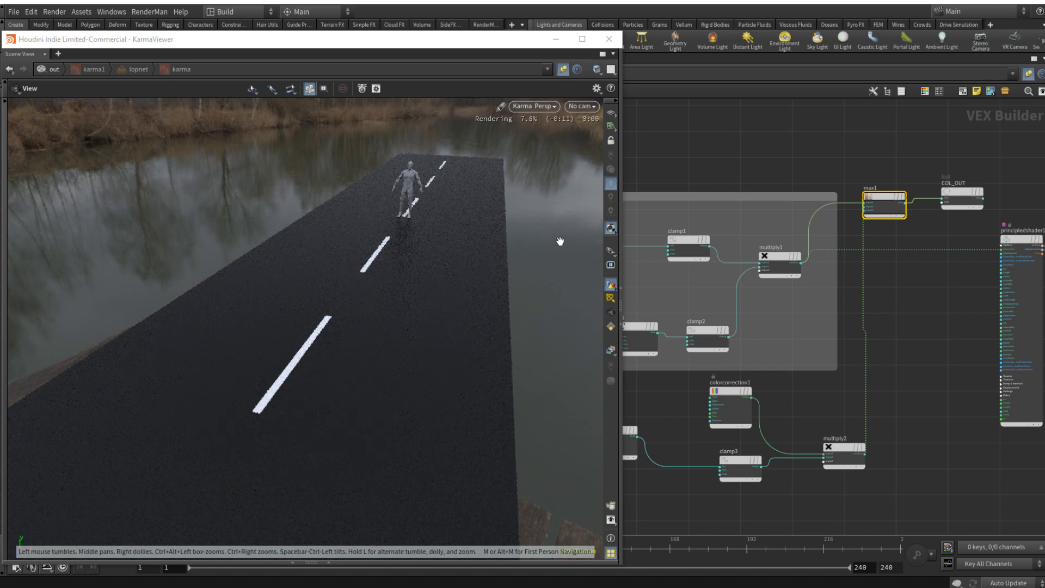
pyautogui.moveTo(866, 456); pyautogui.dragTo(986, 250)
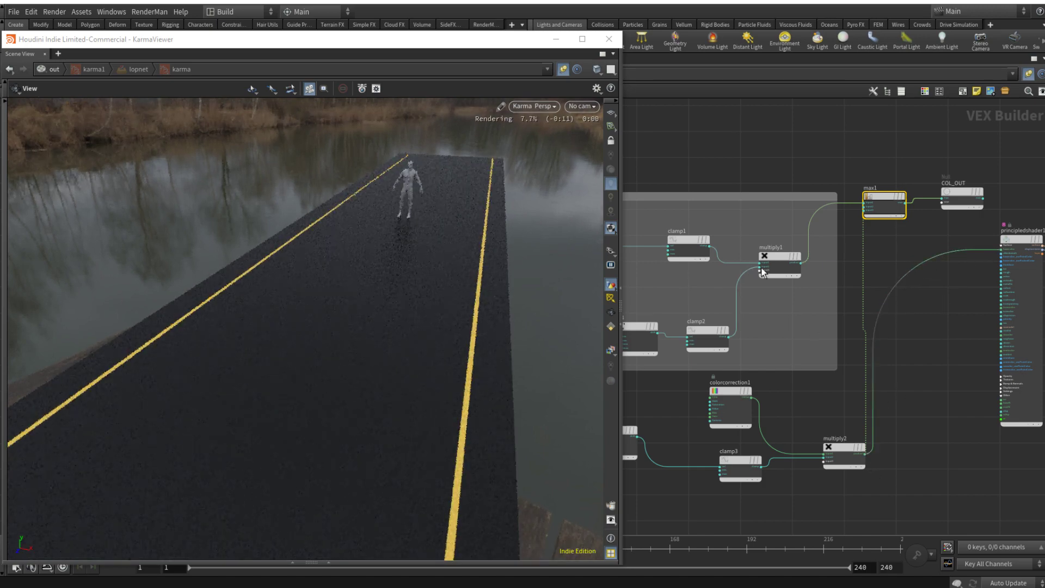
# Step: Duplicate the edge line's Color Correction and Multiply nodes and place the copies above the middle line's network box
pyautogui.scroll(3, 888, 250)
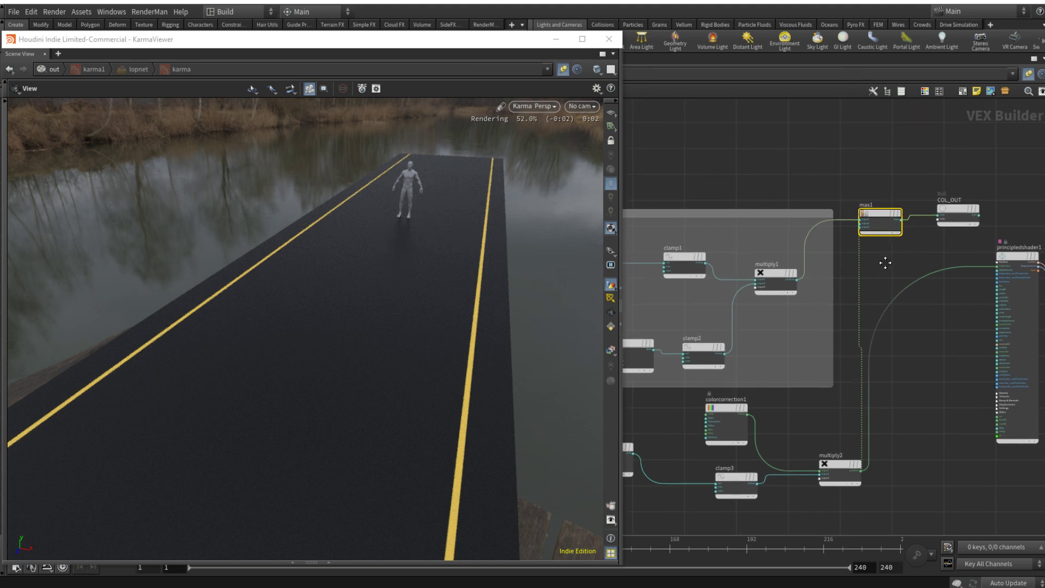
pyautogui.scroll(-4, 860, 268)
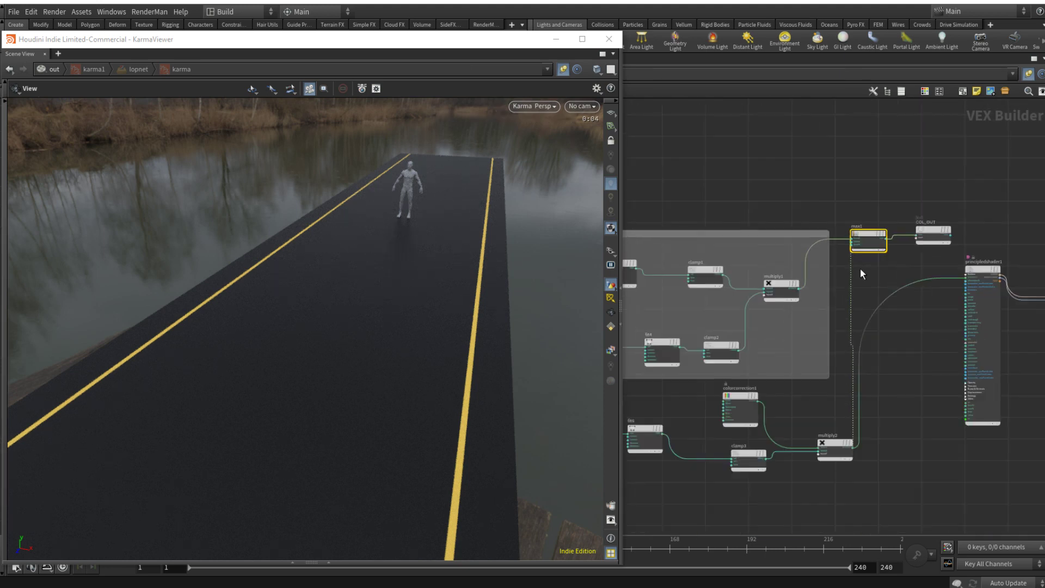
pyautogui.moveTo(861, 268); pyautogui.dragTo(883, 283, button='middle')
pyautogui.click(755, 172)
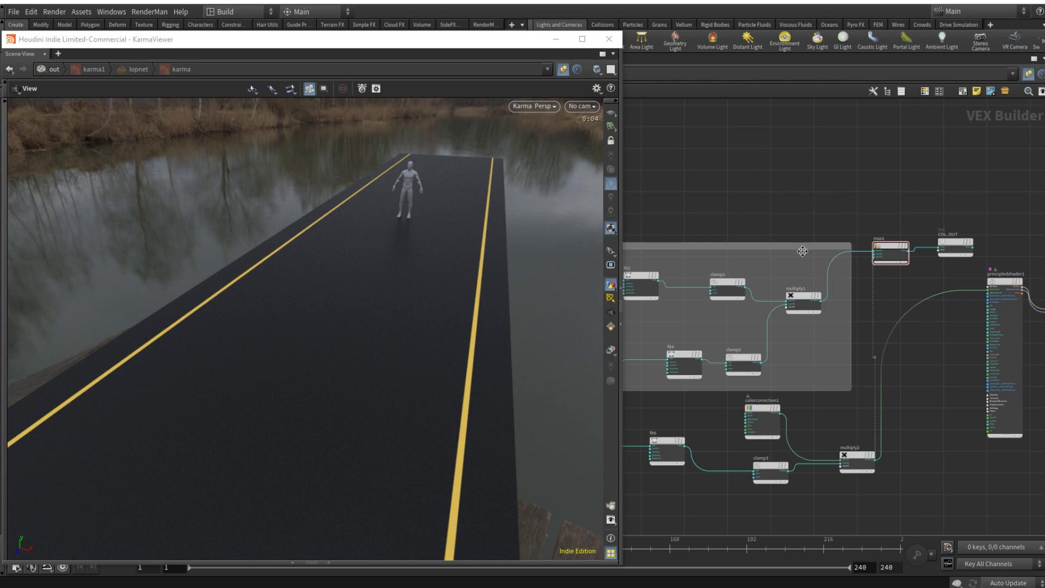
pyautogui.click(861, 454)
pyautogui.keyDown('shift'); pyautogui.click(764, 409); pyautogui.keyUp('shift')
pyautogui.keyDown('alt'); pyautogui.moveTo(763, 408); pyautogui.dragTo(745, 131); pyautogui.keyUp('alt')
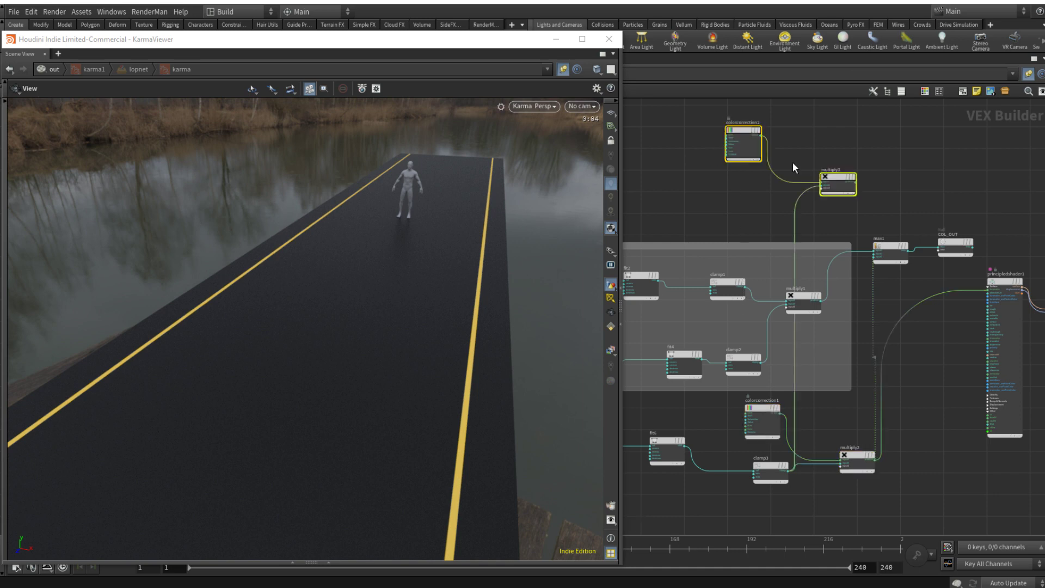
# Step: Set the duplicated Color Correction node's Color In to a near-white of 0.956, 0.956, 0.956
pyautogui.click(927, 168)
pyautogui.scroll(4, 927, 168)
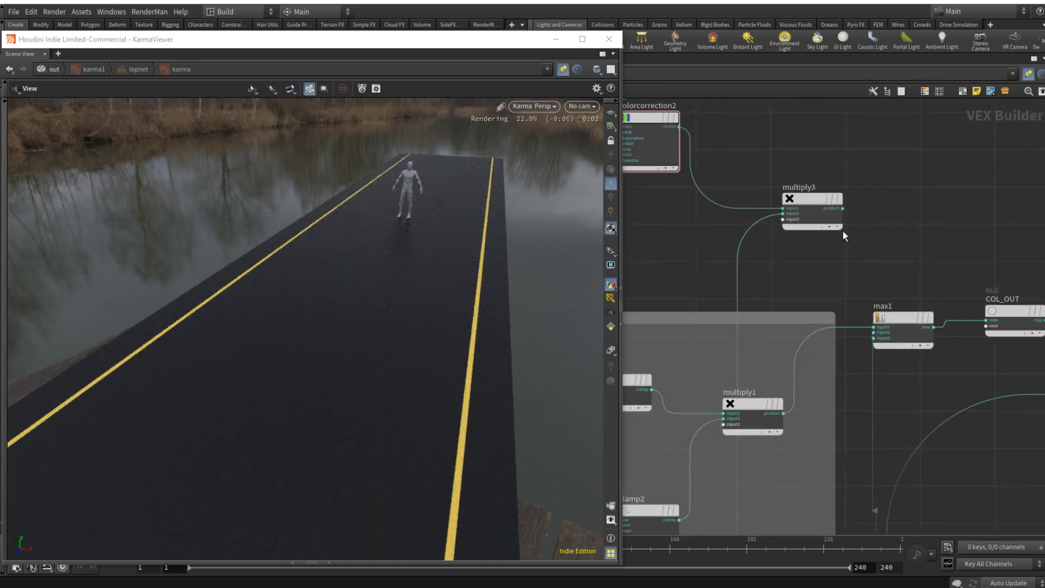
pyautogui.click(650, 118)
pyautogui.press('p')
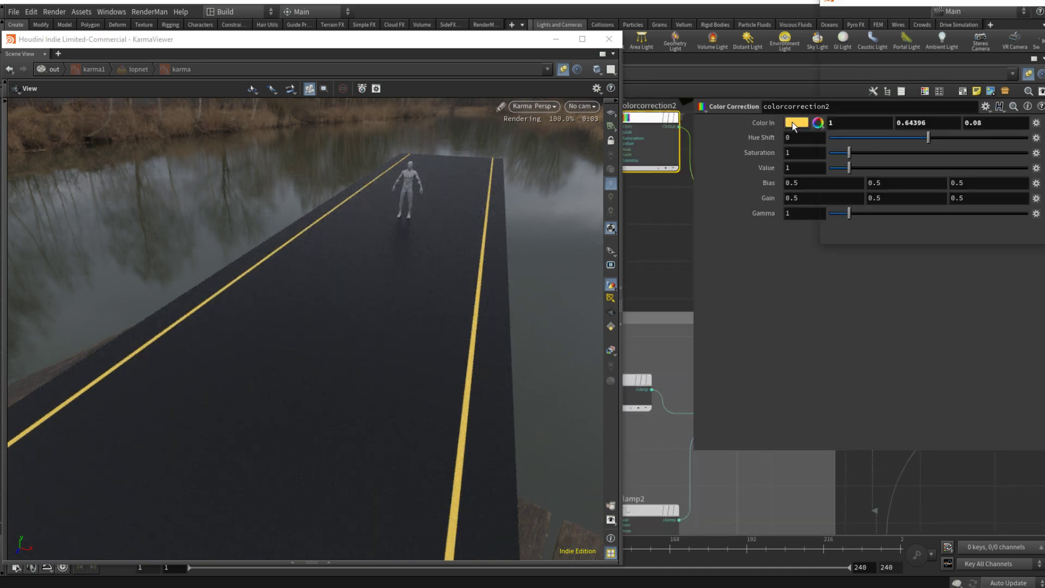
pyautogui.click(793, 122)
pyautogui.click(1044, 93)
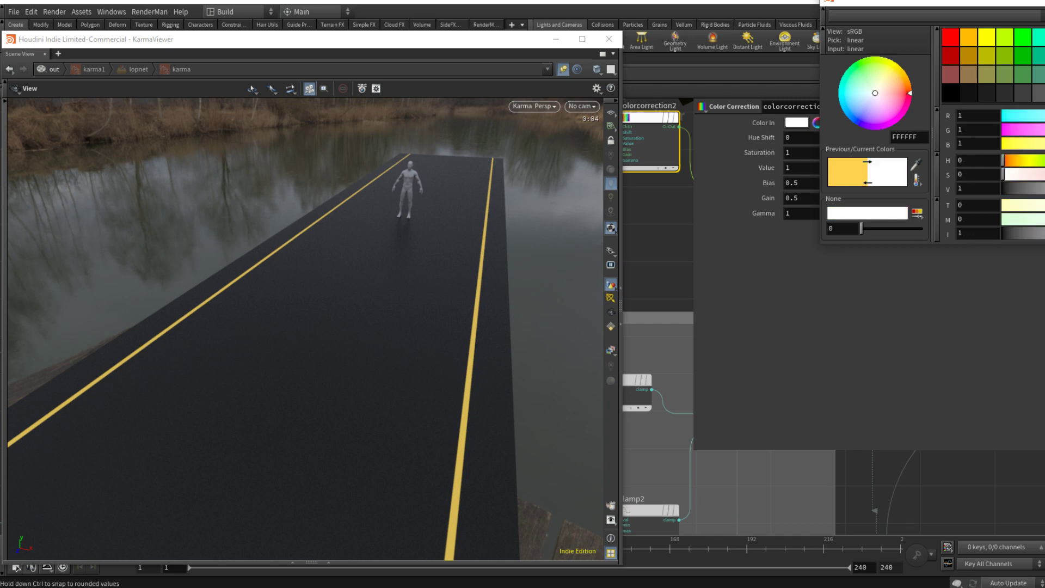
pyautogui.moveTo(1044, 189); pyautogui.dragTo(1043, 188)
pyautogui.click(1044, 1)
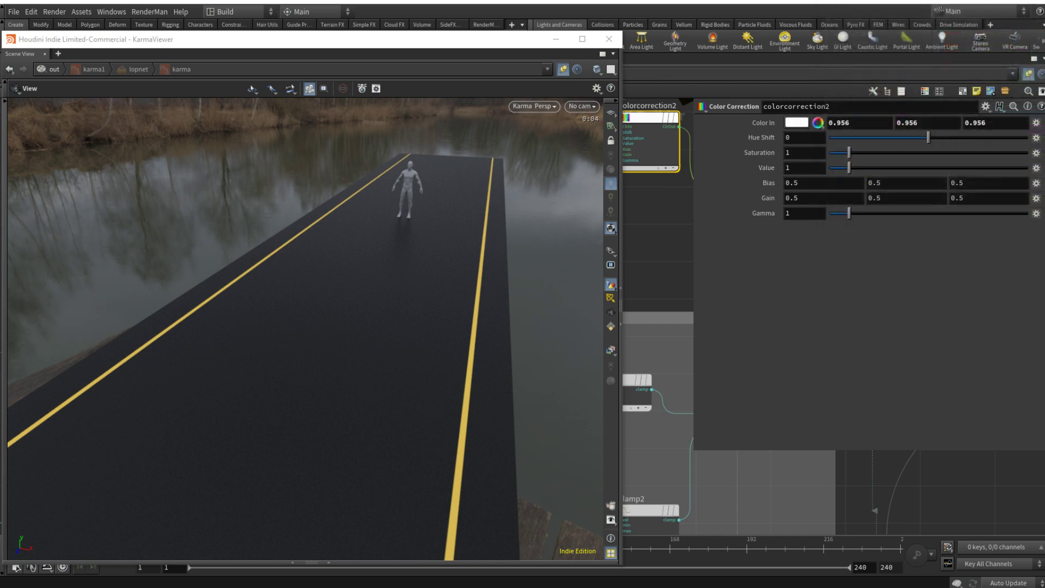
pyautogui.press('p')
# Step: Connect multiply1 to multiply3's input2 and the multiply3 output to max1's first input, replacing multiply1 there
pyautogui.moveTo(702, 215); pyautogui.dragTo(750, 234, button='middle')
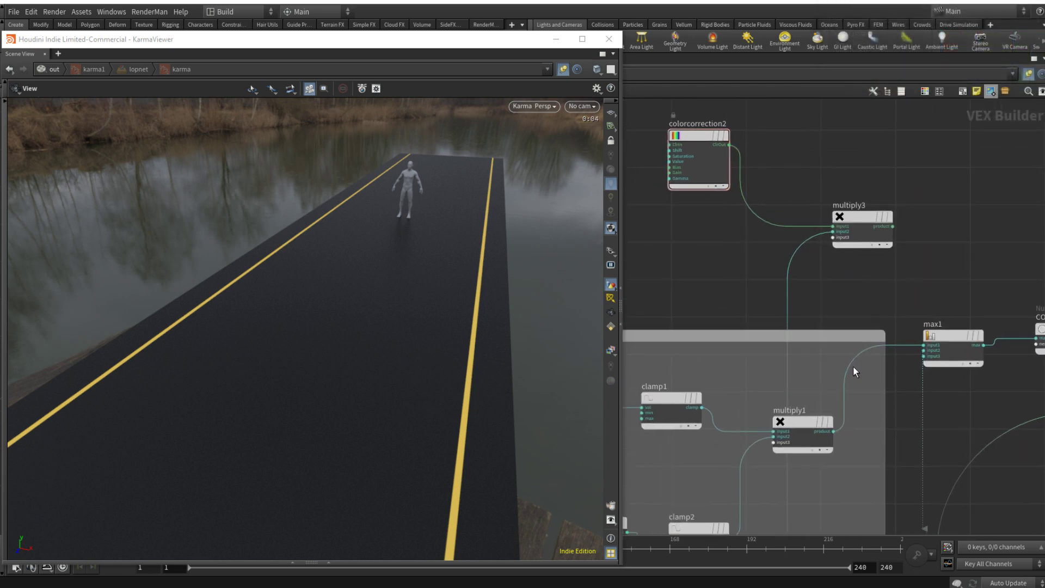
pyautogui.moveTo(835, 433); pyautogui.dragTo(833, 231)
pyautogui.moveTo(953, 277); pyautogui.dragTo(776, 268, button='middle')
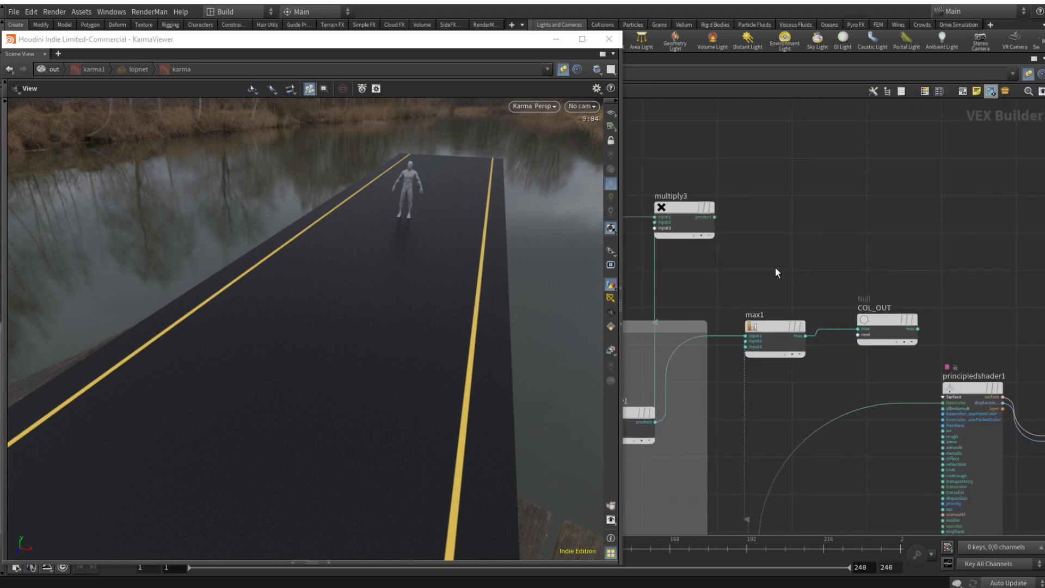
pyautogui.scroll(-4, 855, 444)
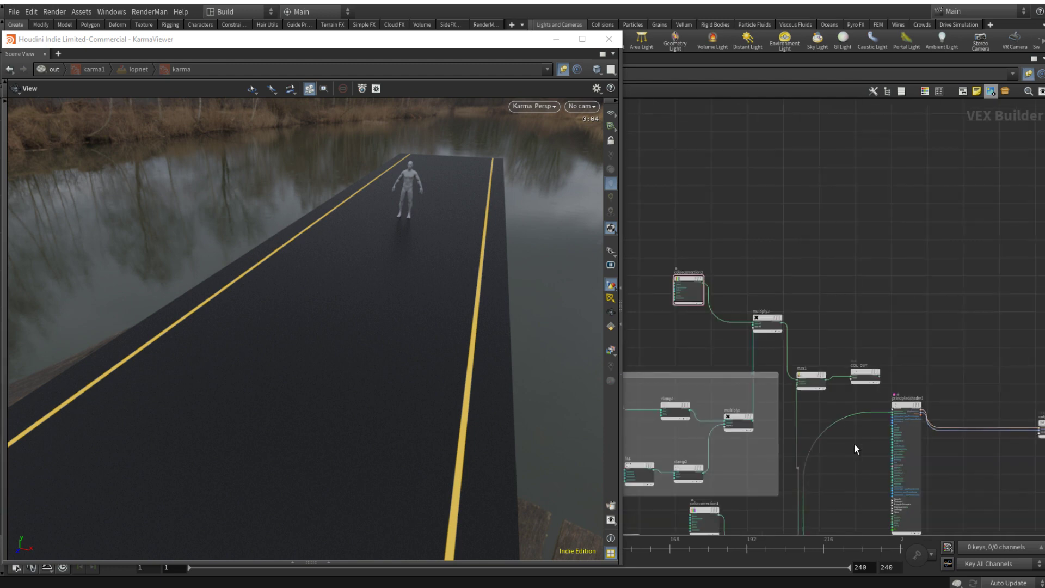
pyautogui.moveTo(857, 446); pyautogui.dragTo(868, 381, button='middle')
pyautogui.scroll(3, 868, 322)
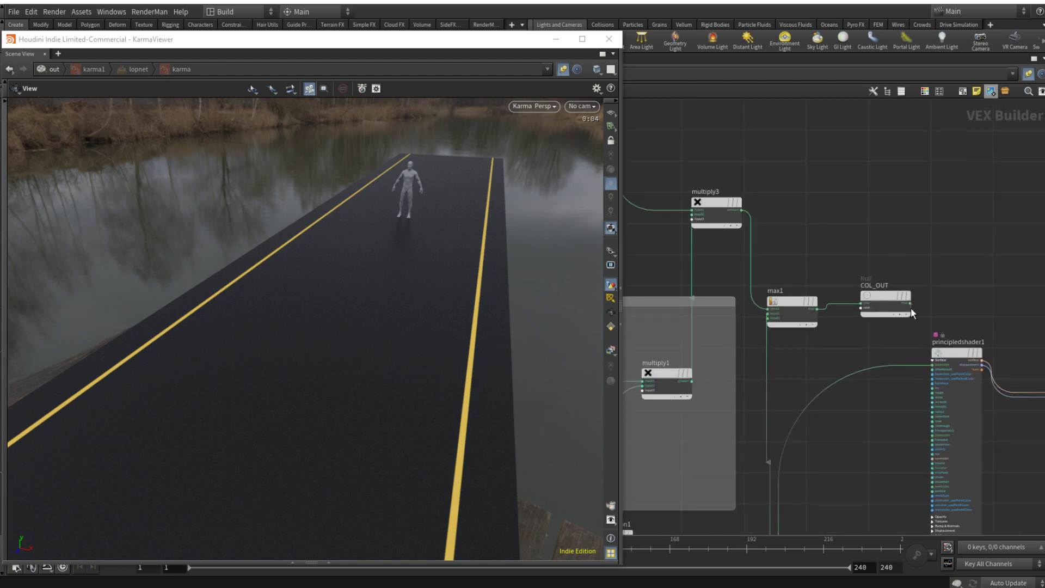
# Step: Connect COL_OUT to the principled shader's base color and line up max1 and COL_OUT in front of the shader
pyautogui.moveTo(910, 308); pyautogui.dragTo(920, 362)
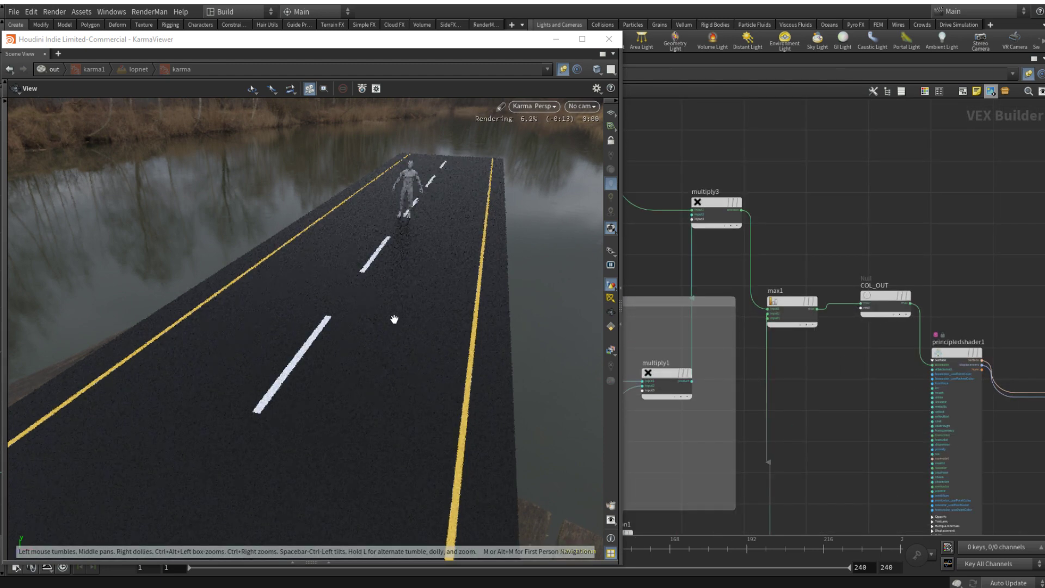
pyautogui.moveTo(871, 412); pyautogui.dragTo(869, 347, button='middle')
pyautogui.moveTo(805, 237); pyautogui.dragTo(835, 274)
pyautogui.moveTo(891, 234); pyautogui.dragTo(893, 309)
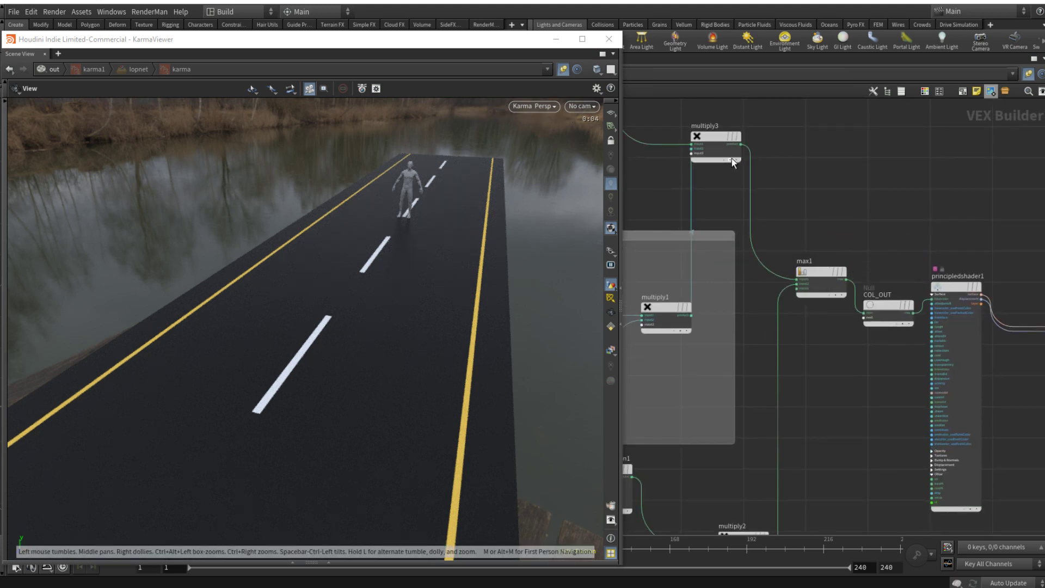
# Step: Move multiply3 and colorcorrection2 into the middle line's network box and tidy the nodes around them
pyautogui.moveTo(715, 136); pyautogui.dragTo(760, 178)
pyautogui.scroll(-5, 775, 157)
pyautogui.scroll(-5, 779, 152)
pyautogui.moveTo(796, 125); pyautogui.dragTo(847, 138, button='middle')
pyautogui.scroll(5, 831, 156)
pyautogui.moveTo(718, 185); pyautogui.dragTo(816, 209, button='middle')
pyautogui.moveTo(806, 231); pyautogui.dragTo(833, 194)
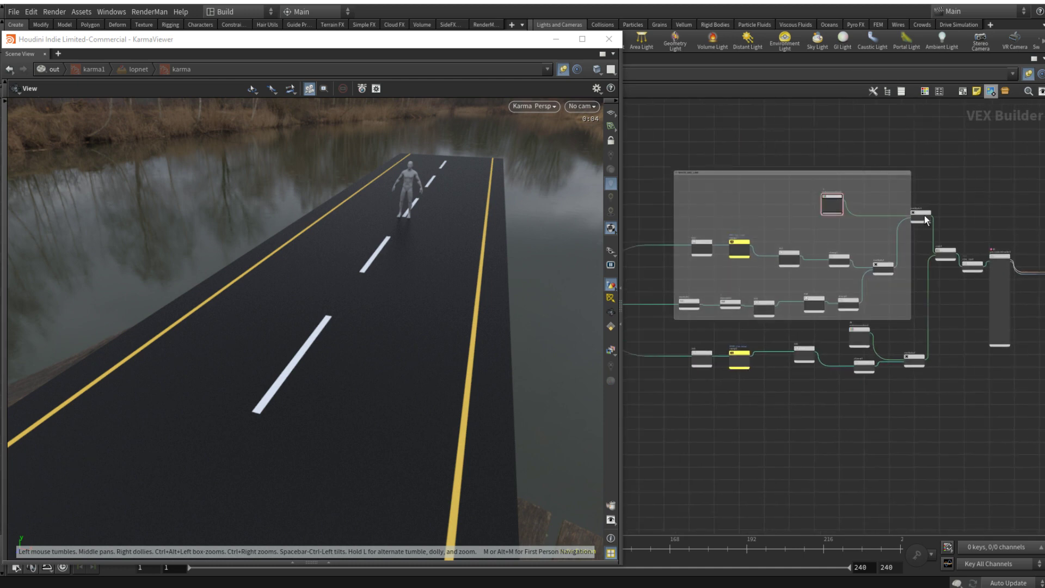
pyautogui.moveTo(925, 216); pyautogui.dragTo(893, 216)
pyautogui.moveTo(891, 273); pyautogui.dragTo(882, 271)
# Step: Move colorcorrection1 closer to the edge line nodes and enclose the whole edge line branch in a new network box
pyautogui.moveTo(926, 404); pyautogui.dragTo(692, 327)
pyautogui.moveTo(859, 338); pyautogui.dragTo(839, 363)
pyautogui.moveTo(891, 456); pyautogui.dragTo(951, 425, button='middle')
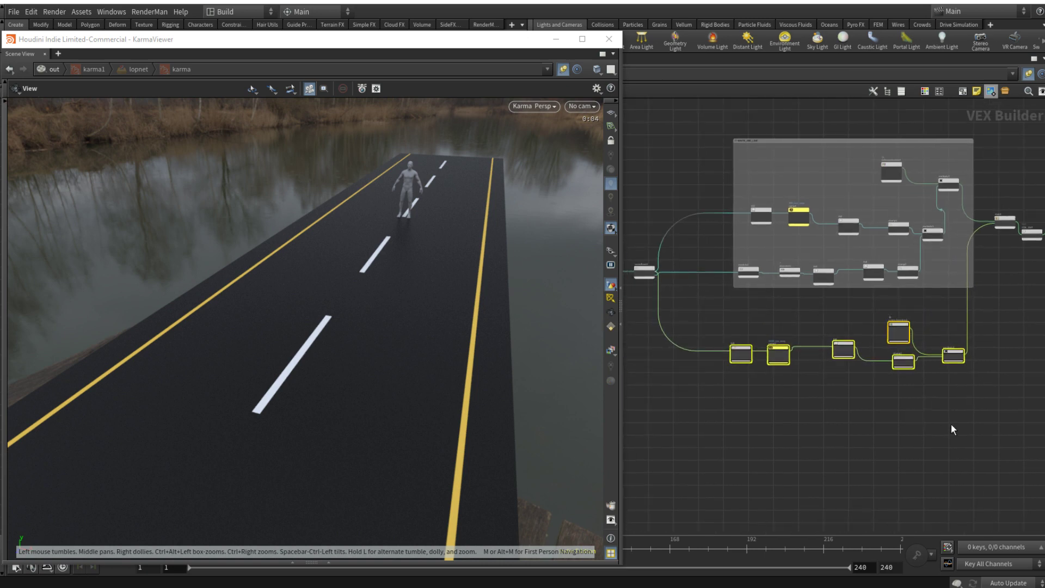
pyautogui.moveTo(991, 398); pyautogui.dragTo(719, 310)
pyautogui.click(963, 92)
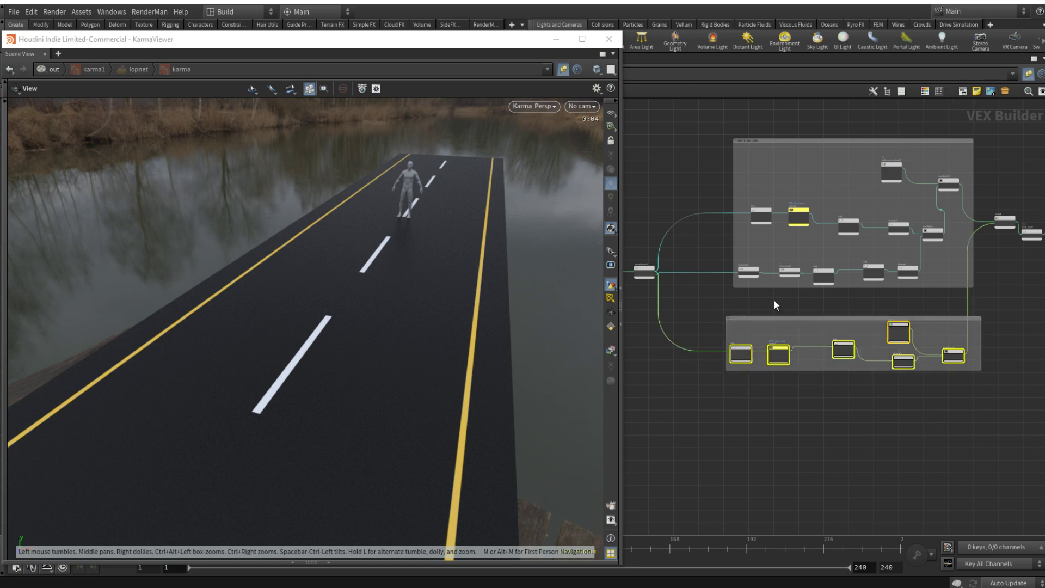
# Step: Title the edge line network box YELLOW_LINES
pyautogui.scroll(4, 764, 312)
pyautogui.doubleClick(717, 329)
pyautogui.write('Y')
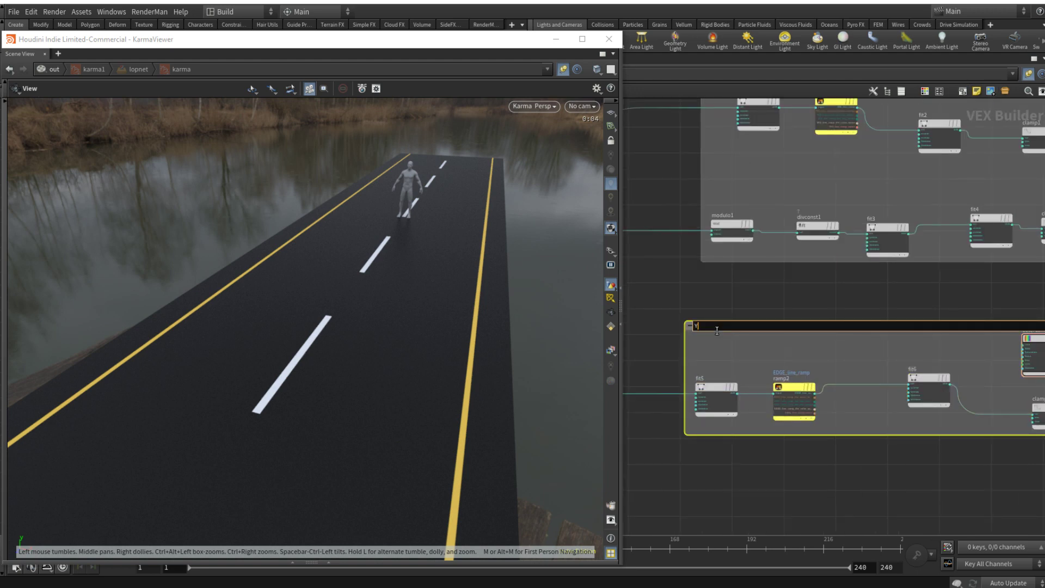
pyautogui.write('ELLOW_LINES')
pyautogui.press('Return')
pyautogui.scroll(-2, 750, 300)
pyautogui.click(750, 300)
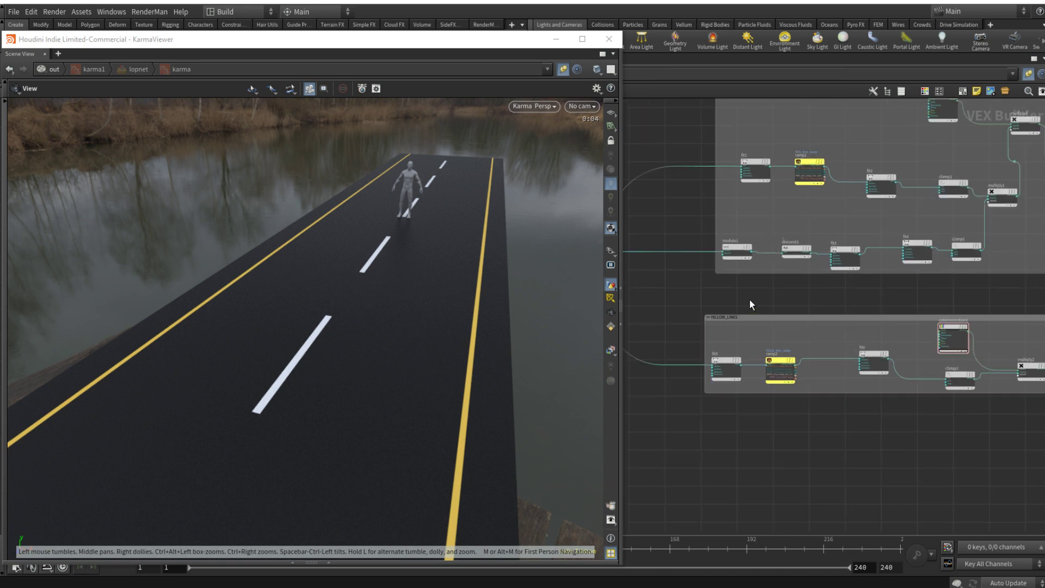
# Step: Switch the viewport renderer to Houdini GL and save the scene file
pyautogui.click(527, 107)
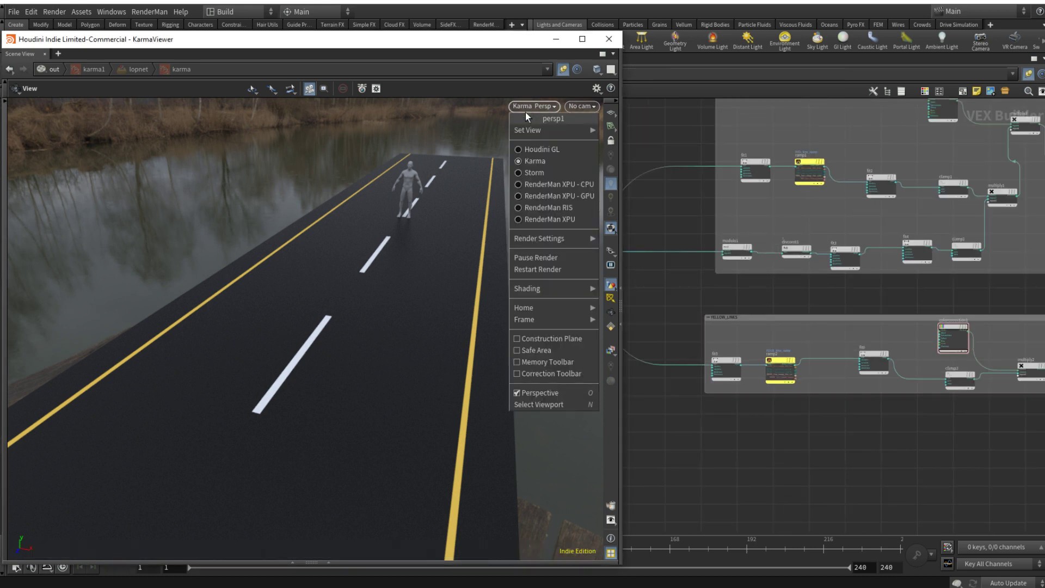
pyautogui.click(532, 153)
pyautogui.click(13, 11)
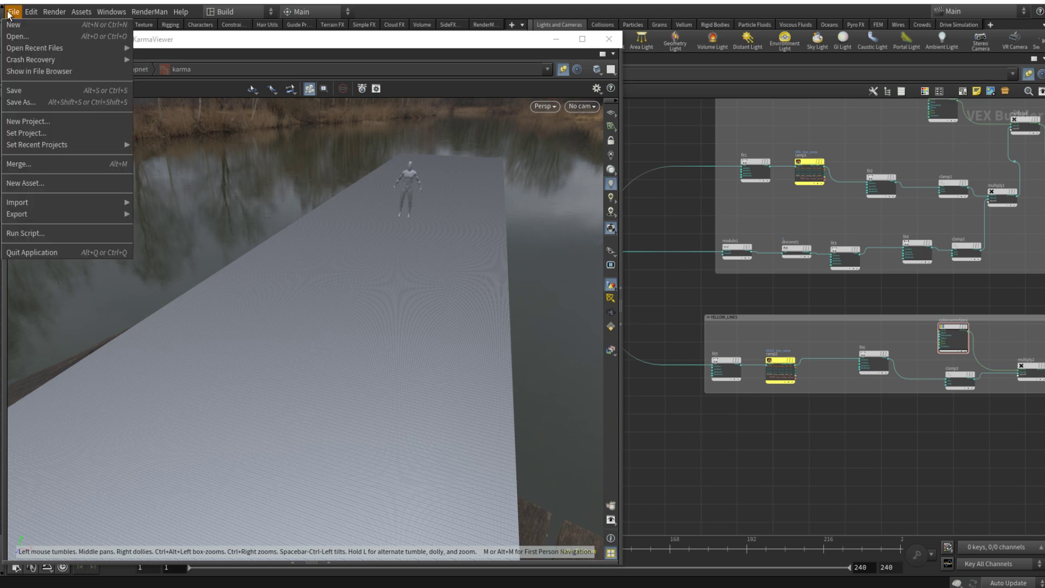
pyautogui.click(11, 88)
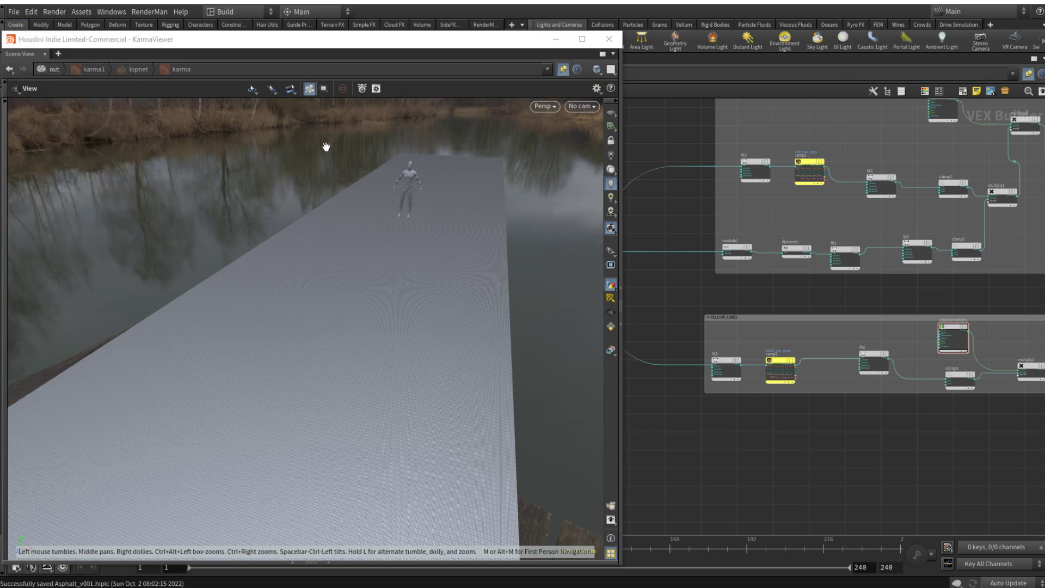
# Step: Switch the viewport renderer to Karma and look through the camera /cameras/cam1
pyautogui.click(543, 107)
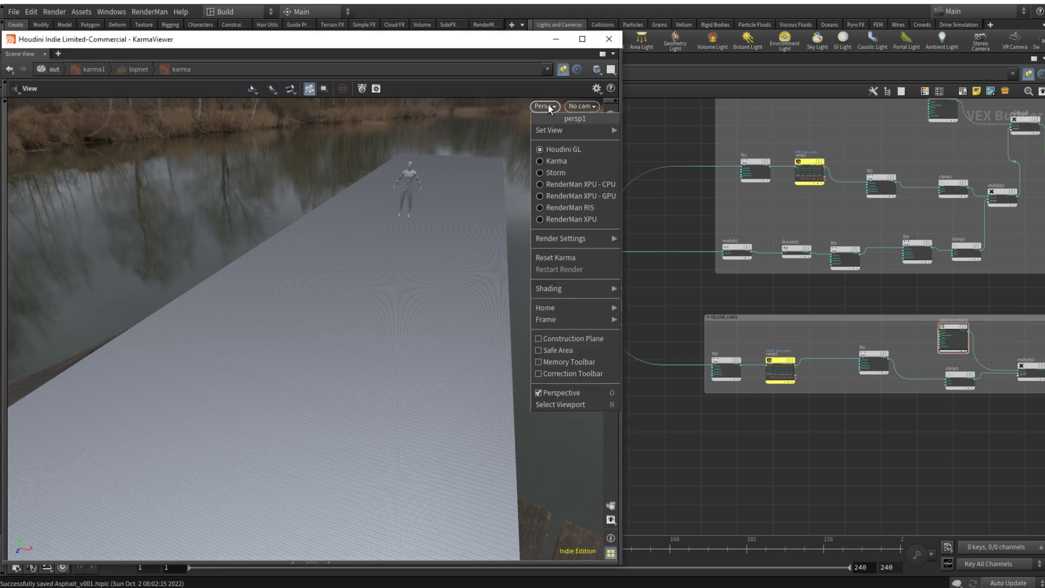
pyautogui.click(558, 159)
pyautogui.click(582, 107)
pyautogui.click(602, 131)
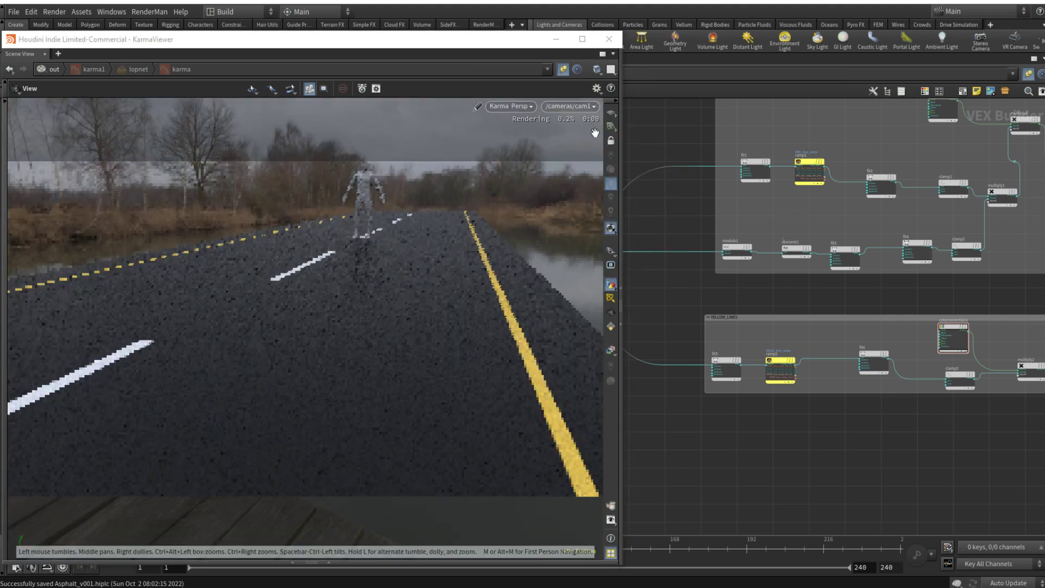
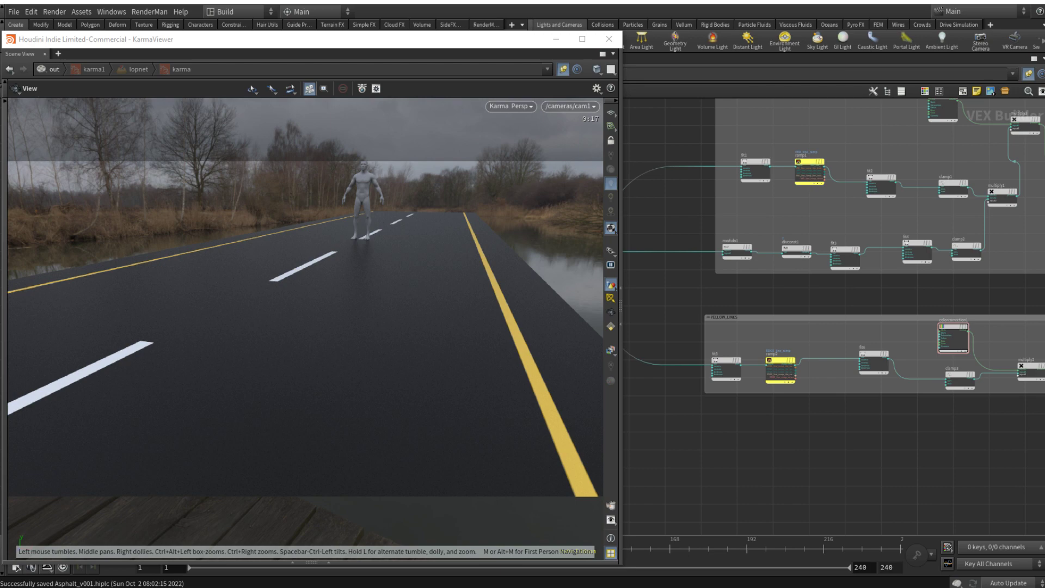
# Step: Add a Voronoi Noise node in the empty area below the YELLOW_LINES network box
pyautogui.scroll(-5, 810, 399)
pyautogui.moveTo(795, 441); pyautogui.dragTo(802, 389, button='middle')
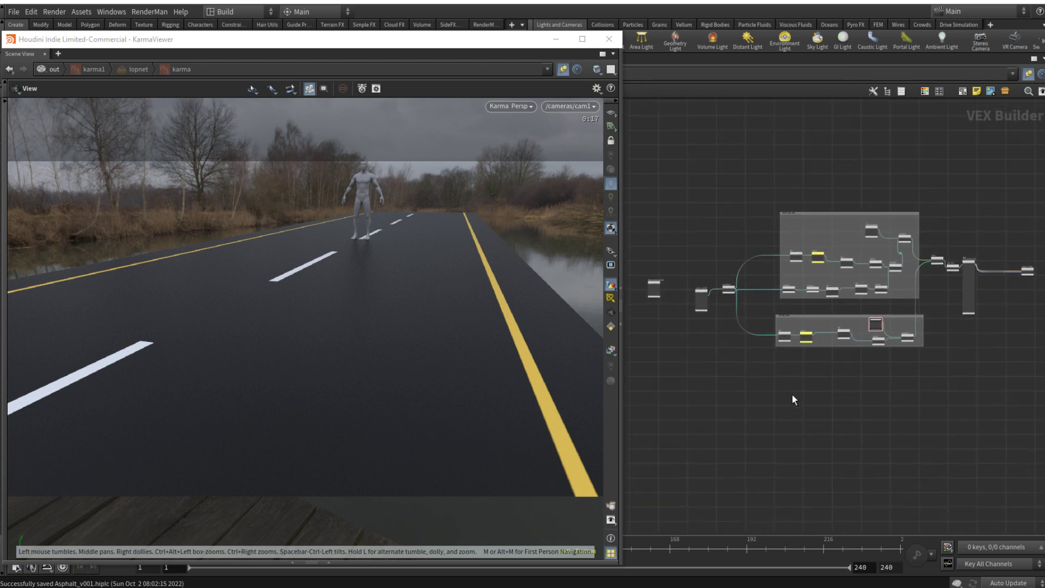
pyautogui.scroll(2, 791, 395)
pyautogui.press('Tab')
pyautogui.write('turb')
pyautogui.press('Return')
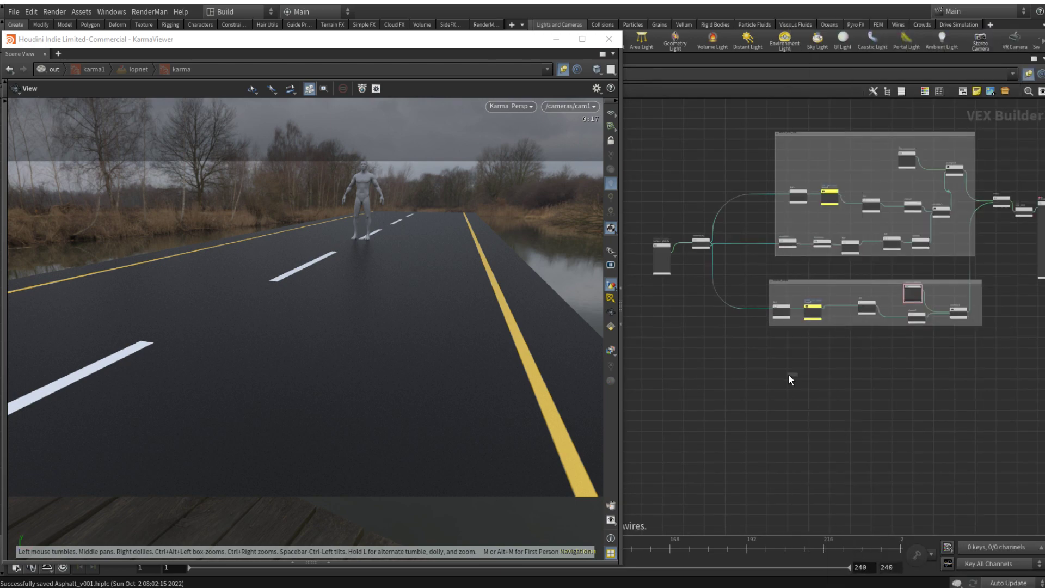
pyautogui.click(789, 362)
pyautogui.press('p')
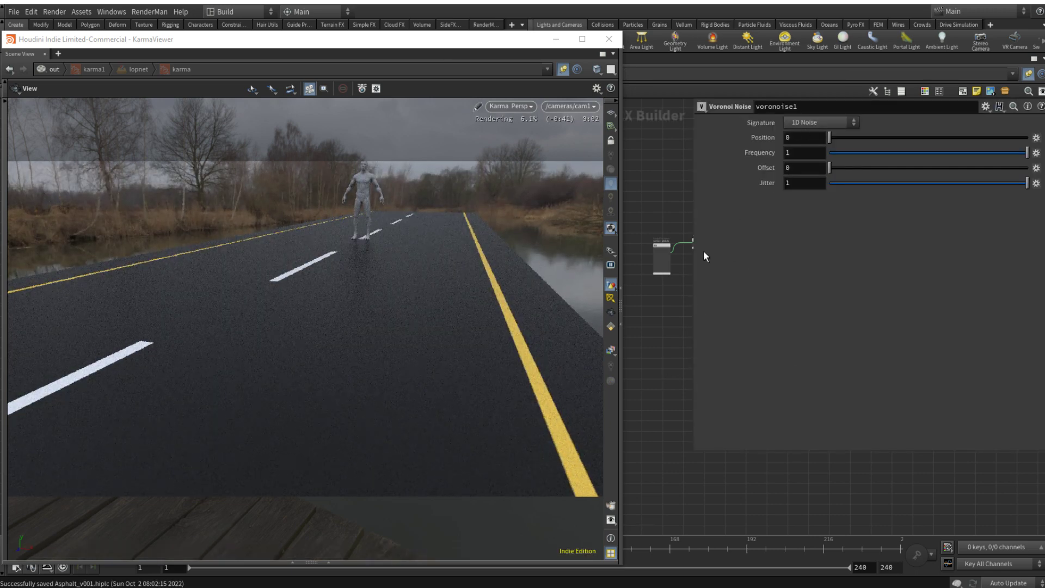
pyautogui.press('p')
# Step: Wire the output that feeds vectofloat1 into the pos input of the Voronoi Noise node as well
pyautogui.scroll(8, 690, 273)
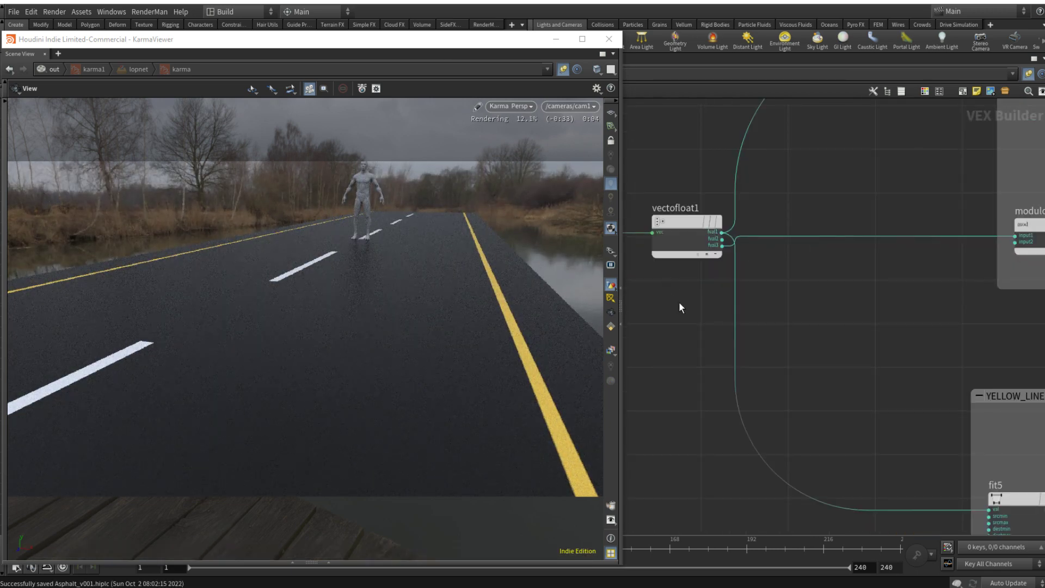
pyautogui.click(732, 301)
pyautogui.scroll(-8, 771, 328)
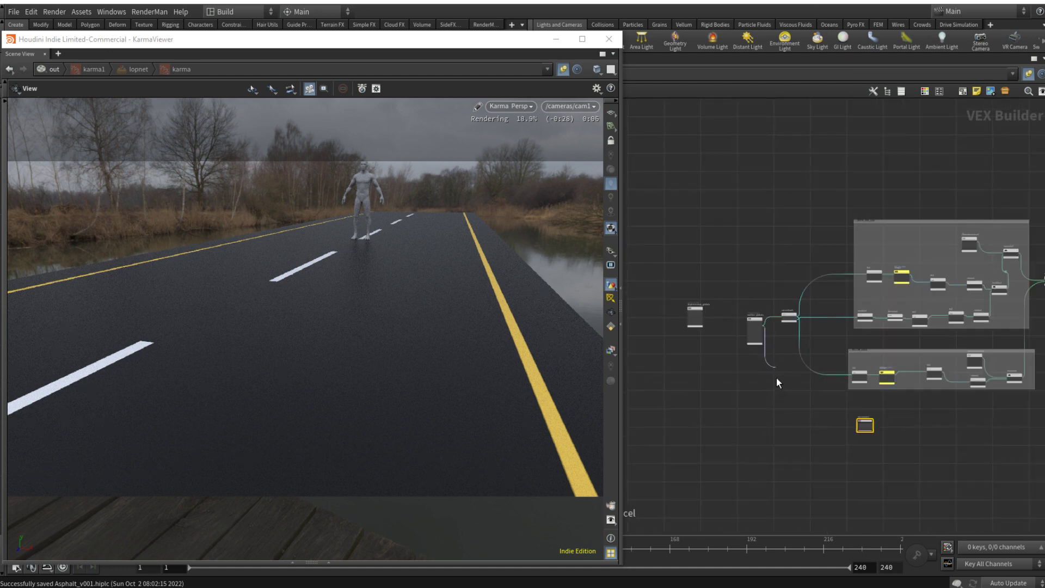
pyautogui.scroll(6, 845, 427)
pyautogui.scroll(2, 866, 422)
pyautogui.click(886, 403)
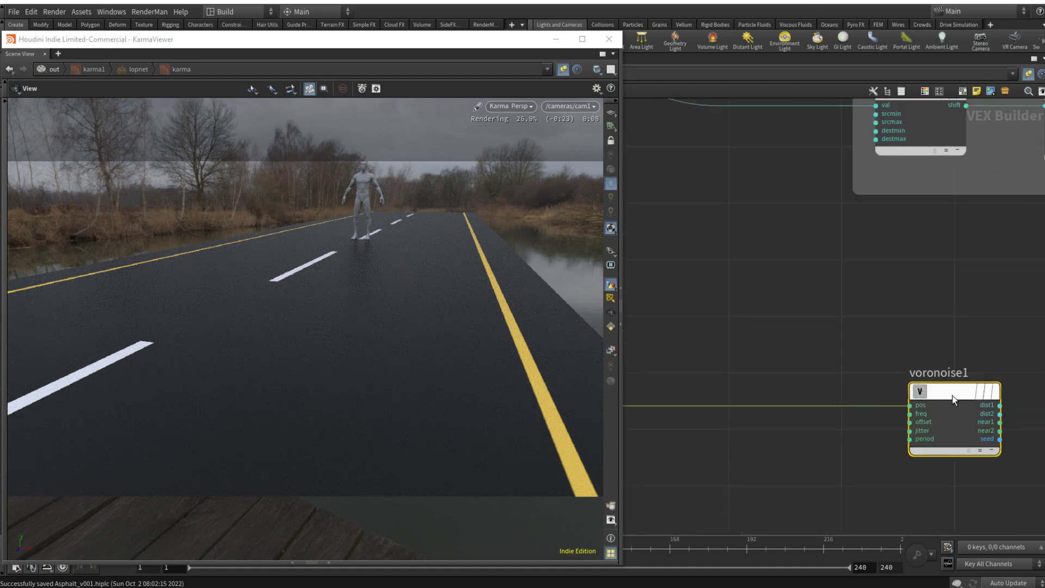
# Step: Link the second and third frequency components of the Voronoi noise to the first with relative references
pyautogui.press('p')
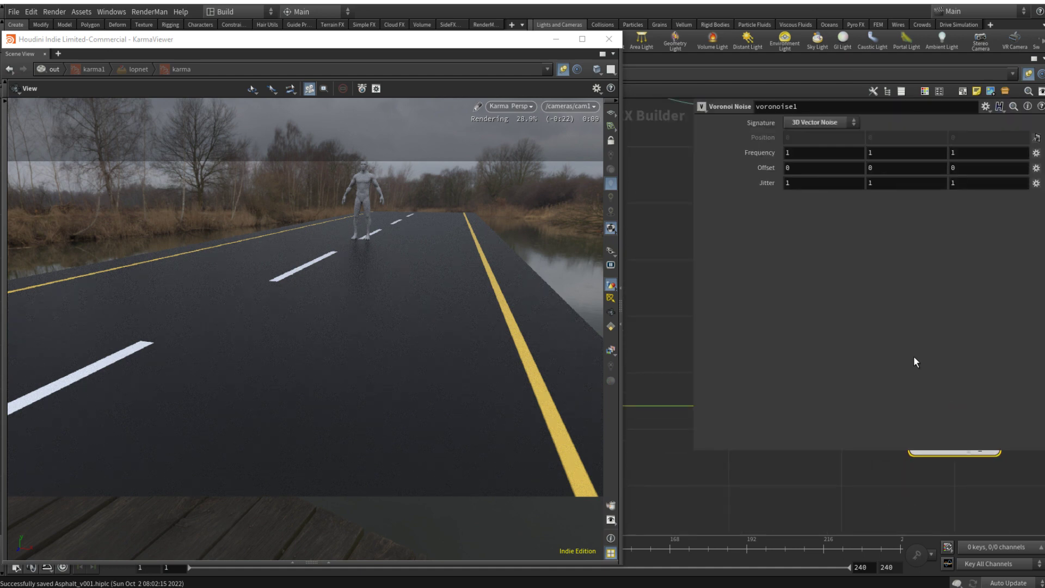
pyautogui.rightClick(792, 153)
pyautogui.click(851, 230)
pyautogui.rightClick(879, 153)
pyautogui.click(933, 260)
pyautogui.click(957, 155)
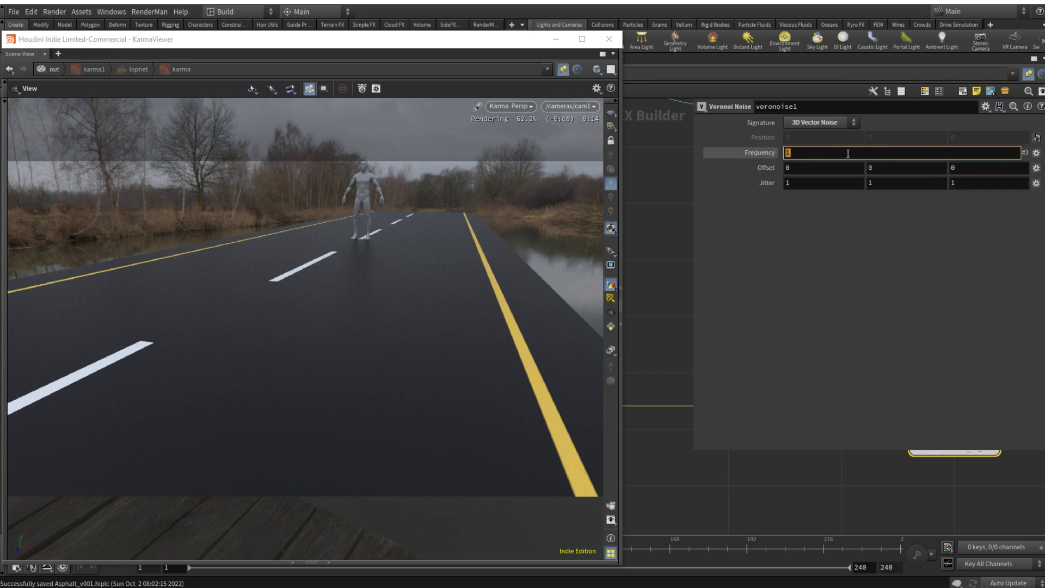
pyautogui.rightClick(848, 154)
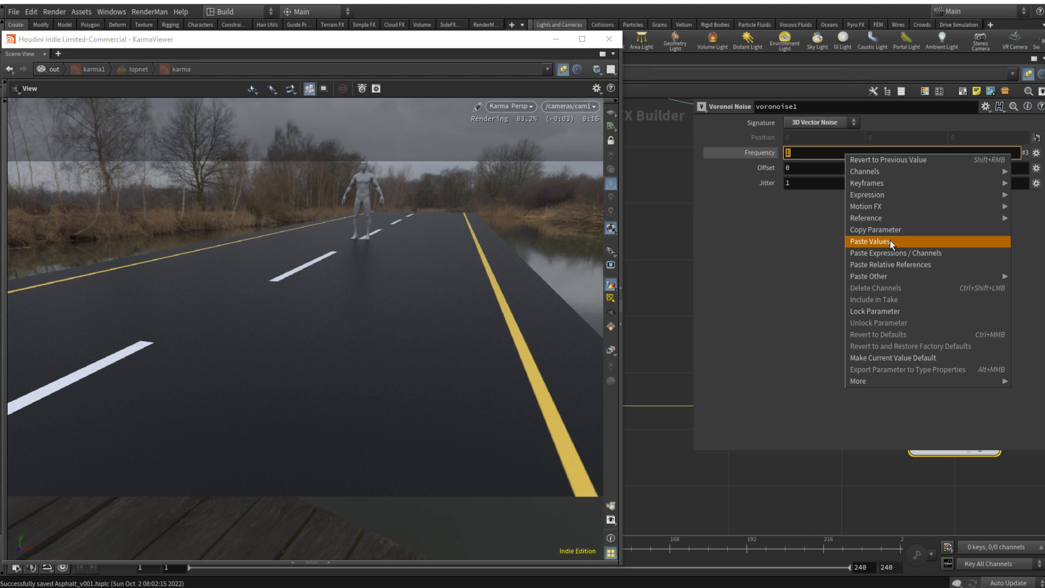
pyautogui.click(899, 265)
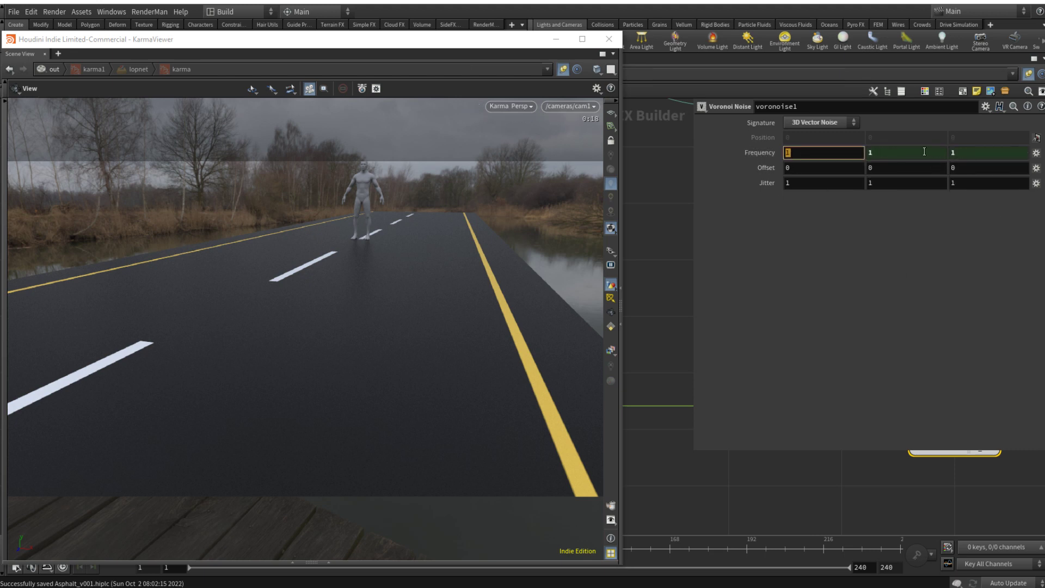
# Step: Set the Voronoi noise's first frequency component to 300
pyautogui.click(660, 261)
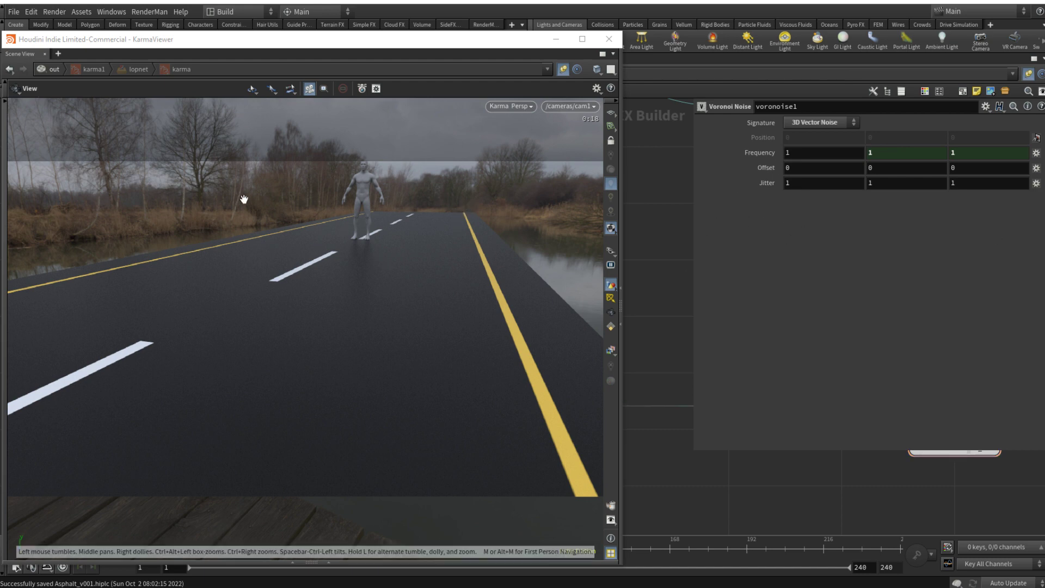
pyautogui.click(801, 152)
pyautogui.write('30')
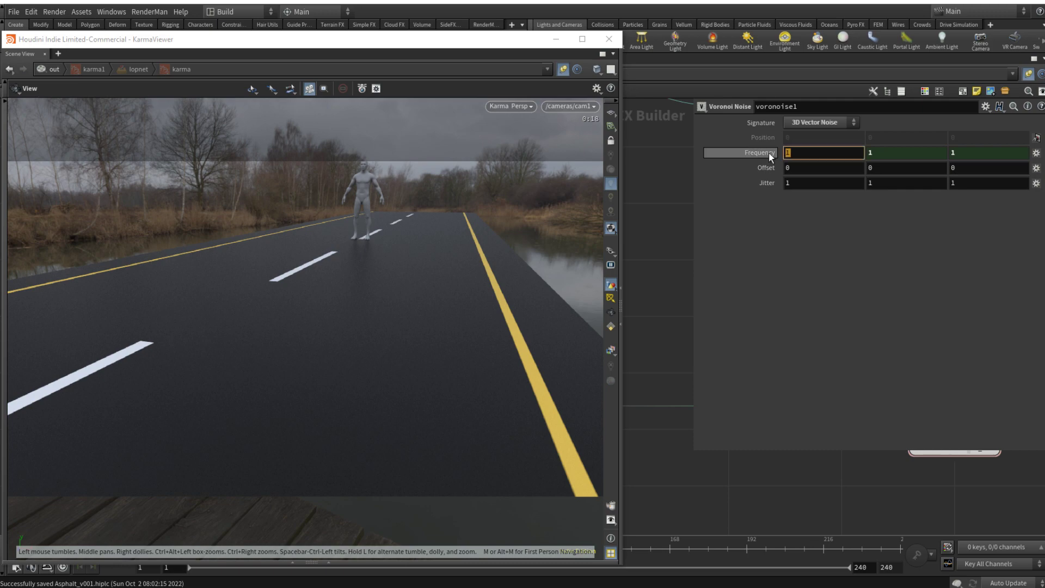
pyautogui.write('0')
pyautogui.press('Return')
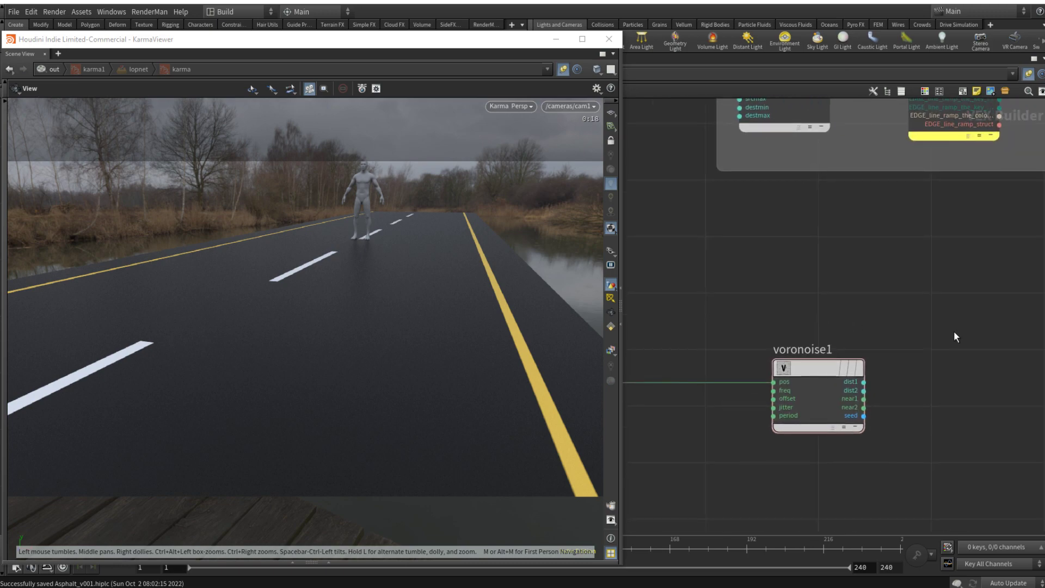
# Step: Add a Subtract node and wire the Voronoi noise's dist1 and dist2 outputs into its first two inputs
pyautogui.press('Tab')
pyautogui.write('sub')
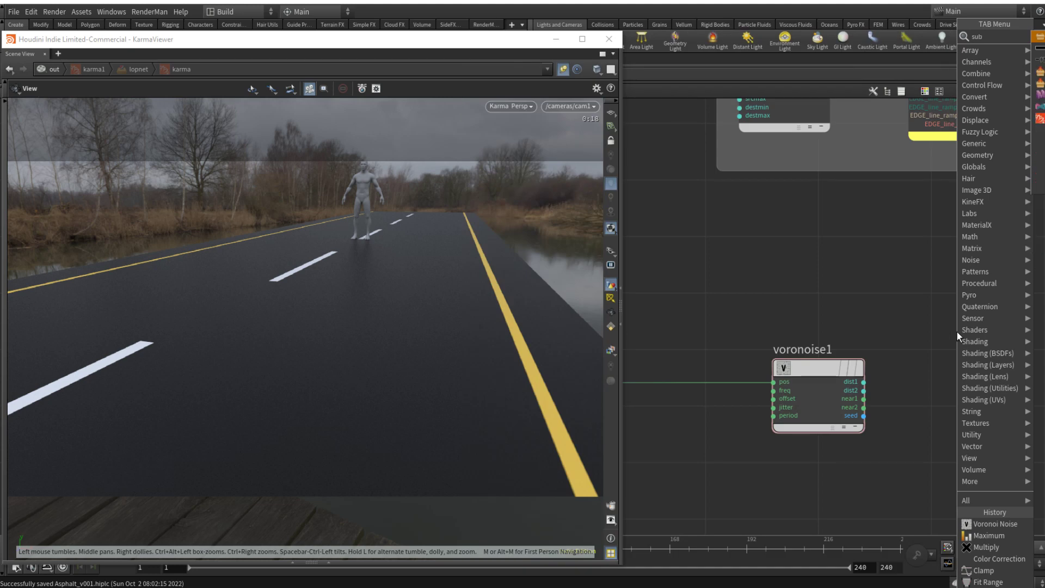
pyautogui.press('Return')
pyautogui.click(954, 304)
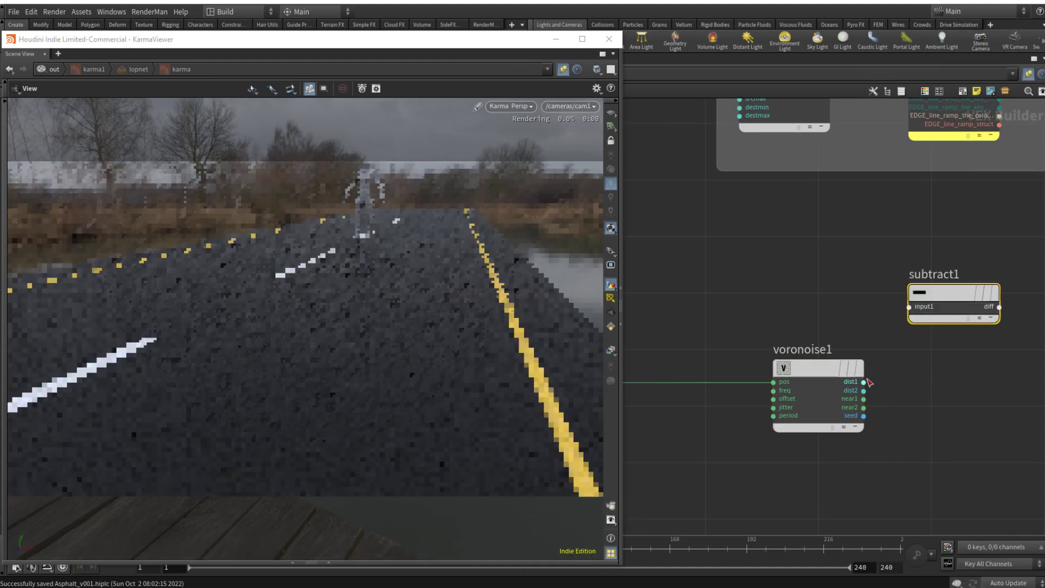
pyautogui.moveTo(864, 382); pyautogui.dragTo(930, 316)
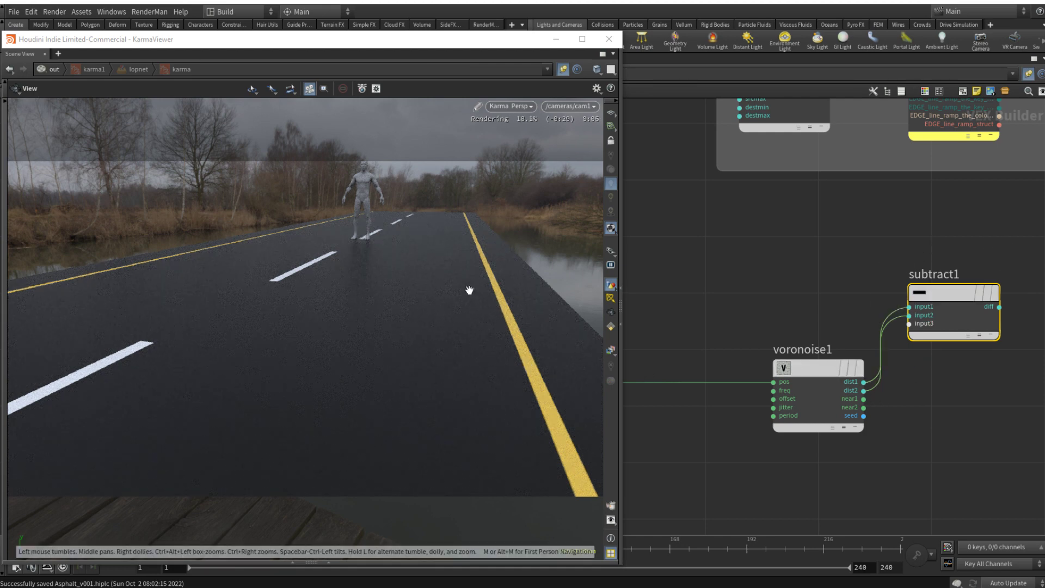
# Step: Space out the Voronoi Noise and Subtract nodes and line them up in a row
pyautogui.moveTo(814, 375); pyautogui.dragTo(737, 350)
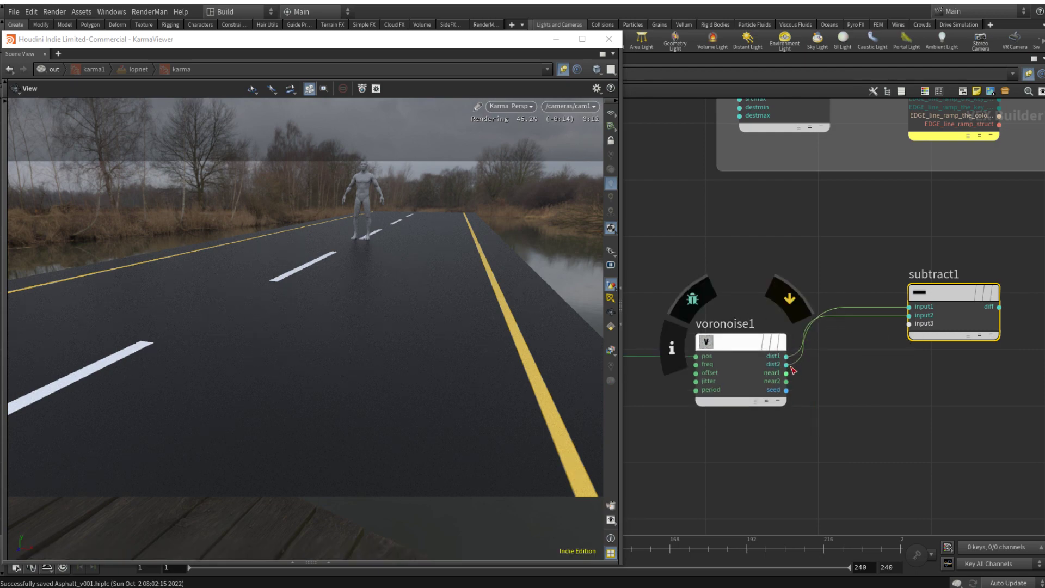
pyautogui.moveTo(952, 404); pyautogui.dragTo(931, 405, button='middle')
pyautogui.moveTo(934, 280); pyautogui.dragTo(946, 329)
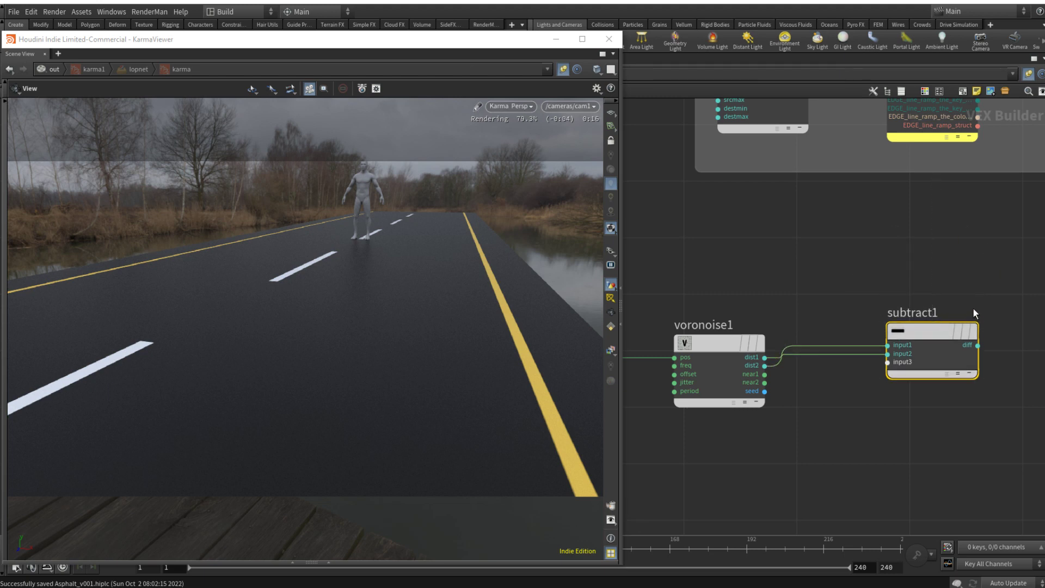
# Step: Add a Fit Range node, wire the Subtract node's diff output into its val input, and open its parameters
pyautogui.moveTo(982, 304); pyautogui.dragTo(820, 304, button='middle')
pyautogui.click(850, 321)
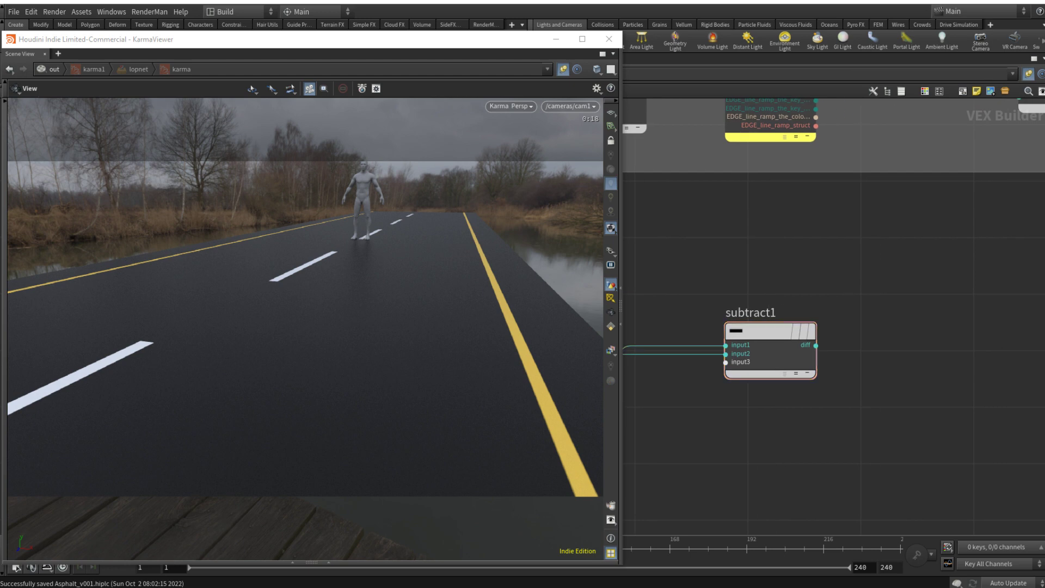
pyautogui.press('Tab')
pyautogui.write('fit')
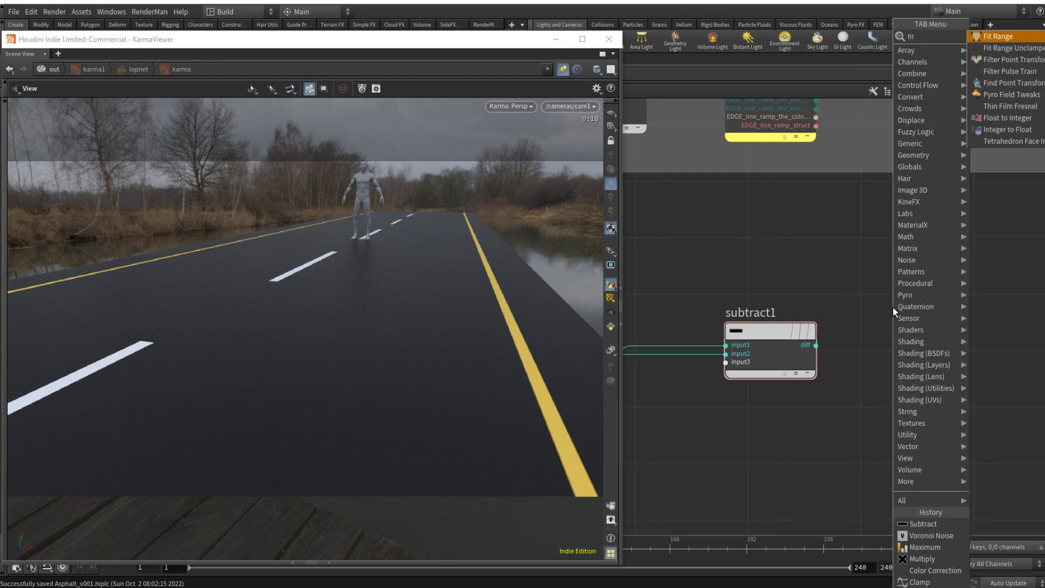
pyautogui.press('Return')
pyautogui.click(947, 365)
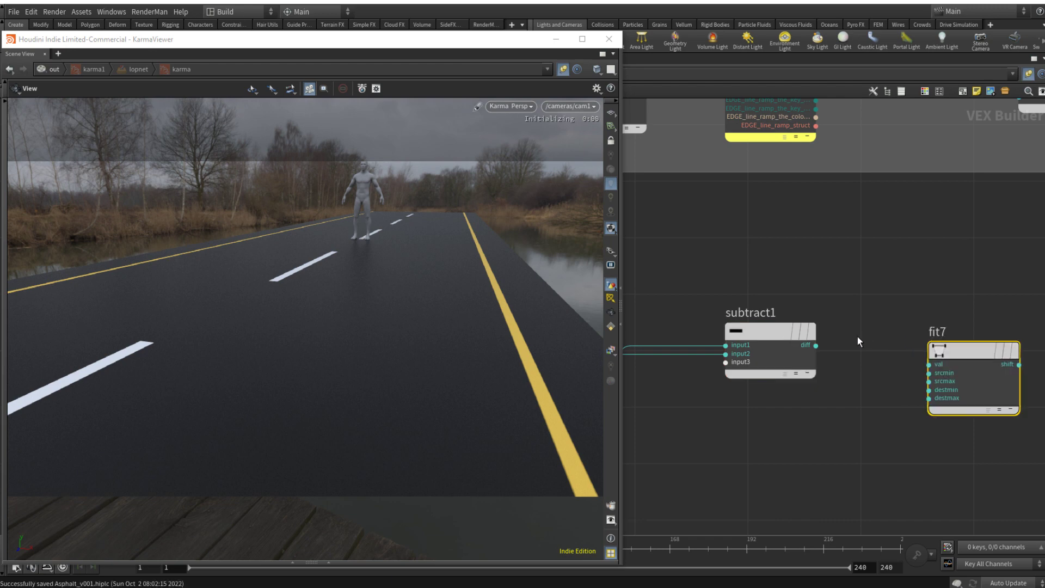
pyautogui.moveTo(816, 346); pyautogui.dragTo(919, 371)
pyautogui.moveTo(993, 287); pyautogui.dragTo(773, 291, button='middle')
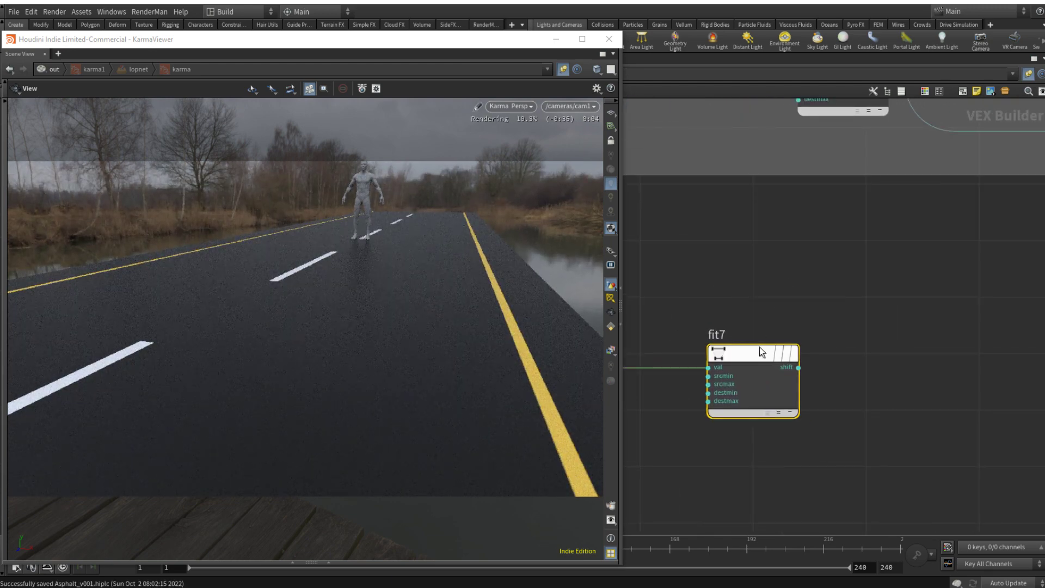
pyautogui.press('p')
pyautogui.moveTo(991, 158)
pyautogui.mouseDown()
pyautogui.moveTo(999, 153)
pyautogui.moveTo(985, 151)
pyautogui.mouseUp()
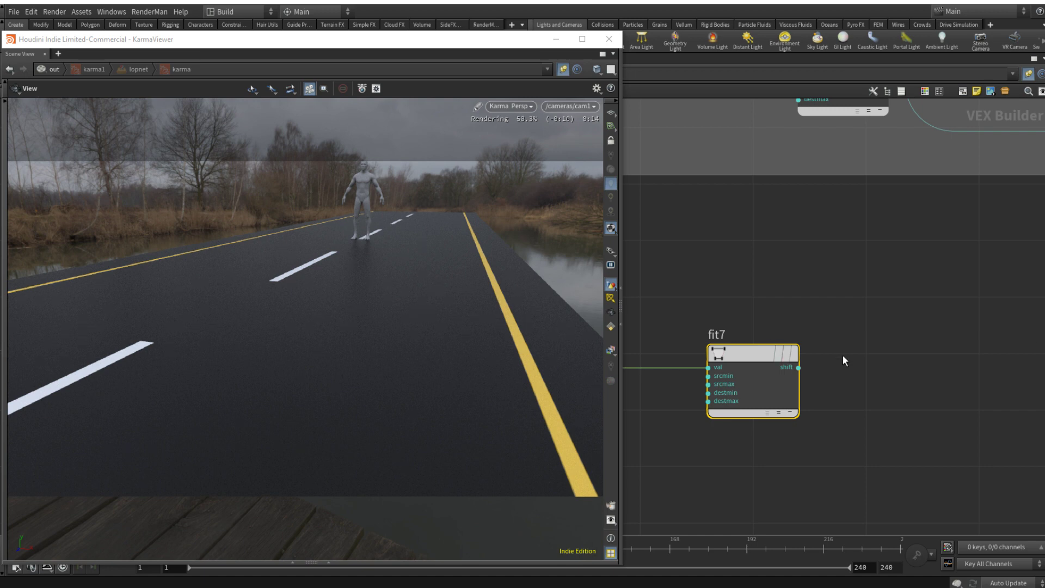
# Step: Add a Multiply Constant node after fit7 and feed it the fit node's shift output
pyautogui.press('Tab')
pyautogui.write('mu')
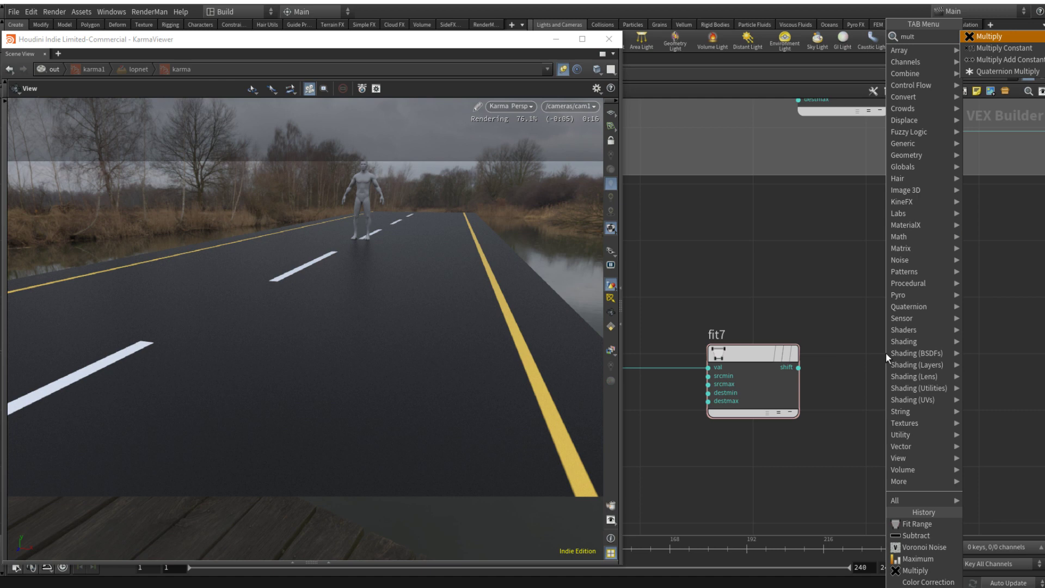
pyautogui.press('Down')
pyautogui.press('Return')
pyautogui.click(983, 351)
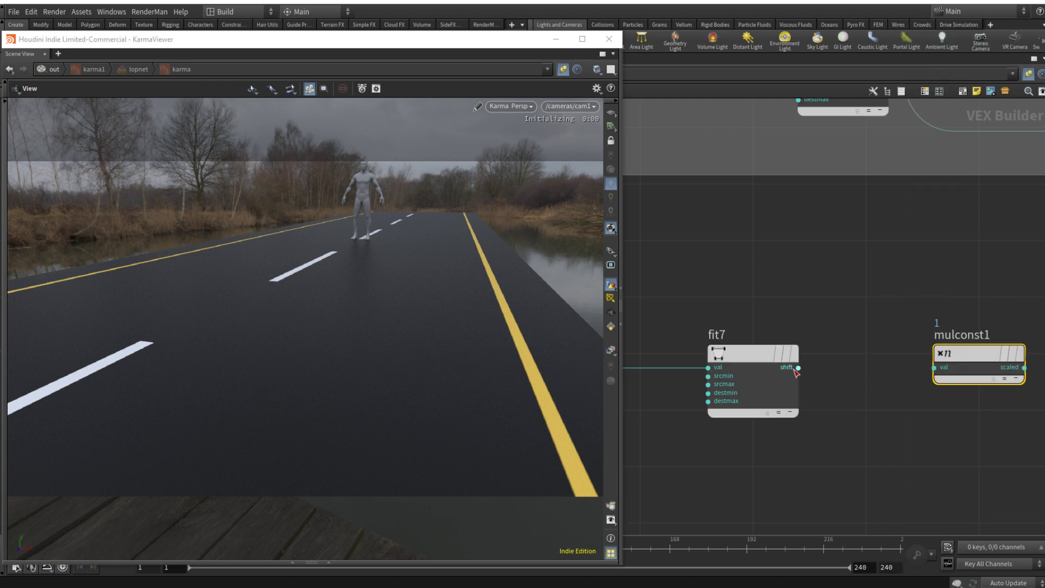
pyautogui.moveTo(799, 368); pyautogui.dragTo(934, 367)
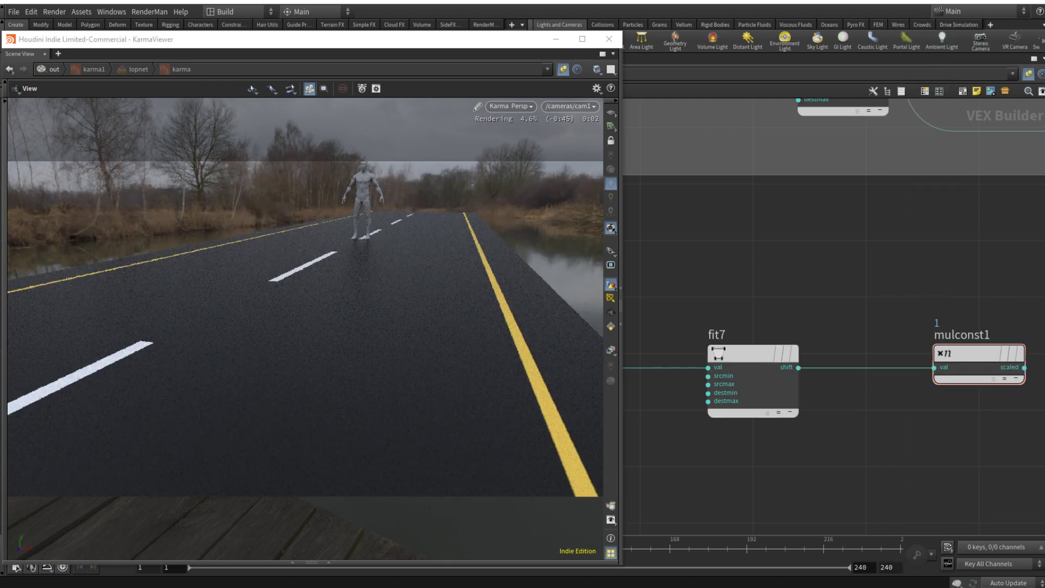
# Step: Wire the Multiply Constant node's scaled output into the principled shader's basecolor input, replacing COL_OUT
pyautogui.scroll(-5, 956, 275)
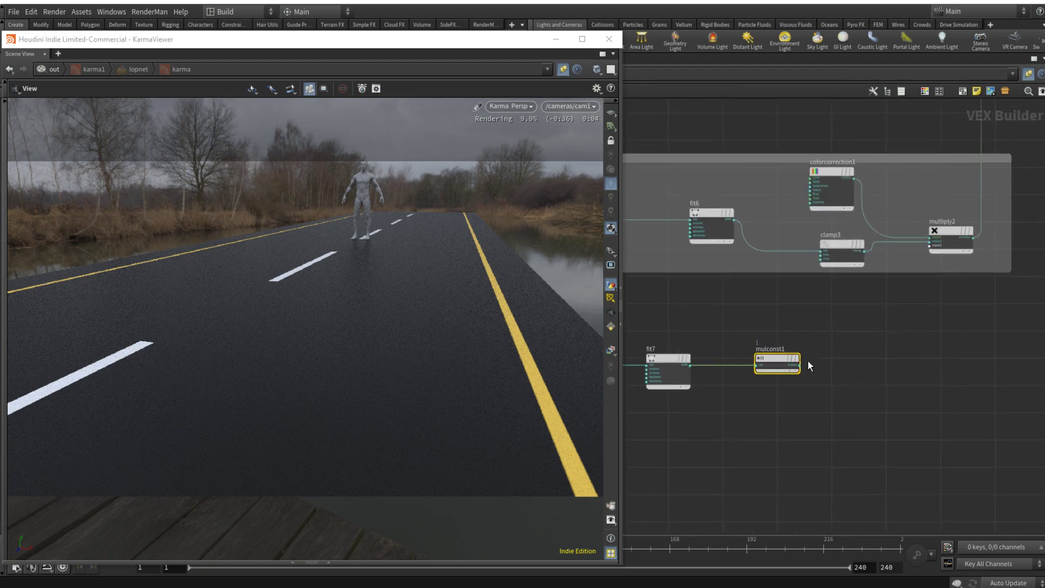
pyautogui.click(801, 366)
pyautogui.scroll(-4, 817, 360)
pyautogui.scroll(8, 965, 180)
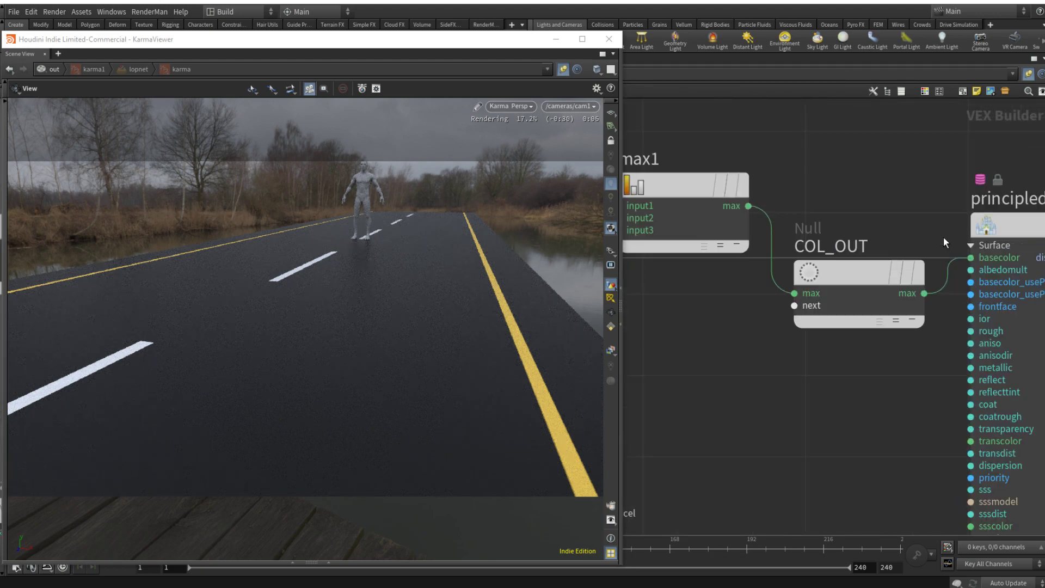
pyautogui.click(948, 255)
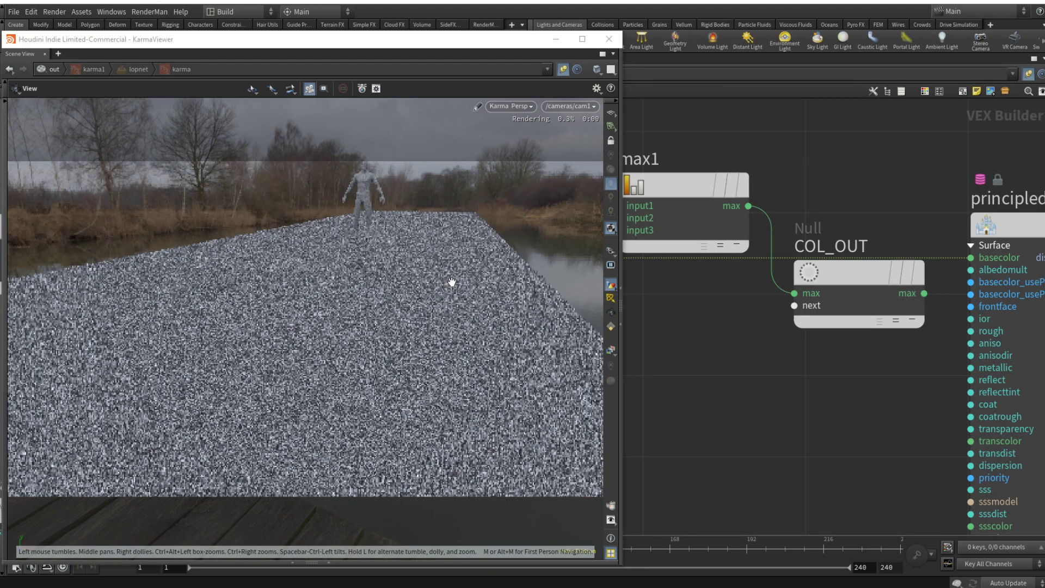
# Step: Set the multiplier of mulconst1 to 0.5
pyautogui.scroll(-5, 805, 413)
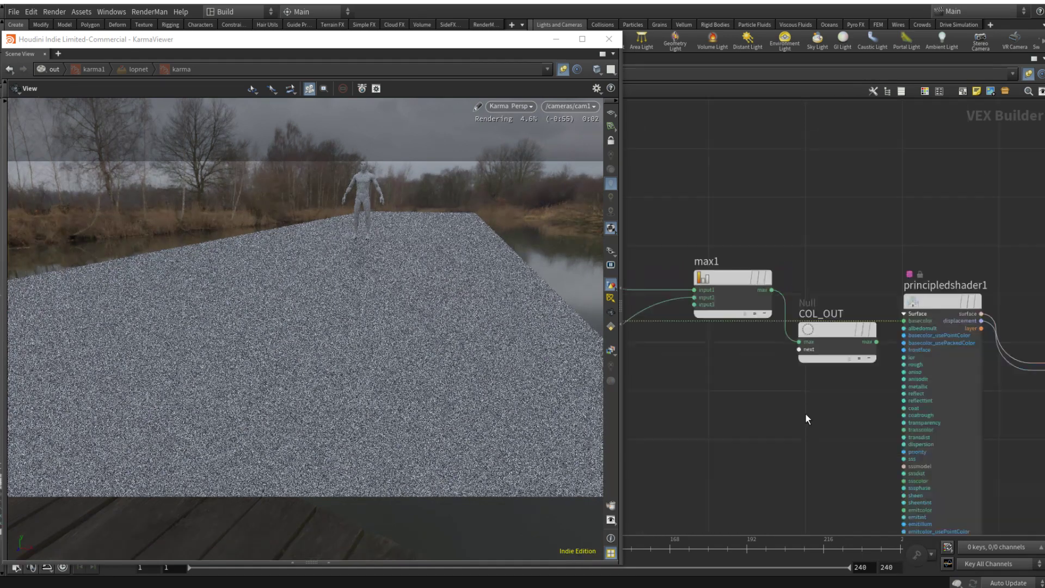
pyautogui.scroll(3, 887, 340)
pyautogui.scroll(3, 841, 286)
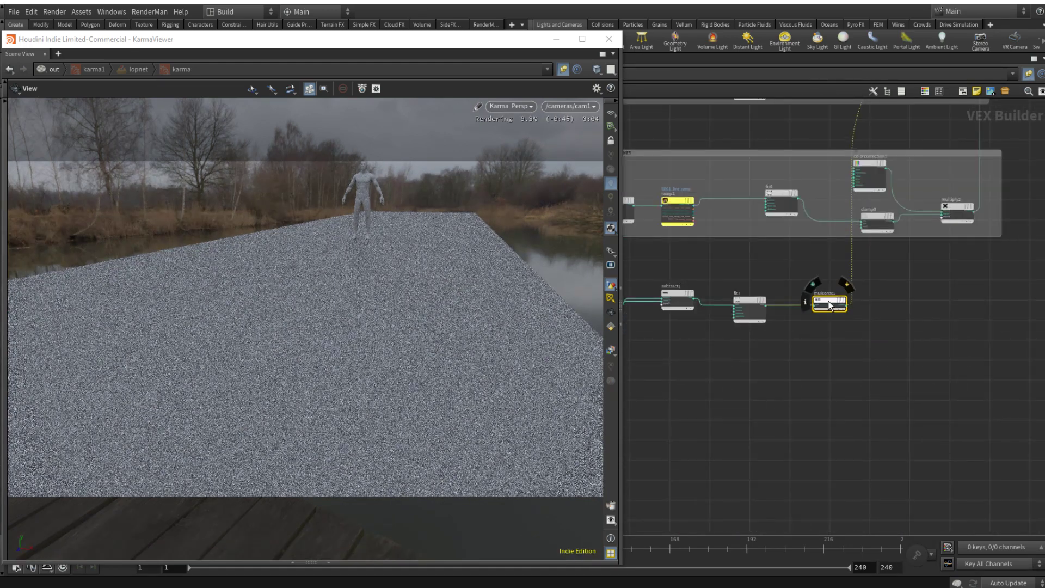
pyautogui.press('p')
pyautogui.moveTo(817, 140); pyautogui.dragTo(705, 148)
pyautogui.write('0.5')
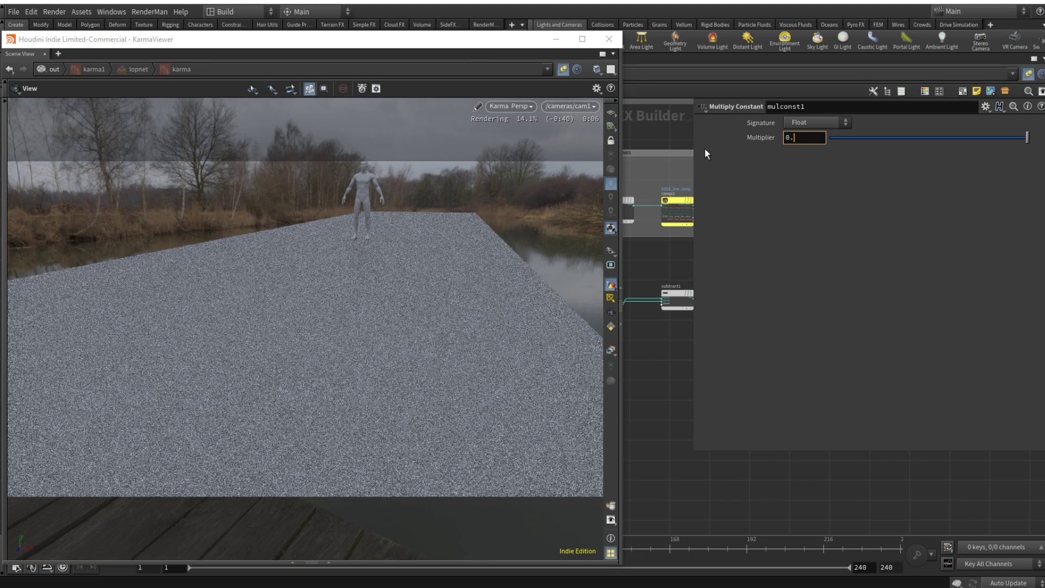
pyautogui.press('Return')
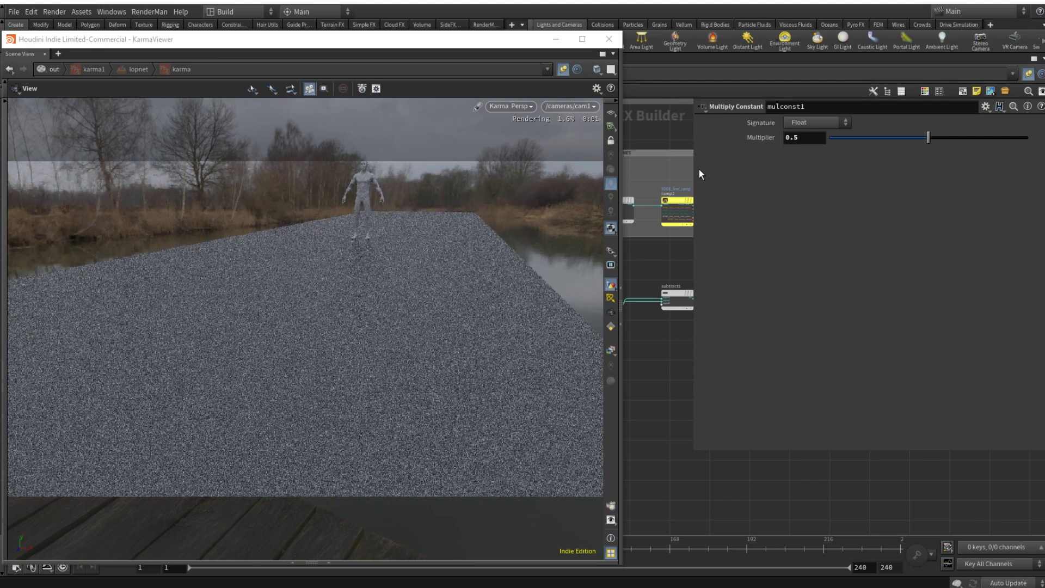
pyautogui.press('p')
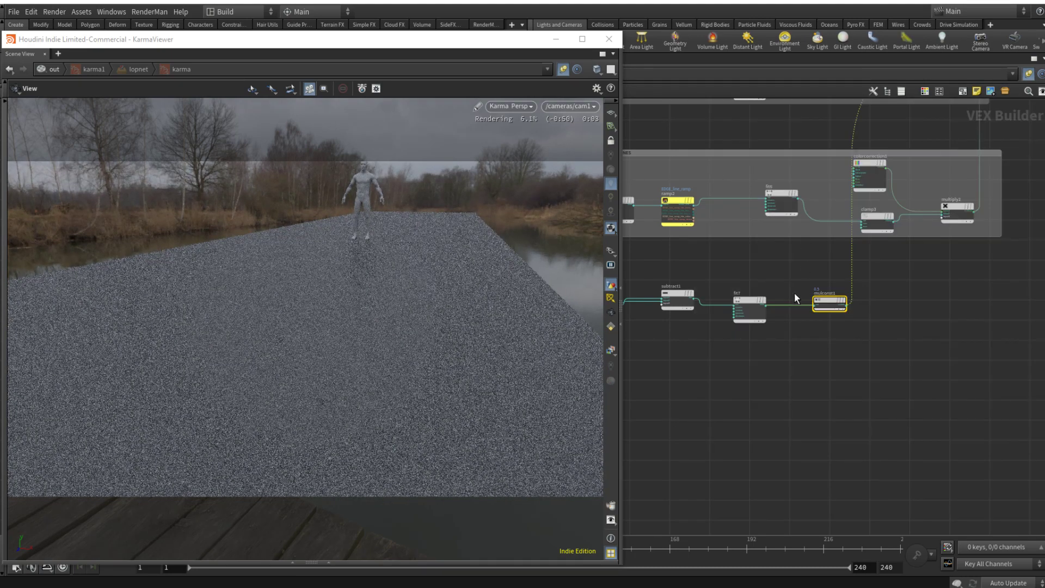
pyautogui.moveTo(737, 372); pyautogui.dragTo(875, 361, button='middle')
pyautogui.scroll(3, 832, 337)
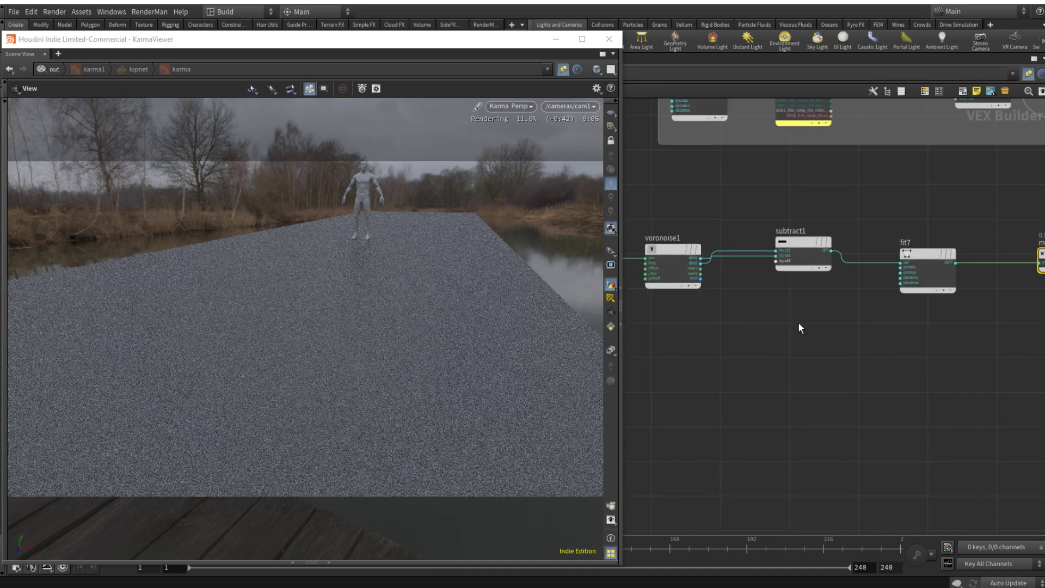
# Step: Add a Random node below the Subtract node, fed by the Voronoi Noise node's seed output
pyautogui.press('Tab')
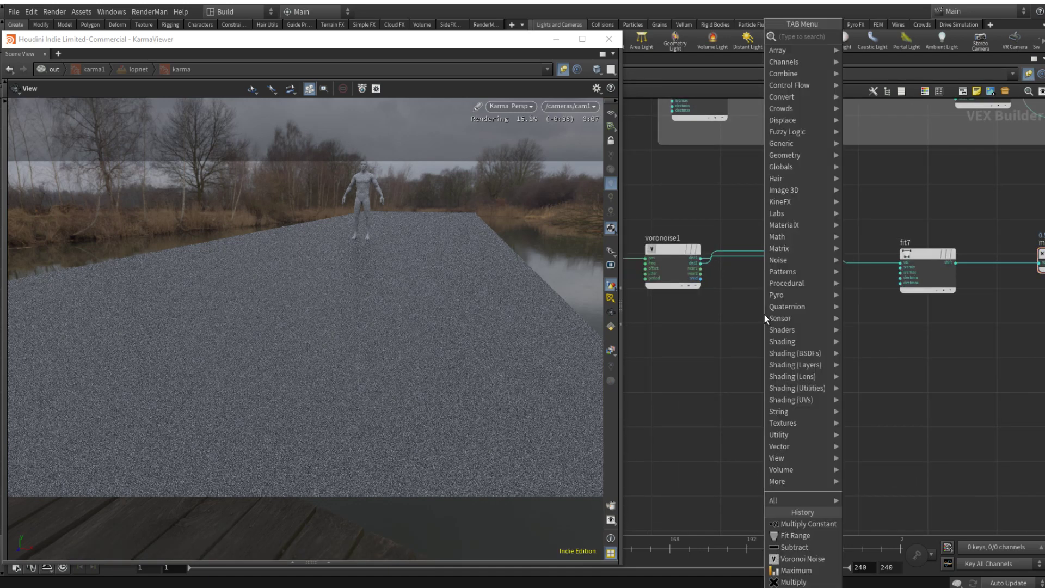
pyautogui.write('rand')
pyautogui.press('Return')
pyautogui.click(765, 311)
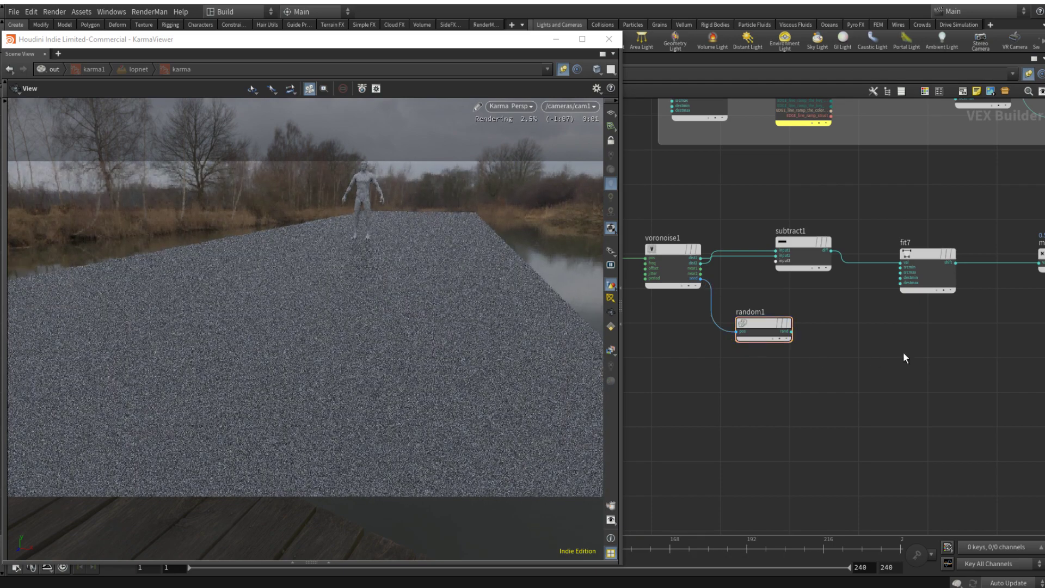
# Step: Add a Fit Range node after random1 and feed the random output into its val input
pyautogui.press('Tab')
pyautogui.write('fit')
pyautogui.press('Return')
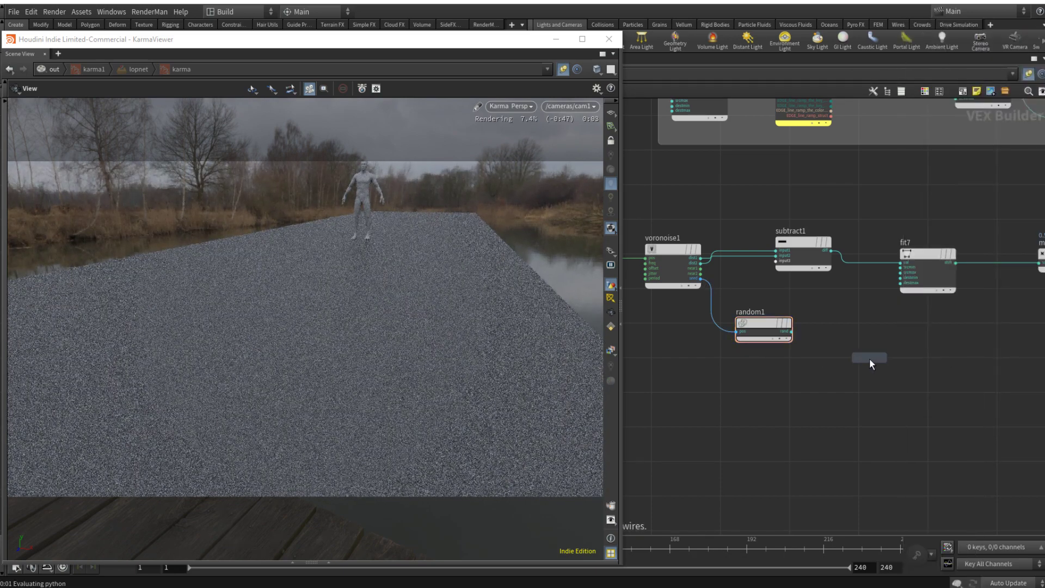
pyautogui.click(870, 358)
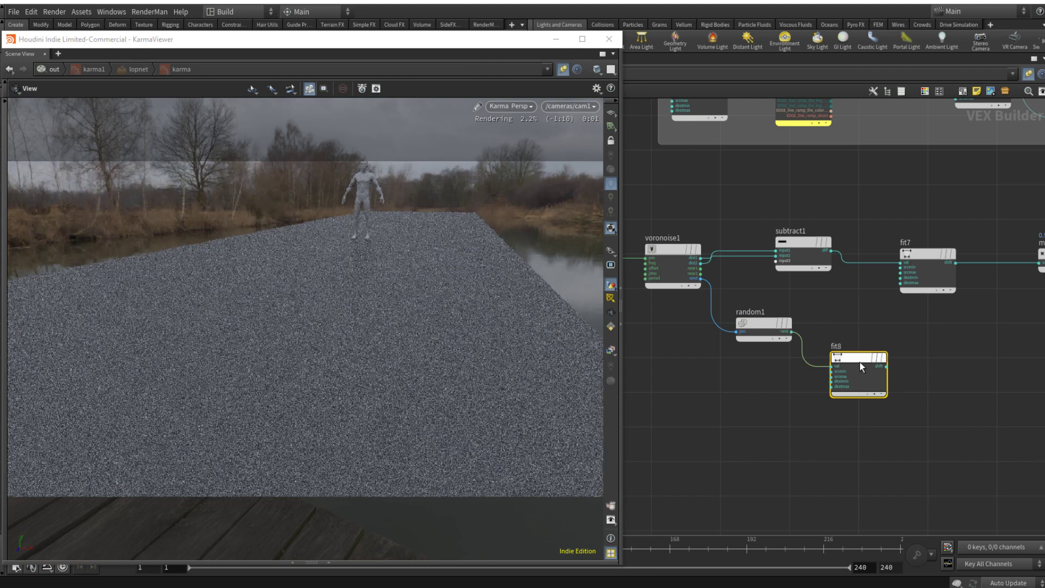
pyautogui.click(922, 404)
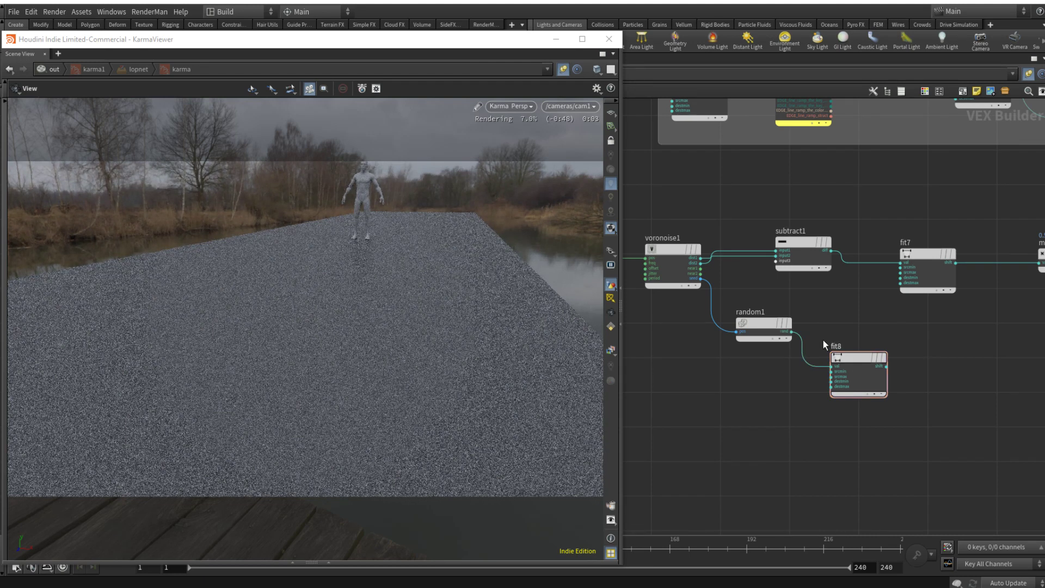
pyautogui.click(854, 357)
pyautogui.press('p')
pyautogui.press('p')
pyautogui.moveTo(928, 343); pyautogui.dragTo(798, 354, button='middle')
pyautogui.click(838, 337)
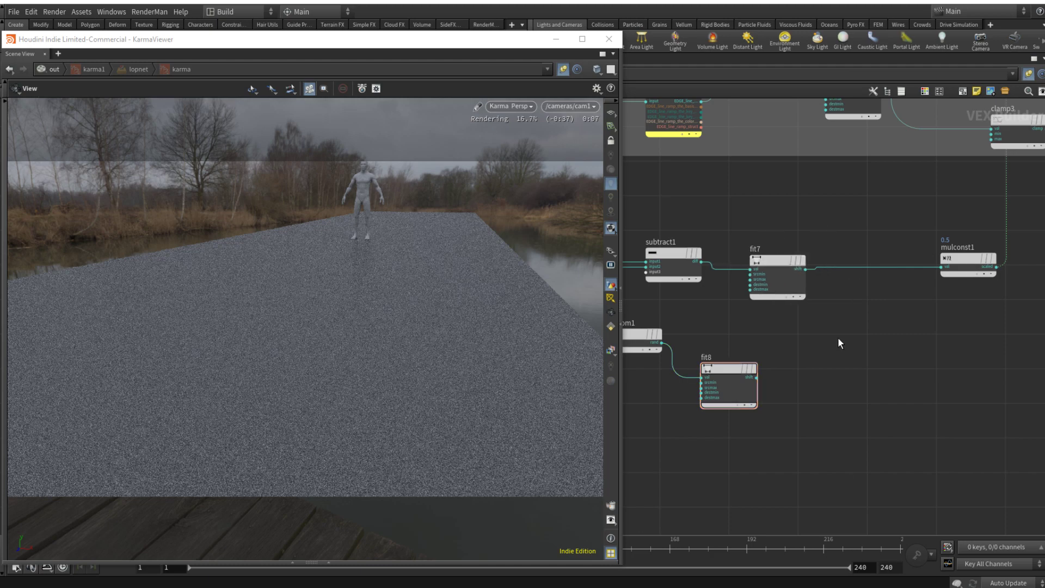
# Step: Insert a Multiply node between fit7 and mulconst1, and wire fit8's shift output into its second input
pyautogui.press('Tab')
pyautogui.write('mult')
pyautogui.press('Return')
pyautogui.click(890, 267)
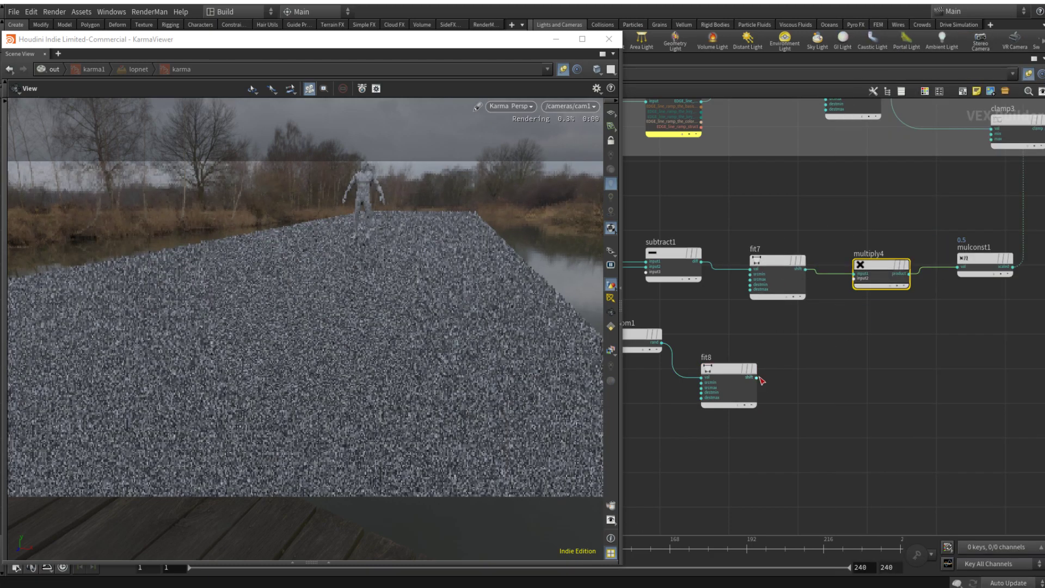
pyautogui.moveTo(757, 377); pyautogui.dragTo(855, 279)
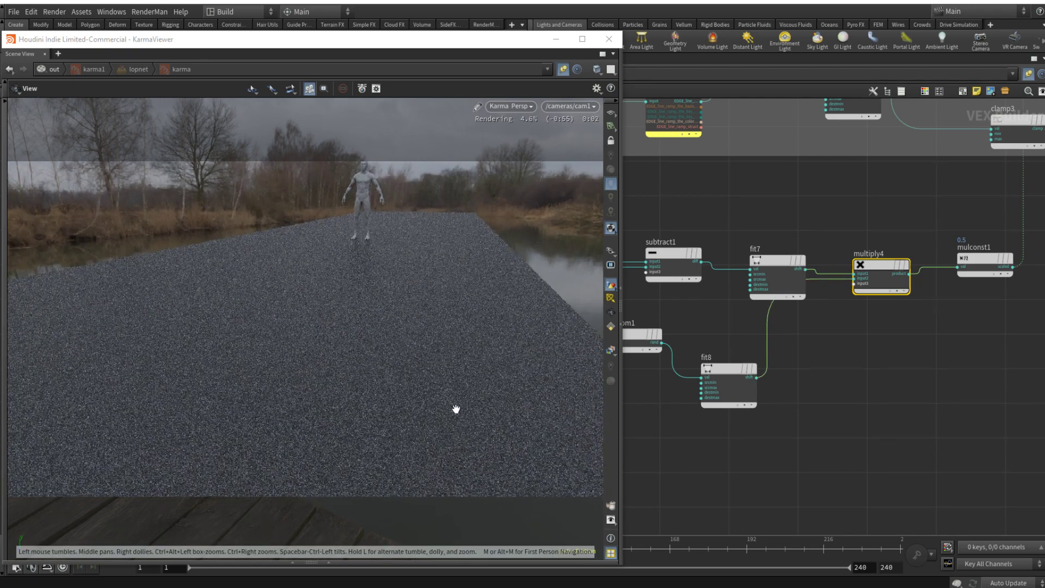
# Step: Set the Source Min of fit8 to 0.632 to thin out the bright random grains
pyautogui.click(724, 370)
pyautogui.press('p')
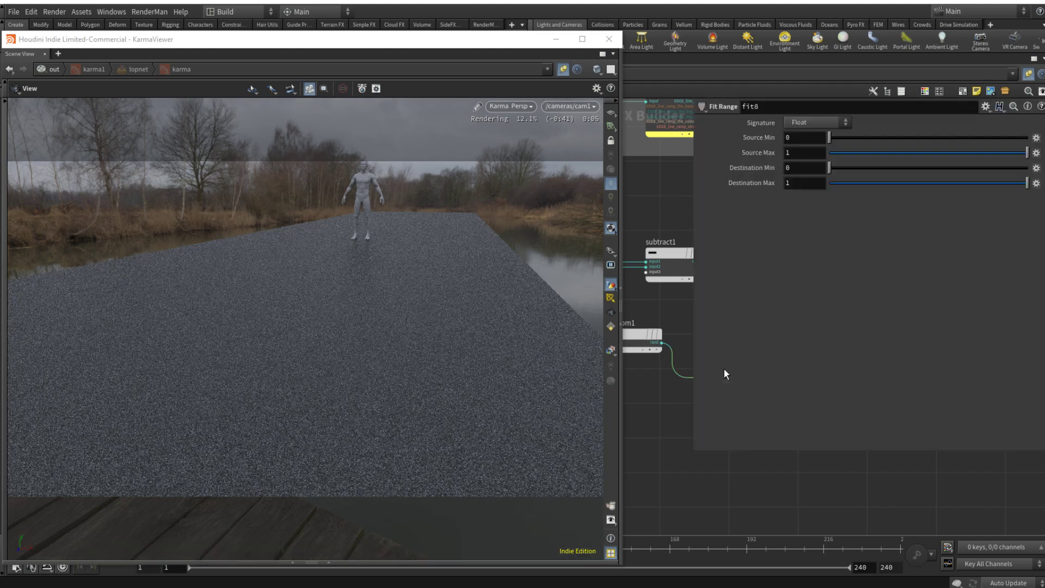
pyautogui.click(963, 139)
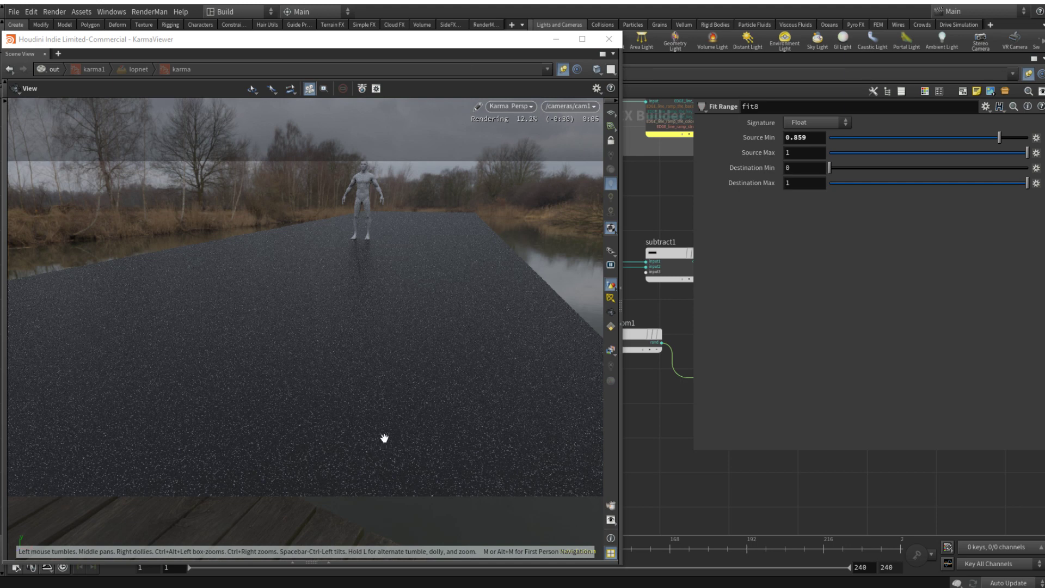
pyautogui.click(955, 138)
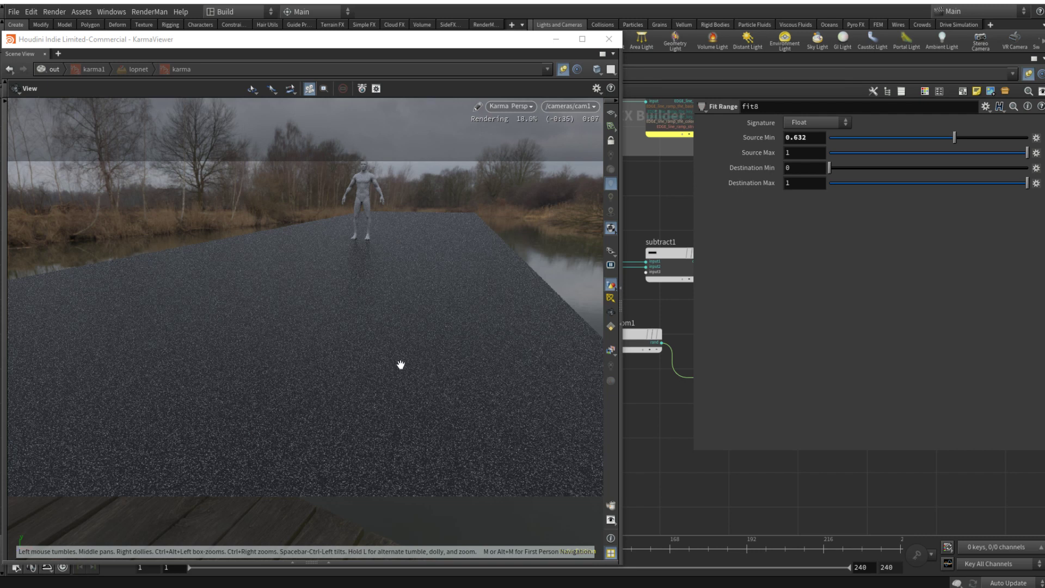
pyautogui.press('p')
# Step: Tidy the noise network by placing fit8 under fit7 and mulconst1 just below and after multiply4
pyautogui.scroll(-3, 843, 389)
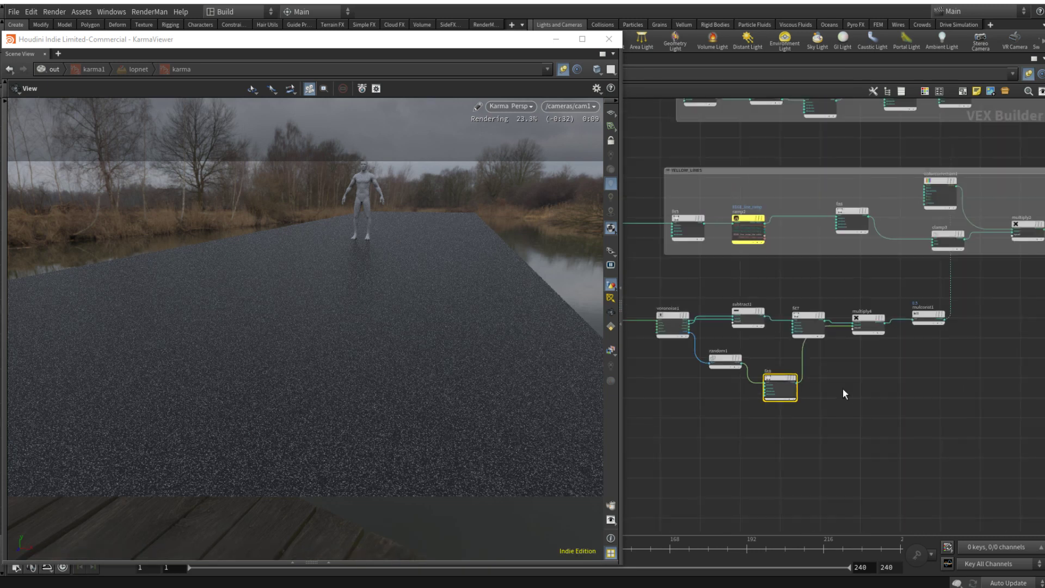
pyautogui.moveTo(765, 375); pyautogui.dragTo(821, 385)
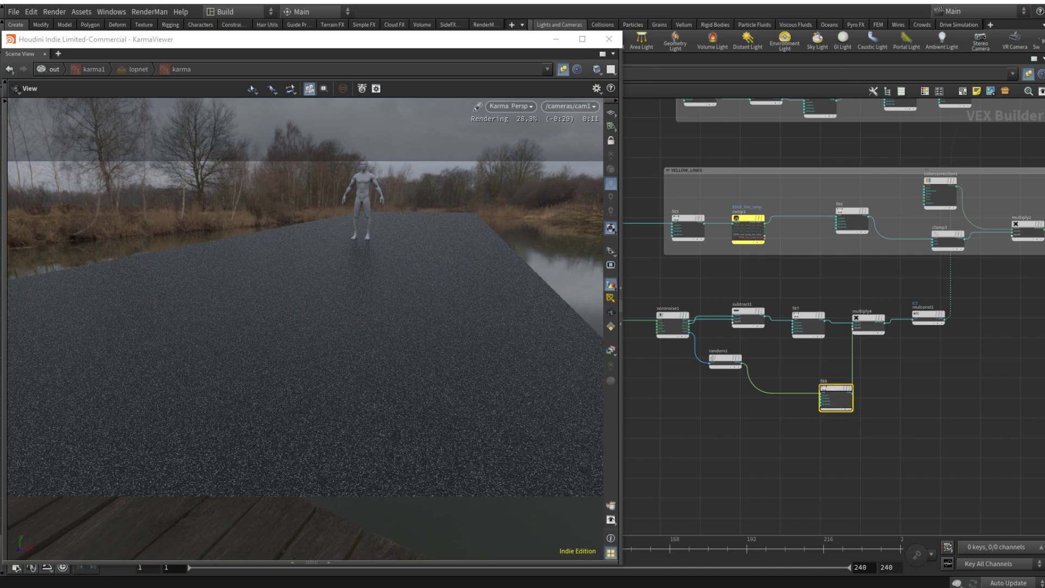
pyautogui.scroll(-4, 990, 323)
pyautogui.moveTo(990, 327); pyautogui.dragTo(864, 372, button='middle')
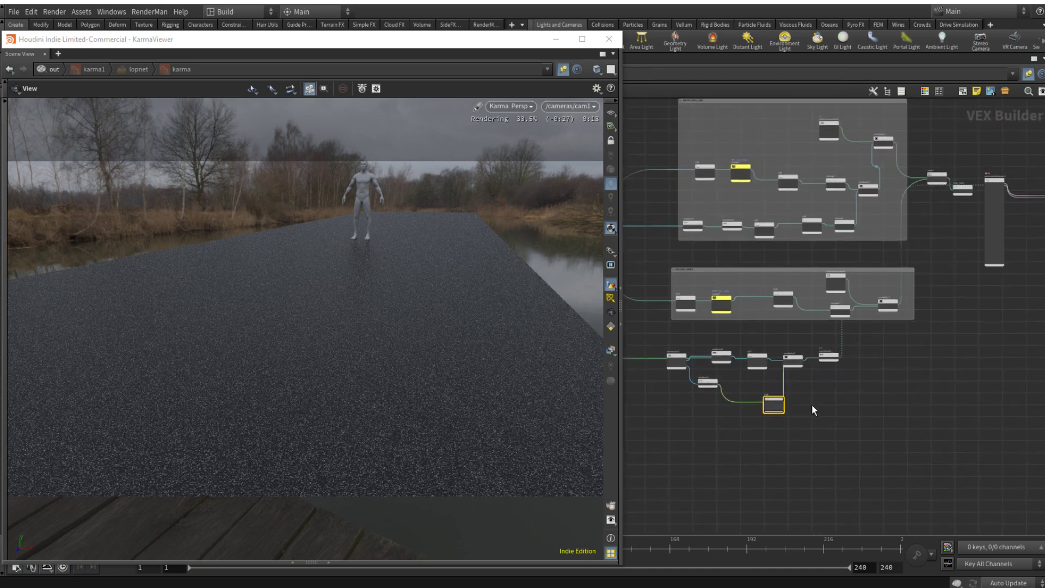
pyautogui.moveTo(776, 404); pyautogui.dragTo(758, 389)
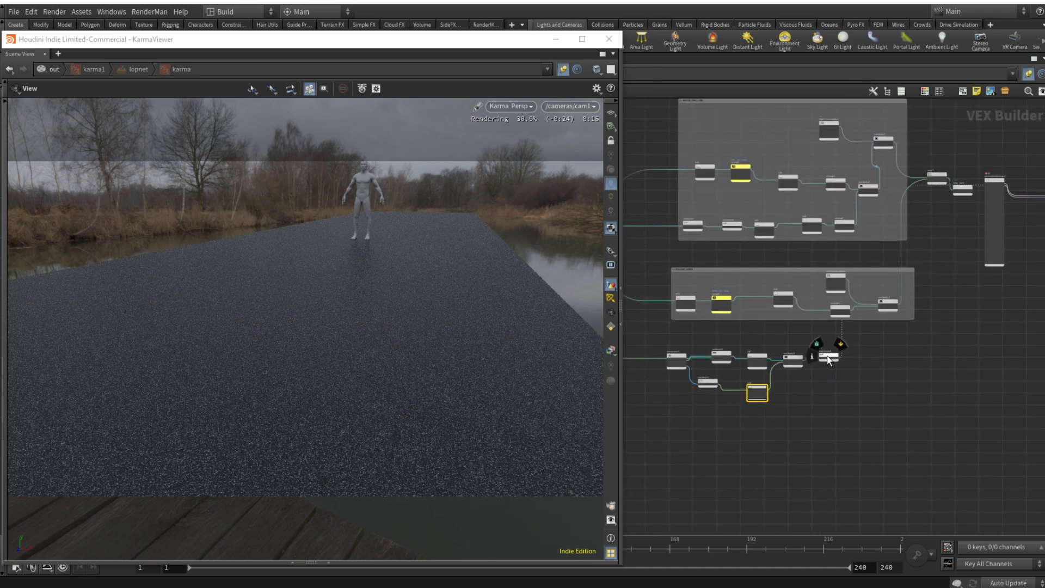
pyautogui.moveTo(827, 355); pyautogui.dragTo(841, 370)
pyautogui.moveTo(717, 375); pyautogui.dragTo(804, 374, button='middle')
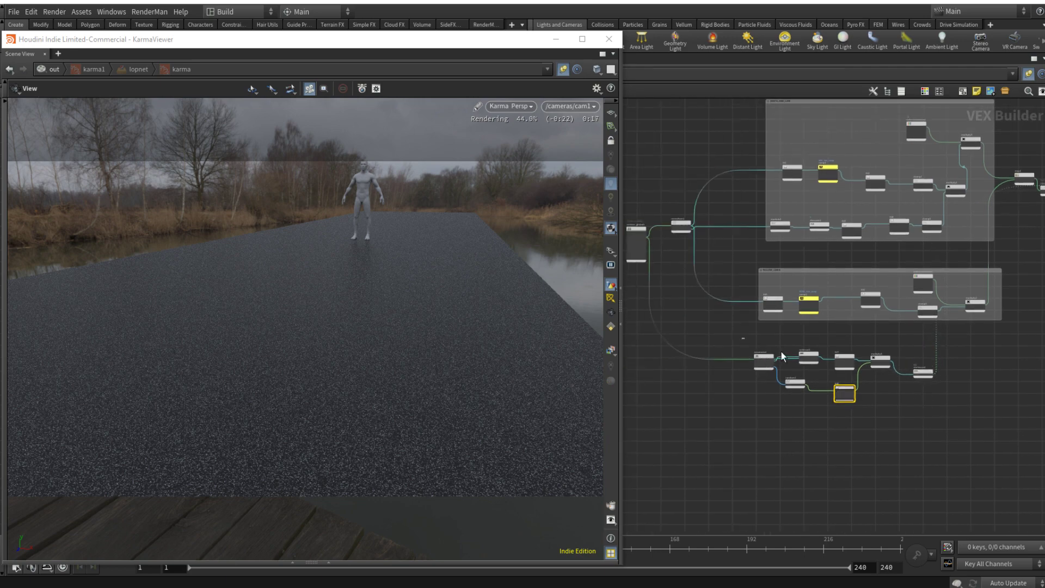
# Step: Group the Voronoi noise nodes in a network box titled TINY_NOISE
pyautogui.moveTo(743, 338); pyautogui.dragTo(950, 430)
pyautogui.click(961, 91)
pyautogui.scroll(4, 793, 311)
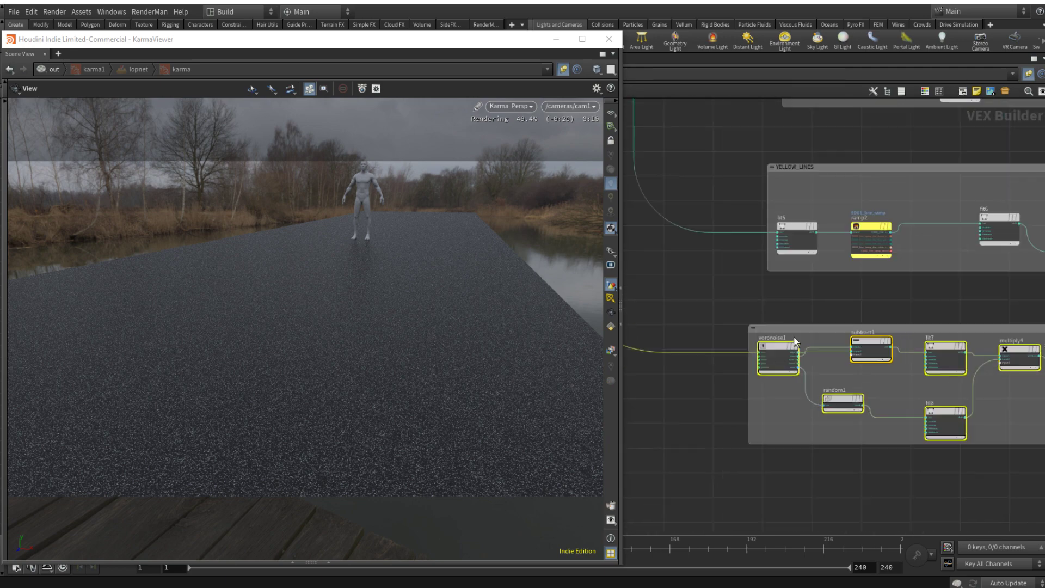
pyautogui.click(798, 329)
pyautogui.doubleClick(798, 330)
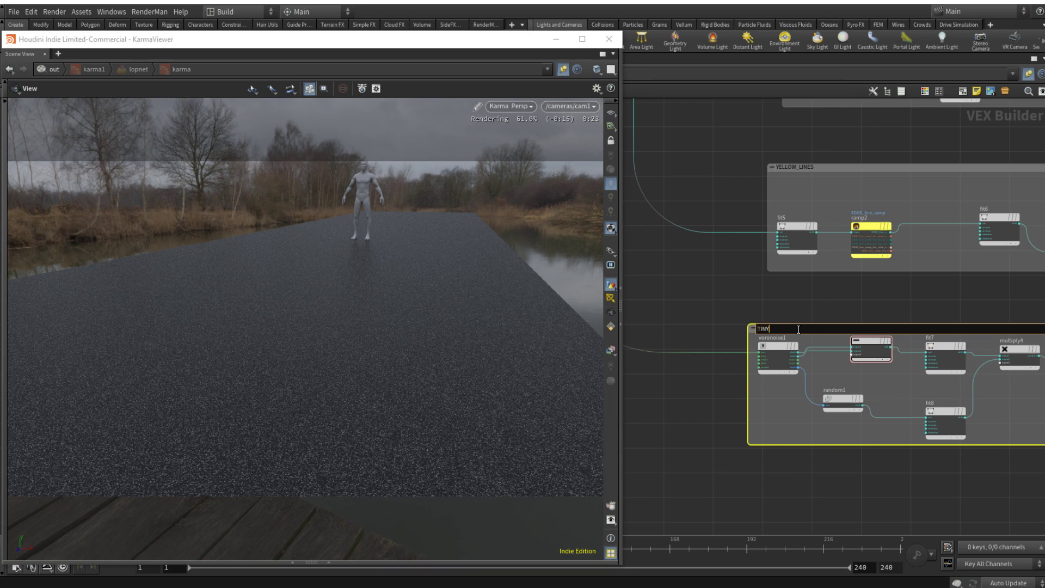
pyautogui.press('Return')
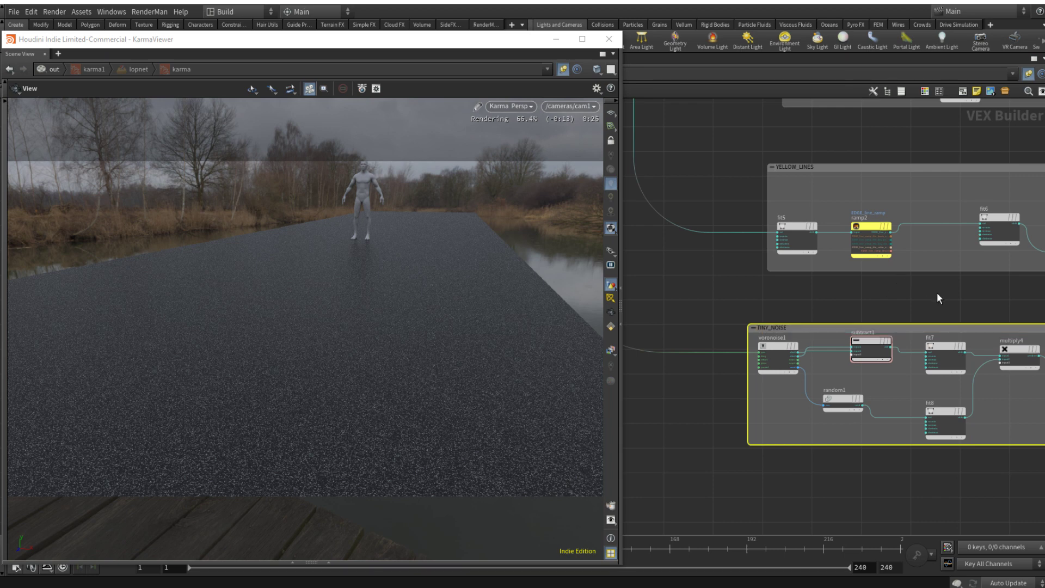
# Step: Move COL_OUT and the max1 node up, clear of the principled shader
pyautogui.scroll(-3, 865, 294)
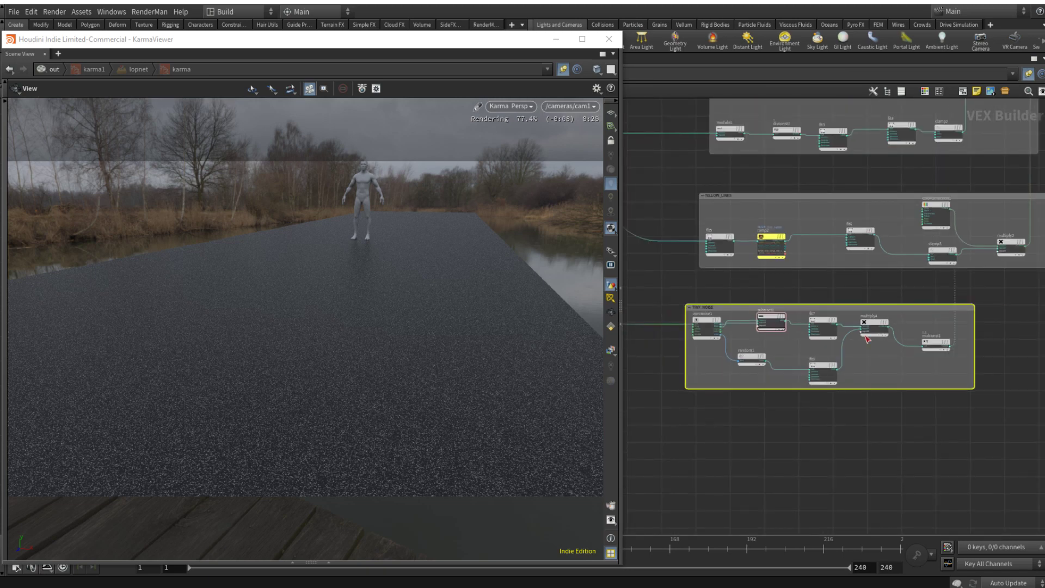
pyautogui.scroll(-4, 1002, 315)
pyautogui.moveTo(1010, 311); pyautogui.dragTo(798, 367, button='middle')
pyautogui.scroll(4, 859, 258)
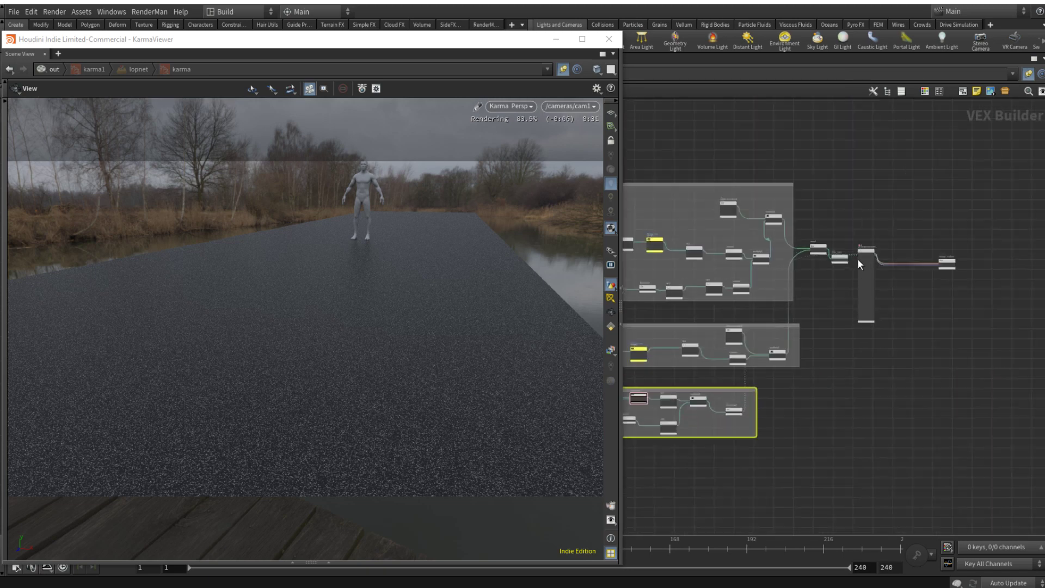
pyautogui.moveTo(830, 259); pyautogui.dragTo(859, 191)
pyautogui.moveTo(786, 238); pyautogui.dragTo(786, 212)
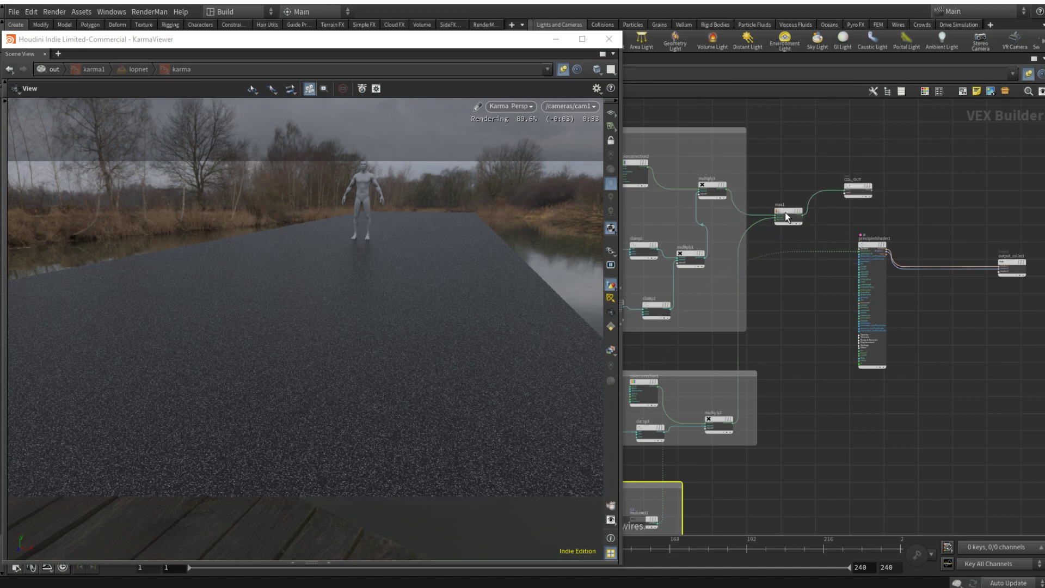
pyautogui.moveTo(797, 333); pyautogui.dragTo(814, 297, button='middle')
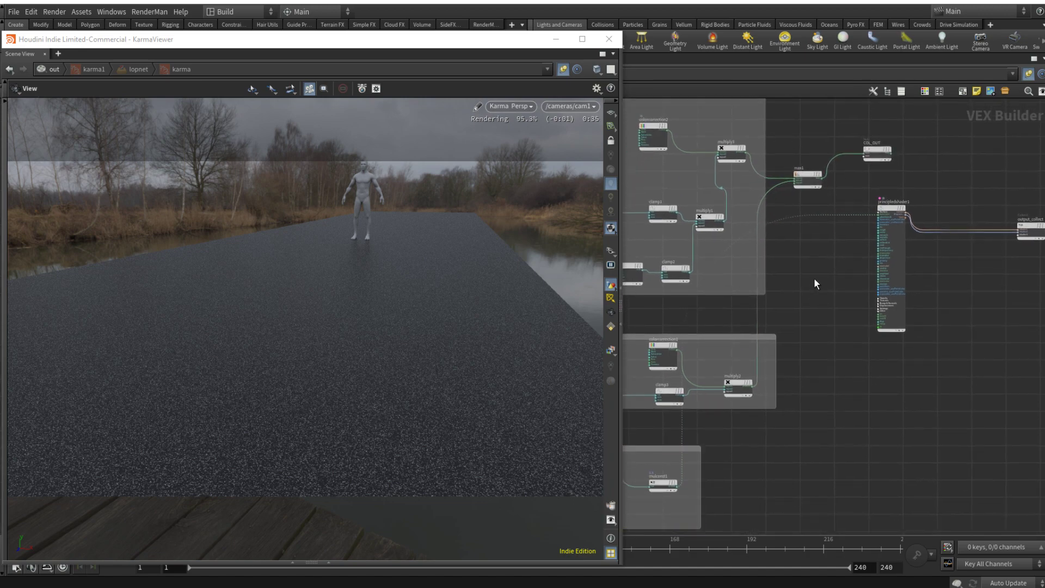
# Step: Insert a Multiply node between max1 and COL_OUT, and wire mulconst1's scaled output into its second input
pyautogui.press('Tab')
pyautogui.write('mu')
pyautogui.press('Return')
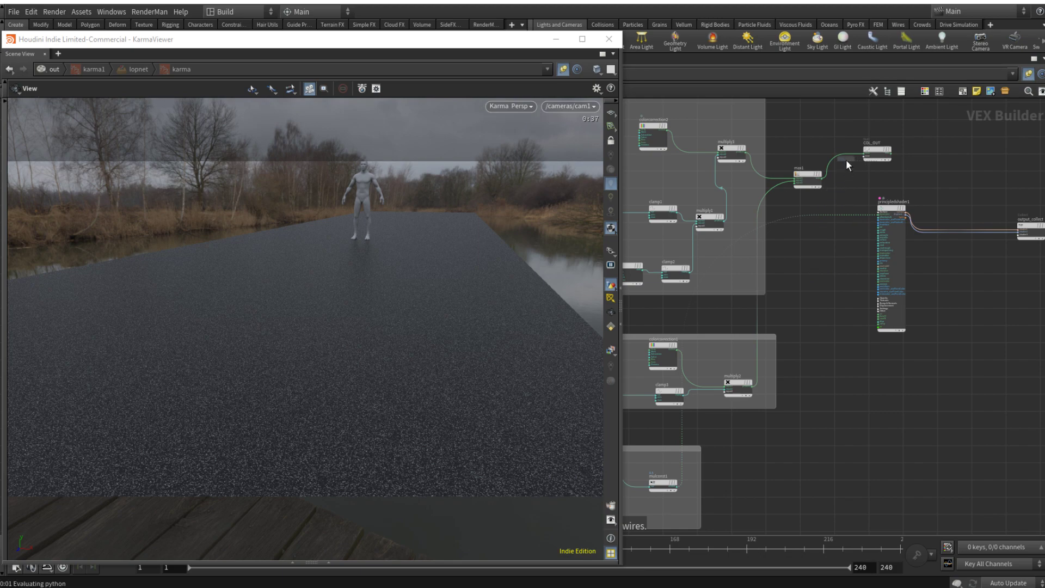
pyautogui.click(841, 155)
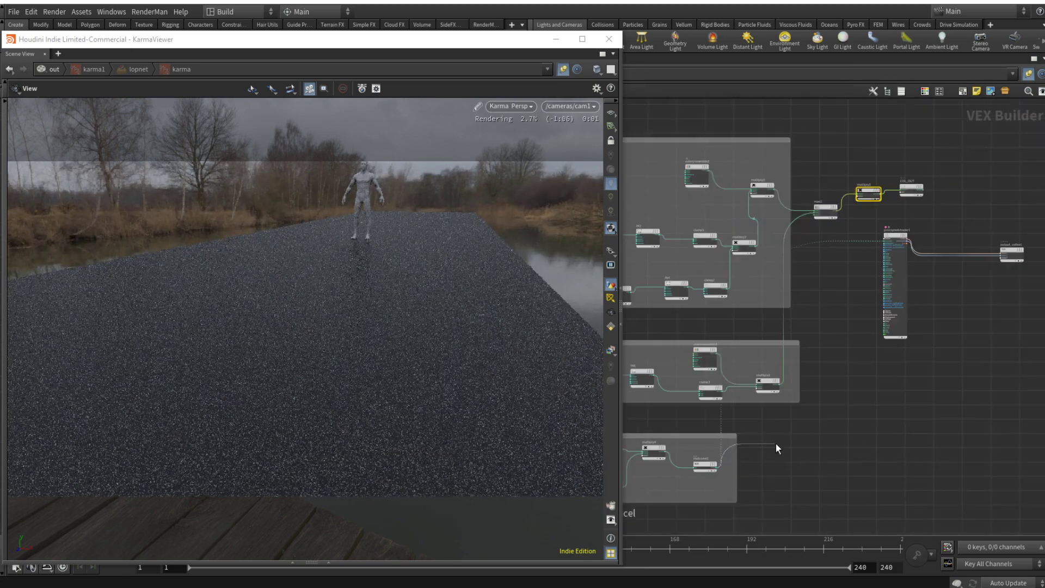
pyautogui.scroll(5, 872, 180)
pyautogui.click(821, 224)
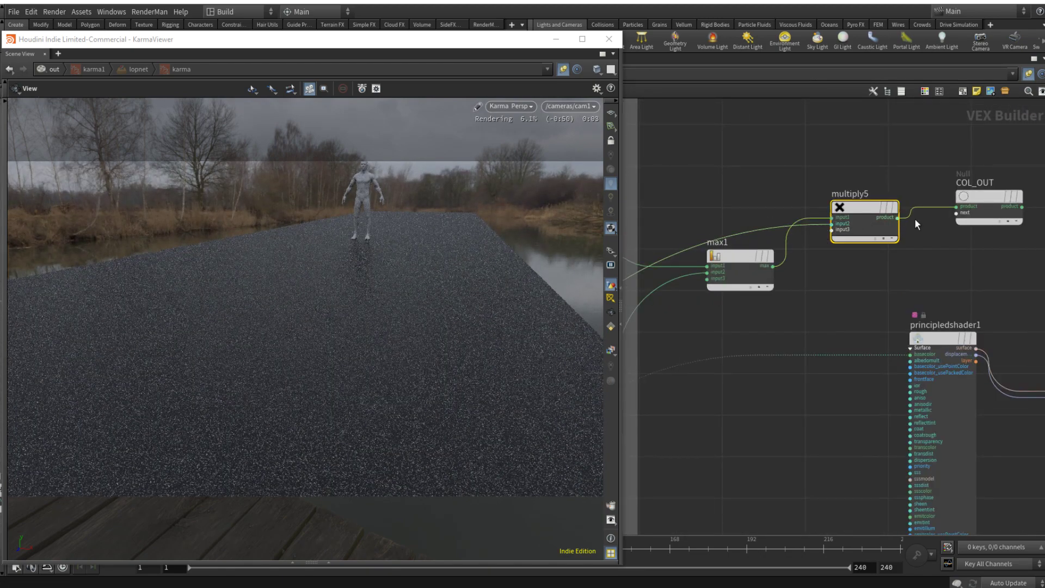
# Step: Wire the COL_OUT output into the principled shader's basecolor input, replacing the direct noise connection
pyautogui.moveTo(988, 271); pyautogui.dragTo(874, 248, button='middle')
pyautogui.moveTo(908, 184); pyautogui.dragTo(796, 331)
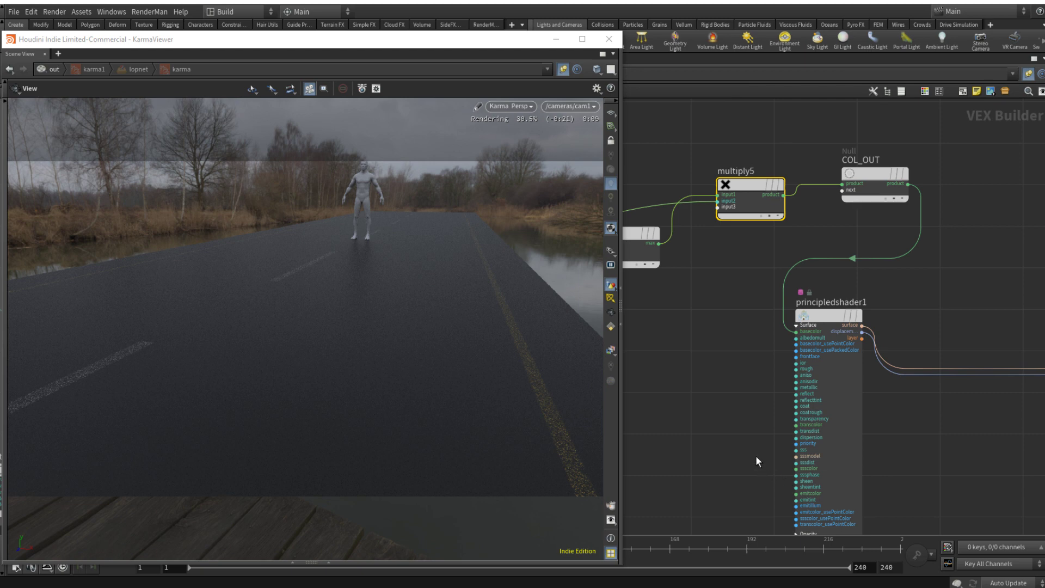
pyautogui.moveTo(747, 453); pyautogui.dragTo(838, 358, button='middle')
pyautogui.scroll(-4, 838, 359)
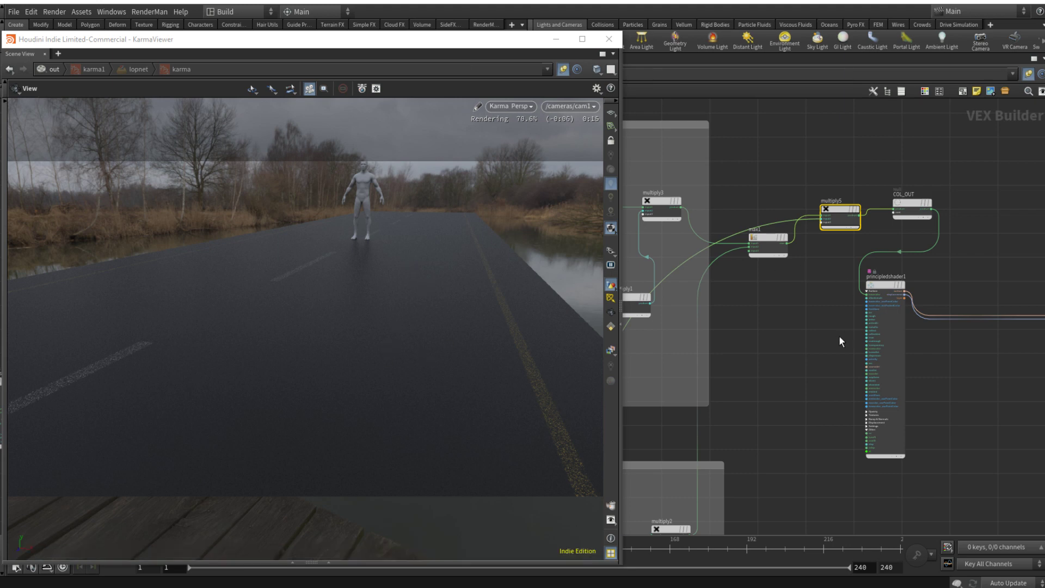
# Step: Spread out the principled shader, multiply5 and COL_OUT to make room for more nodes between them
pyautogui.moveTo(840, 341); pyautogui.dragTo(826, 292, button='middle')
pyautogui.moveTo(900, 264); pyautogui.dragTo(1032, 271)
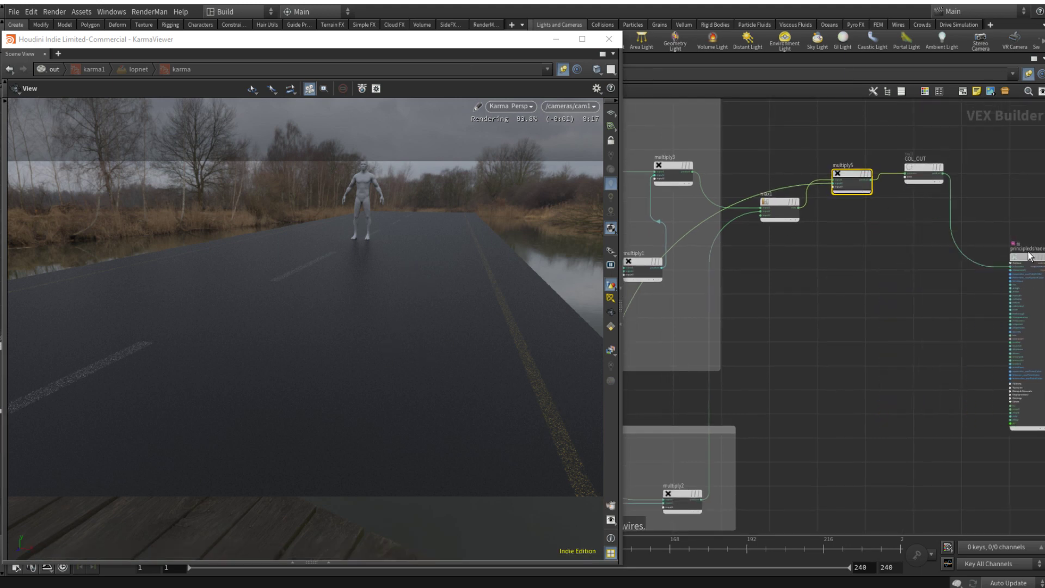
pyautogui.moveTo(842, 175); pyautogui.dragTo(824, 251)
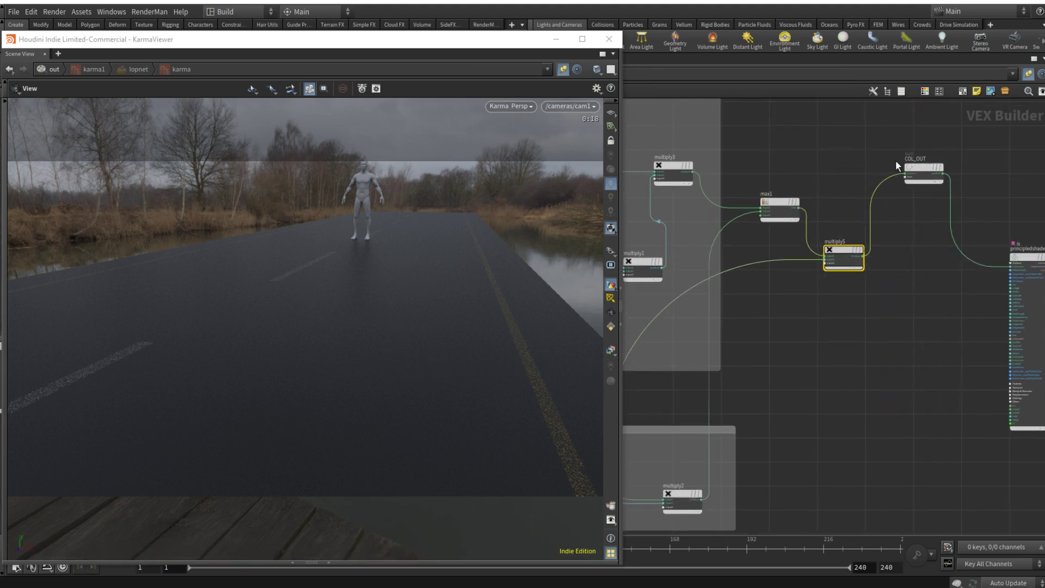
pyautogui.moveTo(918, 166); pyautogui.dragTo(1003, 190)
# Step: Insert a Maximum node on the wire between multiply5 and COL_OUT
pyautogui.click(945, 247)
pyautogui.press('Tab')
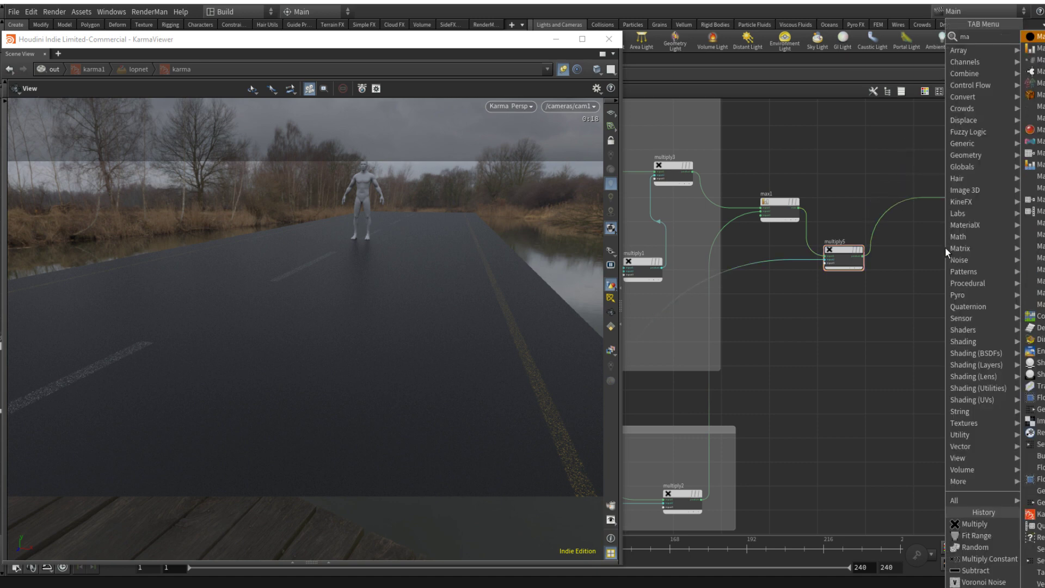
pyautogui.press('Return')
pyautogui.click(949, 198)
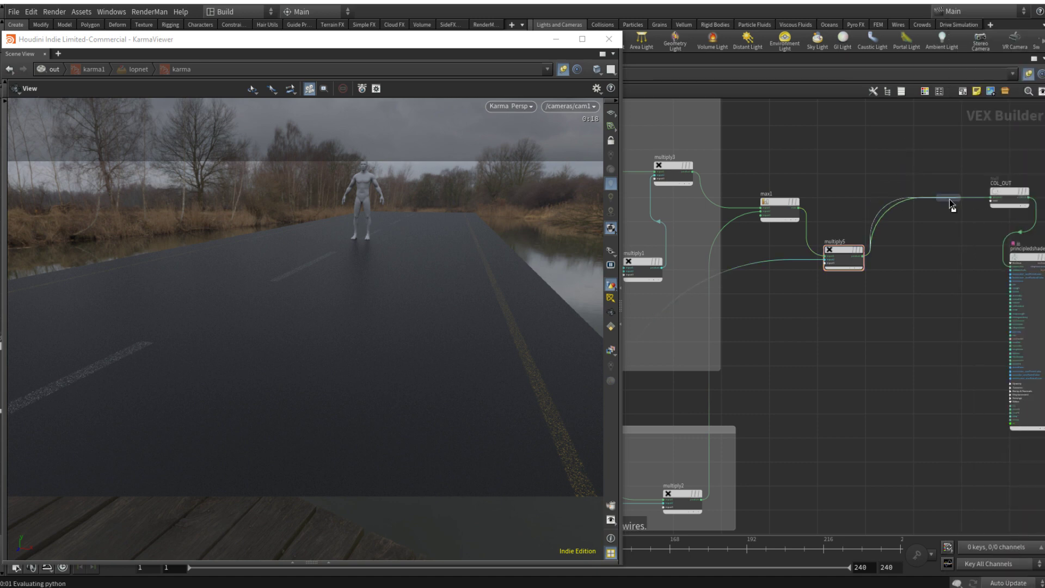
# Step: Insert a Fit Range node on the noise wire into multiply5's second input and place it below that node
pyautogui.press('Tab')
pyautogui.write('fit')
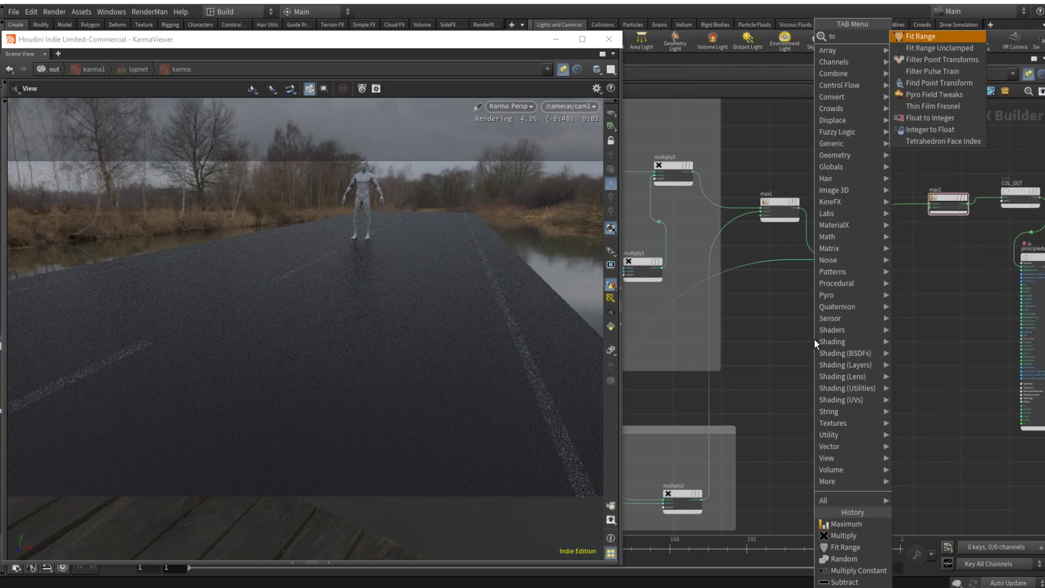
pyautogui.press('Return')
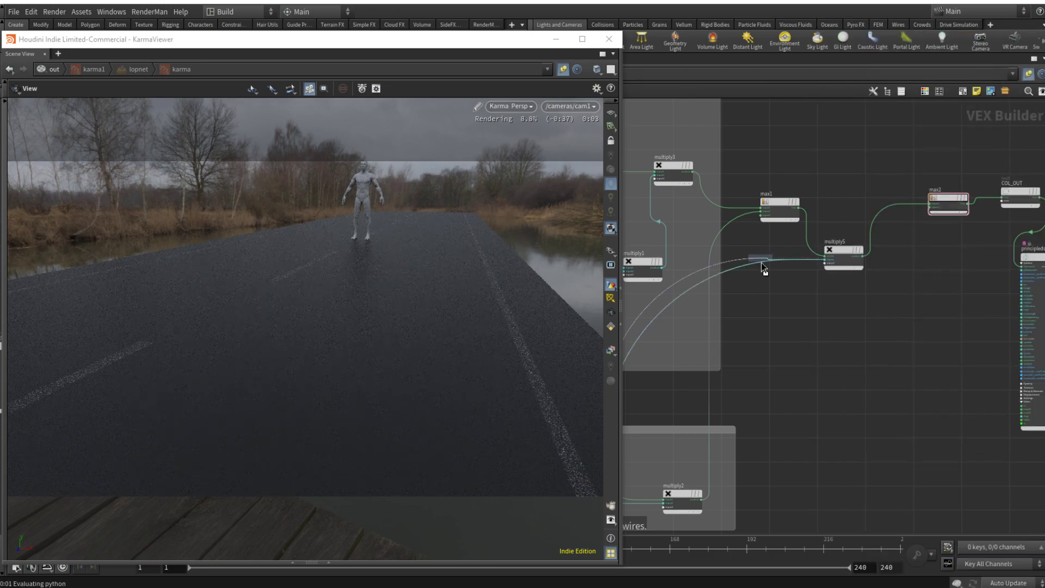
pyautogui.click(762, 266)
pyautogui.moveTo(761, 262); pyautogui.dragTo(805, 316)
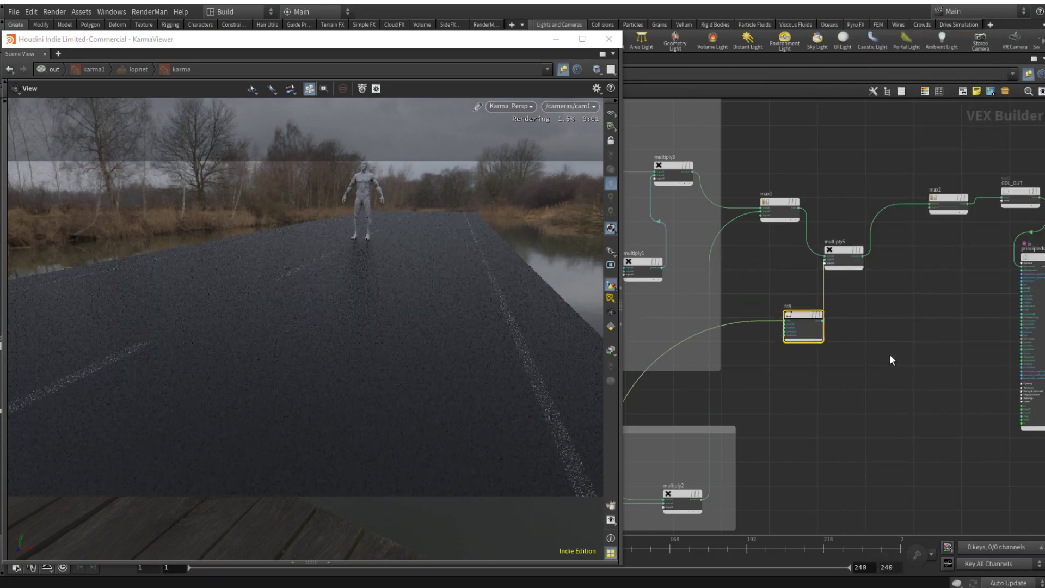
# Step: Set the Destination Min of the fit9 Fit Range node to 0.068
pyautogui.moveTo(891, 360); pyautogui.dragTo(753, 190)
pyautogui.click(808, 316)
pyautogui.press('p')
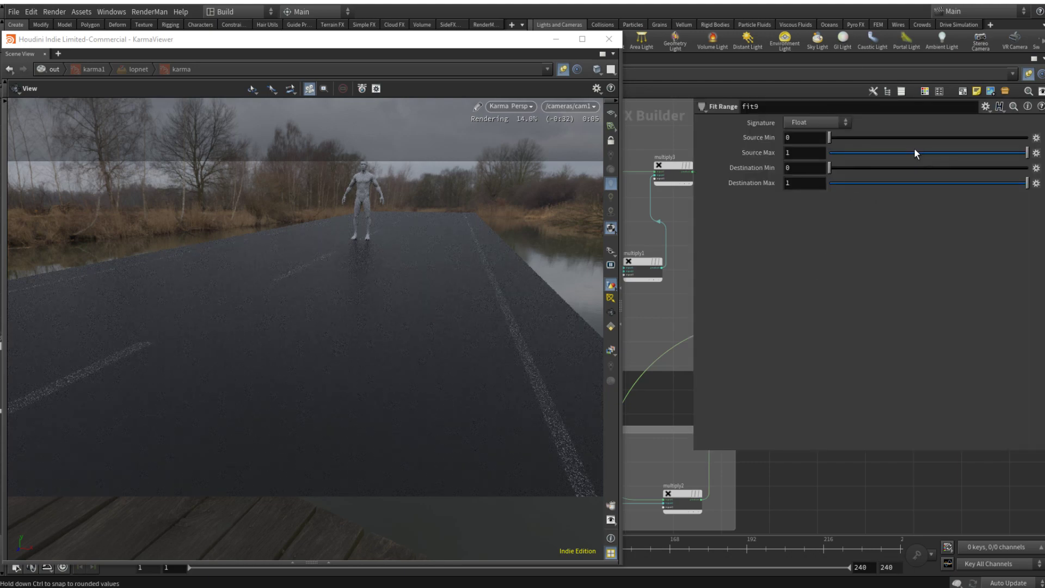
pyautogui.moveTo(856, 168)
pyautogui.mouseDown()
pyautogui.moveTo(891, 168)
pyautogui.moveTo(857, 168)
pyautogui.mouseUp()
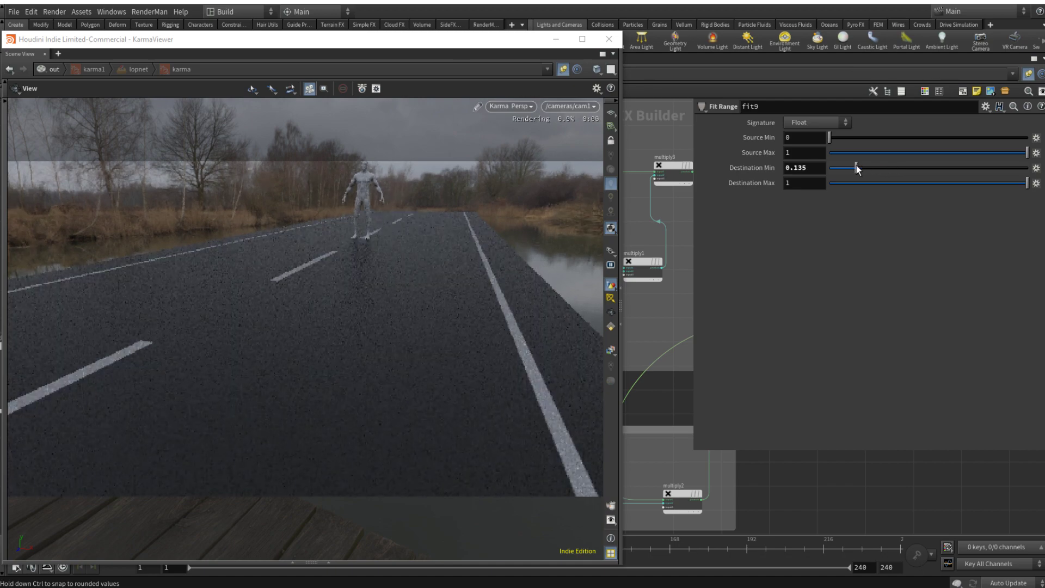
pyautogui.click(835, 170)
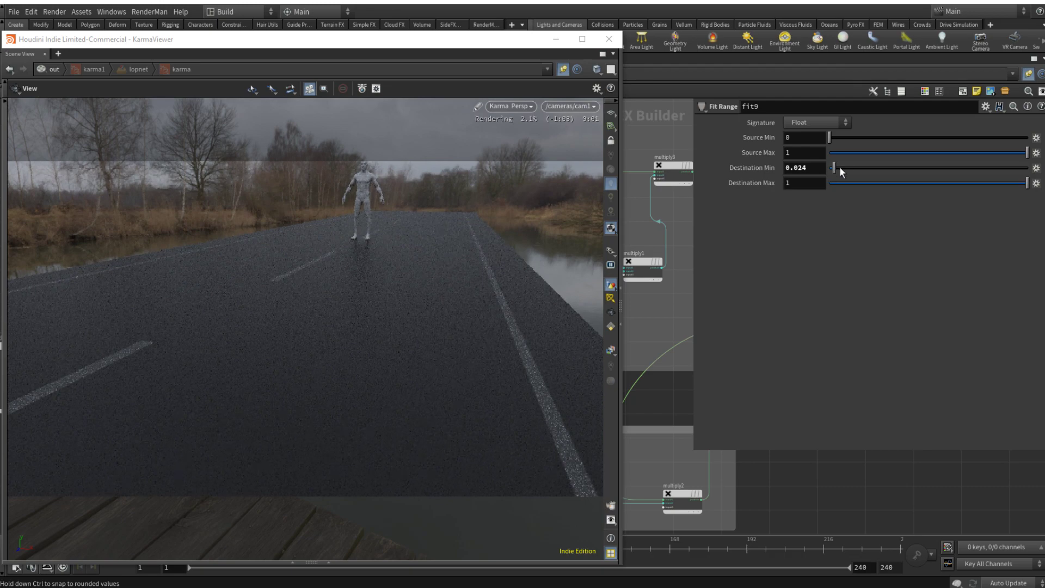
pyautogui.click(843, 168)
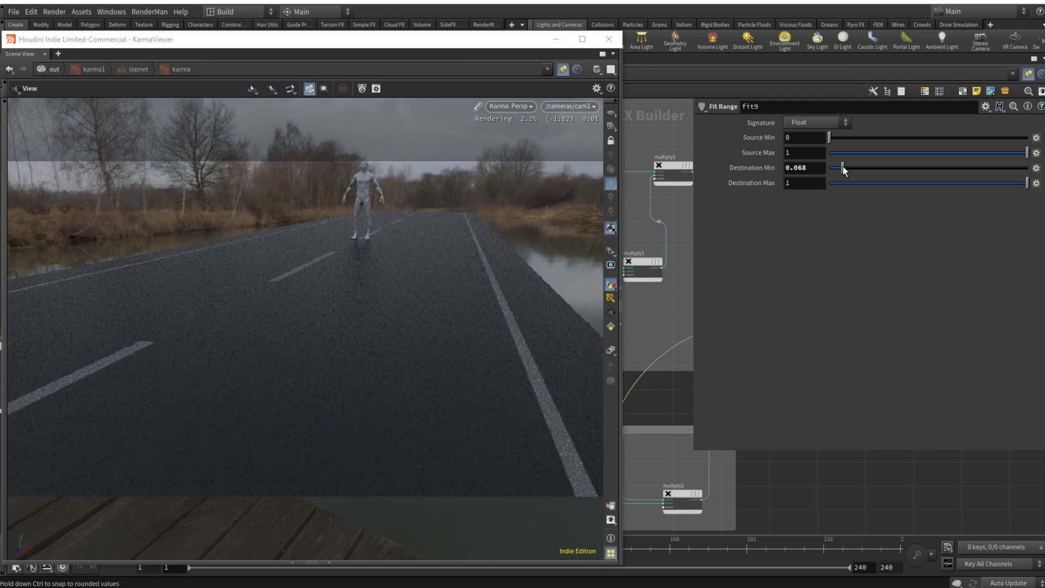
pyautogui.press('p')
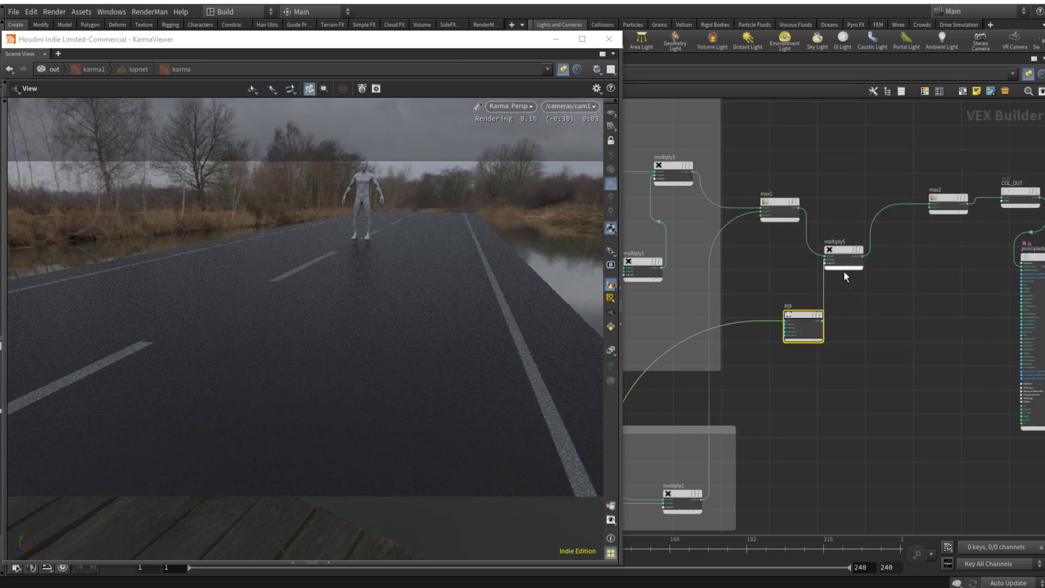
# Step: Wire max2's output directly into the principled shader's basecolor input, replacing the COL_OUT connection
pyautogui.click(848, 250)
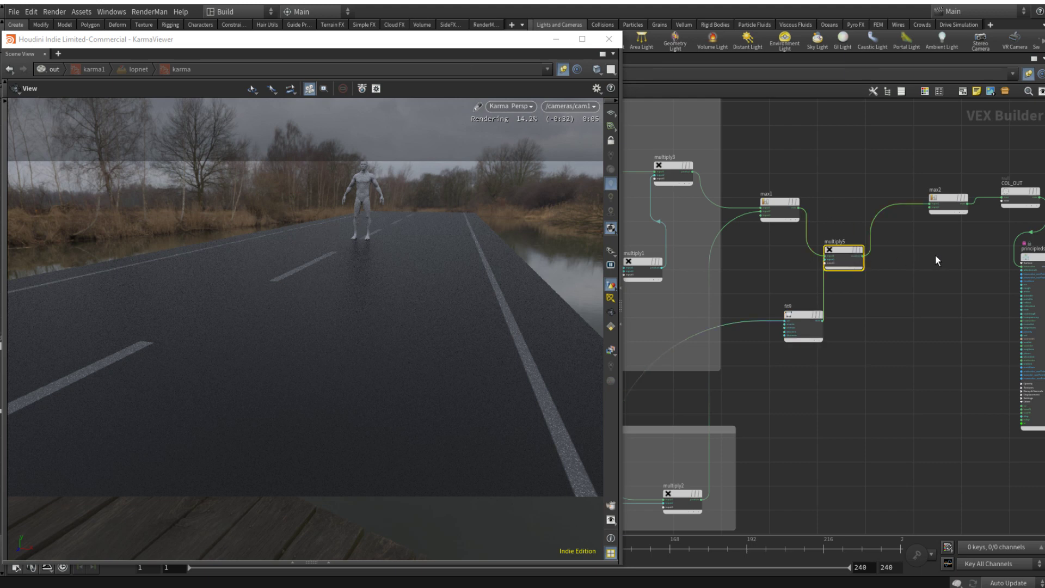
pyautogui.scroll(3, 915, 256)
pyautogui.scroll(2, 906, 229)
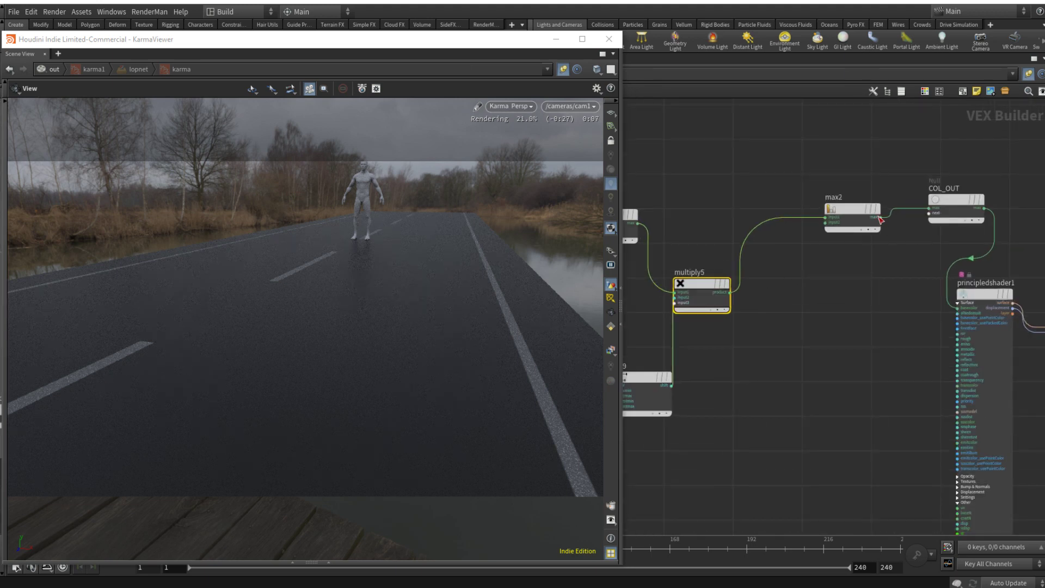
pyautogui.moveTo(881, 218); pyautogui.dragTo(958, 308)
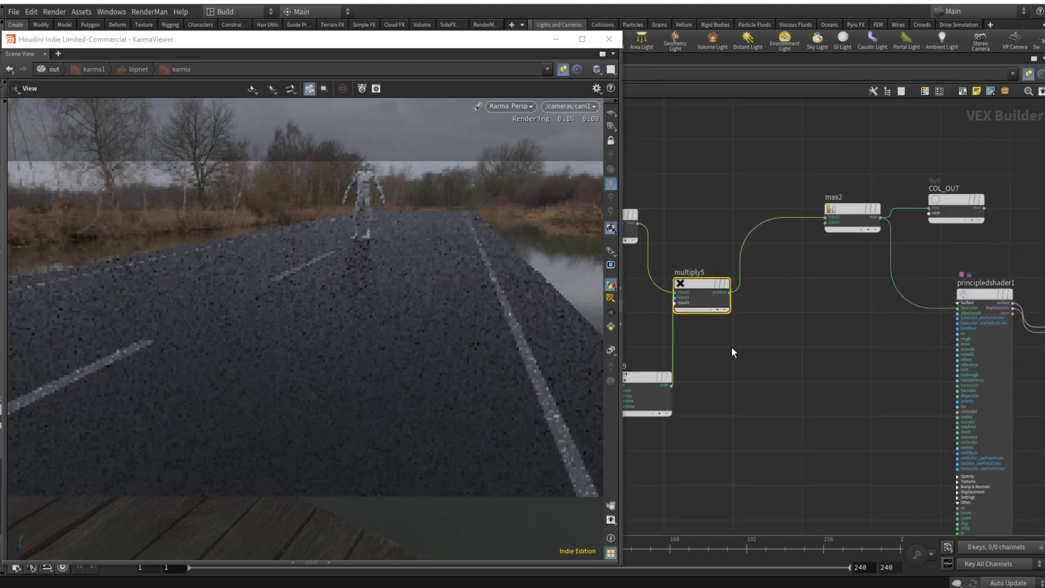
# Step: Cut the wire between fit9's output and multiply5's second input
pyautogui.moveTo(818, 367); pyautogui.dragTo(1029, 375, button='middle')
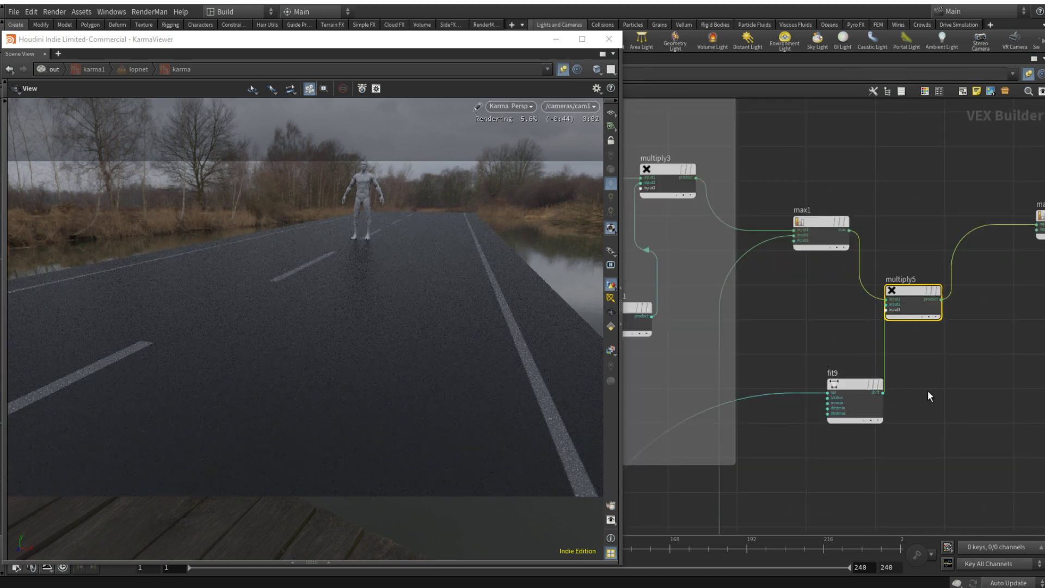
pyautogui.moveTo(928, 384); pyautogui.dragTo(906, 360, button='middle')
pyautogui.scroll(-5, 821, 325)
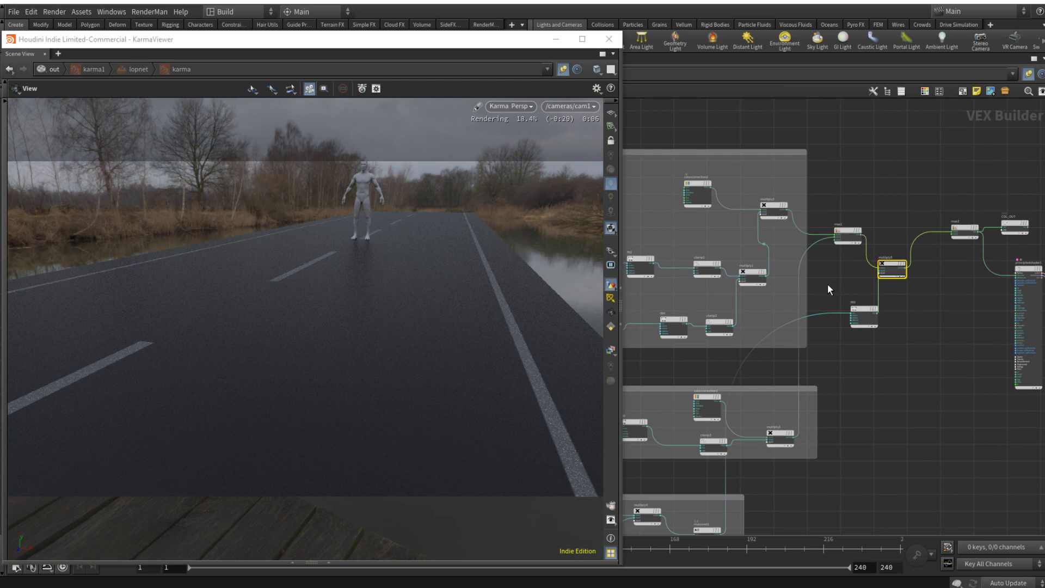
pyautogui.moveTo(827, 283); pyautogui.dragTo(839, 287, button='middle')
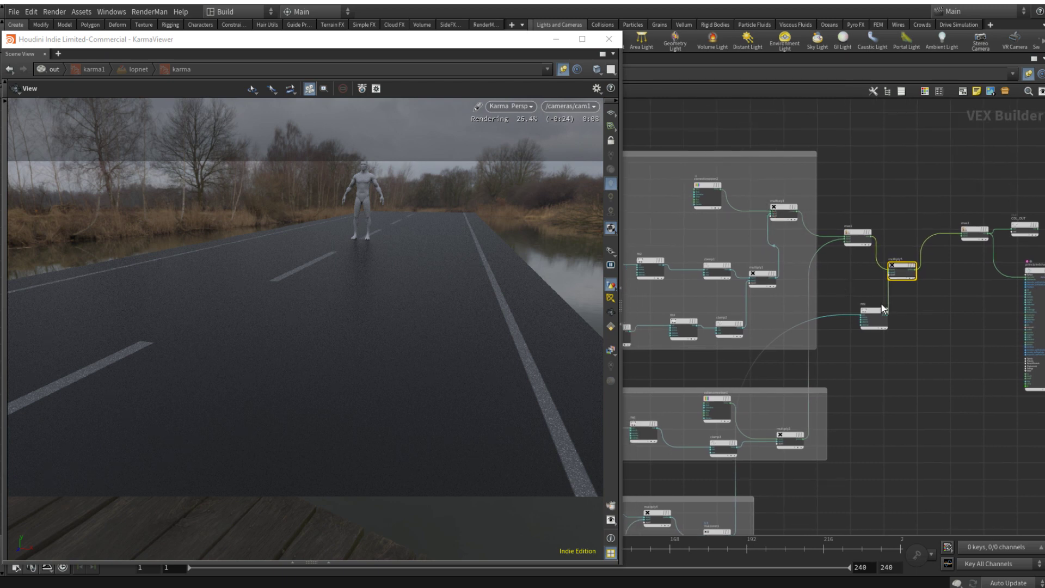
pyautogui.scroll(3, 881, 303)
pyautogui.scroll(2, 903, 286)
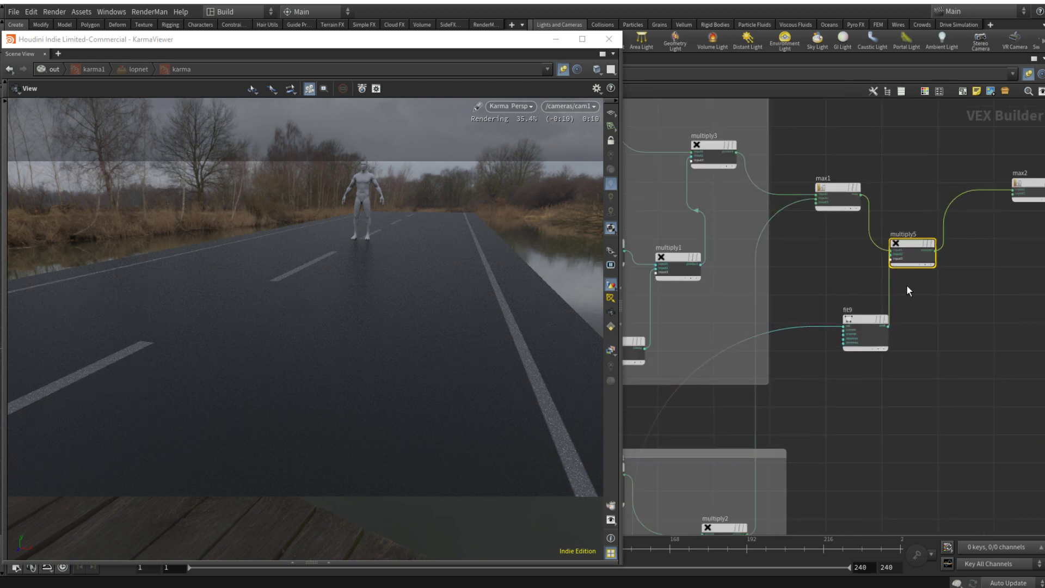
pyautogui.press('y')
pyautogui.moveTo(863, 299); pyautogui.dragTo(899, 331)
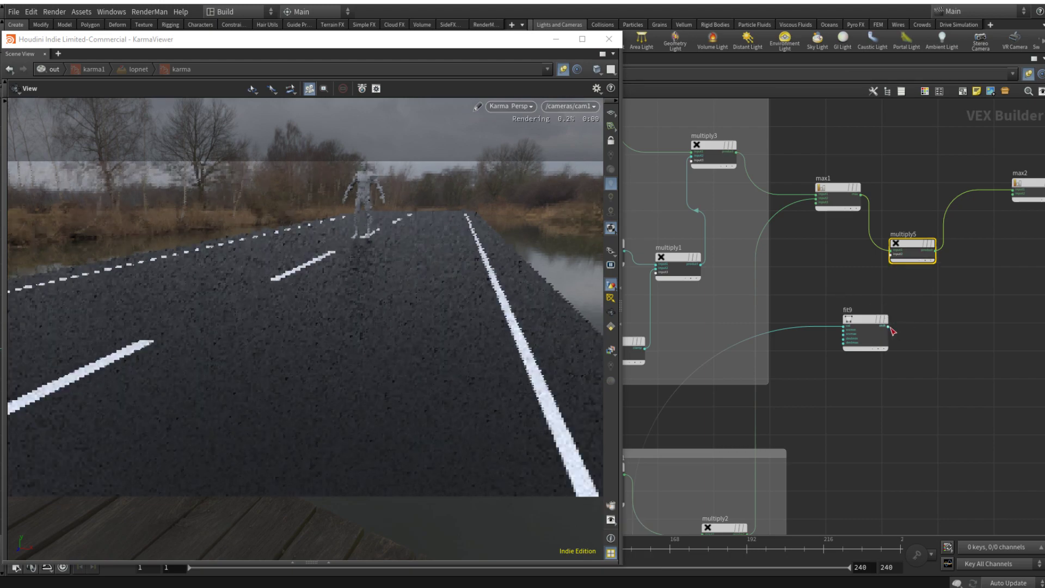
pyautogui.scroll(-3, 843, 273)
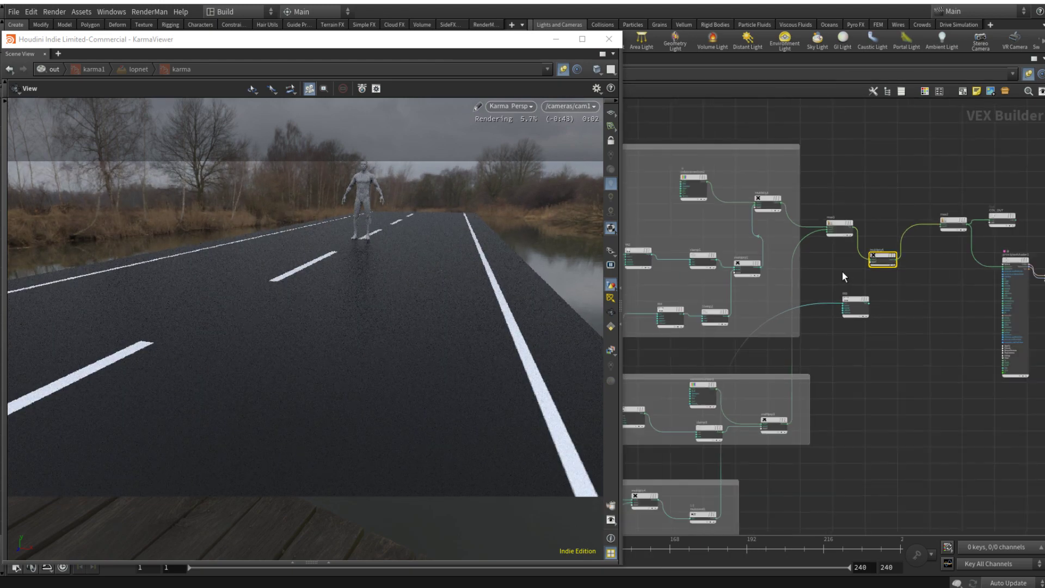
# Step: Release the viewer from its camera and restart the render by switching to Houdini GL and back to Karma
pyautogui.click(518, 109)
pyautogui.click(518, 109)
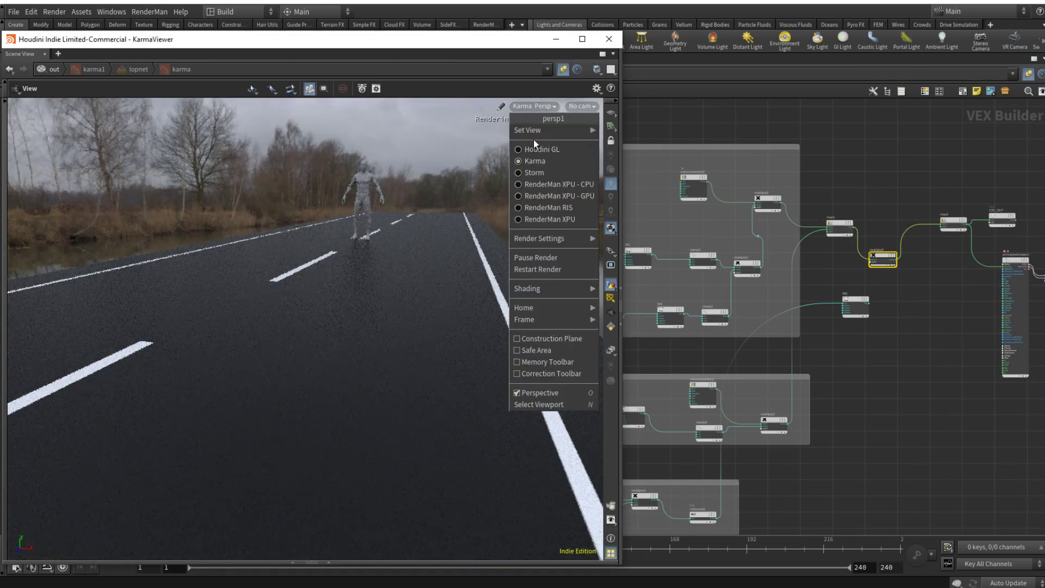
pyautogui.click(561, 149)
pyautogui.click(540, 107)
pyautogui.click(554, 161)
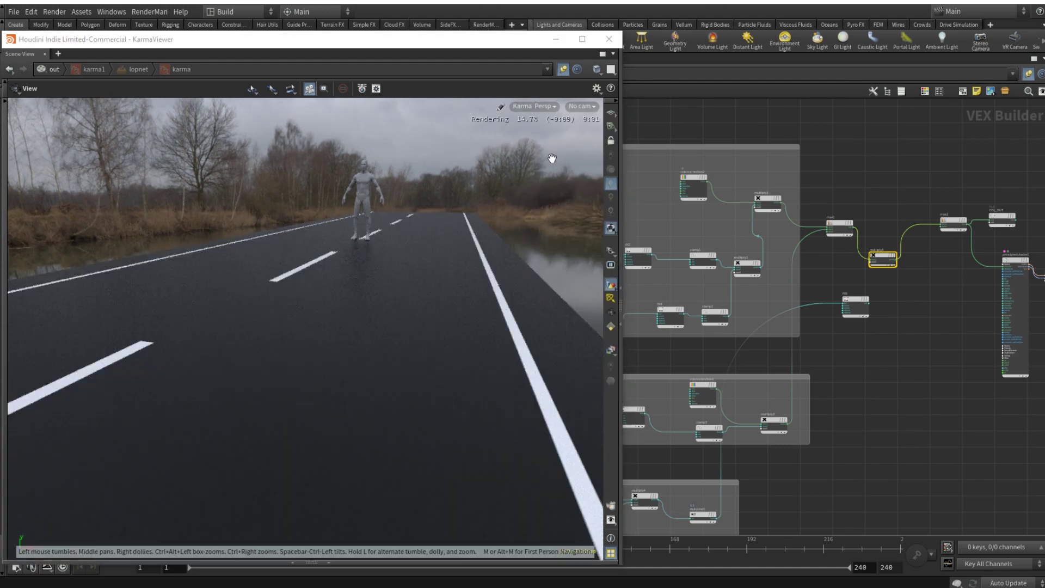
# Step: Bypass multiply5, and bypass max1 and re-enable it to compare their effect on the road lines
pyautogui.moveTo(887, 373); pyautogui.dragTo(957, 348, button='middle')
pyautogui.moveTo(939, 216); pyautogui.dragTo(816, 244, button='middle')
pyautogui.scroll(3, 827, 251)
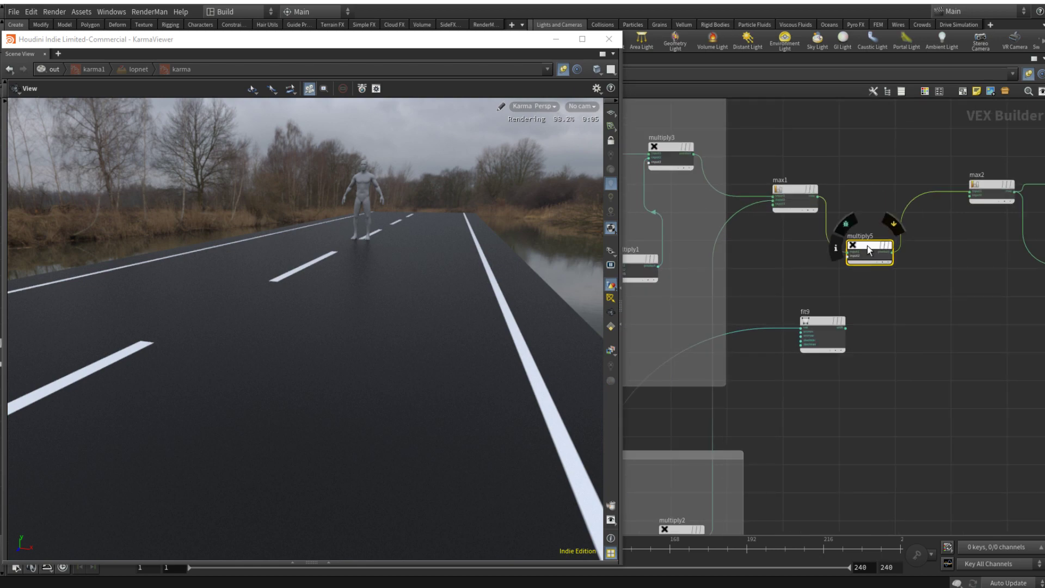
pyautogui.click(887, 246)
pyautogui.moveTo(956, 276); pyautogui.dragTo(943, 282, button='middle')
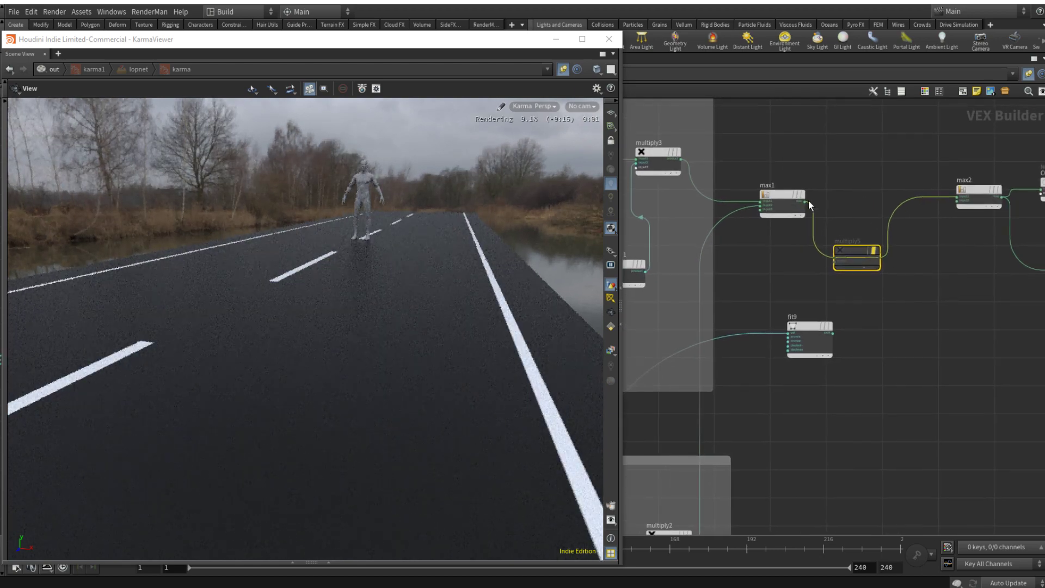
pyautogui.click(787, 197)
pyautogui.press('b')
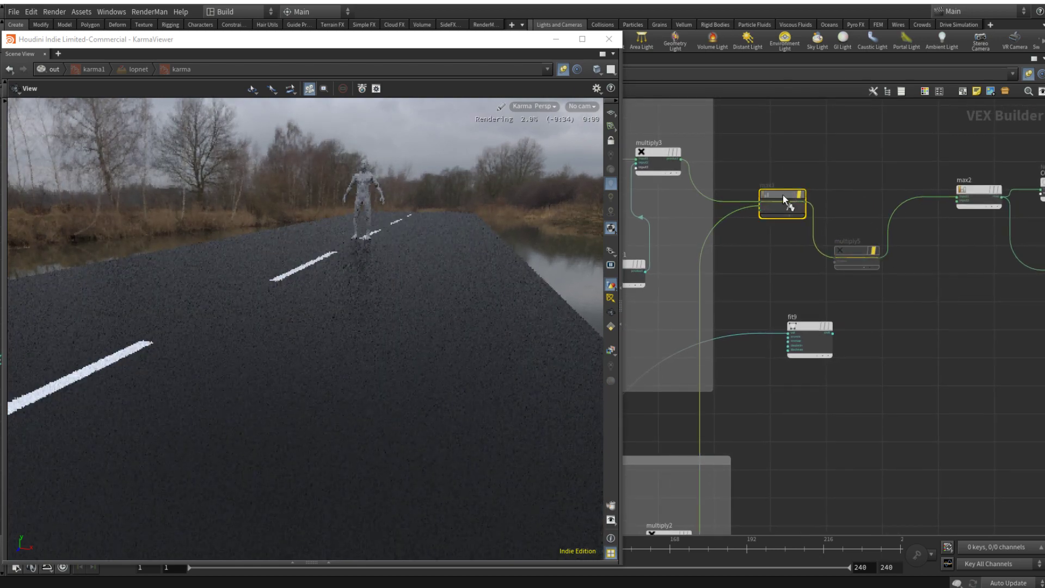
pyautogui.press('b')
pyautogui.scroll(-3, 780, 218)
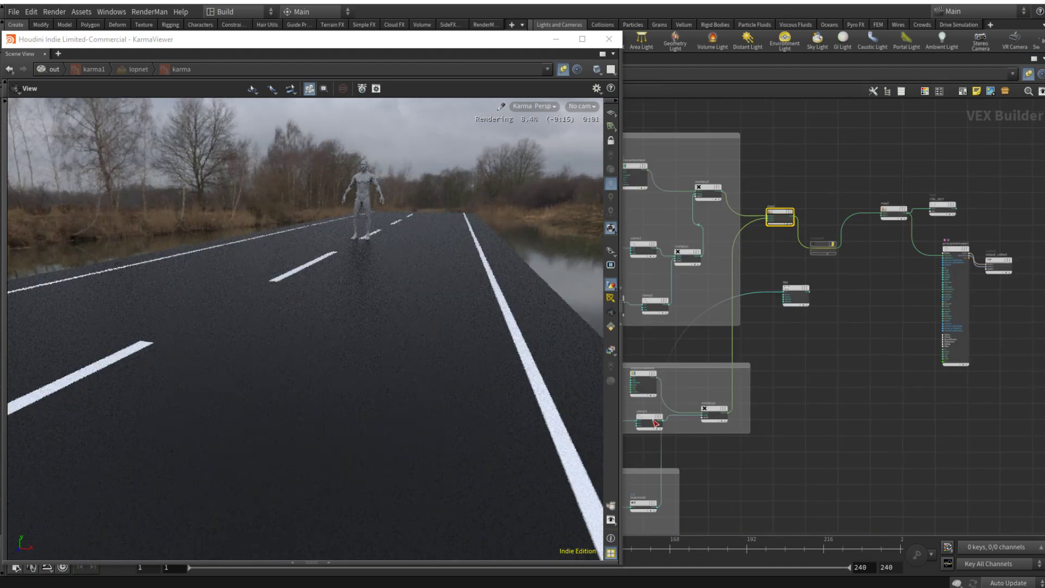
# Step: Inspect the colour settings of the colorcorrection1 node in the yellow line group
pyautogui.click(640, 378)
pyautogui.press('p')
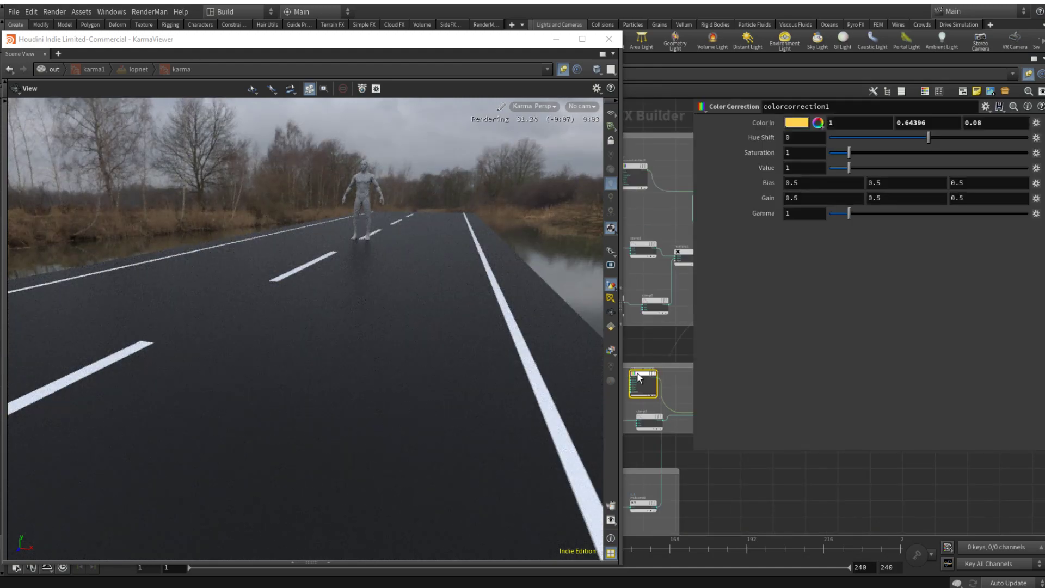
pyautogui.press('p')
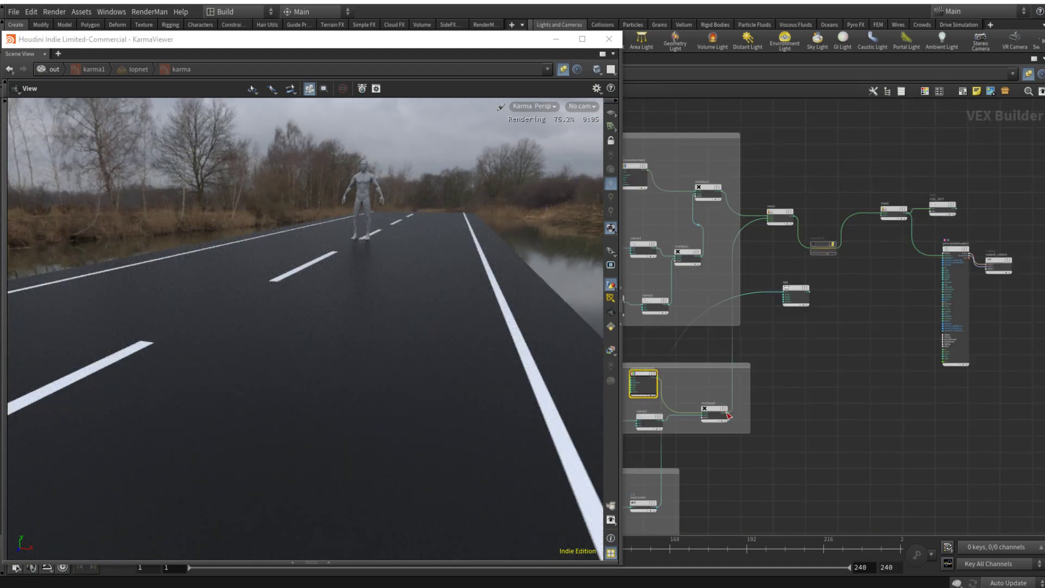
# Step: Test the shader's basecolor input with multiply2's output and with max1's output wired in directly
pyautogui.scroll(5, 961, 265)
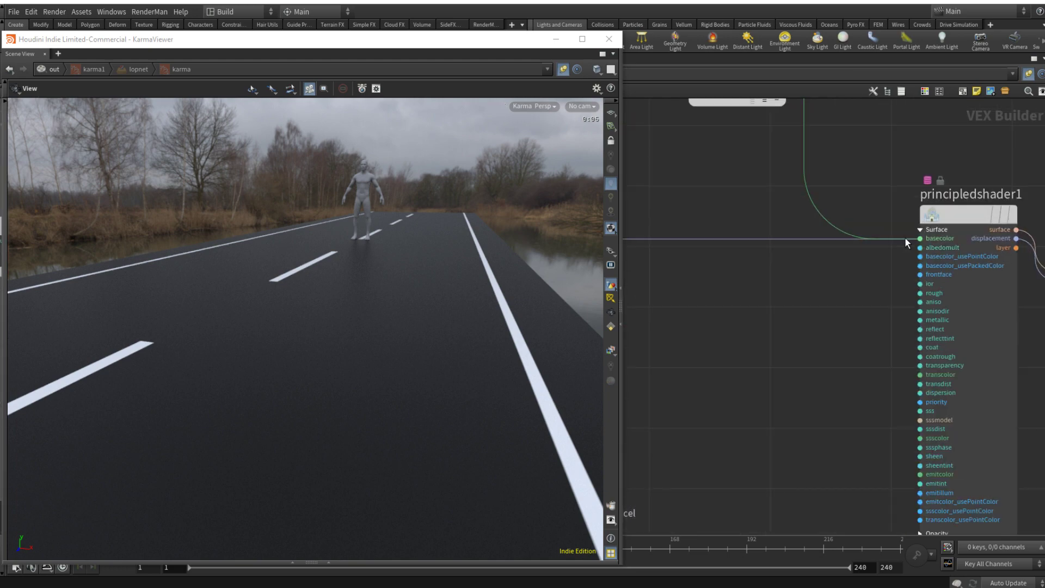
pyautogui.scroll(-5, 711, 311)
pyautogui.moveTo(719, 321); pyautogui.dragTo(945, 353, button='middle')
pyautogui.scroll(3, 985, 307)
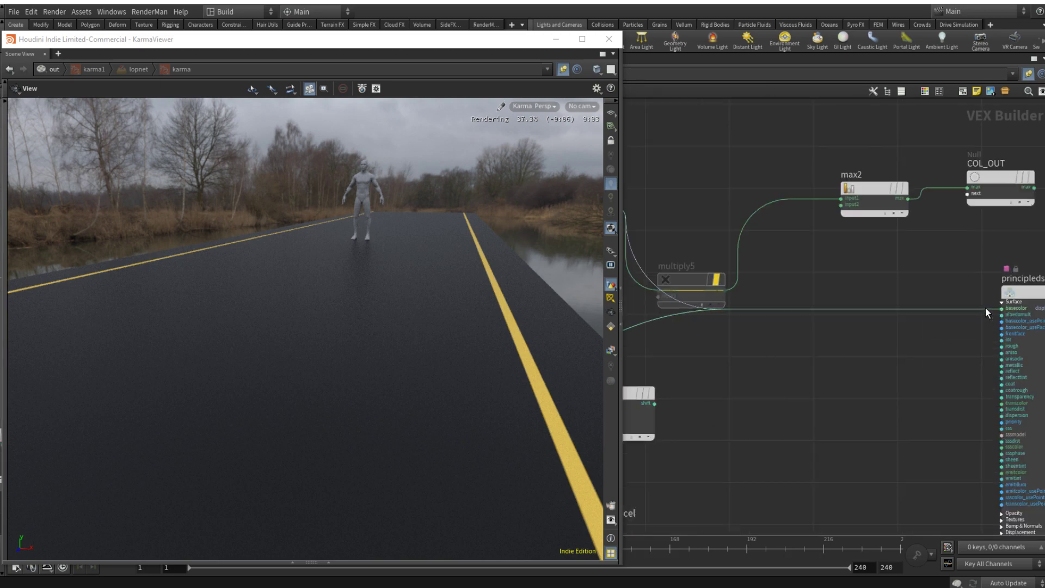
pyautogui.click(987, 308)
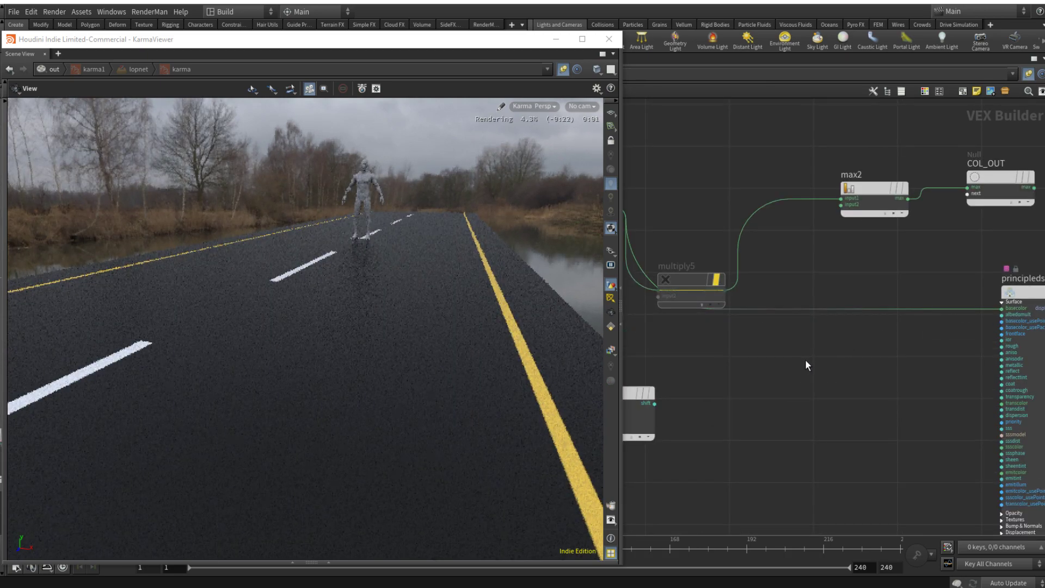
# Step: Move multiply5 up so it sits in line between max1 and max2
pyautogui.moveTo(750, 360); pyautogui.dragTo(999, 339, button='middle')
pyautogui.scroll(-3, 946, 339)
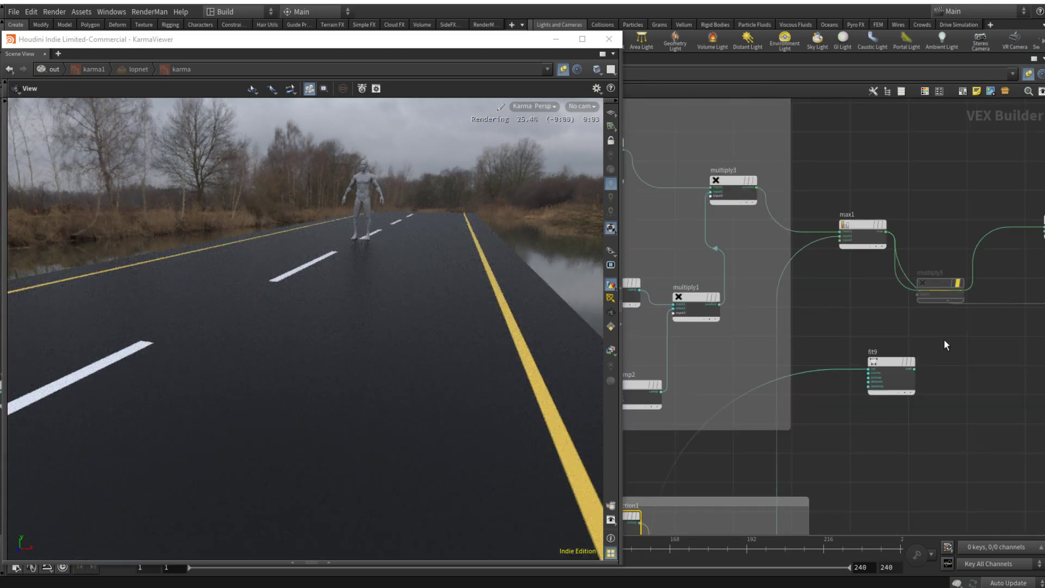
pyautogui.moveTo(944, 359); pyautogui.dragTo(834, 361, button='middle')
pyautogui.moveTo(828, 286); pyautogui.dragTo(847, 241)
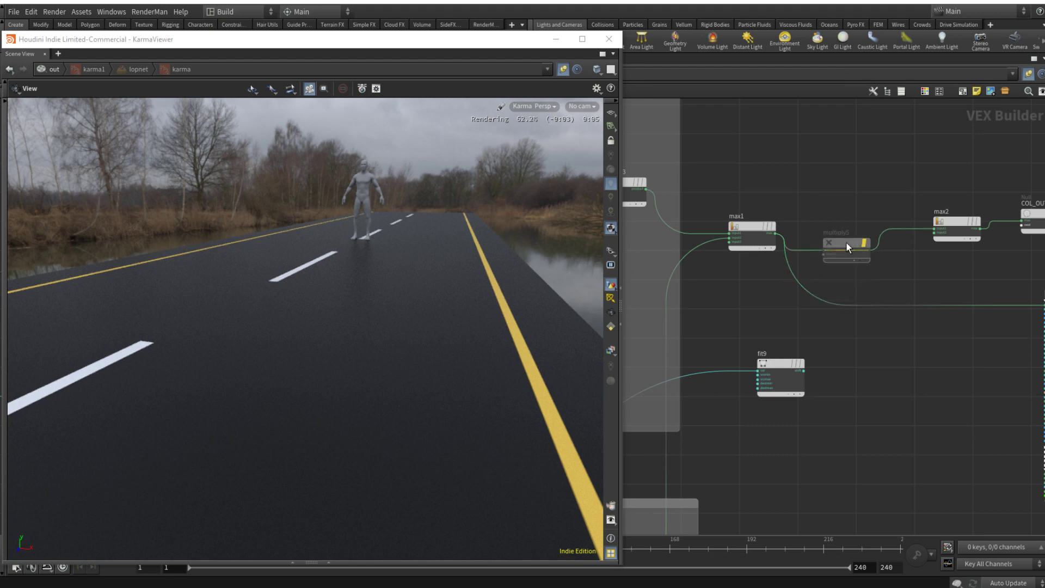
pyautogui.moveTo(944, 270); pyautogui.dragTo(890, 274, button='middle')
# Step: Delete the max2 node and wire multiply5's output into the principled shader's basecolor input
pyautogui.click(904, 233)
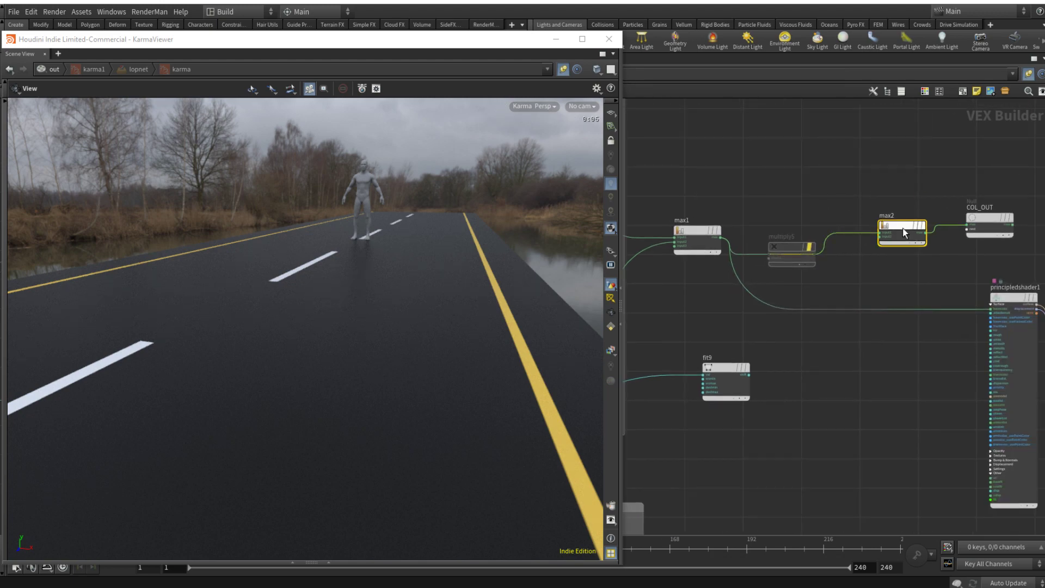
pyautogui.press('Delete')
pyautogui.moveTo(819, 256); pyautogui.dragTo(988, 306)
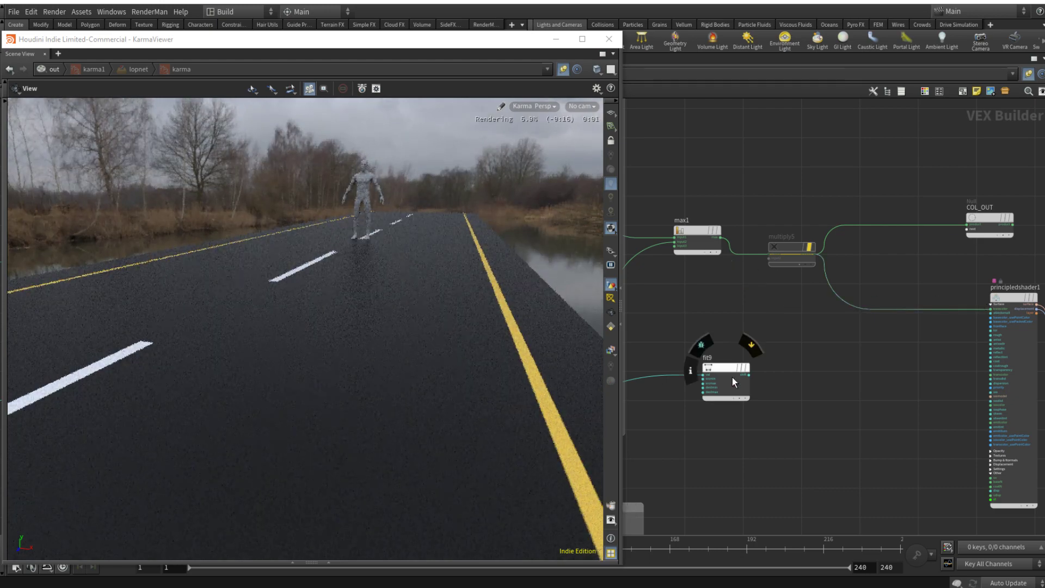
# Step: Turn off the bypass on multiply5 and wire fit9's output into its second input
pyautogui.click(787, 244)
pyautogui.press('b')
pyautogui.click(721, 368)
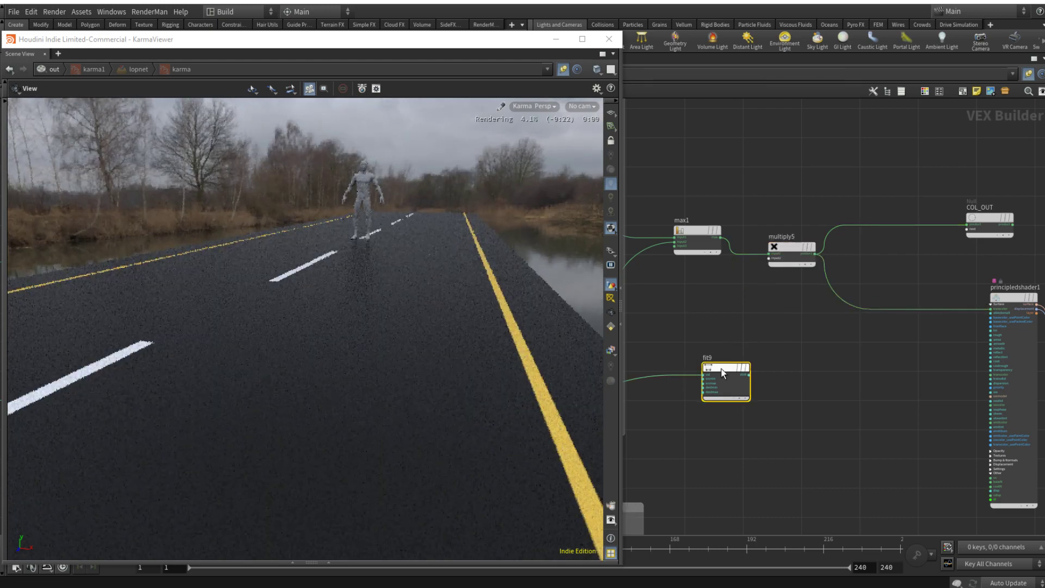
pyautogui.press('p')
pyautogui.press('p')
pyautogui.moveTo(750, 375); pyautogui.dragTo(770, 258)
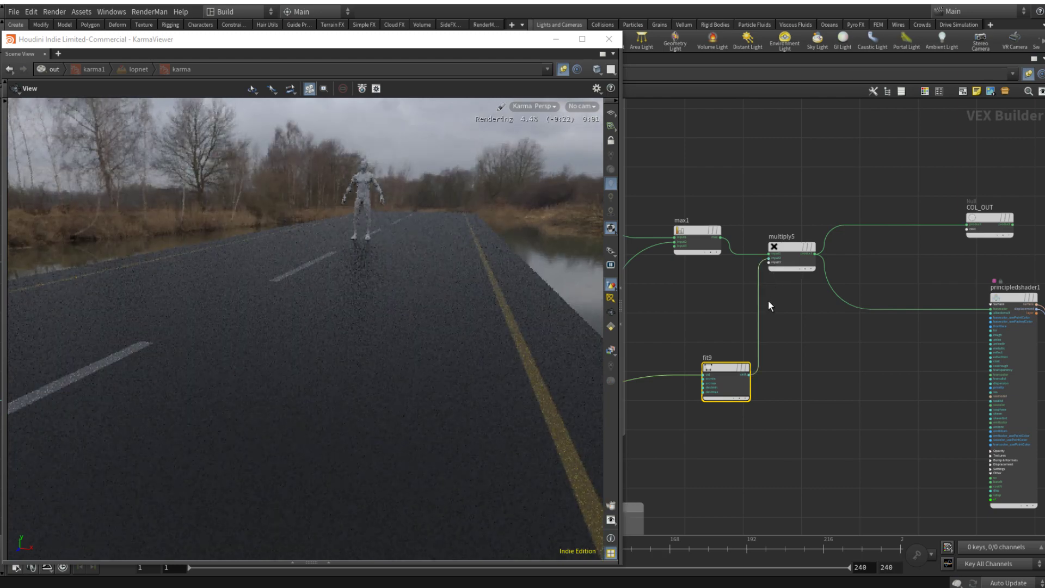
# Step: Set fit9's Destination Min to 0.25
pyautogui.press('p')
pyautogui.moveTo(913, 168); pyautogui.dragTo(879, 167)
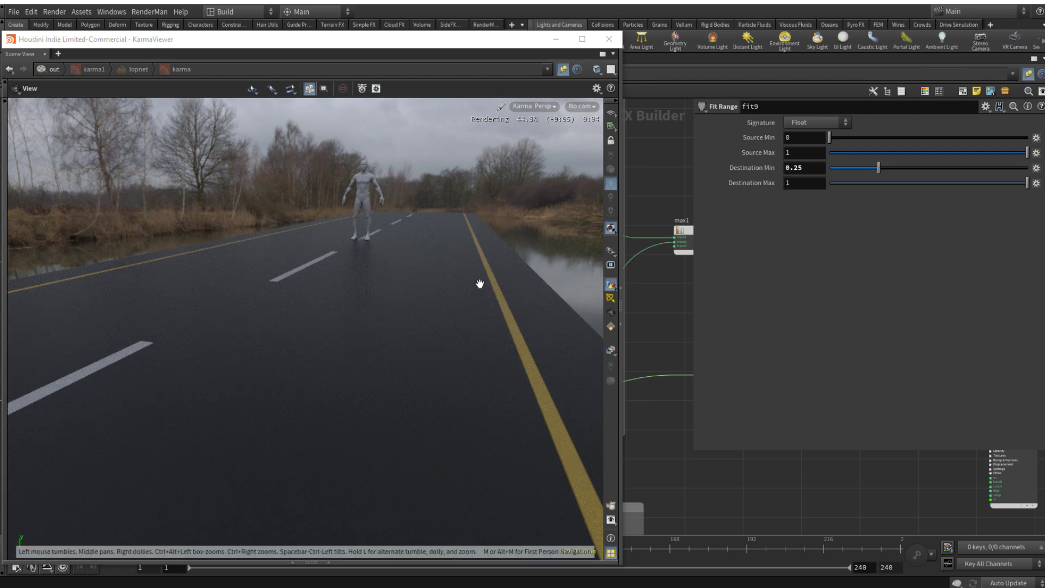
pyautogui.press('p')
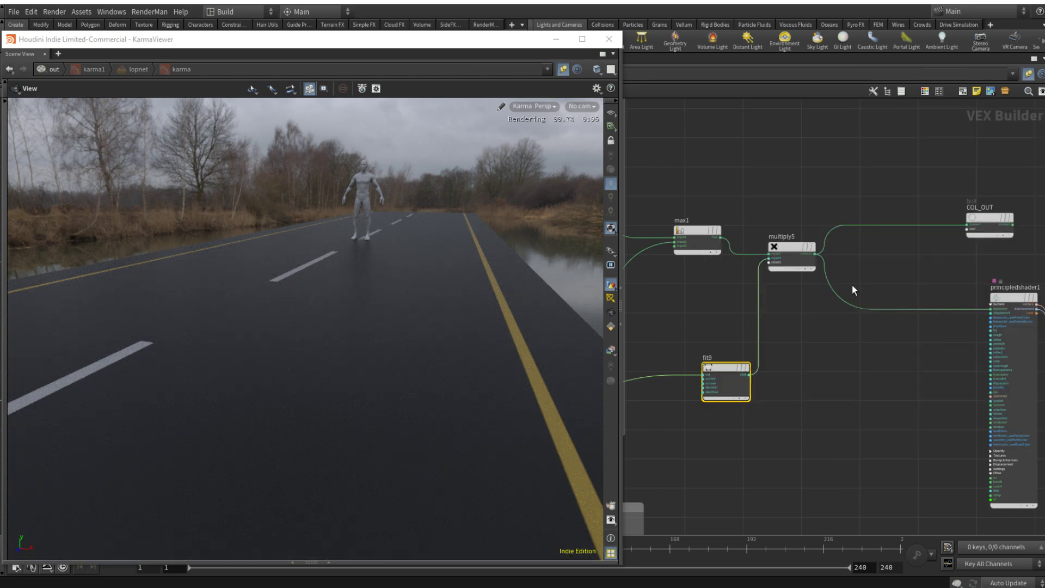
# Step: Insert a Maximum node on the wire between multiply5 and COL_OUT
pyautogui.scroll(-3, 806, 375)
pyautogui.scroll(3, 817, 361)
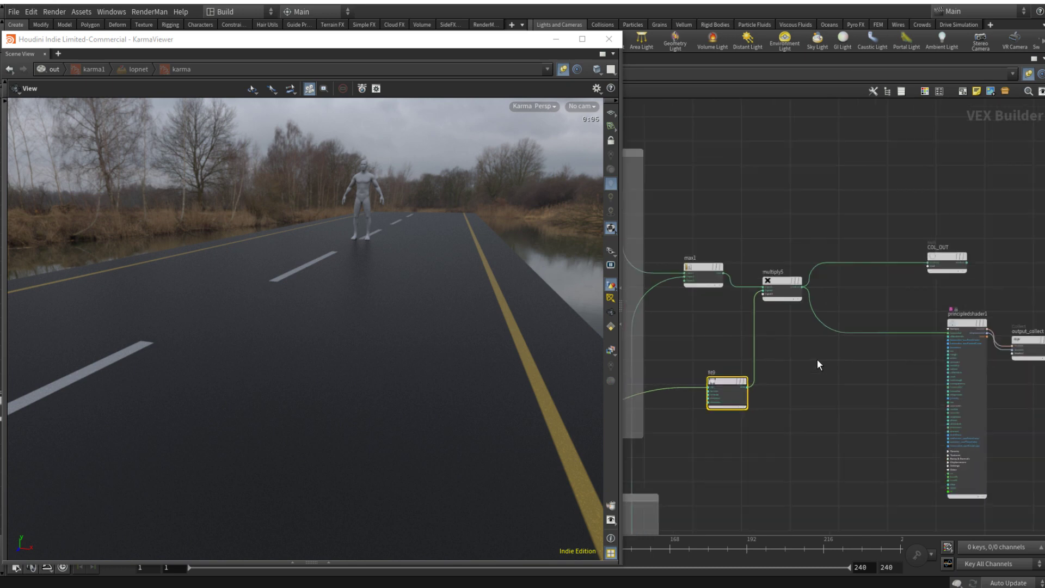
pyautogui.press('Tab')
pyautogui.write('ma')
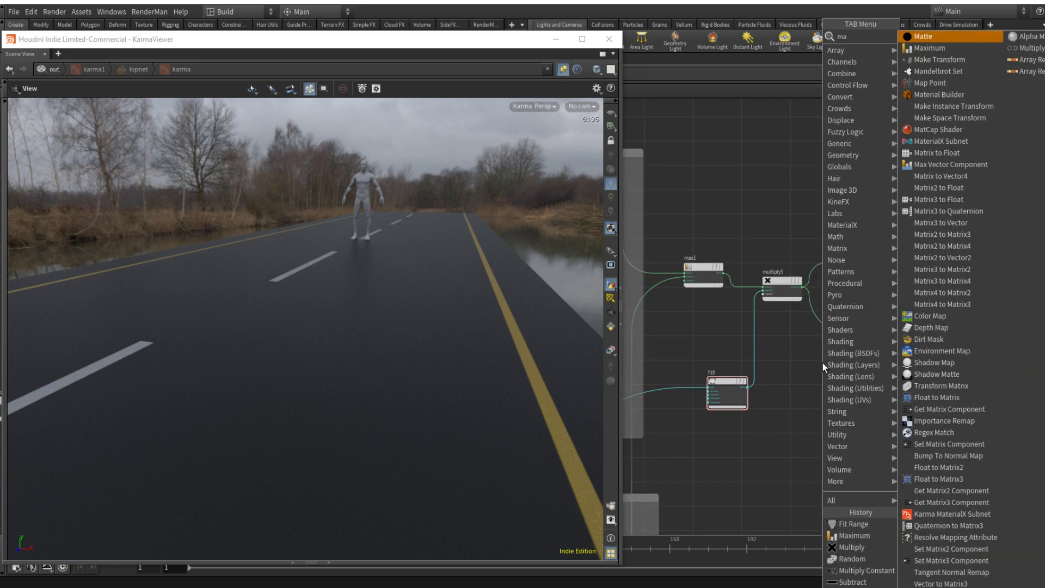
pyautogui.press('Return')
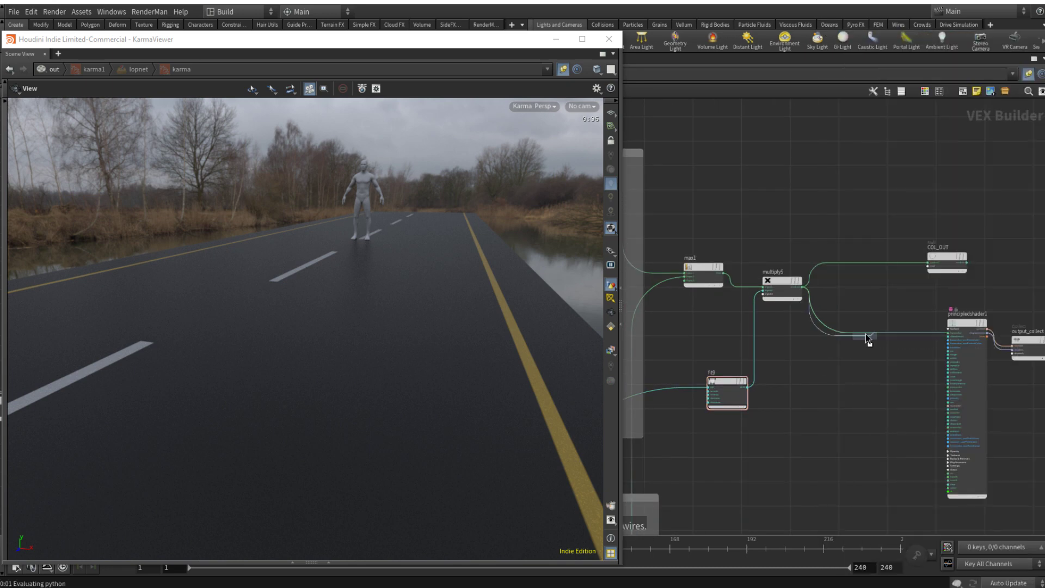
pyautogui.press('Escape')
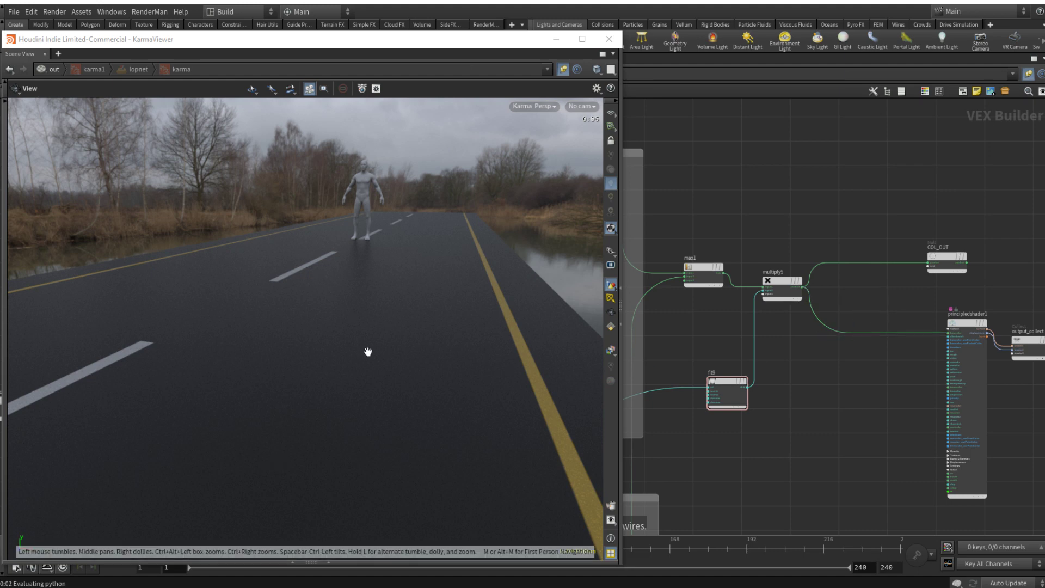
pyautogui.click(858, 264)
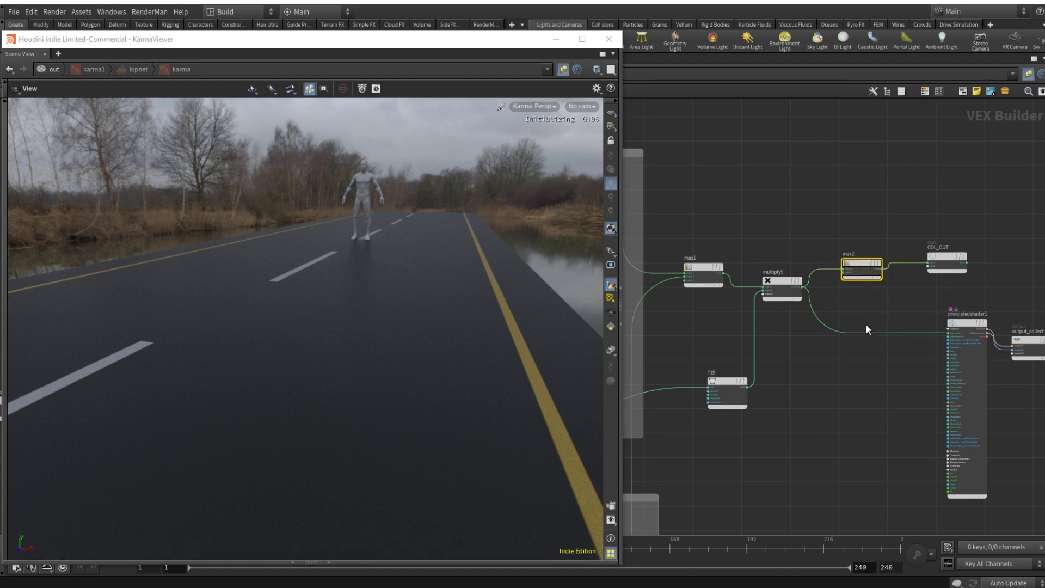
# Step: Add a dot to the wire entering fit9 and connect that unfitted signal to max2's second input
pyautogui.scroll(-3, 811, 425)
pyautogui.moveTo(805, 430); pyautogui.dragTo(853, 358, button='middle')
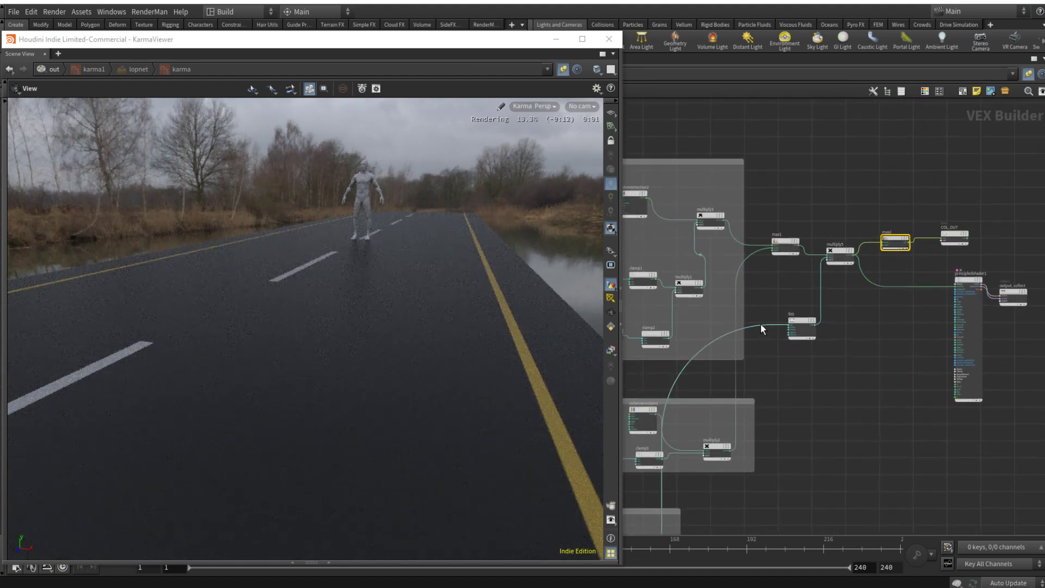
pyautogui.keyDown('alt'); pyautogui.moveTo(760, 325); pyautogui.dragTo(780, 358); pyautogui.keyUp('alt')
pyautogui.scroll(5, 781, 358)
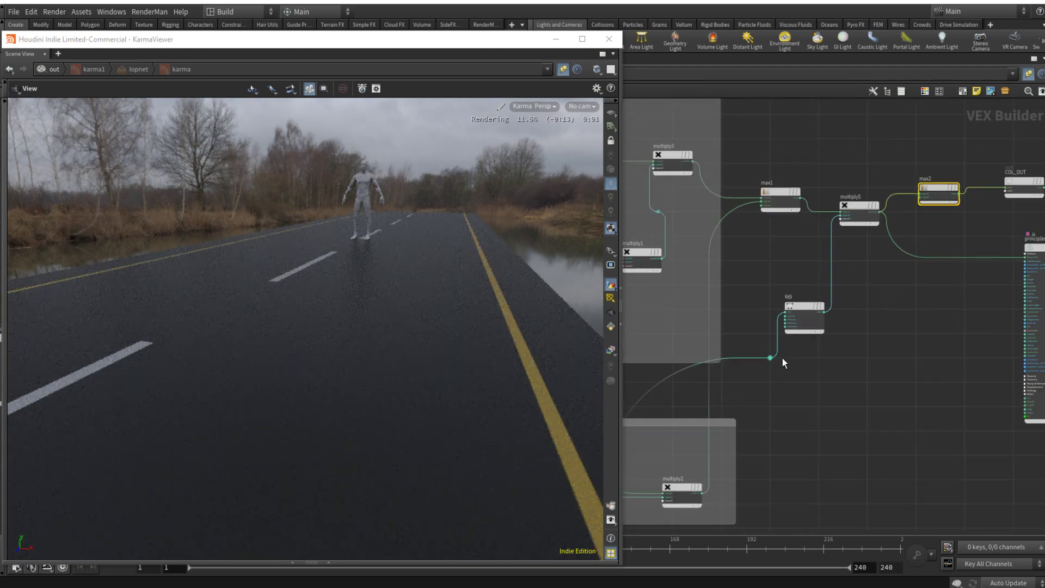
pyautogui.click(780, 358)
pyautogui.scroll(-5, 914, 338)
pyautogui.moveTo(969, 302); pyautogui.dragTo(803, 382, button='middle')
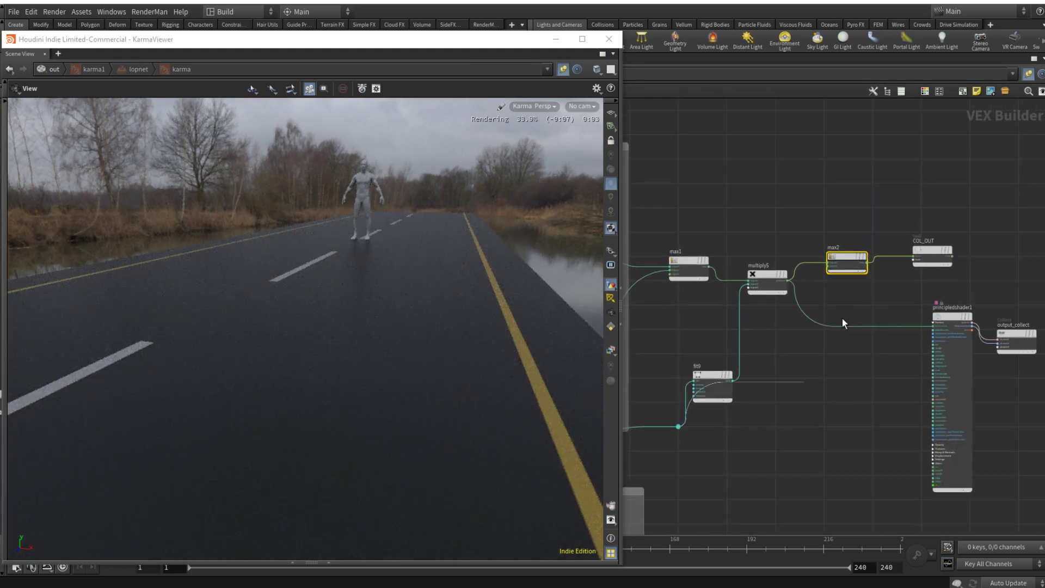
pyautogui.click(827, 270)
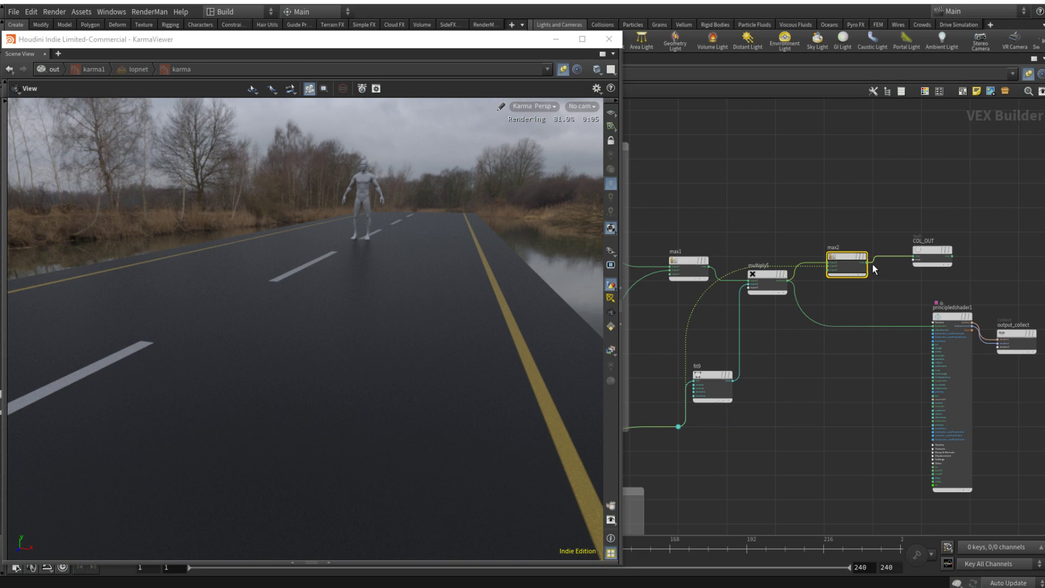
# Step: Route max2's result through COL_OUT into the principled shader's basecolor input
pyautogui.click(867, 264)
pyautogui.click(909, 307)
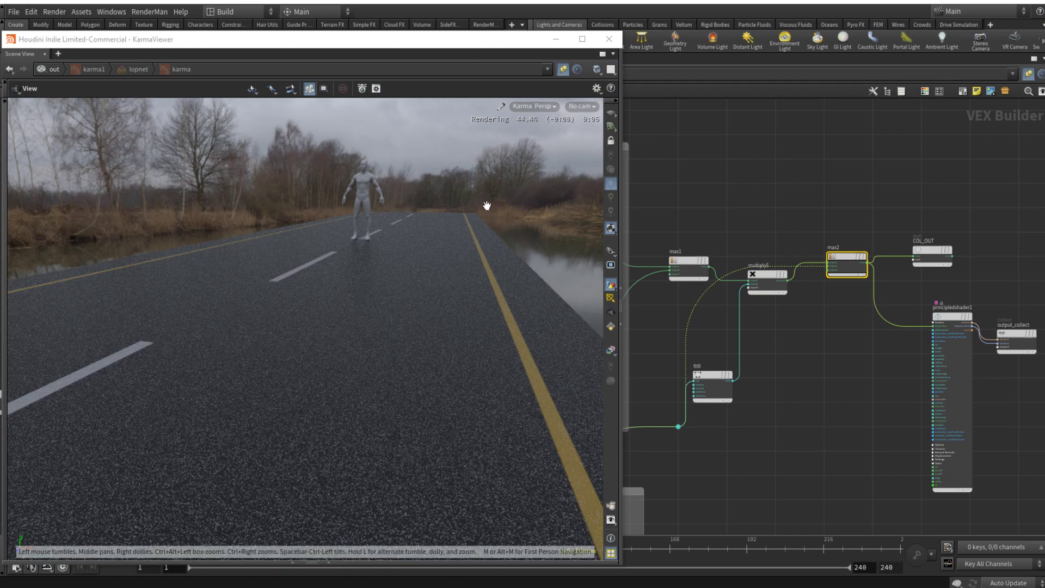
pyautogui.scroll(3, 978, 259)
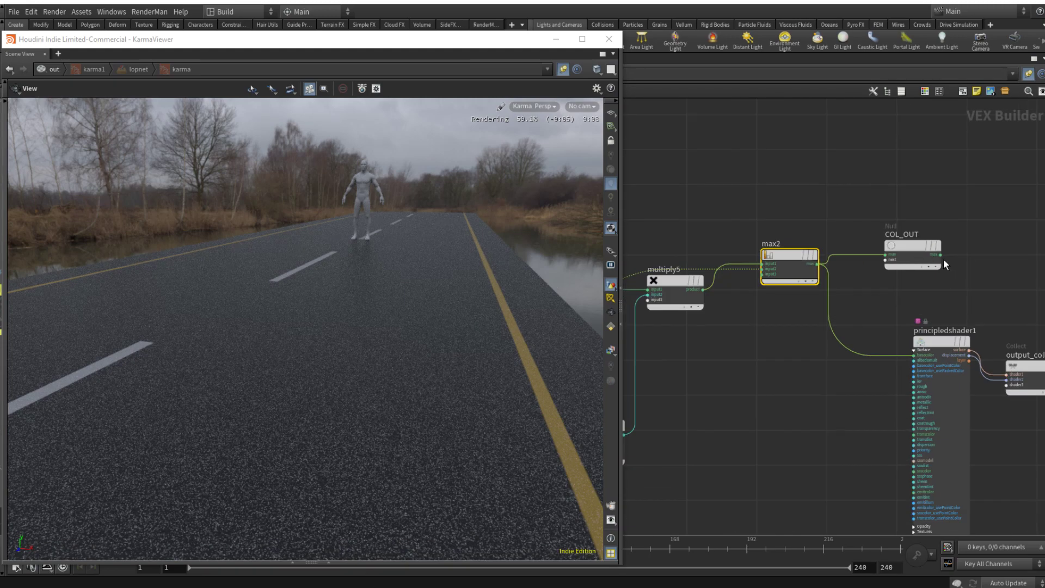
pyautogui.moveTo(941, 255); pyautogui.dragTo(960, 340)
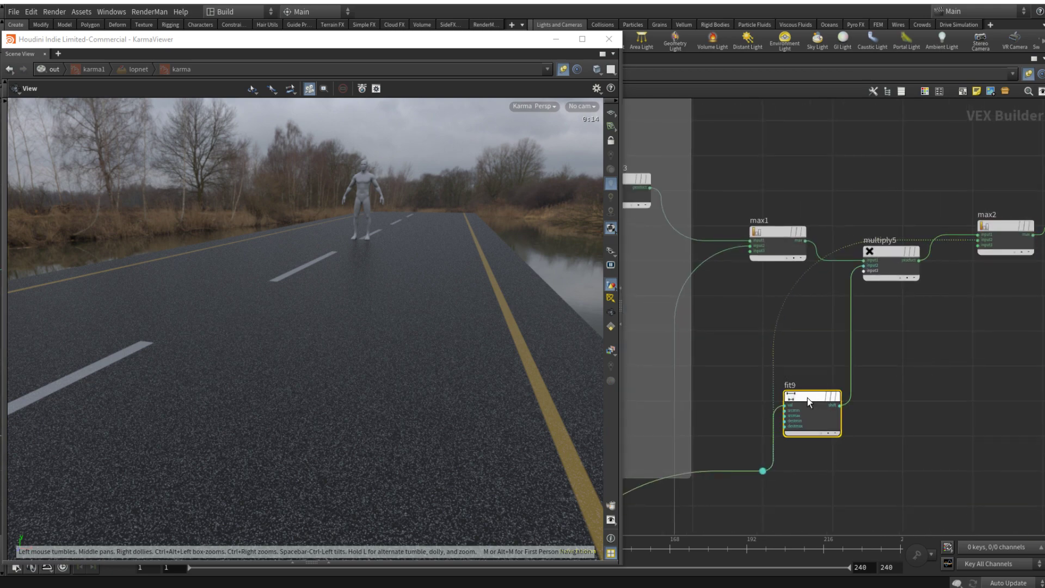
# Step: Set fit9's Source Min to 0.126, Source Max to 0.485 and Destination Min to 0.276
pyautogui.press('p')
pyautogui.moveTo(877, 169)
pyautogui.mouseDown()
pyautogui.moveTo(851, 168)
pyautogui.moveTo(863, 166)
pyautogui.mouseUp()
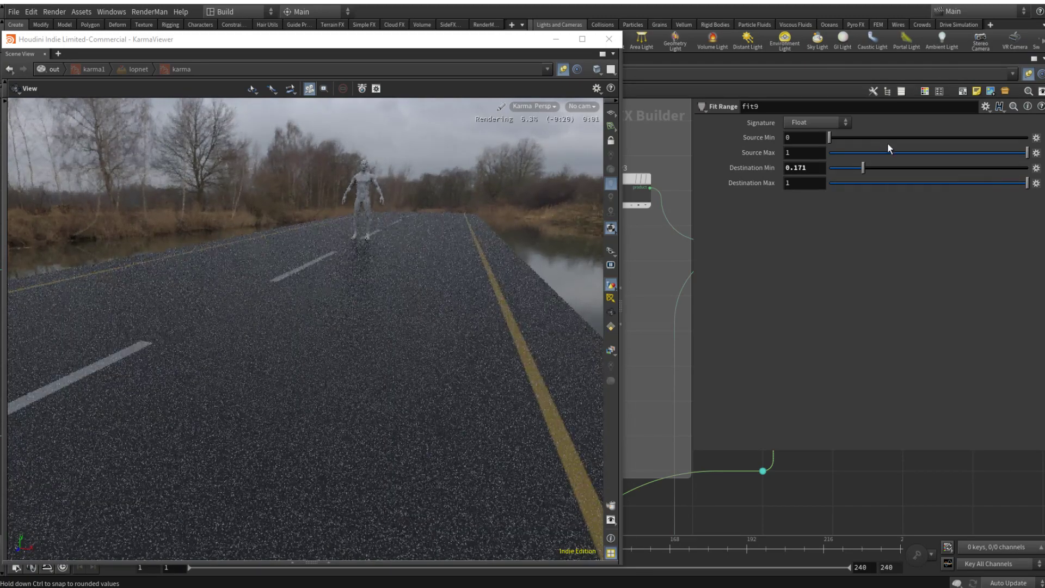
pyautogui.click(855, 137)
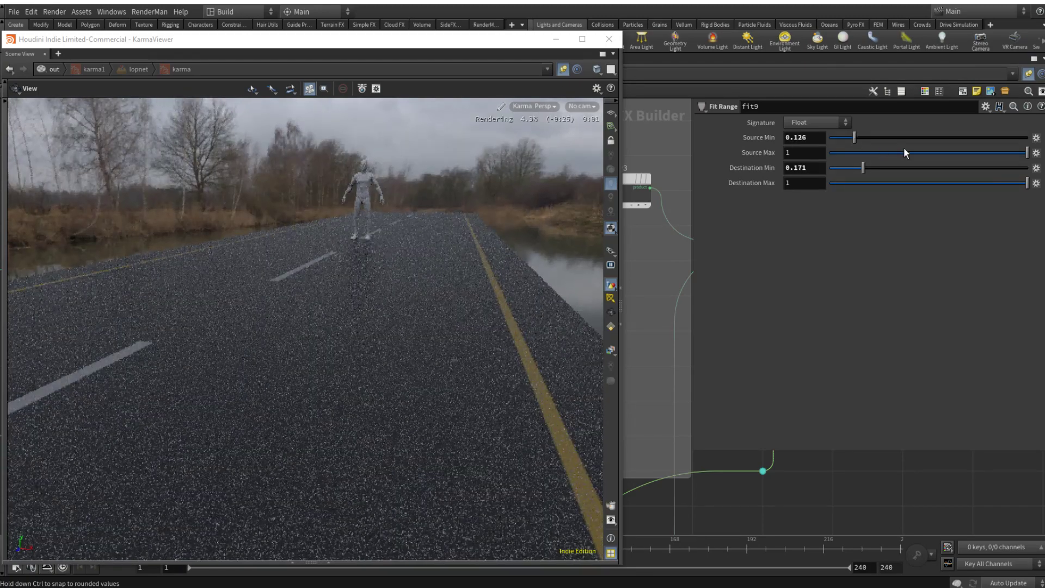
pyautogui.click(926, 152)
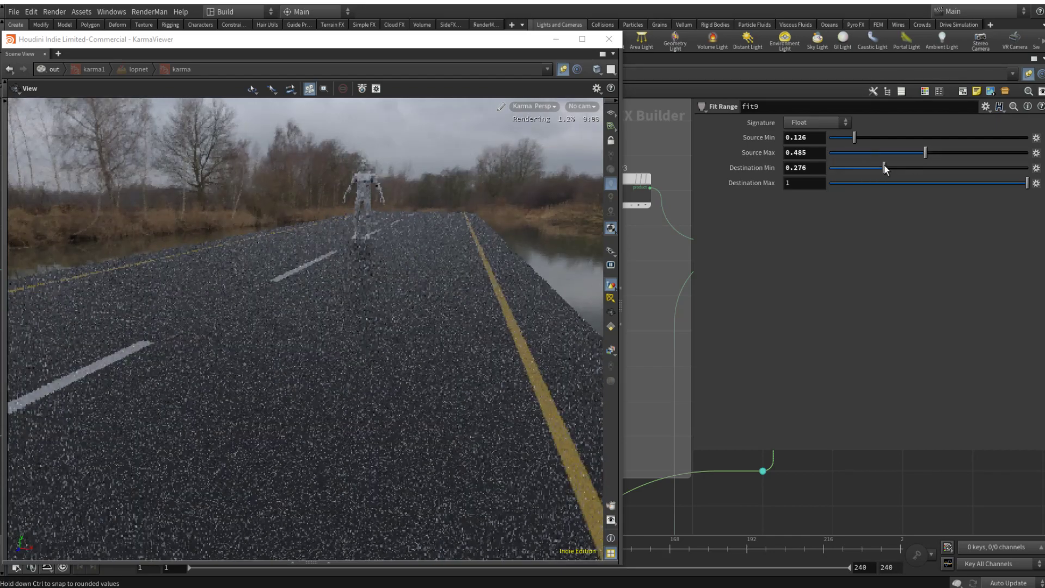
pyautogui.press('p')
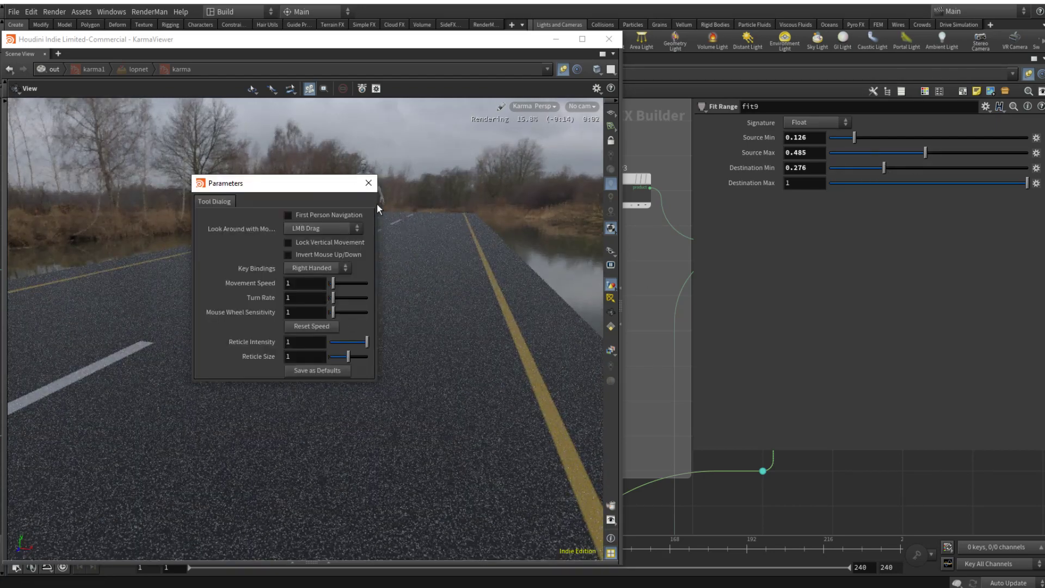
pyautogui.click(371, 184)
pyautogui.press('p')
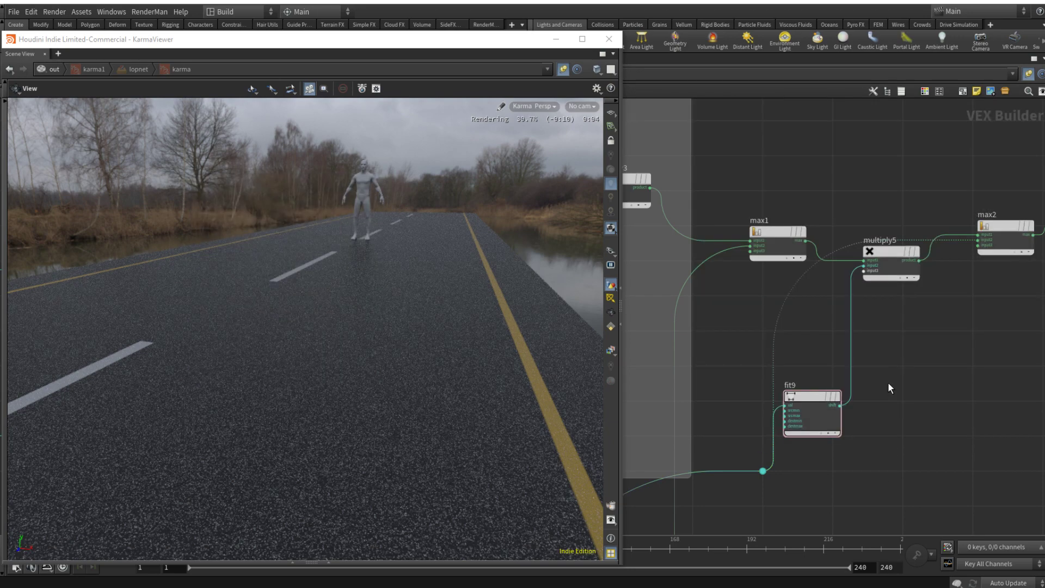
# Step: Move the lowest network box and its nodes farther down to free space beneath the YELLOW_LINES box
pyautogui.scroll(-3, 888, 382)
pyautogui.moveTo(899, 371); pyautogui.dragTo(917, 345, button='middle')
pyautogui.scroll(-3, 889, 366)
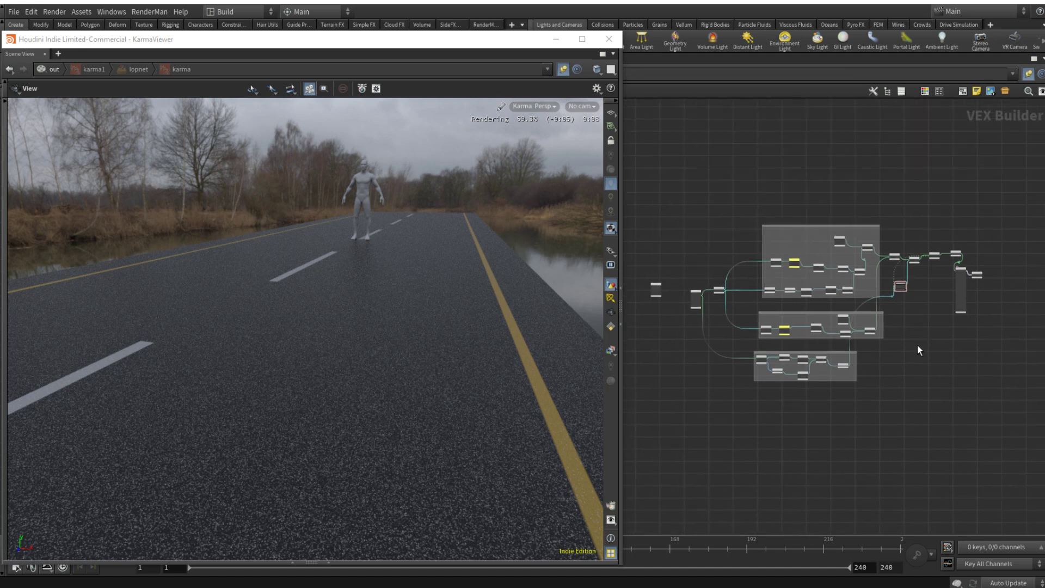
pyautogui.click(795, 353)
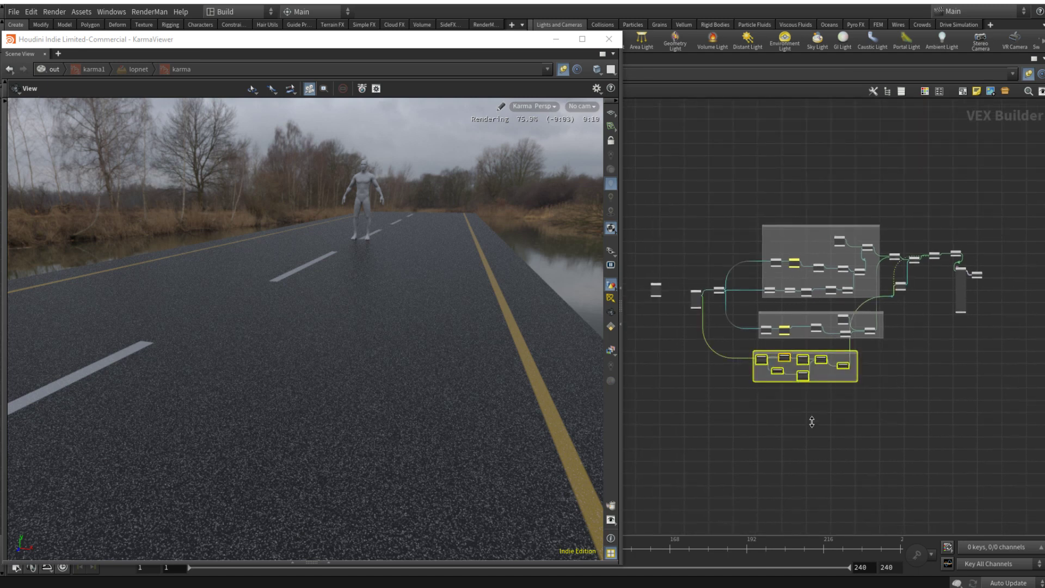
pyautogui.moveTo(815, 353); pyautogui.dragTo(828, 424)
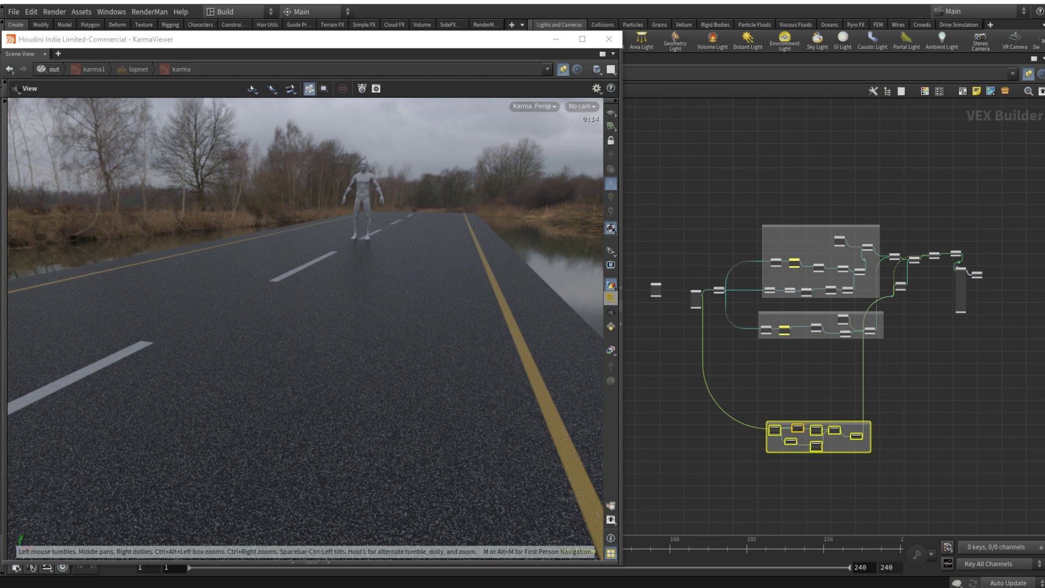
# Step: Add a Turbulent Noise node in the free space below the YELLOW_LINES box
pyautogui.scroll(5, 801, 355)
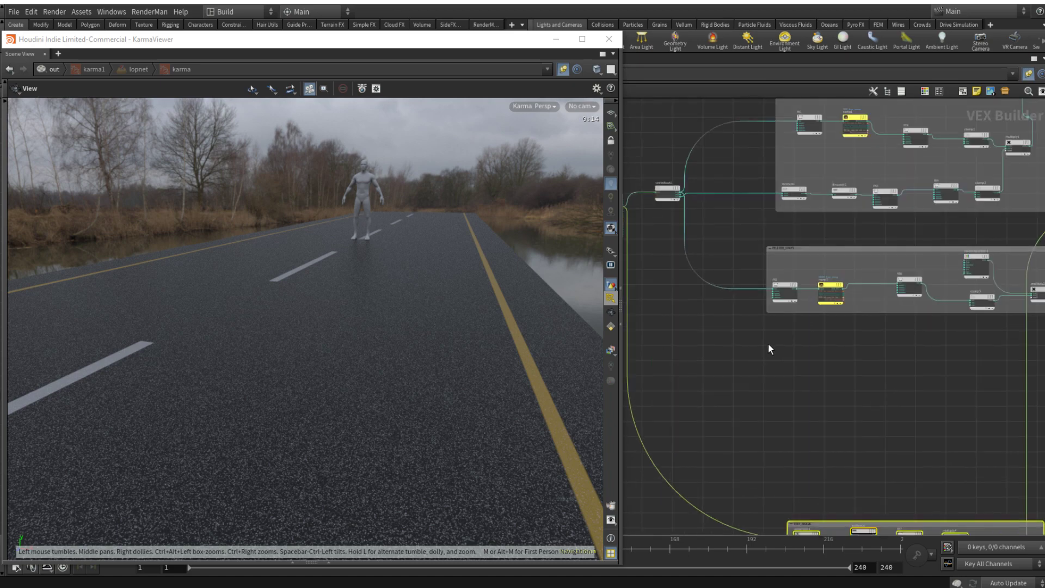
pyautogui.press('Tab')
pyautogui.write('turb')
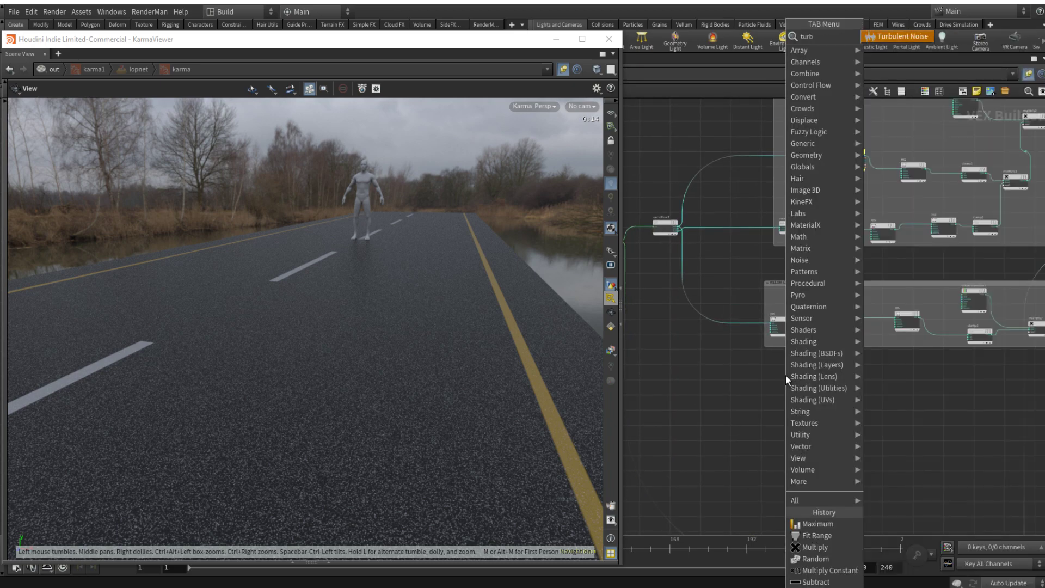
pyautogui.press('Return')
pyautogui.click(792, 385)
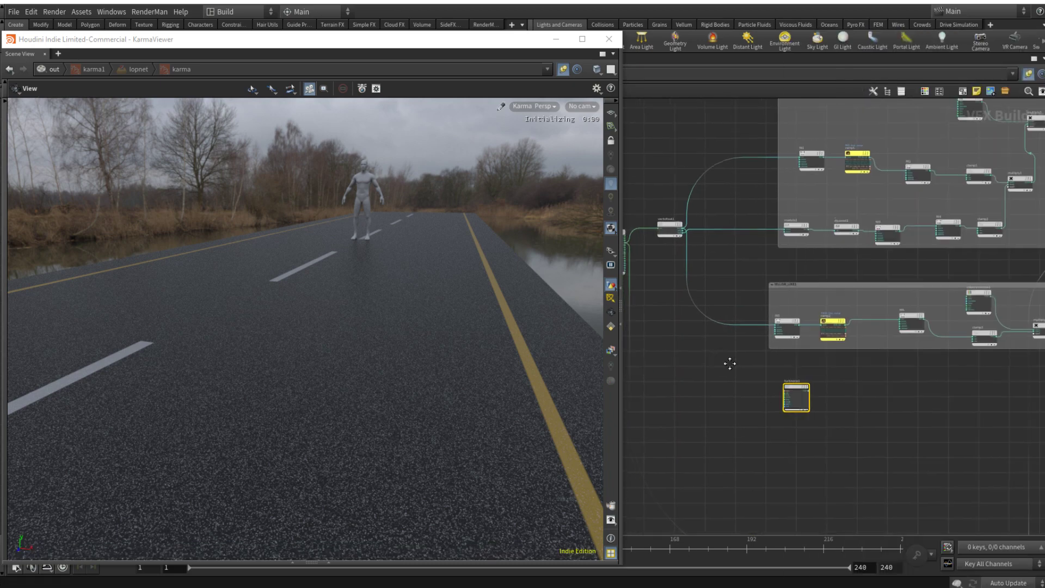
# Step: Wire surface_globals into turbnoise1's position input
pyautogui.scroll(6, 742, 290)
pyautogui.click(694, 288)
pyautogui.scroll(-3, 840, 462)
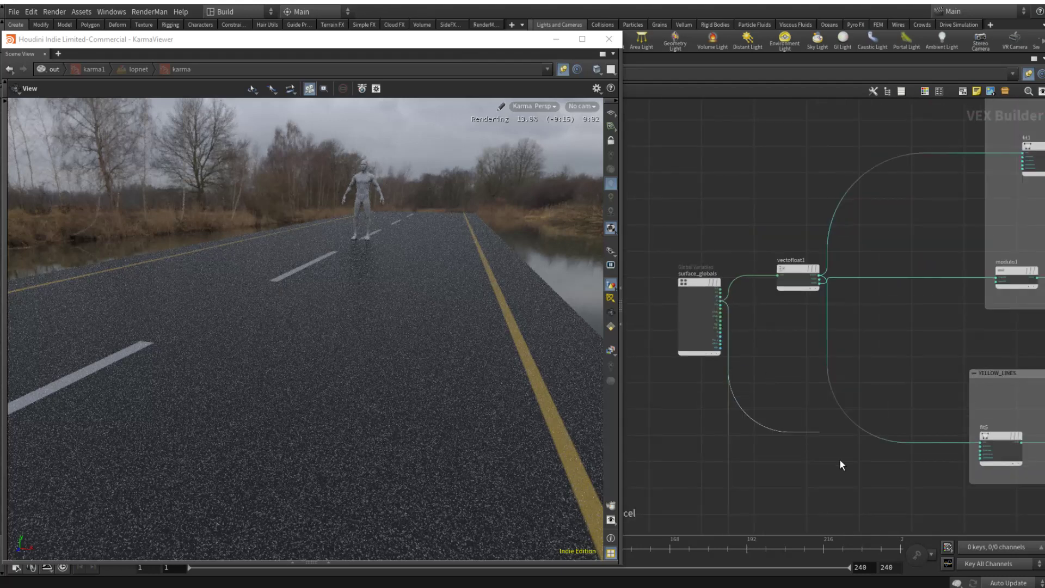
pyautogui.scroll(4, 840, 462)
pyautogui.click(862, 410)
pyautogui.scroll(-3, 850, 400)
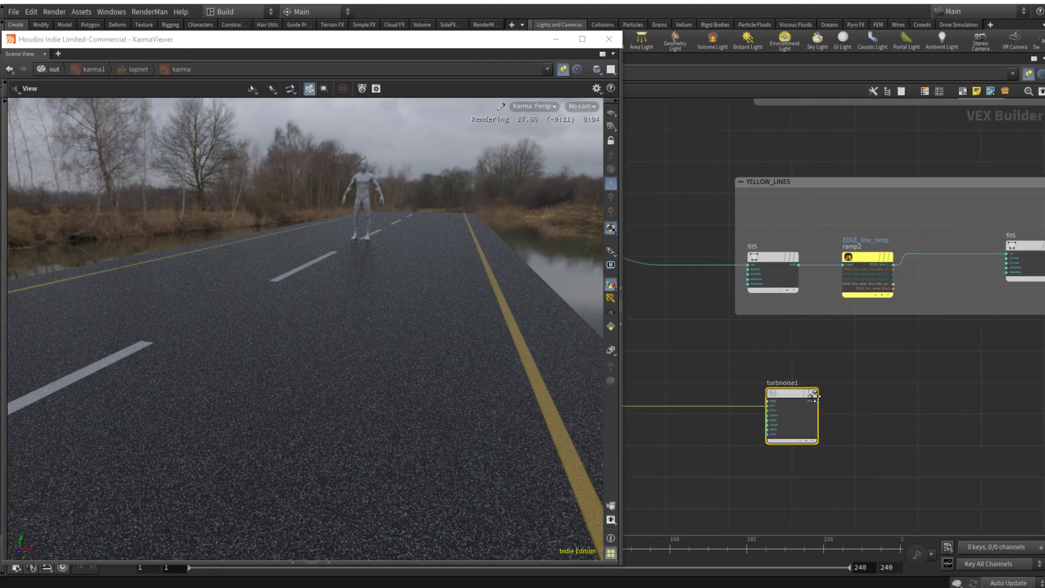
# Step: Add a Fit Range node after turbnoise1 and feed the noise output into its value input
pyautogui.moveTo(893, 402); pyautogui.dragTo(806, 415, button='middle')
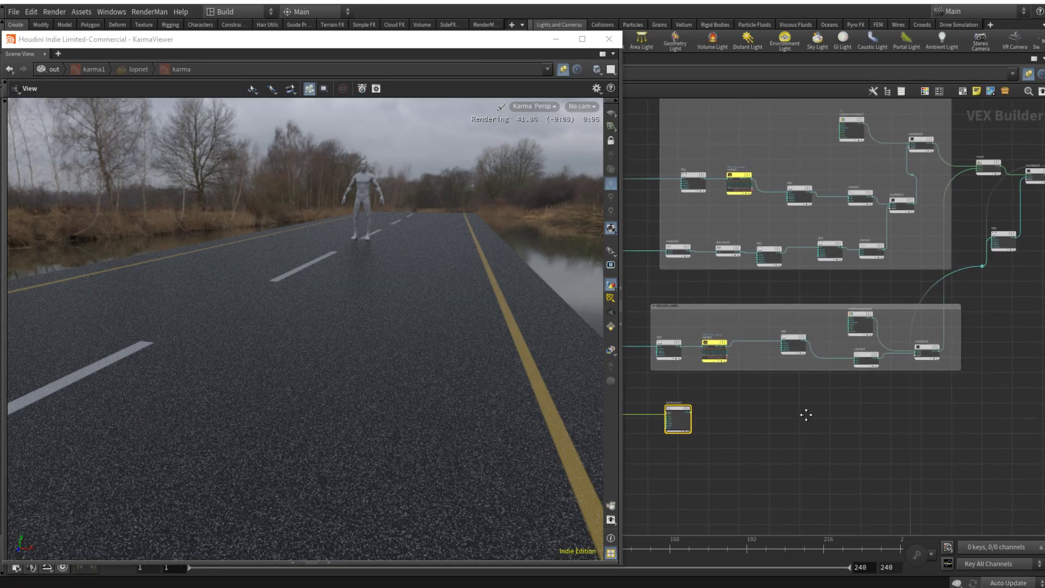
pyautogui.click(747, 409)
pyautogui.press('Tab')
pyautogui.write('fit')
pyautogui.press('Return')
pyautogui.click(763, 409)
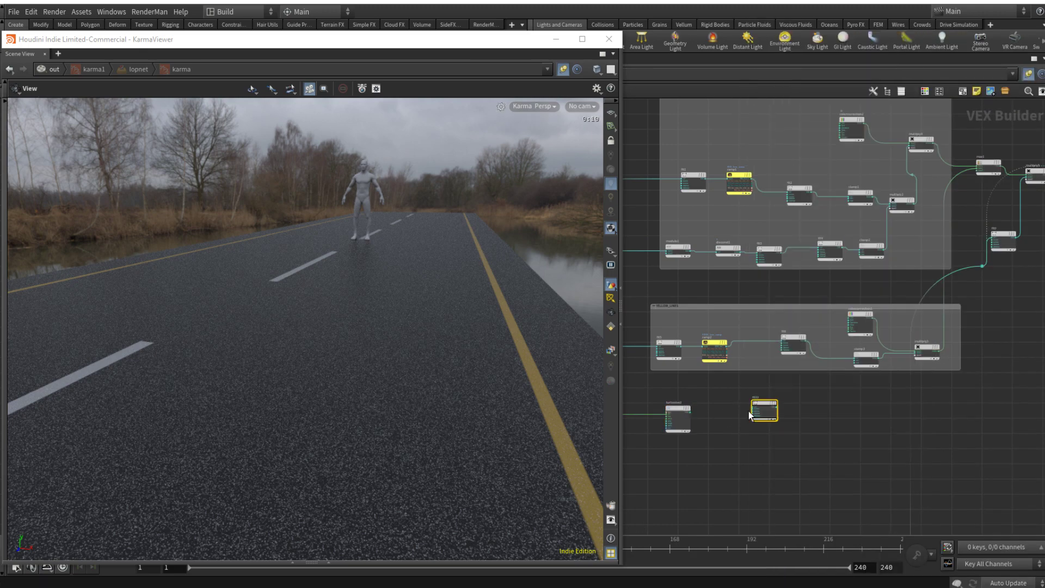
pyautogui.scroll(3, 749, 411)
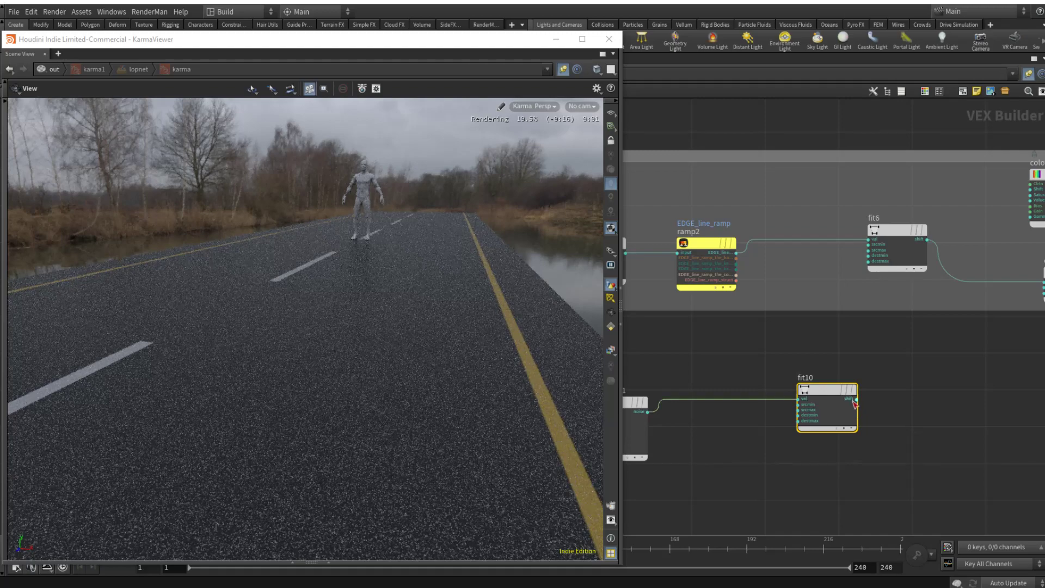
# Step: Wire fit10's output into the principled shader's basecolor input to preview the noise on the road
pyautogui.click(858, 399)
pyautogui.scroll(-5, 889, 397)
pyautogui.scroll(8, 1000, 335)
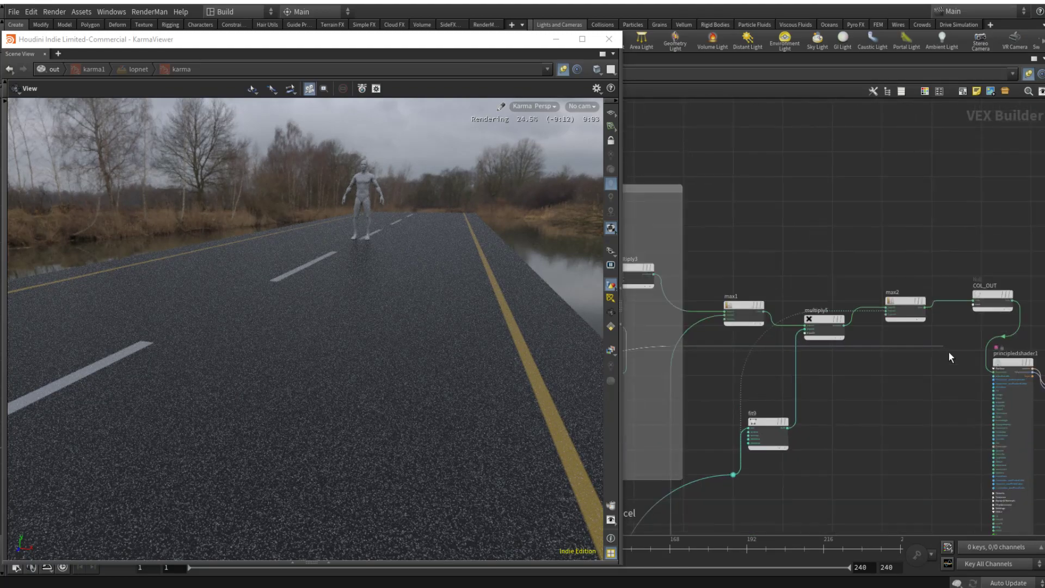
pyautogui.click(993, 377)
pyautogui.scroll(-5, 852, 448)
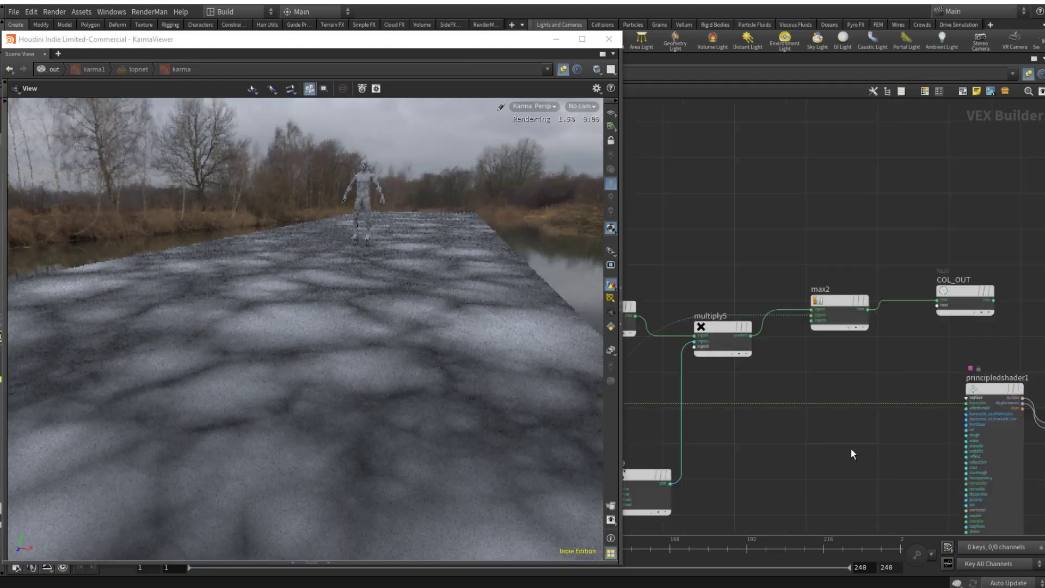
pyautogui.scroll(5, 850, 449)
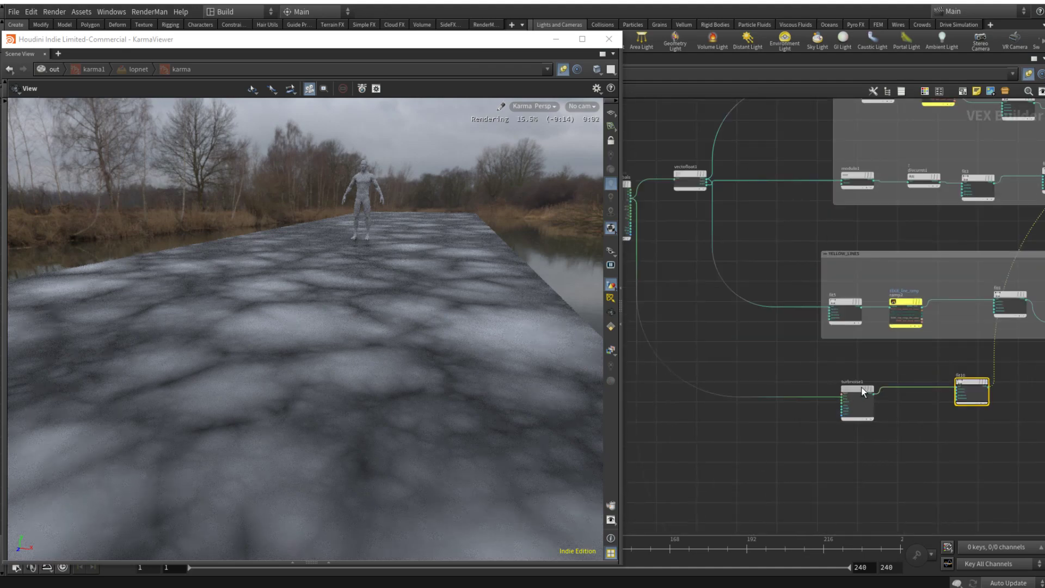
# Step: Set turbnoise1's Noise Type to Sparse Convolution Noise
pyautogui.click(863, 391)
pyautogui.press('p')
pyautogui.click(832, 137)
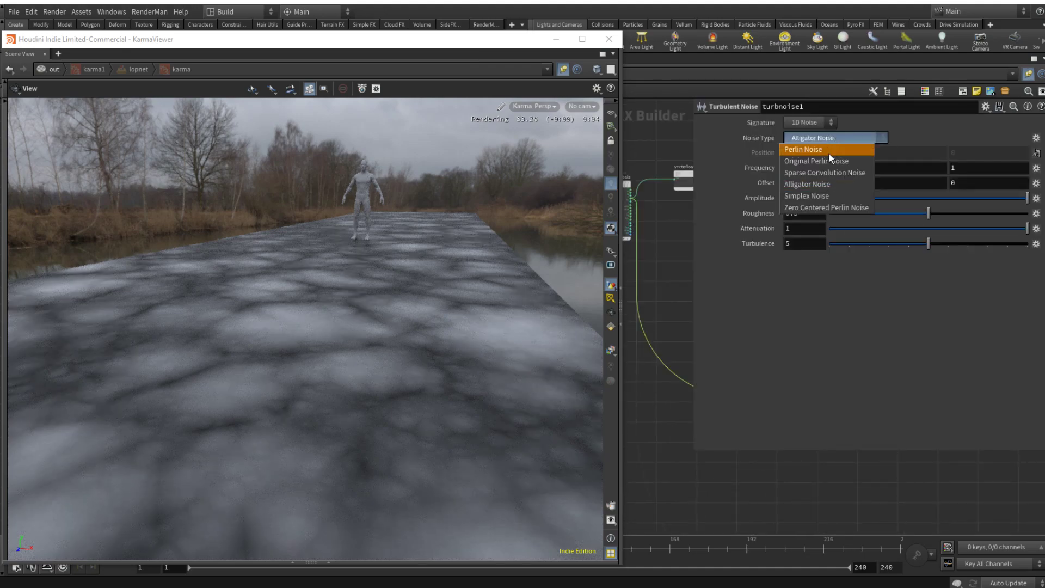
pyautogui.click(828, 170)
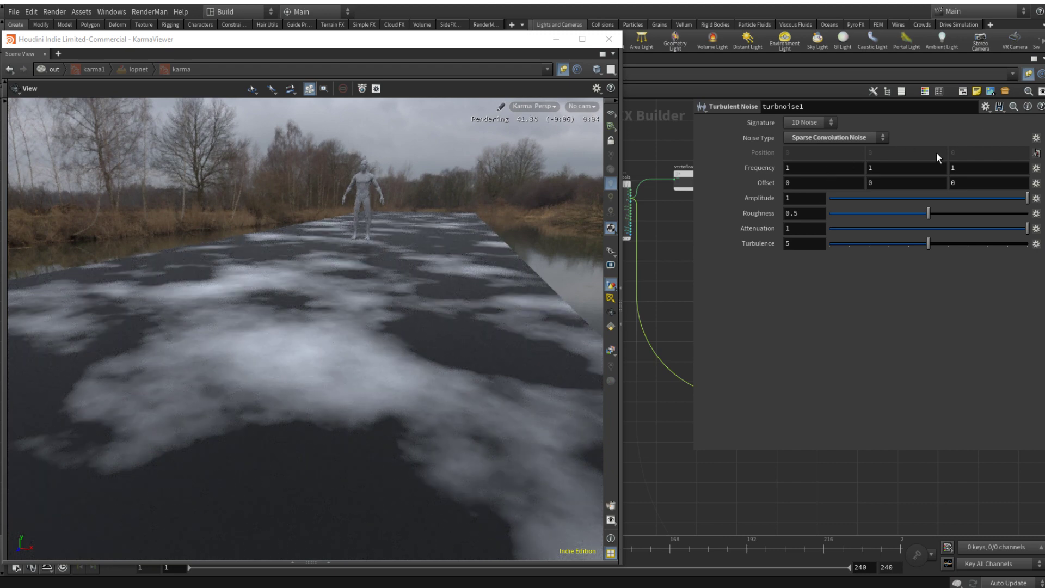
pyautogui.press('p')
pyautogui.scroll(-4, 930, 405)
pyautogui.moveTo(981, 416); pyautogui.dragTo(839, 429, button='middle')
pyautogui.scroll(5, 860, 385)
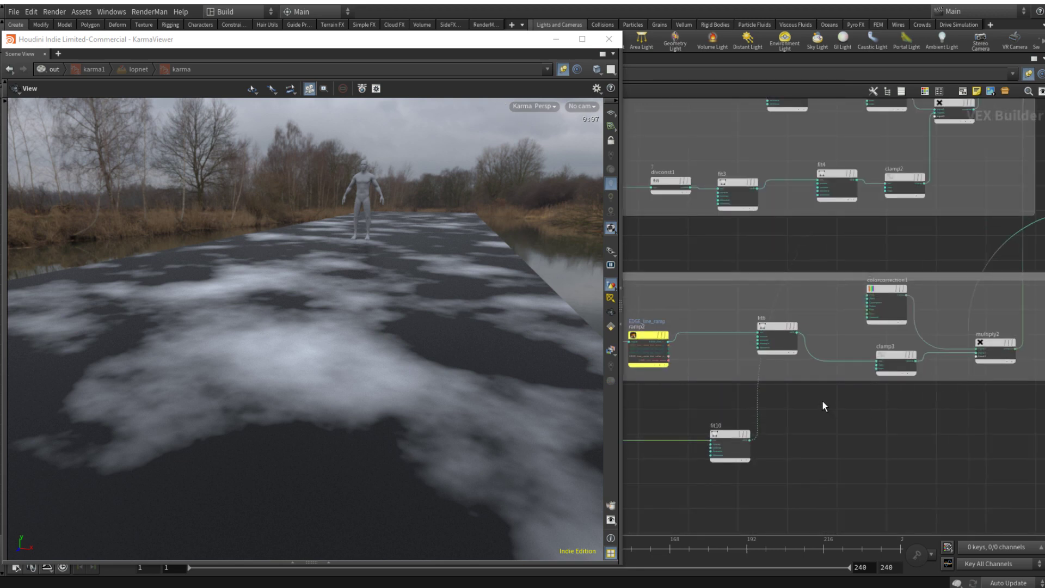
pyautogui.scroll(-1, 823, 401)
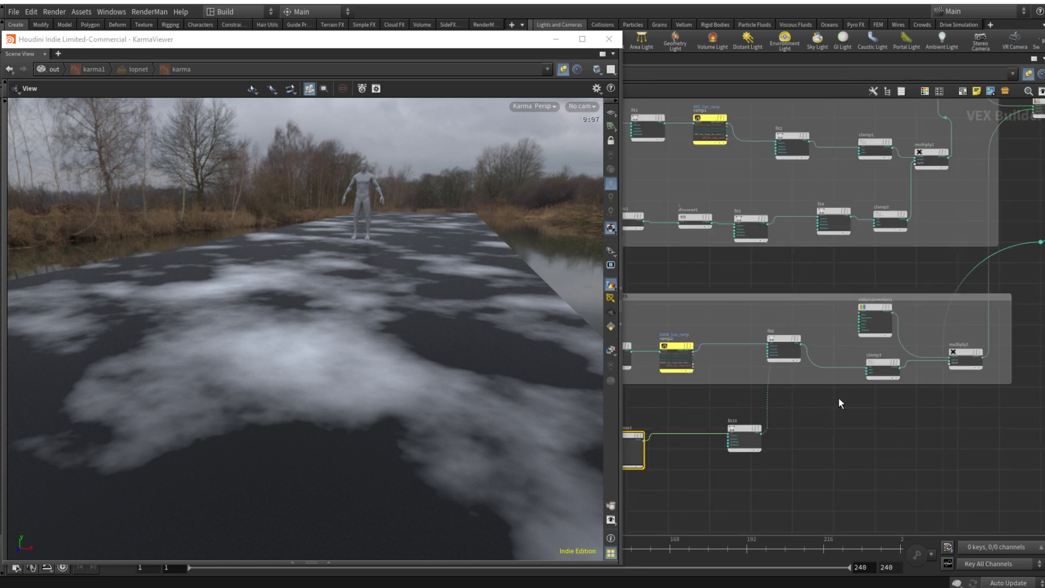
# Step: Insert a Multiply node between fit6 and clamp3, and wire fit10's output into it and into multiply1
pyautogui.press('Tab')
pyautogui.write('mult')
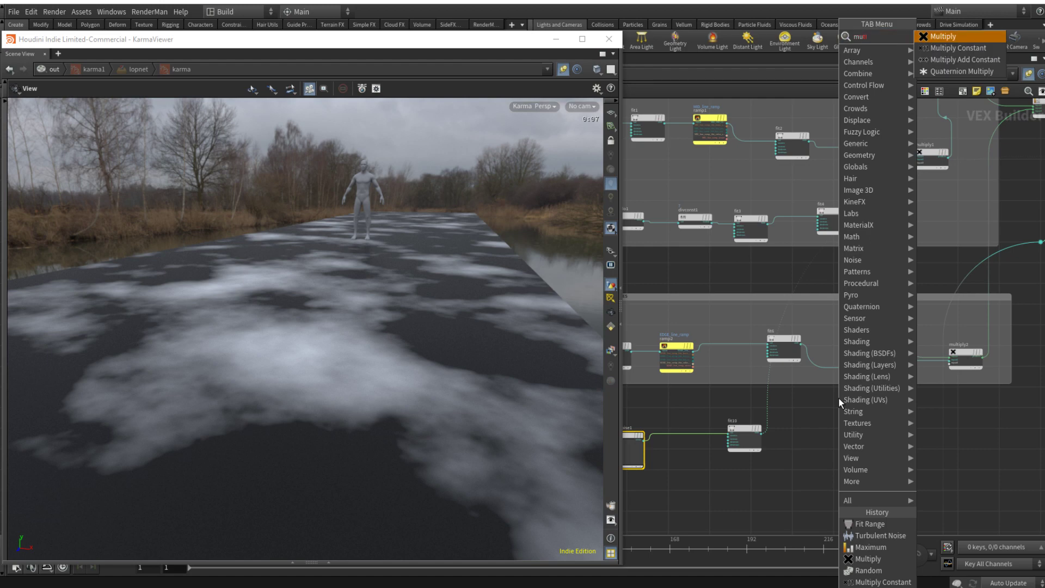
pyautogui.press('Escape')
pyautogui.scroll(2, 852, 371)
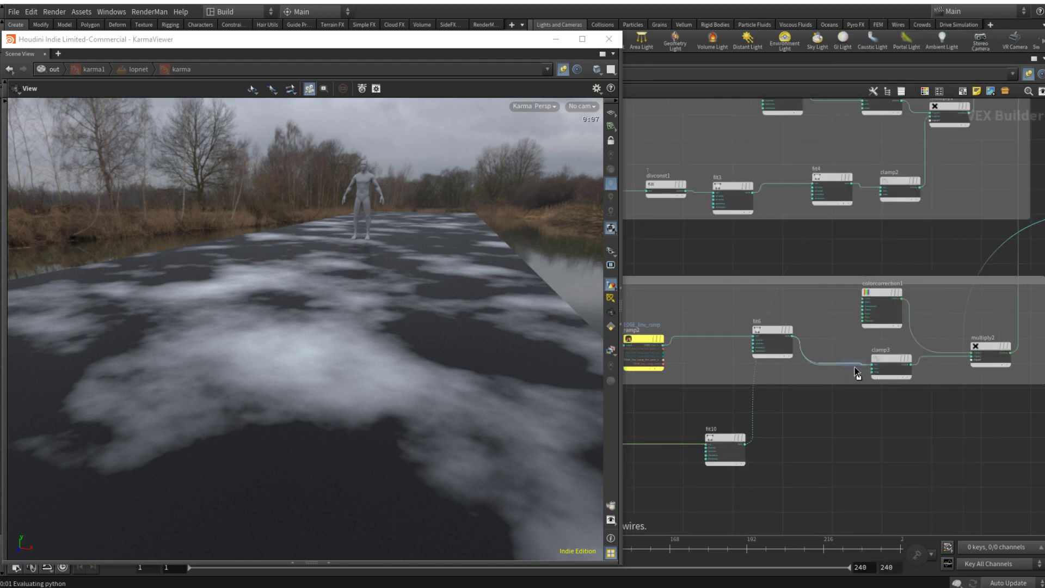
pyautogui.click(858, 373)
pyautogui.moveTo(747, 444); pyautogui.dragTo(826, 377)
pyautogui.moveTo(845, 232); pyautogui.dragTo(851, 285, button='middle')
pyautogui.moveTo(846, 234)
pyautogui.mouseDown()
pyautogui.moveTo(822, 236)
pyautogui.moveTo(846, 235)
pyautogui.mouseUp()
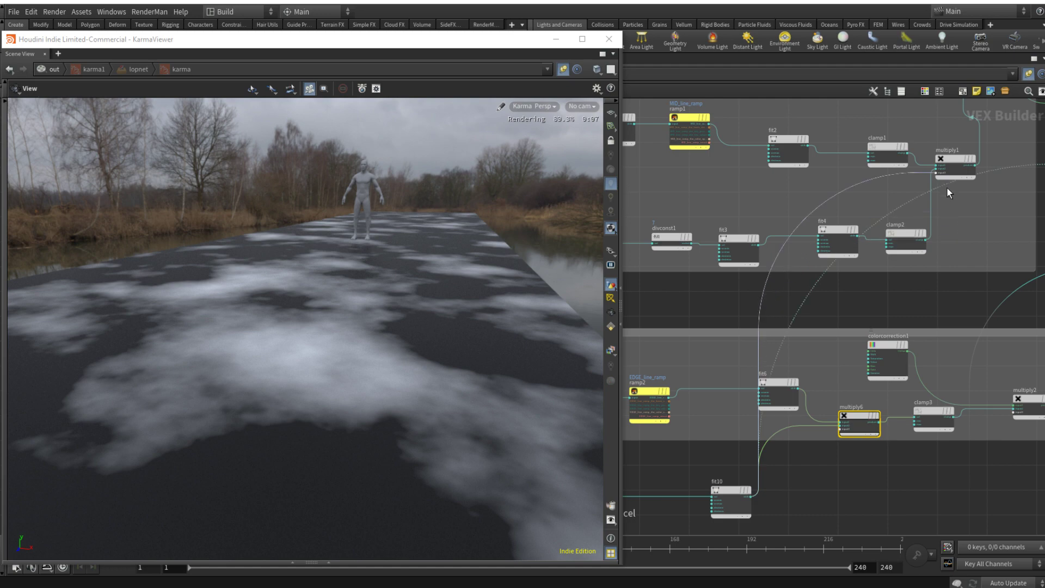
# Step: Wire COL_OUT's output into the principled shader's basecolor input in place of the noise preview
pyautogui.scroll(-5, 956, 207)
pyautogui.moveTo(1006, 269); pyautogui.dragTo(846, 357, button='middle')
pyautogui.scroll(6, 857, 276)
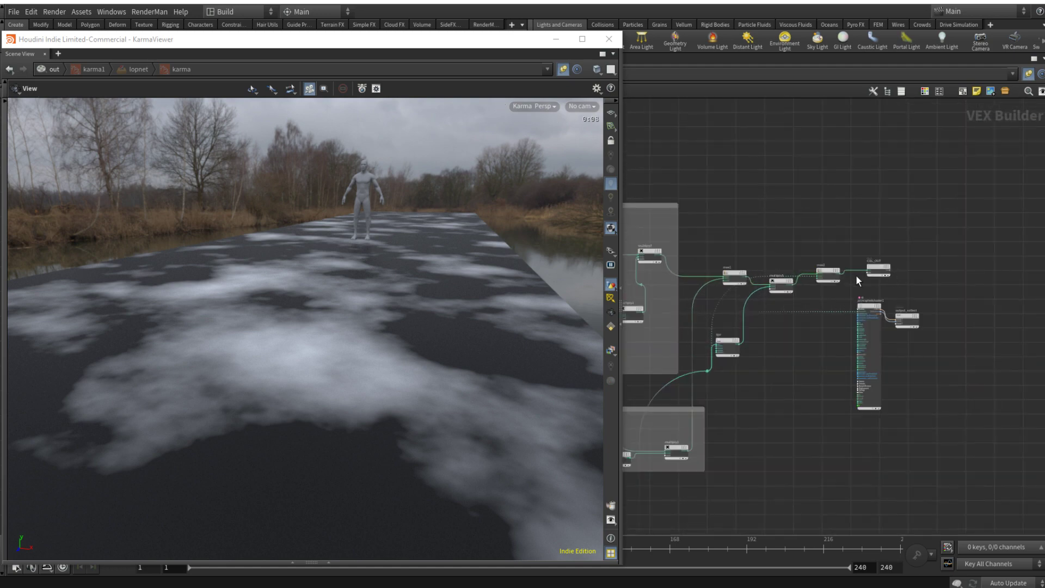
pyautogui.scroll(-2, 932, 364)
pyautogui.moveTo(1003, 442); pyautogui.dragTo(992, 344)
pyautogui.click(952, 315)
pyautogui.click(930, 294)
pyautogui.scroll(5, 944, 374)
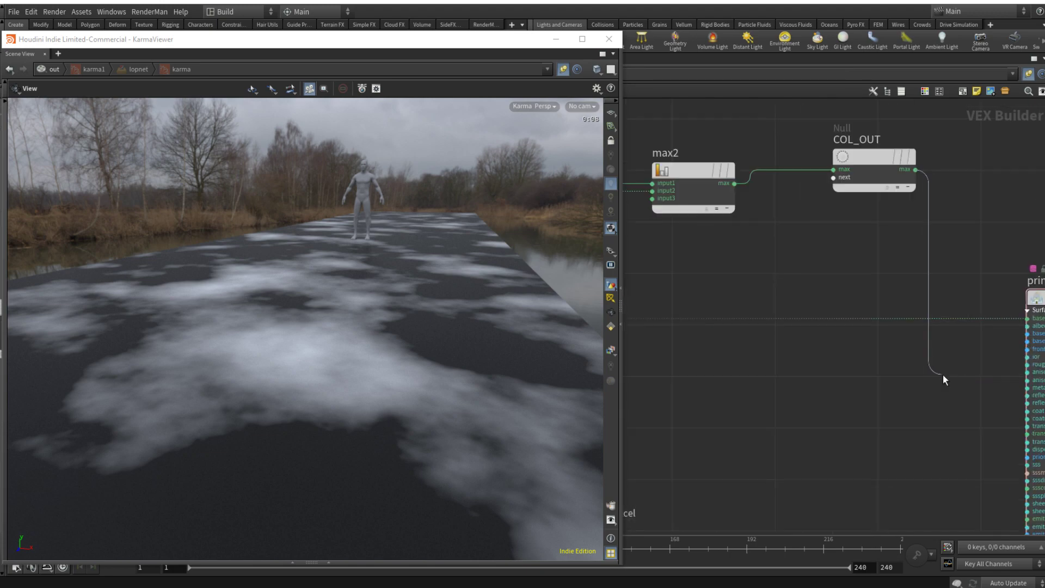
pyautogui.click(1003, 316)
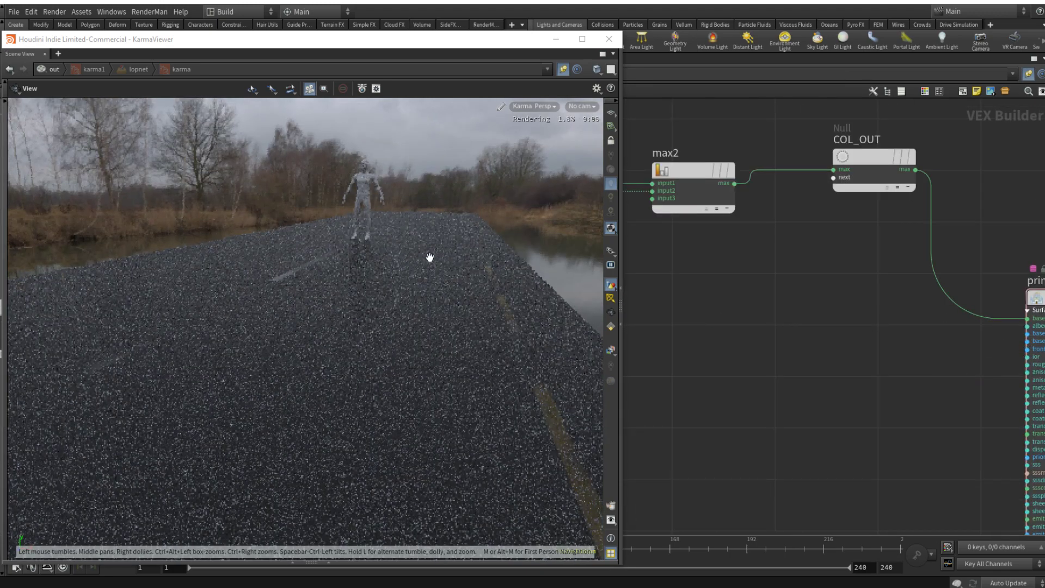
# Step: Try a Source Min of 0.253, Source Max of 0.359 and Destination Min of 0.7 on fit10
pyautogui.scroll(-8, 832, 417)
pyautogui.moveTo(792, 486); pyautogui.dragTo(952, 402, button='middle')
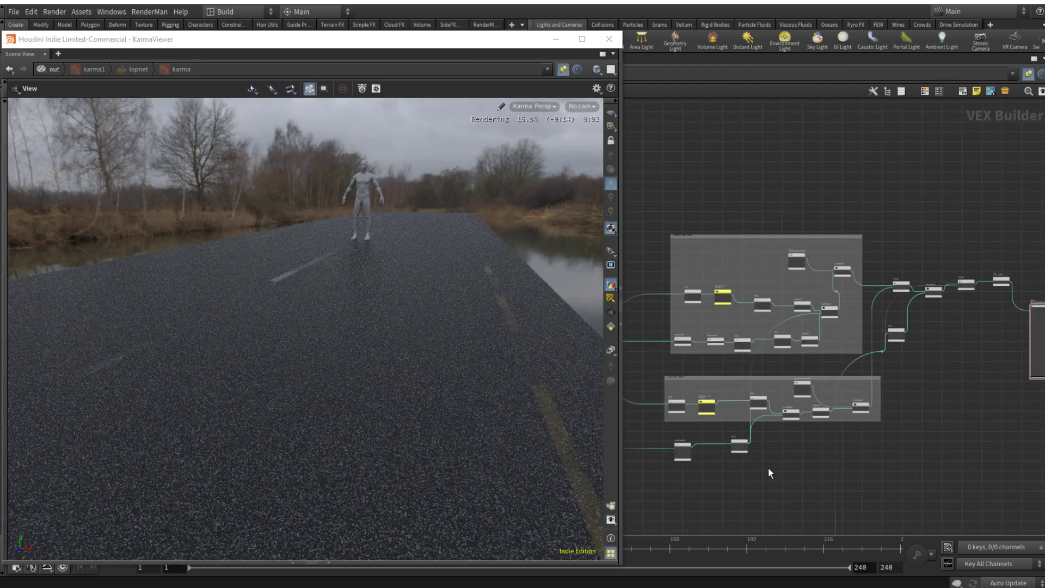
pyautogui.moveTo(767, 469); pyautogui.dragTo(842, 464, button='middle')
pyautogui.scroll(4, 824, 439)
pyautogui.click(805, 435)
pyautogui.press('p')
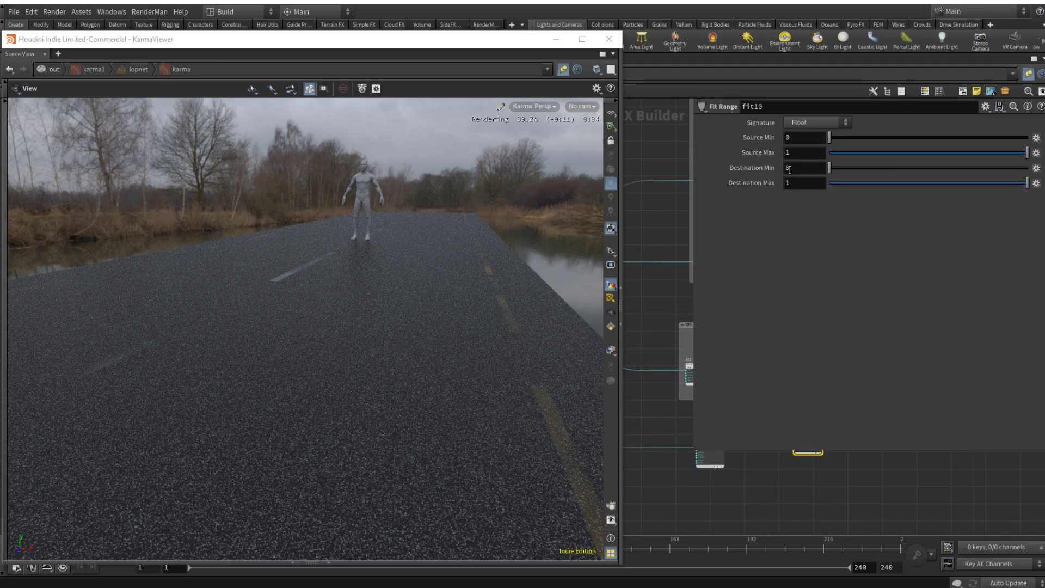
pyautogui.click(876, 168)
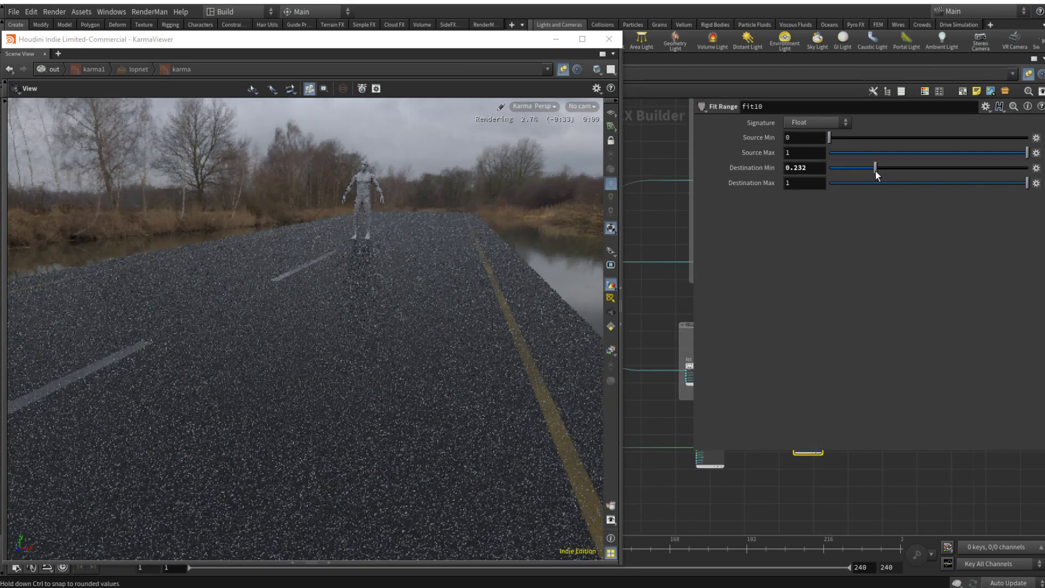
pyautogui.click(879, 136)
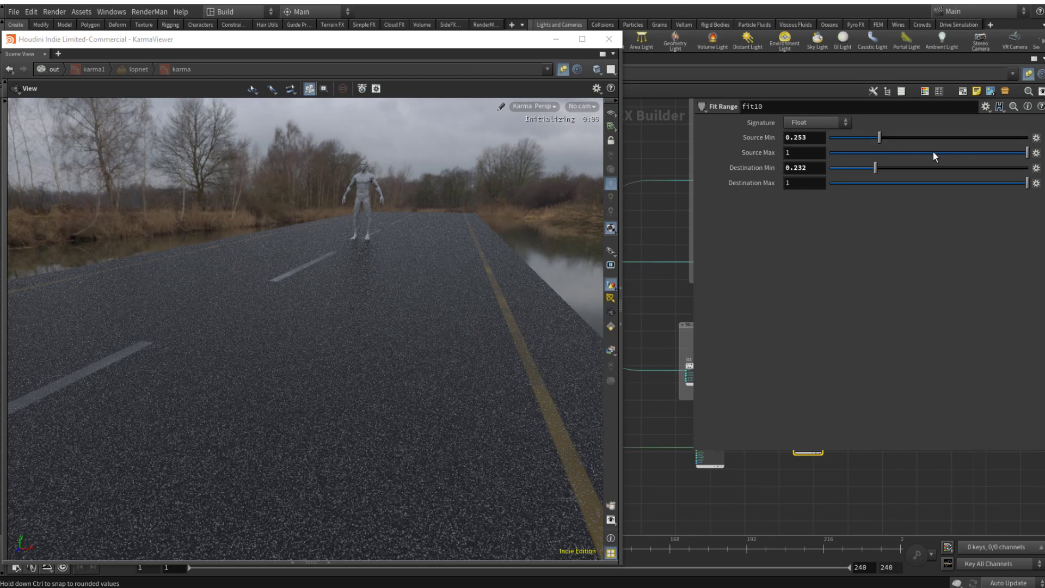
pyautogui.moveTo(921, 152); pyautogui.dragTo(901, 152)
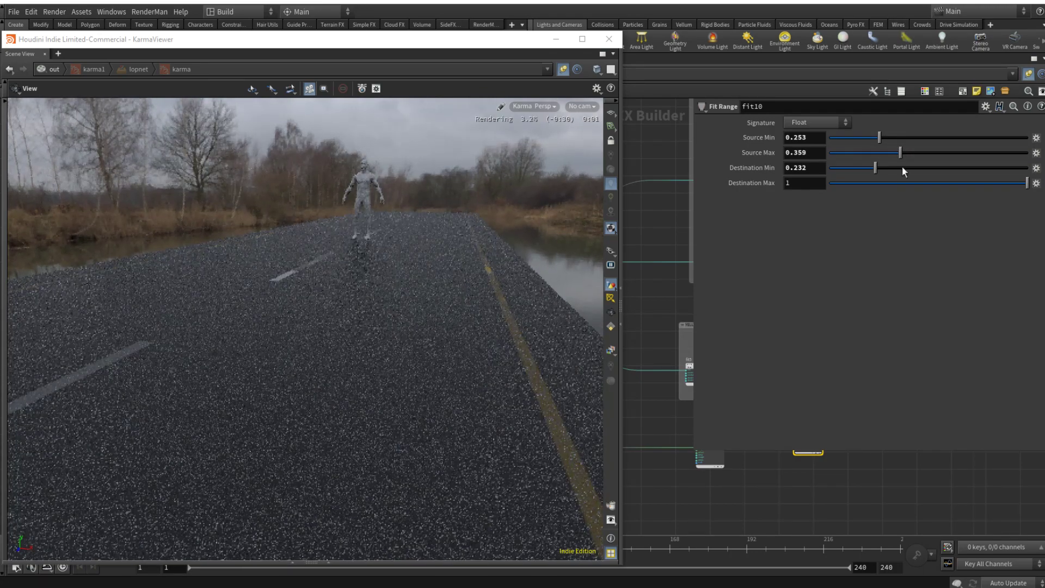
pyautogui.click(938, 167)
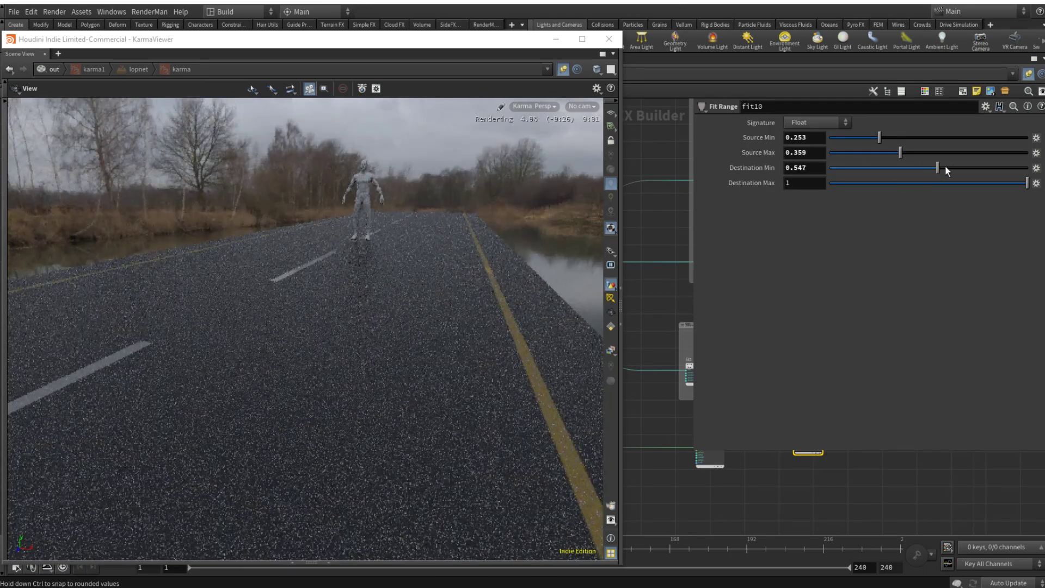
pyautogui.moveTo(945, 166); pyautogui.dragTo(968, 162)
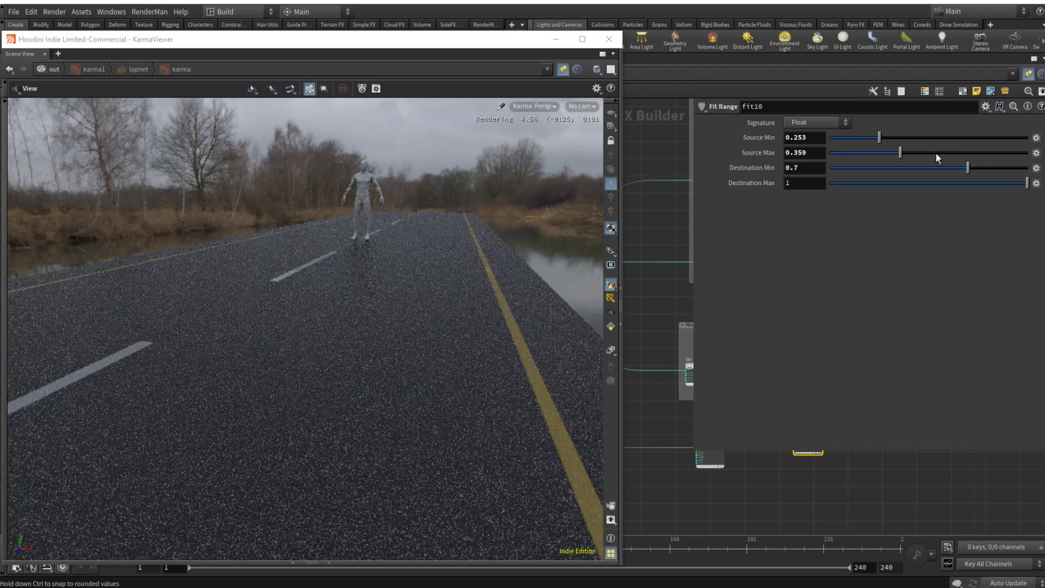
# Step: Try a Source Min of 0.226, Source Max of 0.3 and Destination Min of 0.476 on fit10
pyautogui.click(932, 152)
pyautogui.click(913, 138)
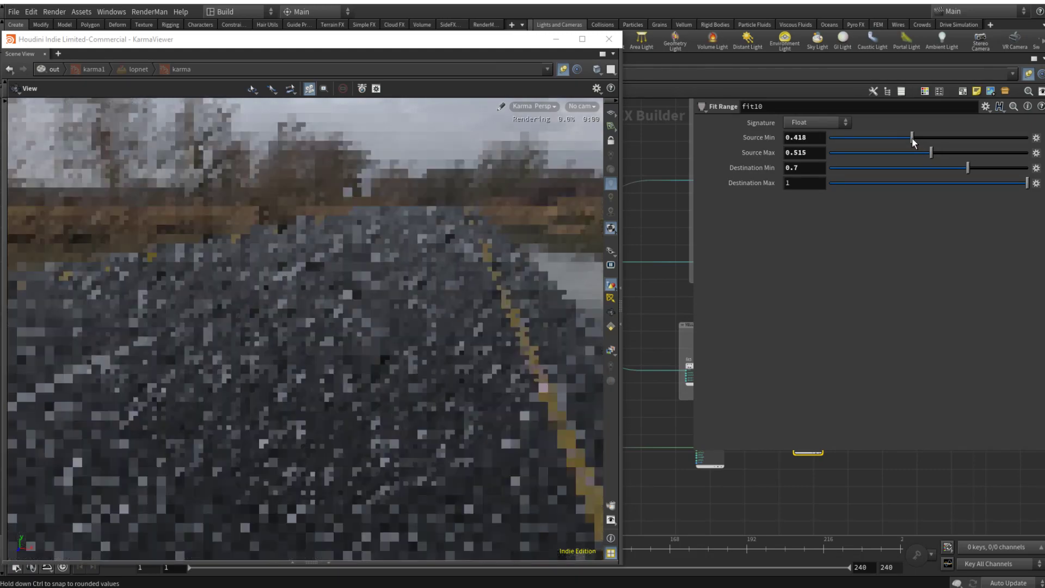
pyautogui.click(874, 135)
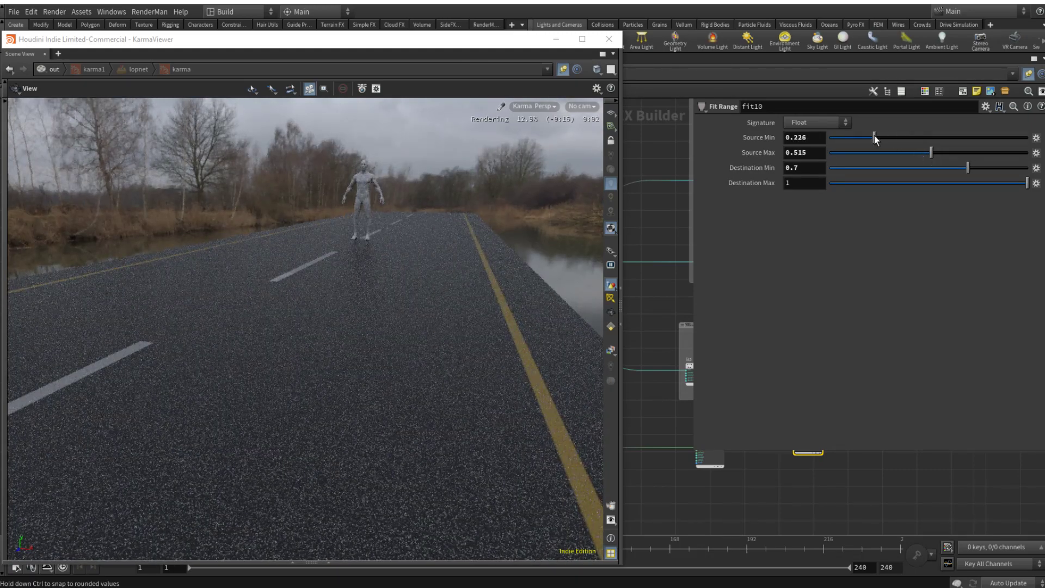
pyautogui.click(890, 152)
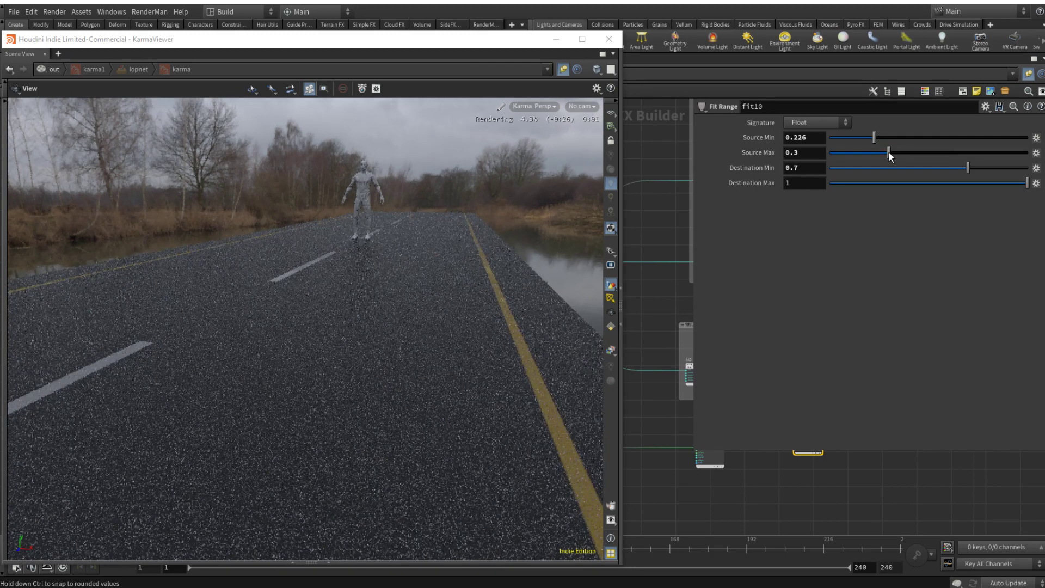
pyautogui.click(925, 169)
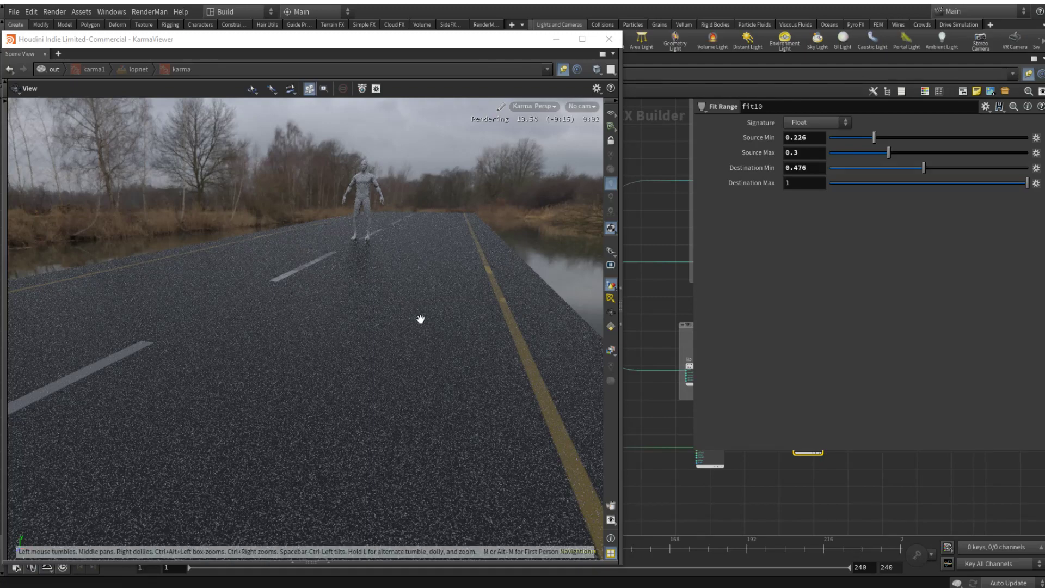
# Step: Try a Source Min of 0.132, Source Max of 0.721 and Destination Min of 0.721 on fit10
pyautogui.click(856, 138)
pyautogui.moveTo(912, 150); pyautogui.dragTo(962, 150)
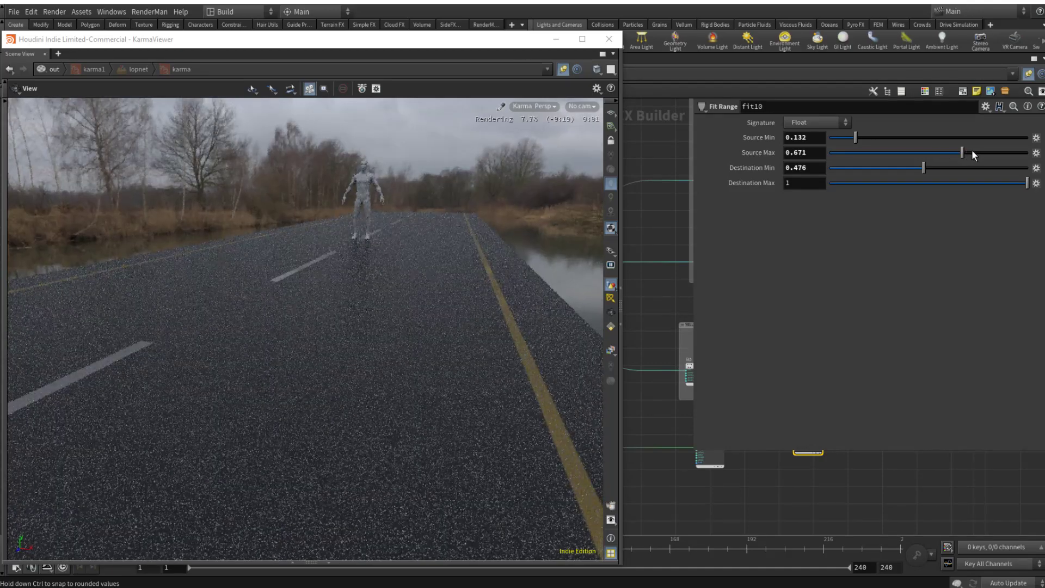
pyautogui.click(972, 167)
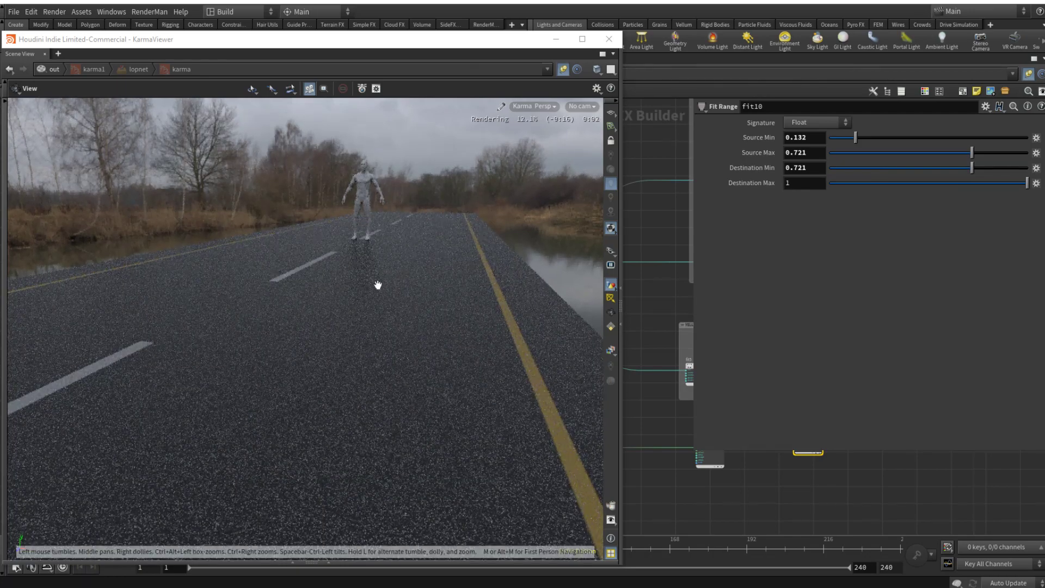
# Step: Try a Roughness of 0.638 and a Turbulence of 8 on turbnoise1
pyautogui.moveTo(375, 282); pyautogui.dragTo(288, 273)
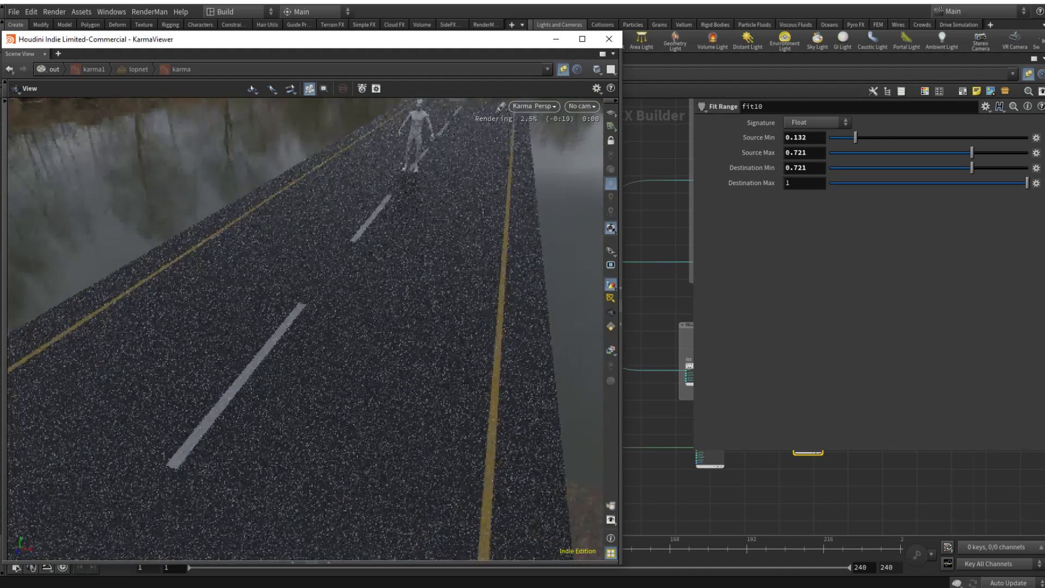
pyautogui.click(657, 309)
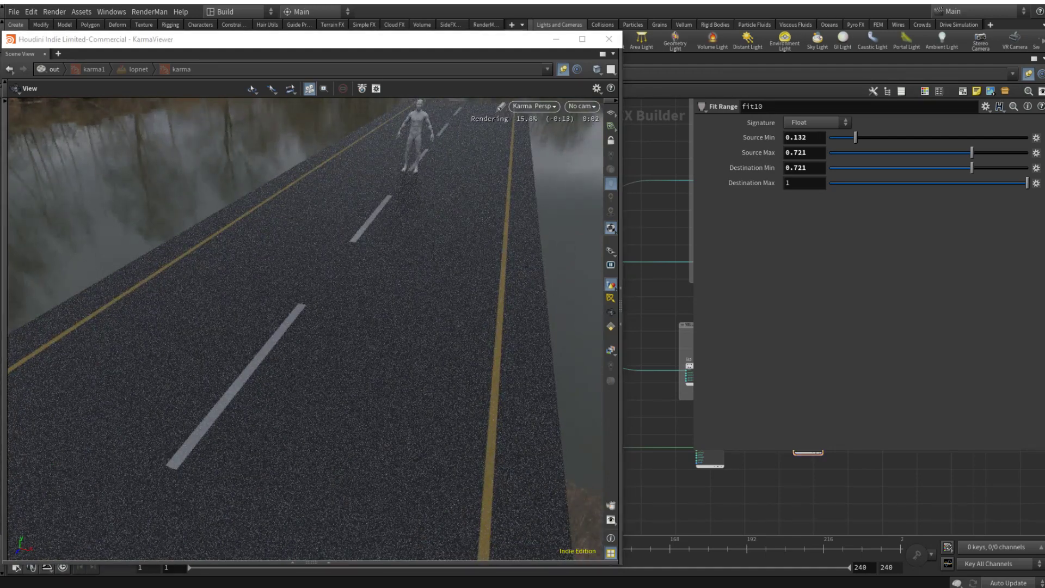
pyautogui.moveTo(755, 484); pyautogui.dragTo(734, 495, button='middle')
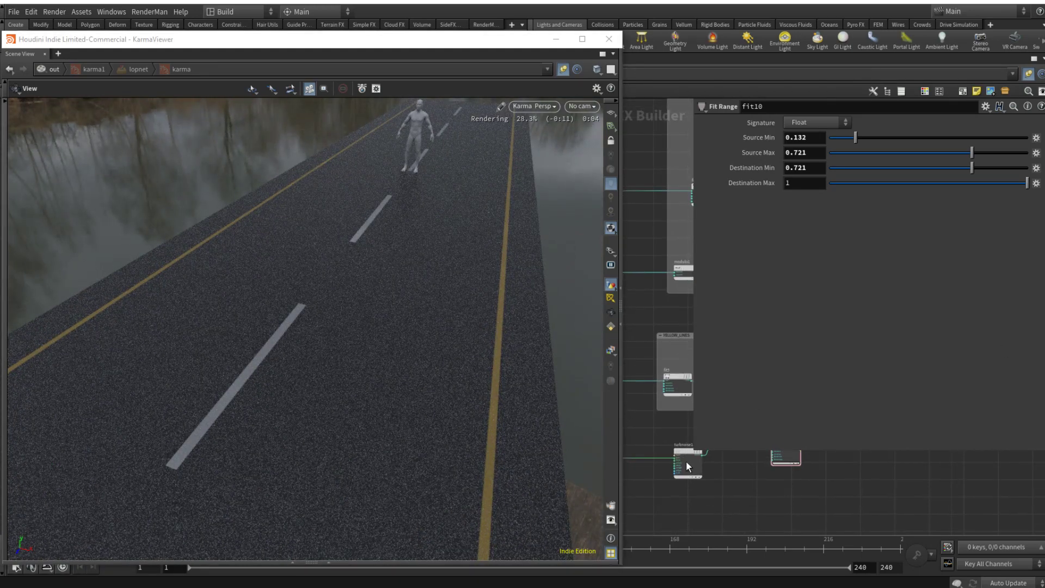
pyautogui.click(685, 451)
pyautogui.moveTo(966, 213); pyautogui.dragTo(956, 213)
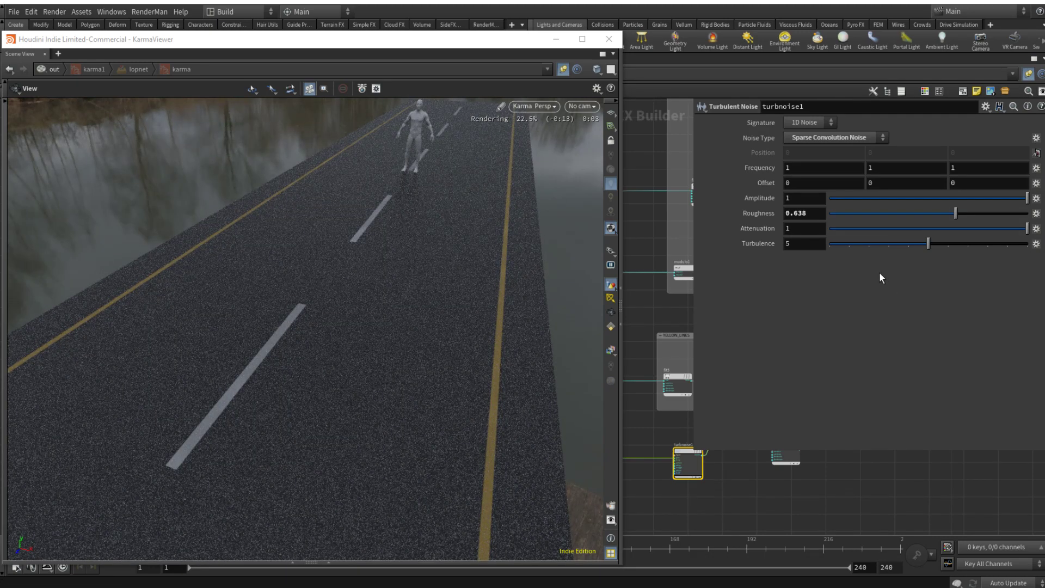
pyautogui.click(988, 244)
# Step: Try lowering fit10's Source Max to 0.276 and its Destination Min to 0.538
pyautogui.moveTo(865, 480); pyautogui.dragTo(782, 516, button='middle')
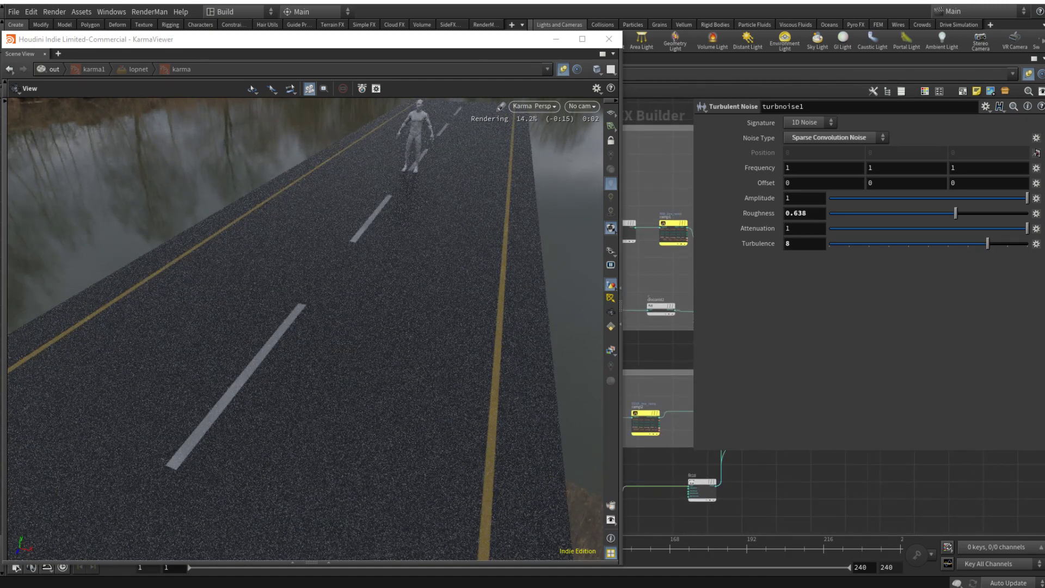
pyautogui.click(699, 478)
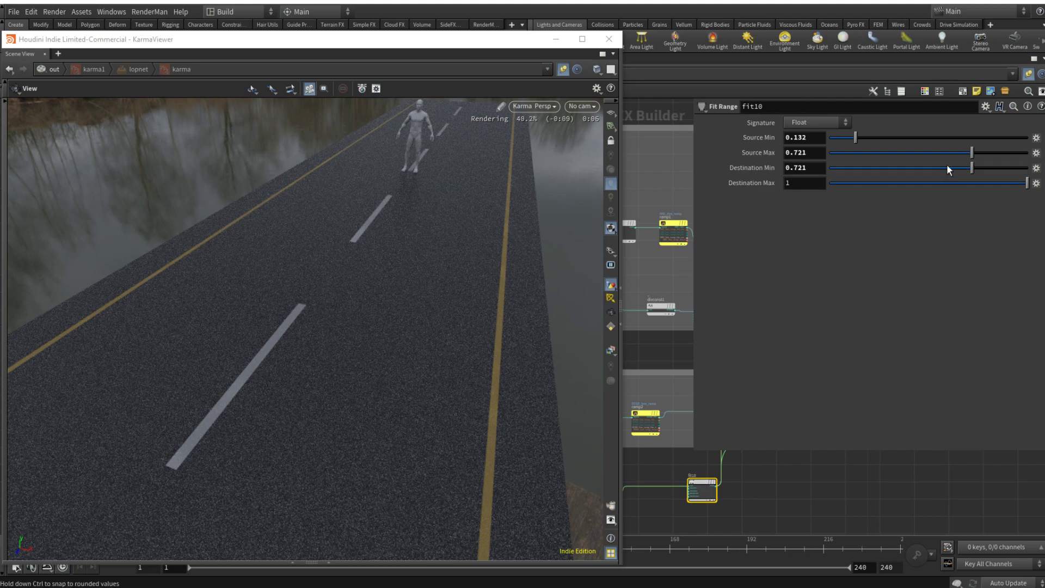
pyautogui.moveTo(943, 166); pyautogui.dragTo(907, 152)
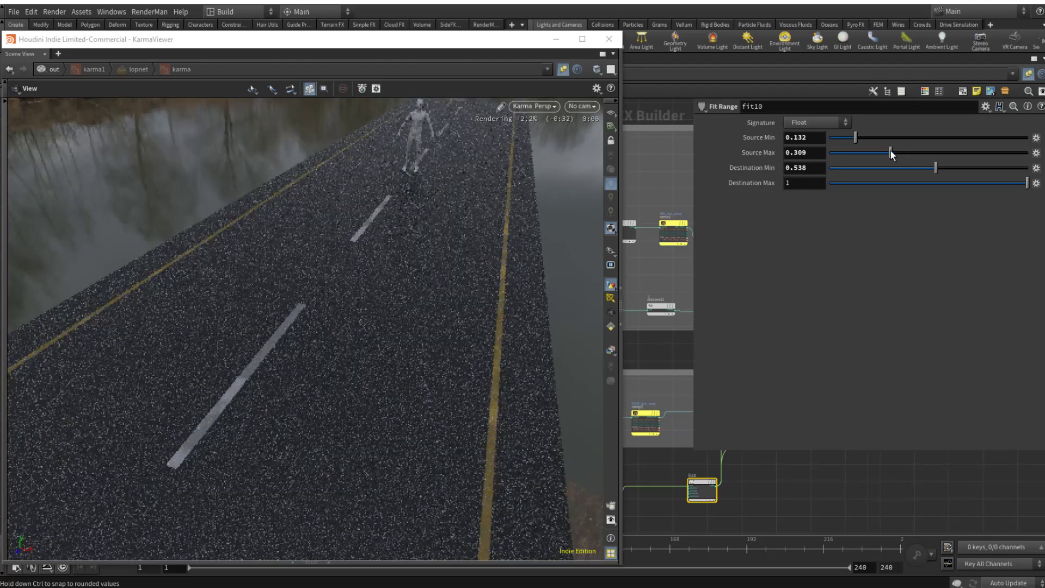
pyautogui.moveTo(891, 152); pyautogui.dragTo(885, 153)
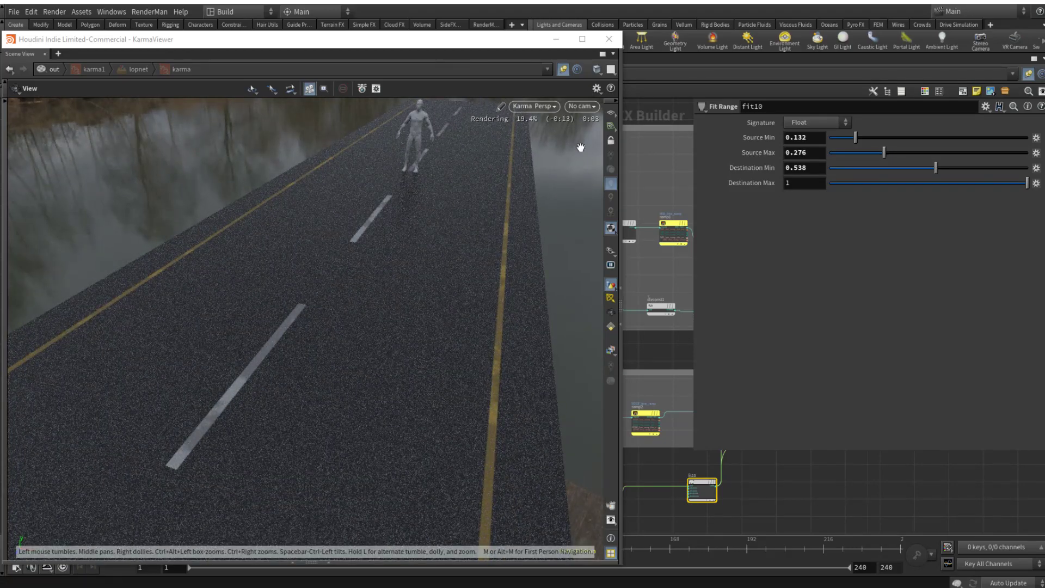
# Step: Look through the /cameras/cam1 camera in the Karma viewport
pyautogui.click(580, 108)
pyautogui.click(583, 134)
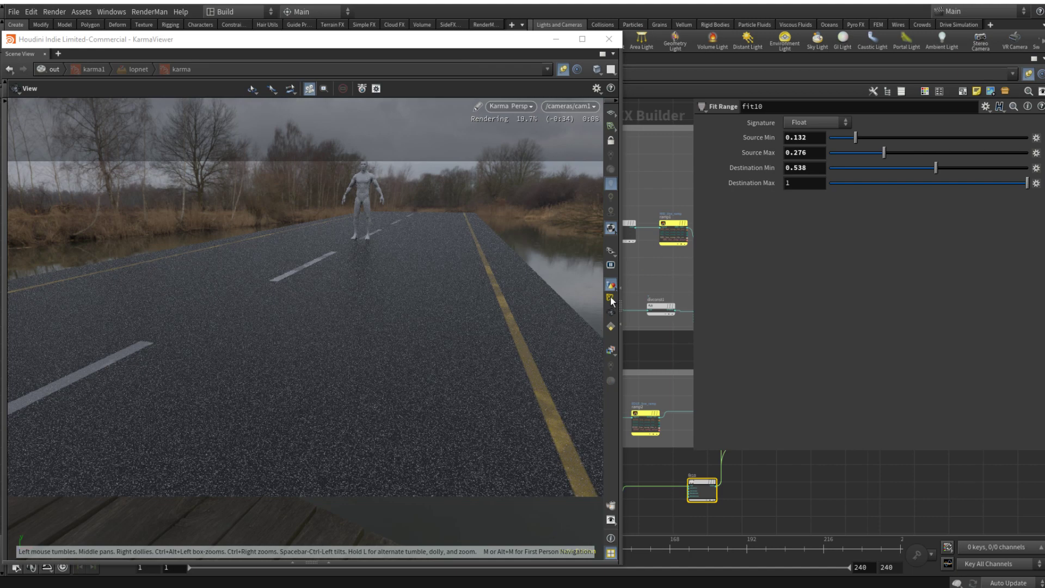
# Step: Set turbnoise1's Turbulence to 6, Roughness to 0.471 and Offset to 3.1 on all three axes
pyautogui.moveTo(812, 495); pyautogui.dragTo(967, 479, button='middle')
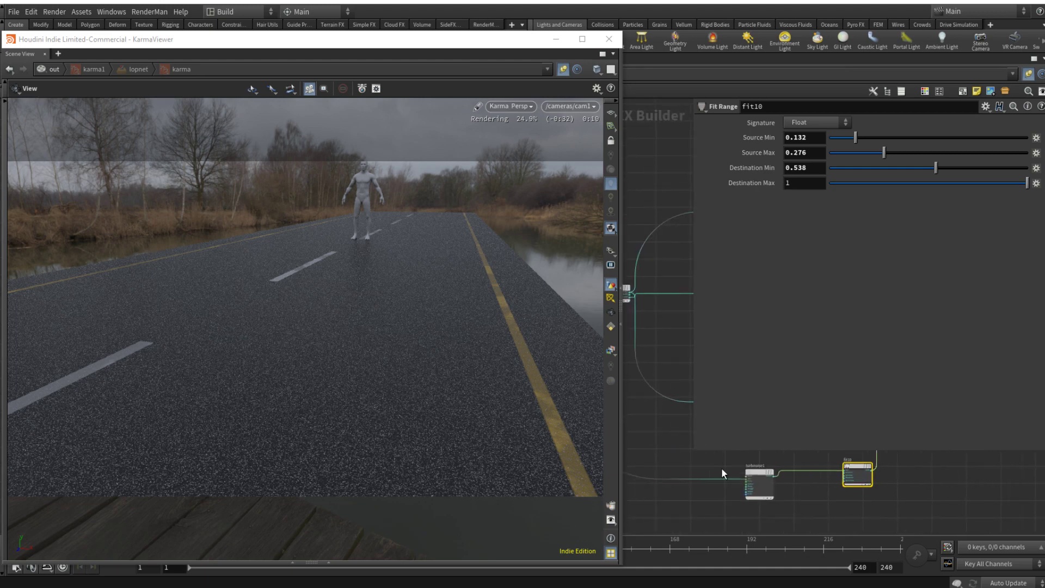
pyautogui.click(759, 473)
pyautogui.moveTo(966, 246); pyautogui.dragTo(943, 240)
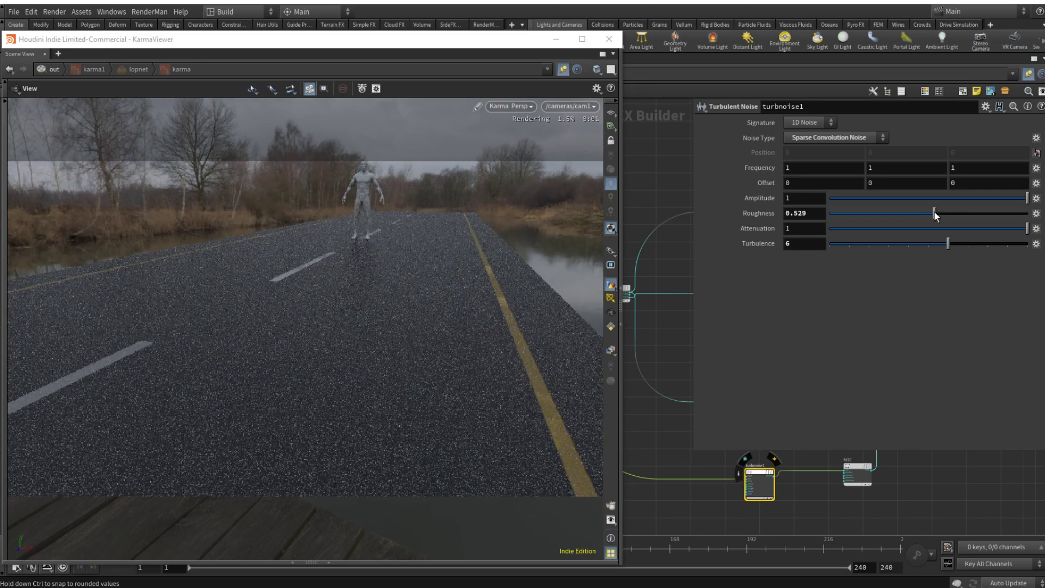
pyautogui.moveTo(936, 216); pyautogui.dragTo(924, 216)
pyautogui.moveTo(751, 182); pyautogui.dragTo(784, 183, button='middle')
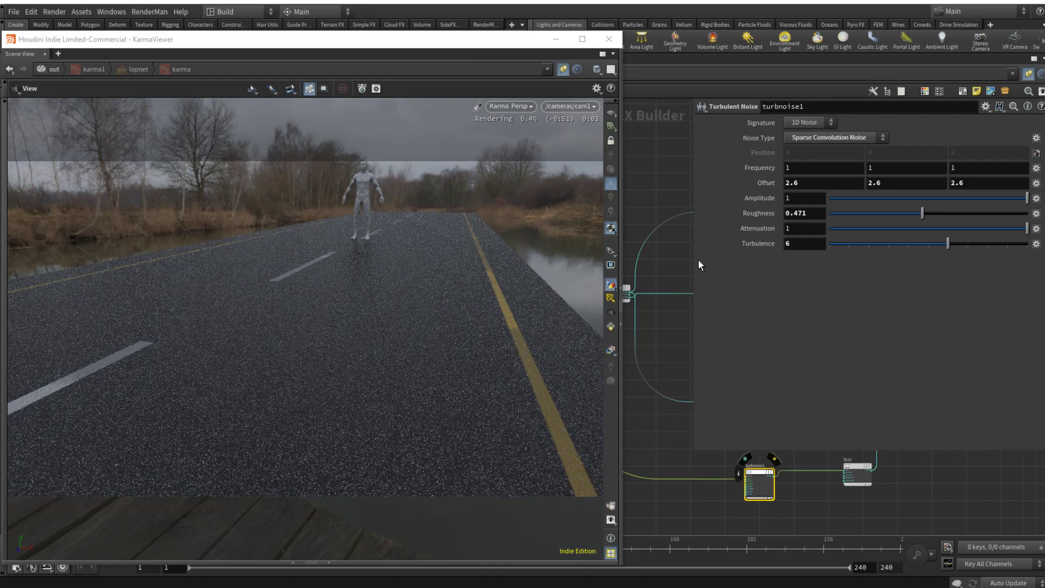
pyautogui.moveTo(766, 184); pyautogui.dragTo(838, 183, button='middle')
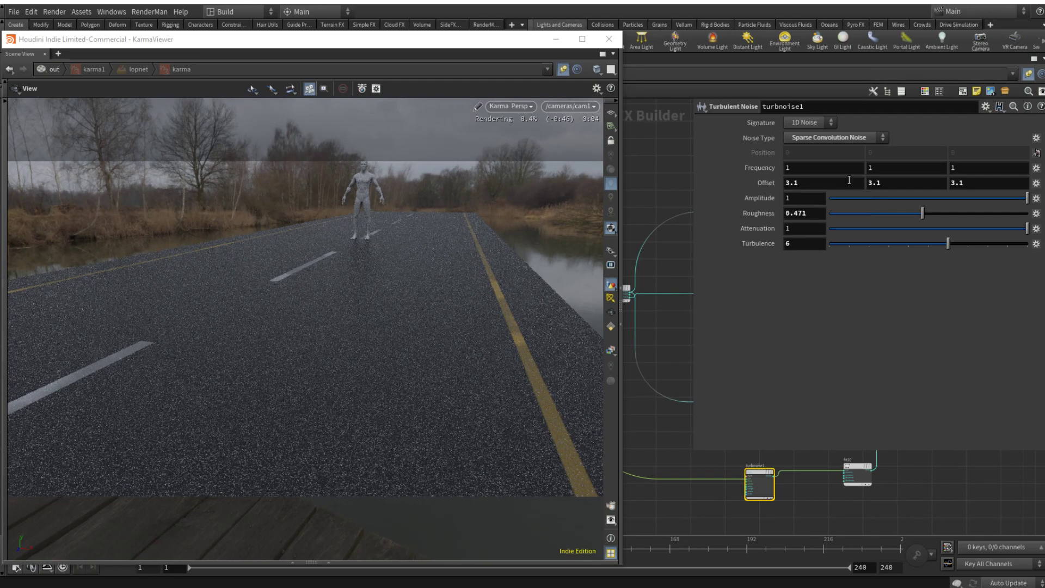
# Step: Set fit10's Source Min to 0.015, Source Max to 0.103 and Destination Min to 0.712
pyautogui.click(860, 470)
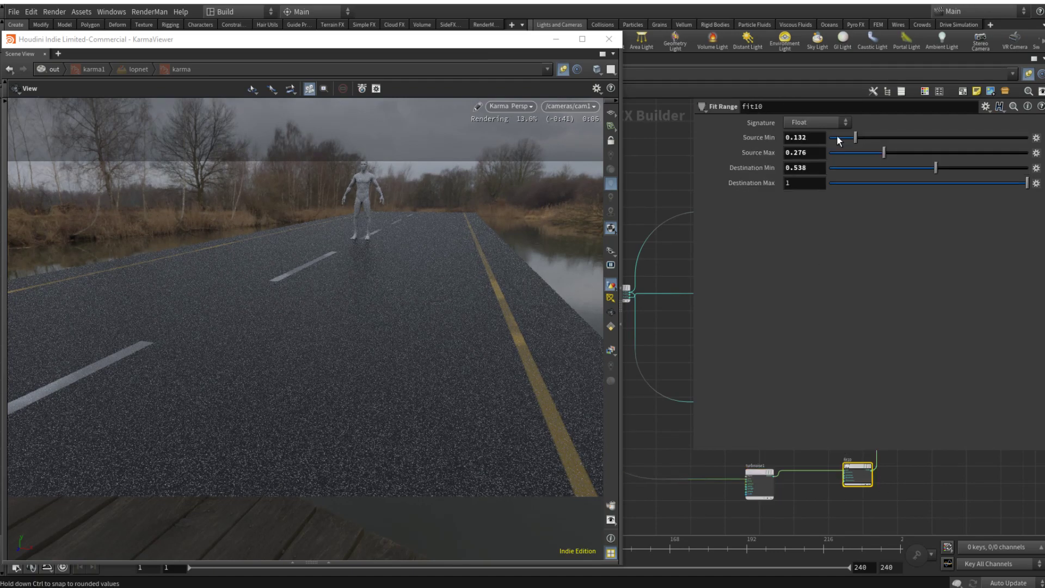
pyautogui.moveTo(865, 153); pyautogui.dragTo(850, 154)
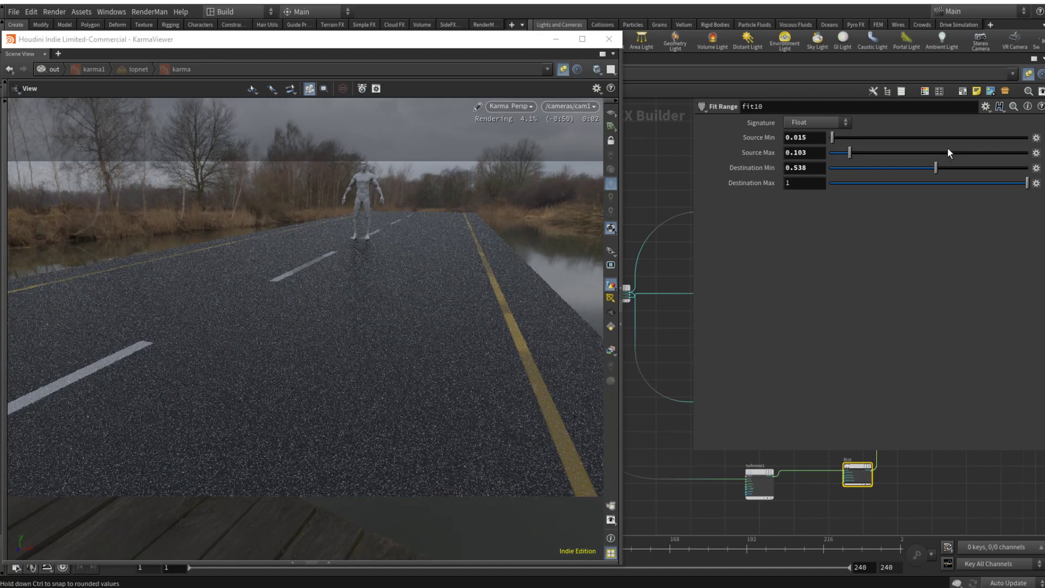
pyautogui.click(896, 168)
pyautogui.moveTo(900, 169); pyautogui.dragTo(970, 168)
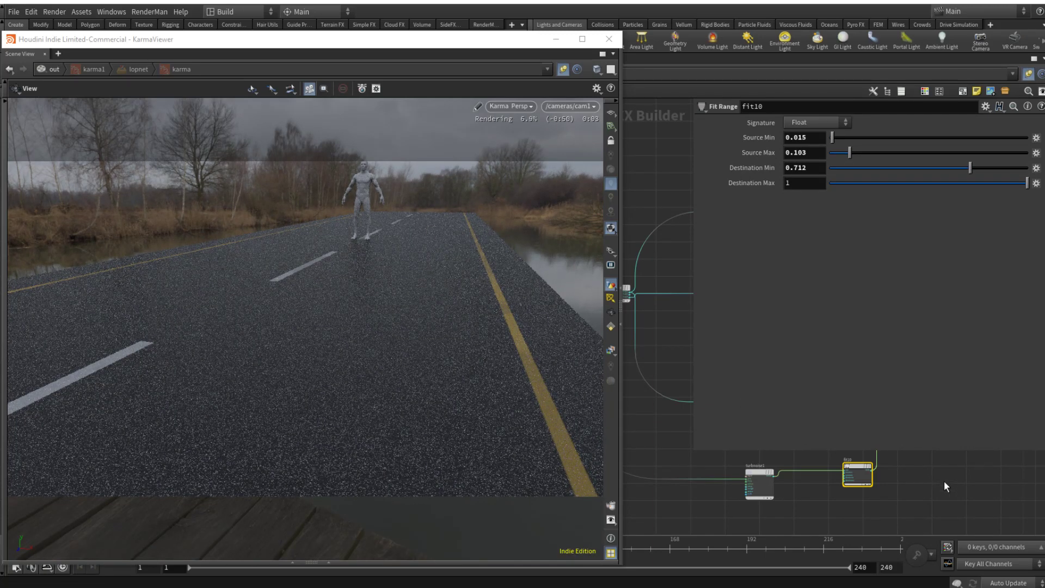
# Step: Select turbnoise1 and fit10 together and reposition them just beneath the YELLOW_LINES network box
pyautogui.press('p')
pyautogui.moveTo(890, 506); pyautogui.dragTo(701, 433)
pyautogui.moveTo(846, 463); pyautogui.dragTo(765, 440)
pyautogui.click(886, 473)
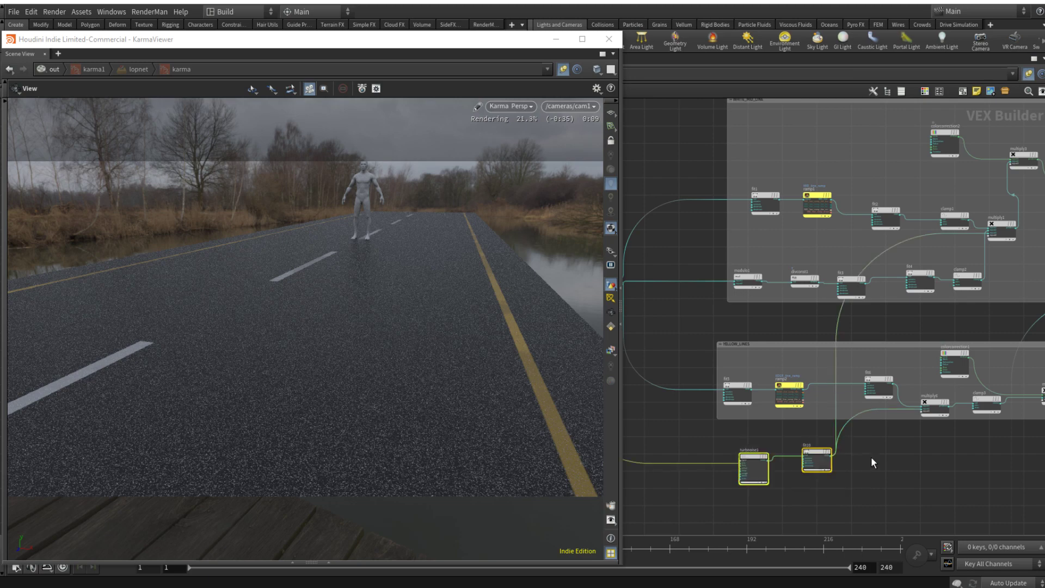
pyautogui.click(912, 459)
pyautogui.scroll(-4, 930, 465)
pyautogui.moveTo(949, 469); pyautogui.dragTo(853, 441, button='middle')
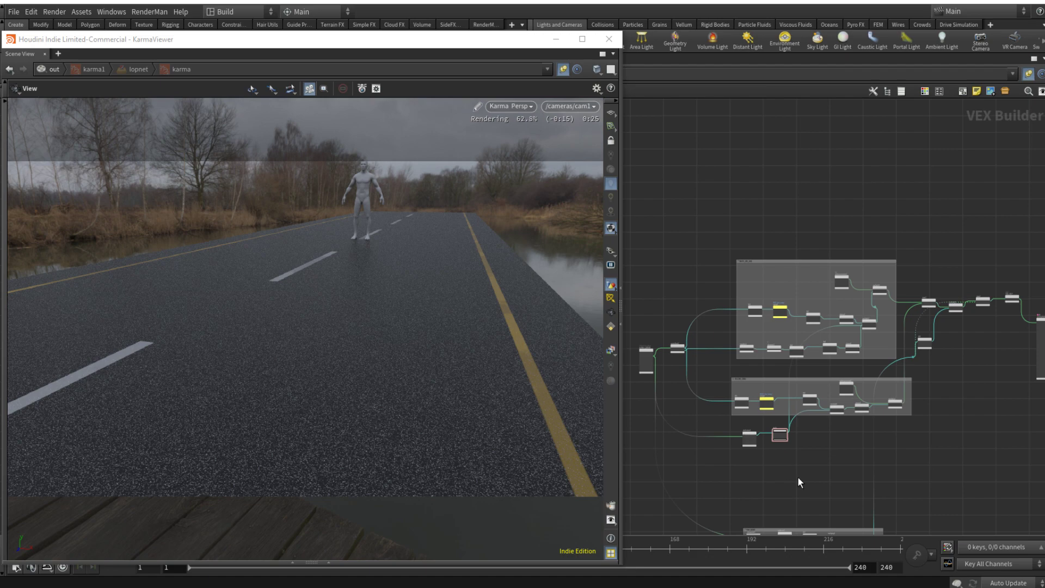
# Step: Compare the rendered road with the asphalt_ref.png reference photo in ACDSee, then return to the Houdini node network
pyautogui.moveTo(799, 478); pyautogui.dragTo(857, 451, button='middle')
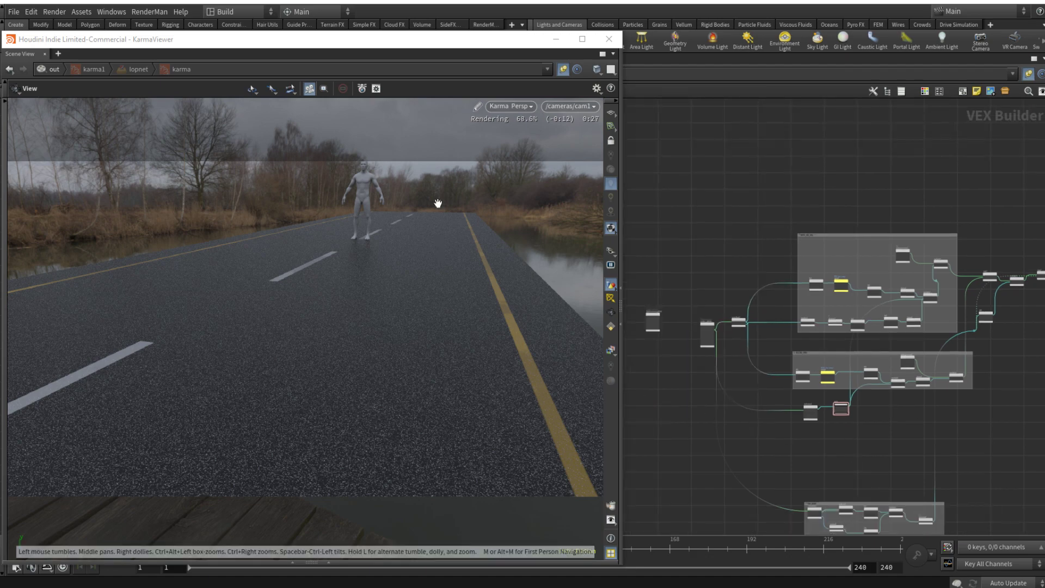
pyautogui.hotkey('alt', 'Tab')
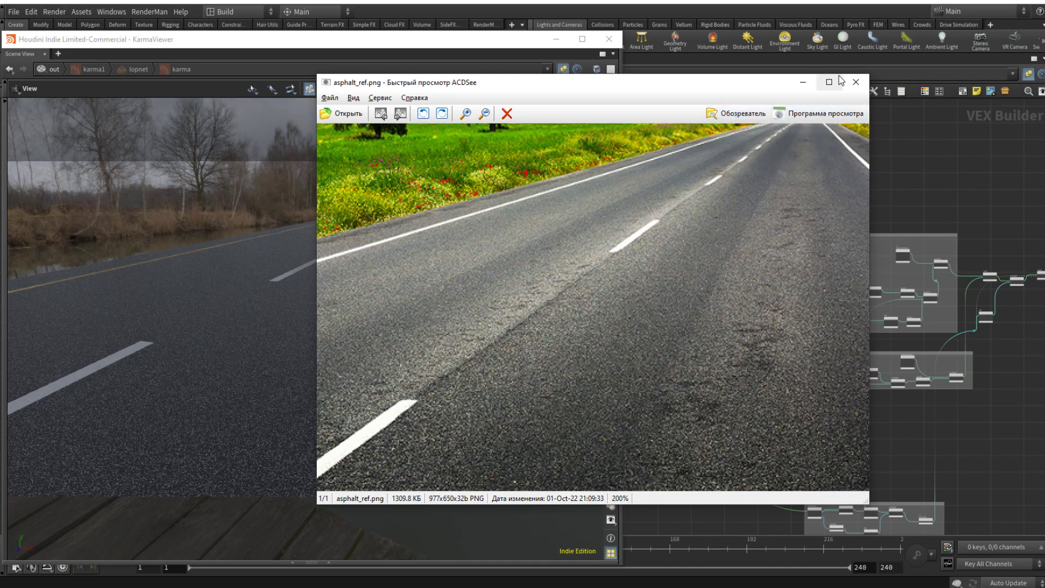
pyautogui.click(802, 82)
pyautogui.scroll(4, 839, 426)
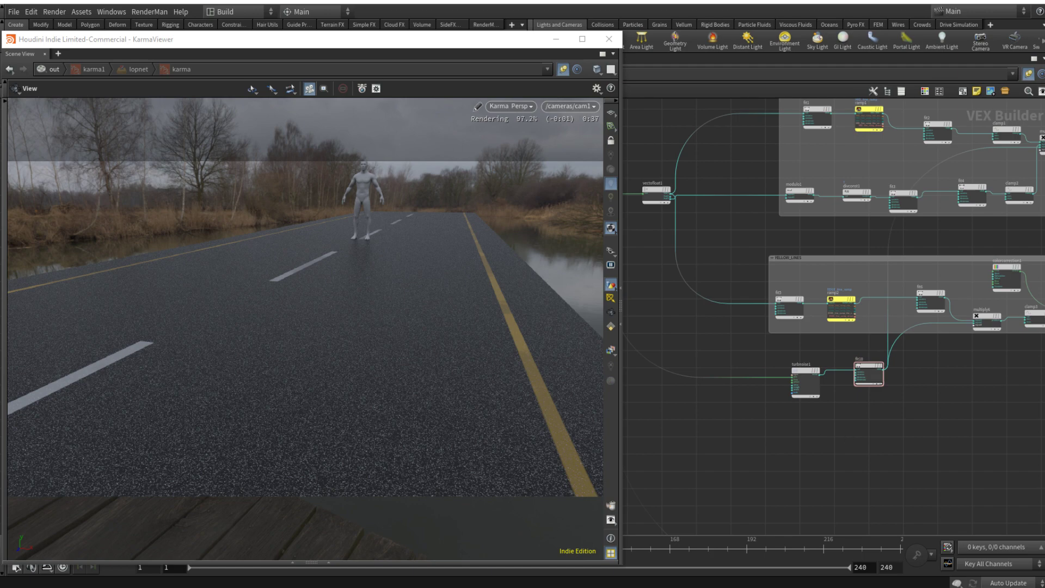
pyautogui.moveTo(812, 440); pyautogui.dragTo(795, 446, button='middle')
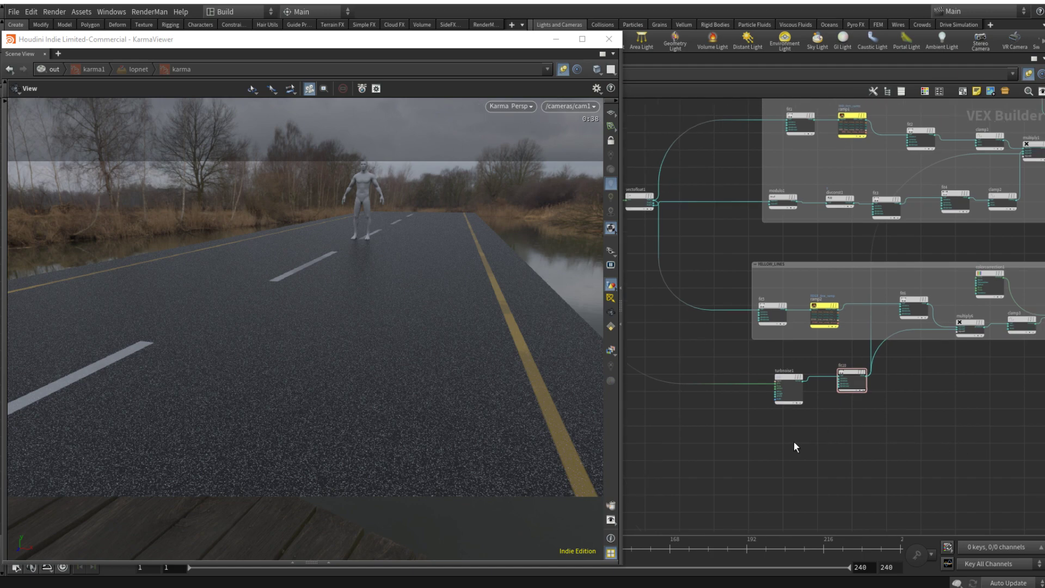
# Step: Add a Modulo node below turbnoise1 and feed it from vectofloat1's fval1 output
pyautogui.press('Tab')
pyautogui.press('Escape')
pyautogui.click(821, 448)
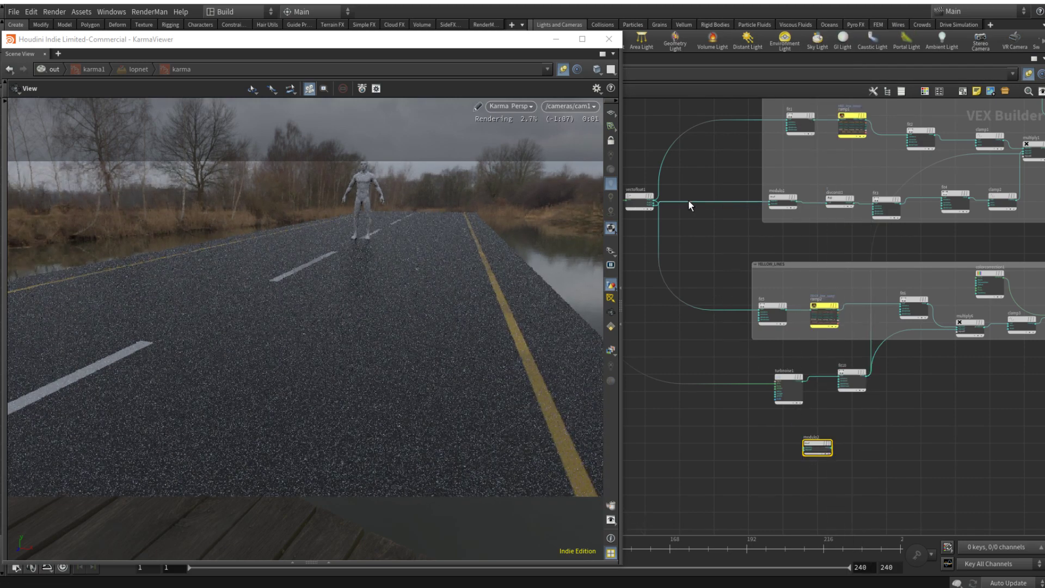
pyautogui.scroll(5, 653, 203)
pyautogui.moveTo(653, 203); pyautogui.dragTo(887, 453)
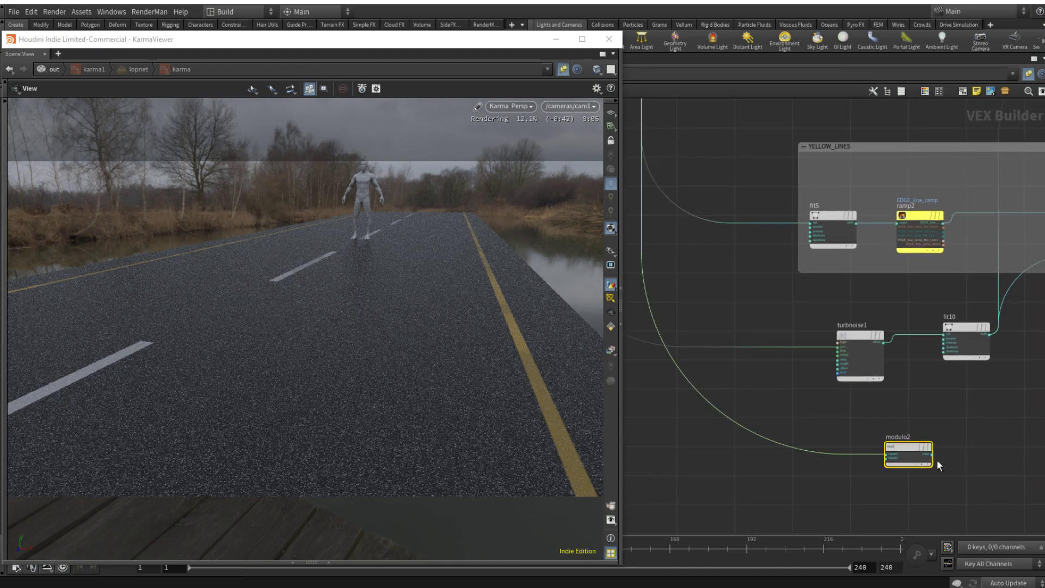
# Step: Wire modulo2's output into principledshader1's base color to preview the modulo pattern on the road
pyautogui.click(933, 454)
pyautogui.scroll(-4, 946, 444)
pyautogui.moveTo(985, 439); pyautogui.dragTo(679, 464, button='middle')
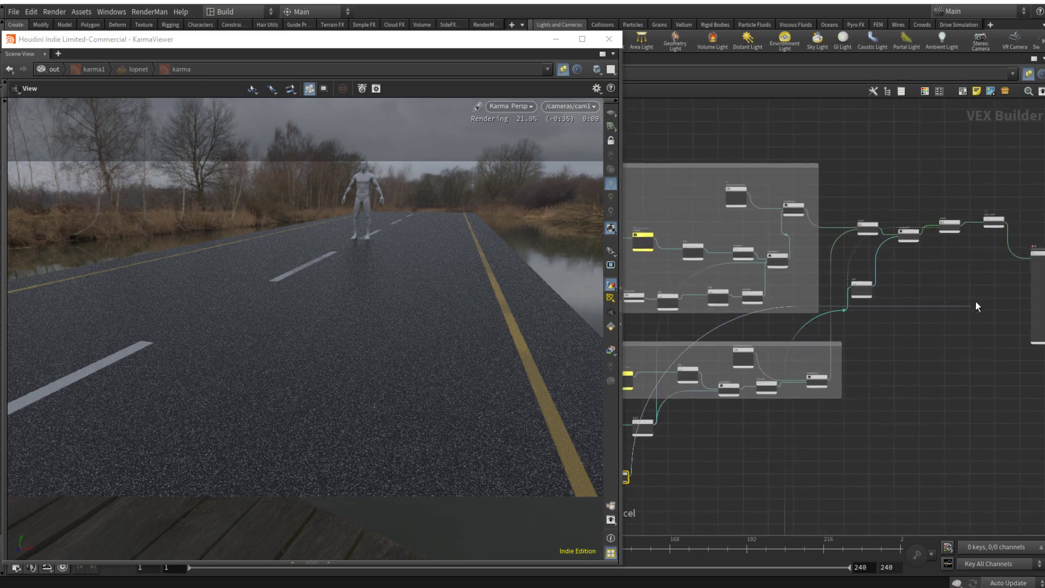
pyautogui.moveTo(1023, 266); pyautogui.dragTo(911, 301, button='middle')
pyautogui.scroll(4, 914, 299)
pyautogui.click(918, 287)
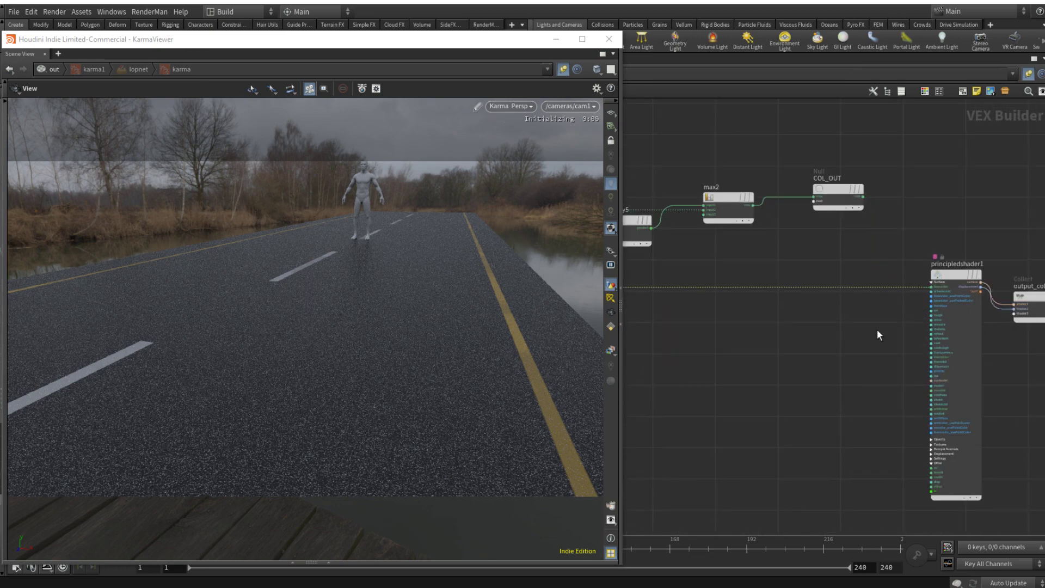
# Step: Set modulo2's Divisor to 3
pyautogui.scroll(-4, 792, 421)
pyautogui.moveTo(714, 487); pyautogui.dragTo(902, 418, button='middle')
pyautogui.scroll(-4, 865, 430)
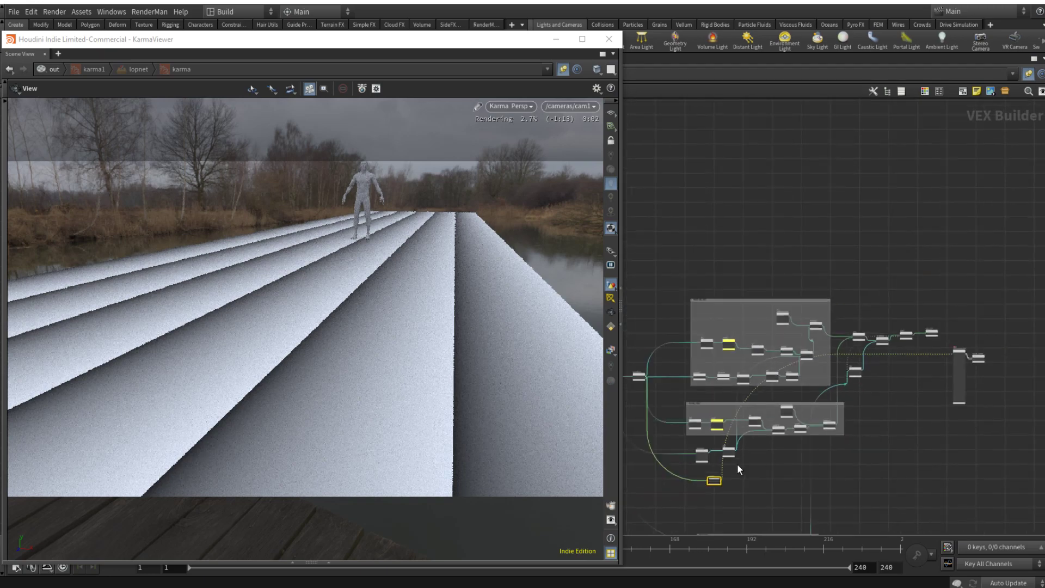
pyautogui.moveTo(741, 464); pyautogui.dragTo(874, 431, button='middle')
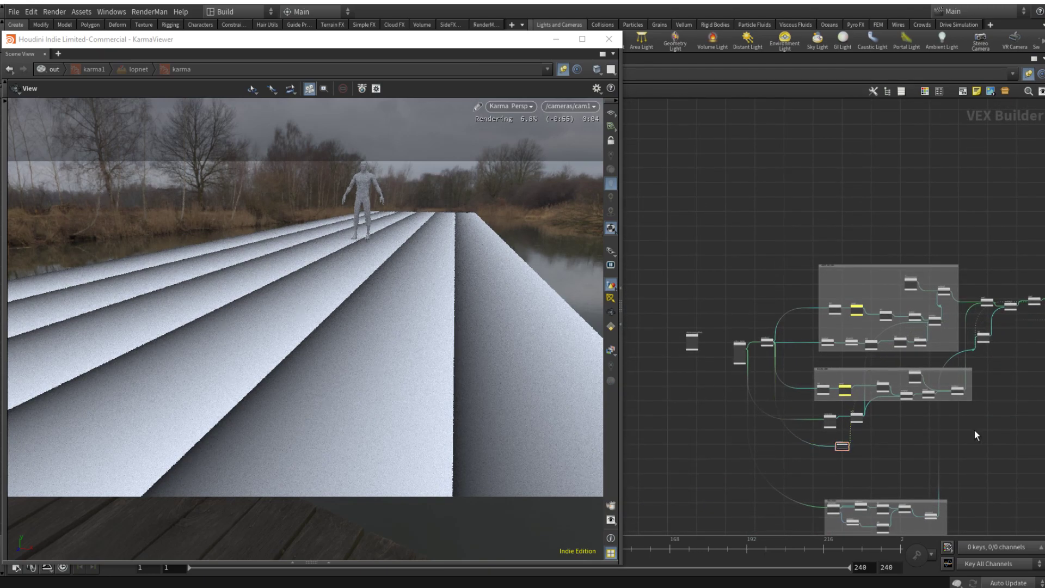
pyautogui.scroll(6, 843, 447)
pyautogui.press('p')
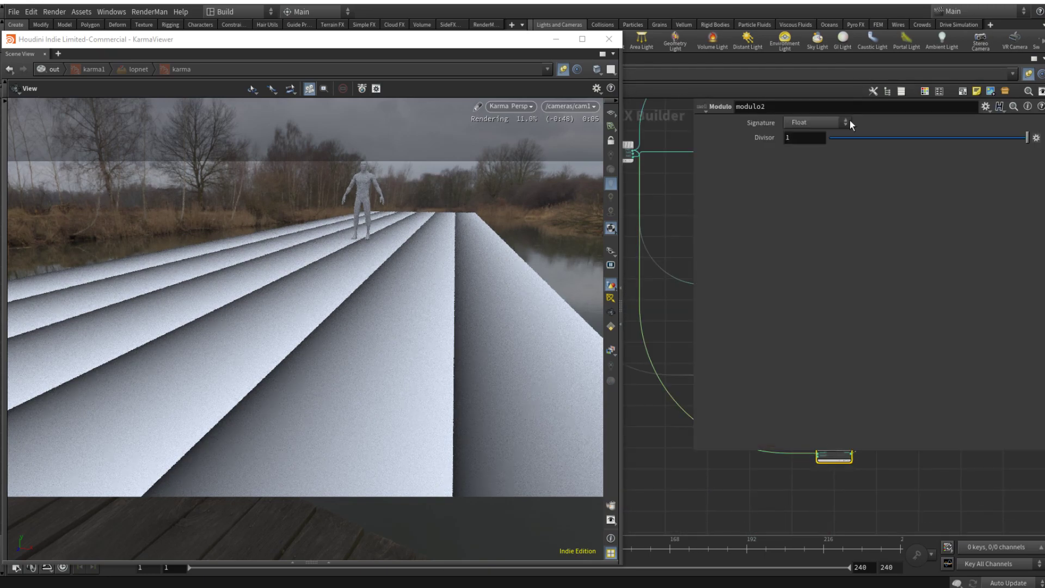
pyautogui.moveTo(854, 494); pyautogui.dragTo(768, 493, button='middle')
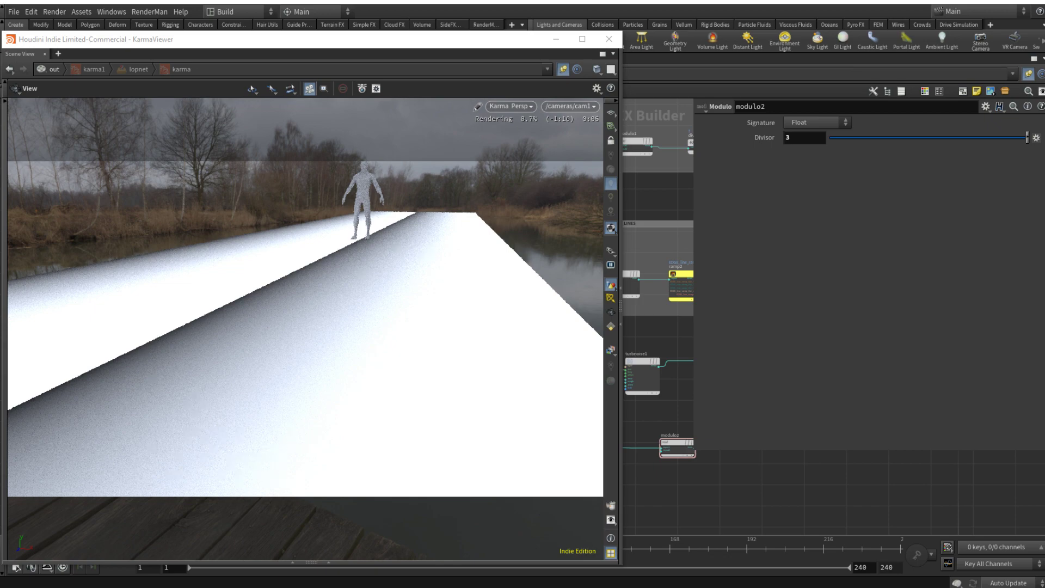
pyautogui.scroll(-5, 821, 502)
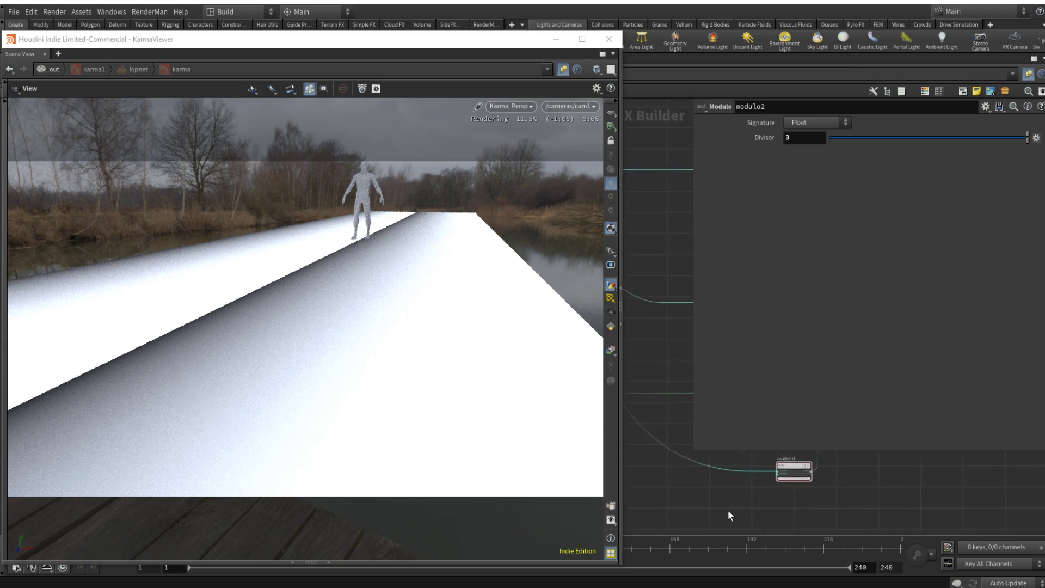
pyautogui.press('Tab')
pyautogui.write('add')
pyautogui.press('Return')
pyautogui.click(725, 472)
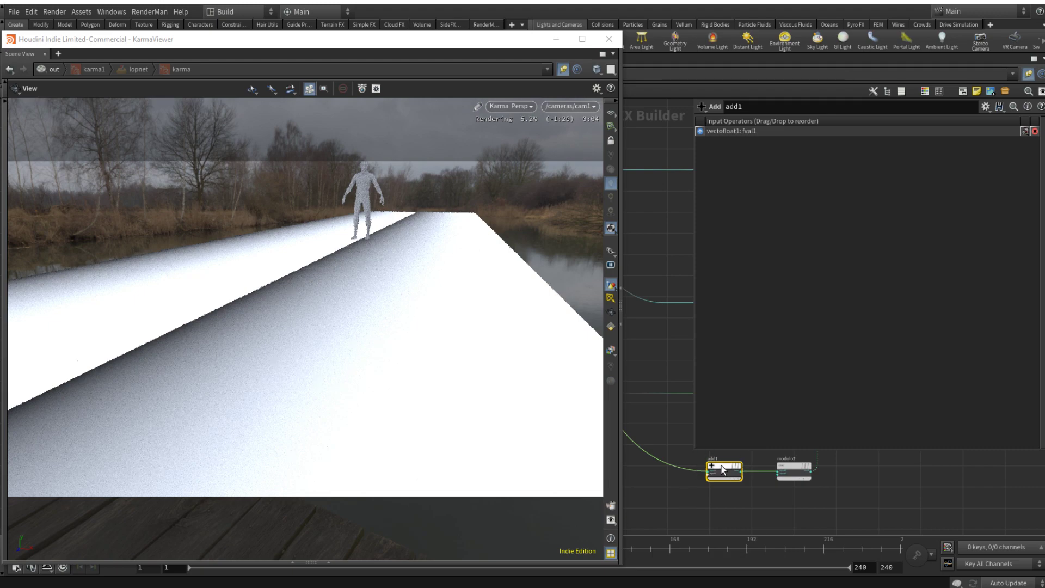
pyautogui.press('Delete')
# Step: Insert an Add Constant node between vectofloat1 and modulo2 and set its Add value to 0.5
pyautogui.press('Tab')
pyautogui.write('add c')
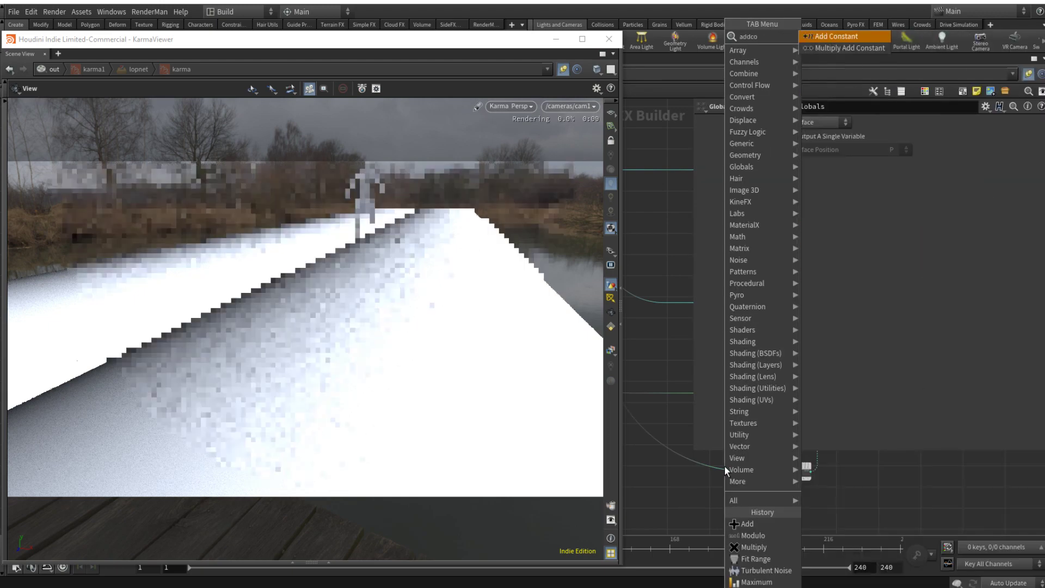
pyautogui.press('Return')
pyautogui.click(726, 465)
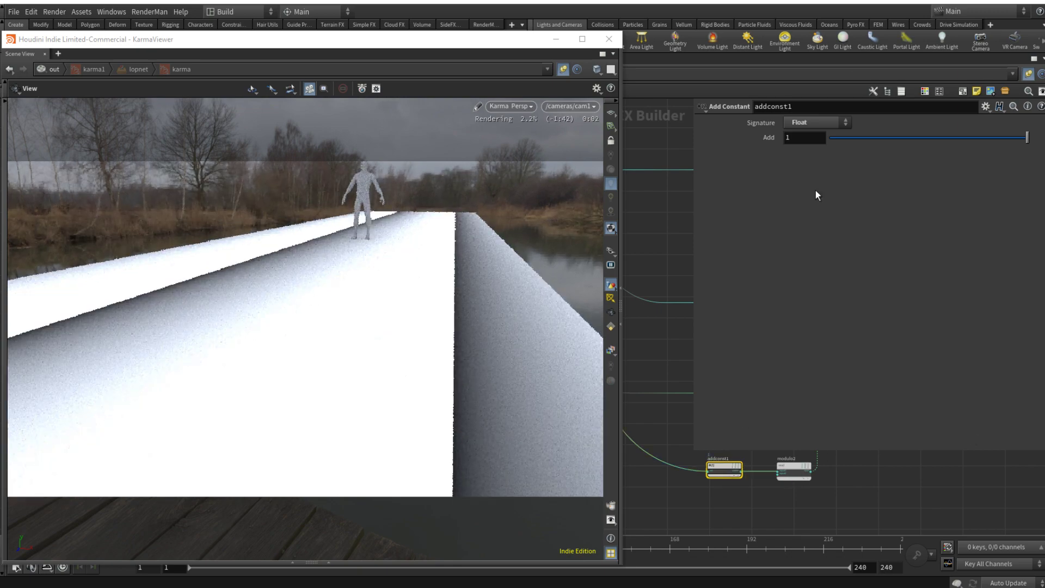
pyautogui.click(817, 138)
pyautogui.write('0.5')
pyautogui.press('Return')
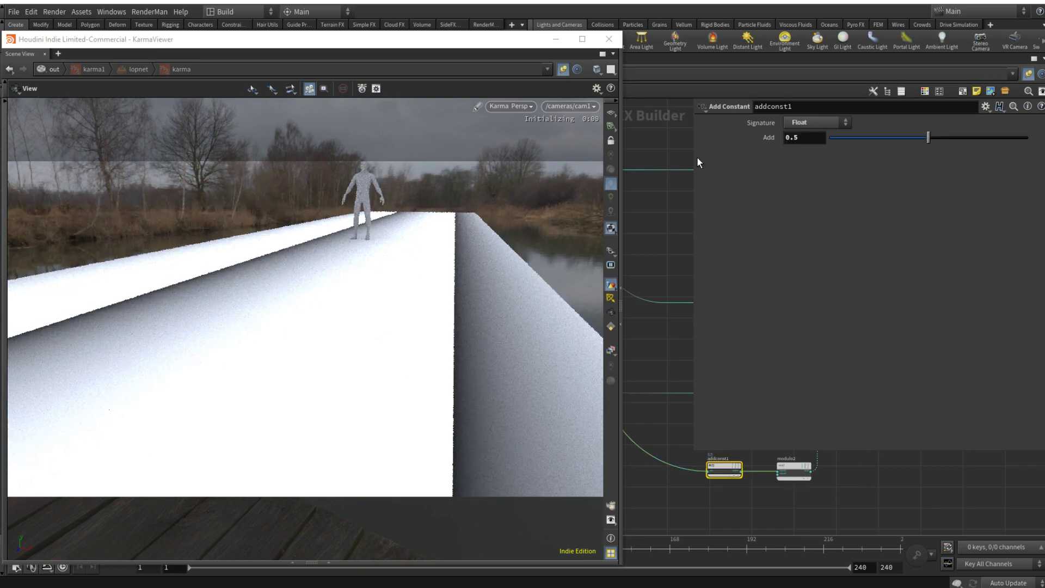
# Step: Insert a Turbulent Noise node between modulo2 and the shader, with modulo2 driving its pos input
pyautogui.moveTo(849, 487); pyautogui.dragTo(756, 532, button='middle')
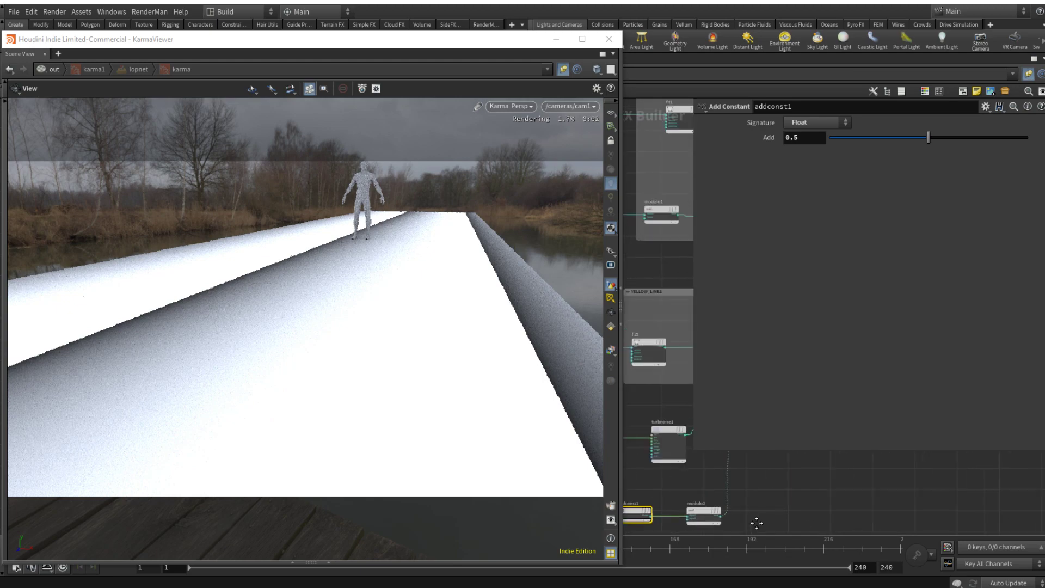
pyautogui.click(774, 485)
pyautogui.press('Tab')
pyautogui.write('turb')
pyautogui.press('Return')
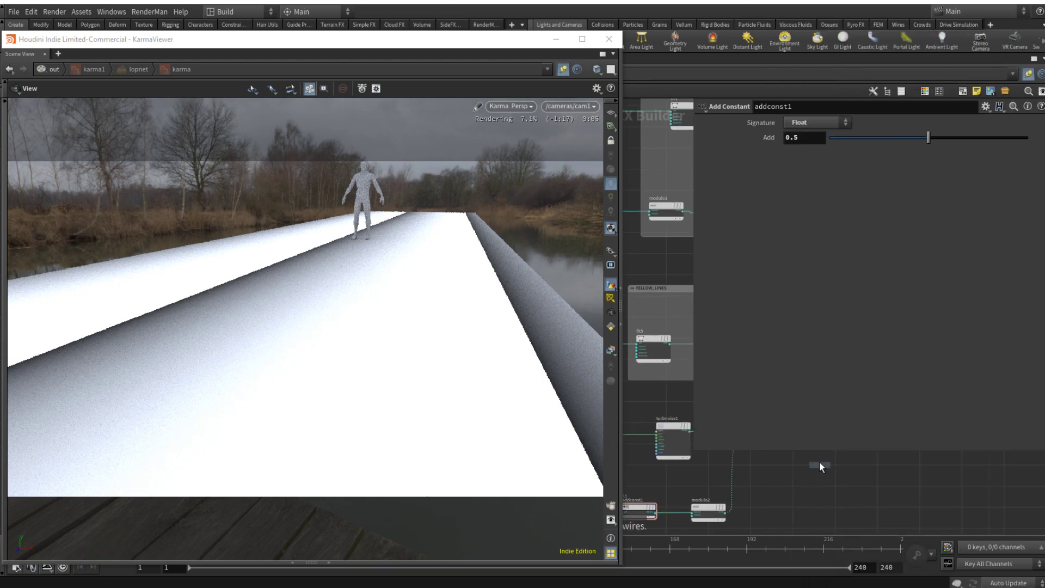
pyautogui.click(760, 470)
pyautogui.scroll(5, 759, 475)
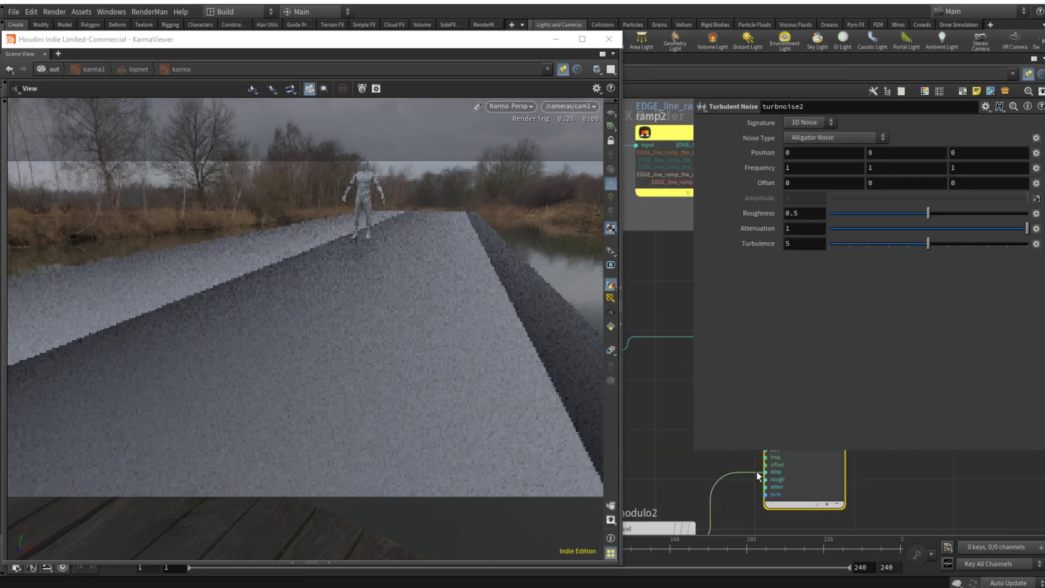
pyautogui.scroll(2, 757, 476)
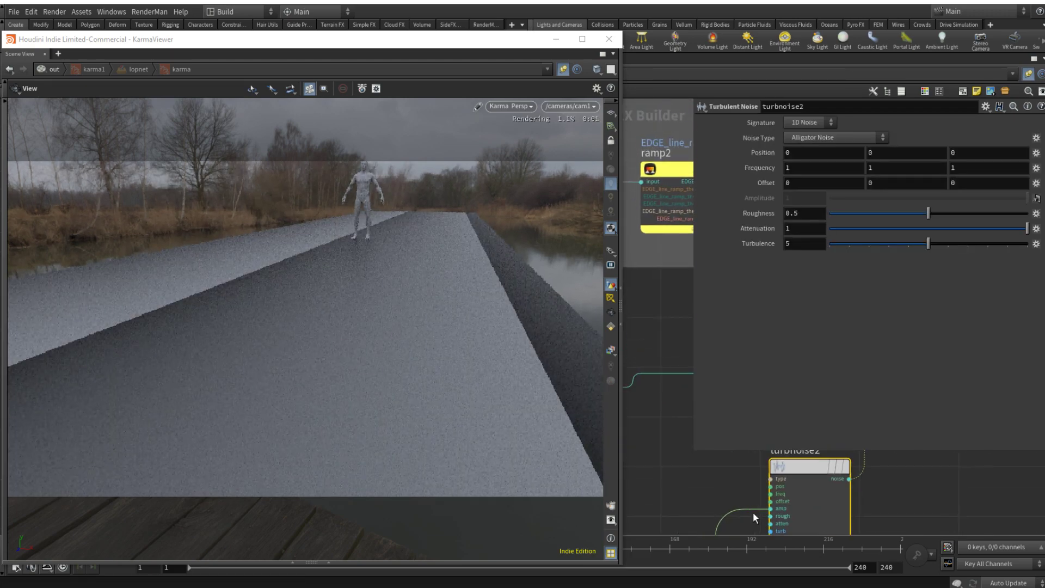
pyautogui.click(772, 487)
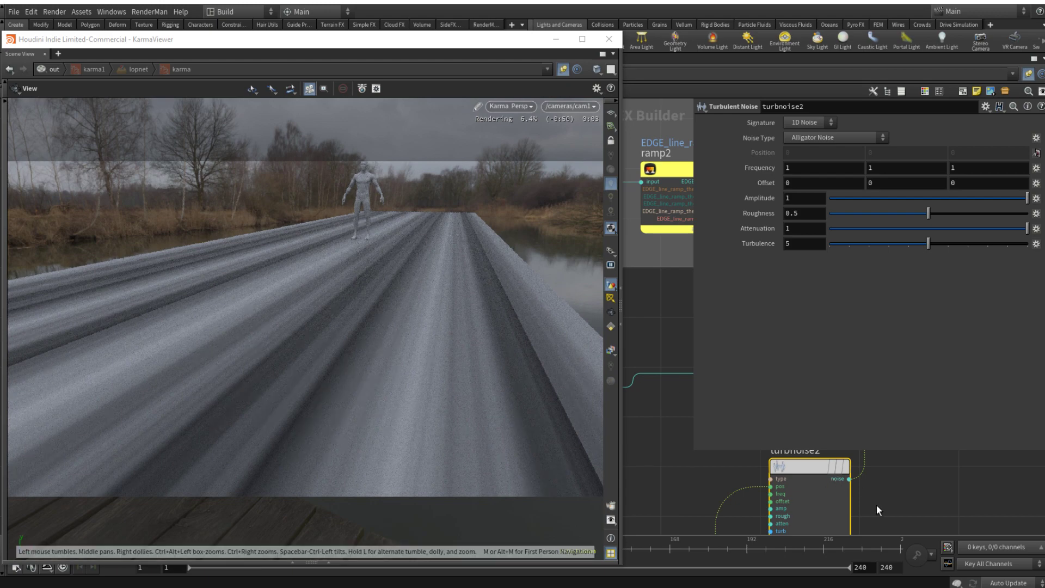
# Step: Set turbnoise2's Turbulence to 1 and Roughness to 0.121
pyautogui.moveTo(868, 245); pyautogui.dragTo(864, 246)
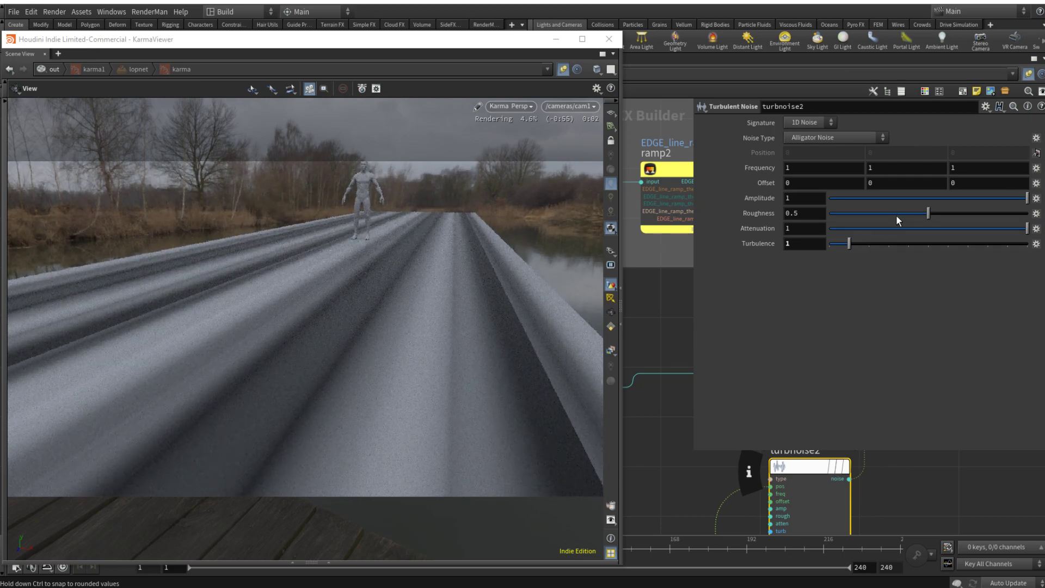
pyautogui.moveTo(897, 215); pyautogui.dragTo(853, 216)
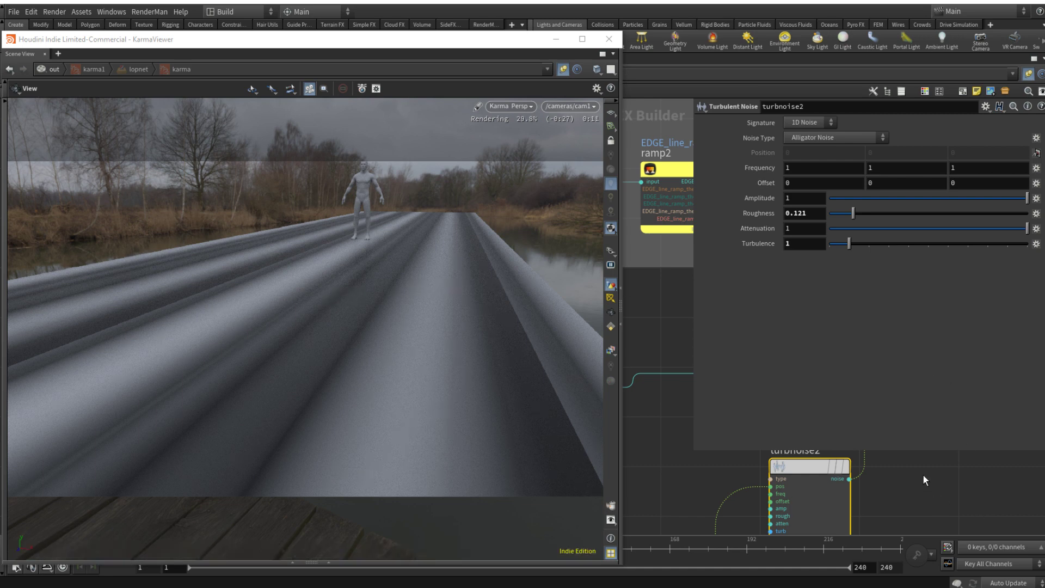
pyautogui.moveTo(923, 477); pyautogui.dragTo(698, 507, button='middle')
pyautogui.moveTo(786, 499); pyautogui.dragTo(826, 504, button='middle')
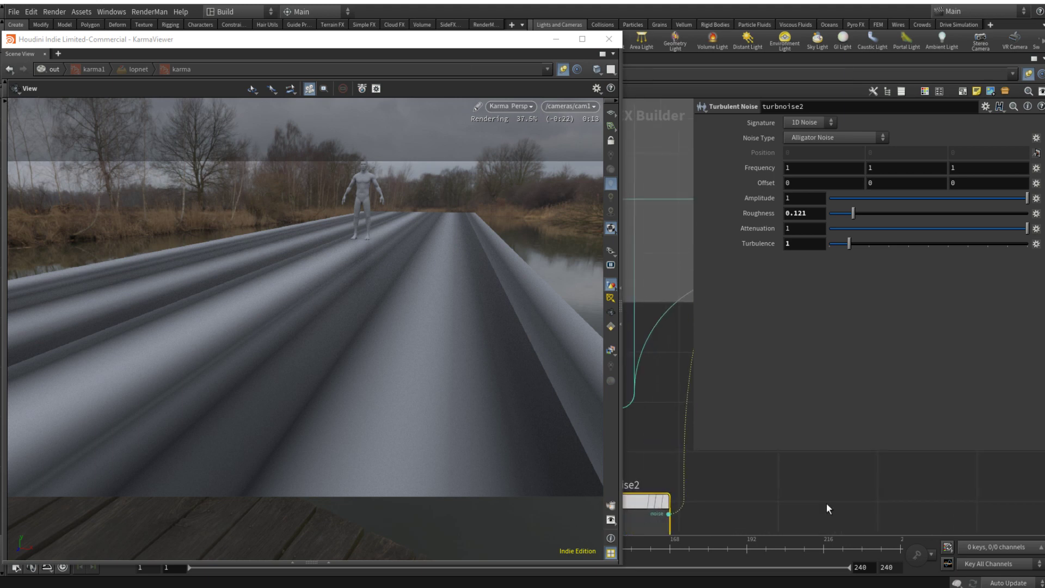
pyautogui.press('p')
# Step: Insert a Fit Range node on the wire between turbnoise2 and the principled shader
pyautogui.scroll(-3, 826, 503)
pyautogui.click(843, 472)
pyautogui.press('Tab')
pyautogui.write('fit')
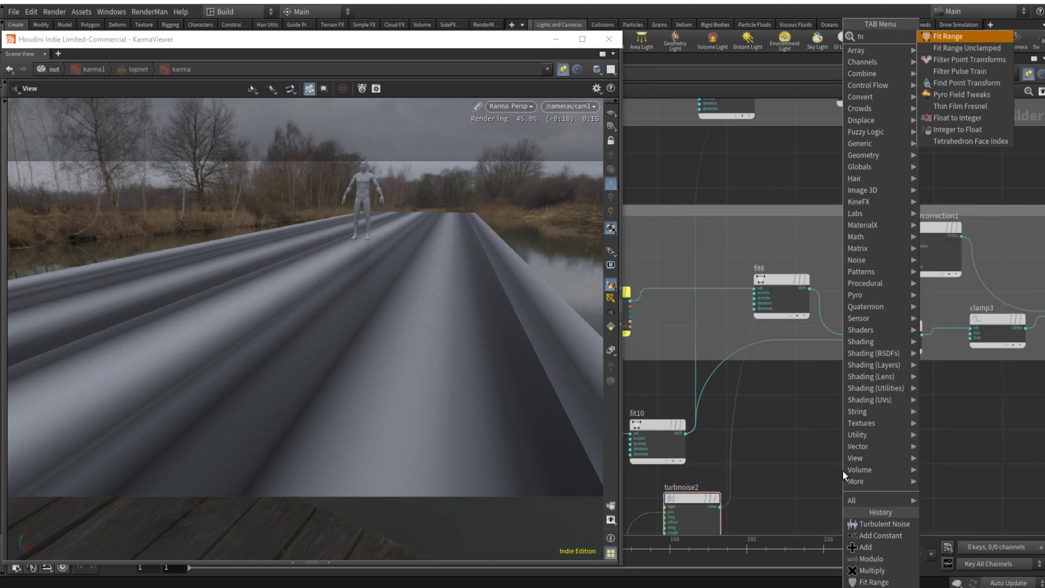
pyautogui.press('Return')
pyautogui.click(736, 435)
pyautogui.moveTo(736, 435); pyautogui.dragTo(828, 468)
pyautogui.click(894, 436)
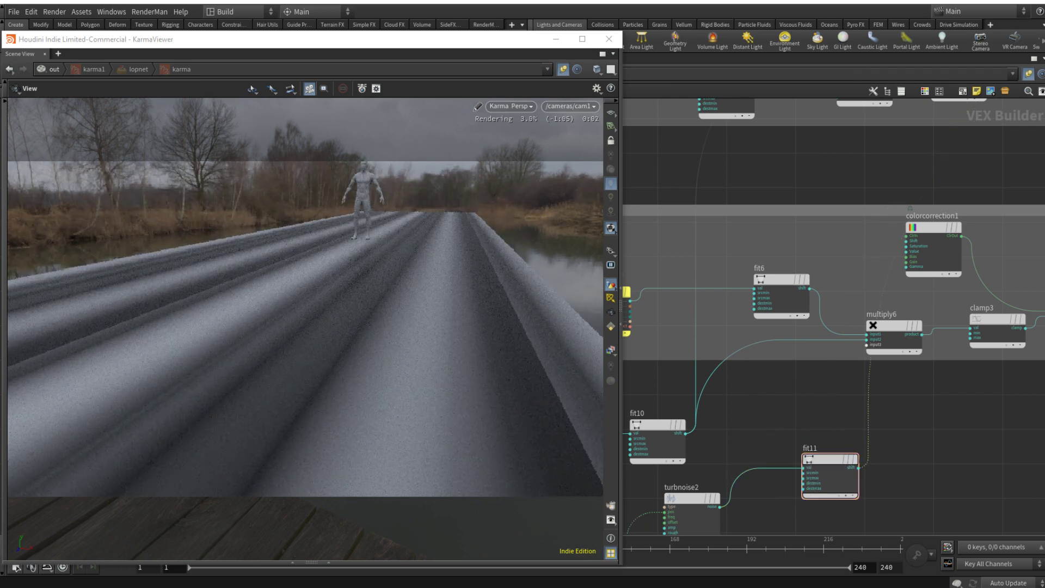
# Step: Set fit11's Destination Min to 0.294 and Source Max to 0.126
pyautogui.click(832, 460)
pyautogui.press('p')
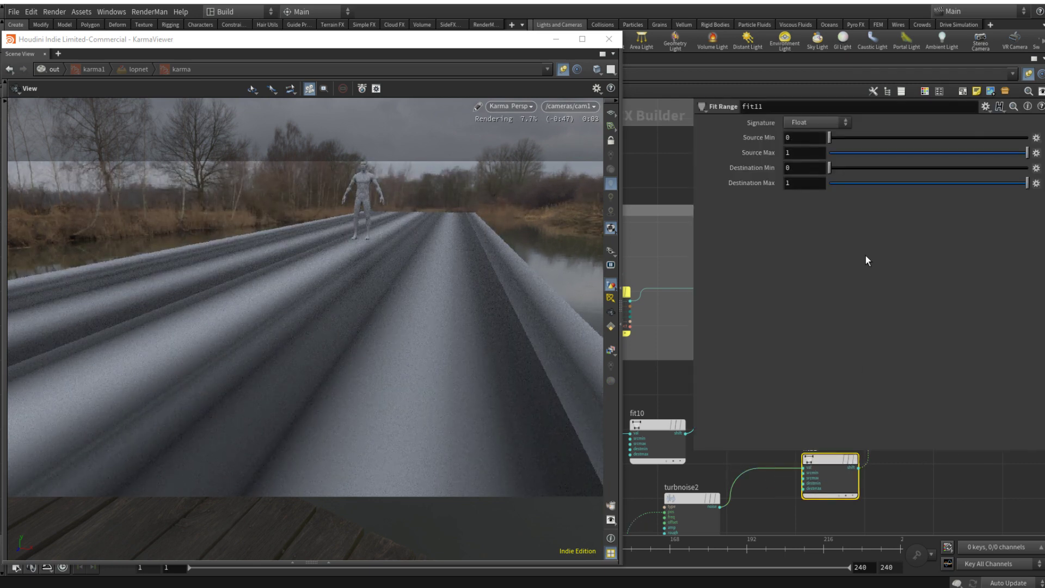
pyautogui.moveTo(879, 170); pyautogui.dragTo(906, 171)
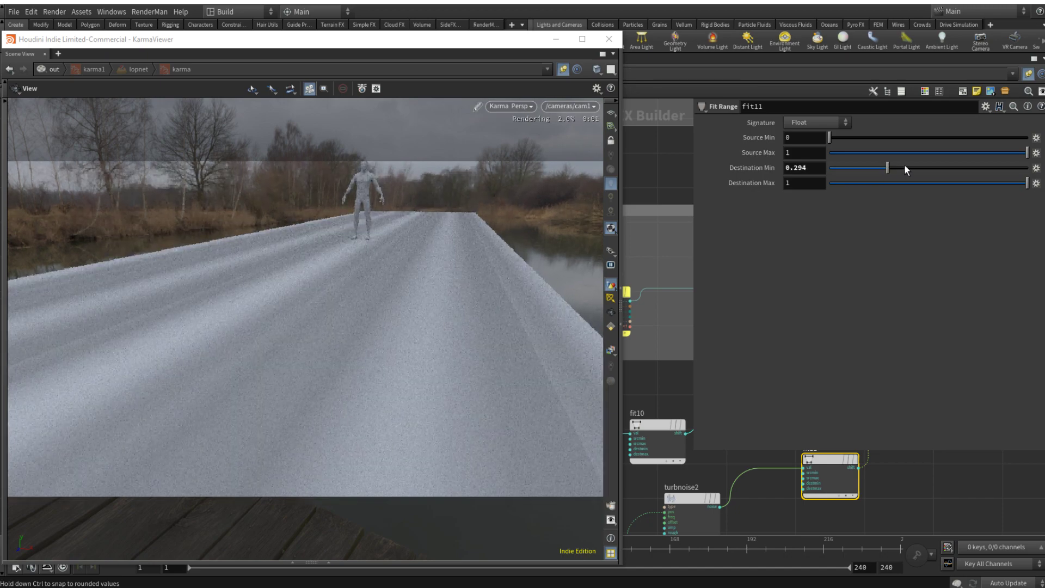
pyautogui.click(857, 153)
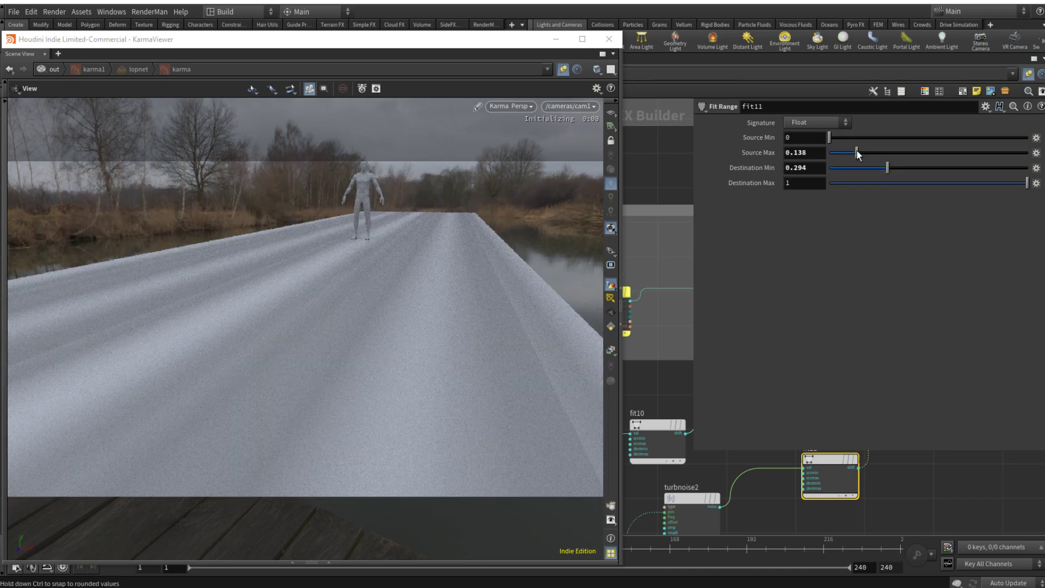
pyautogui.moveTo(855, 152); pyautogui.dragTo(854, 151)
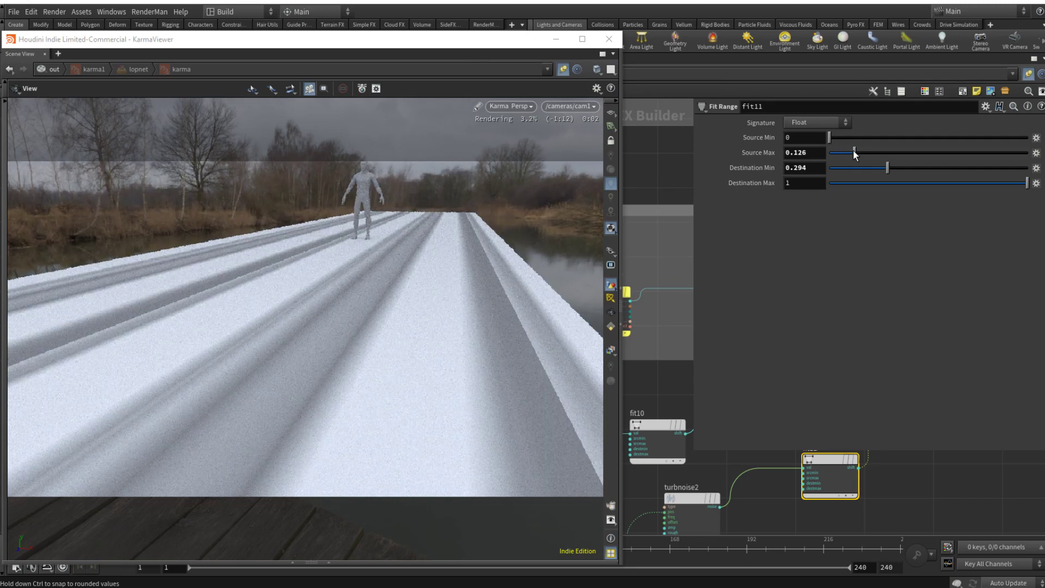
# Step: Insert a Clamp node on the wire between fit11 and the principled shader
pyautogui.moveTo(917, 499); pyautogui.dragTo(826, 507, button='middle')
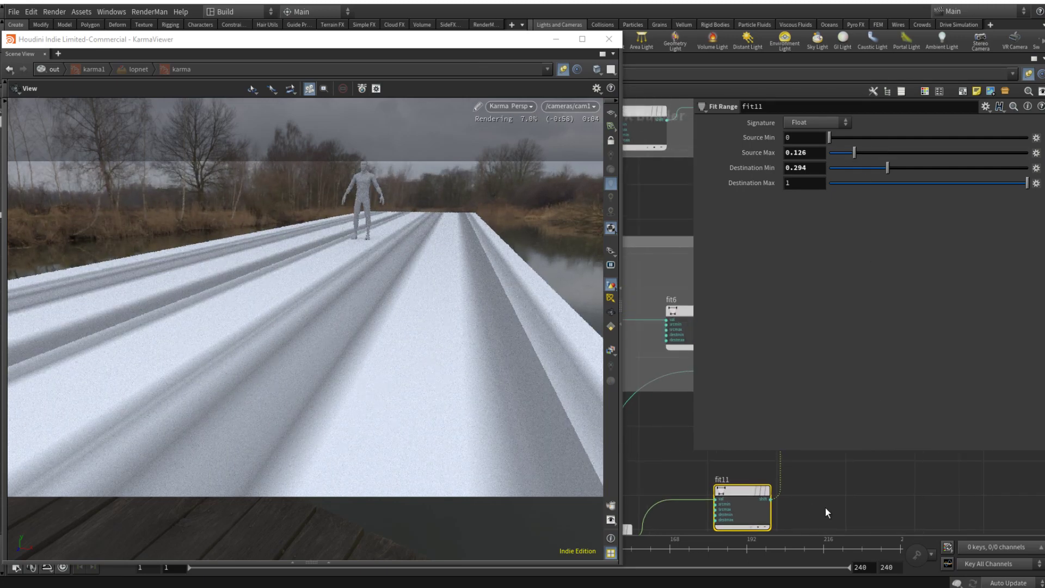
pyautogui.press('Tab')
pyautogui.write('clam')
pyautogui.press('Return')
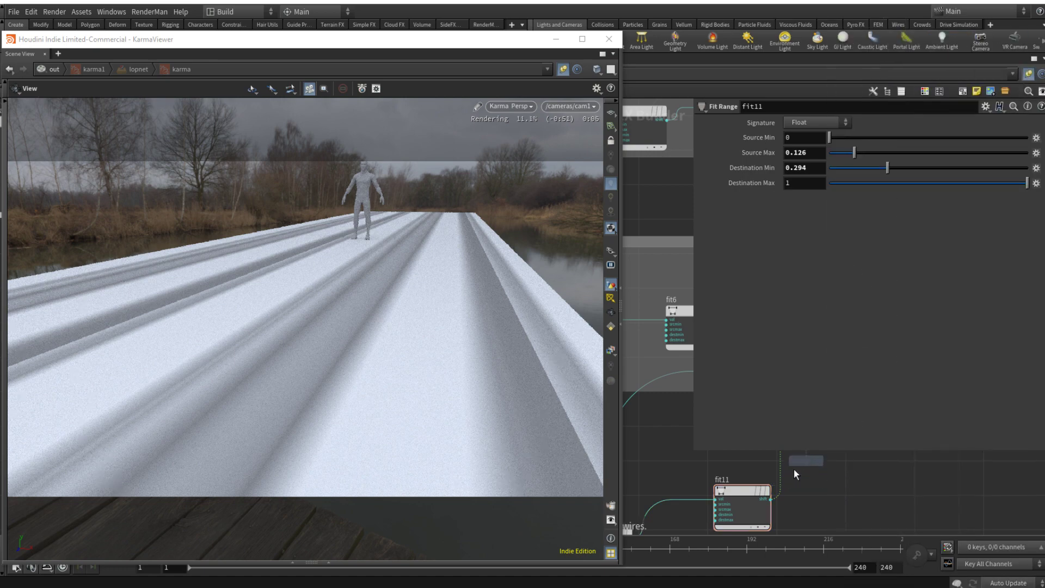
pyautogui.click(821, 478)
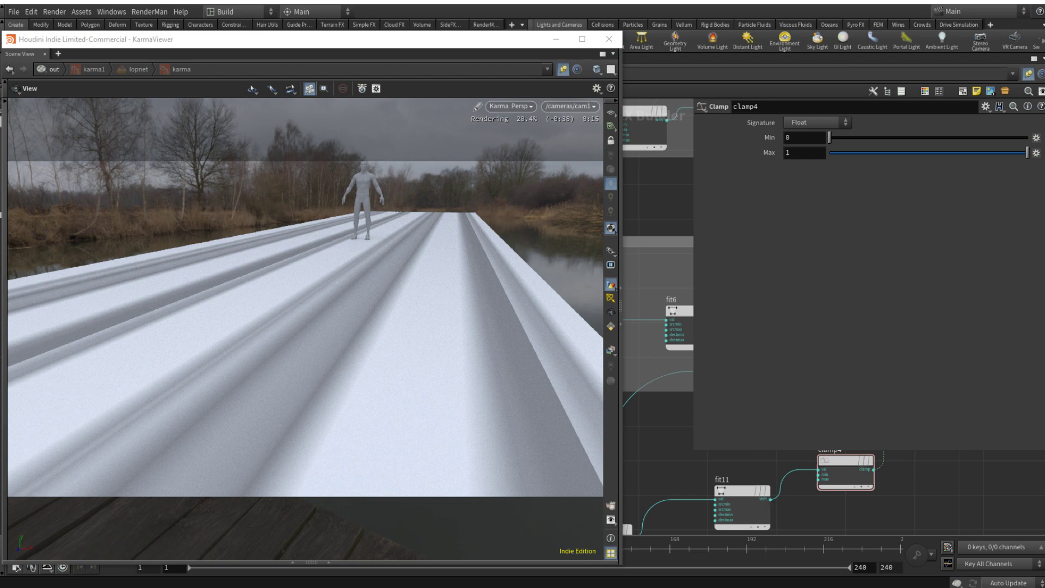
# Step: Insert a Multiply node on the wire between max2 and the COL_OUT null
pyautogui.press('p')
pyautogui.scroll(-5, 919, 489)
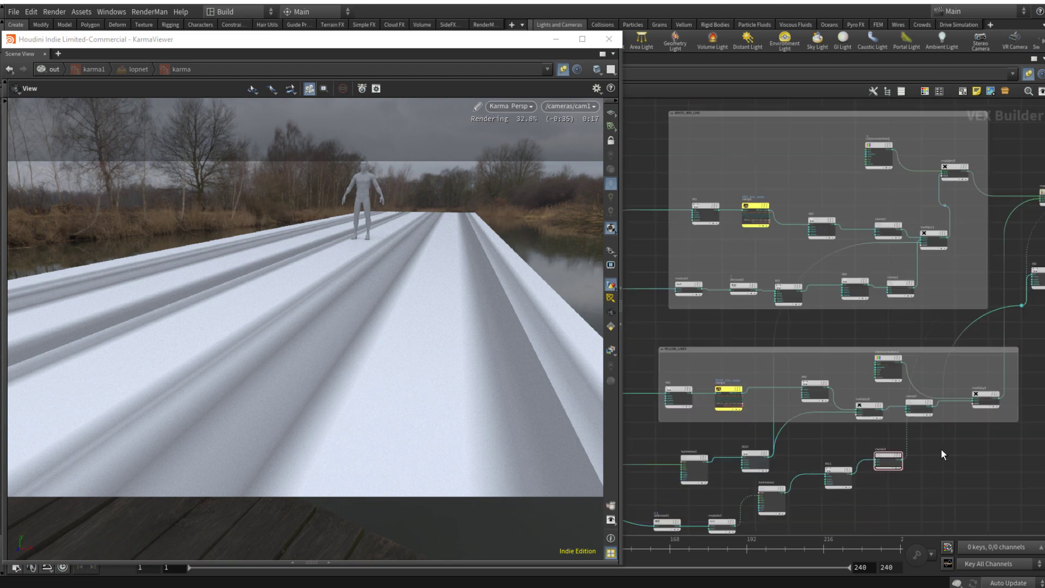
pyautogui.moveTo(960, 301); pyautogui.dragTo(944, 303, button='middle')
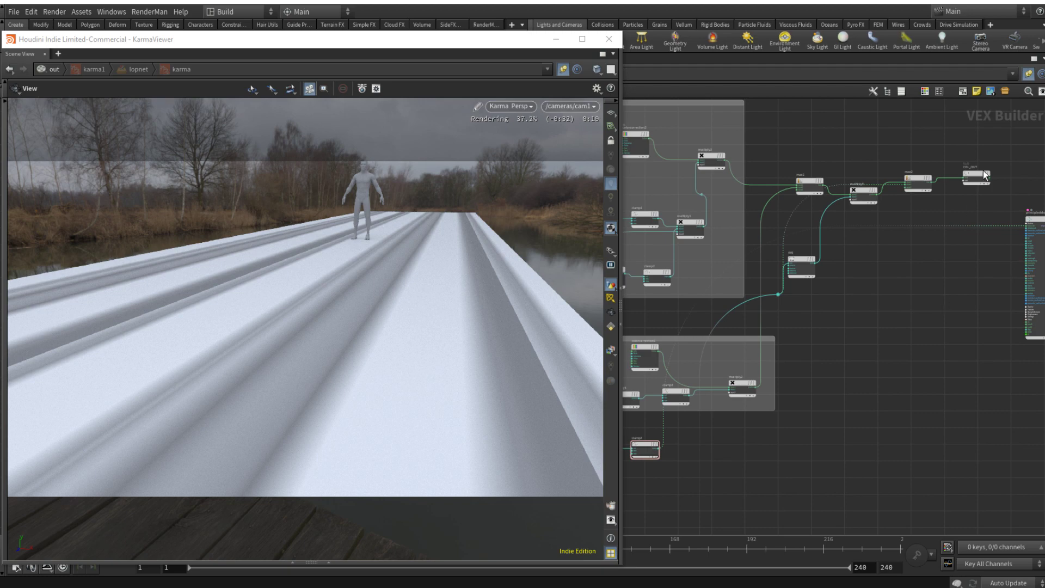
pyautogui.moveTo(985, 174); pyautogui.dragTo(1028, 175)
pyautogui.press('Tab')
pyautogui.write('mult')
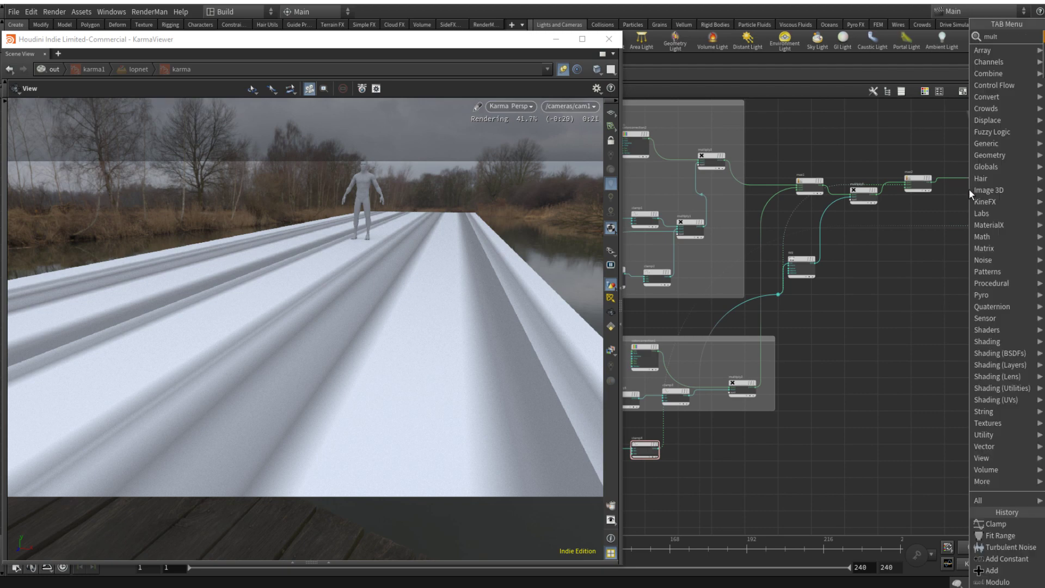
pyautogui.press('Return')
pyautogui.click(977, 179)
# Step: Connect clamp4's output to the second input of multiply7
pyautogui.moveTo(754, 451); pyautogui.dragTo(846, 412, button='middle')
pyautogui.scroll(3, 754, 412)
pyautogui.click(755, 414)
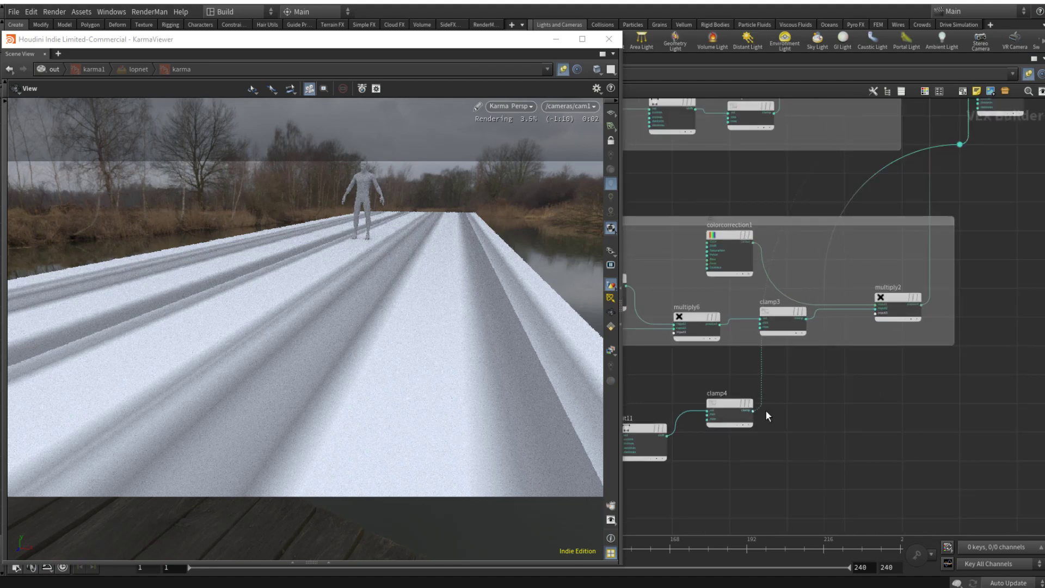
pyautogui.scroll(-5, 847, 405)
pyautogui.moveTo(1017, 247); pyautogui.dragTo(813, 371, button='middle')
pyautogui.scroll(4, 818, 340)
pyautogui.click(817, 358)
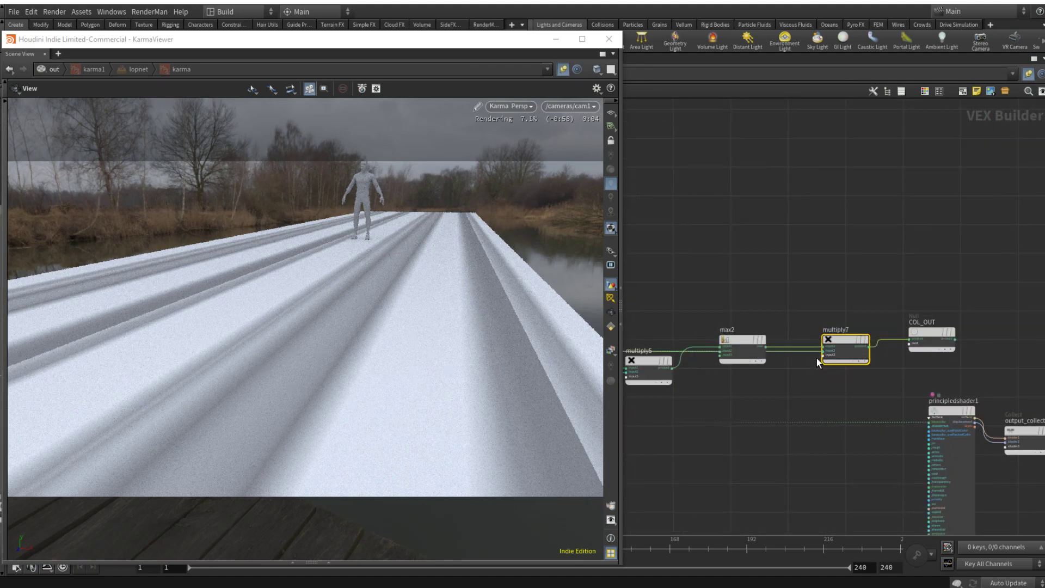
# Step: Connect the COL_OUT null to the base color input of principledshader1
pyautogui.moveTo(927, 358); pyautogui.dragTo(811, 335, button='middle')
pyautogui.moveTo(841, 321); pyautogui.dragTo(784, 390)
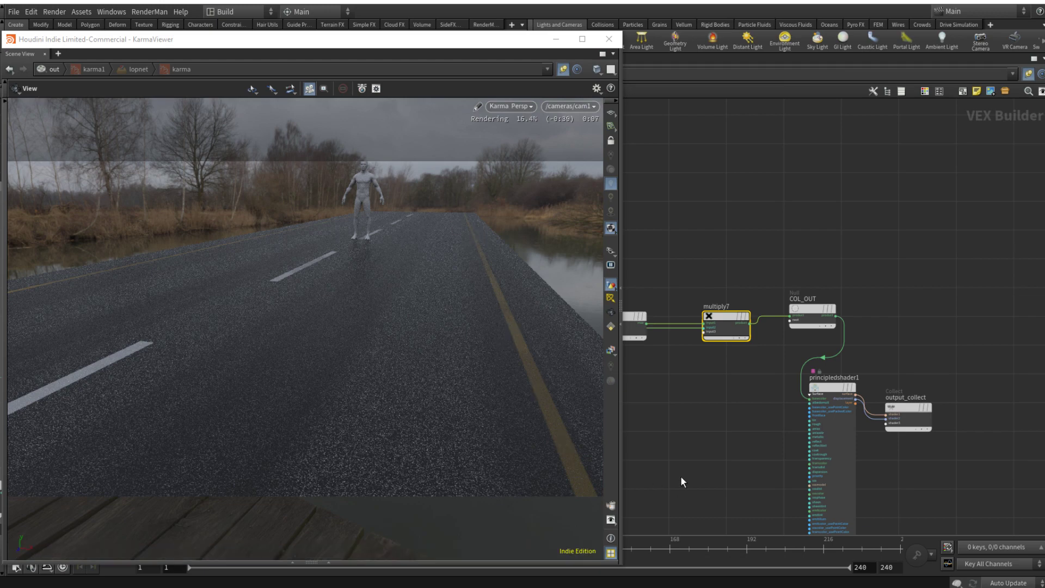
# Step: Try Divisor values of 5 and 2 on the modulo2 node
pyautogui.press('u')
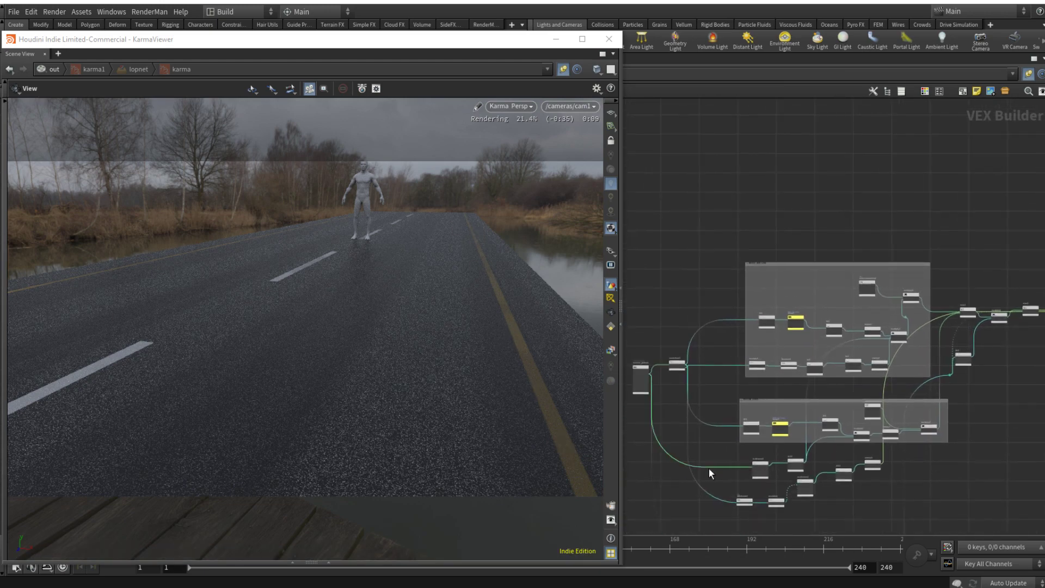
pyautogui.scroll(5, 773, 480)
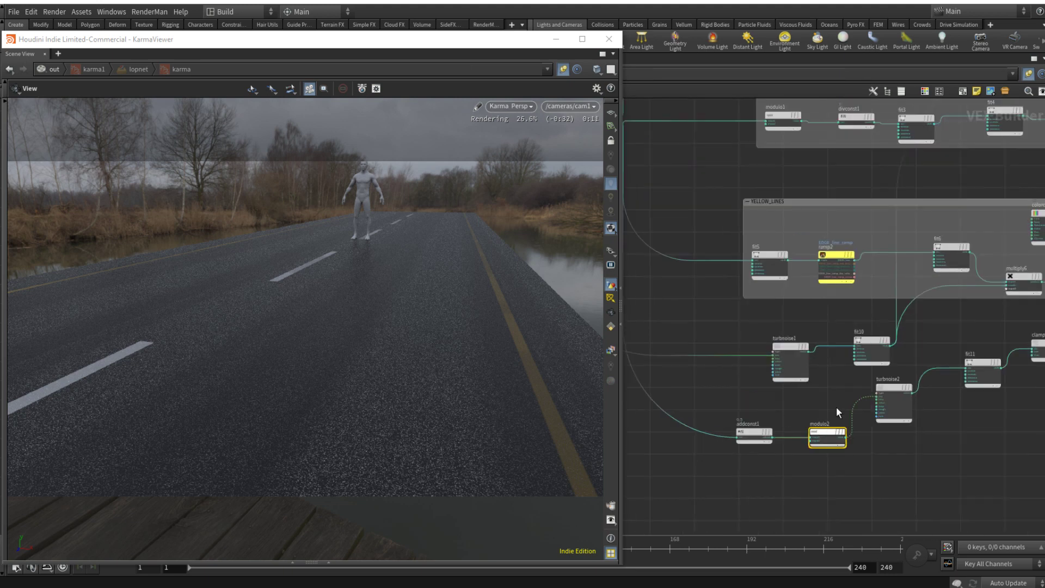
pyautogui.write('p')
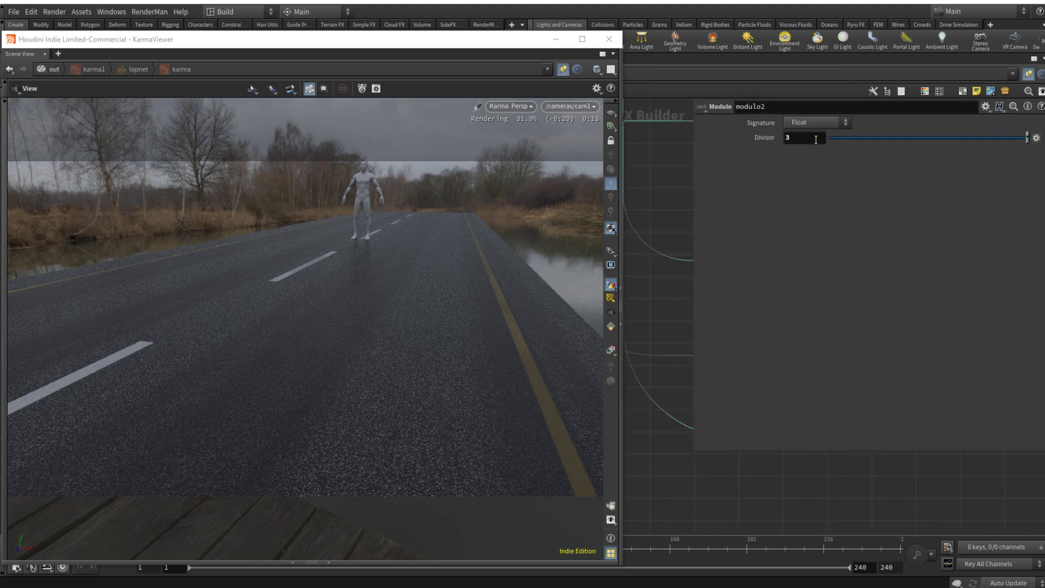
pyautogui.write('5')
pyautogui.press('Return')
pyautogui.doubleClick(795, 137)
pyautogui.write('2')
pyautogui.press('Return')
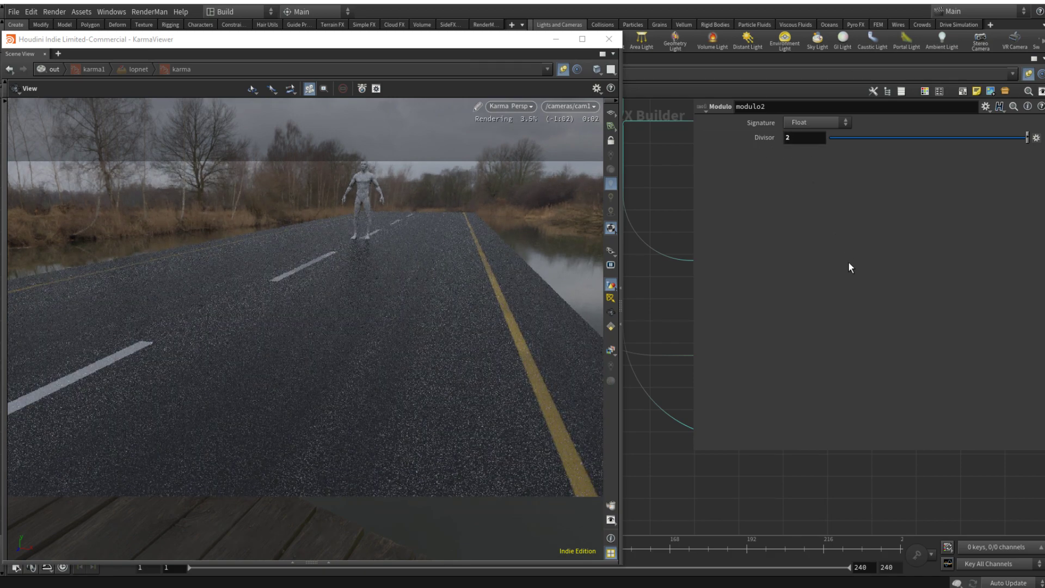
# Step: Set modulo2's Divisor to 2.5
pyautogui.doubleClick(800, 137)
pyautogui.write('2.5')
pyautogui.press('Return')
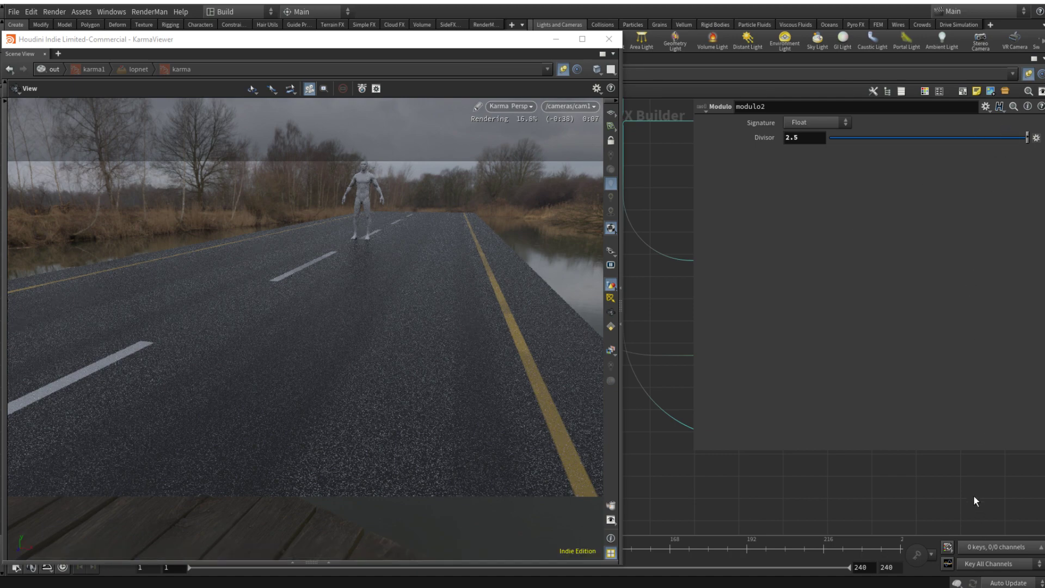
pyautogui.press('p')
pyautogui.click(897, 389)
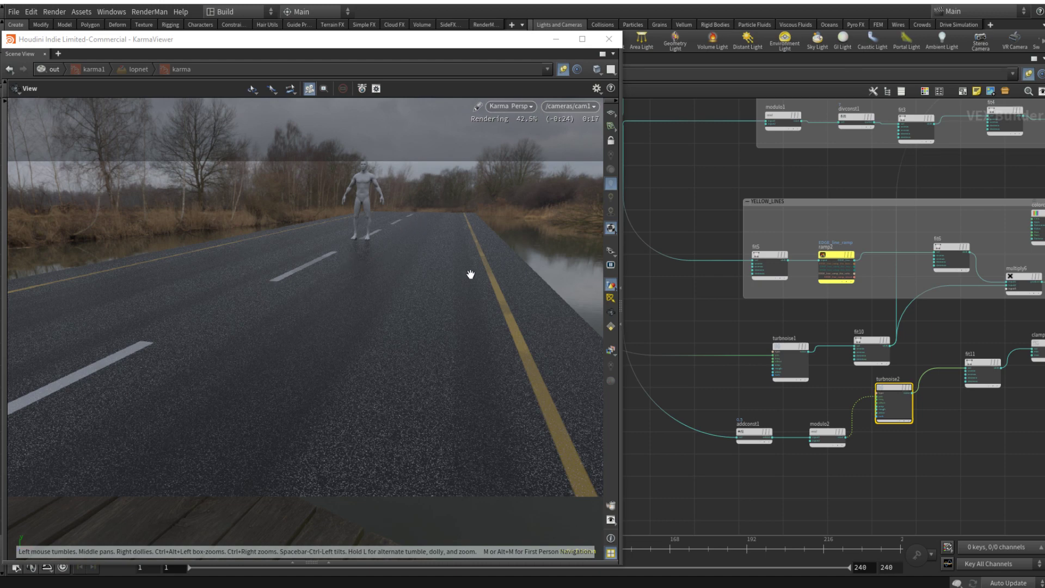
pyautogui.moveTo(923, 452); pyautogui.dragTo(817, 472, button='middle')
pyautogui.scroll(-3, 857, 456)
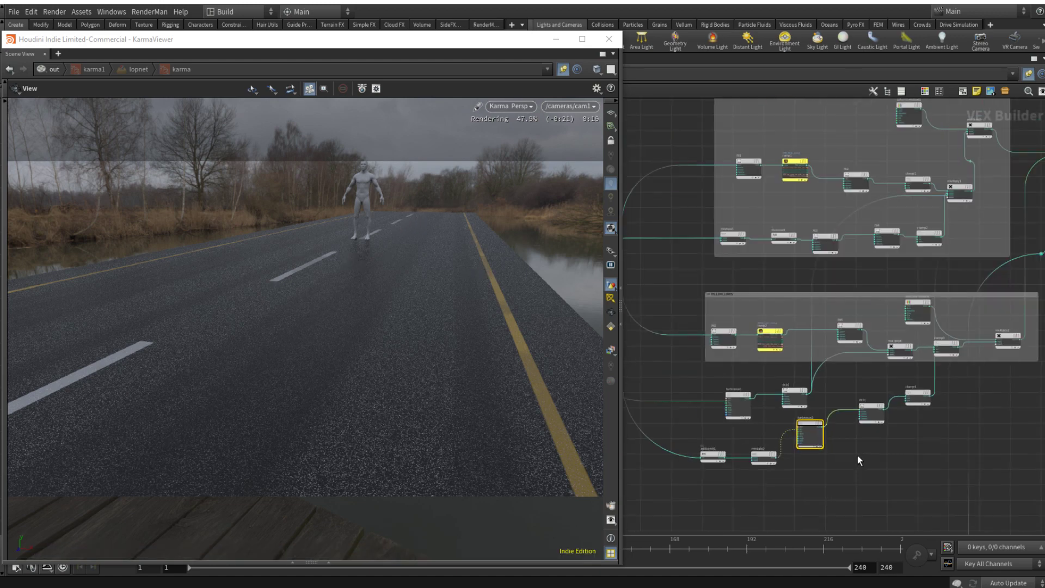
pyautogui.scroll(-2, 852, 454)
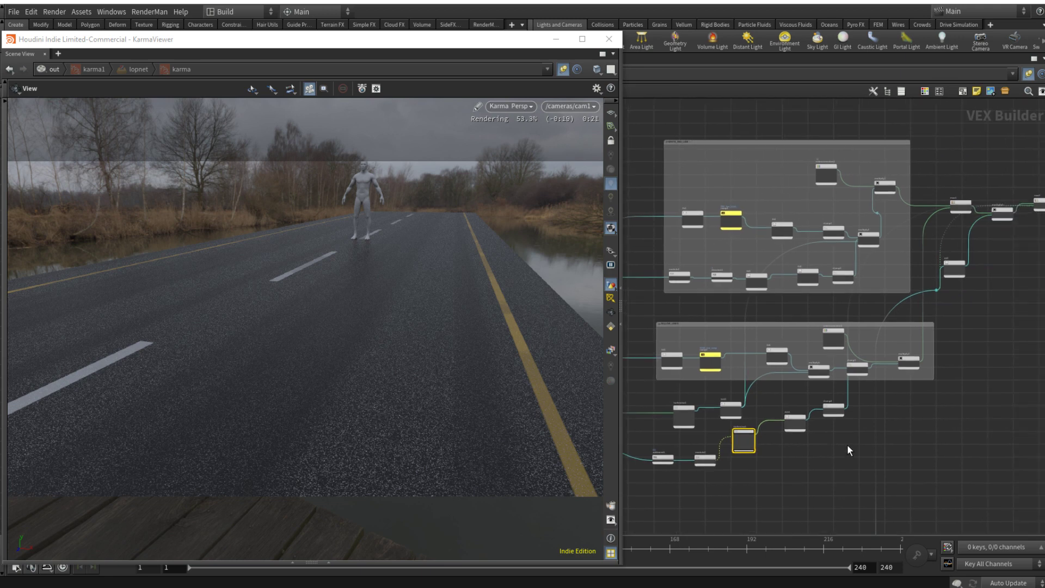
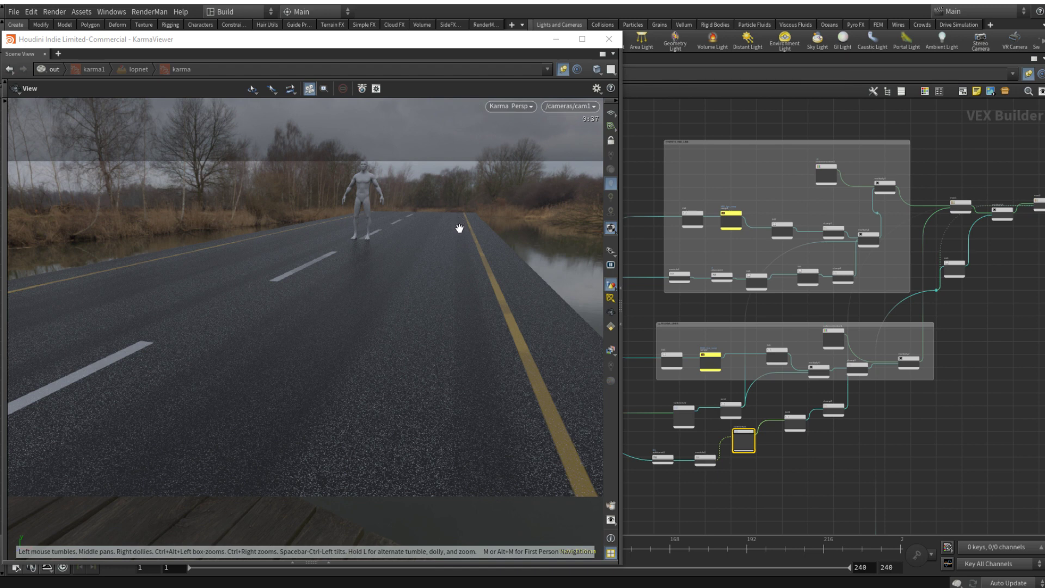
# Step: Line up the addconst1, modulo2, turbnoise2, fit11 and clamp4 nodes in one row below turbnoise1
pyautogui.moveTo(939, 428); pyautogui.dragTo(991, 290, button='middle')
pyautogui.moveTo(800, 311); pyautogui.dragTo(874, 310, button='middle')
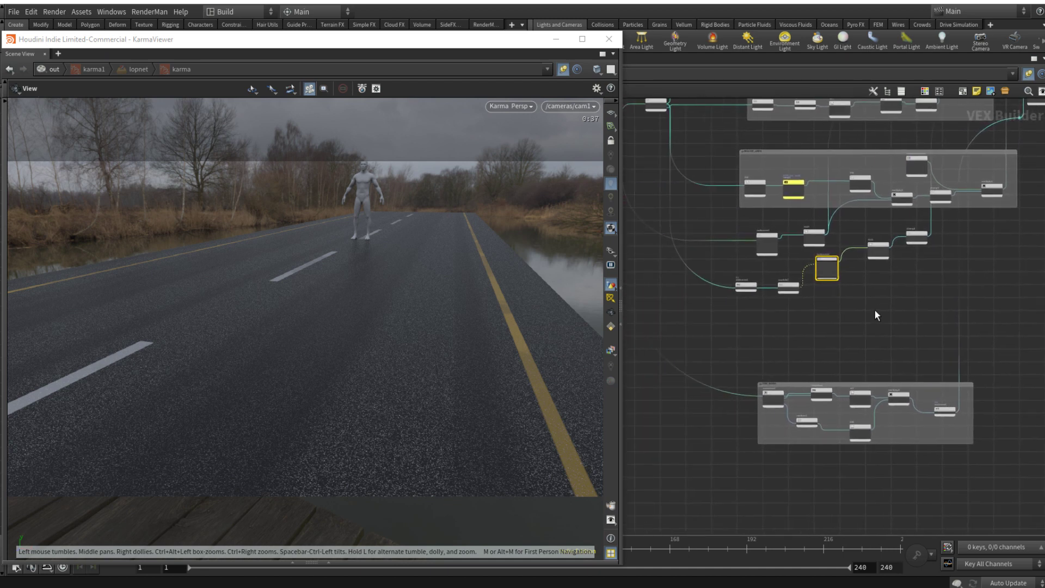
pyautogui.scroll(3, 773, 281)
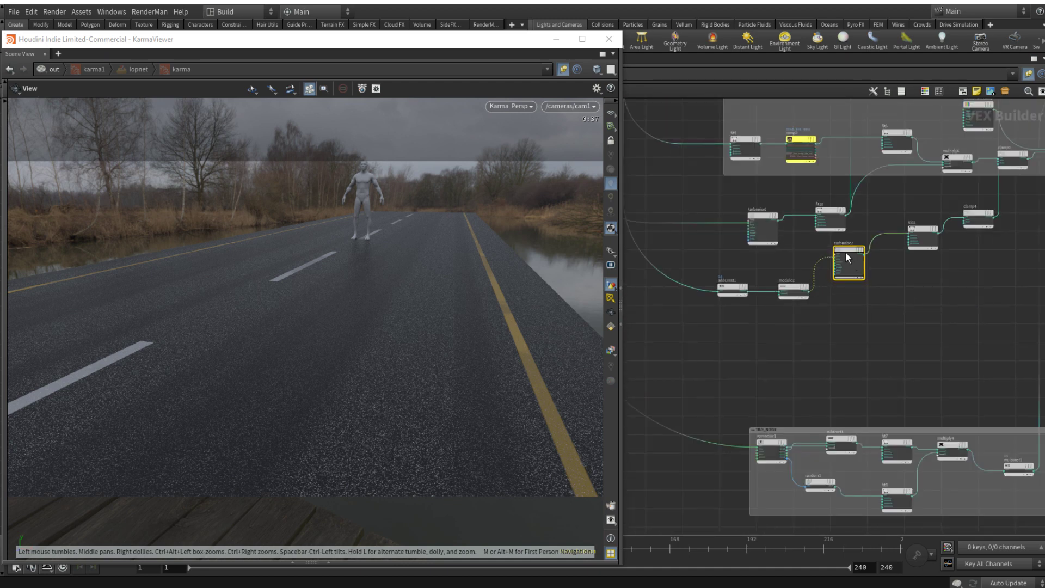
pyautogui.moveTo(846, 251); pyautogui.dragTo(854, 297)
pyautogui.moveTo(920, 231); pyautogui.dragTo(921, 298)
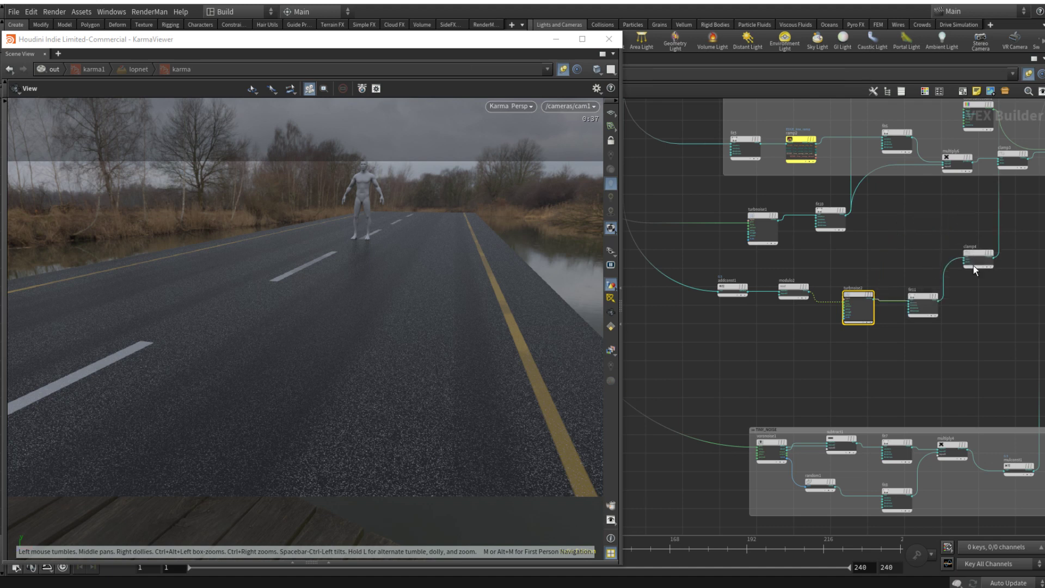
pyautogui.moveTo(973, 266); pyautogui.dragTo(975, 312)
pyautogui.moveTo(791, 287); pyautogui.dragTo(791, 308)
pyautogui.moveTo(737, 284); pyautogui.dragTo(734, 298)
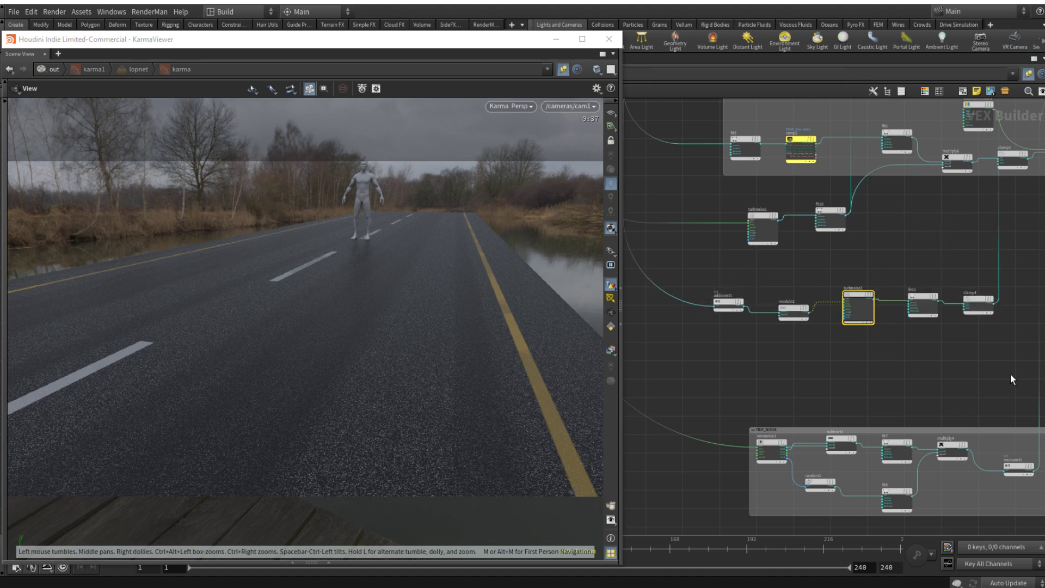
# Step: Enclose the addconst1-to-clamp4 node row in a network box titled TIRE_MARKS
pyautogui.moveTo(1014, 350); pyautogui.dragTo(699, 267)
pyautogui.click(963, 93)
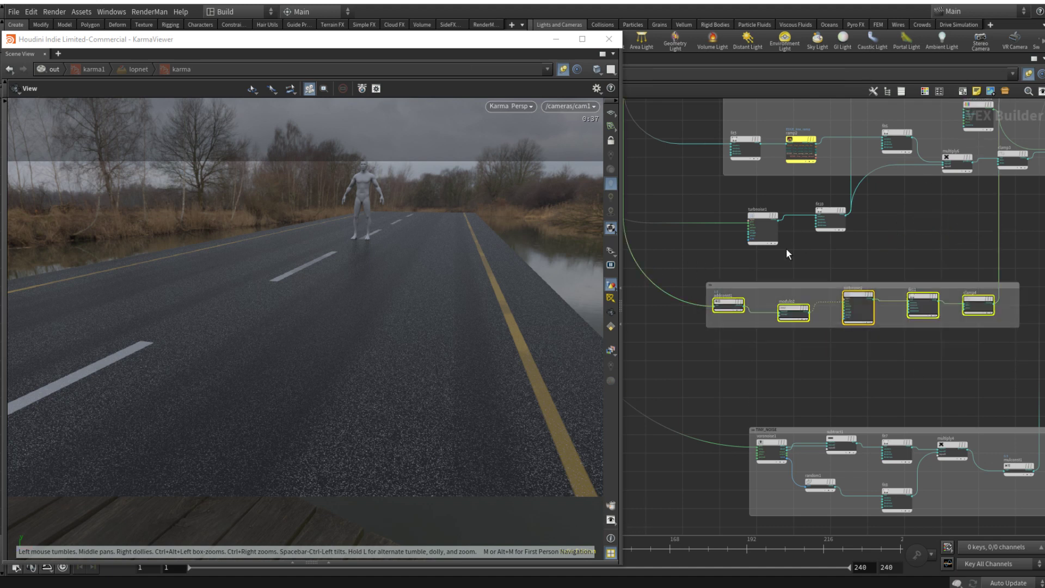
pyautogui.doubleClick(738, 286)
pyautogui.write('TIRE_')
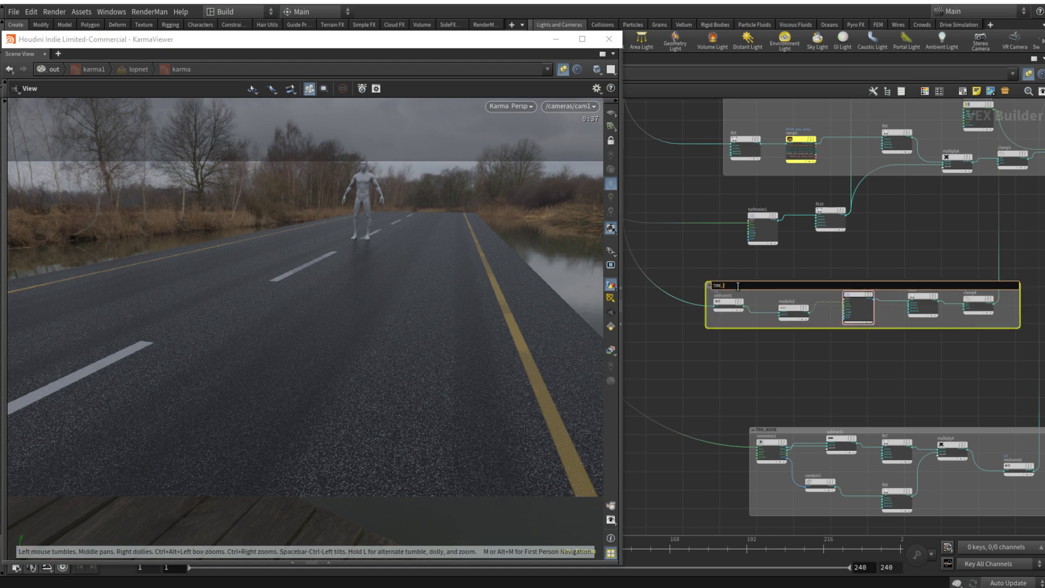
pyautogui.write('MARKS')
pyautogui.press('Return')
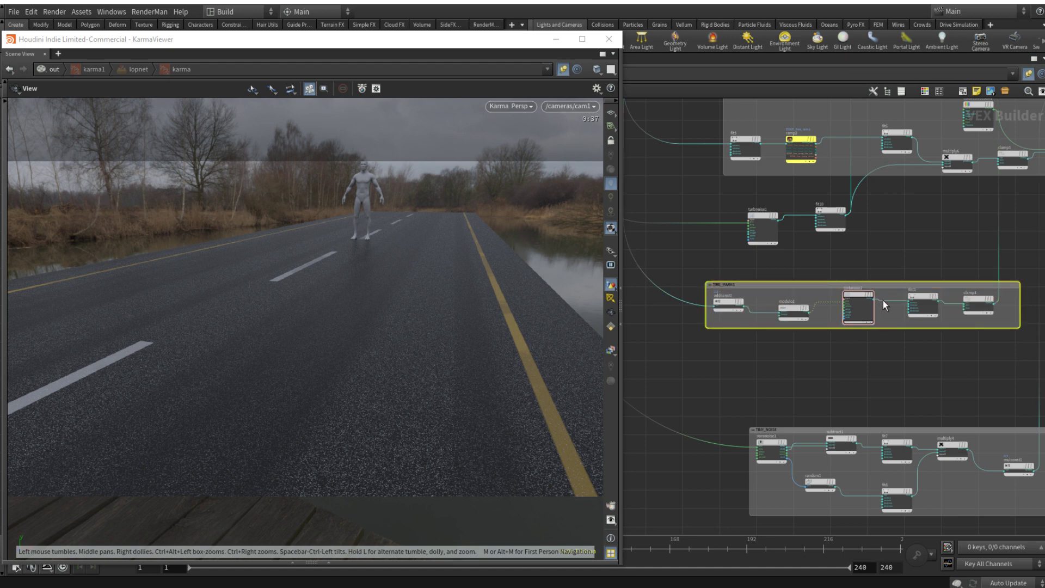
# Step: Set the first Frequency value of turbnoise2 to 1.2
pyautogui.click(857, 295)
pyautogui.press('p')
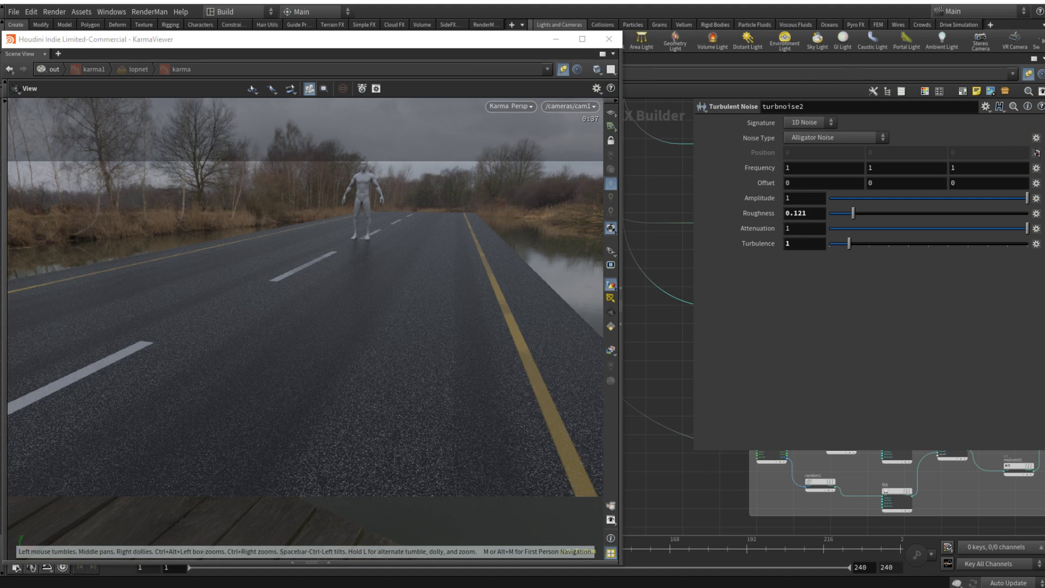
pyautogui.click(814, 168)
pyautogui.write('.2')
pyautogui.press('Return')
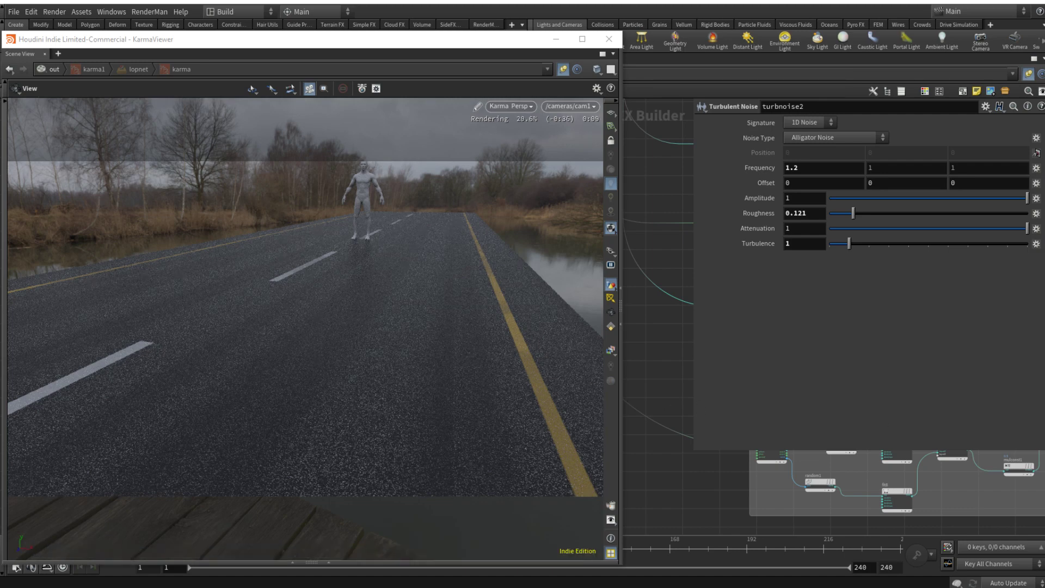
pyautogui.press('p')
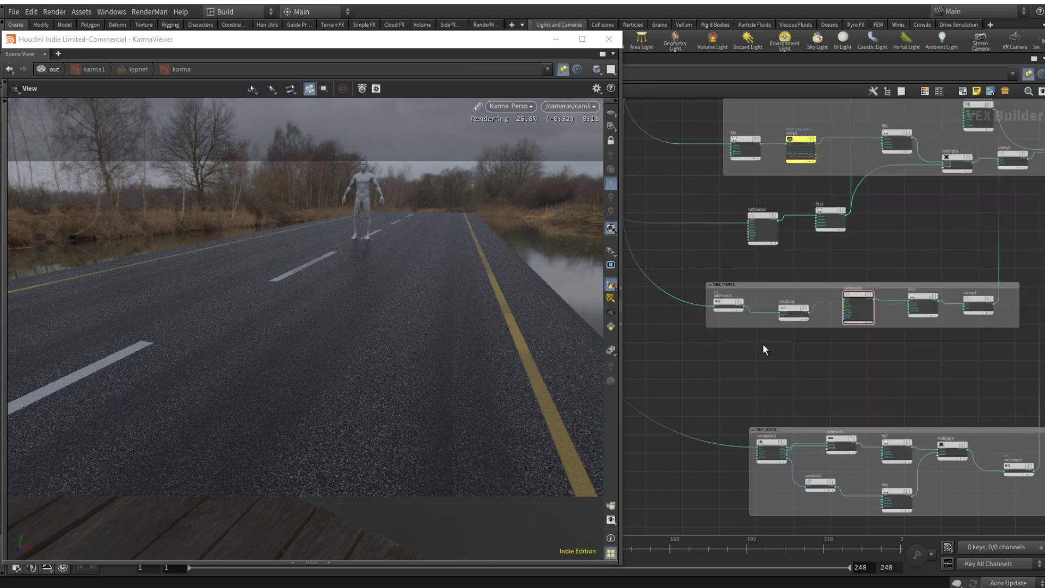
# Step: Move the lowest network box farther down to free space below the TIRE_MARKS box
pyautogui.scroll(-4, 764, 345)
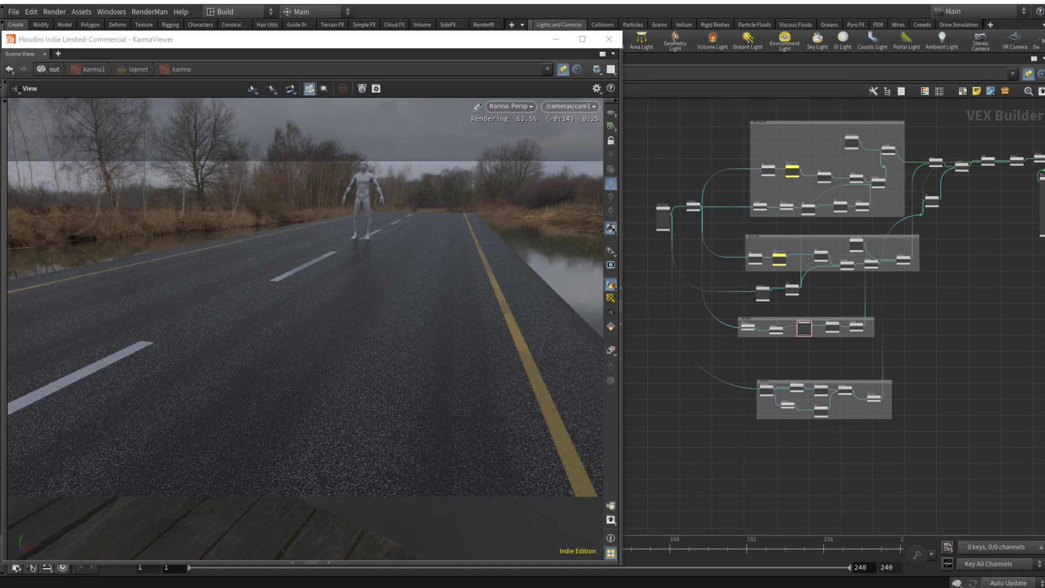
pyautogui.moveTo(755, 482); pyautogui.dragTo(773, 468, button='middle')
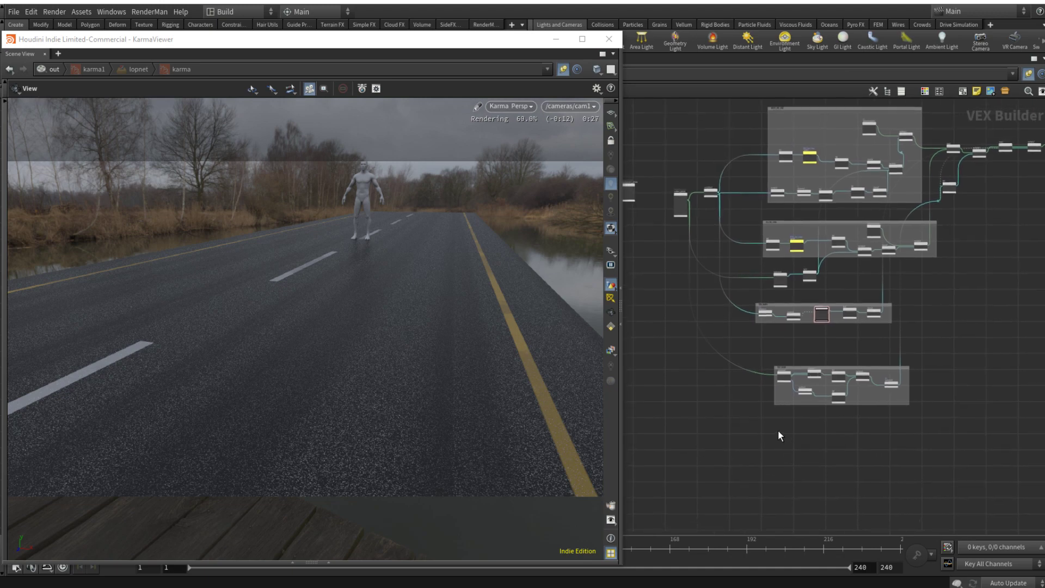
pyautogui.scroll(3, 795, 361)
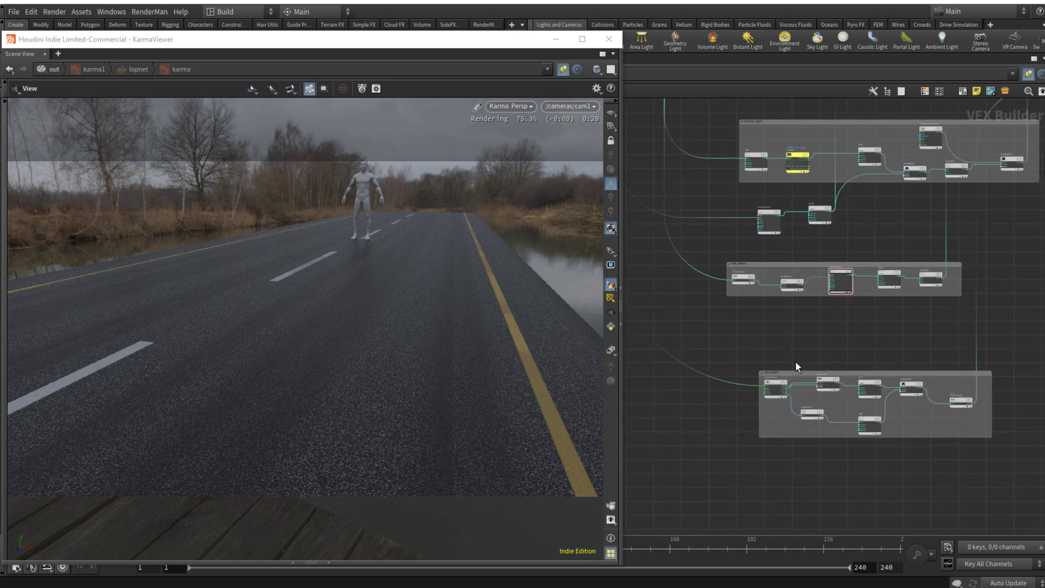
pyautogui.scroll(-2, 795, 361)
pyautogui.moveTo(825, 373); pyautogui.dragTo(806, 500)
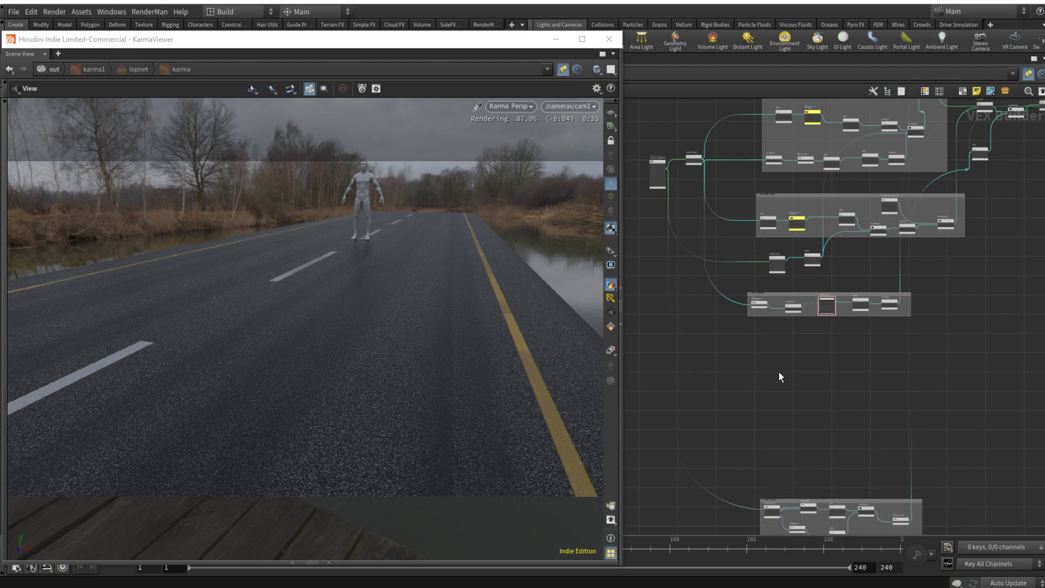
# Step: Add a Turbulent Noise node in the free space below the TIRE_MARKS box
pyautogui.scroll(3, 789, 319)
pyautogui.press('Tab')
pyautogui.write('turb')
pyautogui.press('Return')
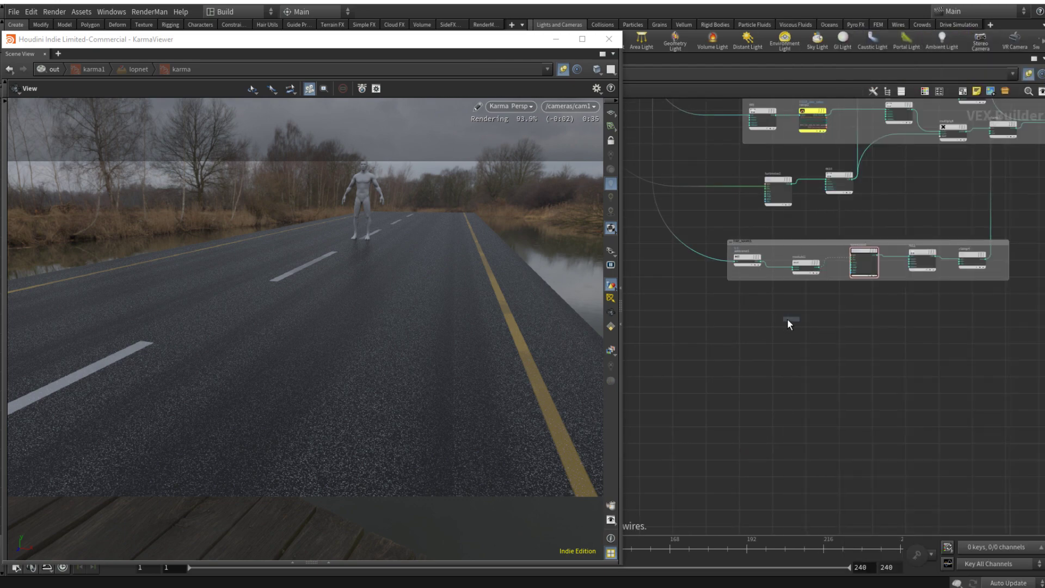
pyautogui.click(781, 346)
# Step: Connect the position output of surface_globals to the pos input of the new turbnoise3 node
pyautogui.scroll(-3, 636, 285)
pyautogui.scroll(-1, 631, 281)
pyautogui.moveTo(642, 282); pyautogui.dragTo(858, 394, button='middle')
pyautogui.scroll(5, 848, 235)
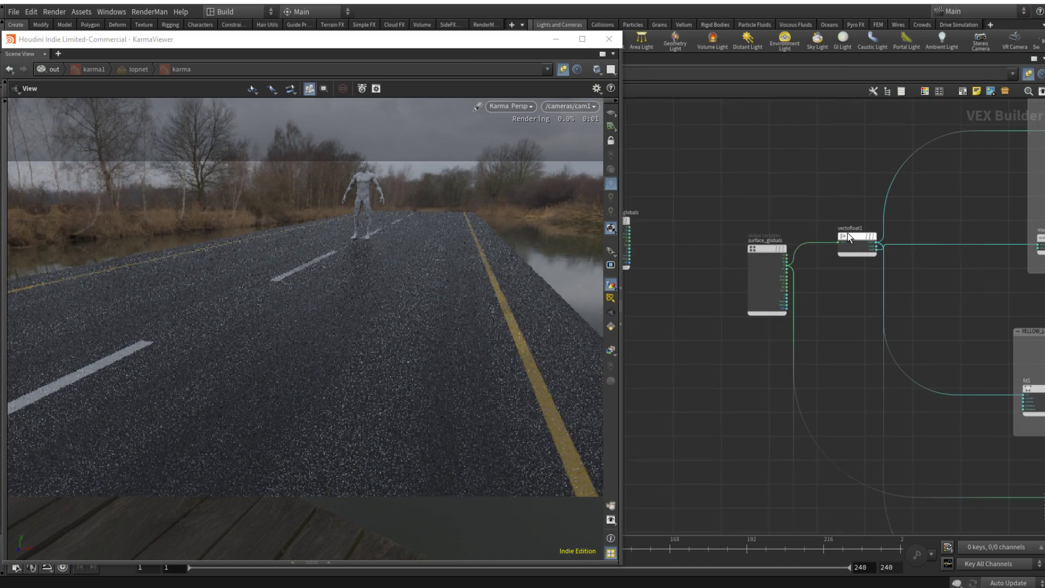
pyautogui.scroll(3, 817, 252)
pyautogui.click(767, 273)
pyautogui.scroll(-6, 787, 274)
pyautogui.moveTo(807, 450); pyautogui.dragTo(805, 364, button='middle')
pyautogui.scroll(6, 878, 405)
pyautogui.click(909, 409)
pyautogui.moveTo(910, 443); pyautogui.dragTo(748, 435, button='middle')
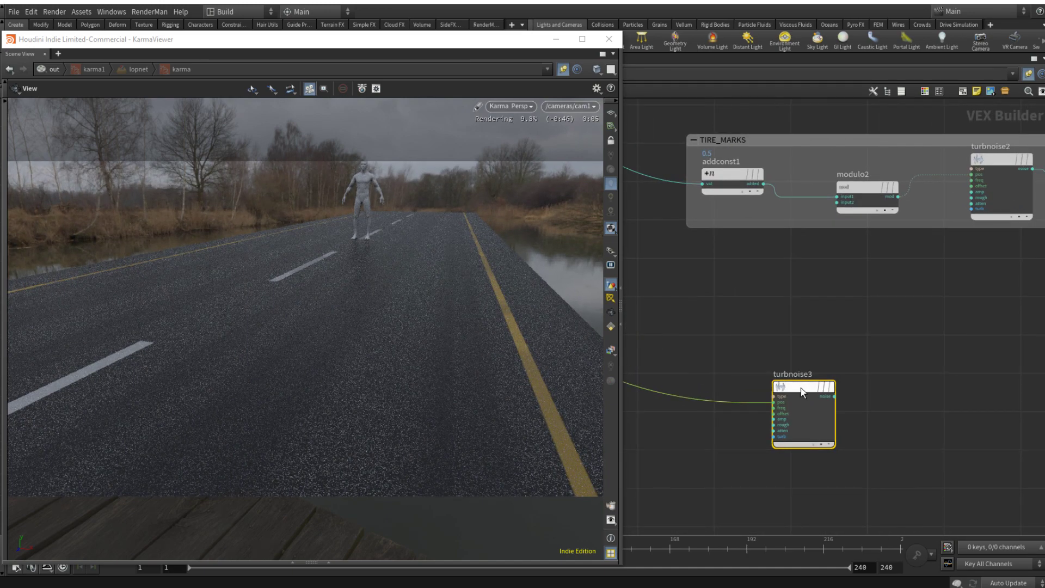
# Step: Link turbnoise3's second and third Frequency values to the first one with relative references
pyautogui.press('p')
pyautogui.rightClick(805, 167)
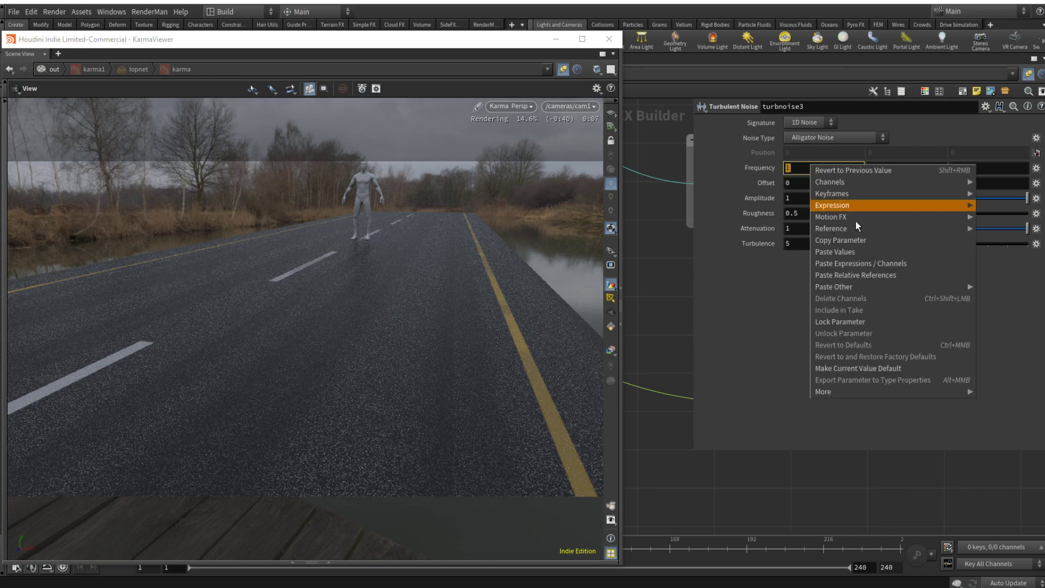
pyautogui.click(882, 236)
pyautogui.rightClick(891, 172)
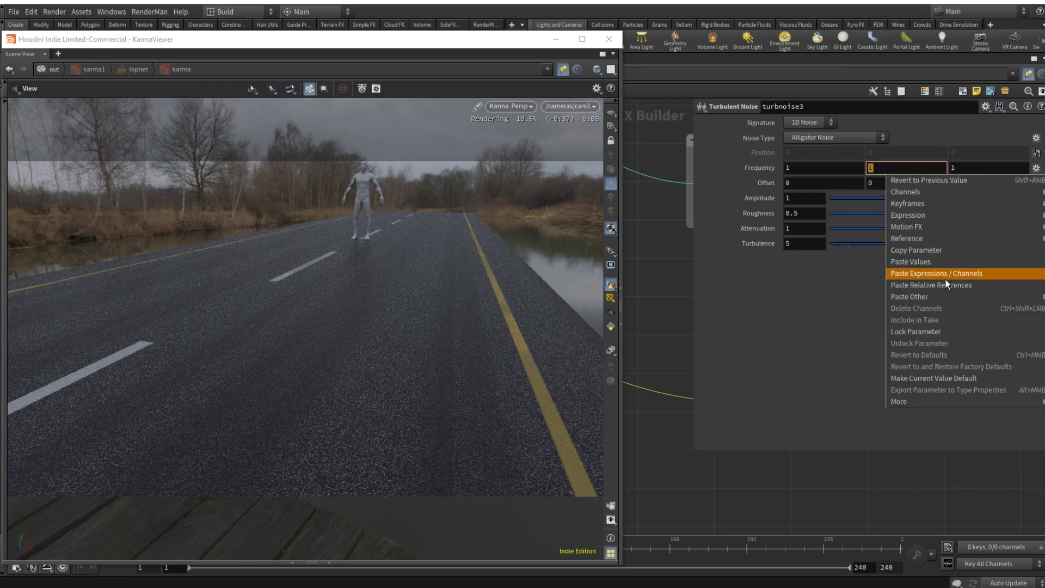
pyautogui.click(945, 282)
pyautogui.rightClick(910, 170)
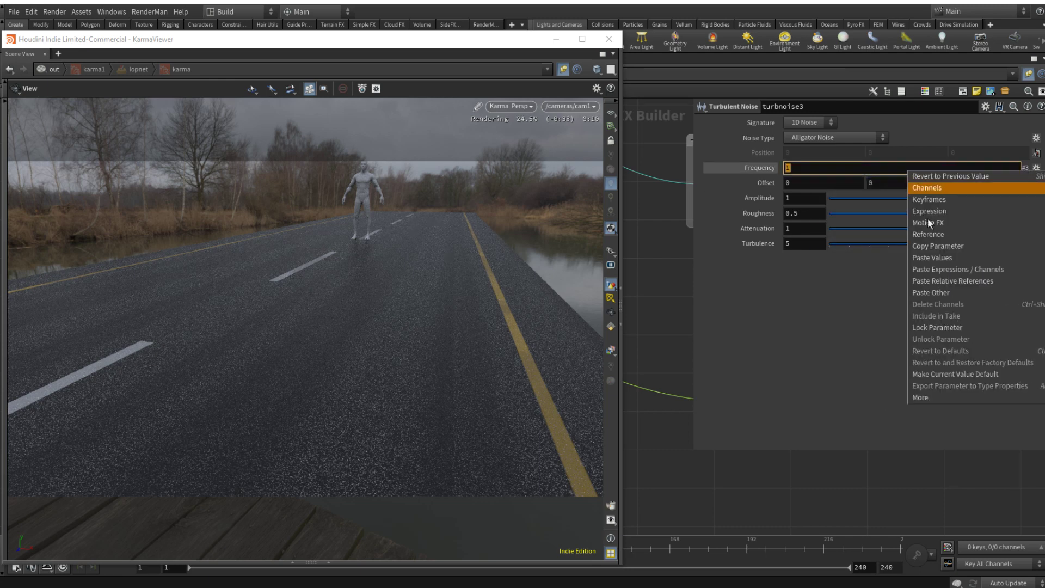
pyautogui.click(949, 281)
pyautogui.click(764, 168)
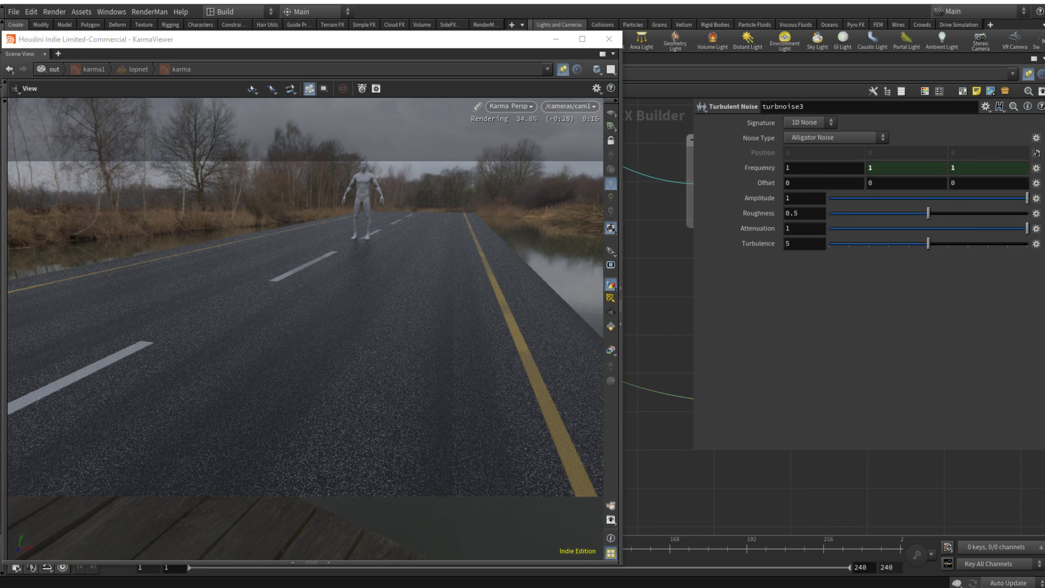
# Step: Set turbnoise3 to Sparse Convolution Noise with a Frequency of 0.1
pyautogui.click(833, 137)
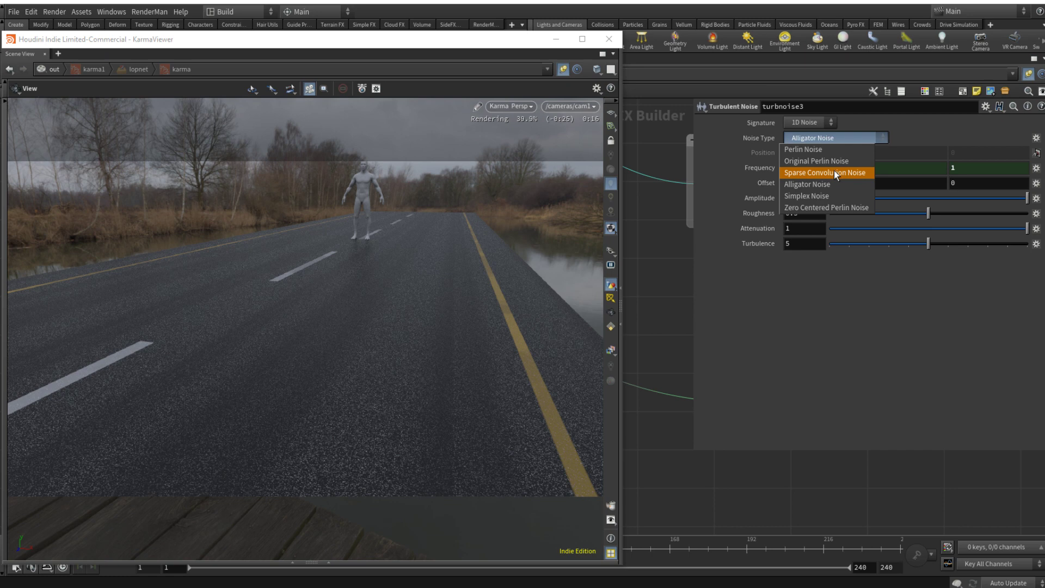
pyautogui.click(835, 171)
pyautogui.moveTo(828, 167); pyautogui.dragTo(734, 166)
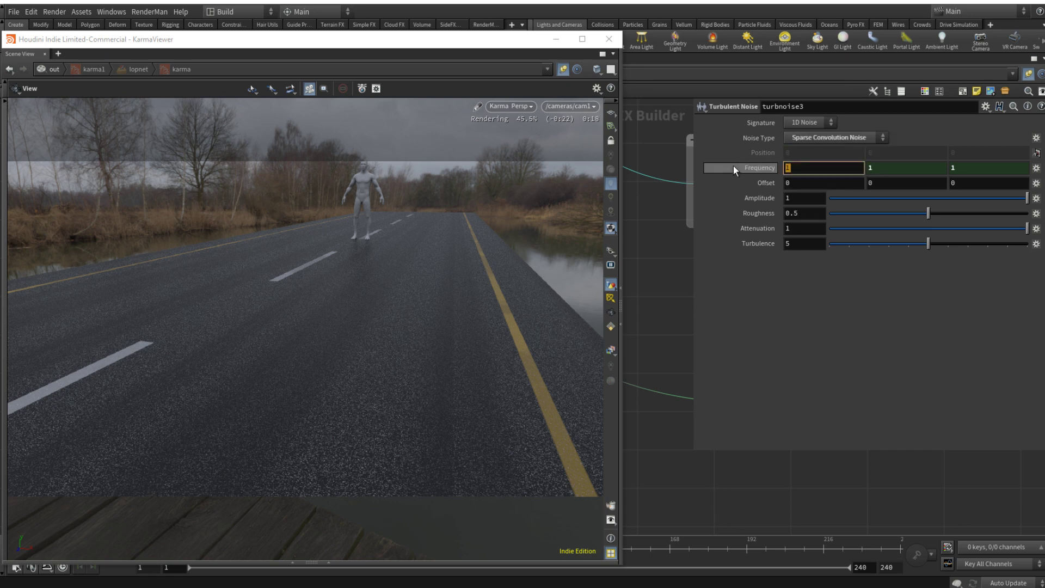
pyautogui.write('0.1')
pyautogui.press('Return')
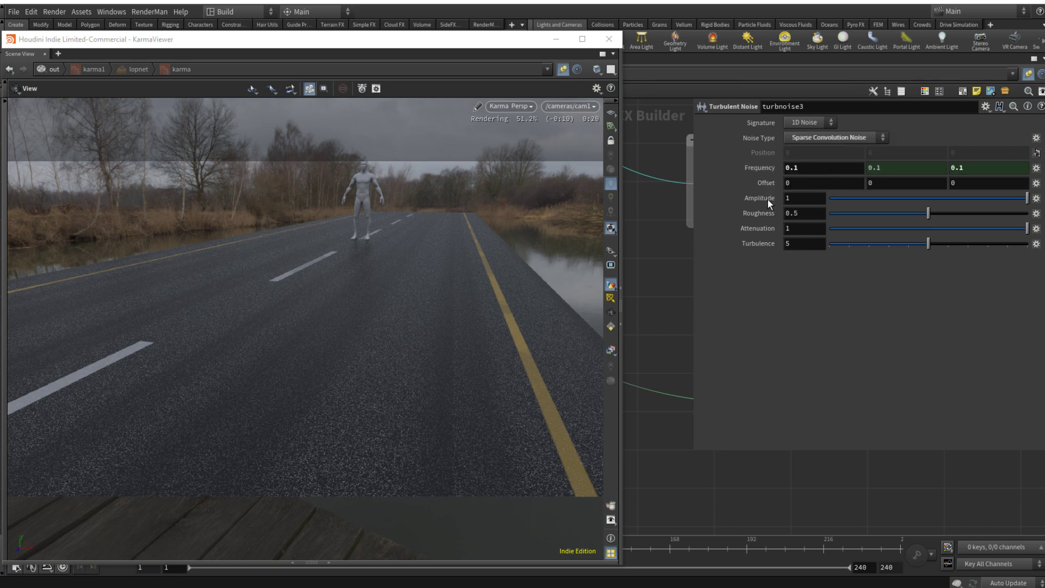
# Step: Set turbnoise3's Offset to 14.6 on all three axes, Roughness to 0.597 and Turbulence to 7
pyautogui.click(824, 185)
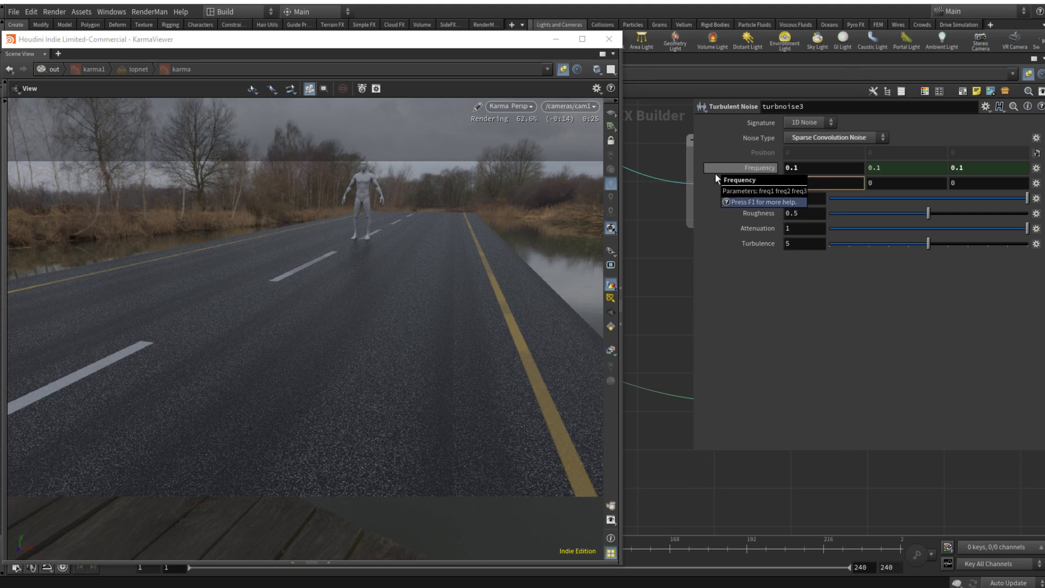
pyautogui.press('Tab')
pyautogui.write('14.')
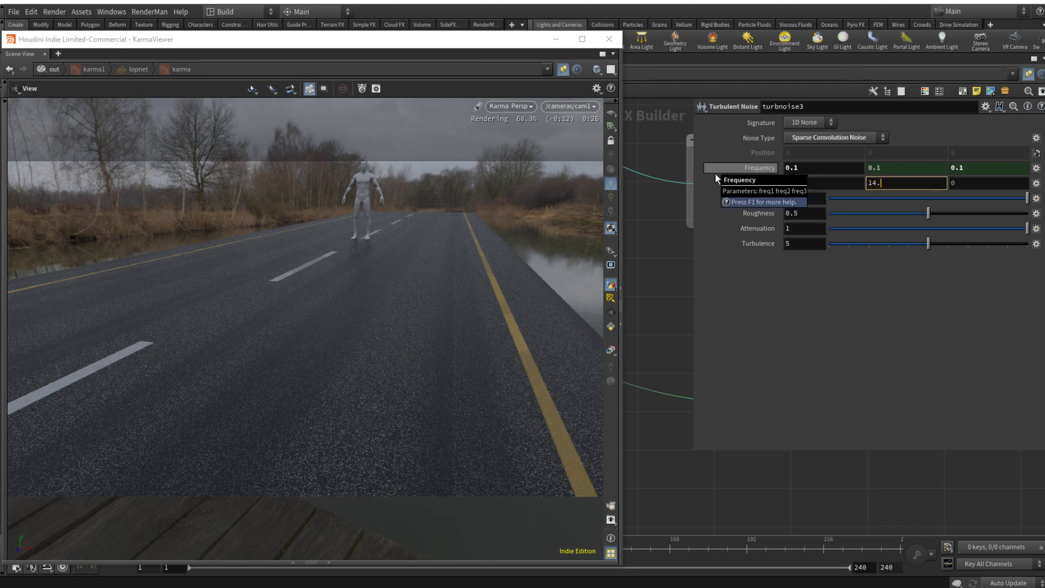
pyautogui.write('6')
pyautogui.press('Tab')
pyautogui.write('14.6')
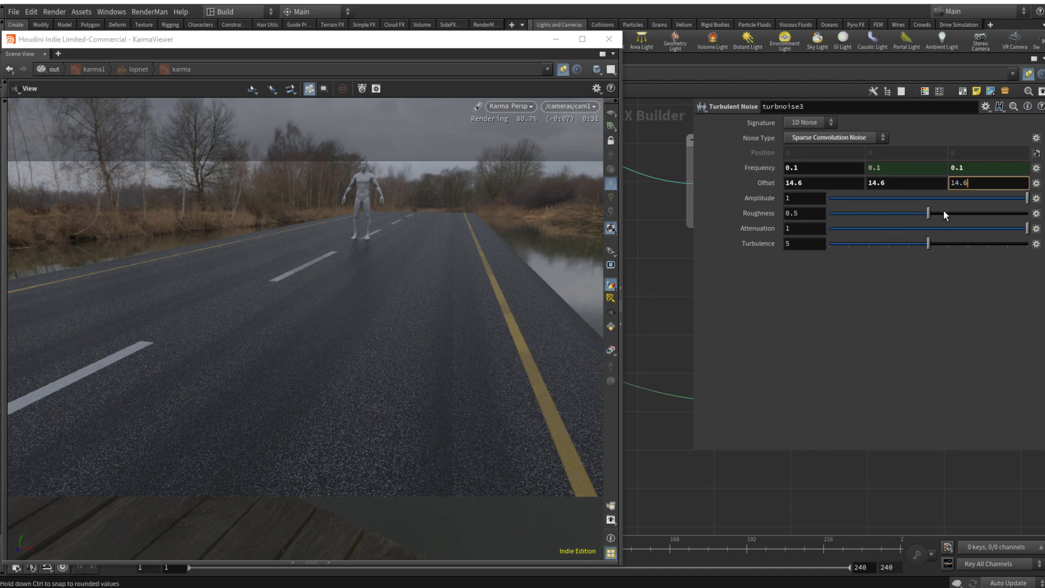
pyautogui.moveTo(944, 214); pyautogui.dragTo(948, 214)
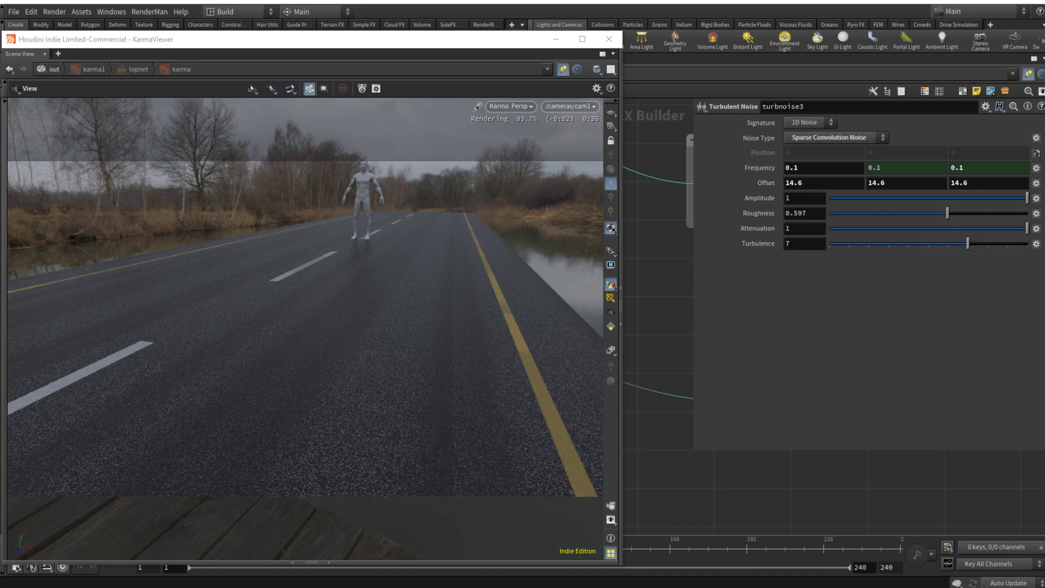
# Step: Duplicate turbnoise3 with its input connection and place the copy directly below it
pyautogui.scroll(-8, 830, 475)
pyautogui.moveTo(832, 476); pyautogui.dragTo(826, 495, button='middle')
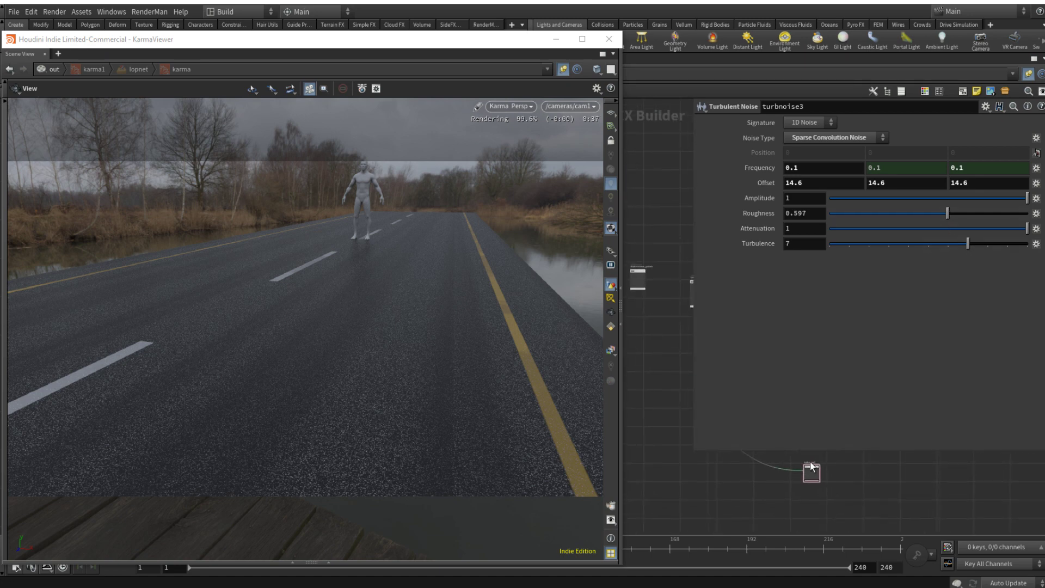
pyautogui.keyDown('alt'); pyautogui.moveTo(811, 470); pyautogui.dragTo(816, 498); pyautogui.keyUp('alt')
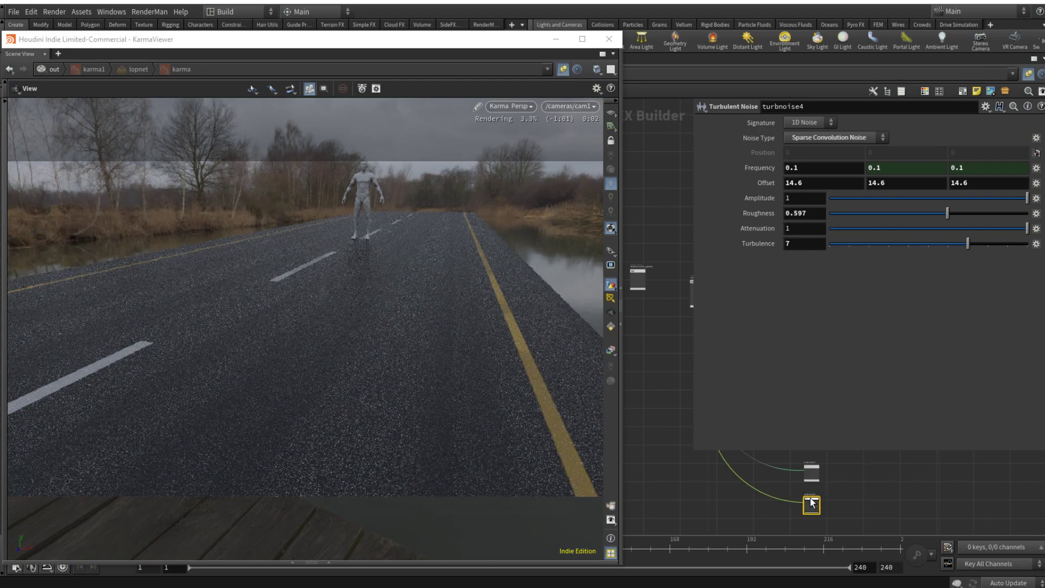
# Step: Set turbnoise4's Frequency to 0.5 and its Offset to 2 on all three axes
pyautogui.click(822, 167)
pyautogui.write('0.5')
pyautogui.press('Return')
pyautogui.moveTo(787, 183); pyautogui.dragTo(900, 199)
pyautogui.write('2')
pyautogui.press('Tab')
pyautogui.write('2')
pyautogui.press('Tab')
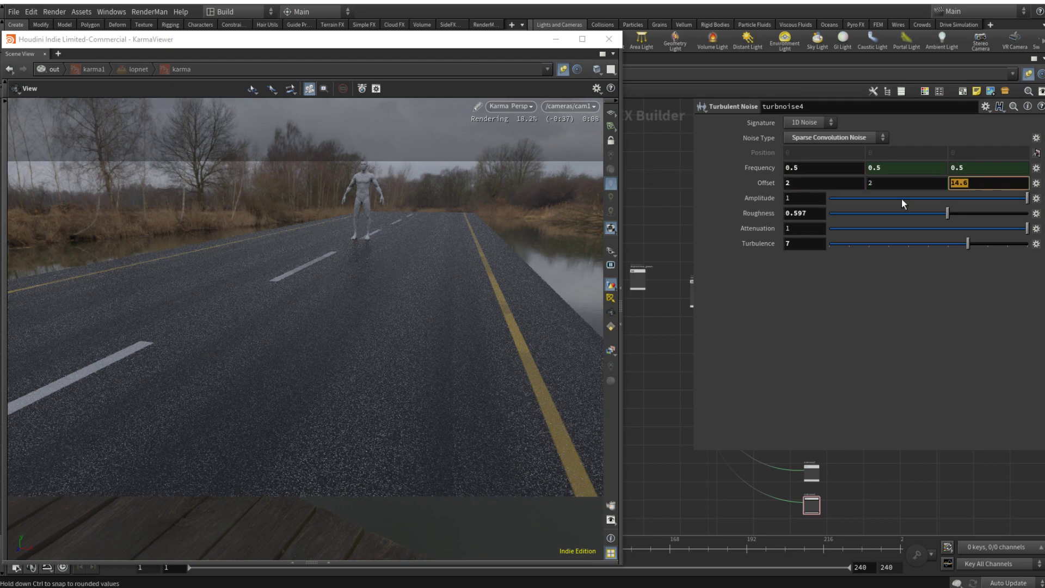
pyautogui.write('2')
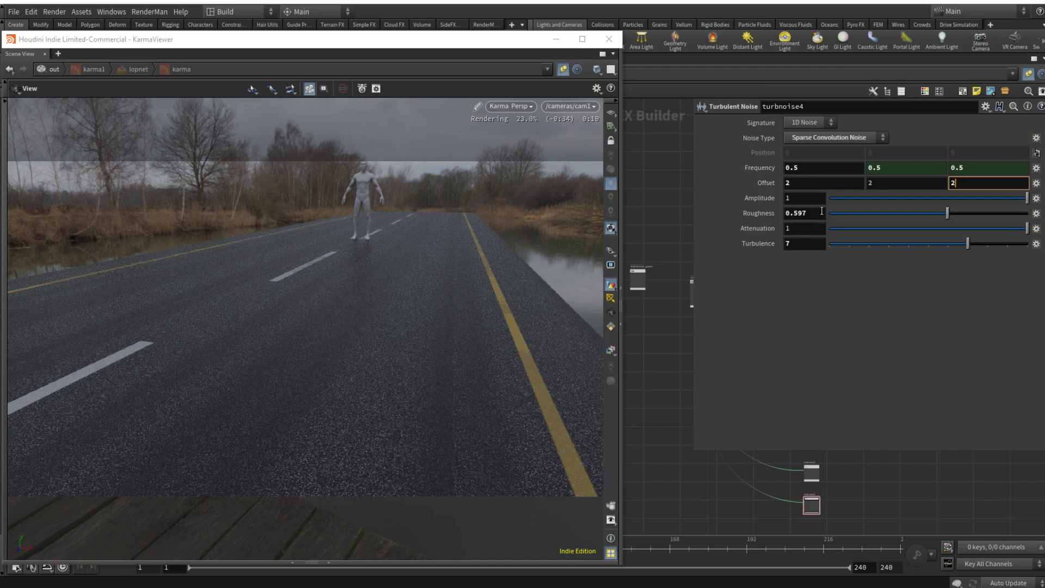
pyautogui.press('Return')
# Step: Add a Maximum node beyond the output side of the turbnoise3 and turbnoise4 nodes
pyautogui.moveTo(865, 489); pyautogui.dragTo(855, 499, button='middle')
pyautogui.press('Tab')
pyautogui.write('max')
pyautogui.press('Return')
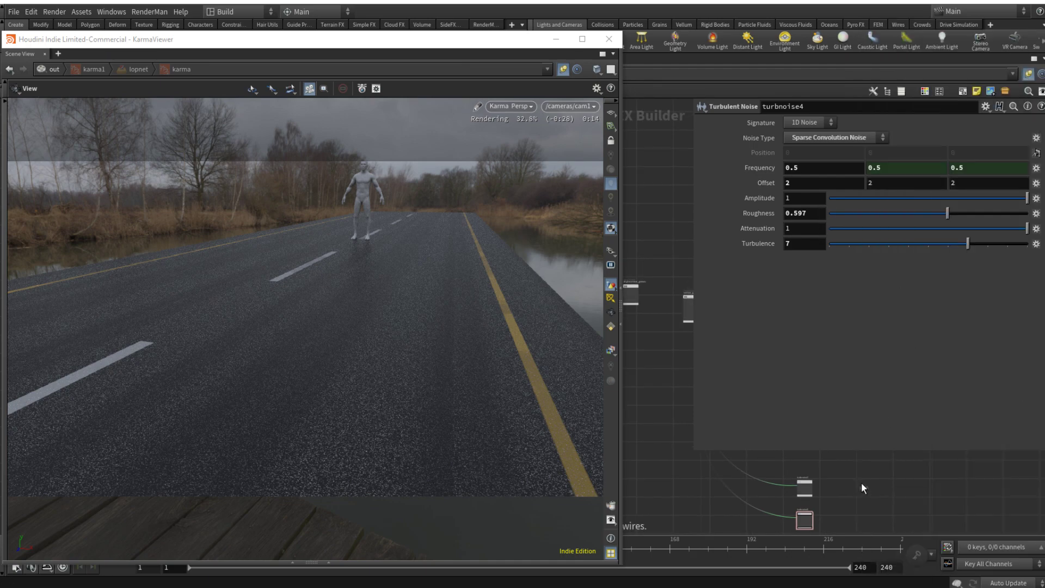
pyautogui.click(886, 473)
# Step: Connect turbnoise3's noise output to the first input of max3
pyautogui.scroll(3, 850, 502)
pyautogui.scroll(2, 794, 475)
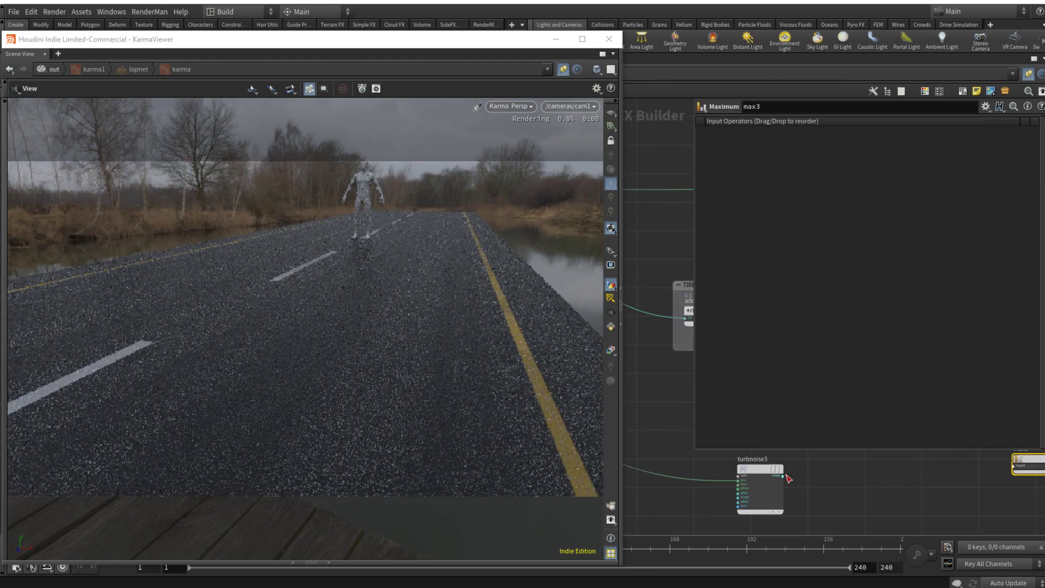
pyautogui.moveTo(784, 476); pyautogui.dragTo(987, 477)
pyautogui.click(956, 522)
pyautogui.moveTo(957, 522); pyautogui.dragTo(868, 407, button='middle')
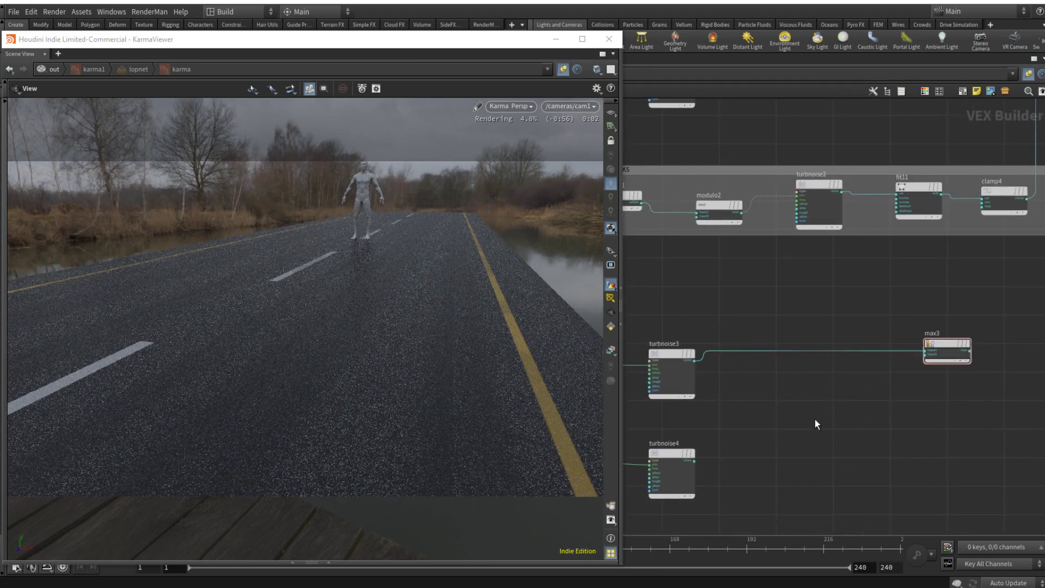
# Step: Connect turbnoise4's noise output to the second input of max3, and max3's output to the principled shader's basecolor
pyautogui.click(693, 462)
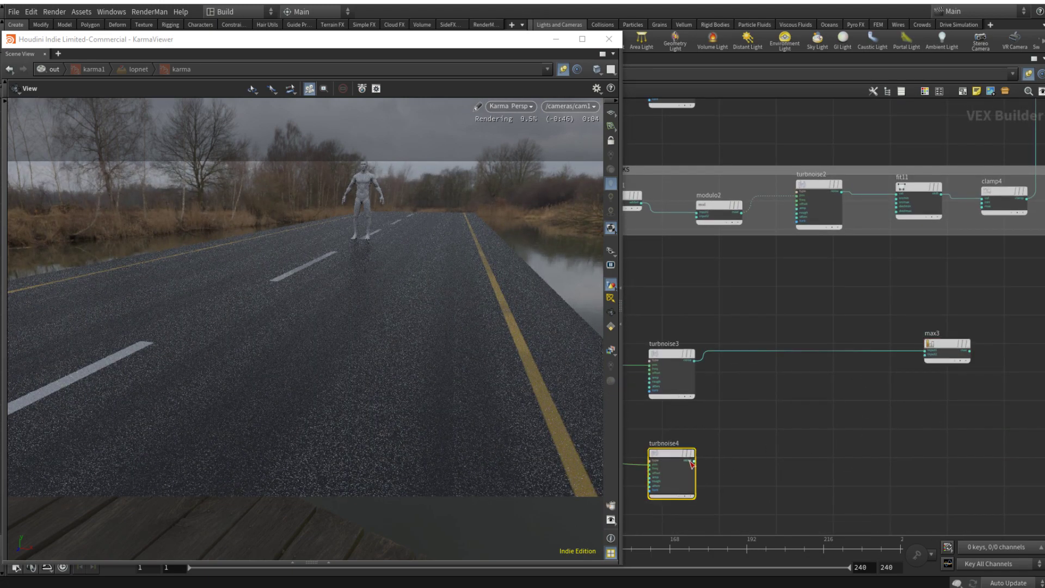
pyautogui.moveTo(693, 461); pyautogui.dragTo(926, 354)
pyautogui.moveTo(931, 408); pyautogui.dragTo(752, 452, button='middle')
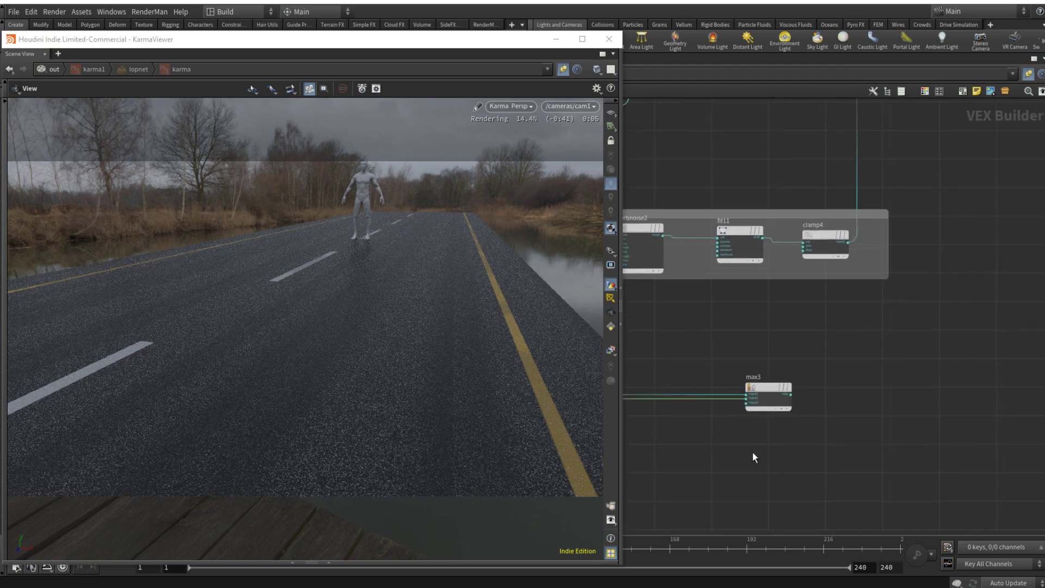
pyautogui.click(797, 396)
pyautogui.scroll(-5, 873, 385)
pyautogui.moveTo(977, 305); pyautogui.dragTo(874, 378, button='middle')
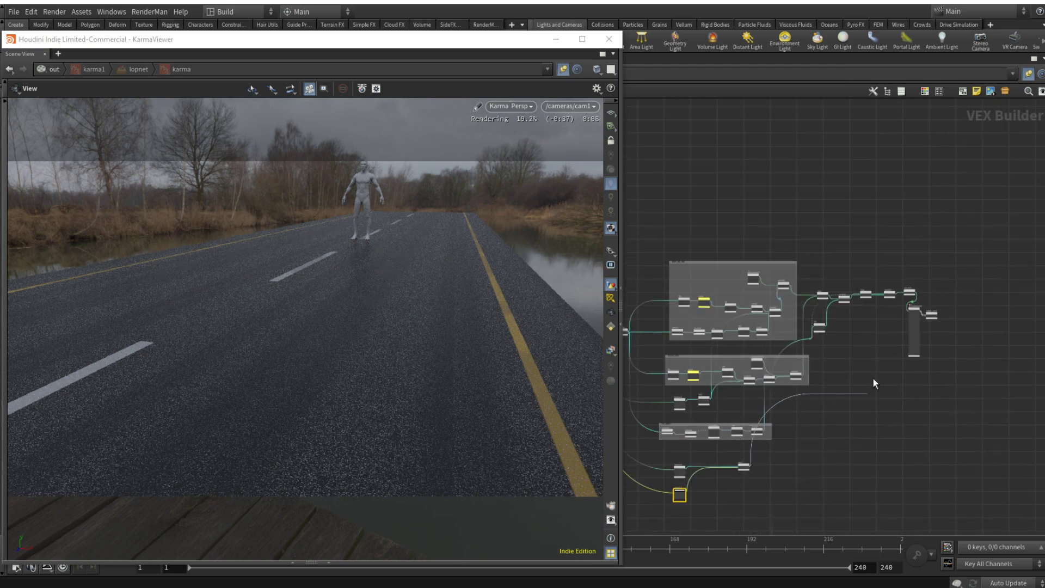
pyautogui.scroll(6, 904, 321)
pyautogui.click(937, 239)
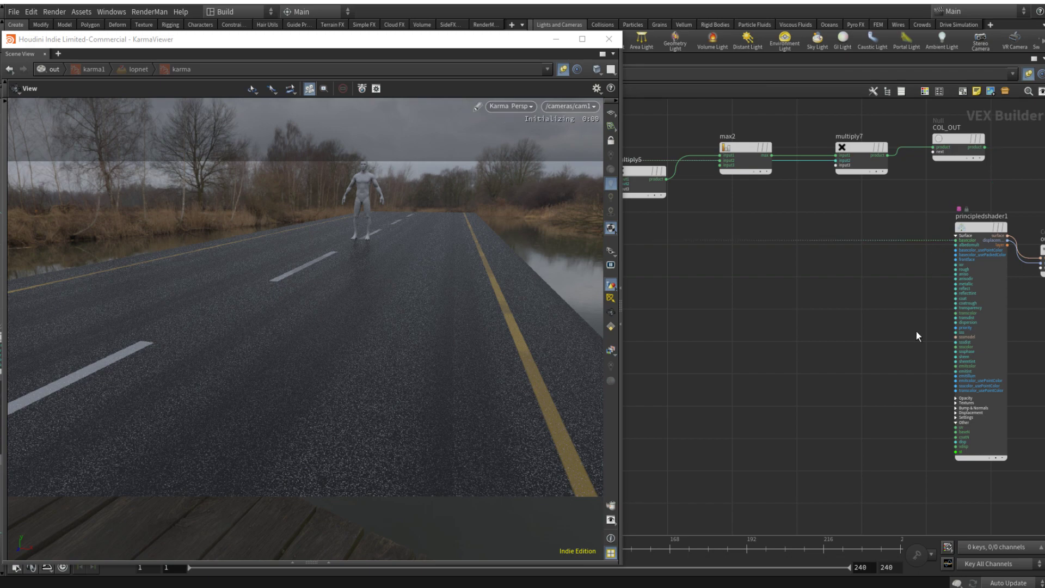
# Step: Insert a Fit Range node on the wire between max3's output and the shader's basecolor input
pyautogui.scroll(-4, 816, 370)
pyautogui.scroll(-2, 809, 376)
pyautogui.moveTo(817, 381); pyautogui.dragTo(934, 283, button='middle')
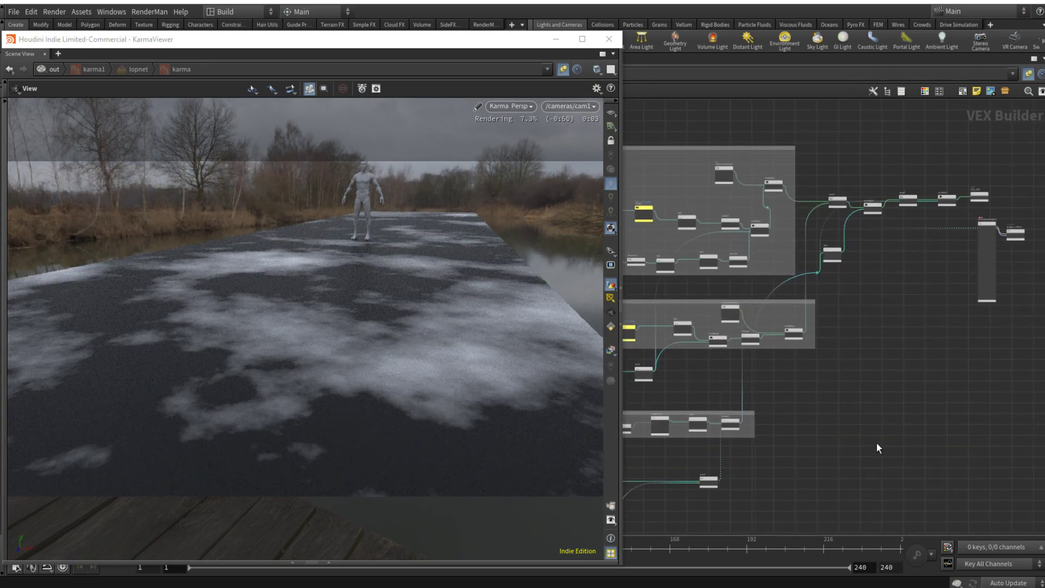
pyautogui.moveTo(877, 443); pyautogui.dragTo(1010, 338, button='middle')
pyautogui.scroll(4, 807, 419)
pyautogui.moveTo(865, 395); pyautogui.dragTo(845, 405, button='middle')
pyautogui.moveTo(852, 354); pyautogui.dragTo(761, 413)
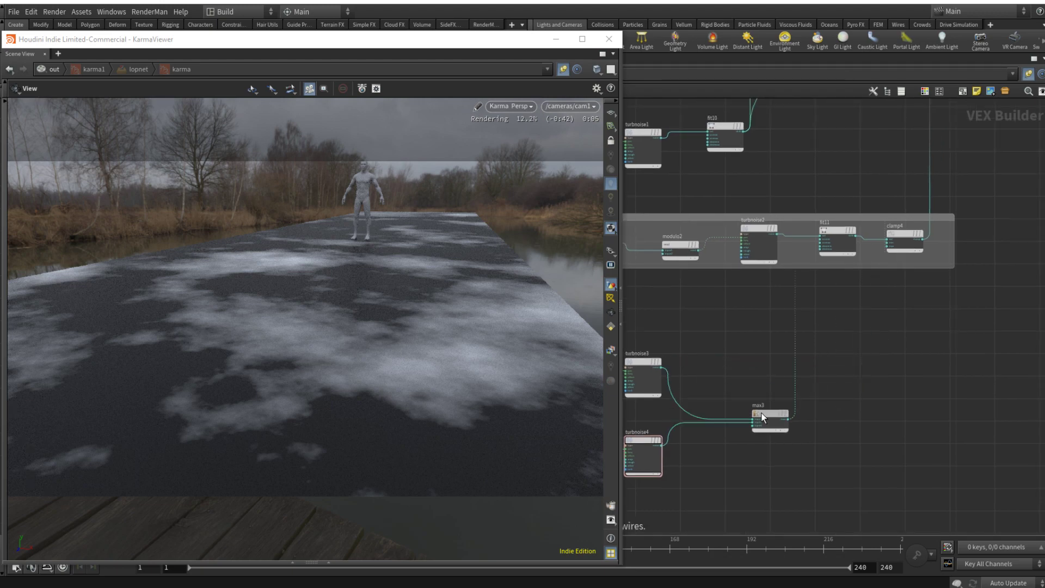
pyautogui.press('Tab')
pyautogui.write('fit')
pyautogui.press('Return')
pyautogui.click(793, 361)
pyautogui.moveTo(793, 361); pyautogui.dragTo(876, 403)
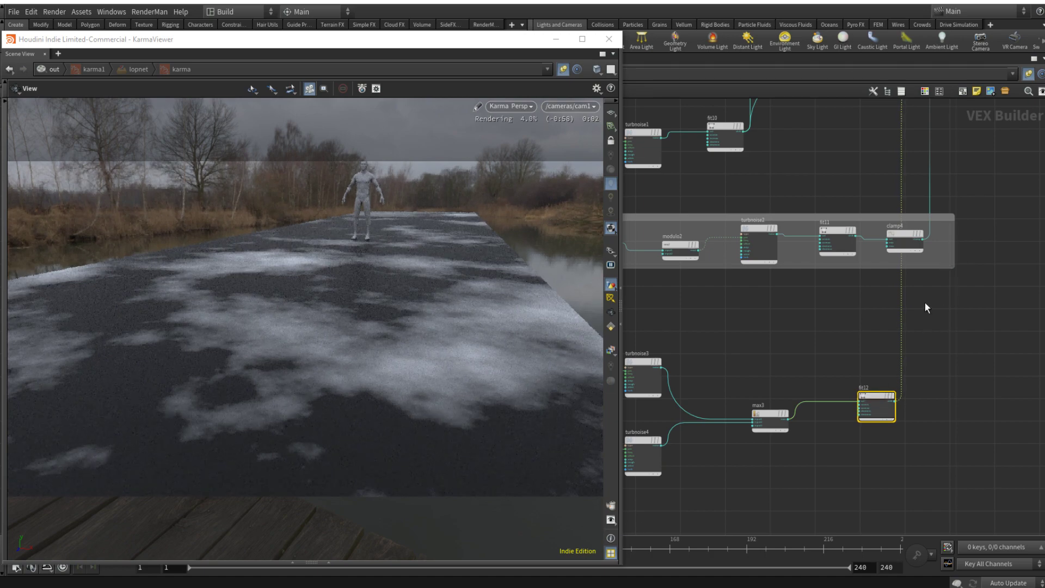
# Step: Set fit12's Destination Min to 0.3 and its Source Max to about 0.871
pyautogui.press('p')
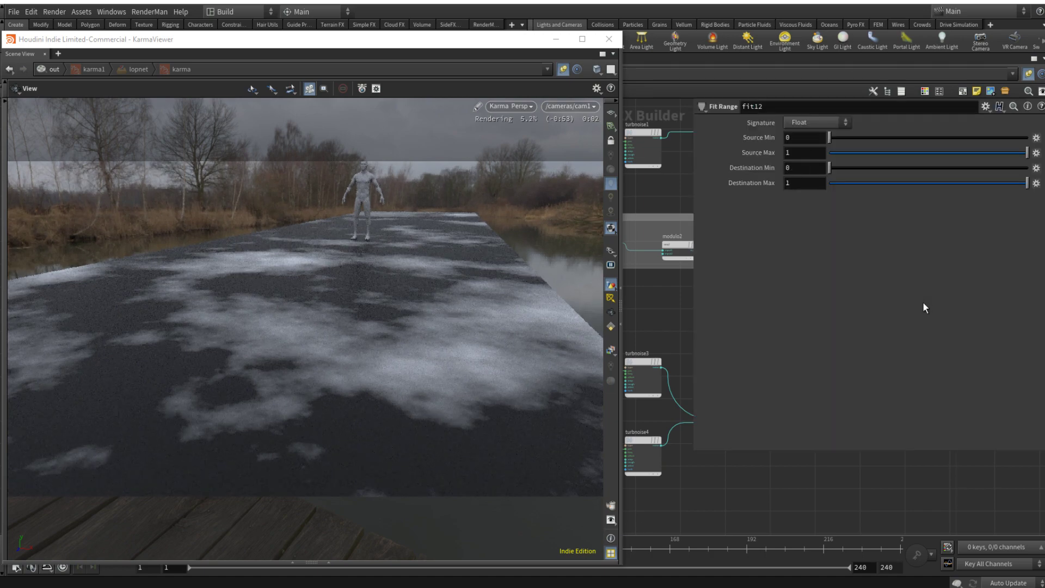
pyautogui.click(881, 167)
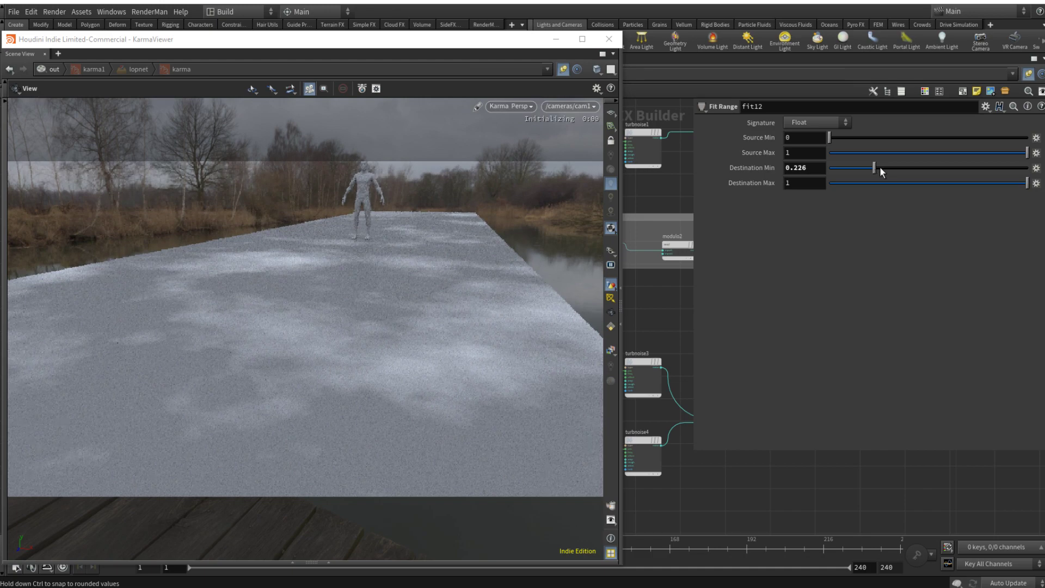
pyautogui.moveTo(880, 168); pyautogui.dragTo(884, 168)
pyautogui.moveTo(813, 170); pyautogui.dragTo(793, 171)
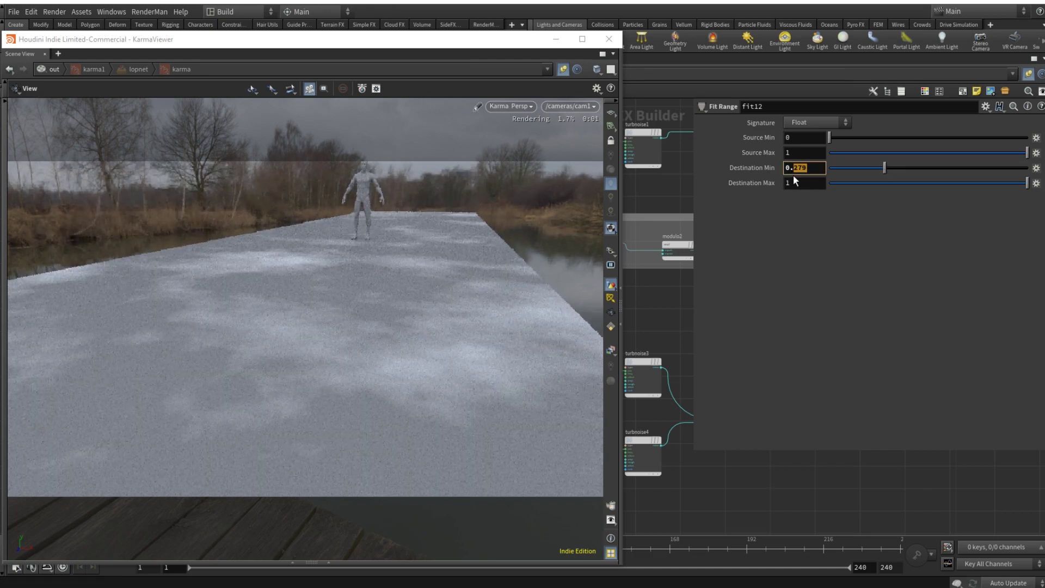
pyautogui.write('3')
pyautogui.press('Return')
pyautogui.click(1008, 152)
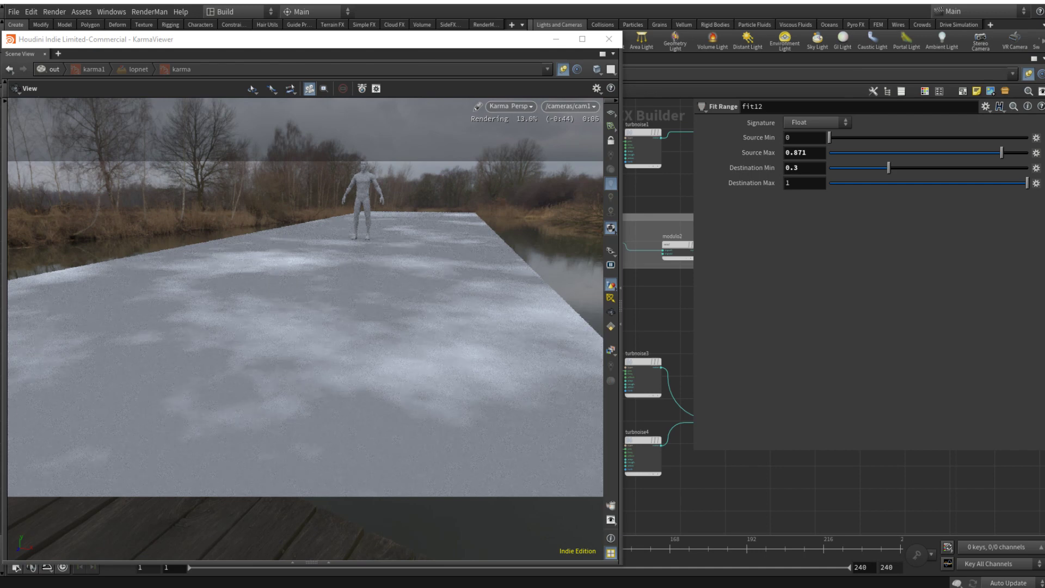
# Step: Add a Null node beside the principled shader, below COL_OUT, and name it ROUGH_OUT
pyautogui.press('p')
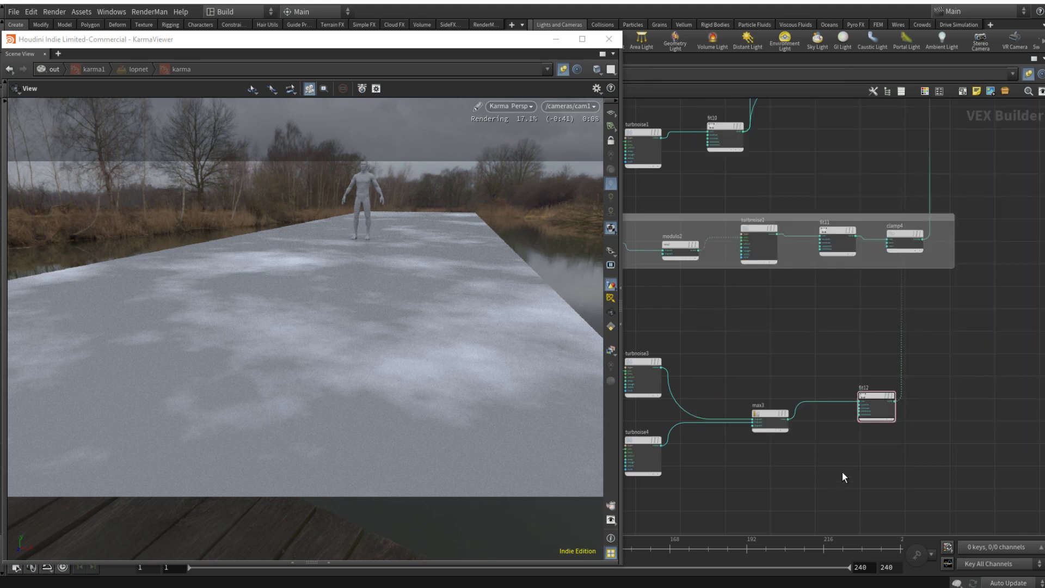
pyautogui.scroll(-5, 849, 467)
pyautogui.moveTo(928, 418); pyautogui.dragTo(813, 455, button='middle')
pyautogui.scroll(3, 924, 267)
pyautogui.scroll(1, 924, 263)
pyautogui.press('Tab')
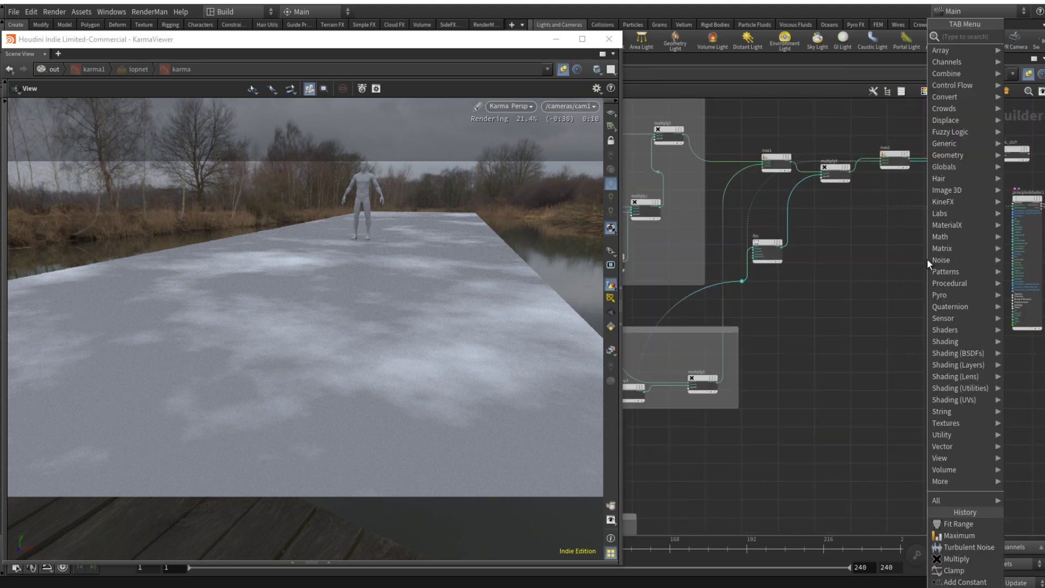
pyautogui.write('null')
pyautogui.press('Return')
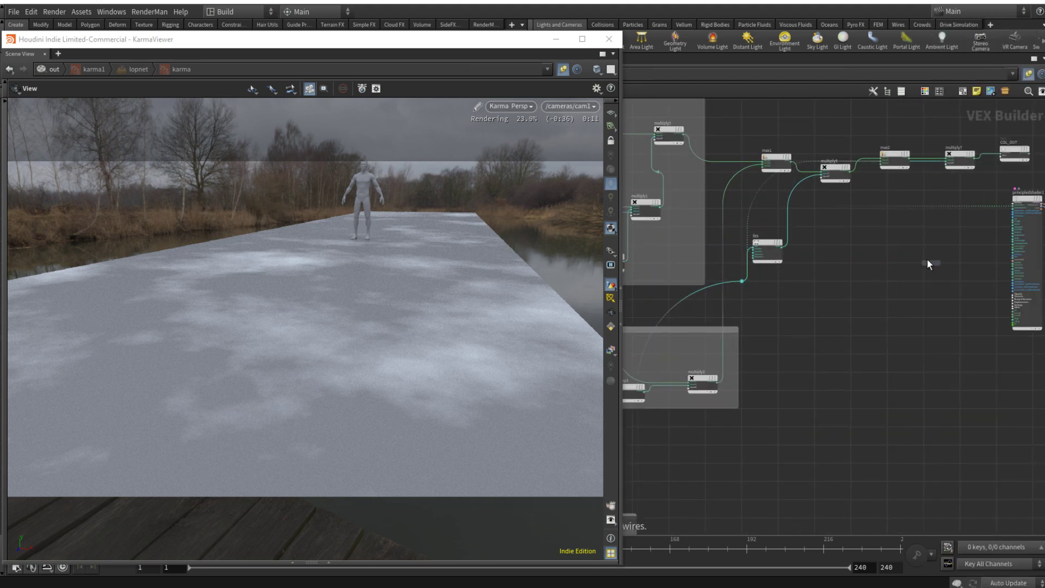
pyautogui.click(976, 244)
pyautogui.doubleClick(970, 238)
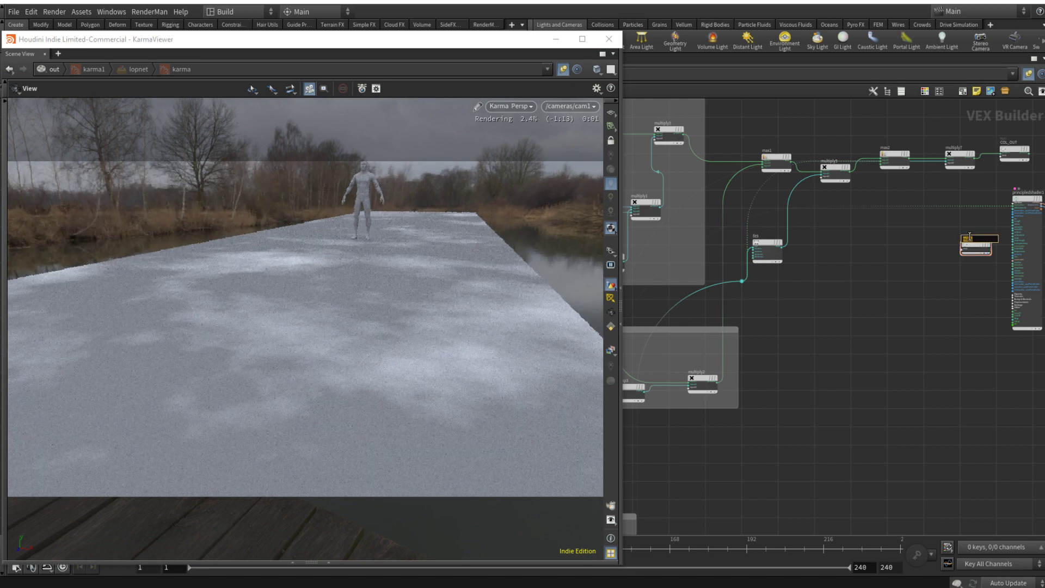
pyautogui.write('ROUGH_OUT')
pyautogui.press('Return')
# Step: Route fit12's output through the ROUGH_OUT null into the principled shader's rough input
pyautogui.moveTo(926, 308); pyautogui.dragTo(725, 338, button='middle')
pyautogui.moveTo(917, 400); pyautogui.dragTo(921, 216)
pyautogui.click(844, 272)
pyautogui.scroll(4, 782, 279)
pyautogui.scroll(-8, 747, 290)
pyautogui.scroll(8, 746, 290)
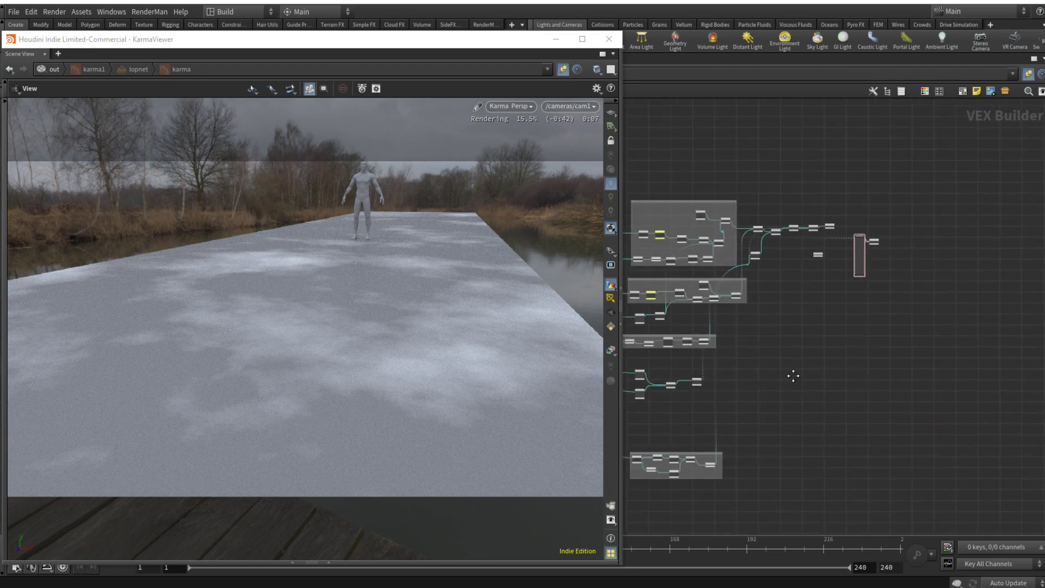
pyautogui.moveTo(814, 232); pyautogui.dragTo(793, 329)
pyautogui.moveTo(880, 321); pyautogui.dragTo(752, 360, button='middle')
pyautogui.moveTo(719, 370); pyautogui.dragTo(950, 265)
pyautogui.scroll(3, 850, 335)
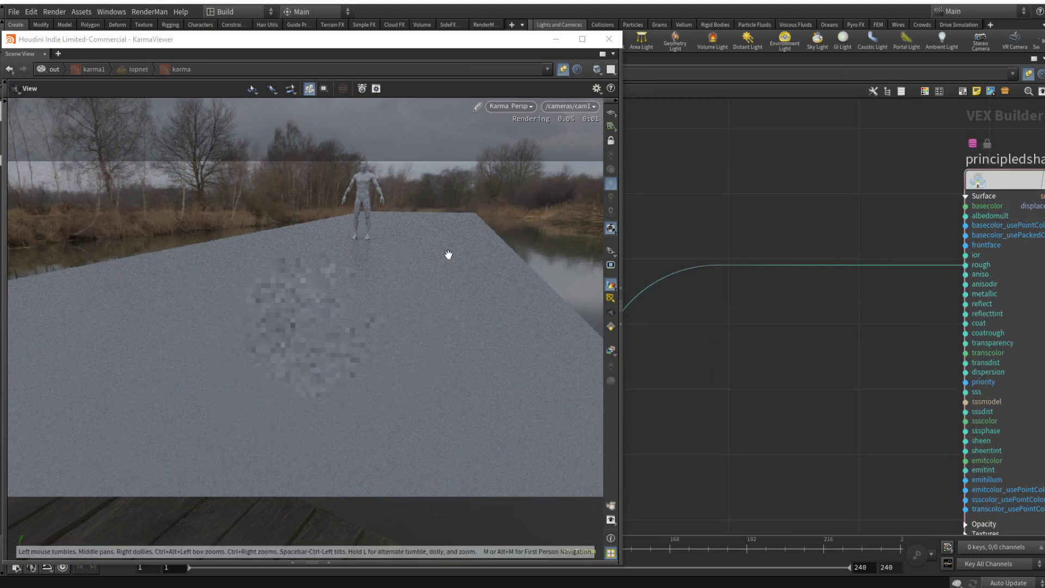
# Step: Connect COL_OUT's product output to the principled shader's basecolor input
pyautogui.moveTo(858, 219); pyautogui.dragTo(910, 359, button='middle')
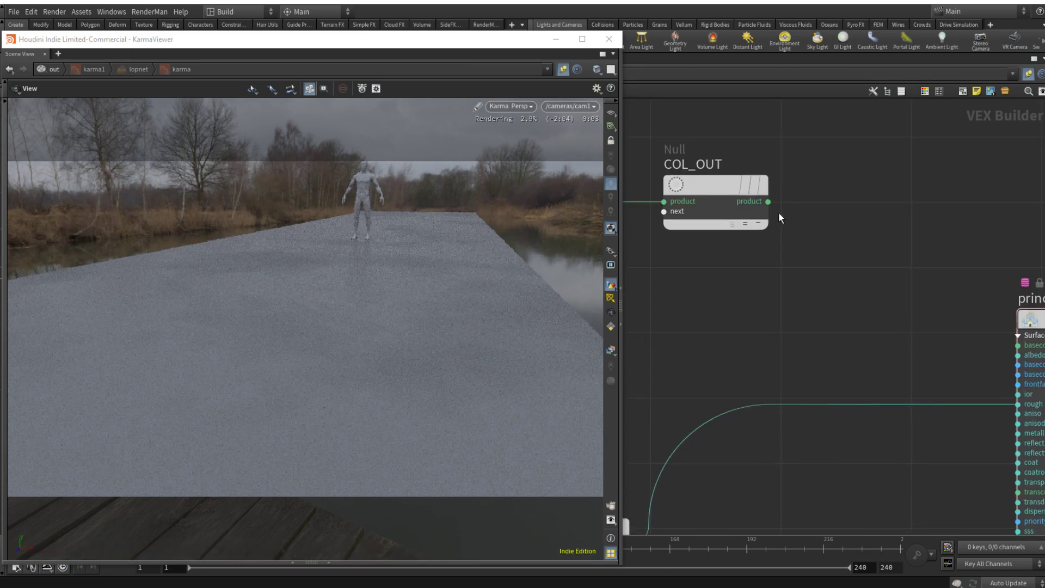
pyautogui.moveTo(773, 207); pyautogui.dragTo(1017, 345)
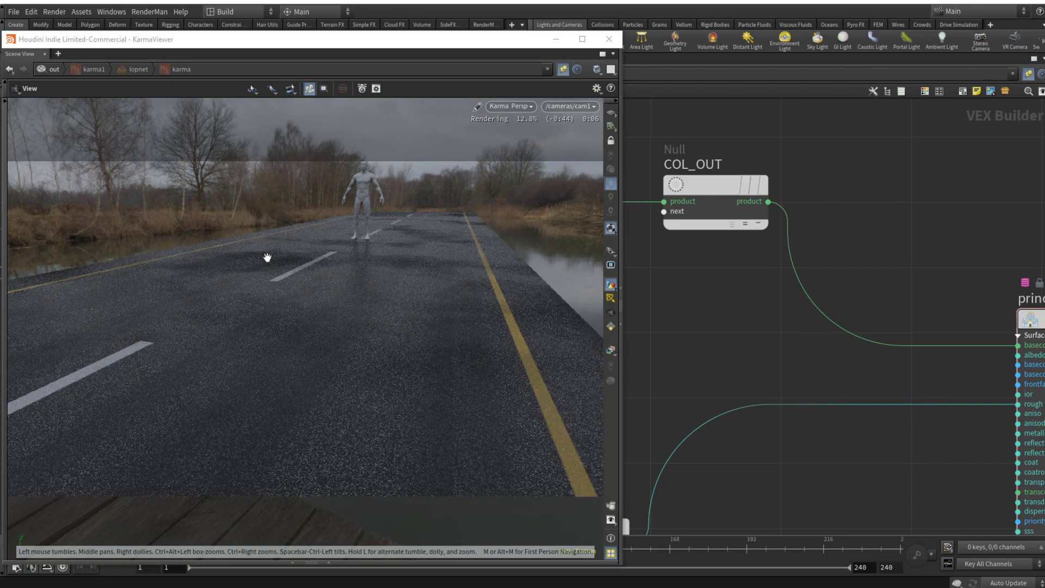
# Step: Lower fit12's Destination Max to about 0.815
pyautogui.scroll(-5, 801, 396)
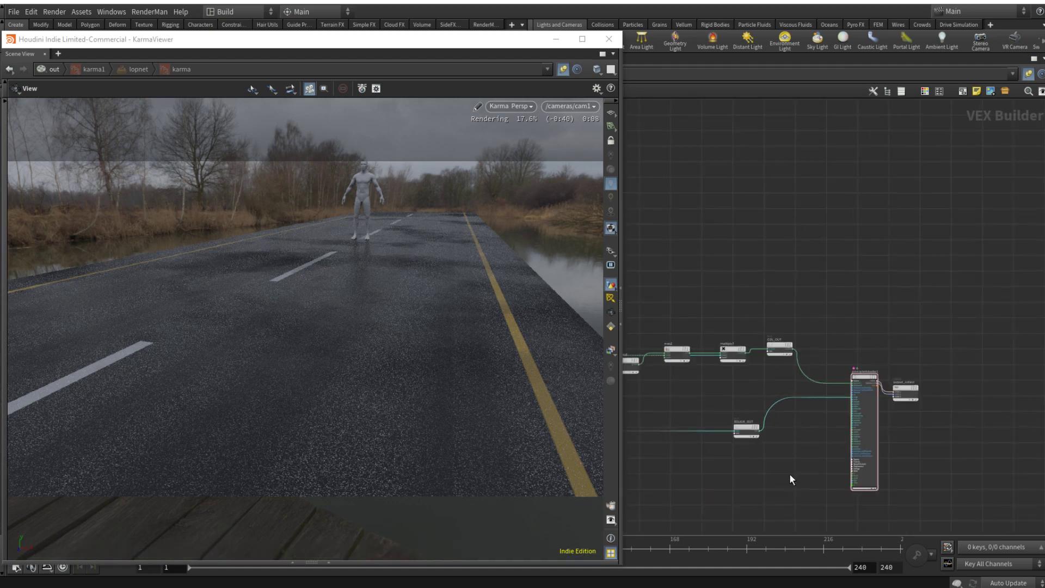
pyautogui.scroll(-3, 845, 399)
pyautogui.moveTo(714, 529); pyautogui.dragTo(893, 400, button='middle')
pyautogui.scroll(5, 872, 409)
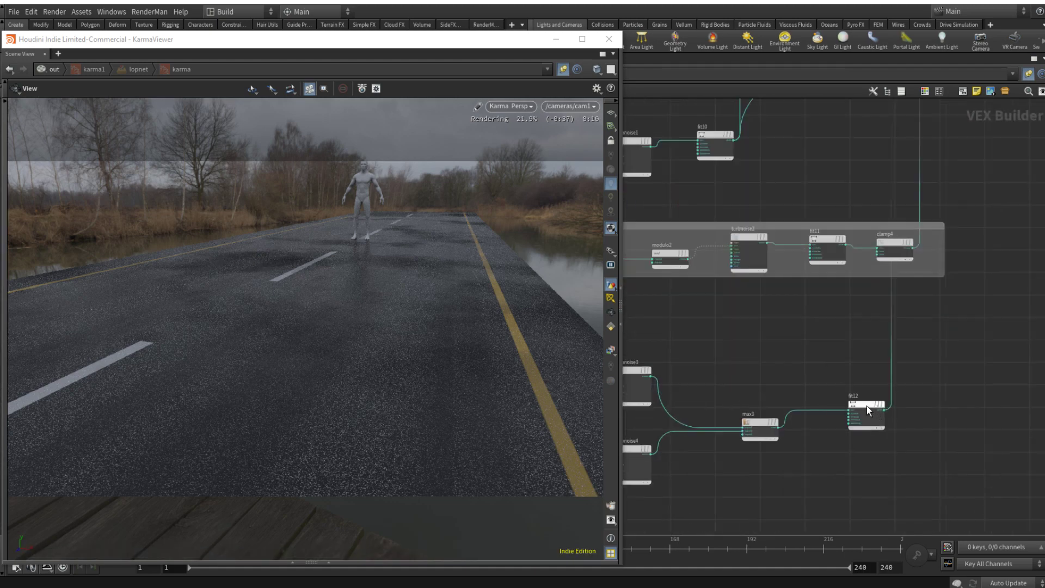
pyautogui.click(865, 405)
pyautogui.press('p')
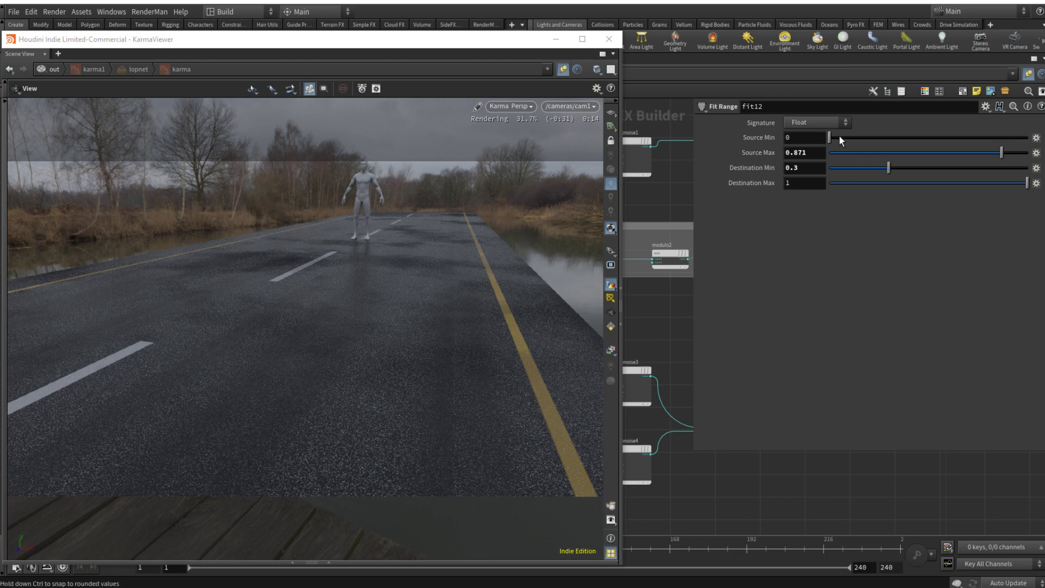
pyautogui.moveTo(1027, 183); pyautogui.dragTo(990, 183)
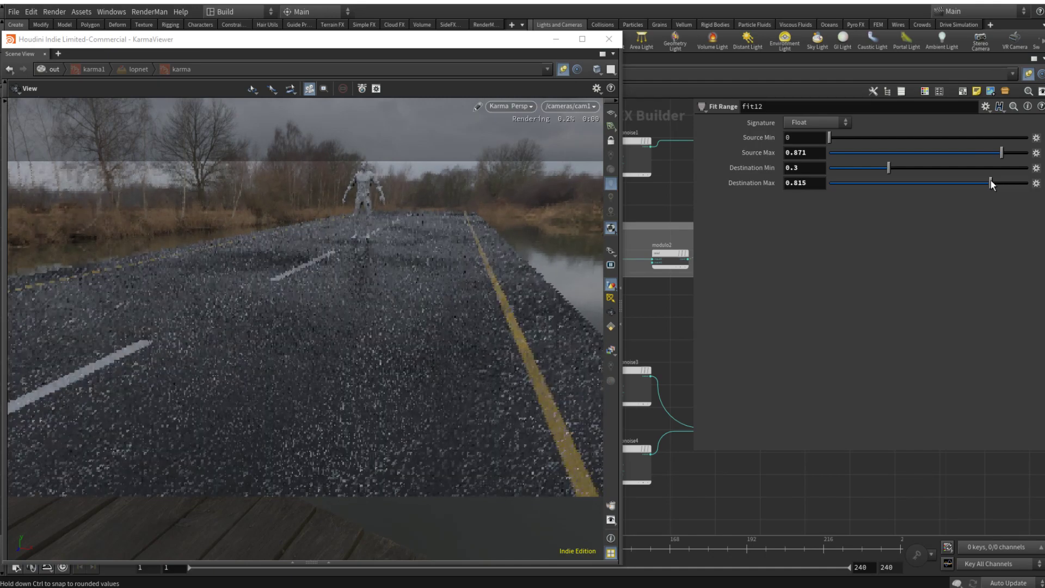
# Step: Set the Offset on all three axes to 8.8 for turbnoise4 and 23.5 for turbnoise3
pyautogui.click(638, 457)
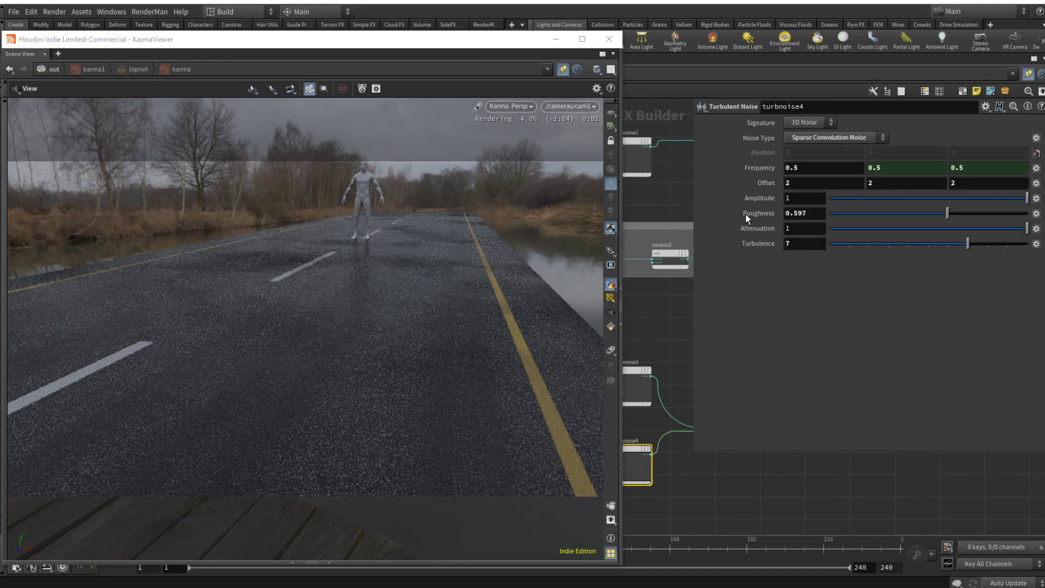
pyautogui.moveTo(765, 183); pyautogui.dragTo(688, 202, button='middle')
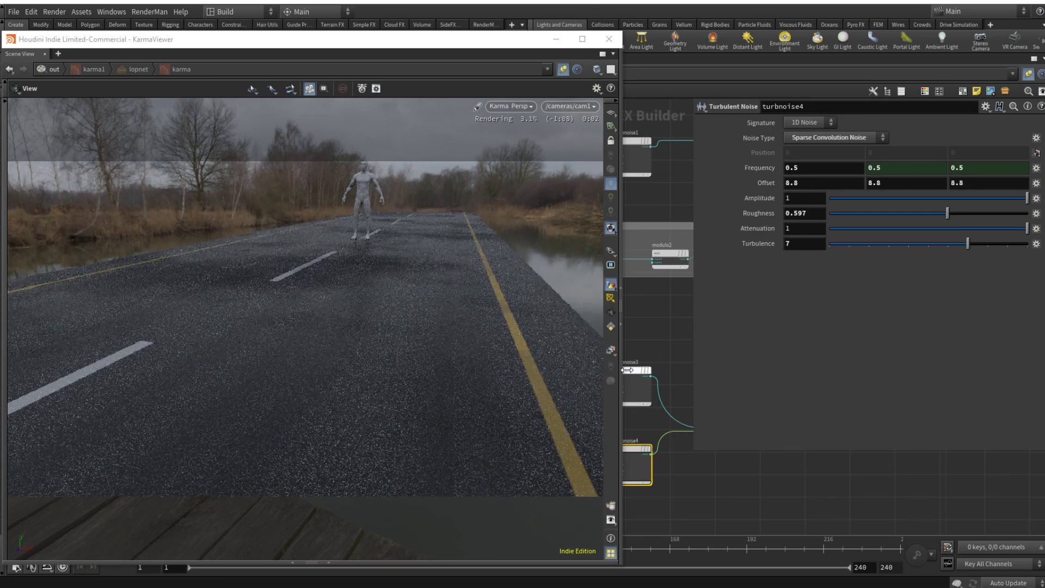
pyautogui.click(637, 387)
pyautogui.moveTo(760, 183)
pyautogui.mouseDown(button='middle')
pyautogui.moveTo(730, 188)
pyautogui.moveTo(773, 181)
pyautogui.mouseUp(button='middle')
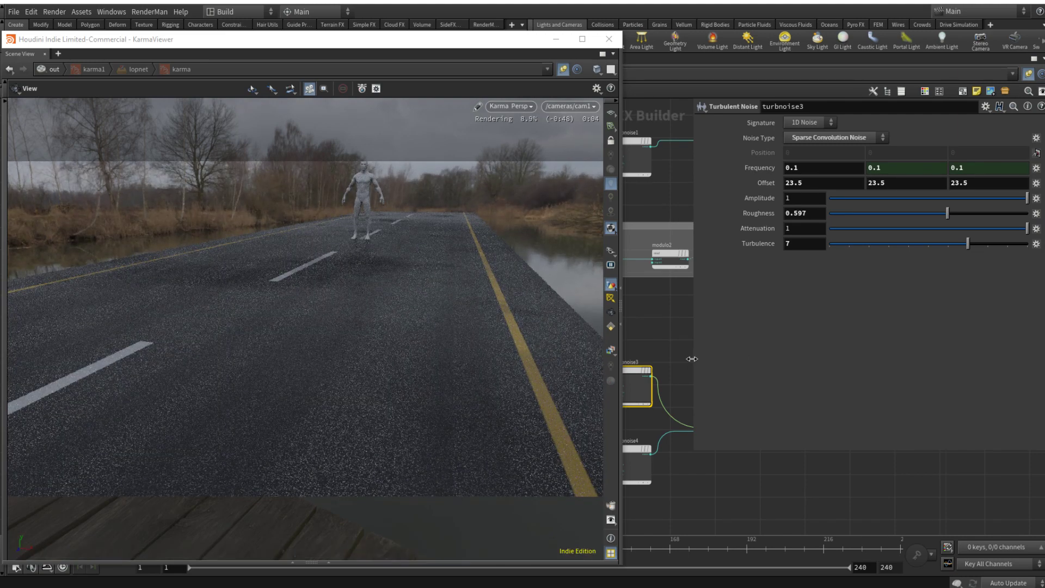
# Step: Try several Destination Min values on fit12 and settle on about 0.235
pyautogui.moveTo(693, 491); pyautogui.dragTo(617, 530, button='middle')
pyautogui.moveTo(782, 458); pyautogui.dragTo(704, 486, button='middle')
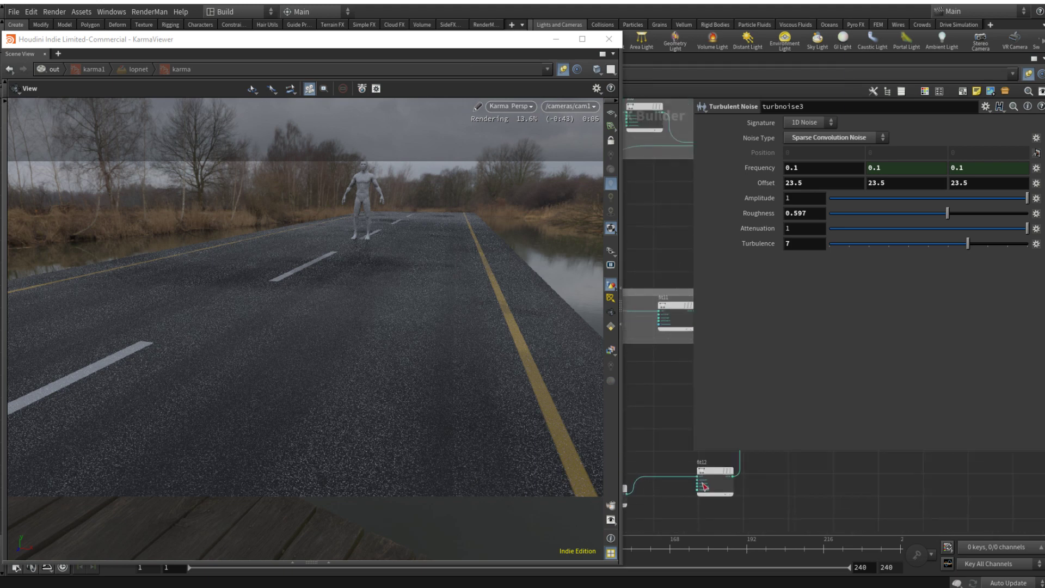
pyautogui.click(704, 485)
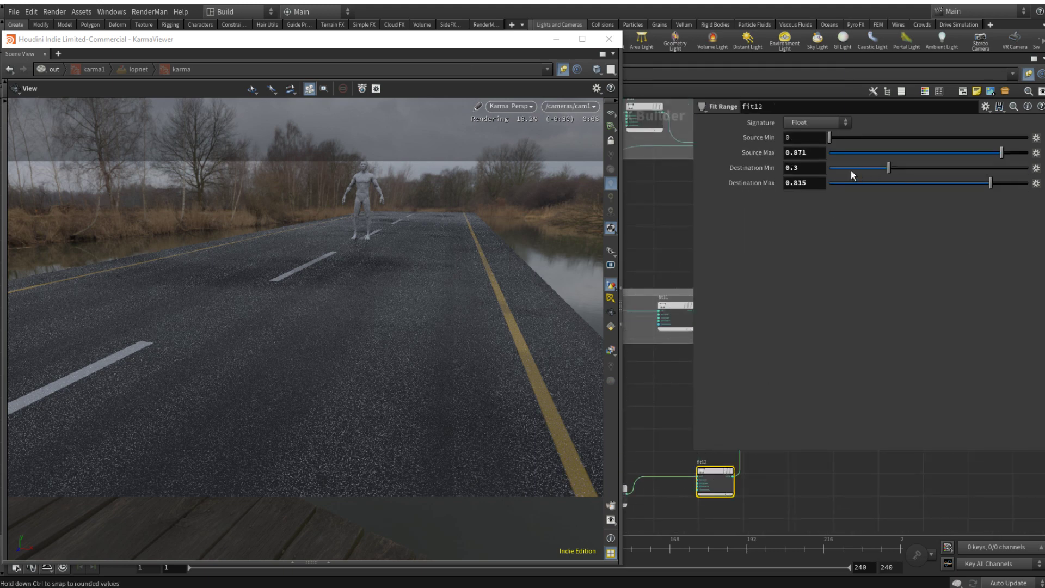
pyautogui.click(874, 168)
pyautogui.click(841, 168)
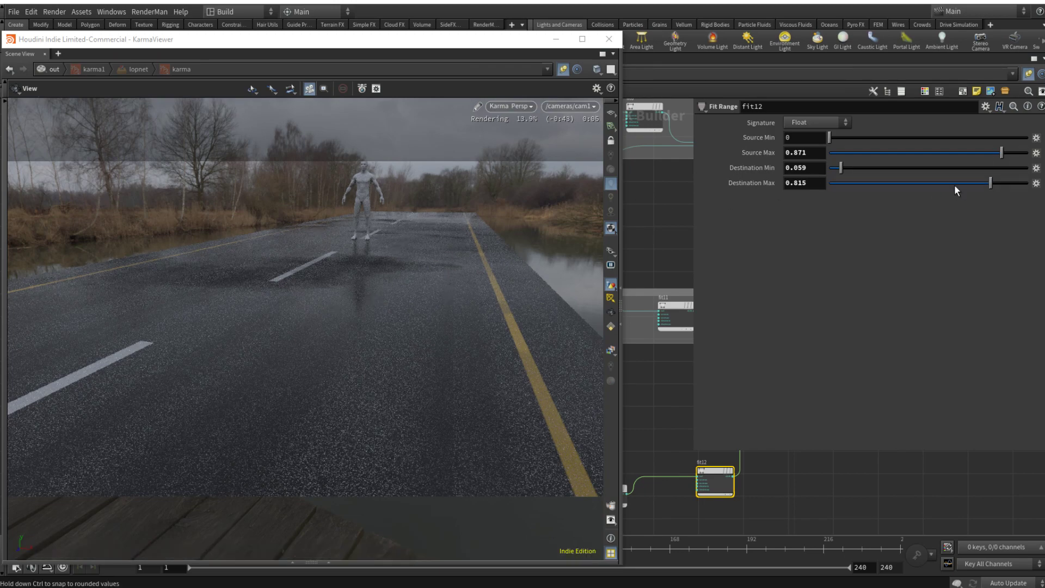
pyautogui.click(891, 168)
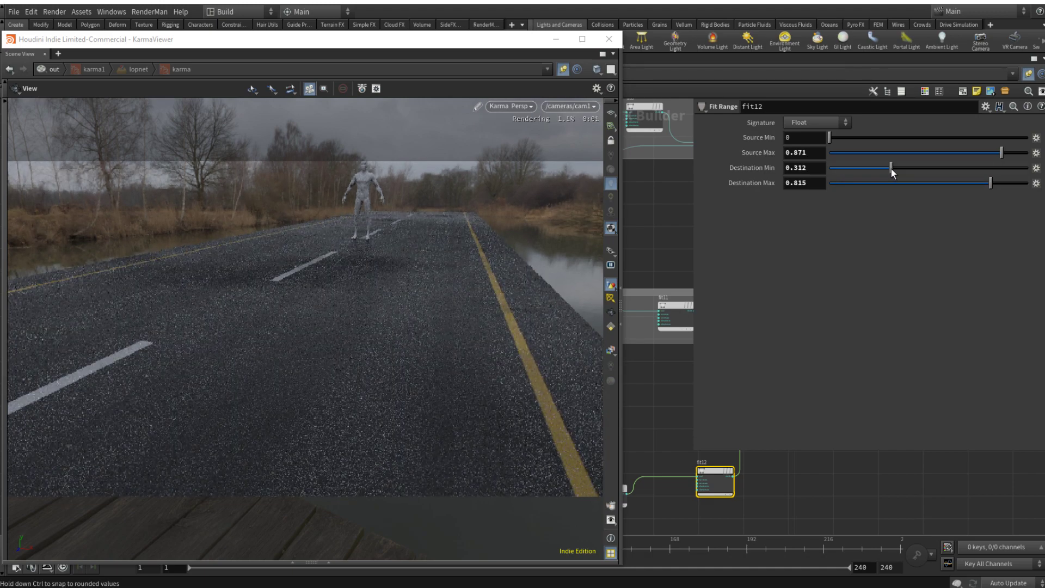
pyautogui.moveTo(891, 168); pyautogui.dragTo(876, 169)
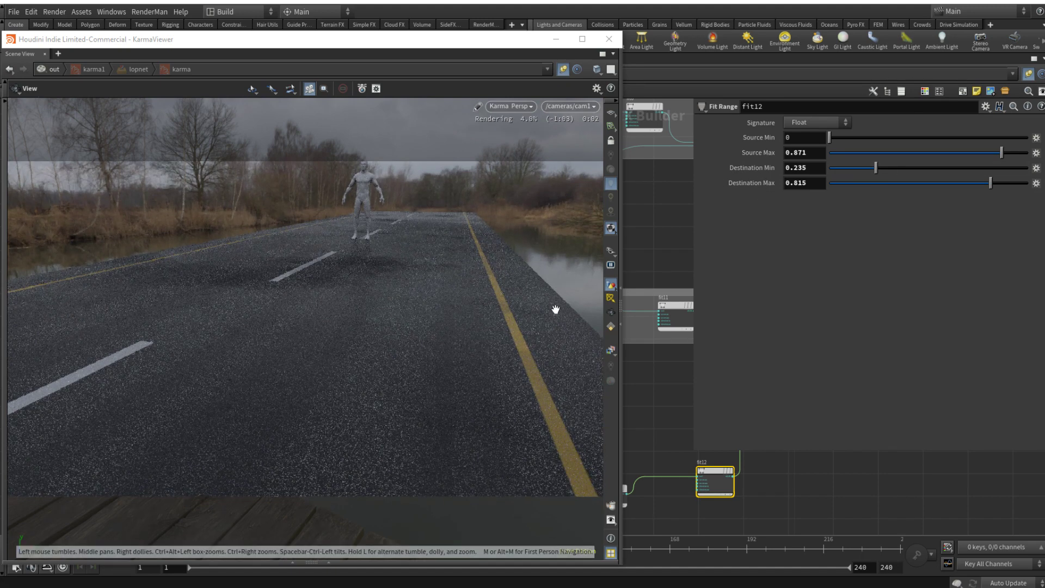
# Step: Set turbnoise4's Offset to 12.6 on all three axes
pyautogui.scroll(5, 757, 482)
pyautogui.click(750, 471)
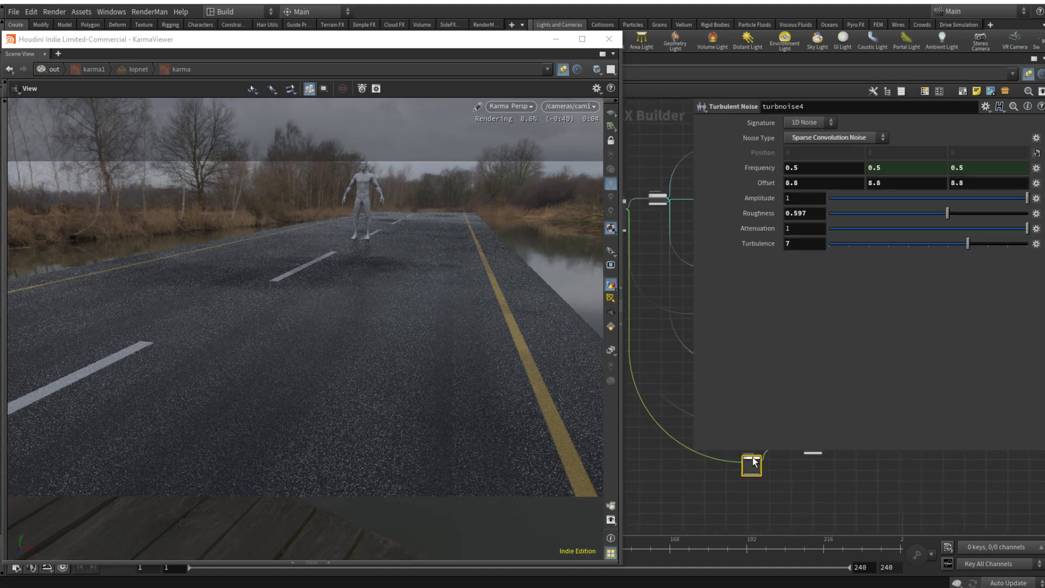
pyautogui.moveTo(762, 181); pyautogui.dragTo(961, 183, button='middle')
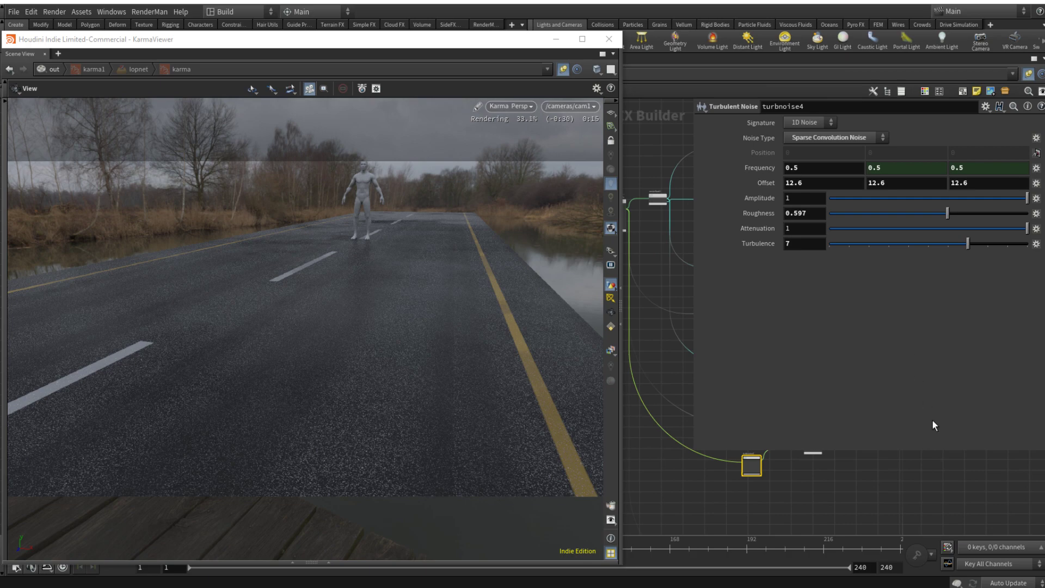
pyautogui.press('p')
# Step: Enclose turbnoise3, turbnoise4, max3 and fit12 in a network box titled BASE_ROUGH
pyautogui.moveTo(862, 479); pyautogui.dragTo(868, 417, button='middle')
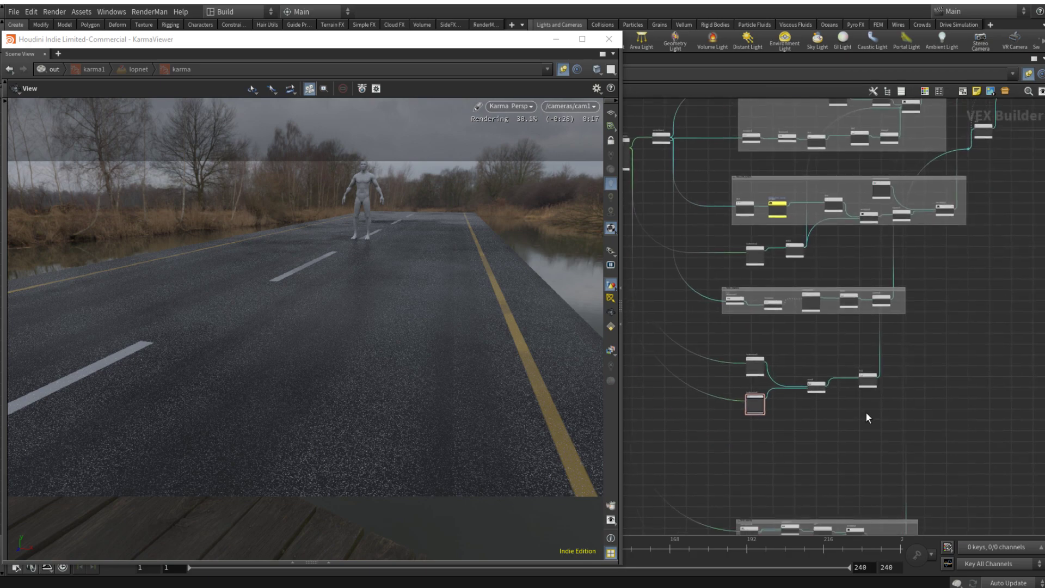
pyautogui.moveTo(716, 330); pyautogui.dragTo(905, 439)
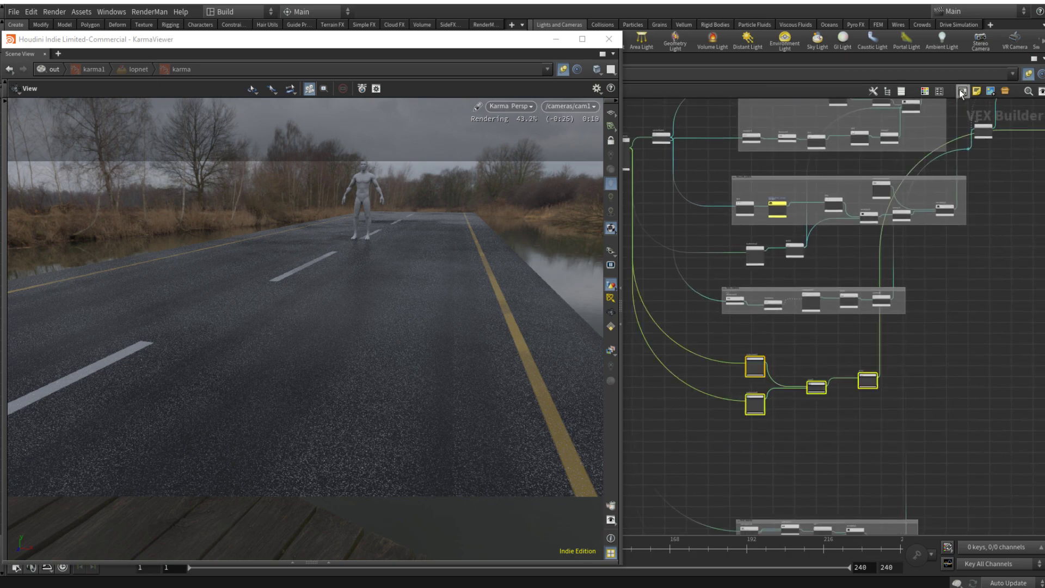
pyautogui.click(959, 89)
pyautogui.scroll(5, 783, 346)
pyautogui.doubleClick(726, 364)
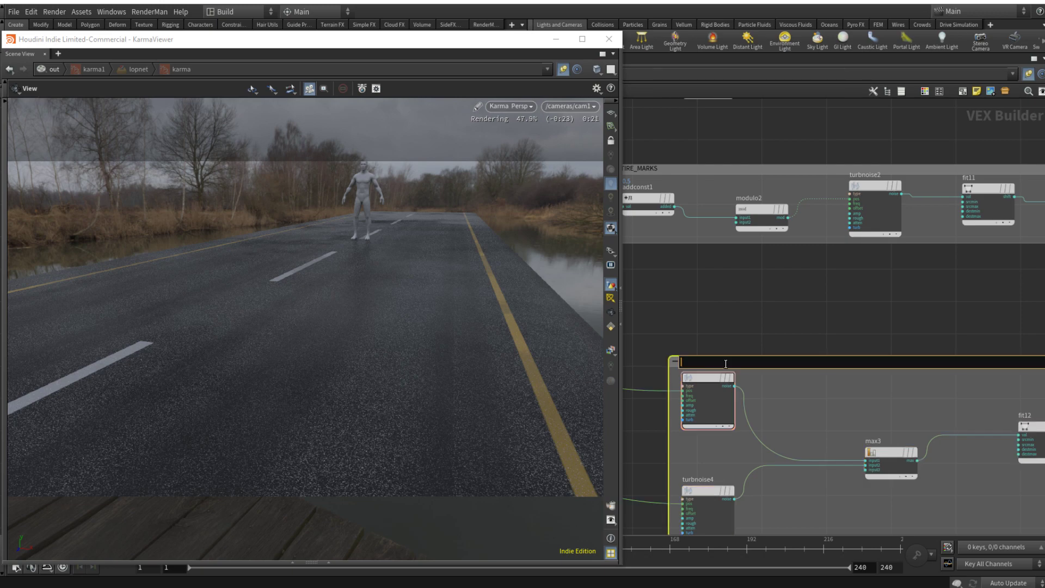
pyautogui.write('BASE_ROUGH')
pyautogui.press('Return')
pyautogui.scroll(-6, 742, 326)
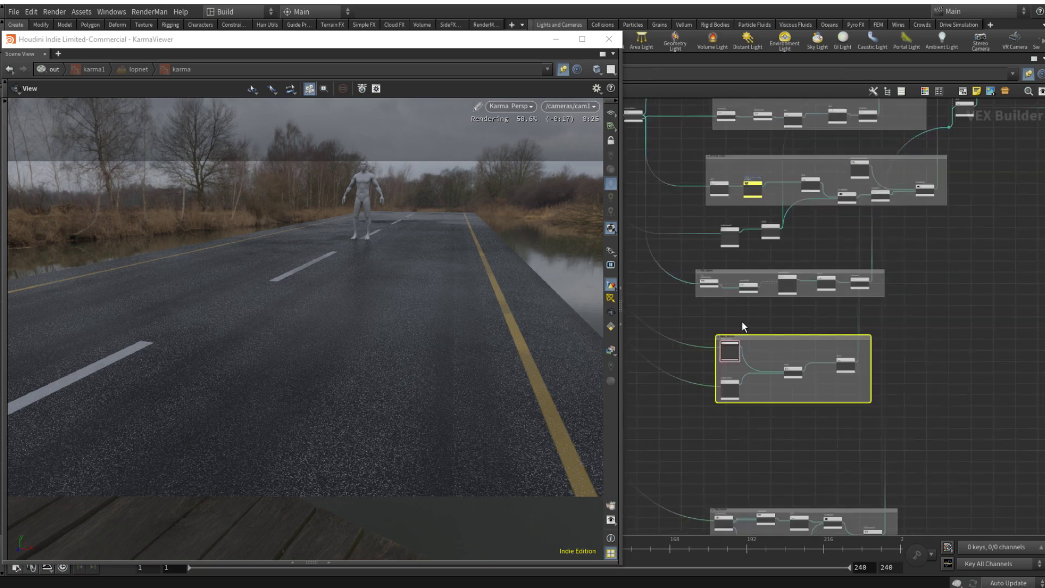
# Step: Duplicate the 0.1-frequency turbulent noise below the BASE_ROUGH box and set the copy's Offset to 1 on all three axes
pyautogui.keyDown('alt'); pyautogui.moveTo(717, 328); pyautogui.dragTo(713, 423); pyautogui.keyUp('alt')
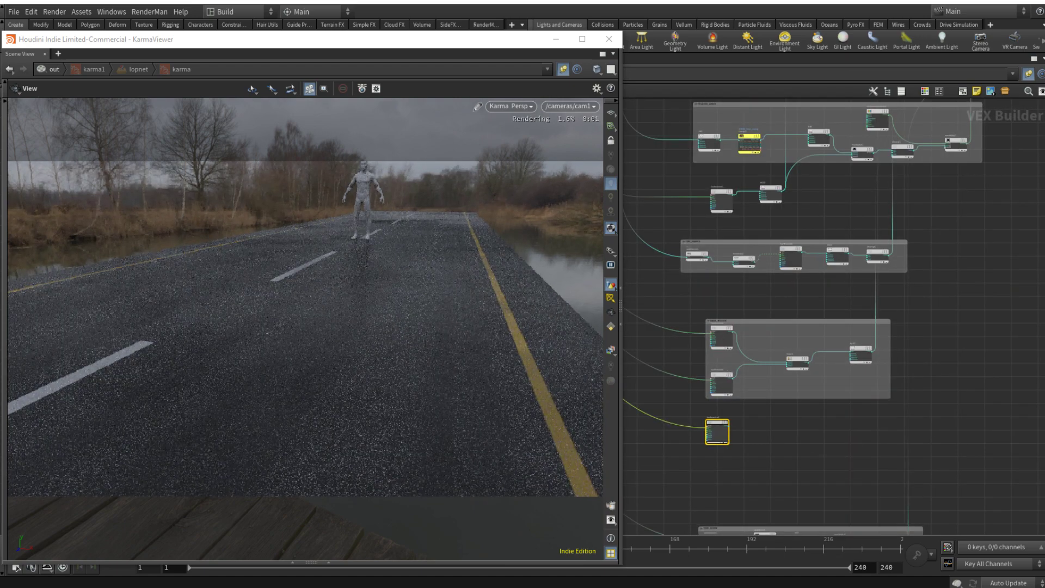
pyautogui.click(974, 396)
pyautogui.click(711, 428)
pyautogui.press('p')
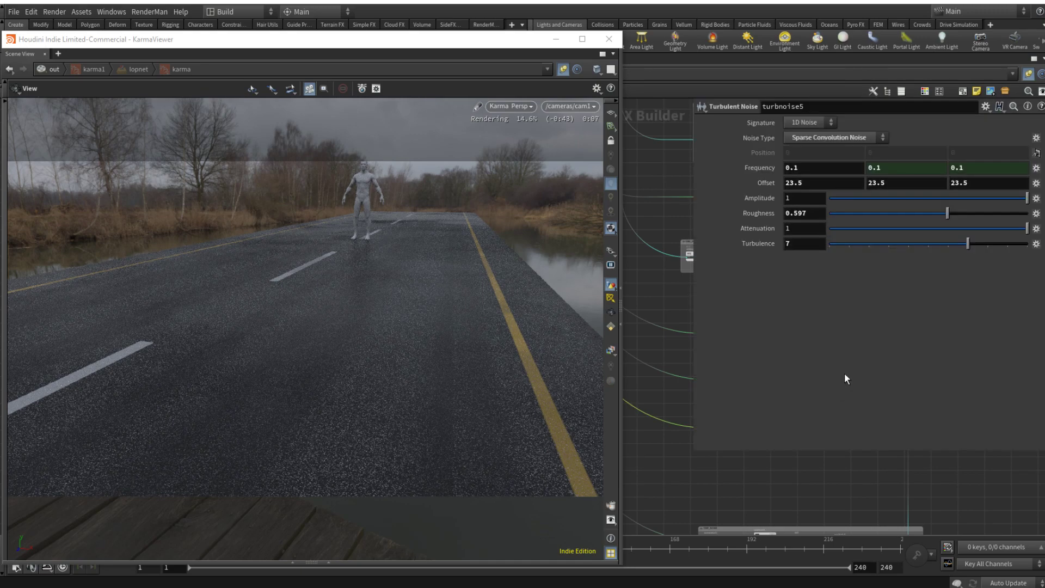
pyautogui.click(837, 182)
pyautogui.write('1')
pyautogui.press('Tab')
pyautogui.write('1')
pyautogui.press('Tab')
pyautogui.write('1')
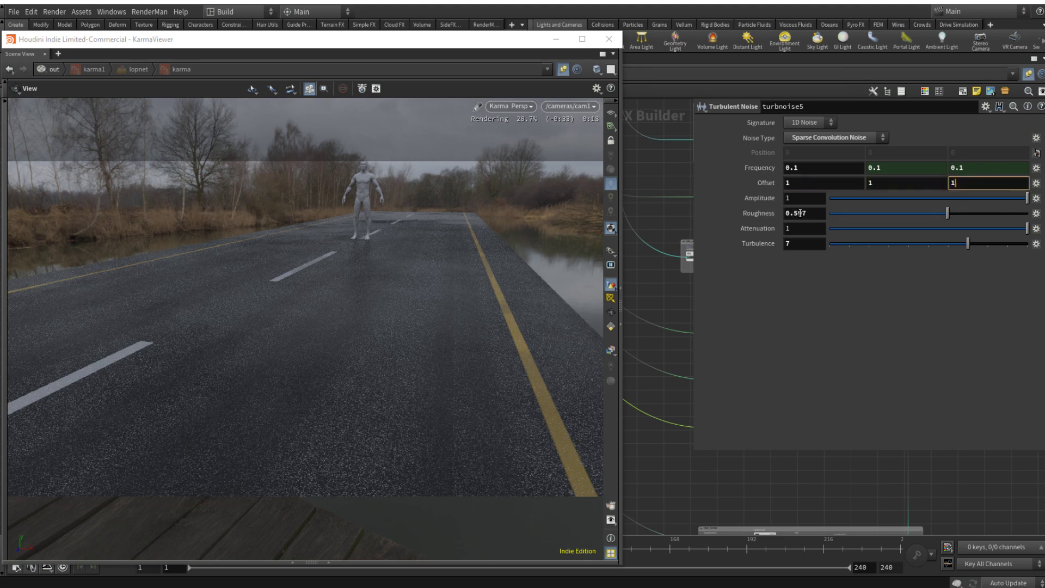
# Step: Set turbnoise5's Roughness to 0.08 and Turbulence to 9
pyautogui.moveTo(814, 214); pyautogui.dragTo(794, 220)
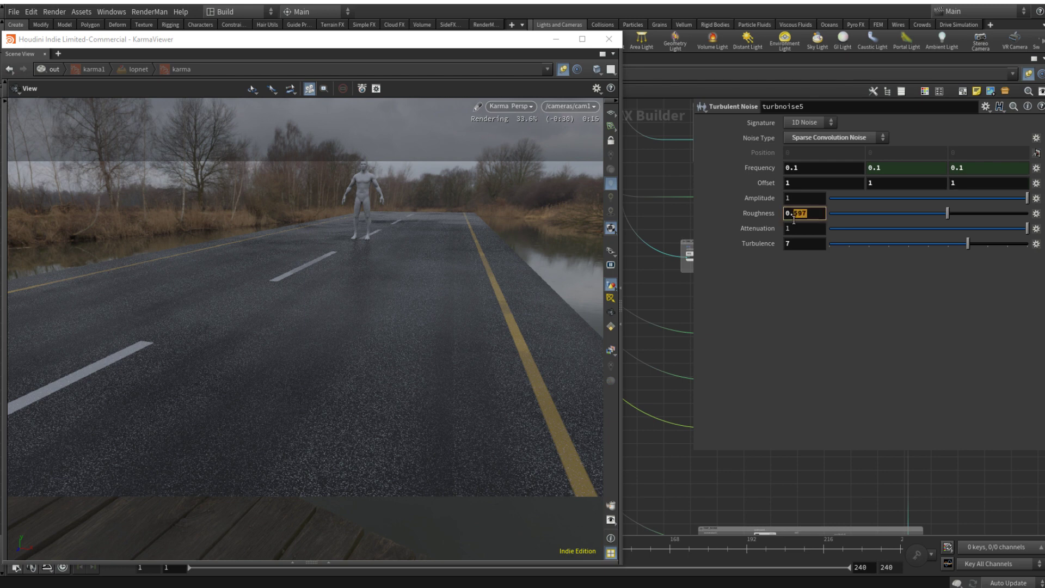
pyautogui.write('-0')
pyautogui.press('BackSpace')
pyautogui.press('BackSpace')
pyautogui.write('08')
pyautogui.press('Return')
pyautogui.moveTo(800, 246); pyautogui.dragTo(725, 240)
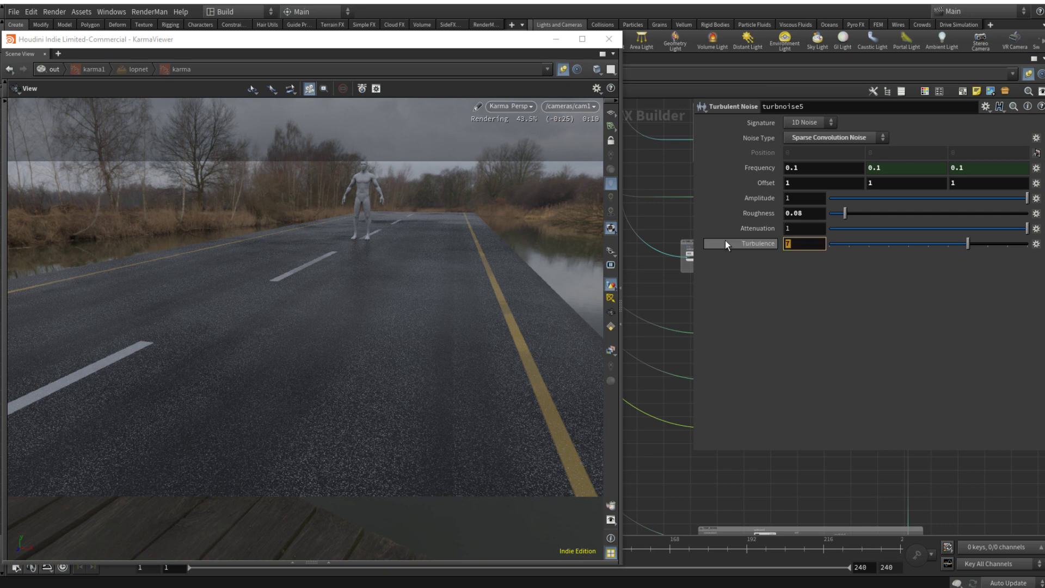
pyautogui.write('9')
pyautogui.press('Return')
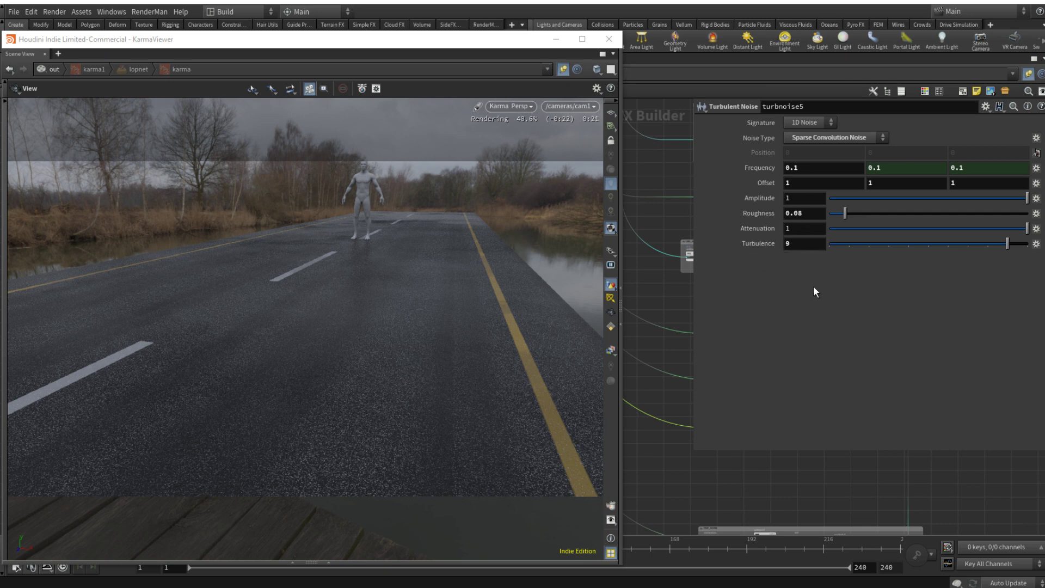
pyautogui.press('p')
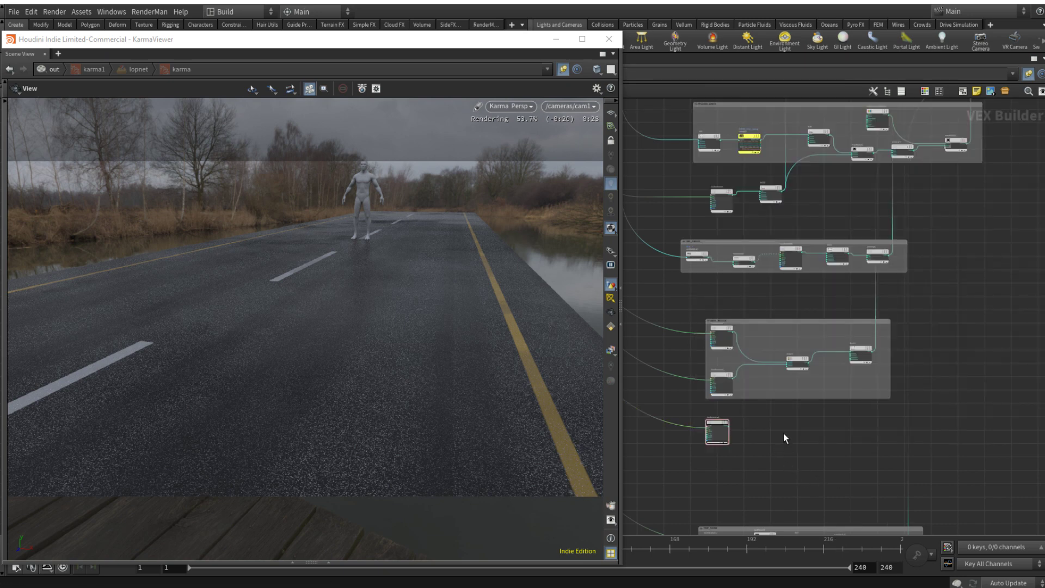
# Step: Duplicate turbnoise5 just below itself and set the copy's Frequency to 1.7 and Amplitude to 0.5
pyautogui.moveTo(782, 439); pyautogui.dragTo(819, 425, button='middle')
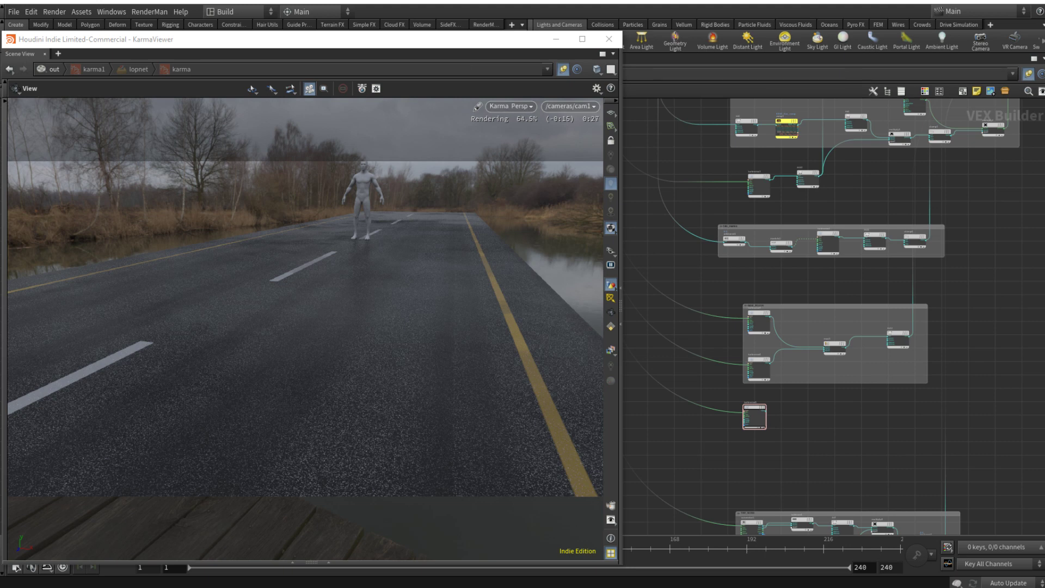
pyautogui.keyDown('alt'); pyautogui.moveTo(749, 407); pyautogui.dragTo(747, 449); pyautogui.keyUp('alt')
pyautogui.press('p')
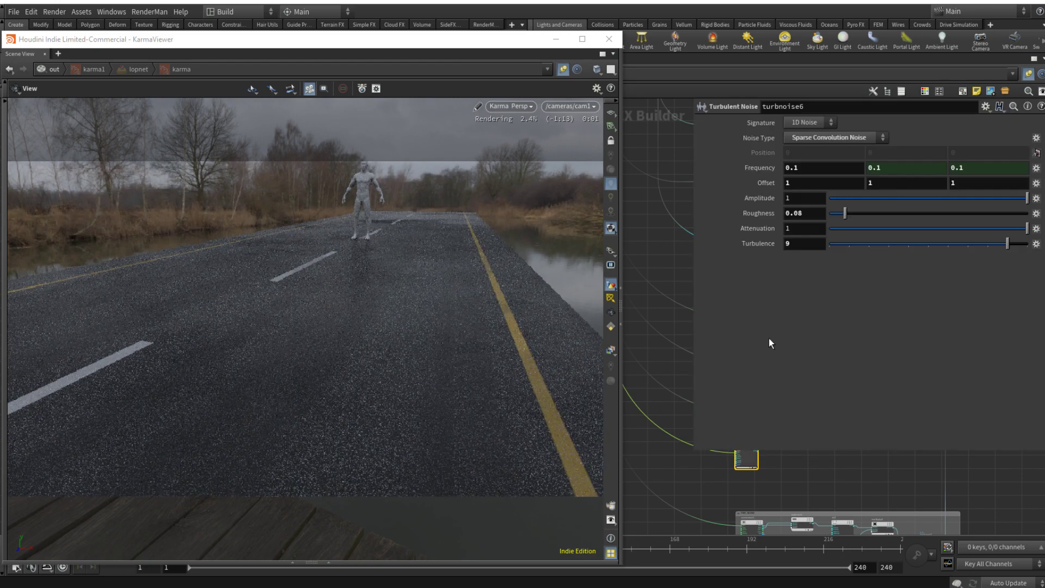
pyautogui.click(812, 174)
pyautogui.write('1.7')
pyautogui.press('Return')
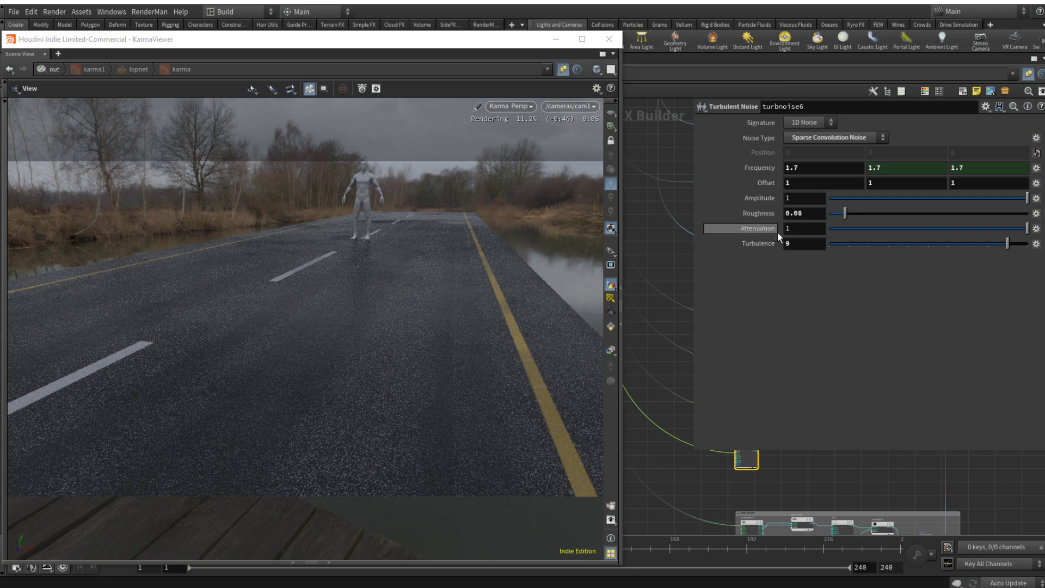
pyautogui.moveTo(802, 199); pyautogui.dragTo(724, 197)
pyautogui.write('0.5')
pyautogui.press('Return')
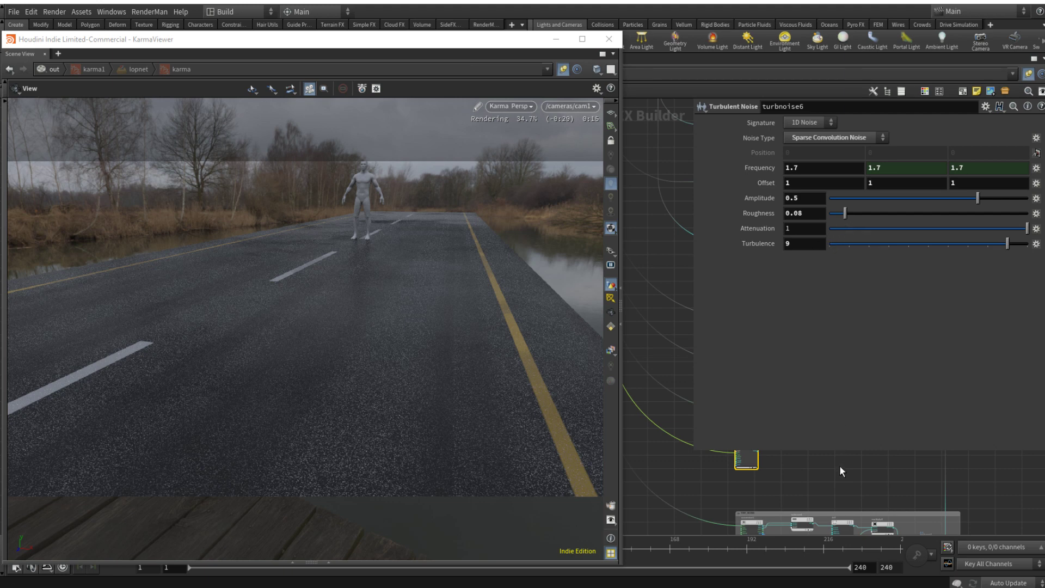
pyautogui.press('p')
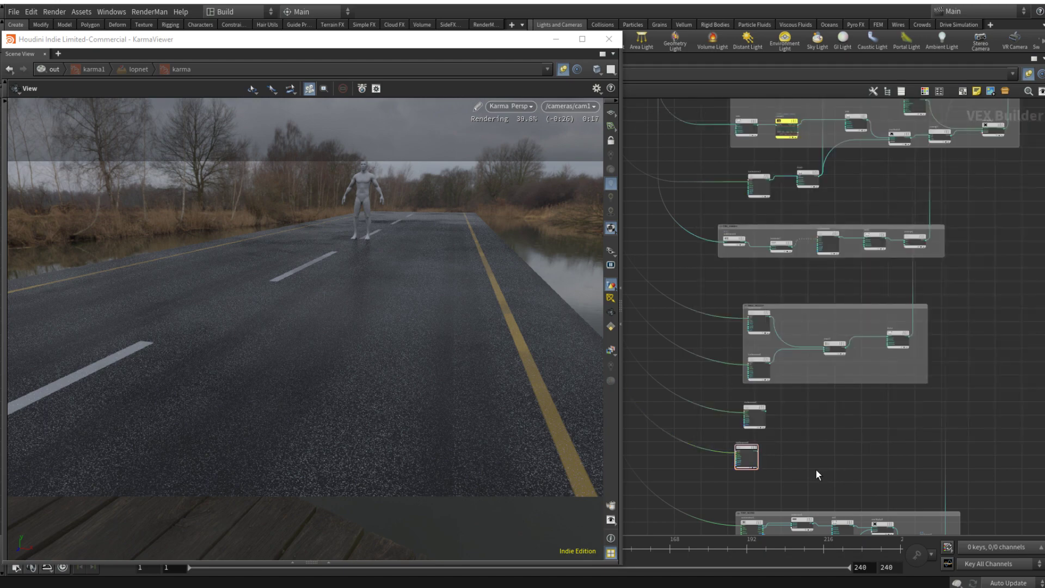
# Step: Paste another turbulent noise beside turbnoise6 and insert an Add node into the wire feeding its position input
pyautogui.moveTo(815, 469); pyautogui.dragTo(931, 382, button='middle')
pyautogui.hotkey('ctrl', 'v')
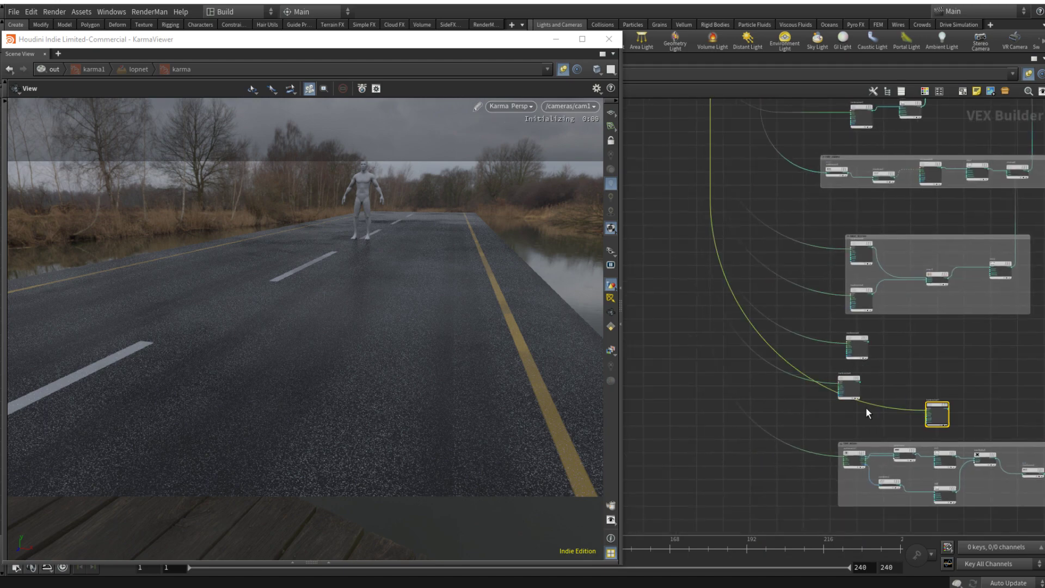
pyautogui.press('Tab')
pyautogui.write('add')
pyautogui.press('Return')
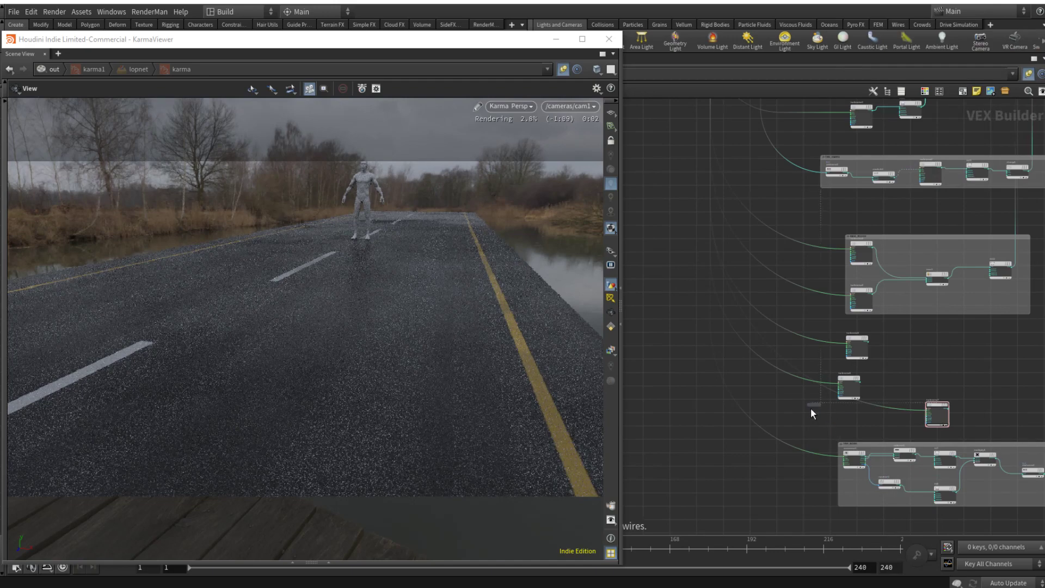
pyautogui.click(891, 409)
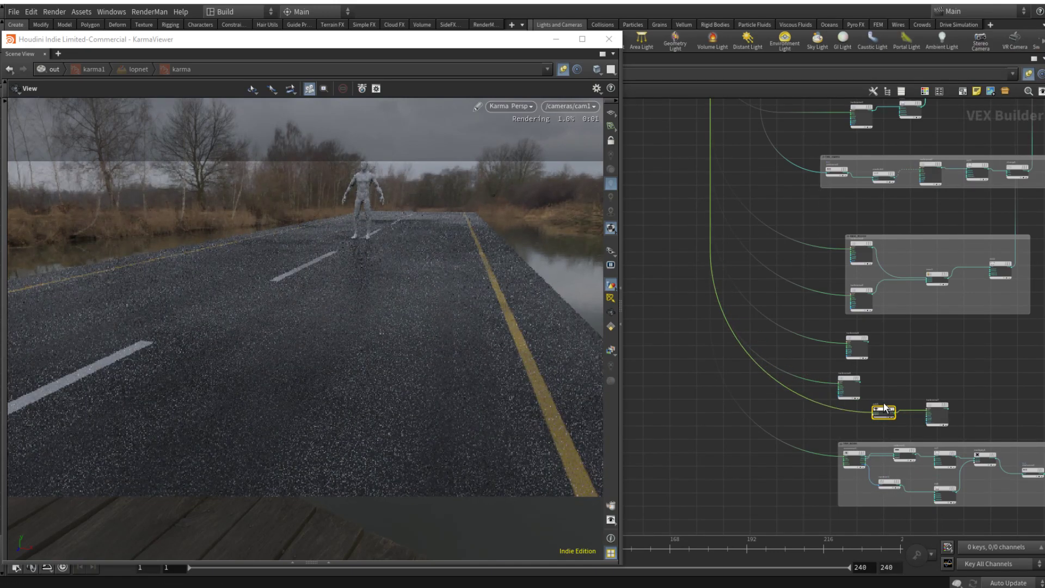
# Step: Connect turbnoise6's noise output to add1's second input and move turbnoise7 up slightly
pyautogui.scroll(5, 868, 396)
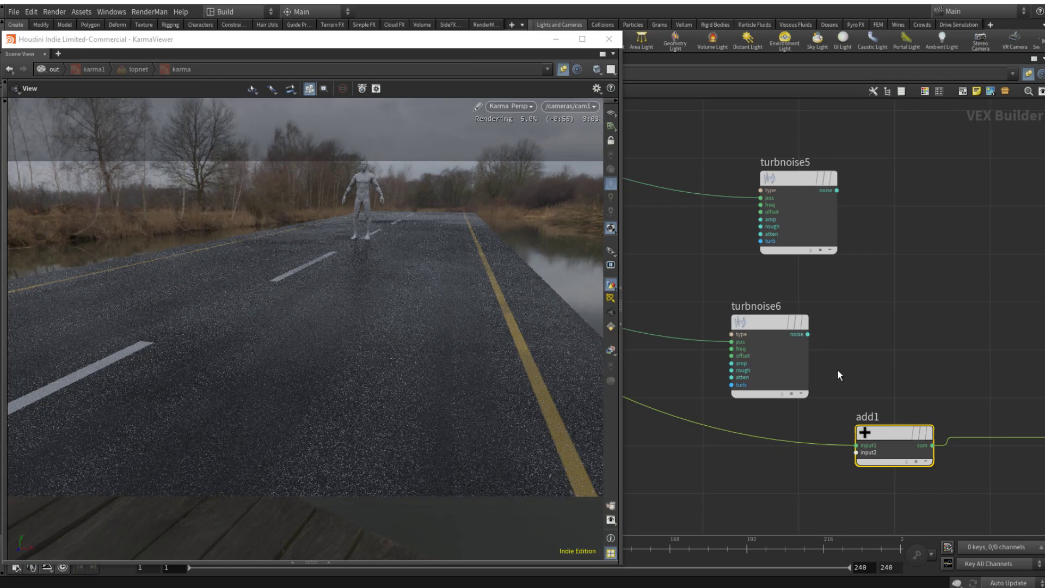
pyautogui.moveTo(914, 371); pyautogui.dragTo(857, 339, button='middle')
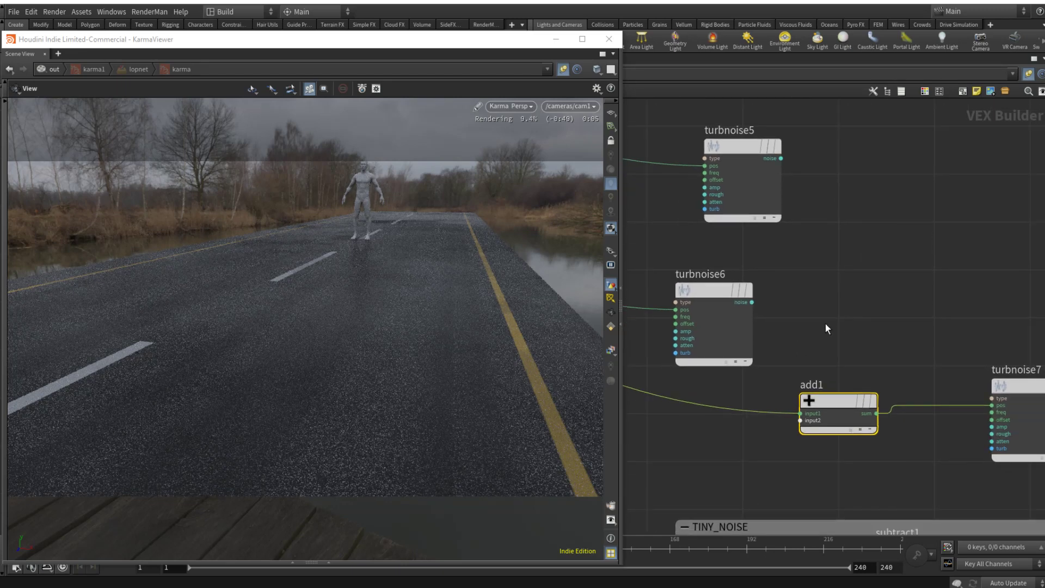
pyautogui.moveTo(752, 303); pyautogui.dragTo(800, 421)
pyautogui.moveTo(790, 429); pyautogui.dragTo(735, 418, button='middle')
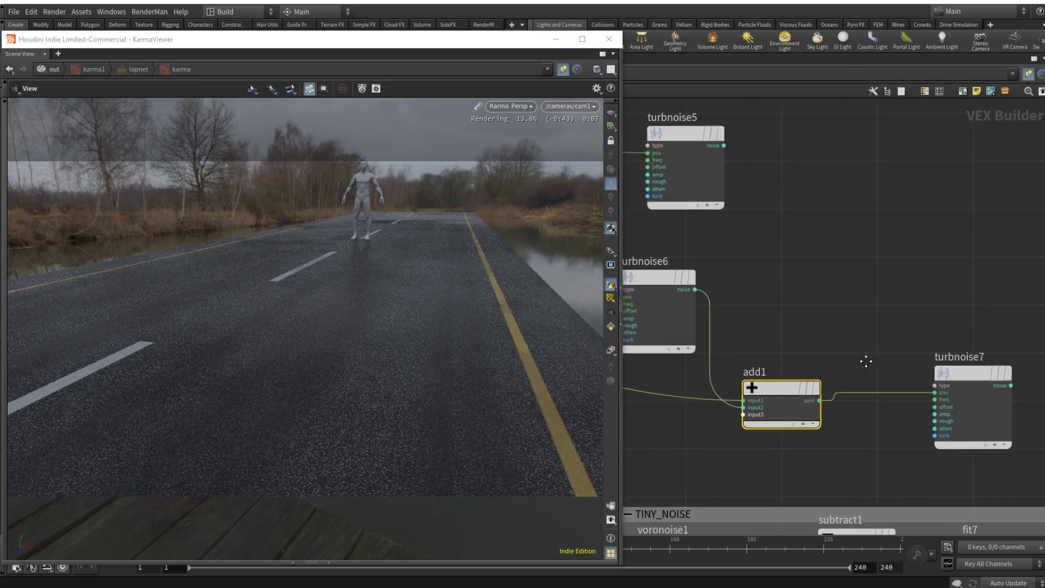
pyautogui.moveTo(967, 377); pyautogui.dragTo(940, 325)
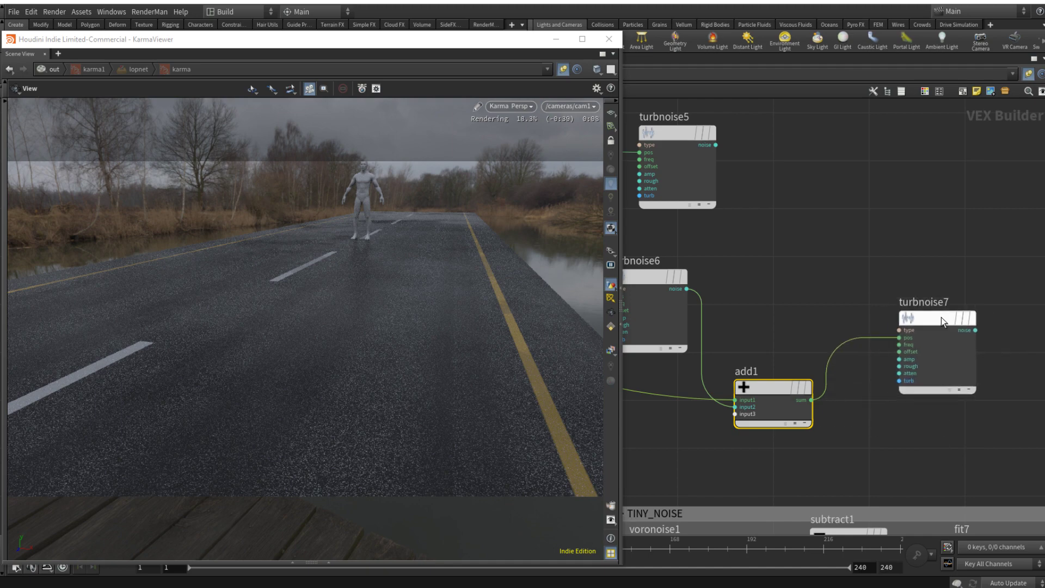
# Step: Add a Maximum node and feed it turbnoise5 as the first input and turbnoise7 as the second
pyautogui.moveTo(942, 318); pyautogui.dragTo(928, 360, button='middle')
pyautogui.click(945, 223)
pyautogui.press('Tab')
pyautogui.write('mix')
pyautogui.press('Return')
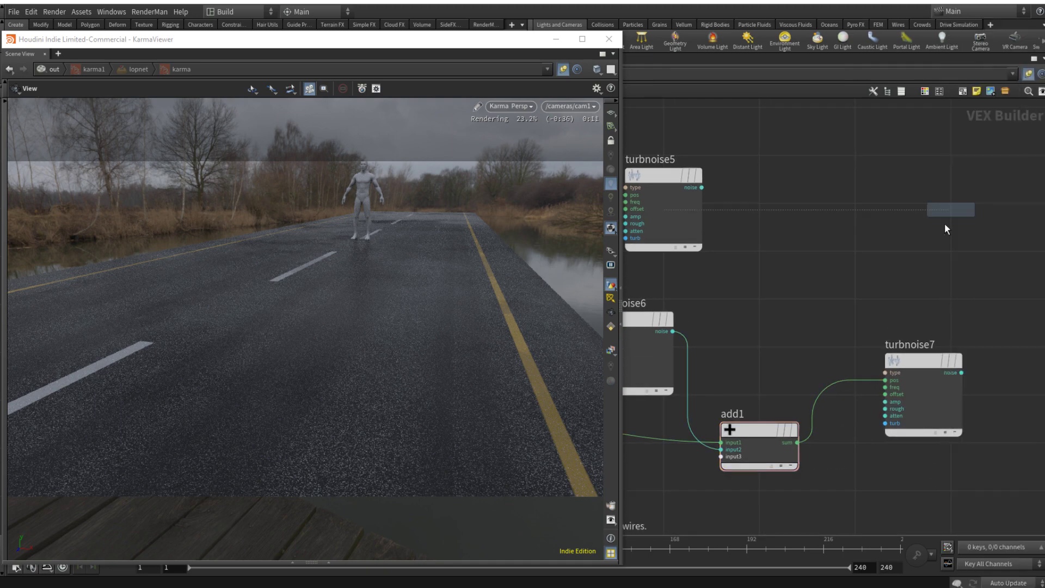
pyautogui.click(955, 213)
pyautogui.moveTo(699, 187); pyautogui.dragTo(913, 215)
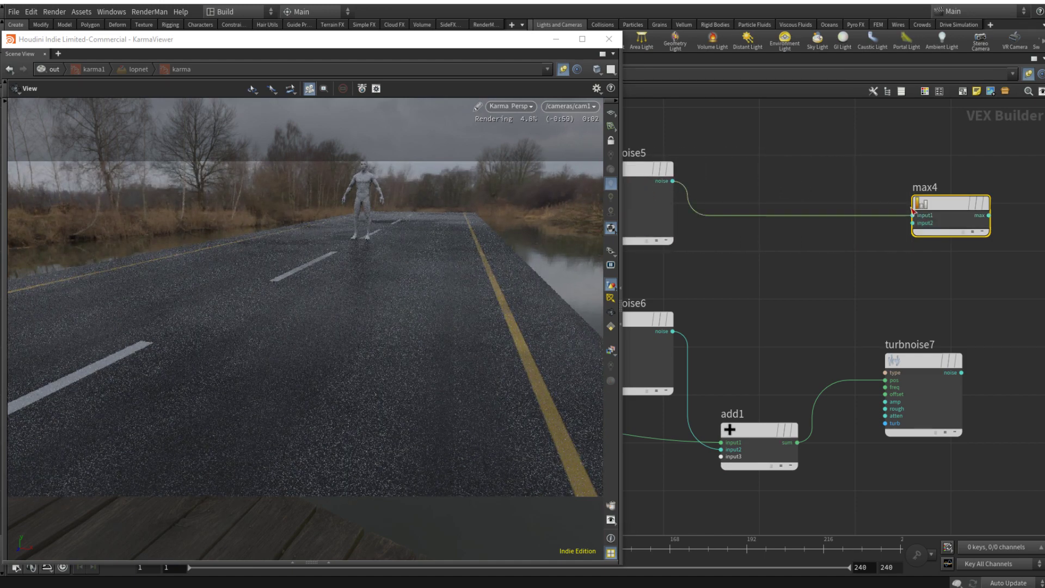
pyautogui.moveTo(961, 373); pyautogui.dragTo(912, 224)
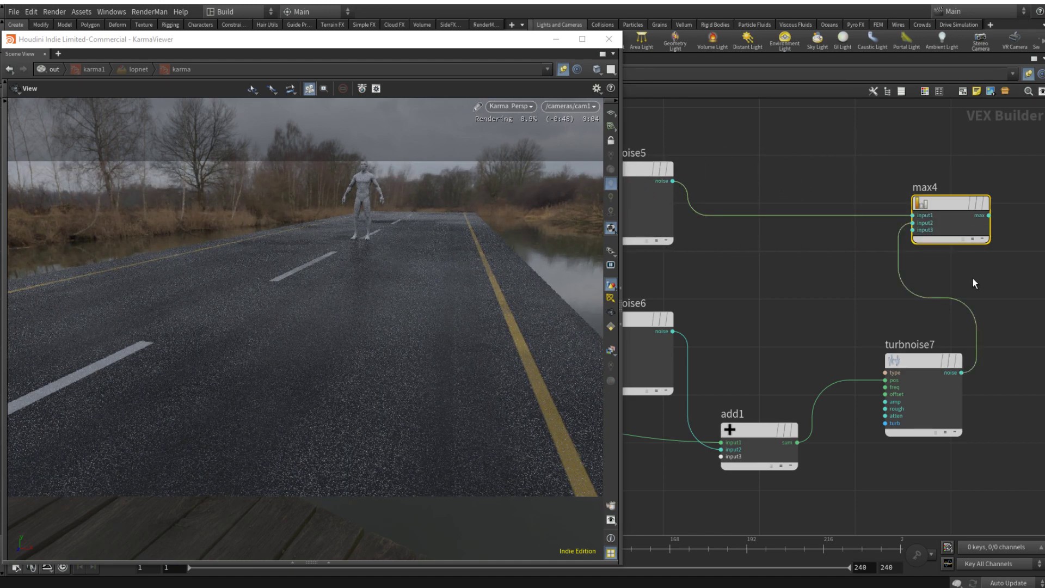
# Step: Add a Fit Range node after max4 and connect max4's output to its val input
pyautogui.moveTo(1007, 272); pyautogui.dragTo(862, 303, button='middle')
pyautogui.press('Tab')
pyautogui.write('fit')
pyautogui.press('Return')
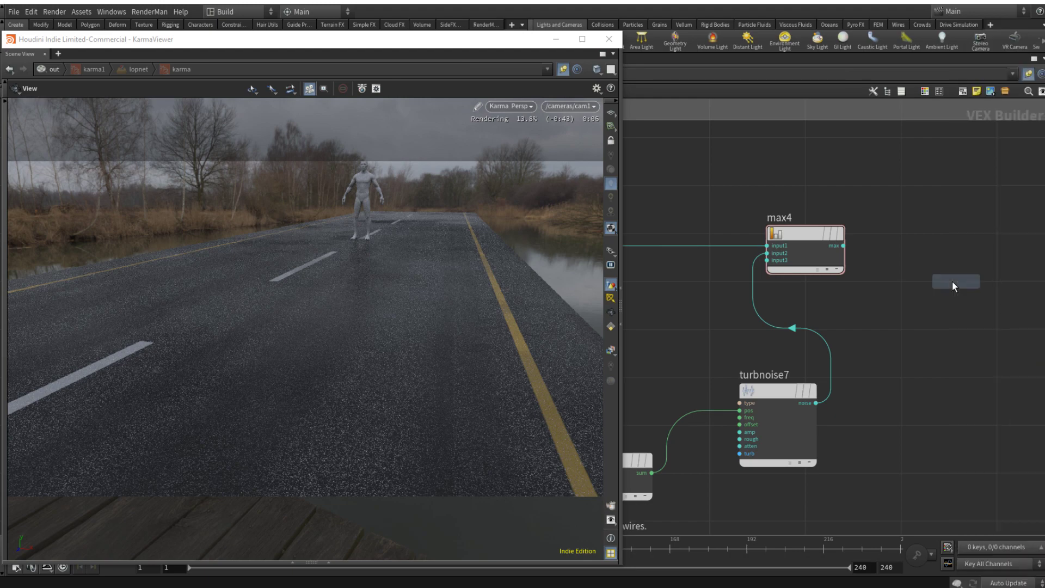
pyautogui.click(962, 246)
pyautogui.moveTo(843, 246); pyautogui.dragTo(924, 245)
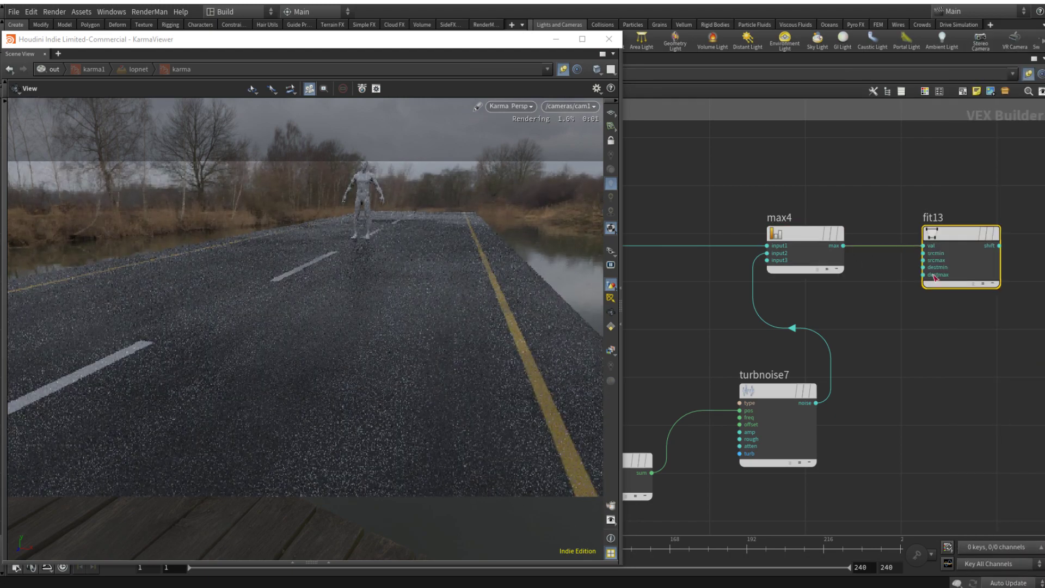
# Step: Connect fit13's output to the principled shader's base color in place of COL_OUT, and cut the ROUGH_OUT wire to the shader
pyautogui.moveTo(978, 363); pyautogui.dragTo(859, 390, button='middle')
pyautogui.click(872, 384)
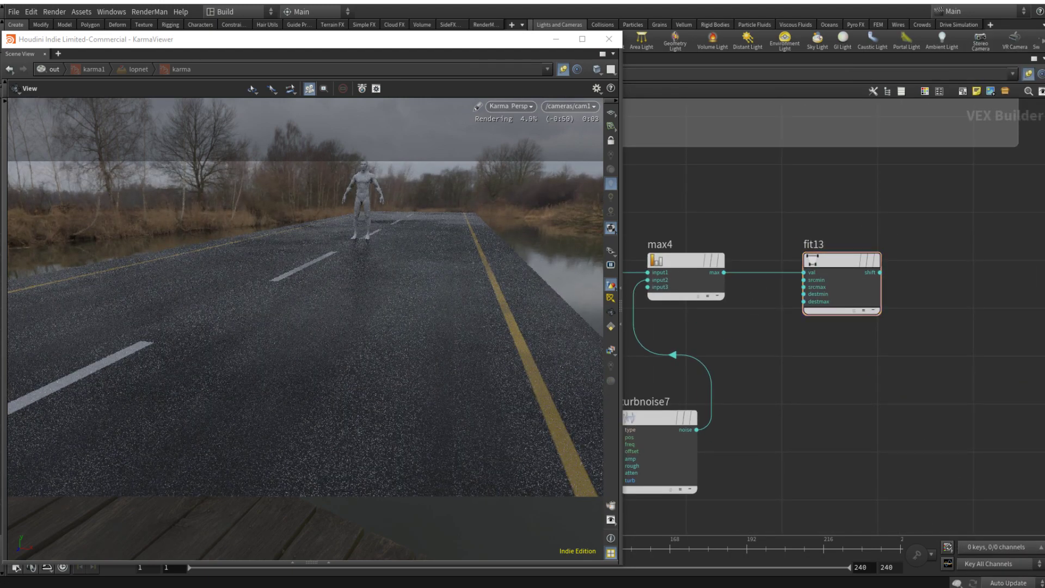
pyautogui.click(880, 273)
pyautogui.scroll(-8, 903, 266)
pyautogui.moveTo(977, 254); pyautogui.dragTo(875, 350, button='middle')
pyautogui.scroll(8, 874, 326)
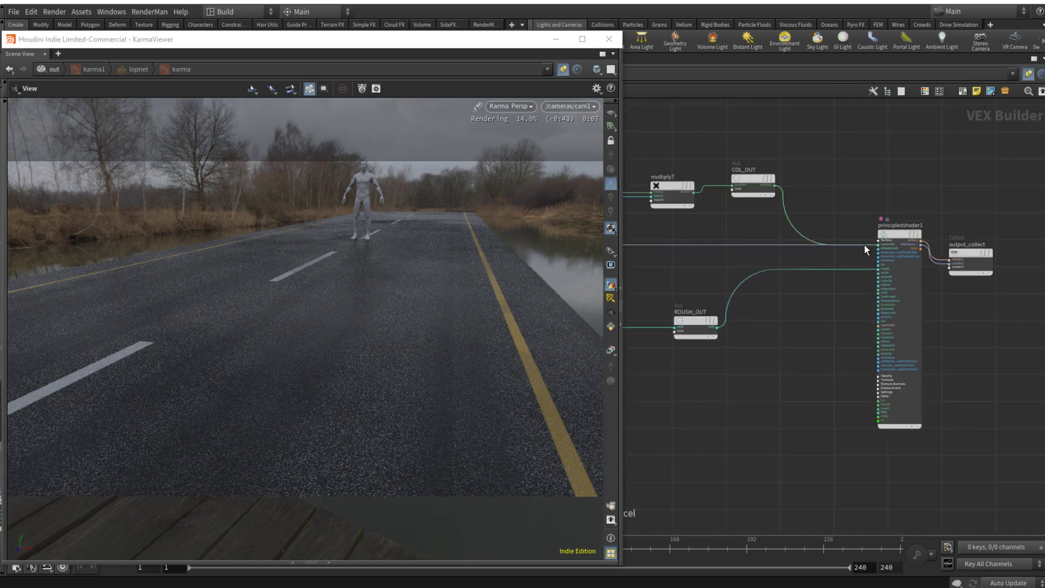
pyautogui.click(865, 245)
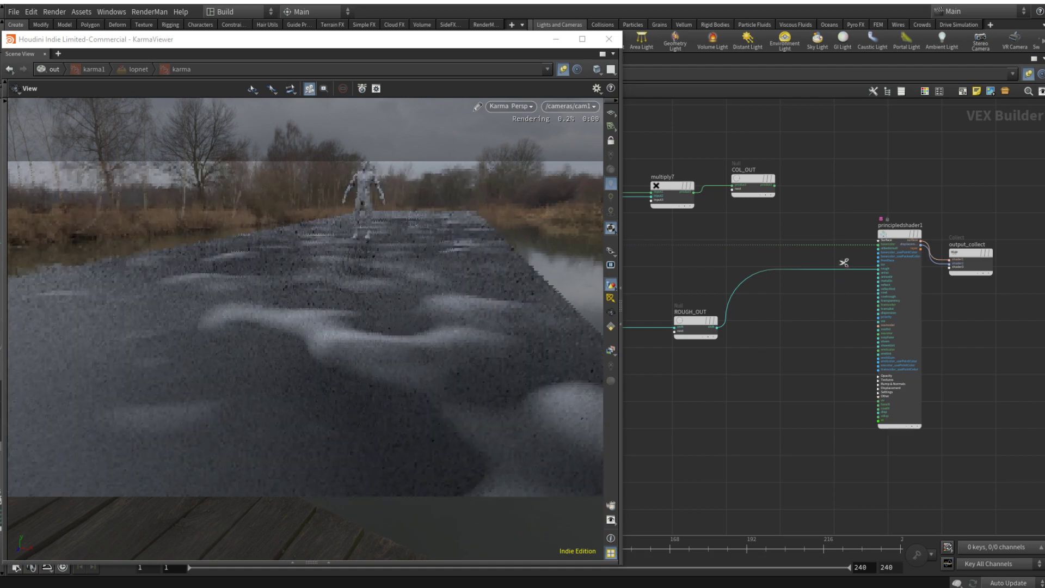
pyautogui.moveTo(839, 262); pyautogui.dragTo(838, 297)
# Step: Set fit13's Source Max to about 0.182 to brighten the puddle noise mask
pyautogui.scroll(-8, 780, 425)
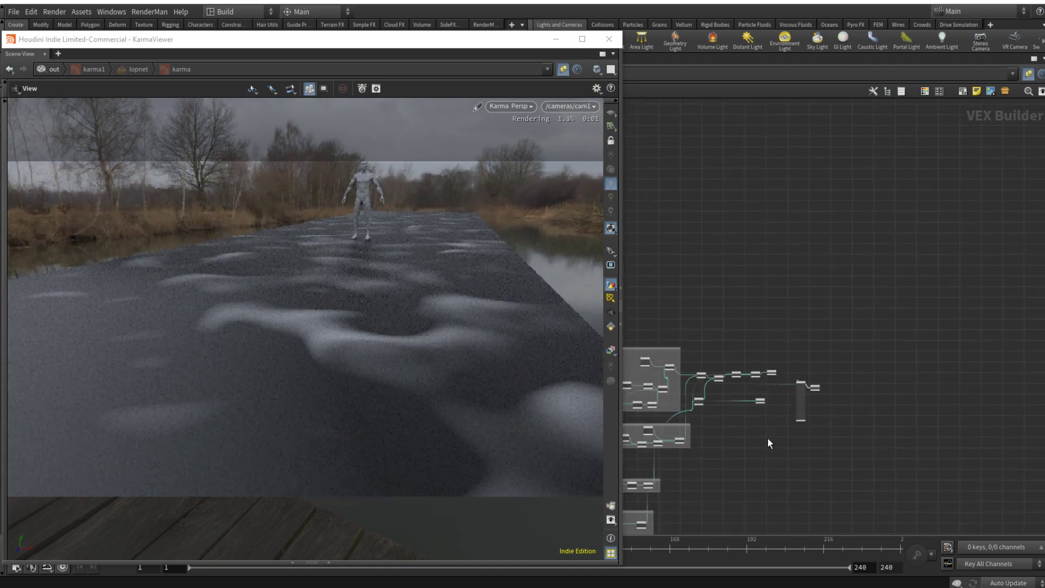
pyautogui.moveTo(735, 476); pyautogui.dragTo(936, 326, button='middle')
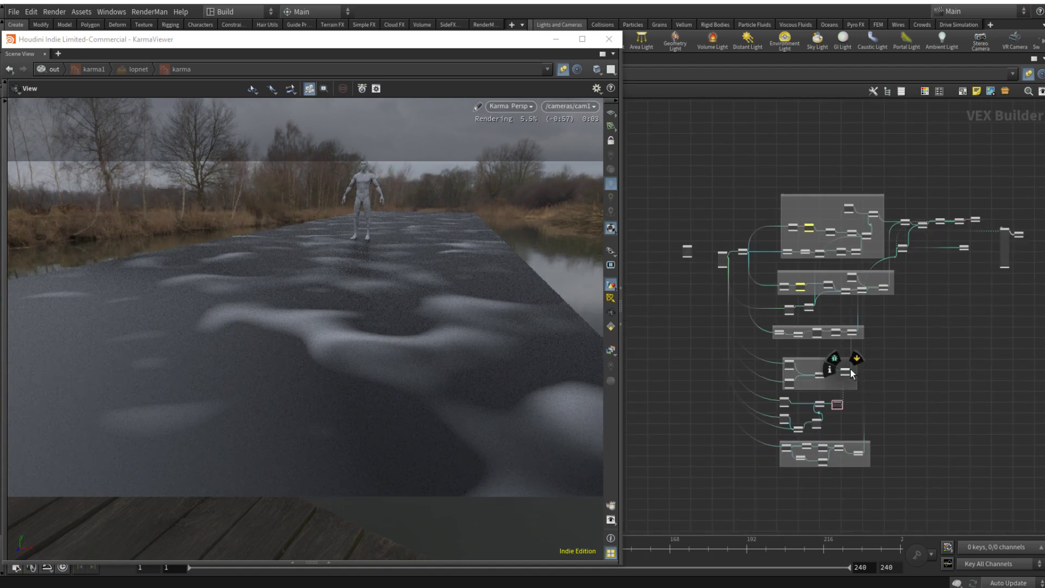
pyautogui.scroll(6, 828, 418)
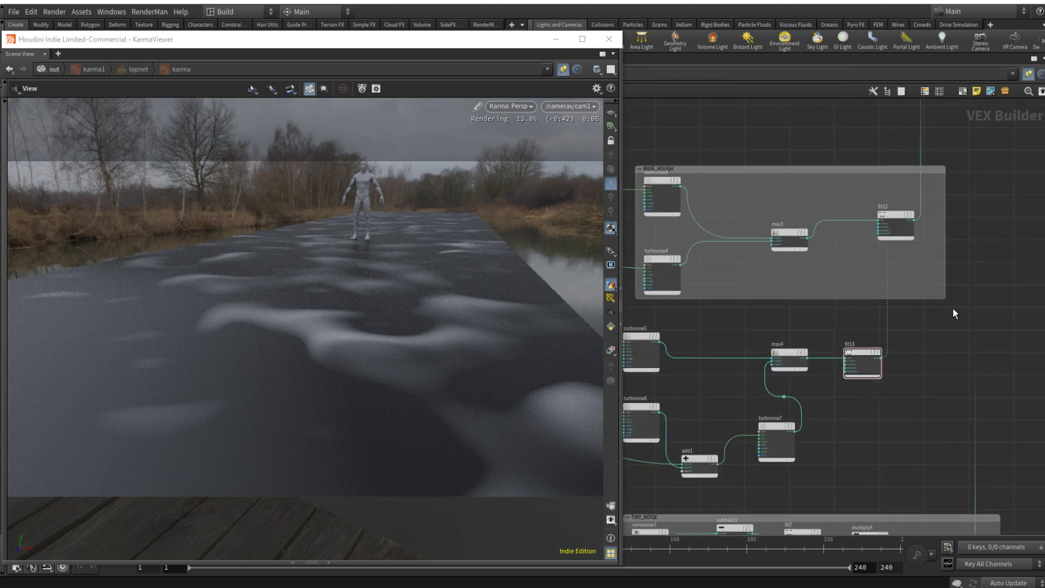
pyautogui.click(857, 351)
pyautogui.press('p')
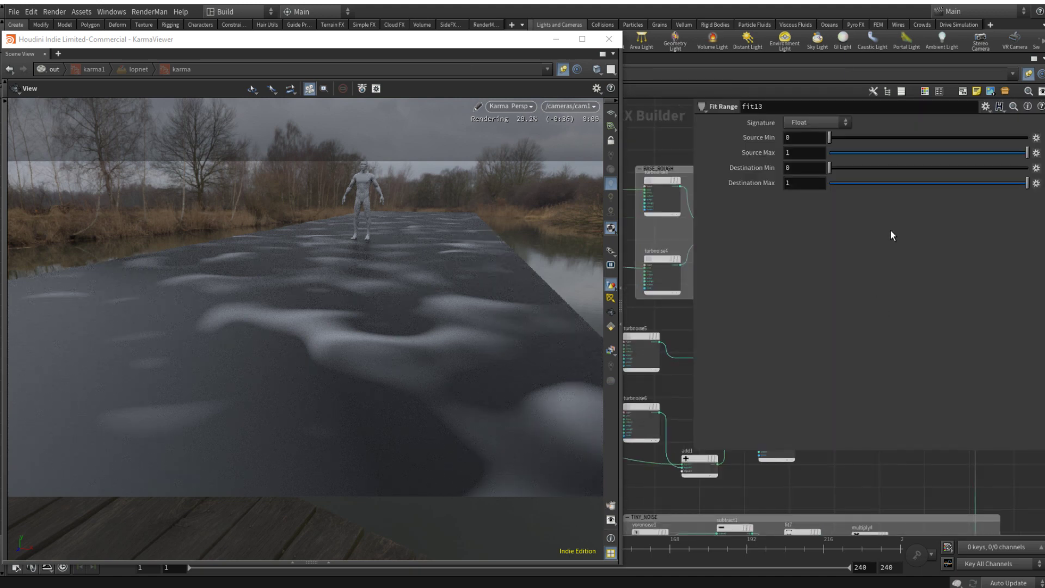
pyautogui.moveTo(875, 153); pyautogui.dragTo(866, 153)
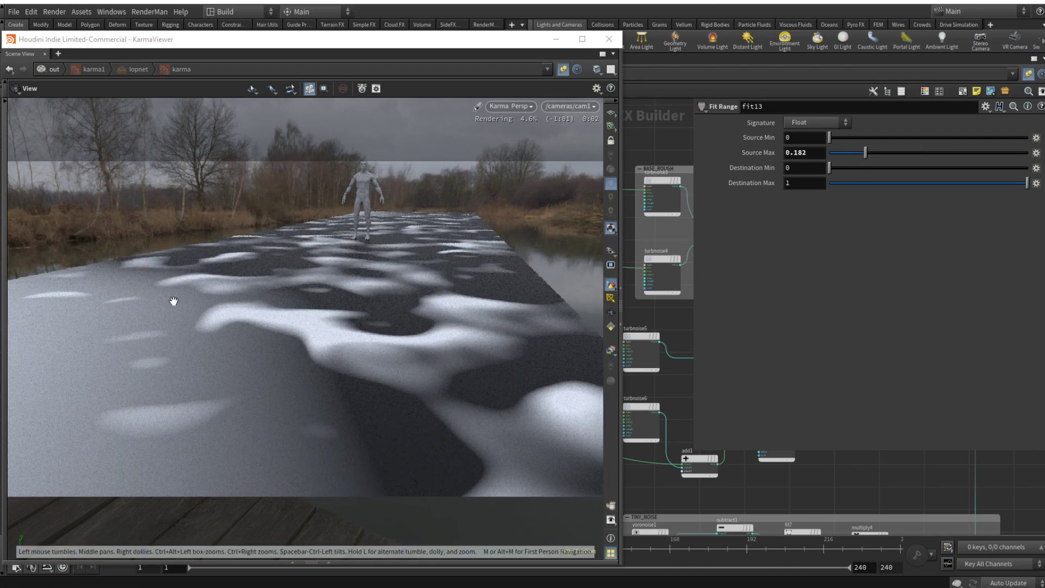
# Step: Set turbnoise7's offset to 2.3 and turbnoise6's offset to 5 on all three axes
pyautogui.scroll(-5, 819, 485)
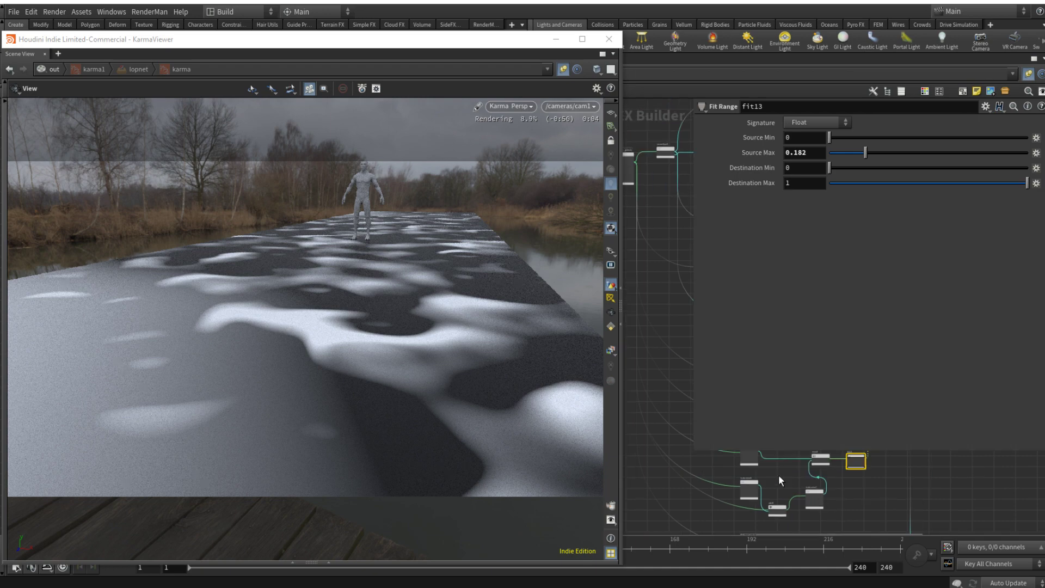
pyautogui.click(816, 496)
pyautogui.moveTo(762, 183); pyautogui.dragTo(833, 184, button='middle')
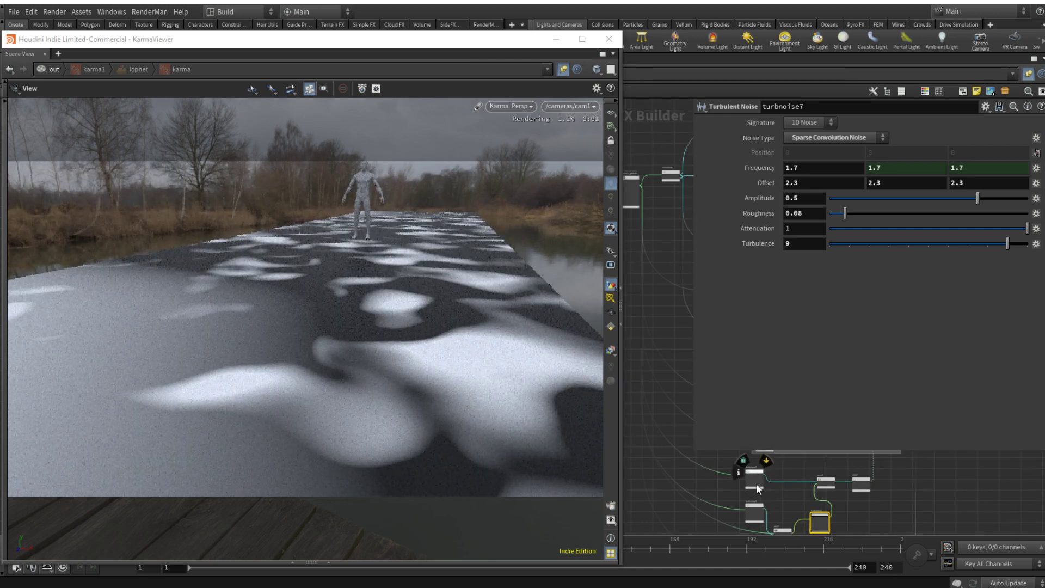
pyautogui.click(755, 511)
pyautogui.moveTo(764, 183); pyautogui.dragTo(973, 187, button='middle')
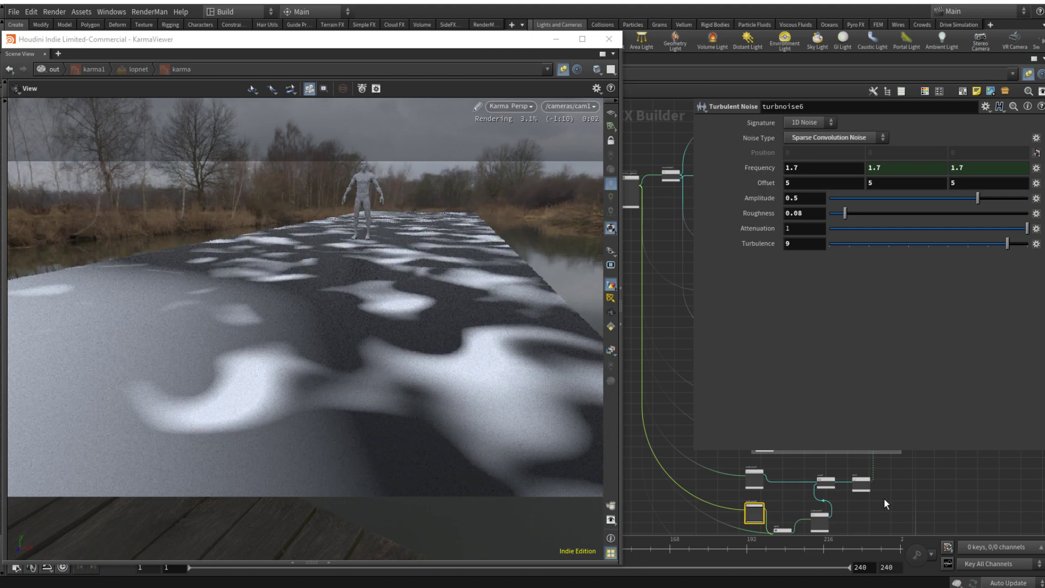
# Step: Raise fit13's Source Min to about 0.056 to isolate the white patches
pyautogui.moveTo(884, 499); pyautogui.dragTo(884, 492, button='middle')
pyautogui.click(854, 463)
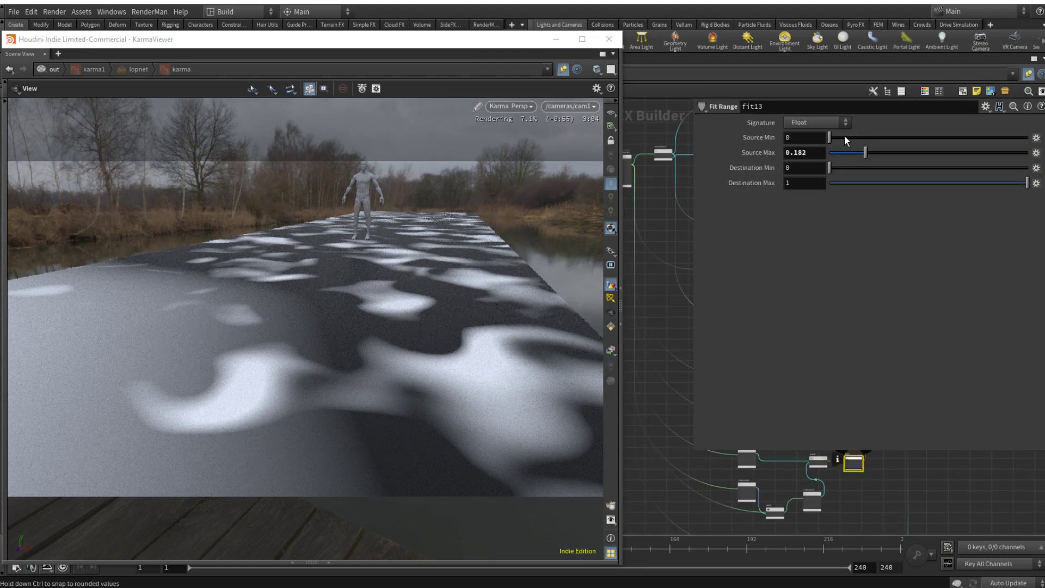
pyautogui.moveTo(844, 135); pyautogui.dragTo(841, 136)
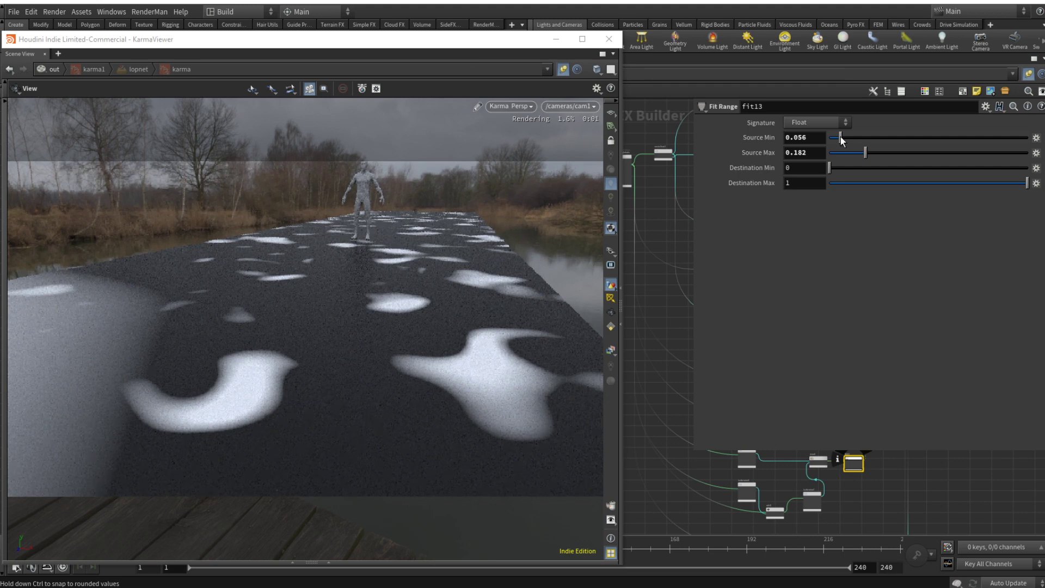
# Step: Try turbnoise6's amplitude at 0.118 and 0.824, and leave it at 0.041
pyautogui.scroll(4, 769, 503)
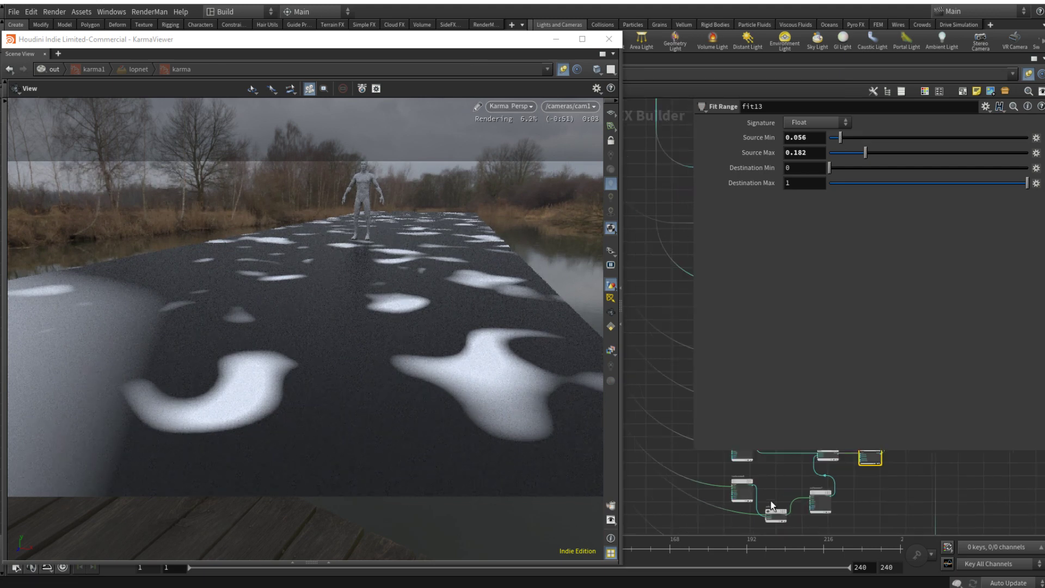
pyautogui.click(729, 473)
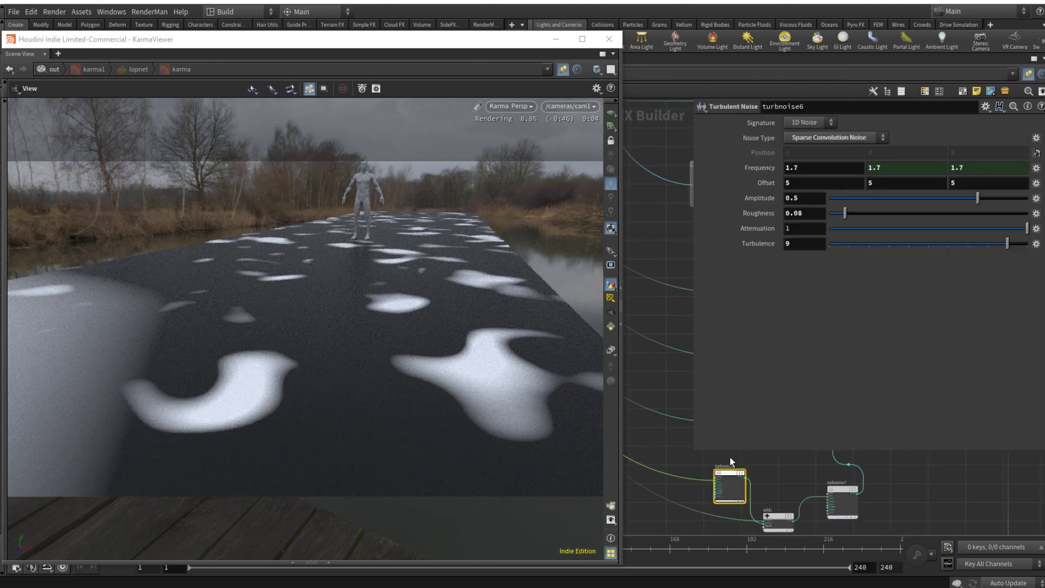
pyautogui.click(940, 197)
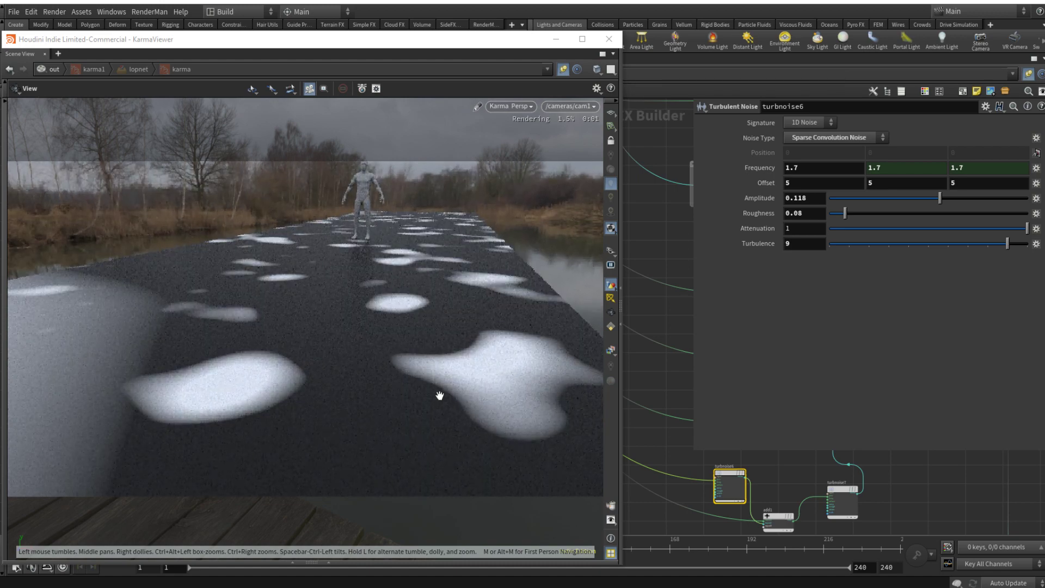
pyautogui.click(1011, 199)
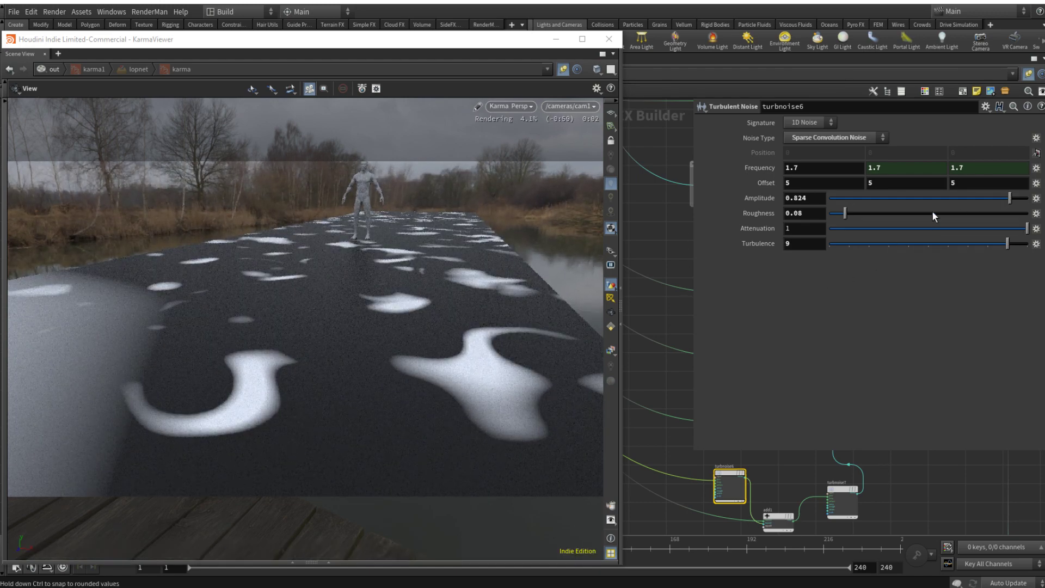
pyautogui.click(933, 197)
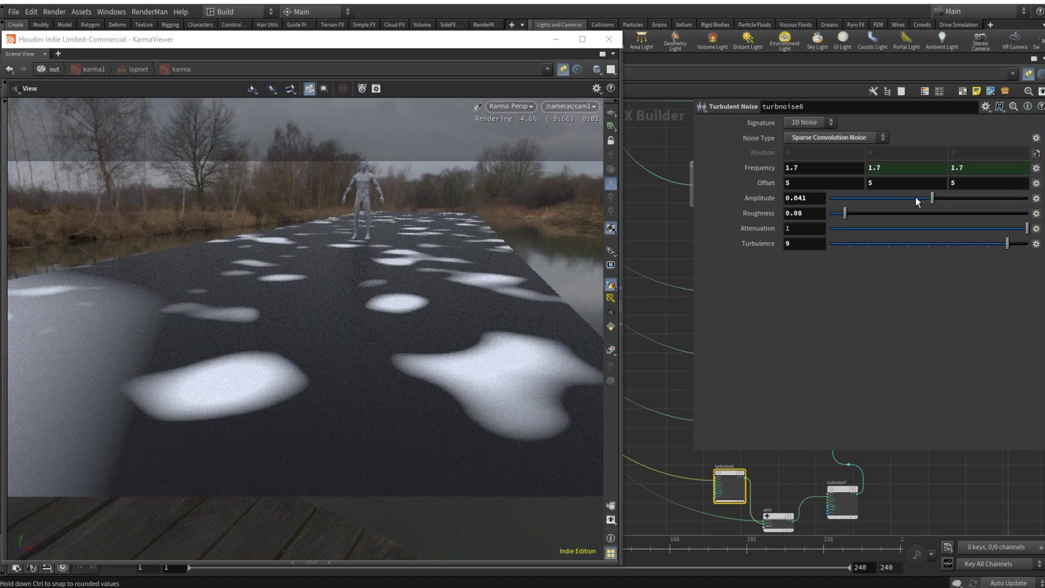
# Step: Add a Minimum node to the network beside the BASE_ROUGH group
pyautogui.moveTo(913, 448); pyautogui.dragTo(812, 489, button='middle')
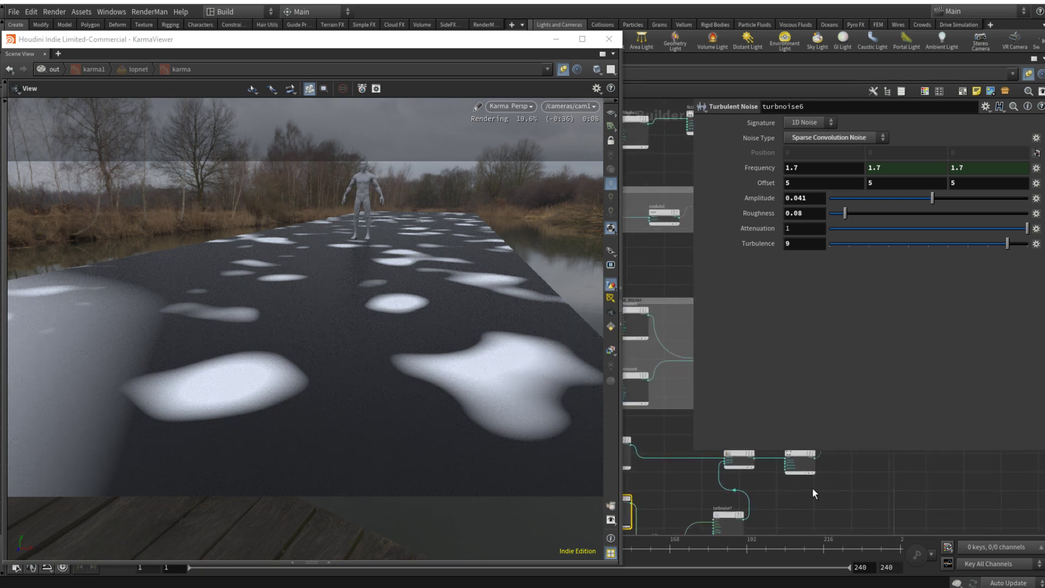
pyautogui.moveTo(874, 475); pyautogui.dragTo(870, 498, button='middle')
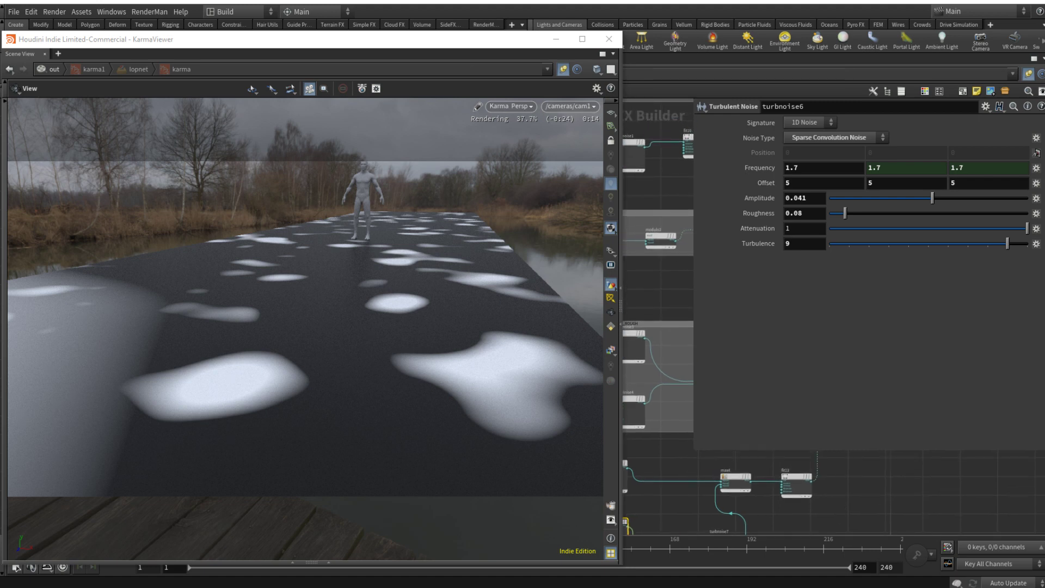
pyautogui.press('p')
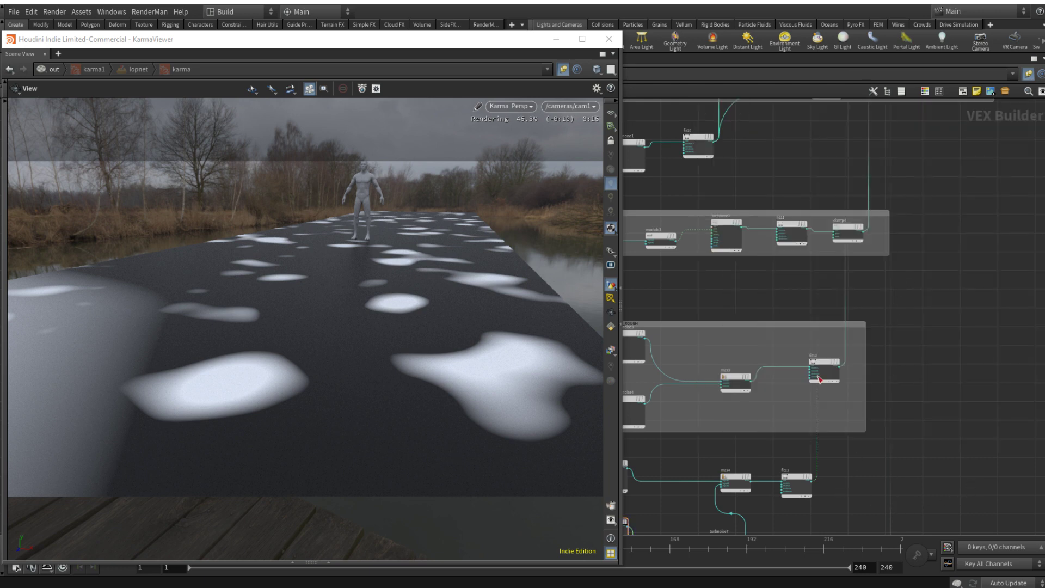
pyautogui.scroll(-3, 810, 418)
pyautogui.scroll(3, 815, 418)
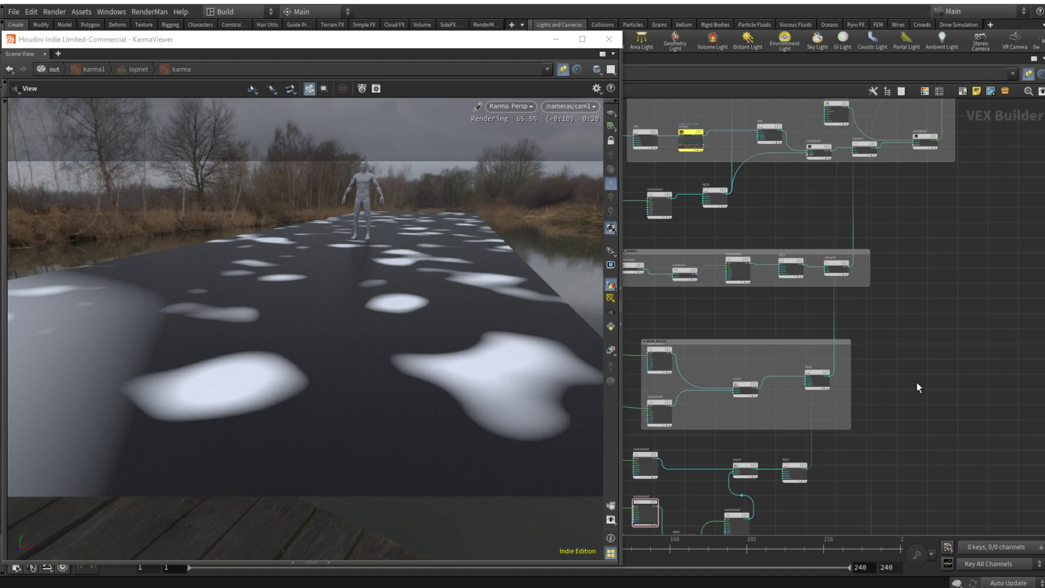
pyautogui.press('Tab')
pyautogui.write('max')
pyautogui.press('Return')
pyautogui.click(929, 351)
# Step: Feed the Minimum node with fit12 as the first input and fit13 as the second
pyautogui.scroll(3, 833, 364)
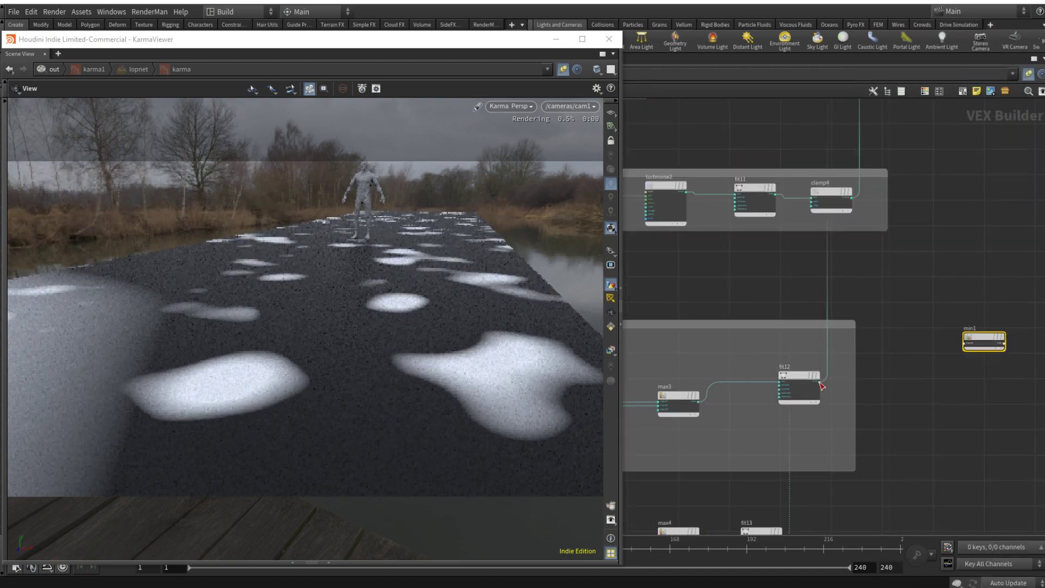
pyautogui.moveTo(960, 428); pyautogui.dragTo(955, 342, button='middle')
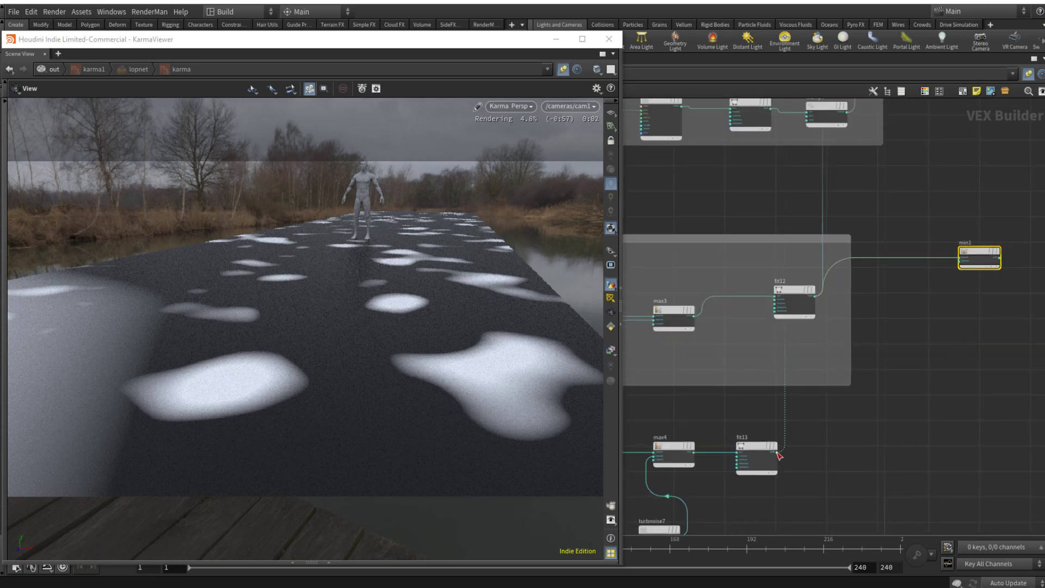
pyautogui.moveTo(780, 455); pyautogui.dragTo(980, 264)
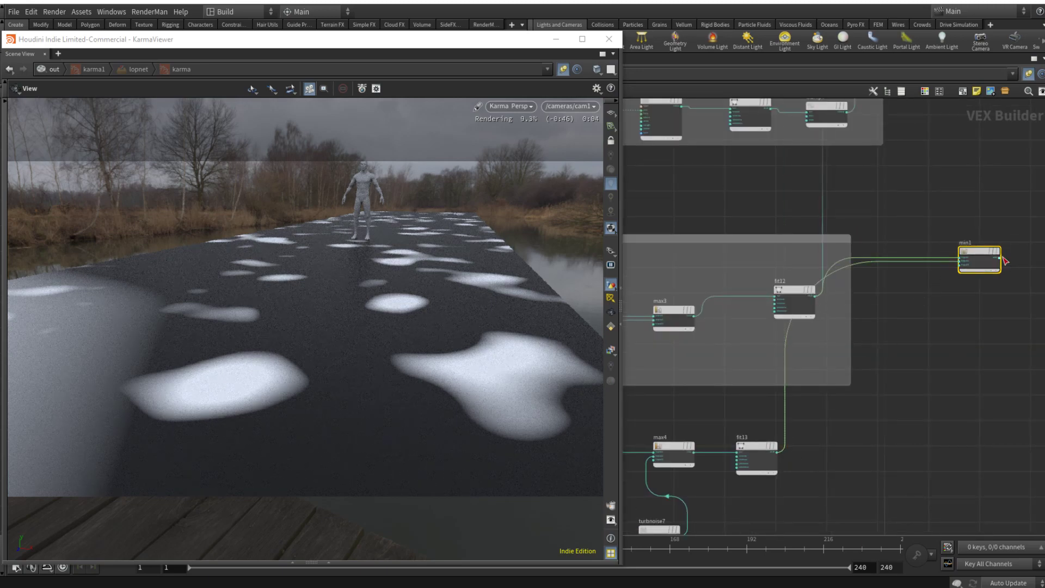
# Step: Connect the Minimum node's output to the ROUGH_OUT null's input
pyautogui.click(1001, 258)
pyautogui.scroll(-3, 1002, 257)
pyautogui.moveTo(1032, 198); pyautogui.dragTo(857, 444, button='middle')
pyautogui.scroll(3, 962, 249)
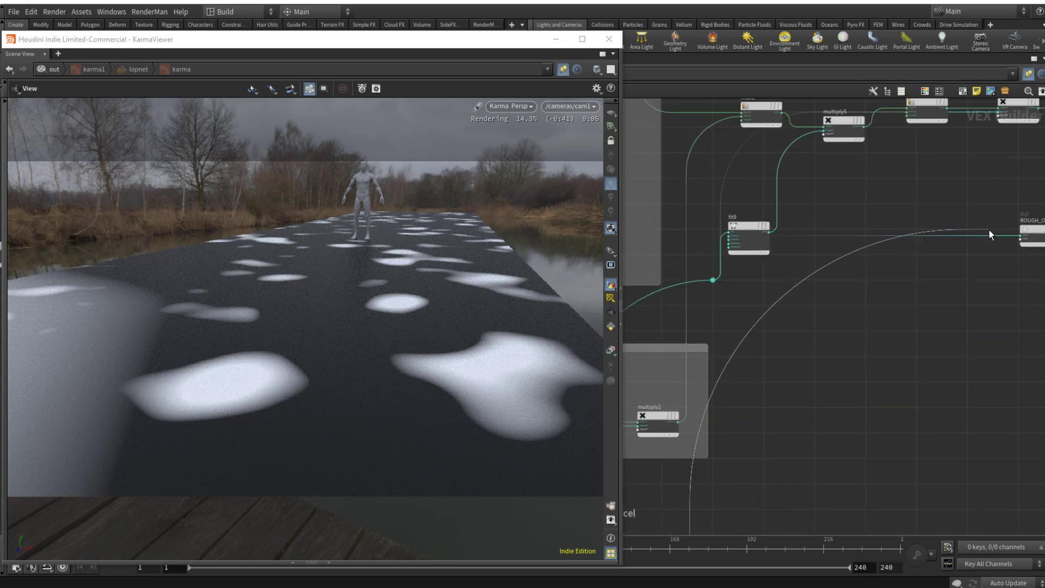
pyautogui.click(1021, 236)
# Step: Connect ROUGH_OUT's output to the principled shader's base color to preview the combined roughness
pyautogui.moveTo(1004, 234); pyautogui.dragTo(883, 341, button='middle')
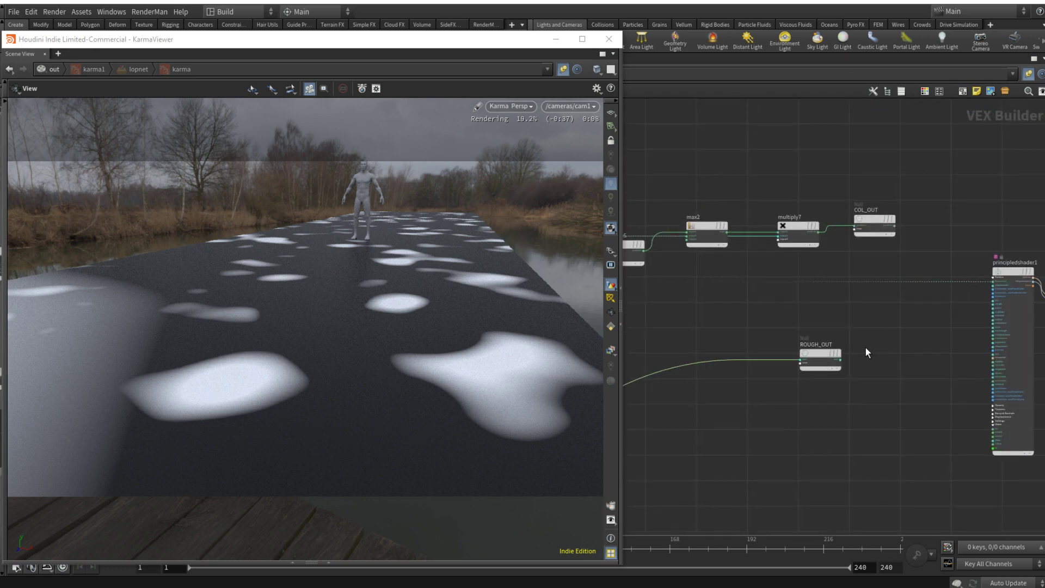
pyautogui.click(842, 360)
pyautogui.click(992, 281)
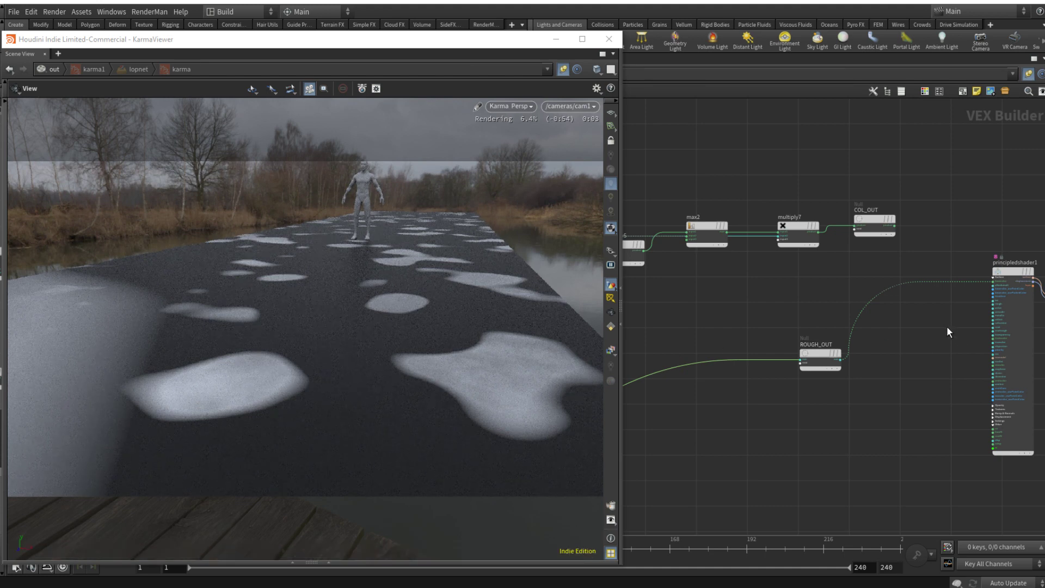
# Step: Connect COL_OUT's output to the principled shader's base color in place of ROUGH_OUT
pyautogui.moveTo(947, 332); pyautogui.dragTo(855, 386, button='middle')
pyautogui.click(841, 262)
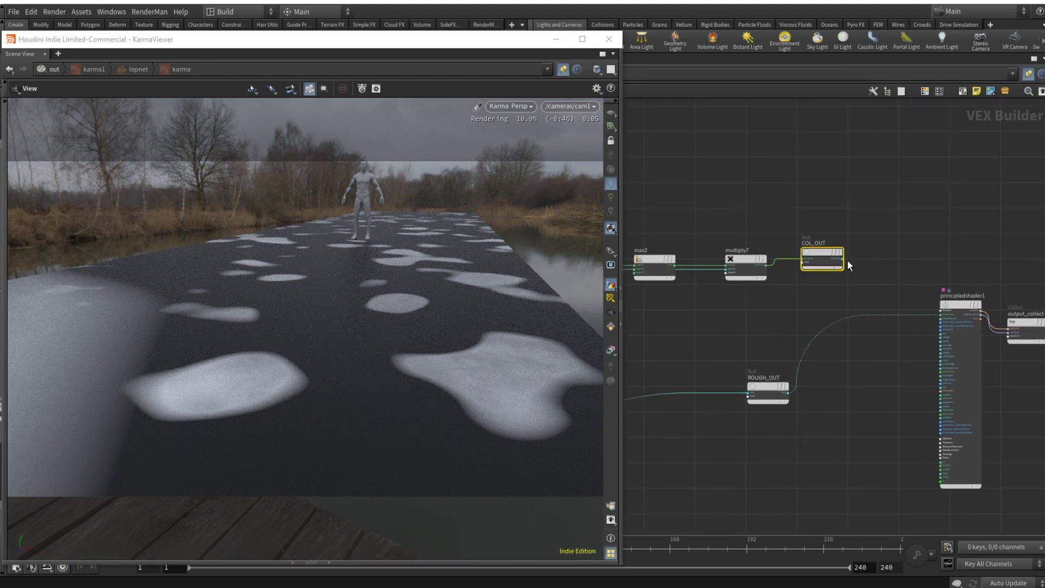
pyautogui.moveTo(843, 260); pyautogui.dragTo(941, 314)
# Step: Connect ROUGH_OUT's output to the principled shader's rough input
pyautogui.click(789, 394)
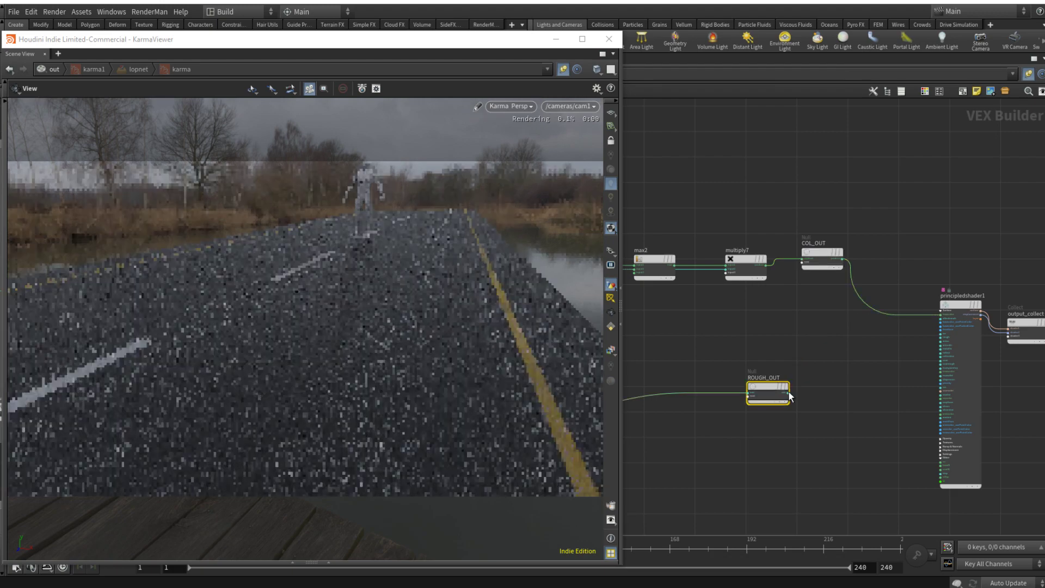
pyautogui.click(789, 393)
pyautogui.scroll(4, 903, 355)
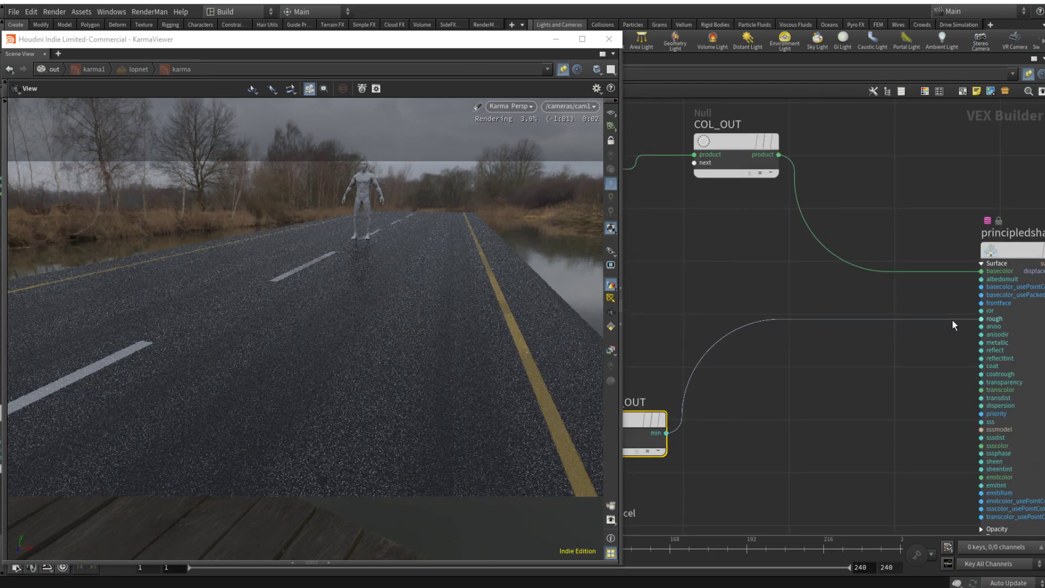
pyautogui.click(953, 321)
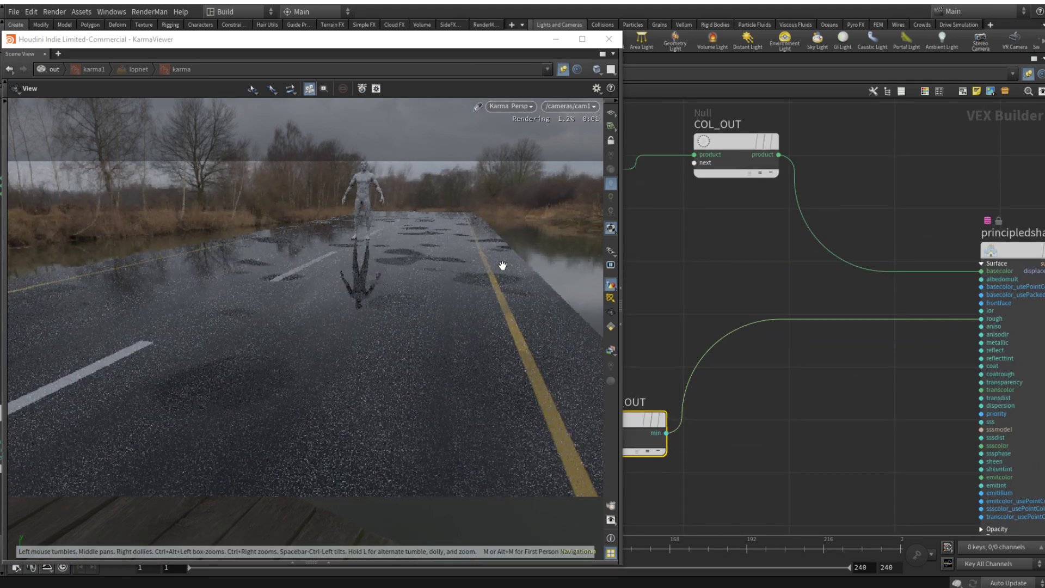
# Step: Insert a Complement node between the puddle noise's Fit Range output and the Minimum node
pyautogui.scroll(-8, 818, 410)
pyautogui.moveTo(787, 475); pyautogui.dragTo(965, 351, button='middle')
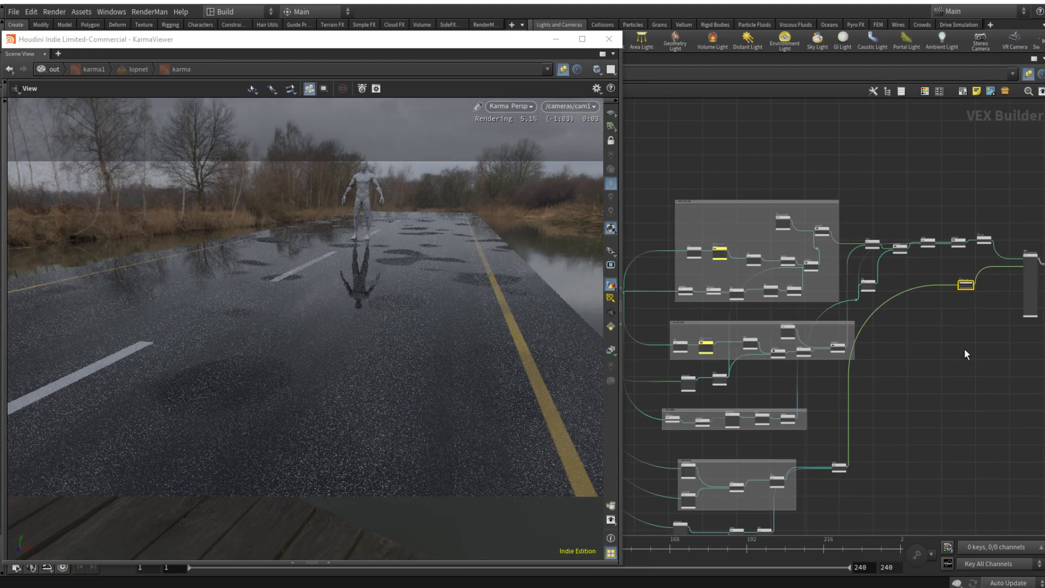
pyautogui.moveTo(888, 466); pyautogui.dragTo(997, 362, button='middle')
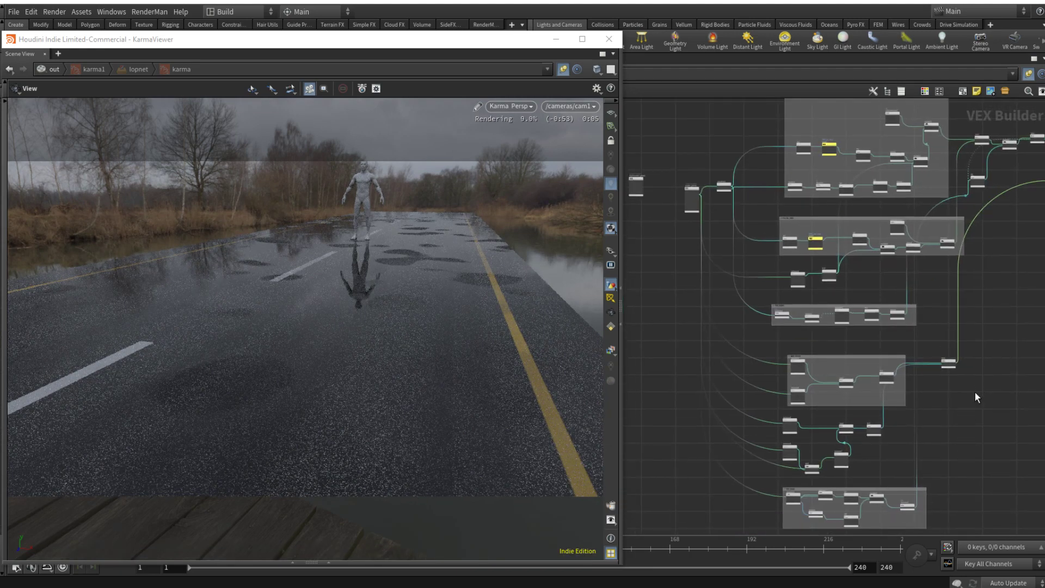
pyautogui.scroll(3, 975, 393)
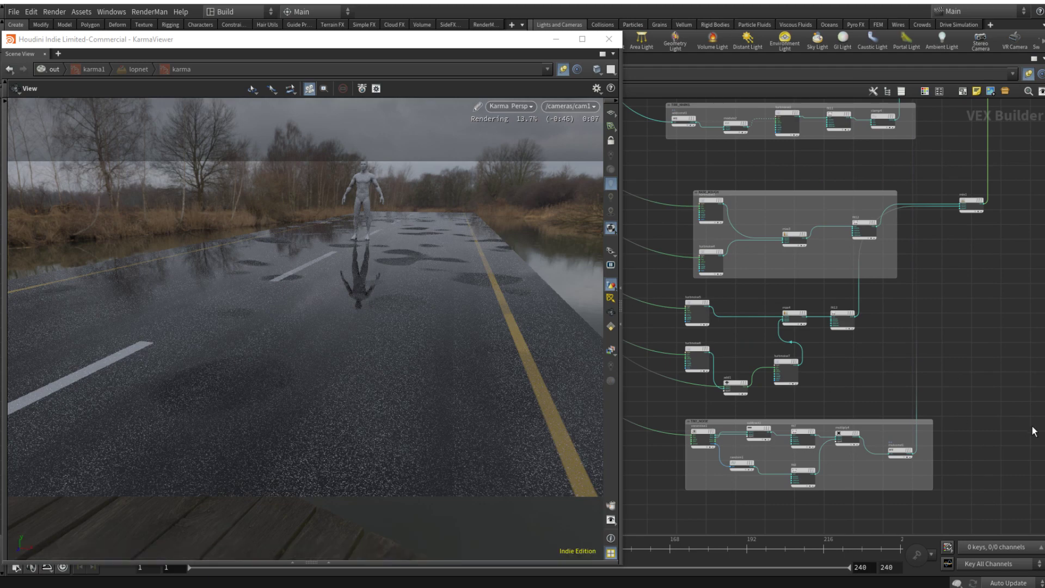
pyautogui.press('Tab')
pyautogui.write('com')
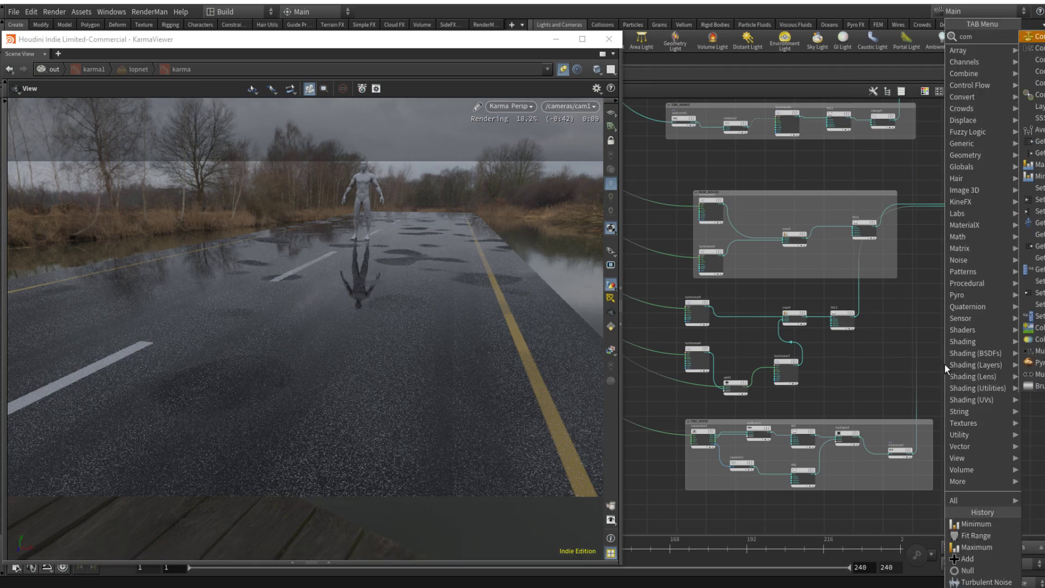
pyautogui.press('Return')
pyautogui.scroll(2, 945, 364)
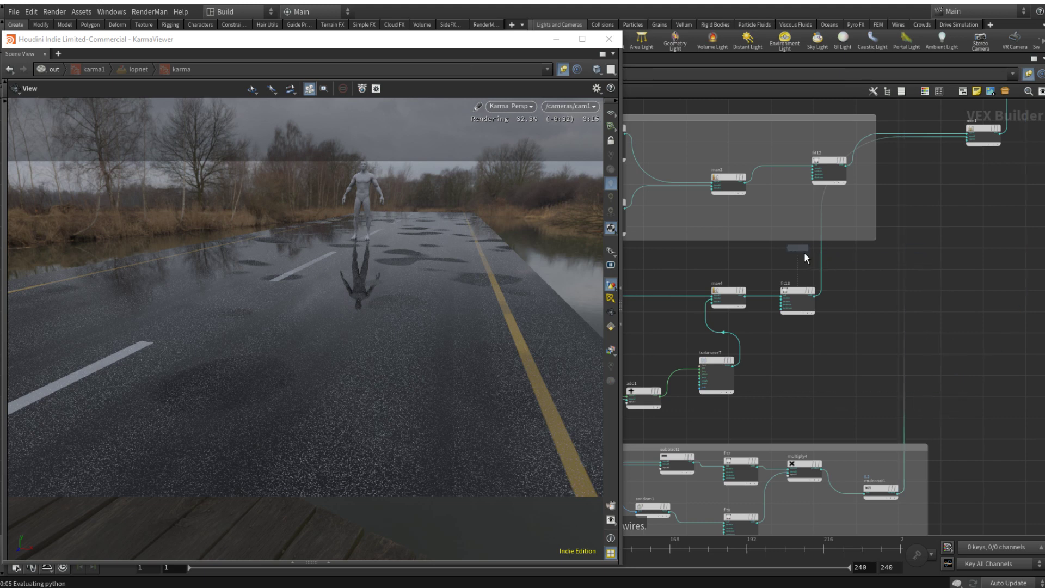
pyautogui.moveTo(805, 253); pyautogui.dragTo(887, 254, button='middle')
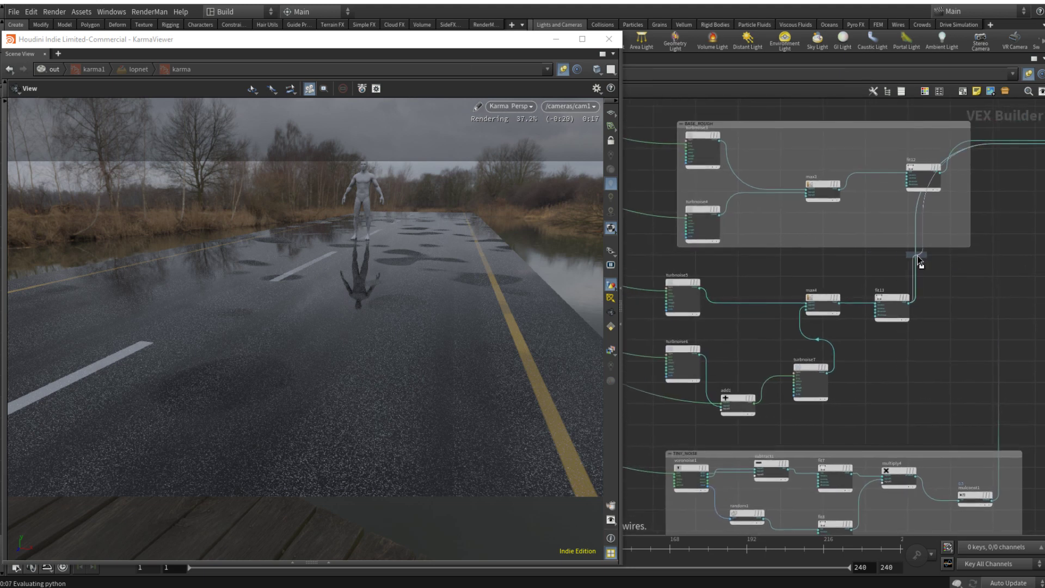
pyautogui.click(956, 258)
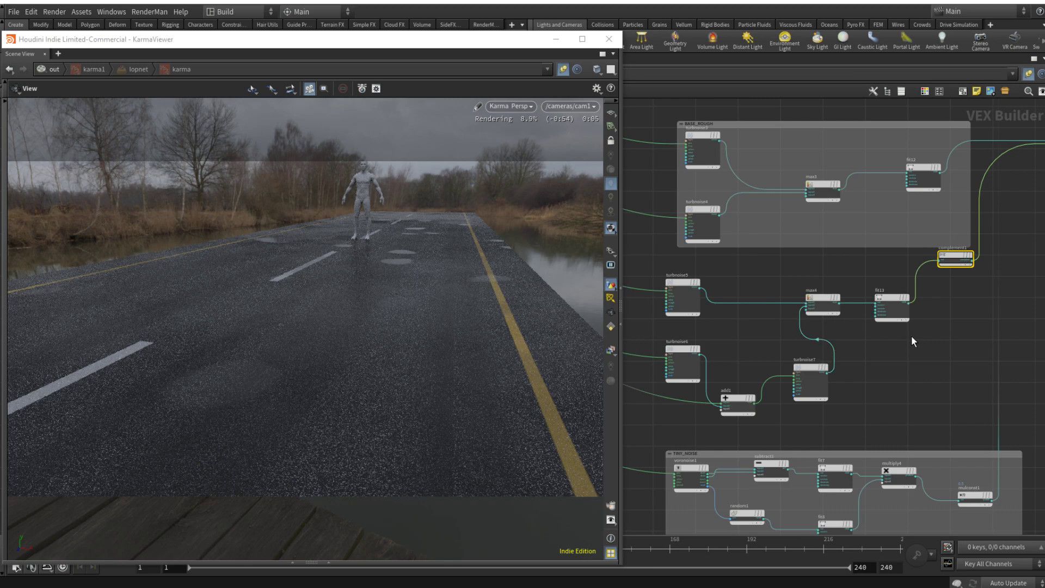
# Step: Set the puddle Fit Range node's Source Min to 0.024 and Source Max to 0.182
pyautogui.click(873, 335)
pyautogui.press('p')
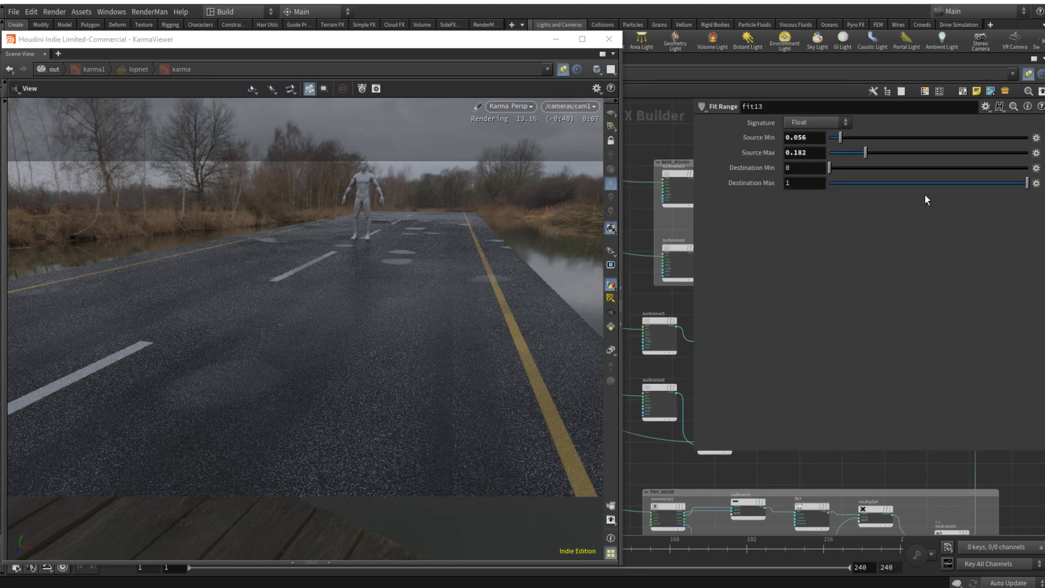
pyautogui.moveTo(866, 153); pyautogui.dragTo(909, 149)
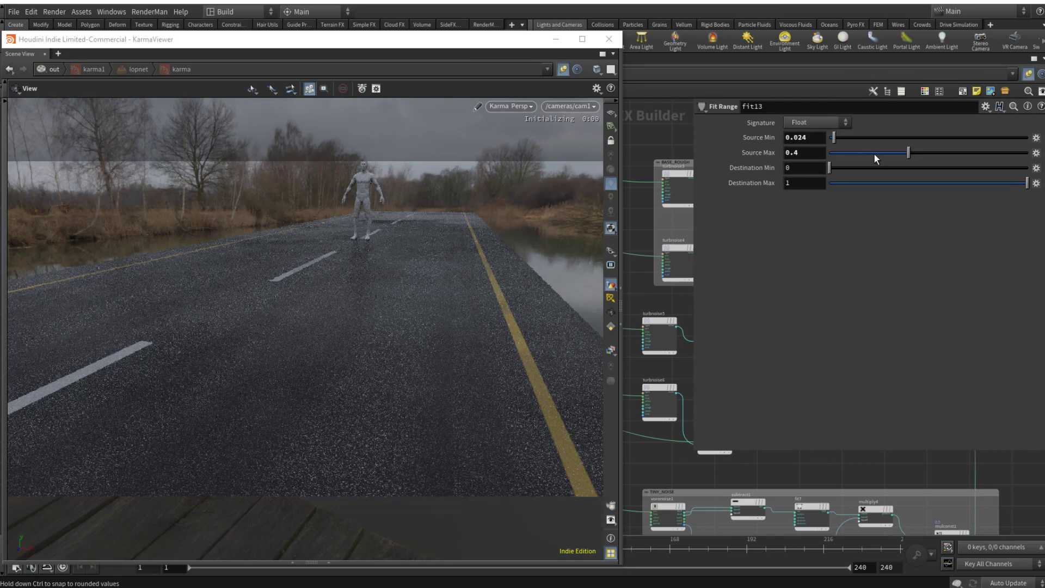
pyautogui.moveTo(874, 154); pyautogui.dragTo(842, 151)
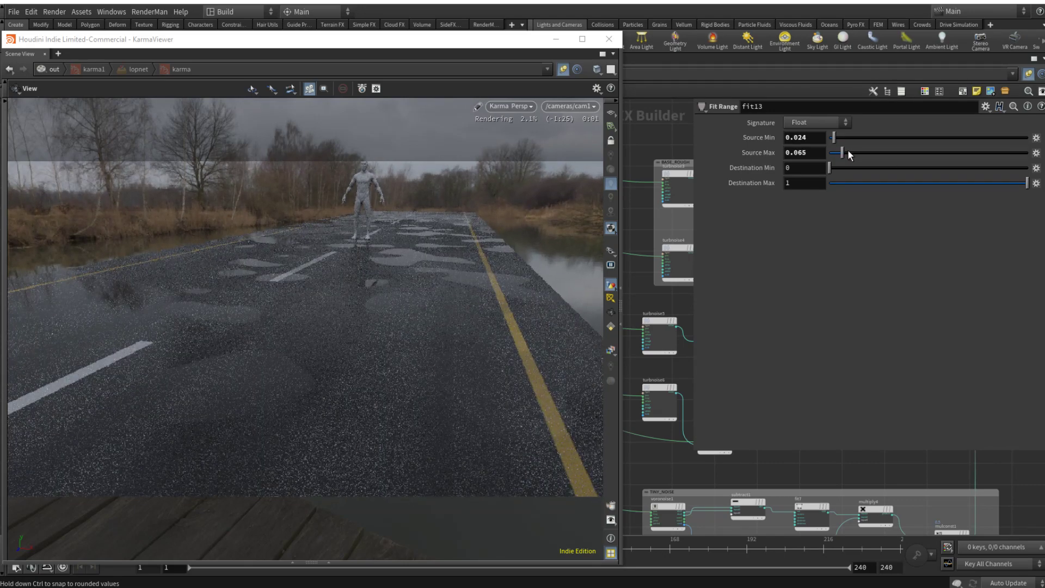
pyautogui.click(847, 150)
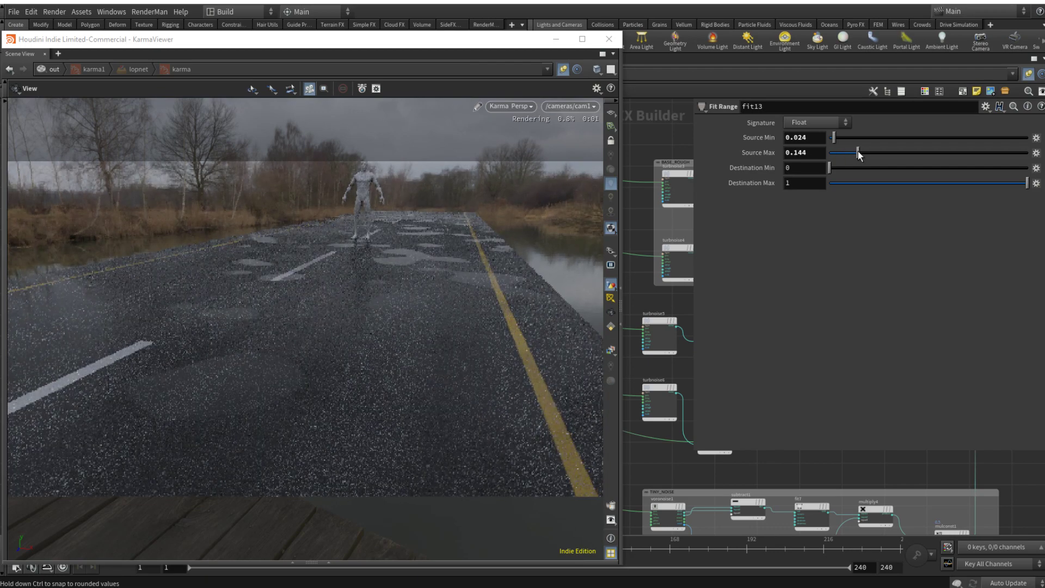
pyautogui.click(858, 151)
pyautogui.click(867, 153)
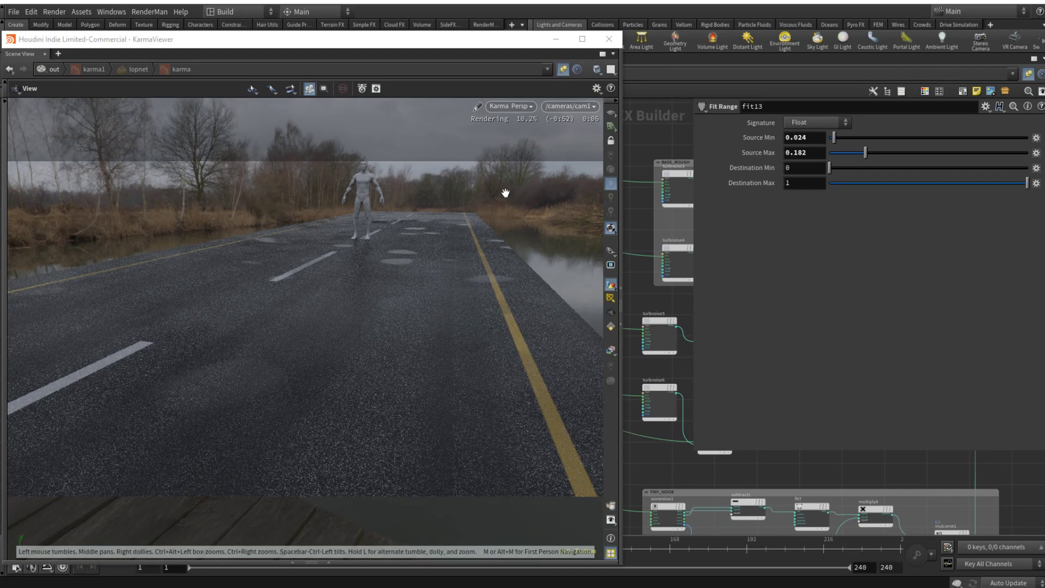
pyautogui.doubleClick(482, 224)
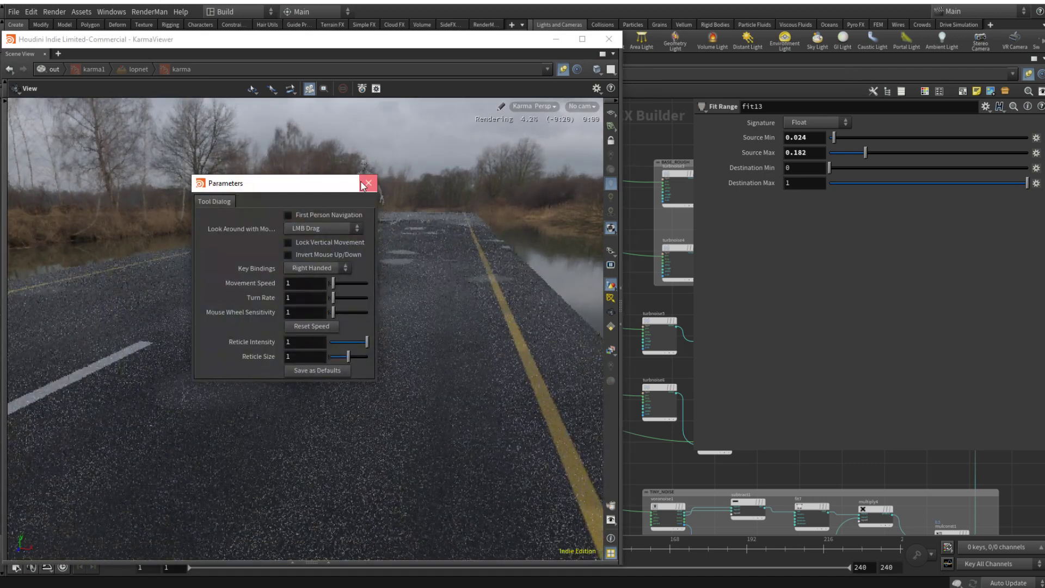
pyautogui.click(368, 185)
pyautogui.press('p')
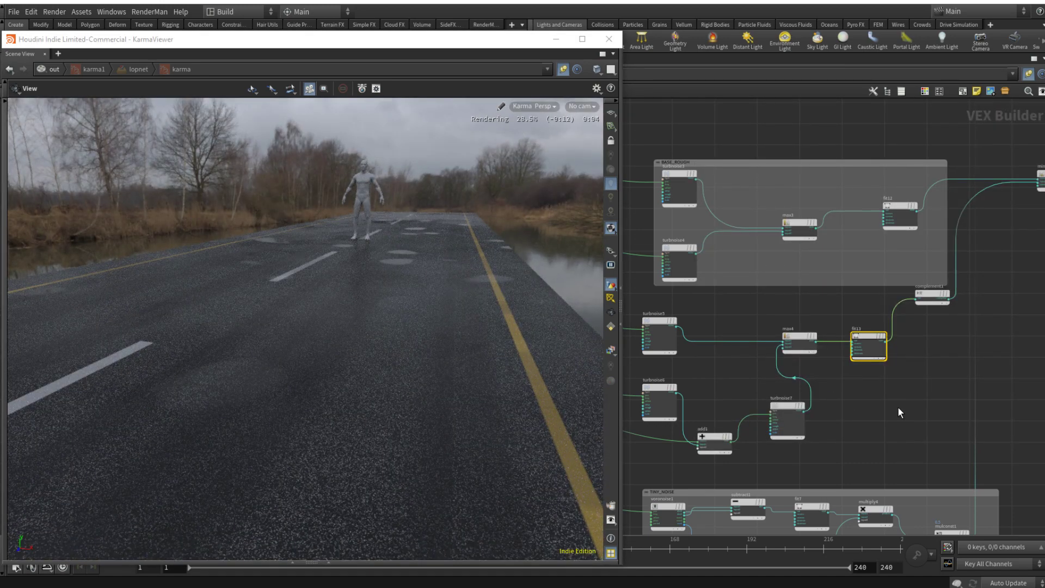
# Step: Set turbnoise7's frequency to 0.5 and its offset to 4.6 on all axes
pyautogui.moveTo(929, 397); pyautogui.dragTo(966, 359, button='middle')
pyautogui.scroll(-3, 966, 359)
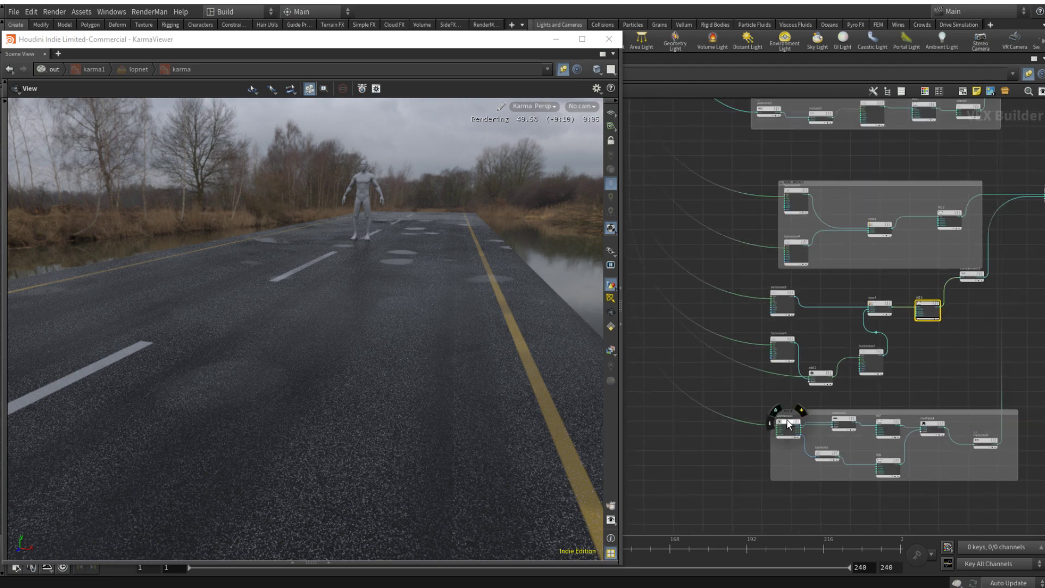
pyautogui.scroll(2, 783, 335)
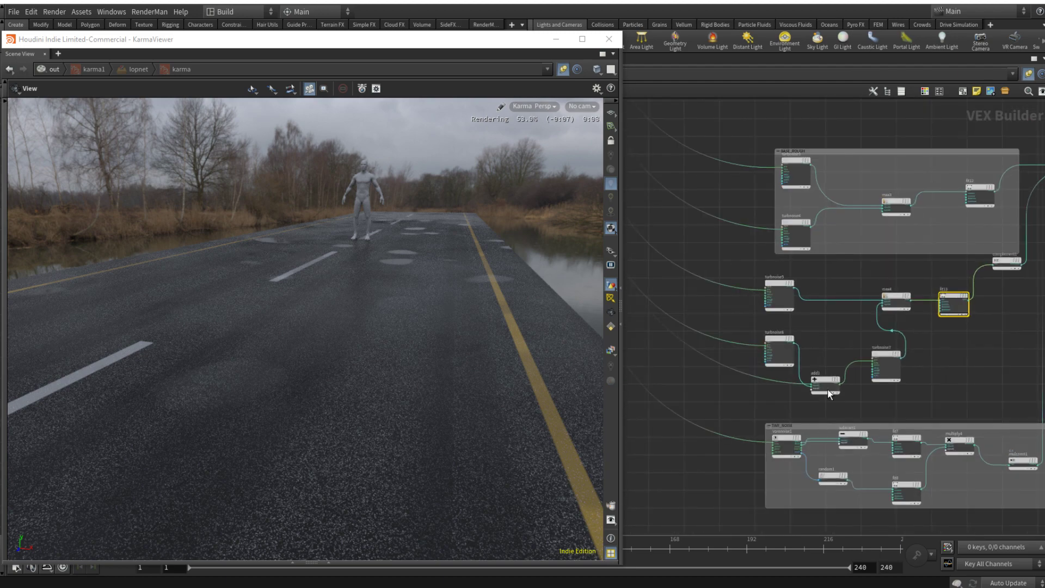
pyautogui.click(853, 357)
pyautogui.press('p')
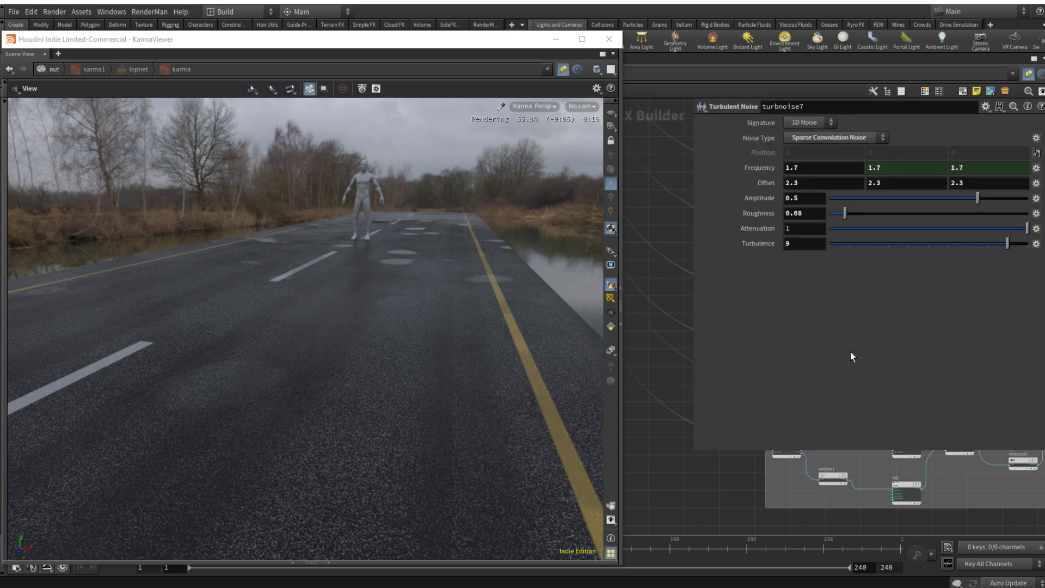
pyautogui.moveTo(761, 169); pyautogui.dragTo(896, 191, button='middle')
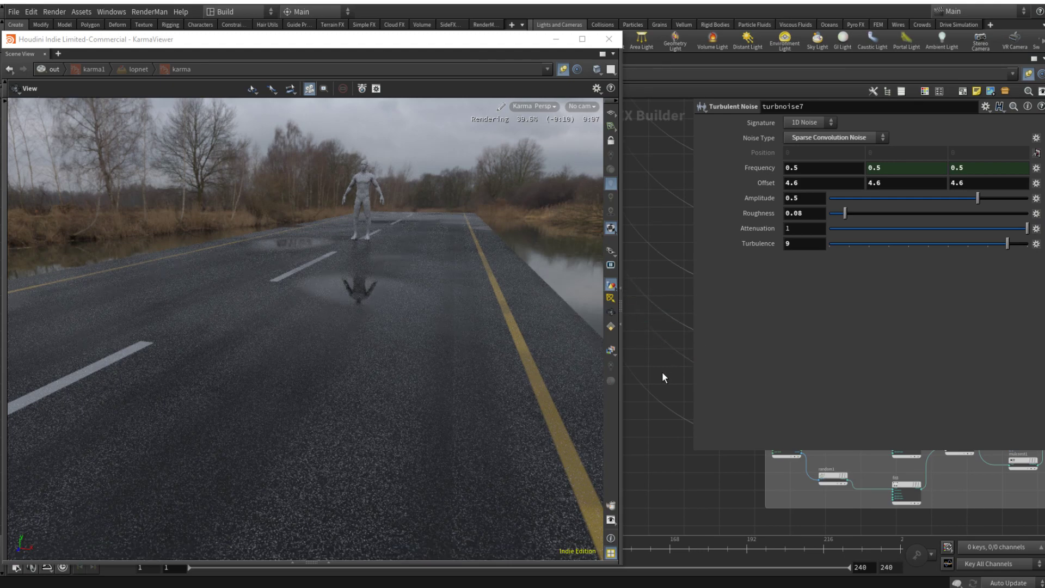
pyautogui.press('p')
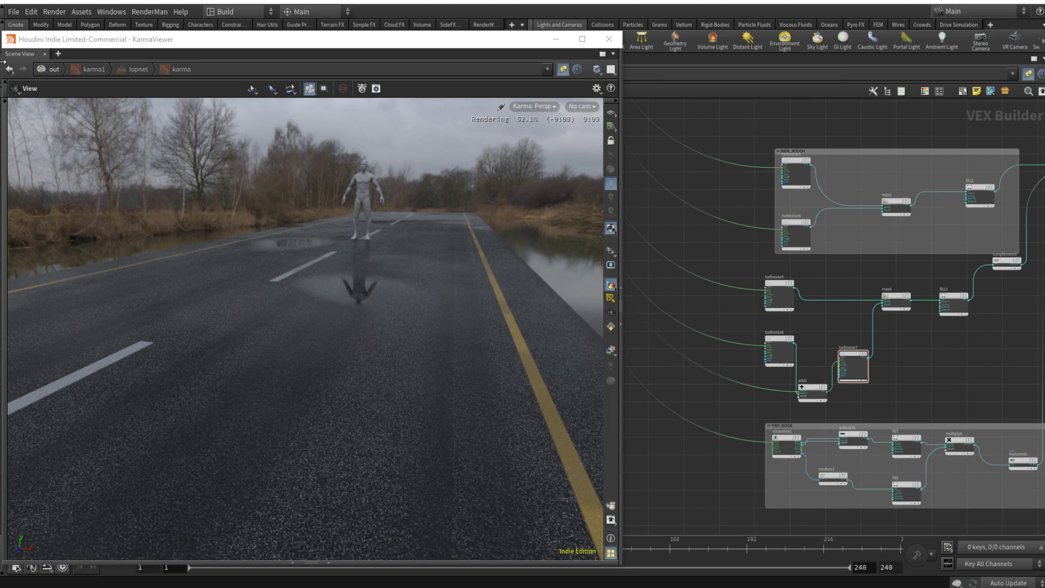
# Step: Switch the viewport out of Karma rendering, save the scene file, and switch the viewport back to Karma
pyautogui.click(532, 107)
pyautogui.click(533, 145)
pyautogui.click(13, 12)
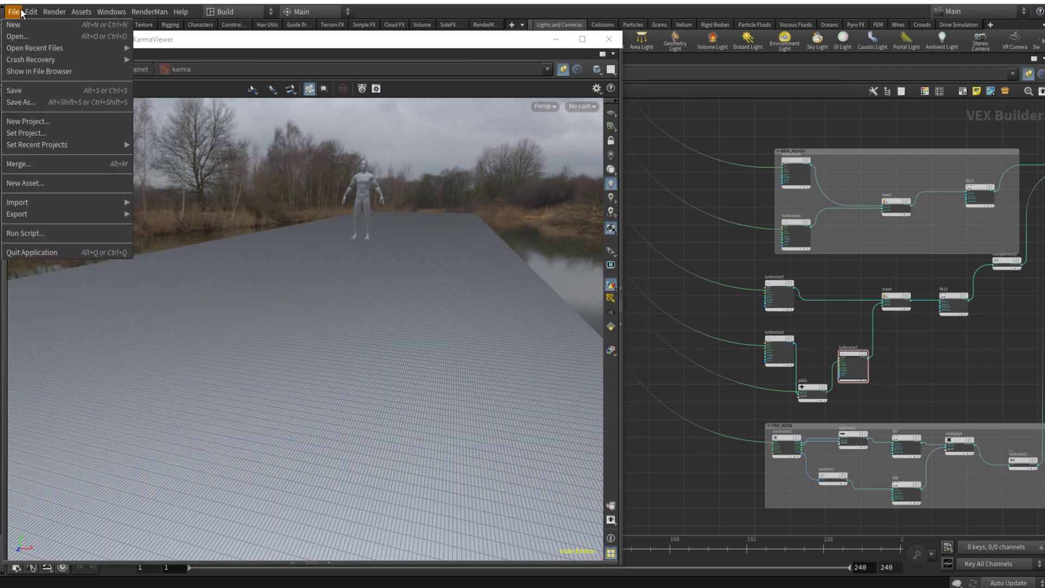
pyautogui.click(22, 91)
pyautogui.click(540, 108)
pyautogui.click(566, 161)
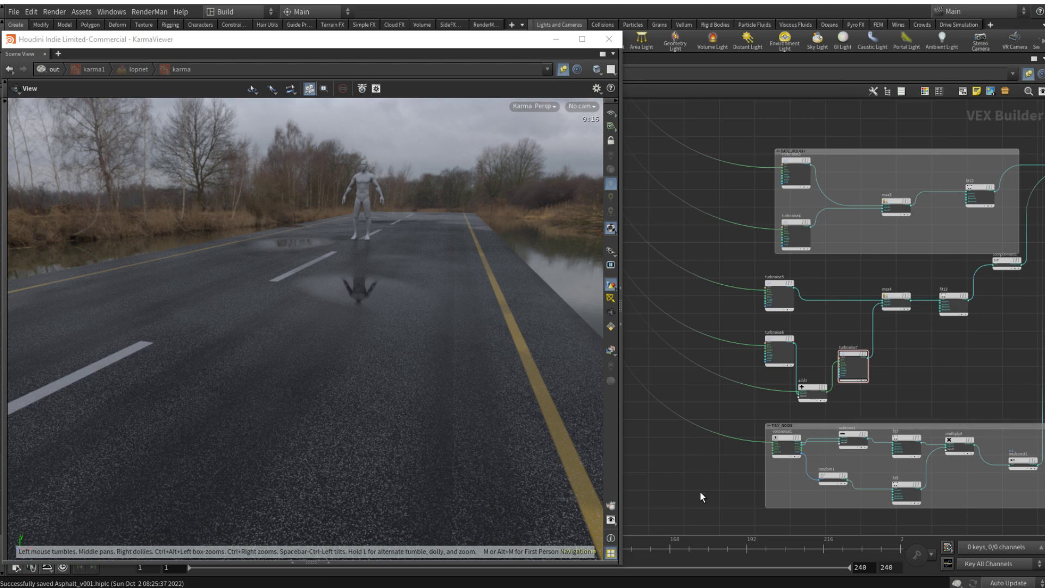
# Step: Duplicate the turbulent noise feeding the Add node below the TINY_NOISE box, with frequency and offset 3 on all axes
pyautogui.moveTo(700, 492); pyautogui.dragTo(691, 373, button='middle')
pyautogui.keyDown('alt'); pyautogui.moveTo(770, 219); pyautogui.dragTo(760, 443); pyautogui.keyUp('alt')
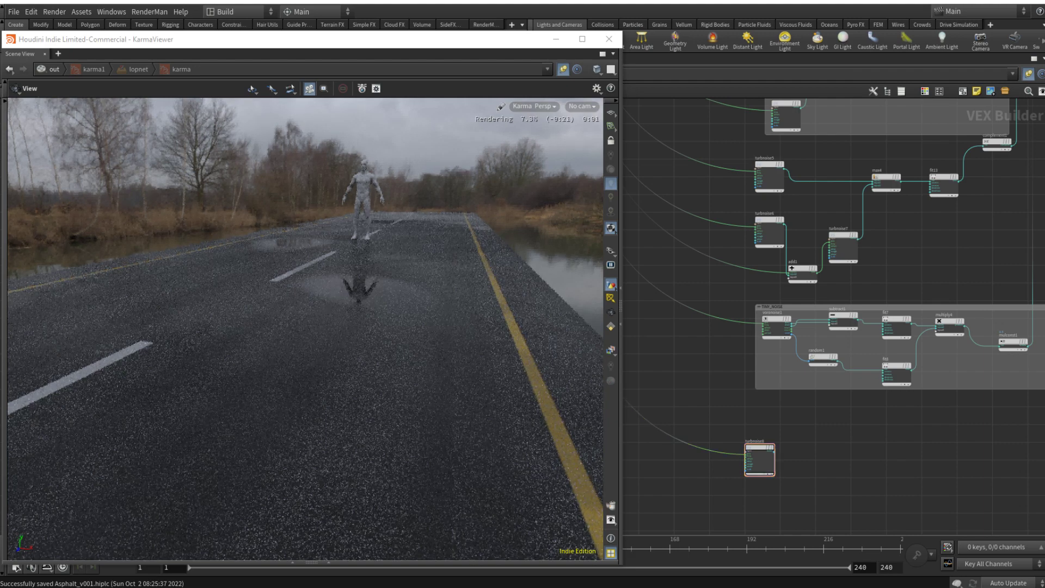
pyautogui.click(756, 445)
pyautogui.press('p')
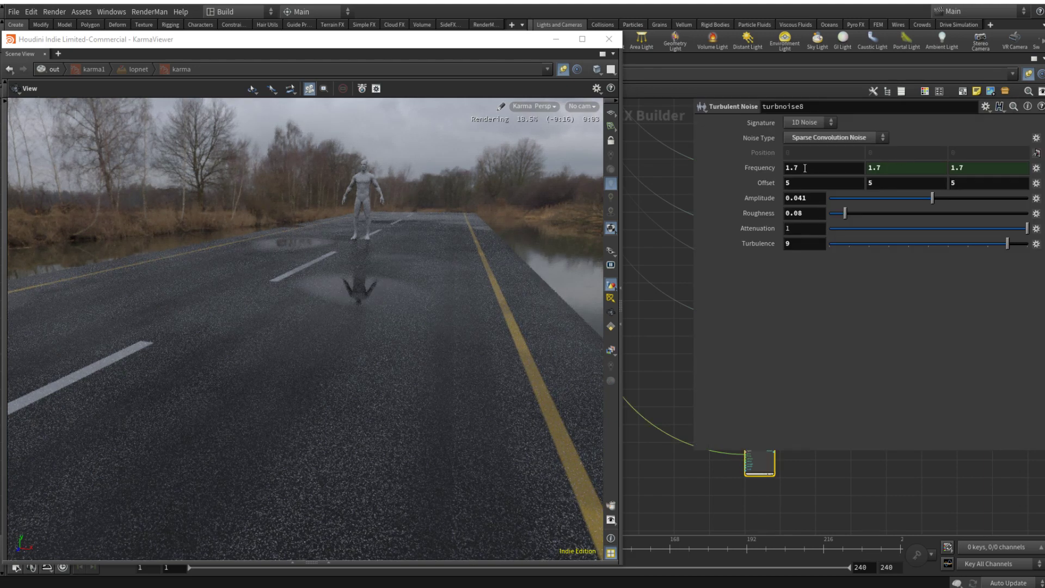
pyautogui.click(818, 171)
pyautogui.write('3')
pyautogui.press('Tab')
pyautogui.write('3')
pyautogui.press('Tab')
pyautogui.write('3')
pyautogui.press('Tab')
pyautogui.write('3')
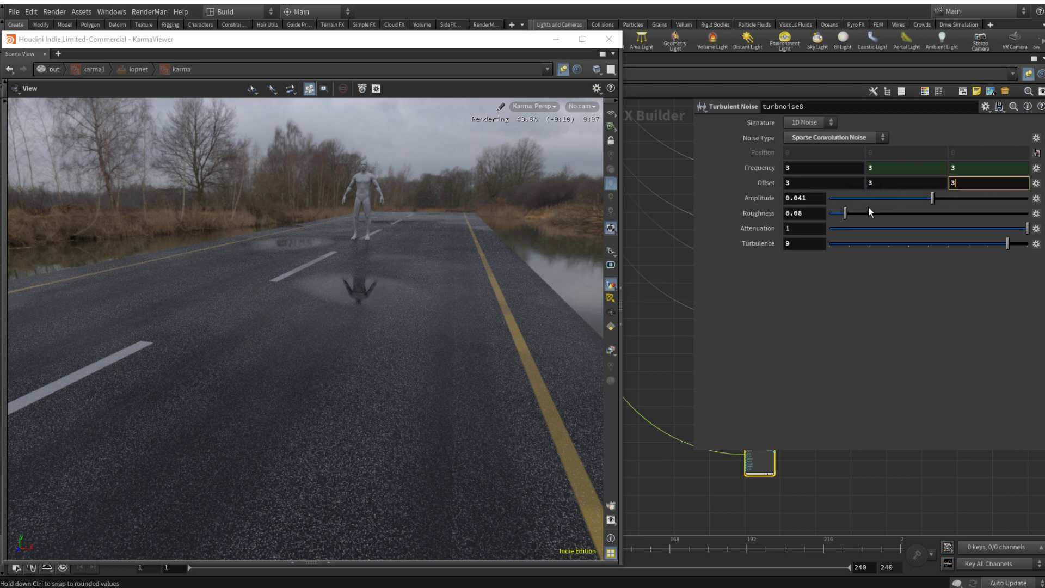
# Step: Set turbnoise8's amplitude to 1 and roughness to 0.515
pyautogui.moveTo(814, 198); pyautogui.dragTo(770, 200)
pyautogui.write('1')
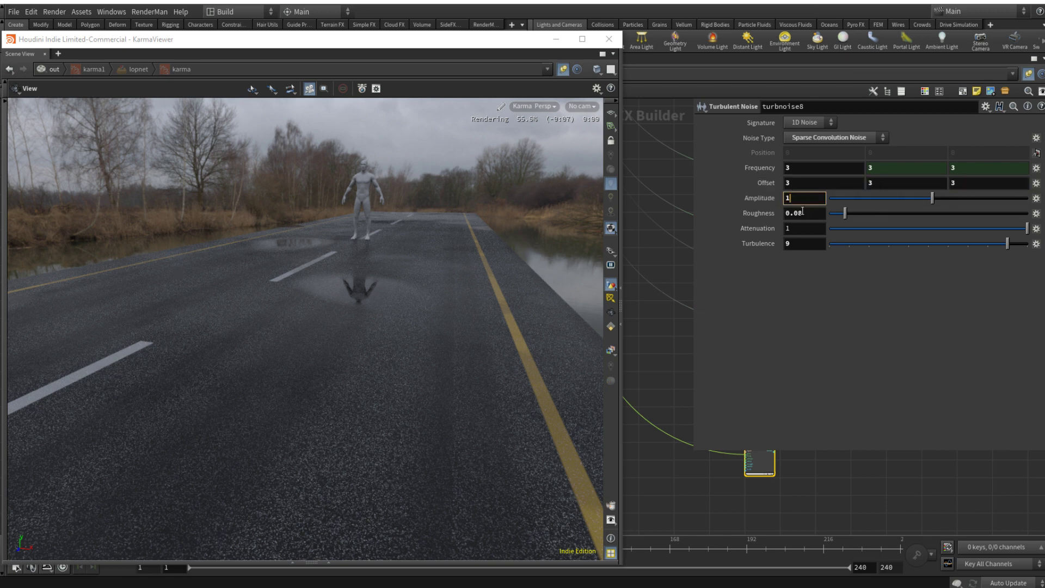
pyautogui.click(932, 217)
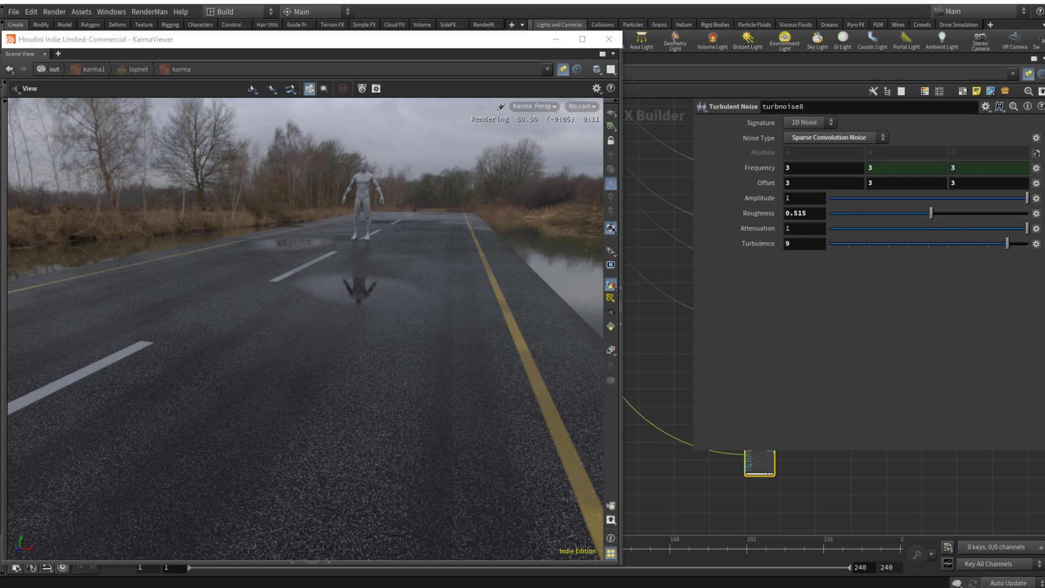
# Step: Duplicate turbnoise8 below itself and give the copy frequency 0.1, roughness 0.618 and turbulence 5
pyautogui.moveTo(821, 481); pyautogui.dragTo(744, 491, button='middle')
pyautogui.keyDown('alt'); pyautogui.moveTo(685, 463); pyautogui.dragTo(683, 510); pyautogui.keyUp('alt')
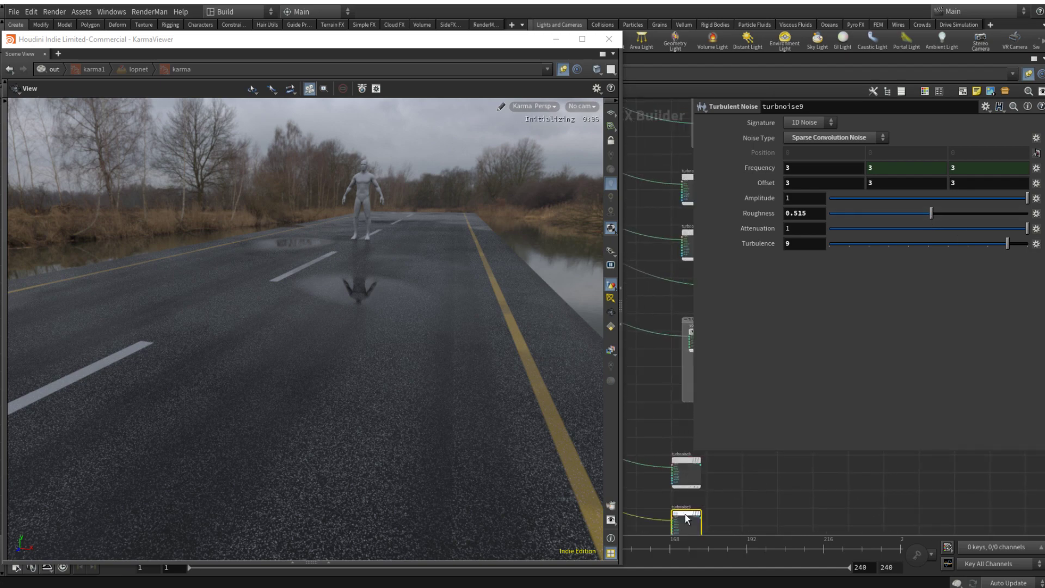
pyautogui.write('0.1')
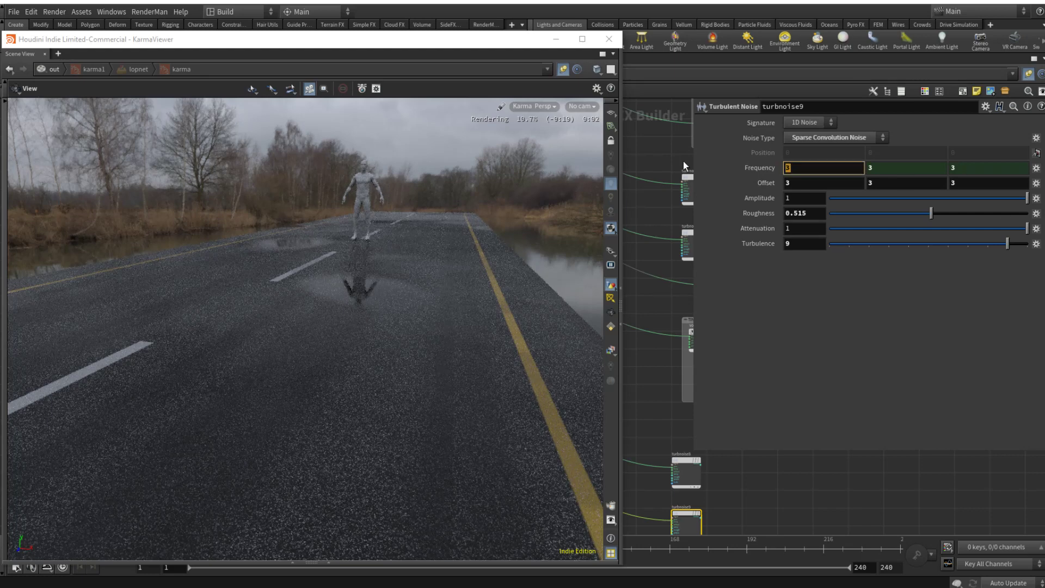
pyautogui.press('Return')
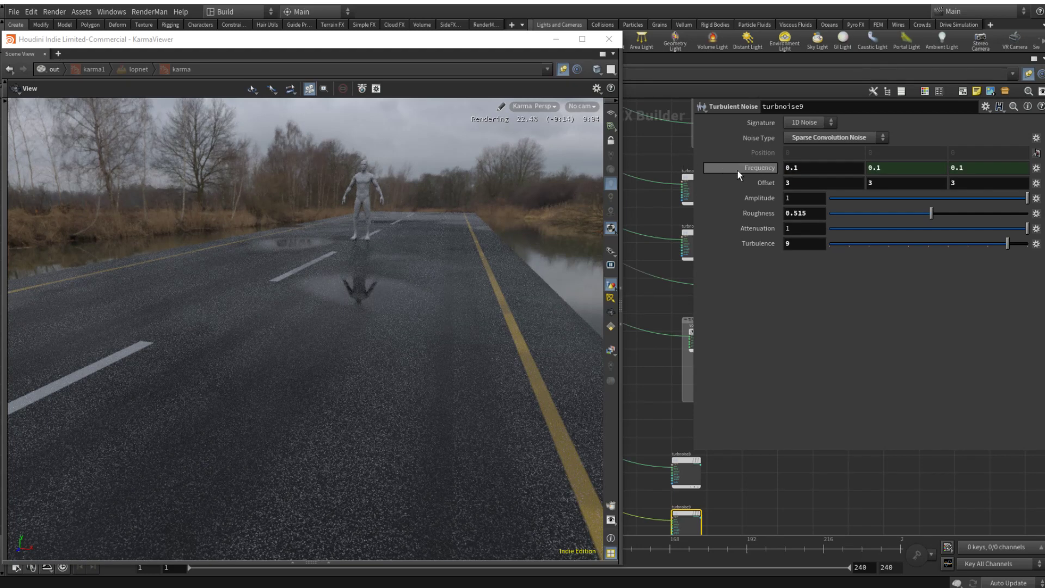
pyautogui.click(952, 213)
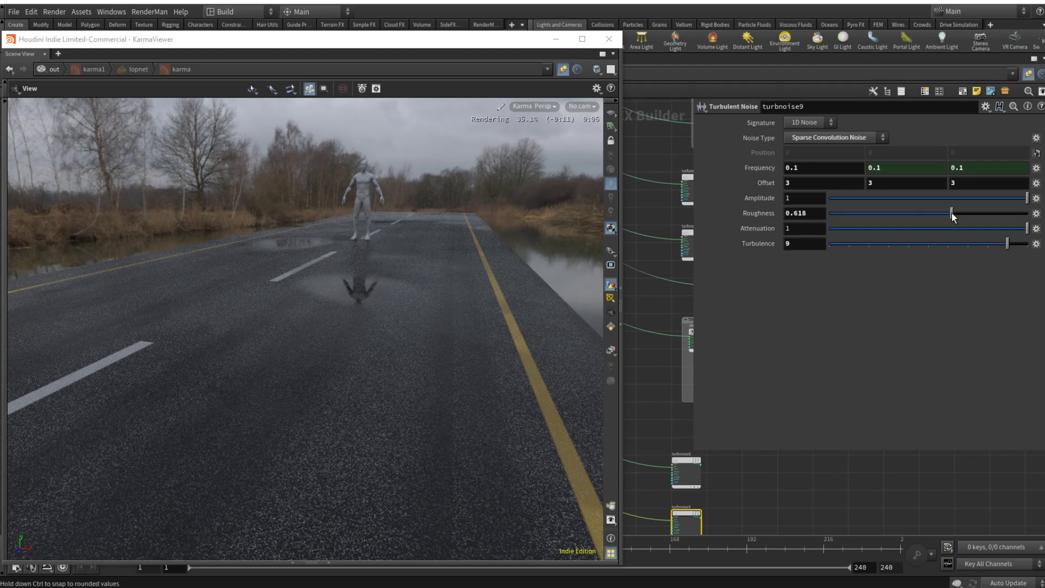
pyautogui.moveTo(926, 244); pyautogui.dragTo(921, 244)
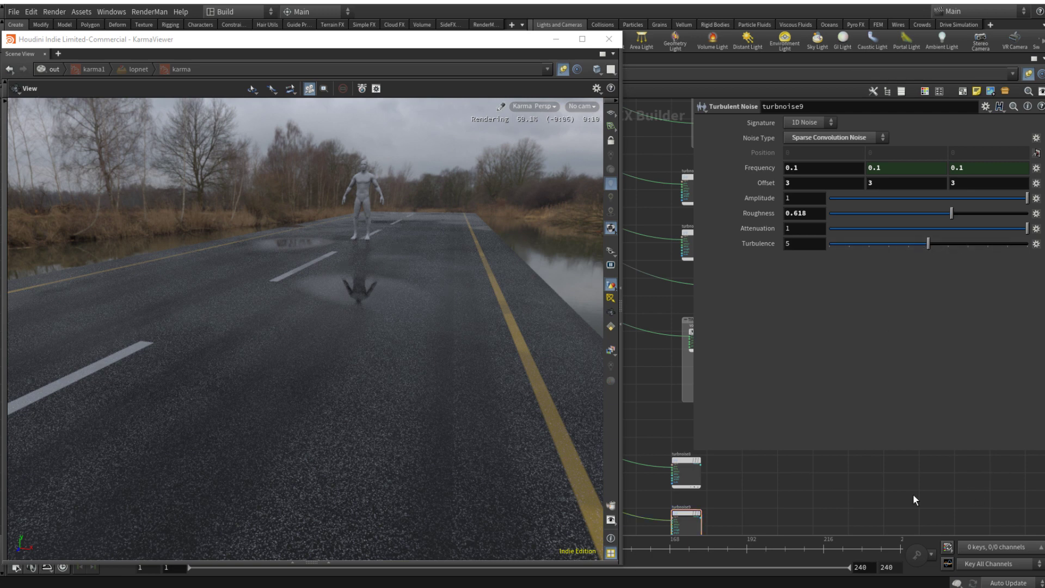
# Step: Duplicate the two new turbulent noise nodes together and place the copies below the originals
pyautogui.moveTo(833, 494); pyautogui.dragTo(841, 384, button='middle')
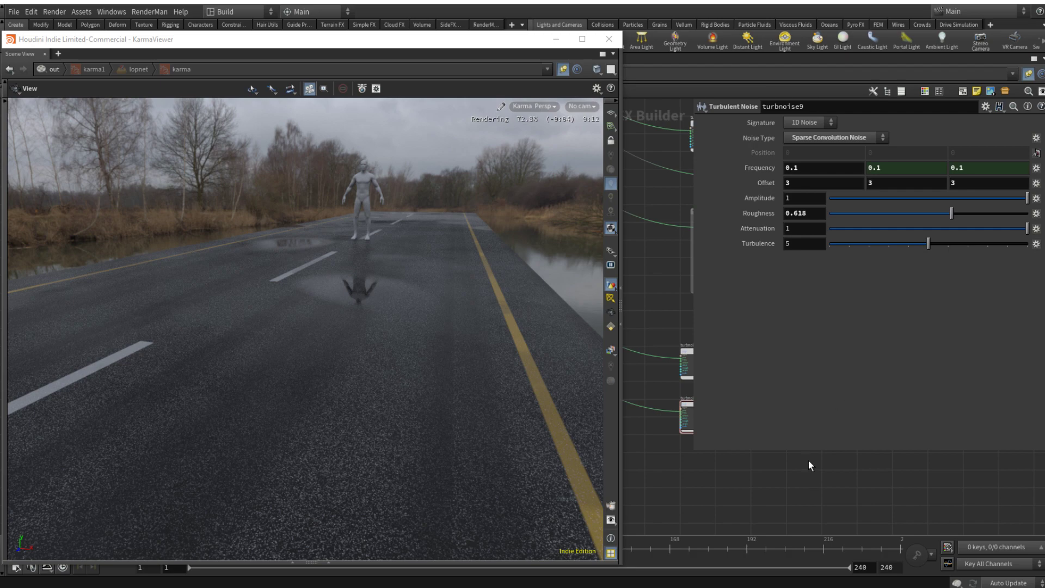
pyautogui.moveTo(789, 479); pyautogui.dragTo(697, 460)
pyautogui.moveTo(769, 453); pyautogui.dragTo(843, 407, button='middle')
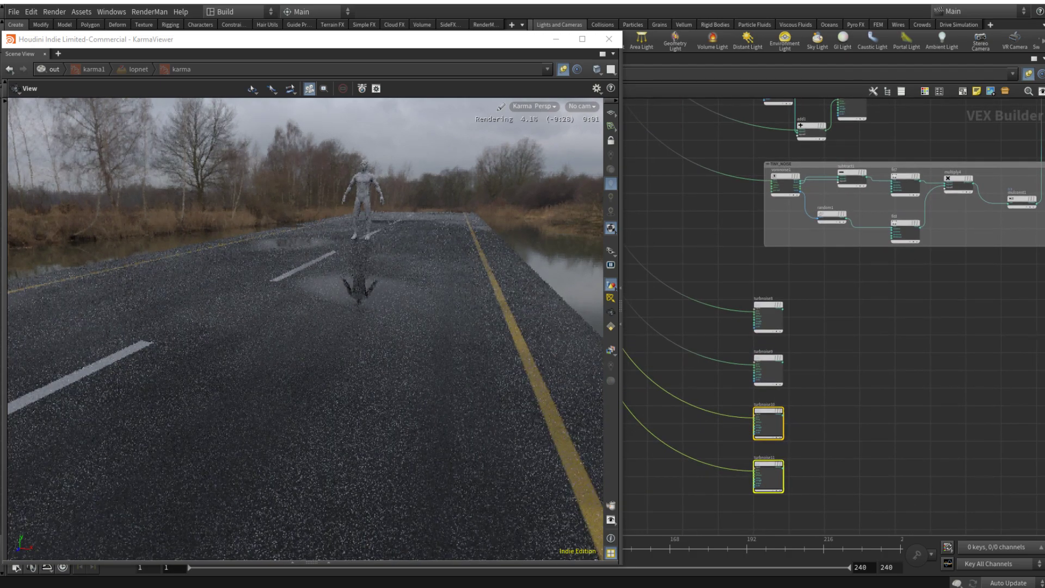
pyautogui.click(858, 394)
# Step: Set turbnoise10's frequency to 0.1 on all axes
pyautogui.click(764, 410)
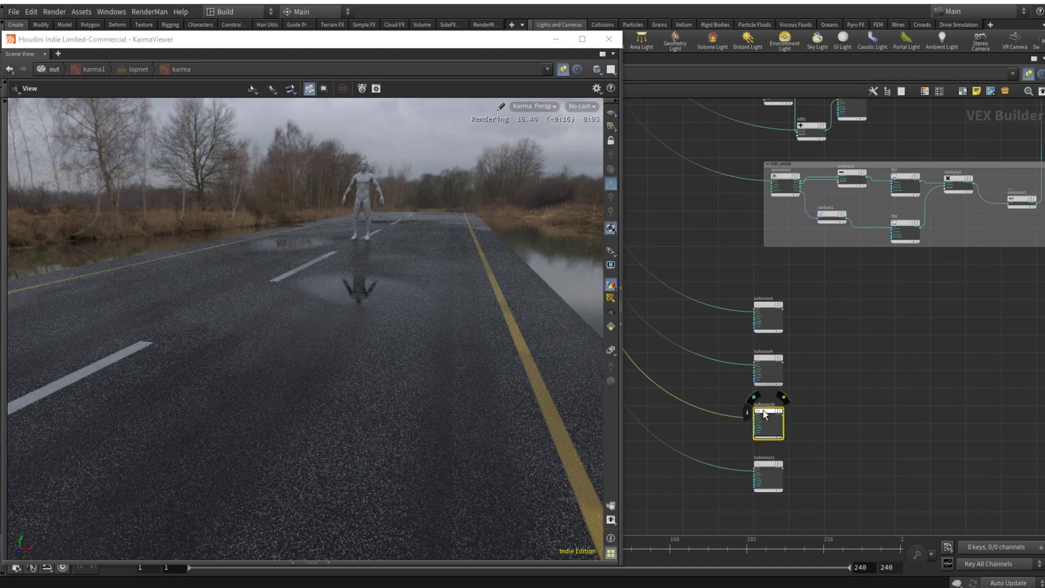
pyautogui.press('p')
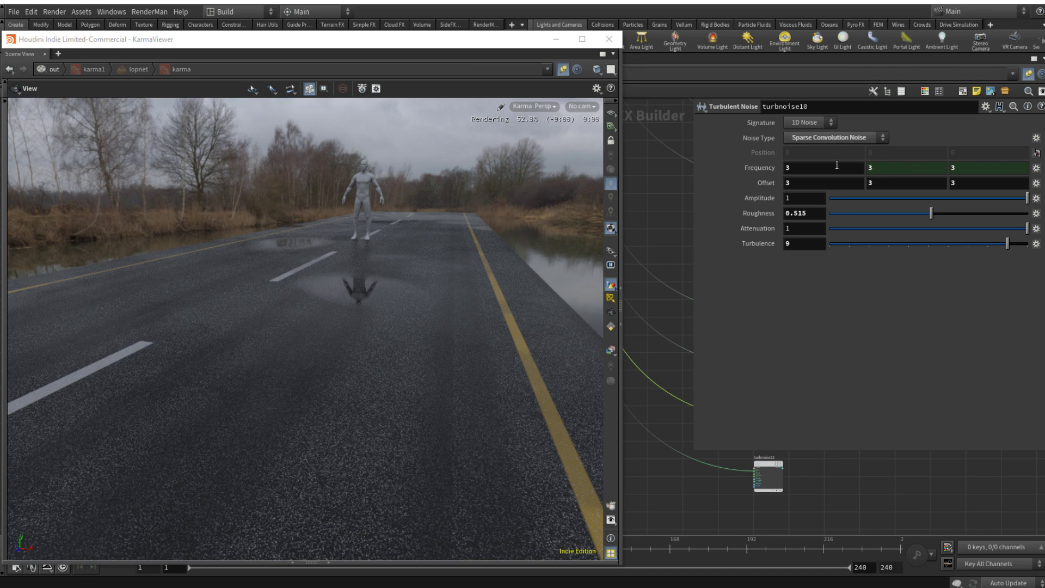
pyautogui.click(837, 165)
pyautogui.click(661, 203)
pyautogui.click(833, 167)
pyautogui.write('0.1')
pyautogui.press('Return')
pyautogui.press('XF86AudioNext')
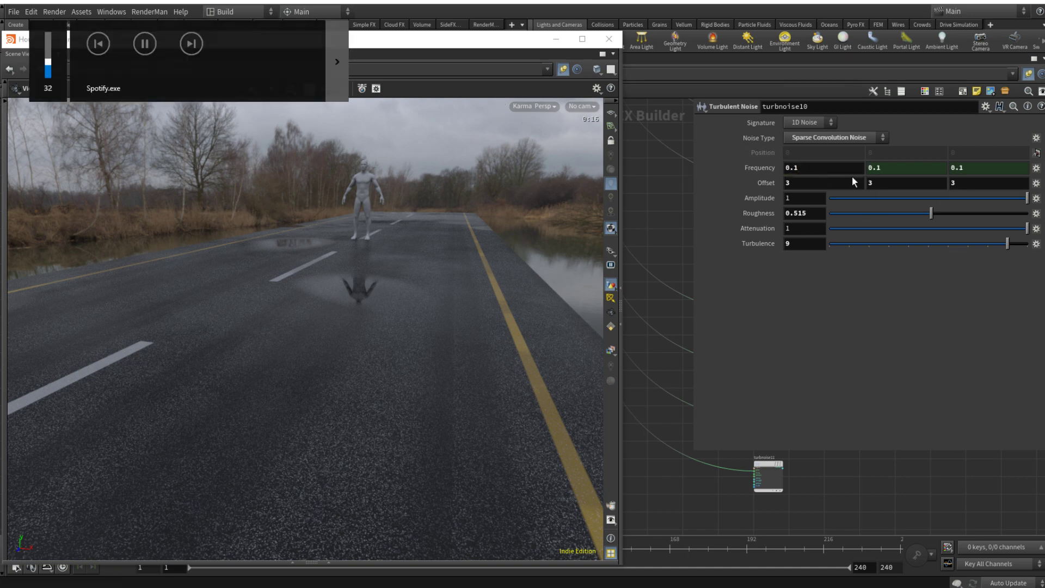
# Step: Set turbnoise10's offset to 8 on all axes and its turbulence to 4
pyautogui.moveTo(819, 173); pyautogui.dragTo(720, 184)
pyautogui.write('8')
pyautogui.press('Tab')
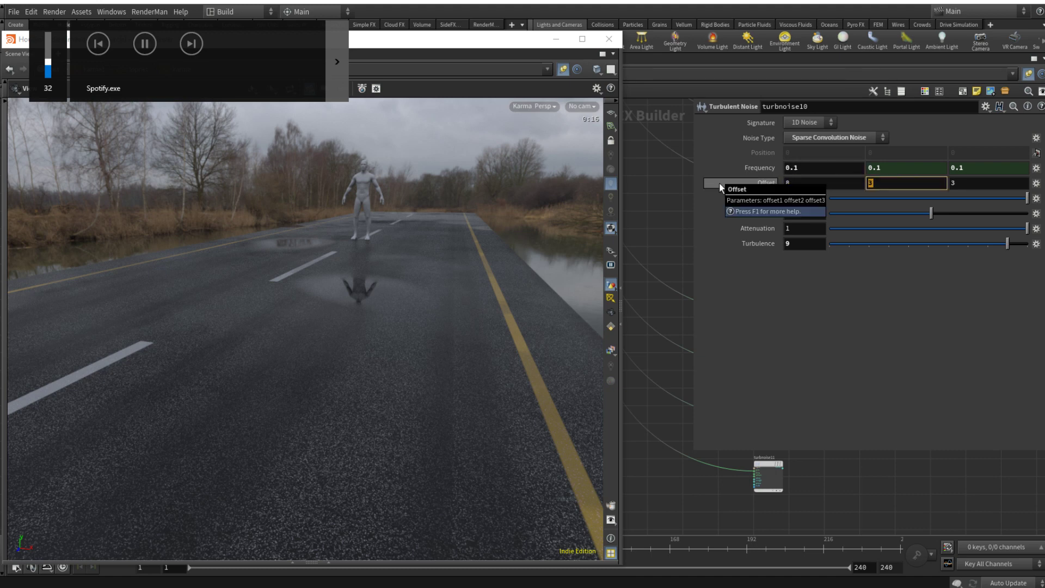
pyautogui.write('8')
pyautogui.press('Tab')
pyautogui.write('8')
pyautogui.press('Return')
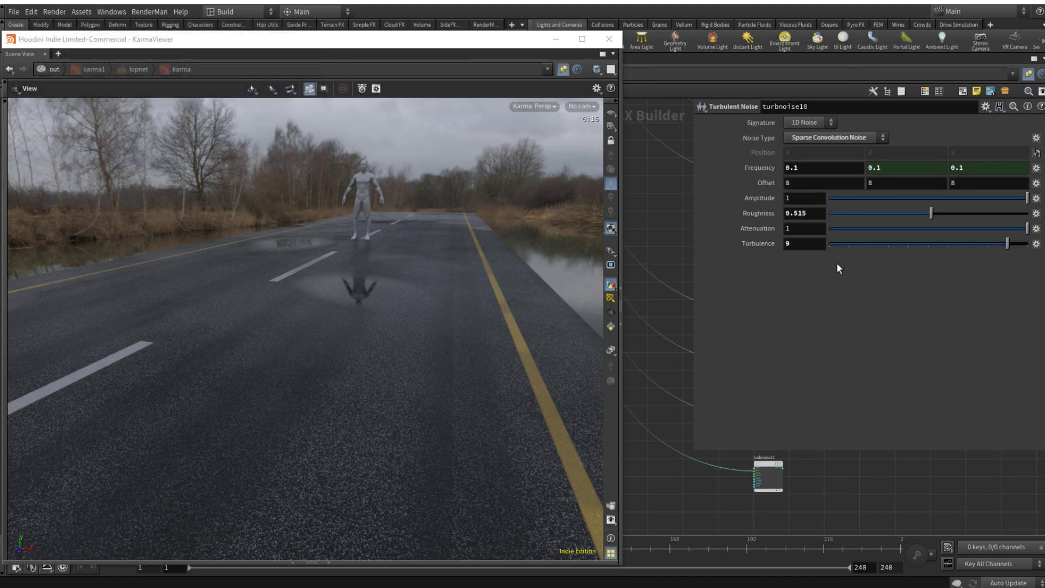
pyautogui.doubleClick(808, 248)
pyautogui.write('4')
pyautogui.press('Return')
# Step: Set turbnoise11's frequency to 2 and its offset to 27 on all axes
pyautogui.click(768, 465)
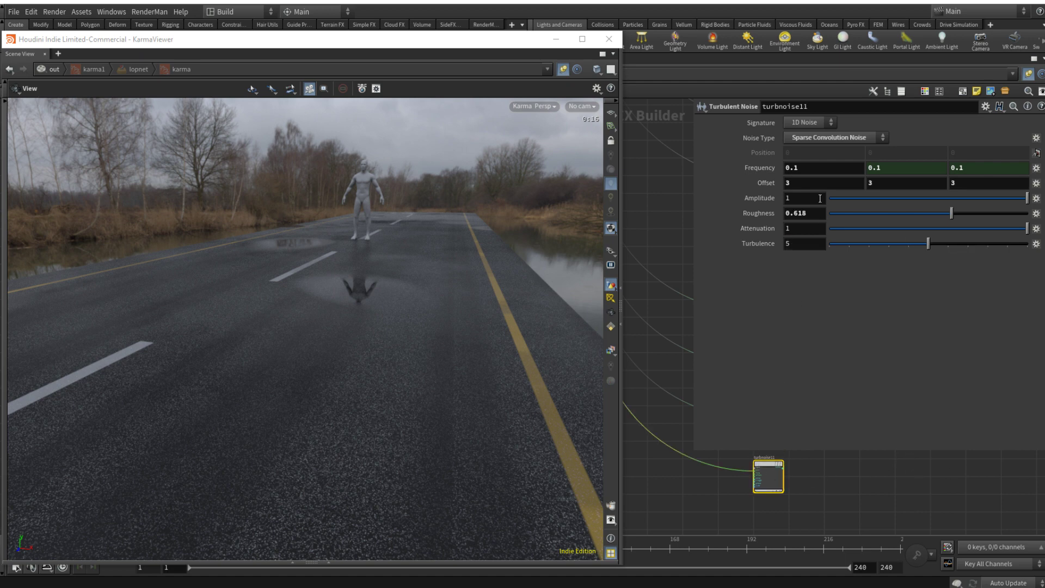
pyautogui.moveTo(794, 168); pyautogui.dragTo(750, 180)
pyautogui.write('2')
pyautogui.press('Return')
pyautogui.write('27')
pyautogui.press('Tab')
pyautogui.write('27')
pyautogui.press('Tab')
pyautogui.write('27')
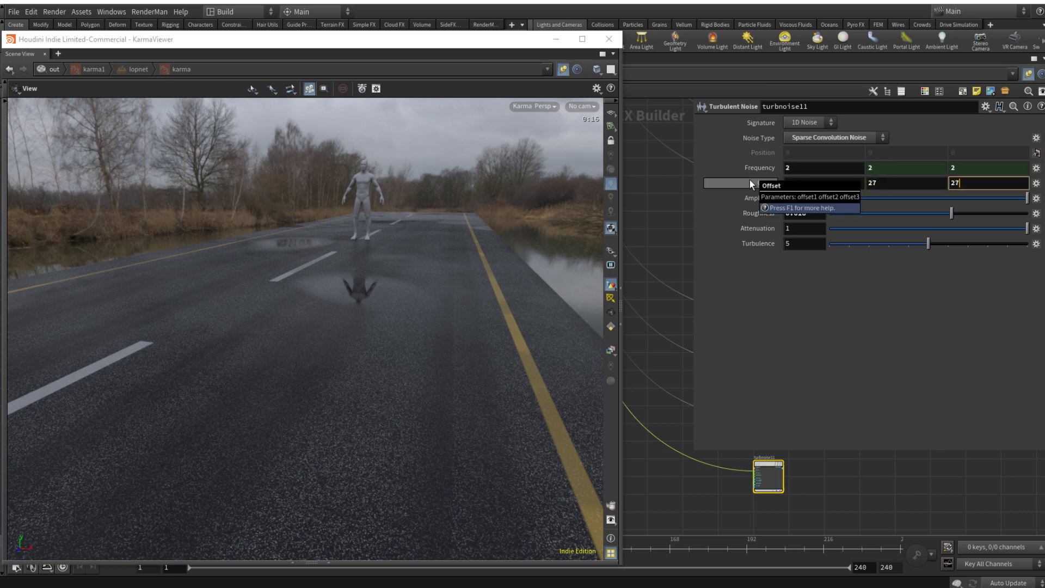
pyautogui.press('Return')
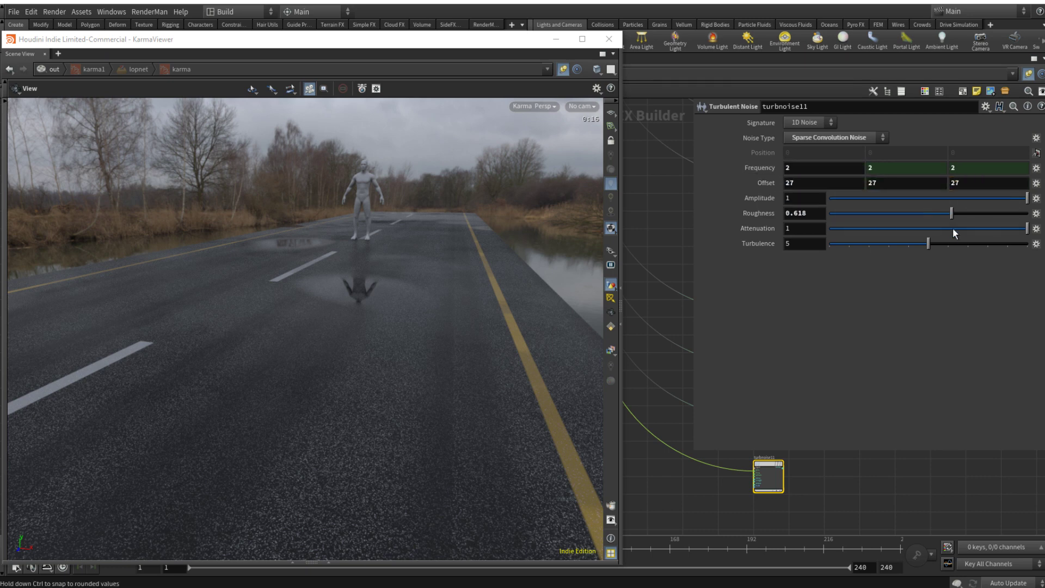
pyautogui.click(899, 497)
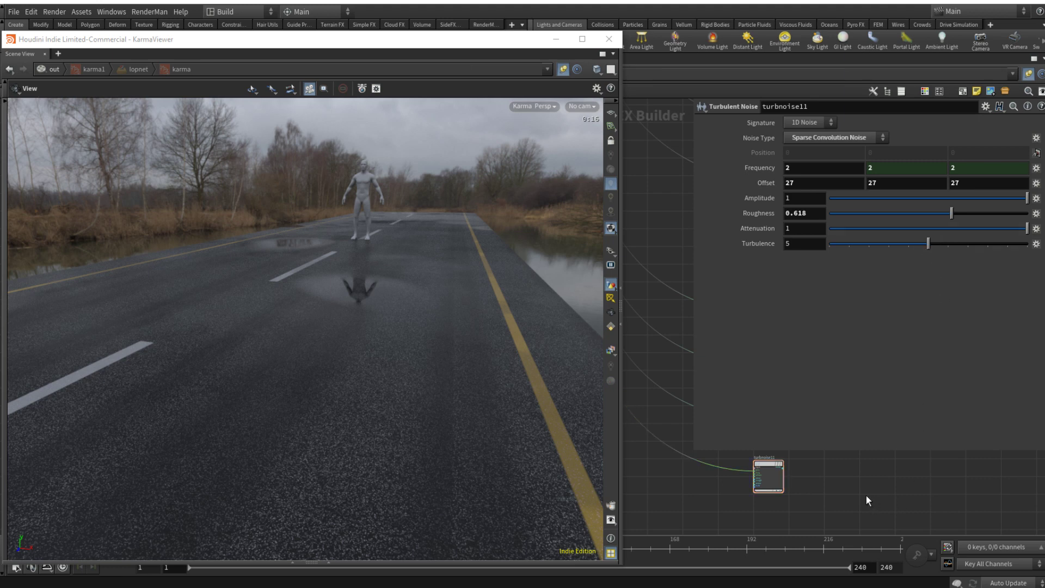
pyautogui.press('p')
# Step: Add a Maximum node beside the new turbulent noises and wire the upper three noises into it
pyautogui.moveTo(751, 274); pyautogui.dragTo(825, 437)
pyautogui.press('Tab')
pyautogui.write('max')
pyautogui.press('Return')
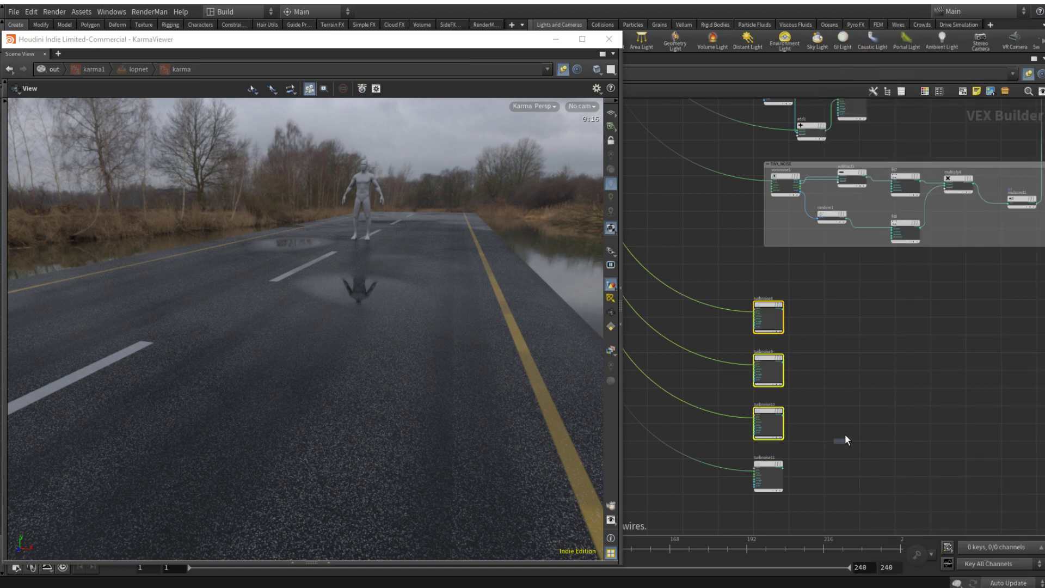
pyautogui.click(902, 321)
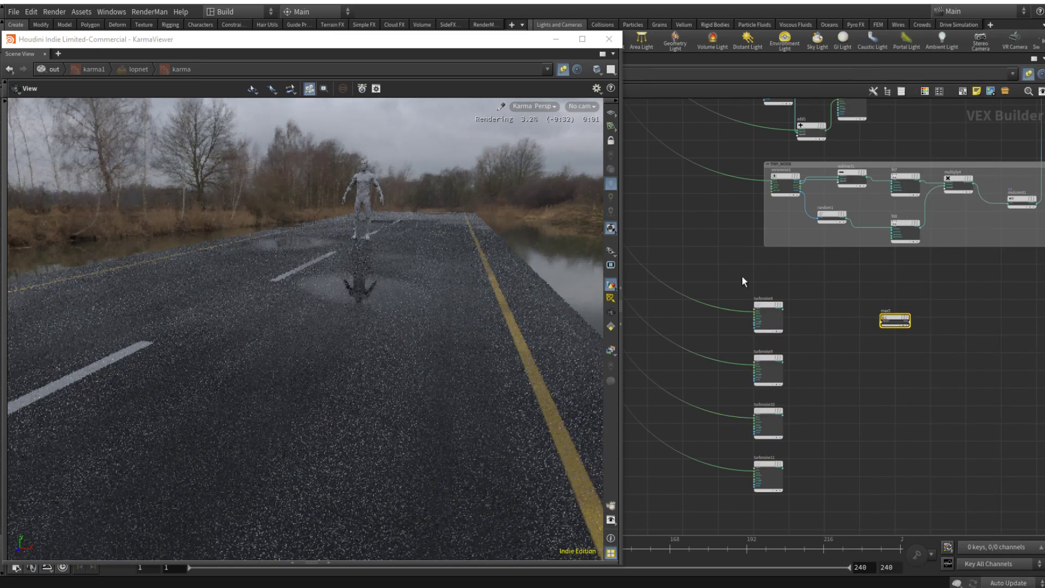
pyautogui.moveTo(742, 276); pyautogui.dragTo(822, 424)
pyautogui.scroll(3, 786, 308)
pyautogui.moveTo(777, 300); pyautogui.dragTo(950, 322)
pyautogui.scroll(-3, 1007, 391)
pyautogui.moveTo(939, 396); pyautogui.dragTo(836, 385, button='middle')
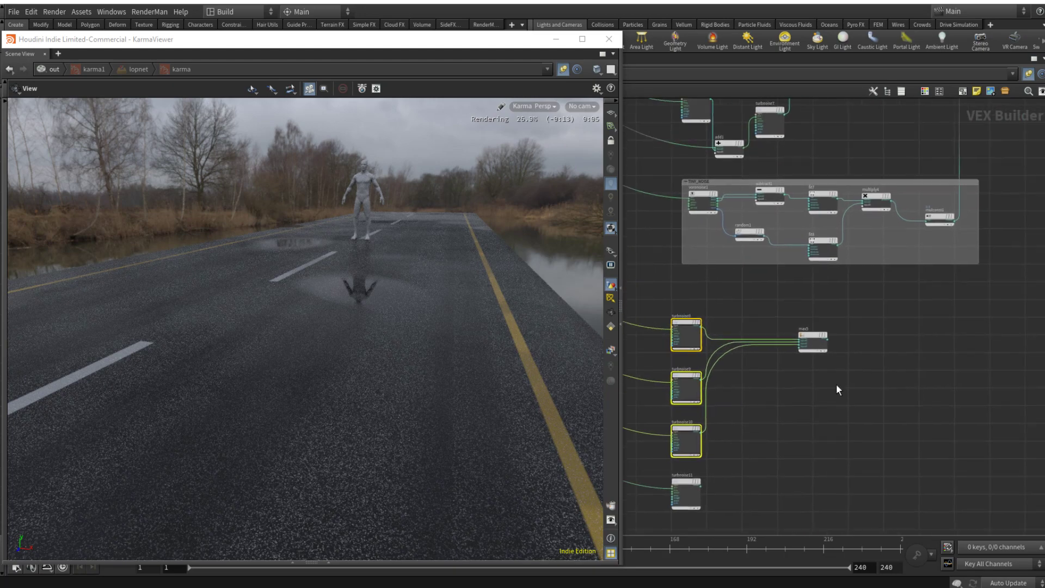
# Step: Add a Multiply node after the new Maximum node and feed the maximum into its first input
pyautogui.click(889, 337)
pyautogui.press('Tab')
pyautogui.write('mult')
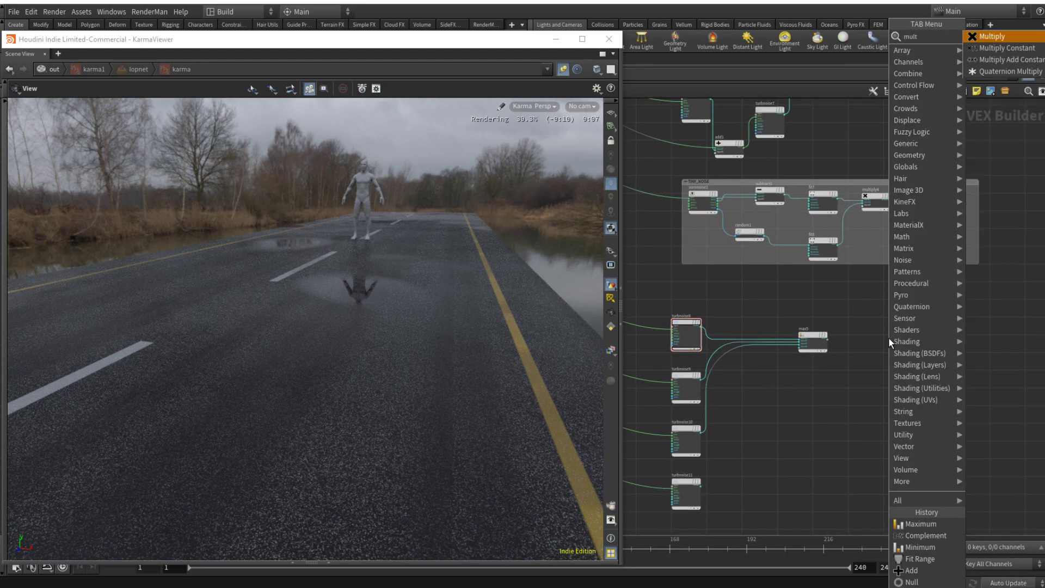
pyautogui.press('Return')
pyautogui.click(889, 338)
pyautogui.scroll(3, 841, 345)
pyautogui.moveTo(821, 341); pyautogui.dragTo(891, 340)
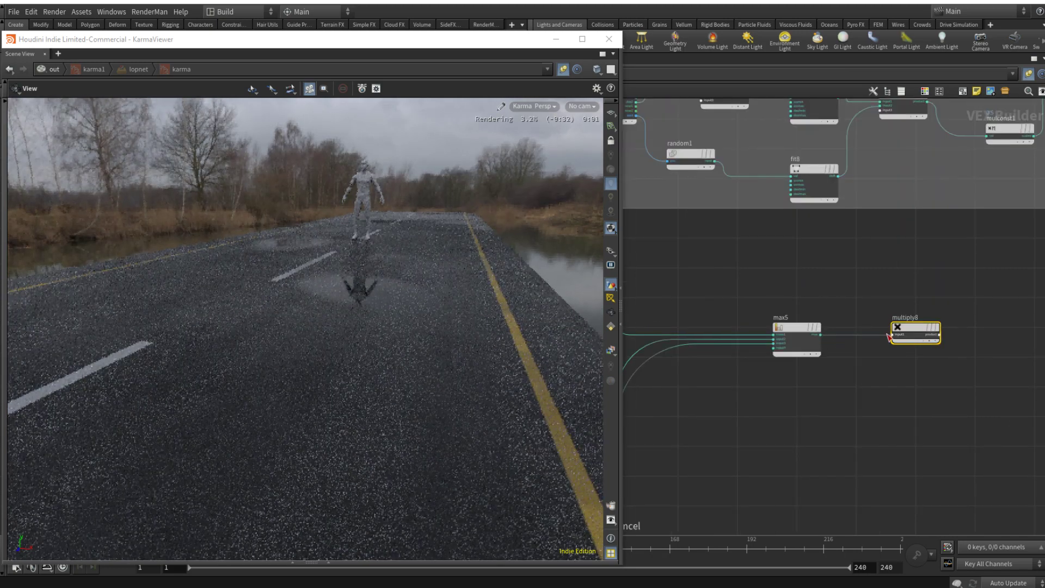
# Step: Wire turbnoise11 into the new Multiply node's second input and shift the noise node away from the other three
pyautogui.scroll(-4, 879, 352)
pyautogui.moveTo(864, 397); pyautogui.dragTo(860, 356, button='middle')
pyautogui.scroll(2, 757, 430)
pyautogui.moveTo(742, 420); pyautogui.dragTo(924, 257)
pyautogui.click(923, 257)
pyautogui.moveTo(721, 416); pyautogui.dragTo(808, 436)
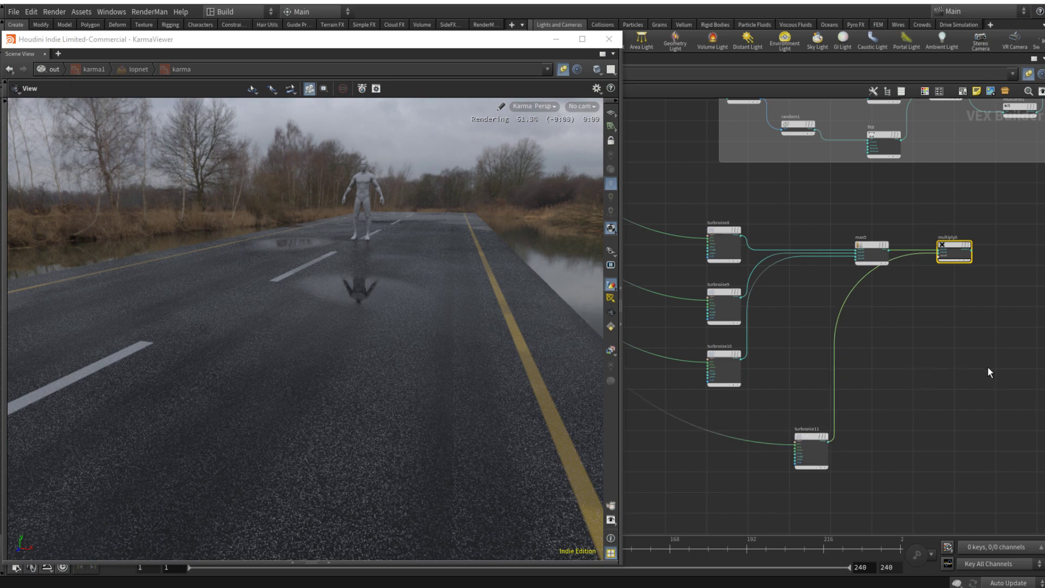
# Step: Add a Fit Range node after the new Multiply node and connect the product to its value input
pyautogui.moveTo(966, 280); pyautogui.dragTo(801, 358, button='middle')
pyautogui.scroll(-1, 866, 339)
pyautogui.click(867, 335)
pyautogui.press('Tab')
pyautogui.write('fit')
pyautogui.press('Return')
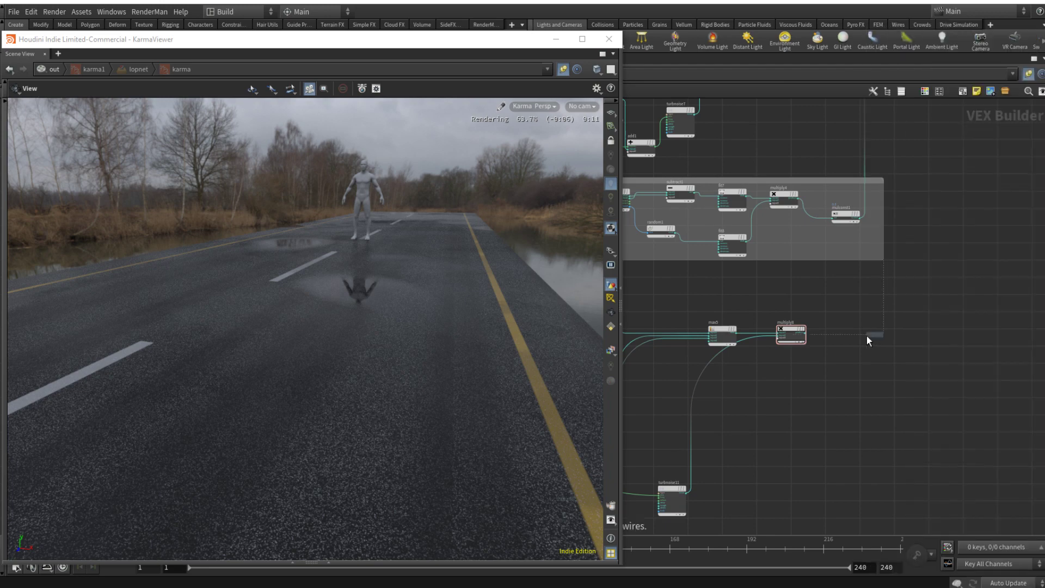
pyautogui.click(874, 332)
pyautogui.scroll(2, 866, 335)
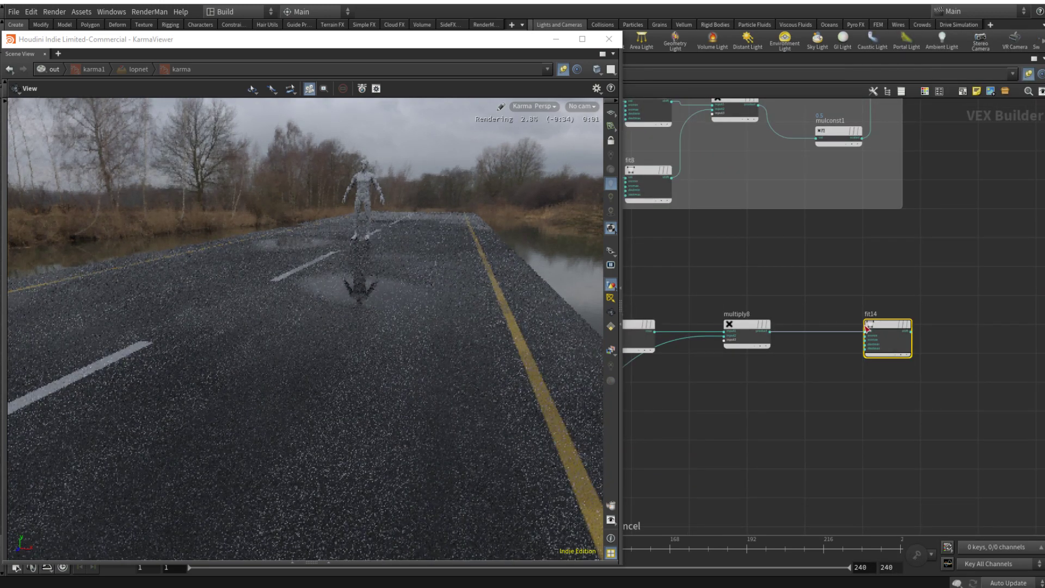
# Step: Add a Clamp node after fit14, fed by the fit output
pyautogui.moveTo(982, 329); pyautogui.dragTo(862, 353, button='middle')
pyautogui.click(862, 353)
pyautogui.press('Tab')
pyautogui.write('clamp')
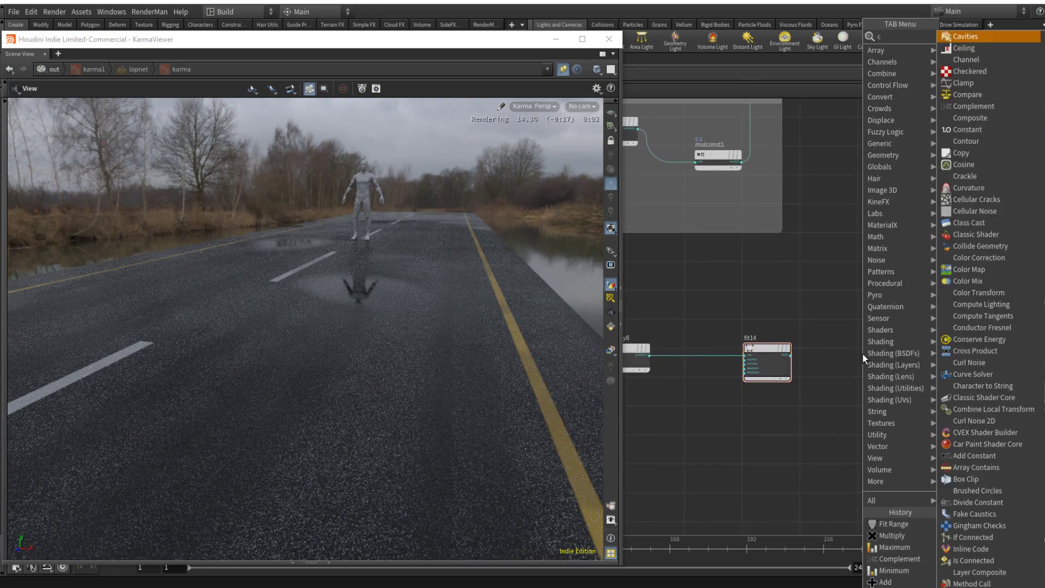
pyautogui.press('Return')
pyautogui.click(865, 353)
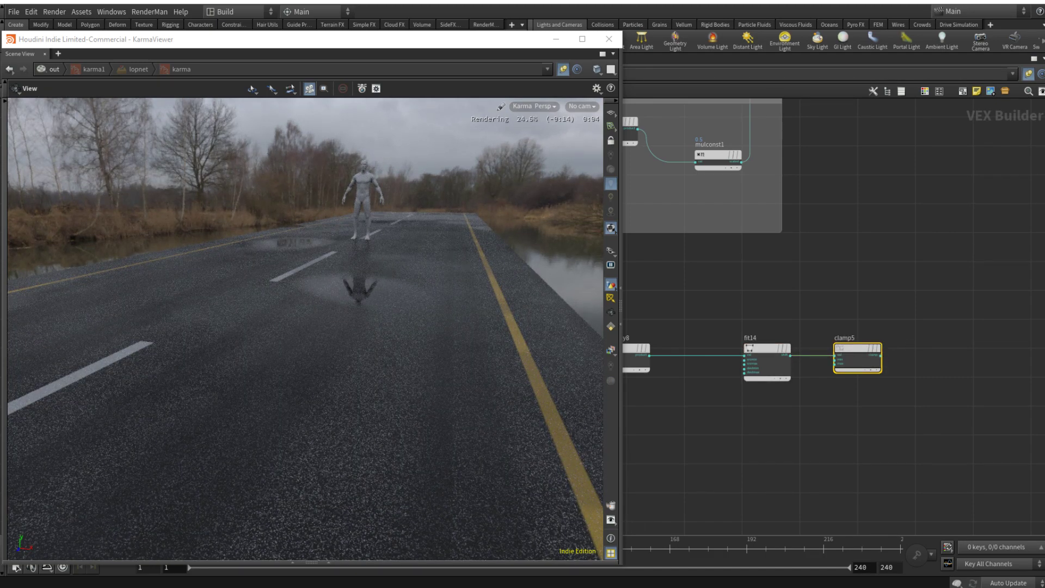
# Step: Preview clamp5 through principledshader1's base color input, and cut the wire from ROUGH_OUT to the shader's roughness
pyautogui.moveTo(881, 355); pyautogui.dragTo(924, 352)
pyautogui.scroll(-5, 919, 332)
pyautogui.scroll(8, 916, 320)
pyautogui.scroll(1, 893, 253)
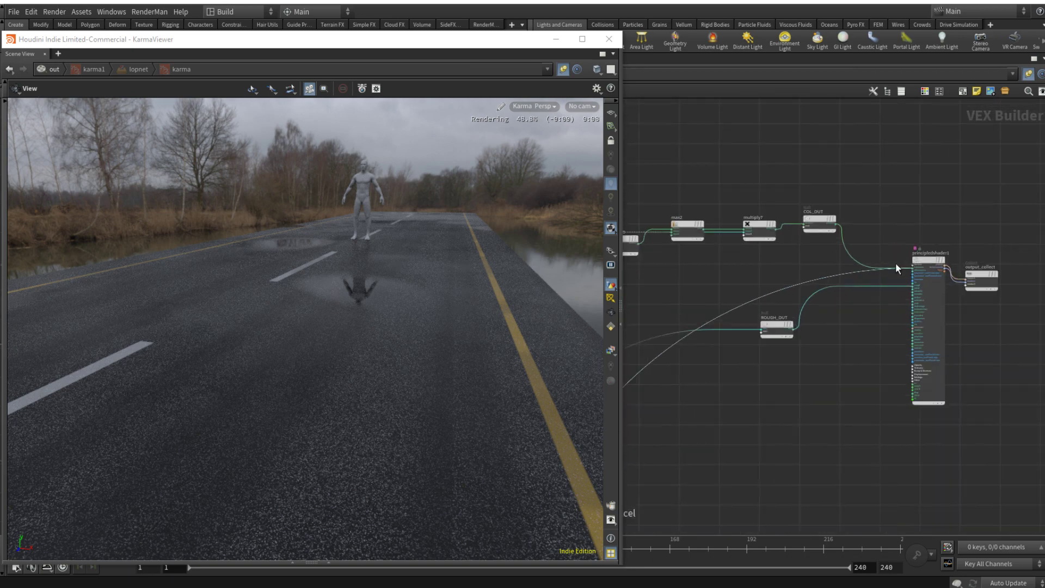
pyautogui.scroll(4, 897, 265)
pyautogui.click(897, 264)
pyautogui.press('y')
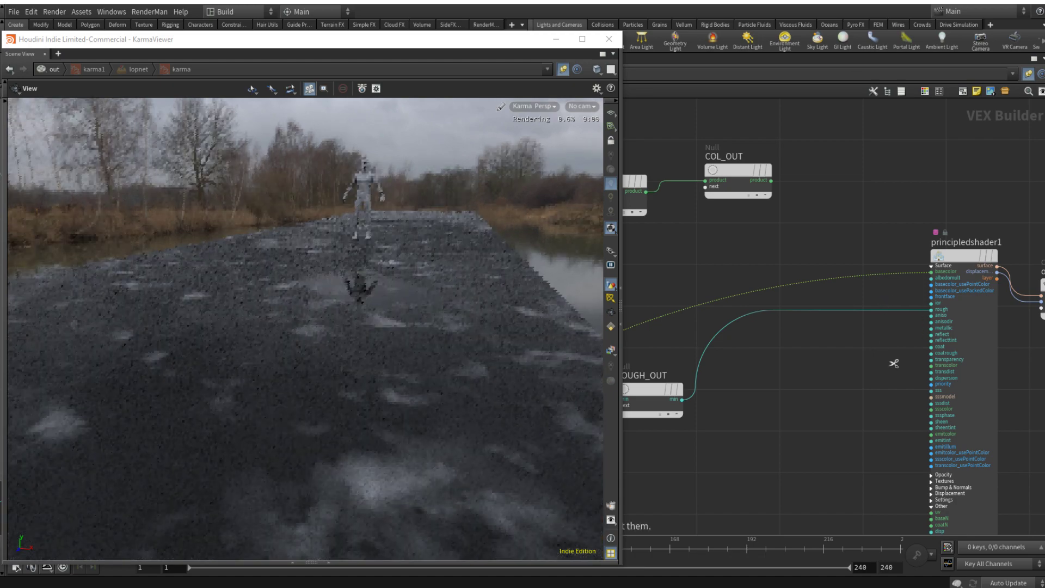
pyautogui.moveTo(894, 363); pyautogui.dragTo(673, 354)
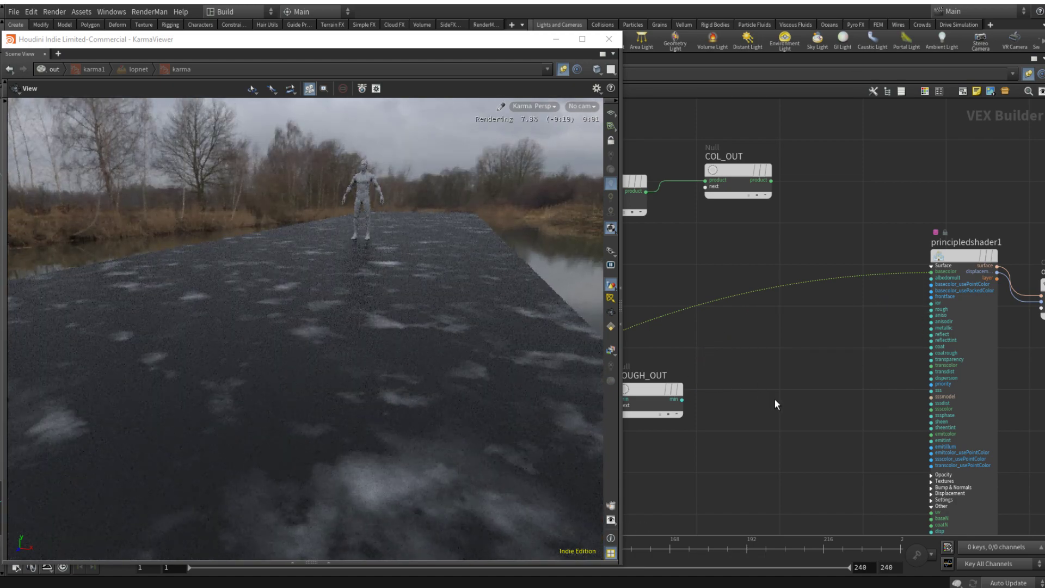
# Step: Set fit14's source minimum to 0.135 and source maximum to 0.312
pyautogui.scroll(-6, 779, 404)
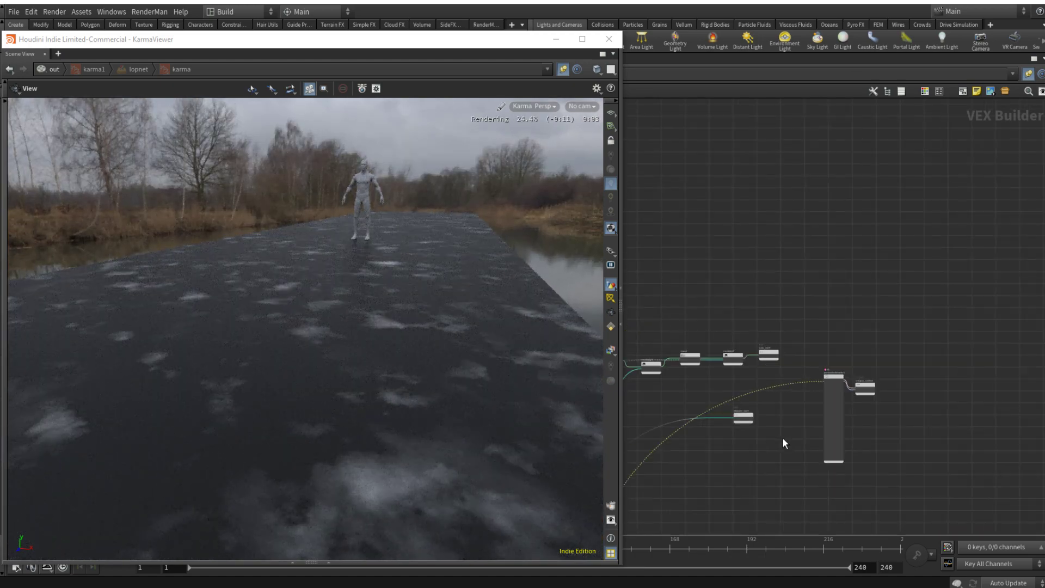
pyautogui.moveTo(783, 438); pyautogui.dragTo(917, 222, button='middle')
pyautogui.scroll(-3, 793, 433)
pyautogui.scroll(8, 823, 396)
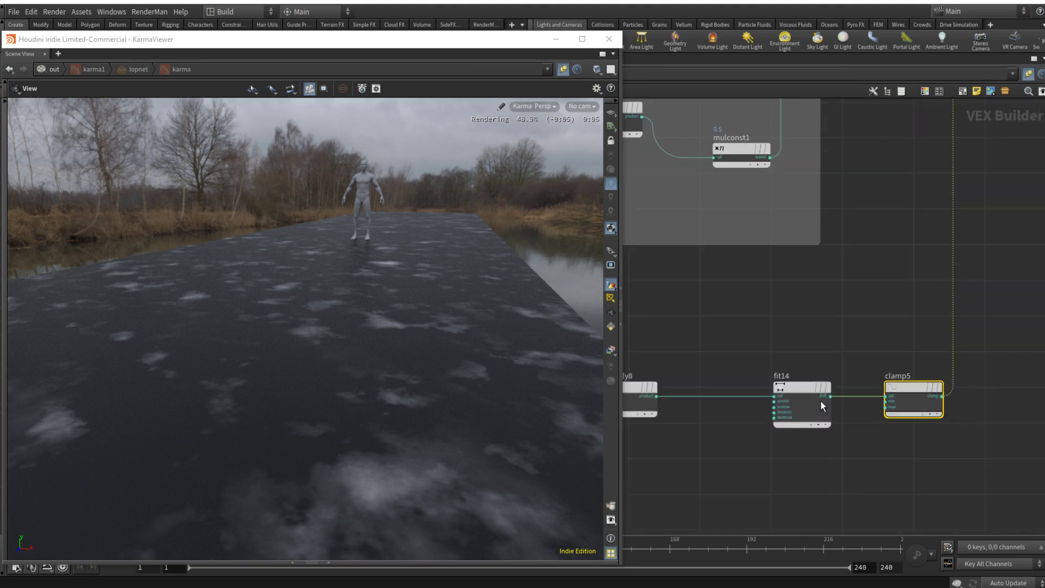
pyautogui.moveTo(797, 386)
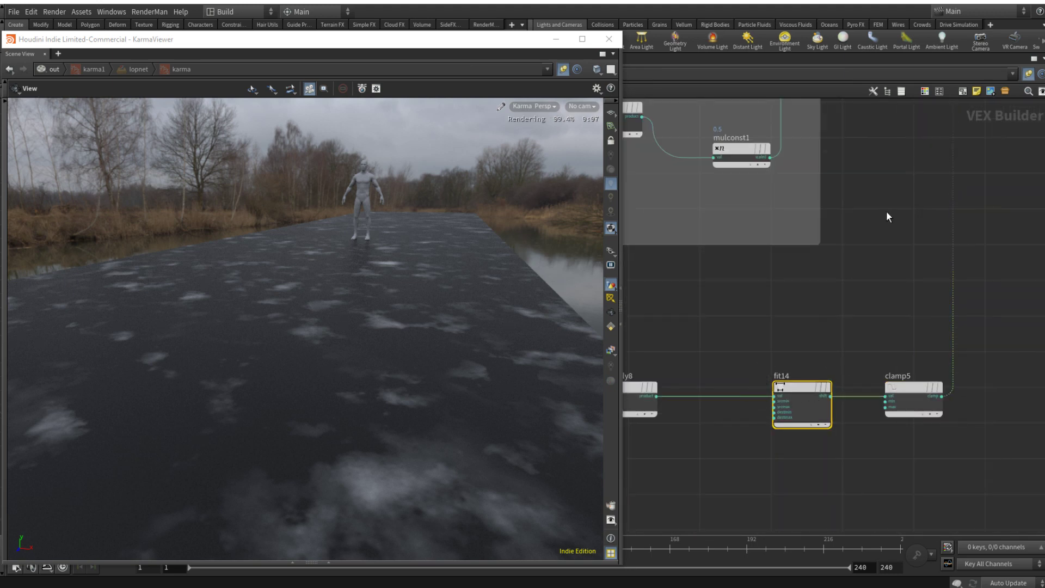
pyautogui.press('p')
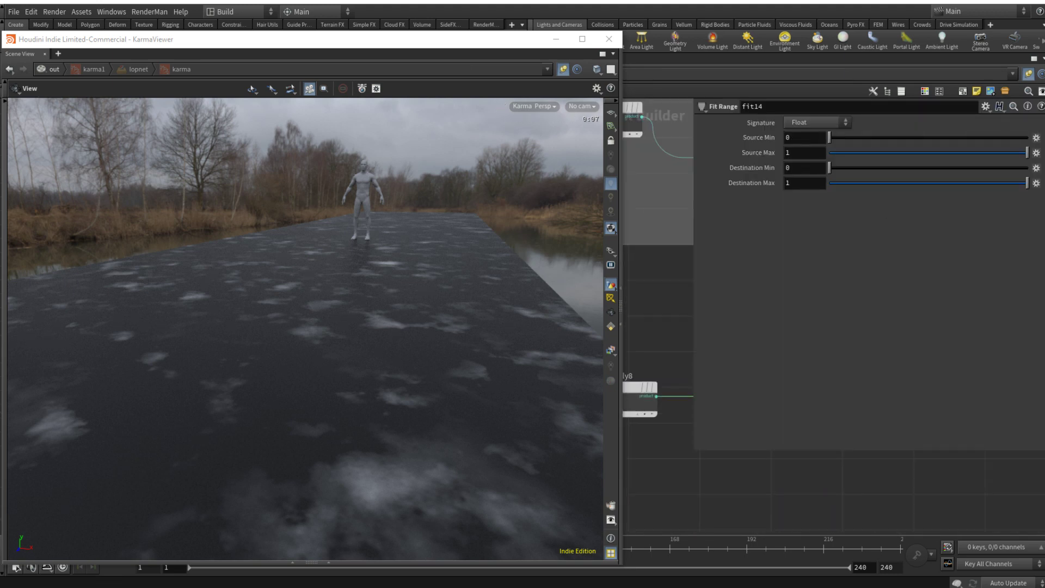
pyautogui.click(877, 138)
pyautogui.moveTo(867, 140); pyautogui.dragTo(856, 137)
pyautogui.click(892, 153)
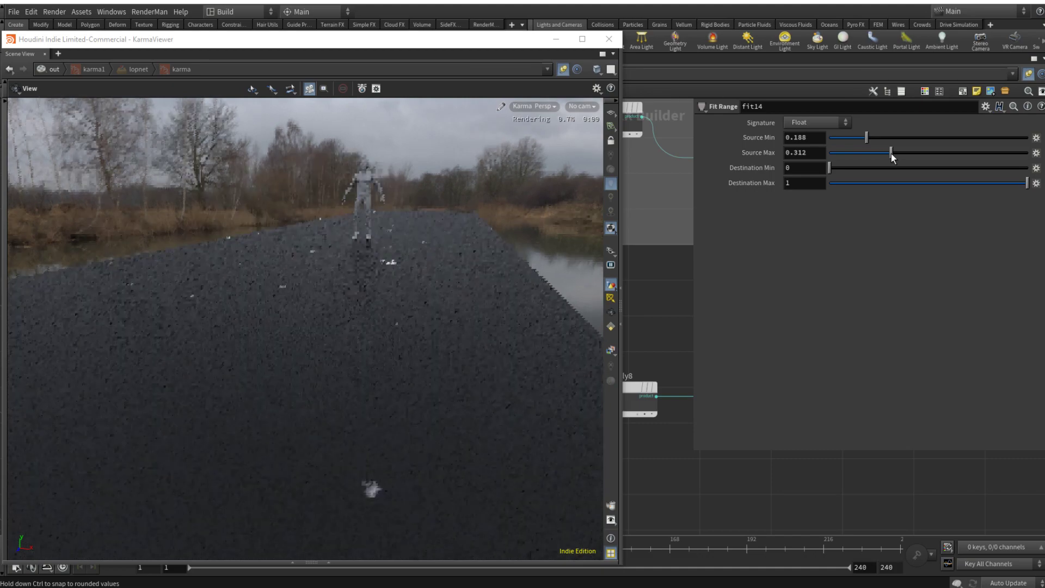
pyautogui.click(857, 136)
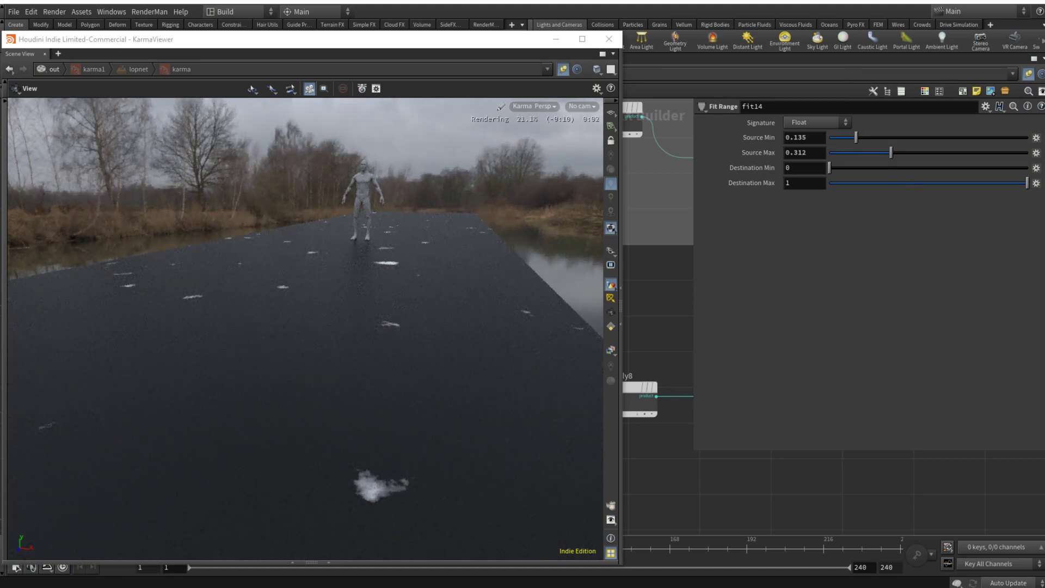
pyautogui.press('p')
# Step: Move turbnoise11 closer to the other noises and enclose the whole new node chain in a network box titled HOLES_MASK
pyautogui.scroll(-8, 793, 469)
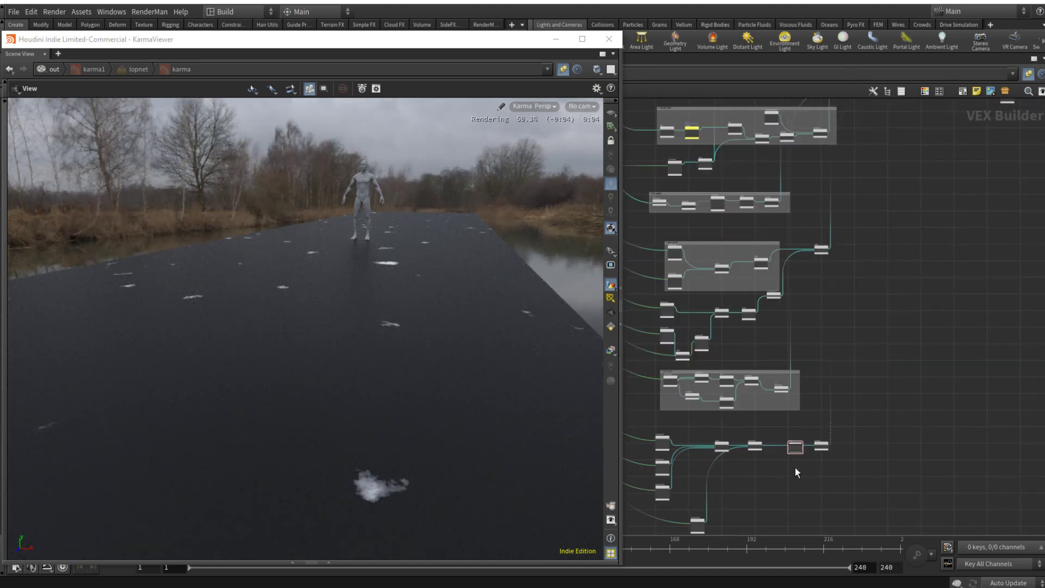
pyautogui.moveTo(795, 467); pyautogui.dragTo(876, 333, button='middle')
pyautogui.moveTo(769, 387); pyautogui.dragTo(743, 394)
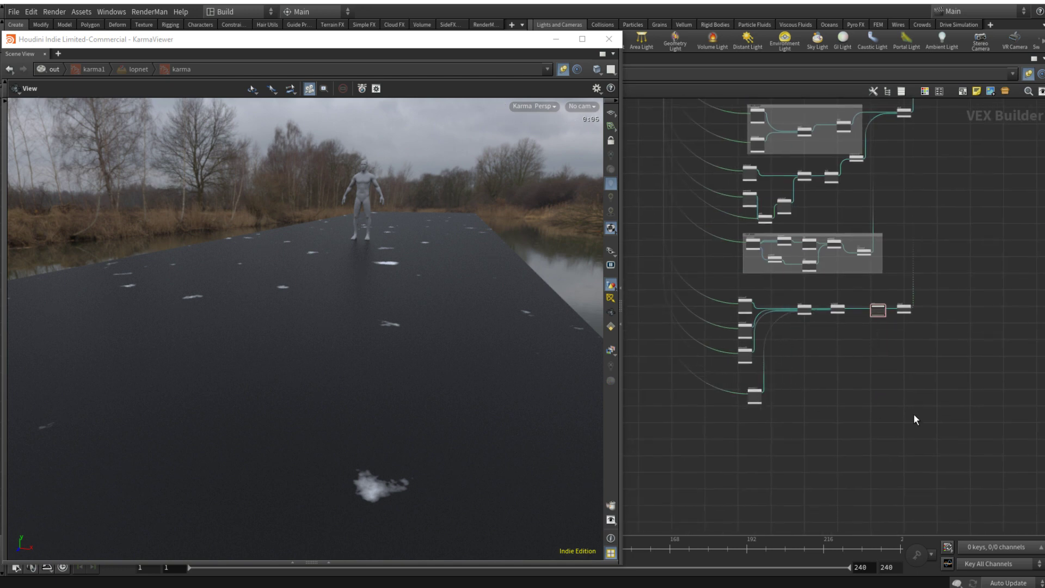
pyautogui.moveTo(929, 430); pyautogui.dragTo(729, 289)
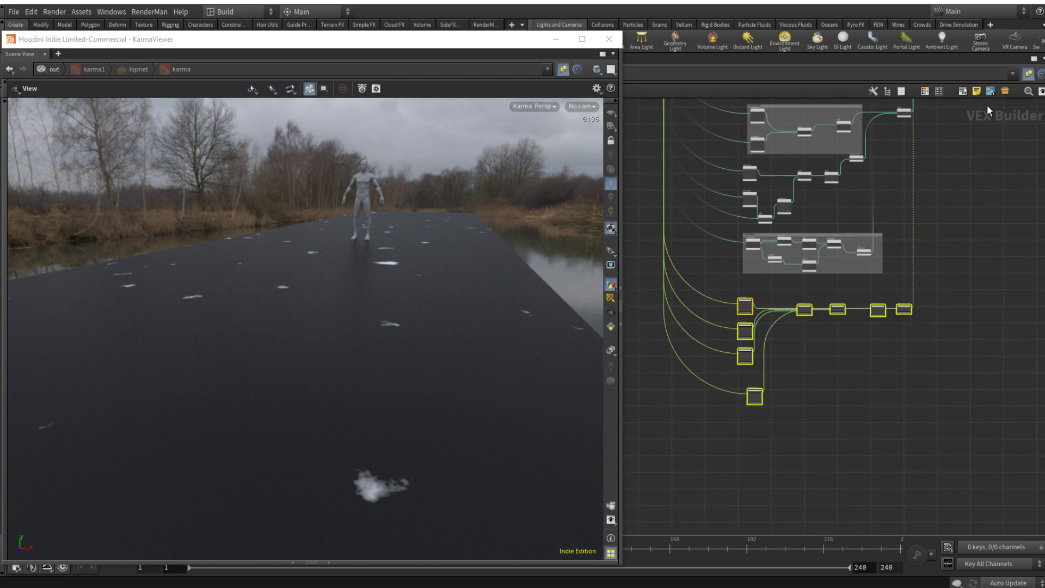
pyautogui.click(962, 91)
pyautogui.scroll(5, 740, 309)
pyautogui.click(736, 302)
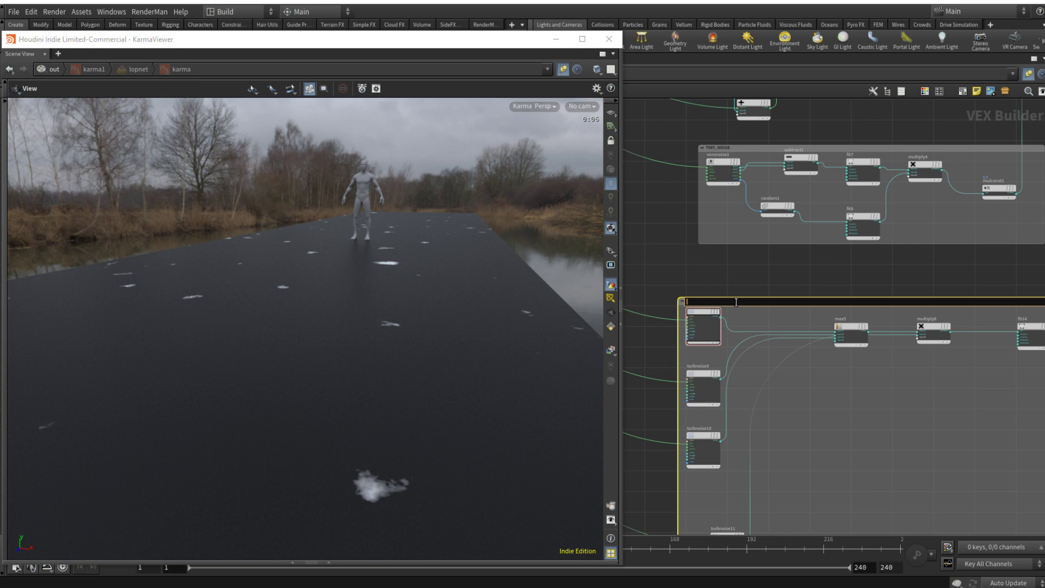
pyautogui.write('HOLES_MASK')
pyautogui.press('Return')
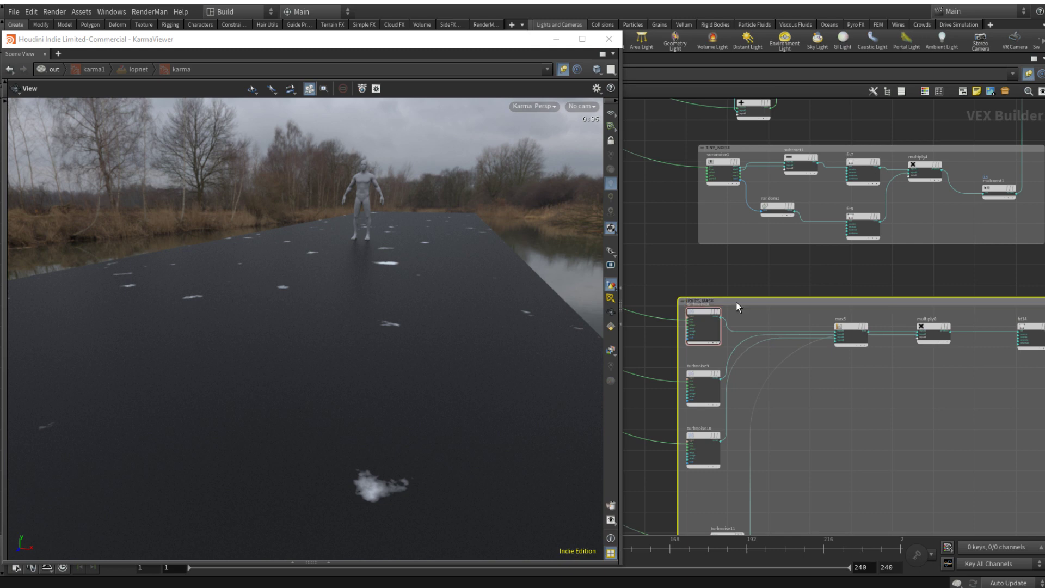
pyautogui.scroll(-5, 737, 301)
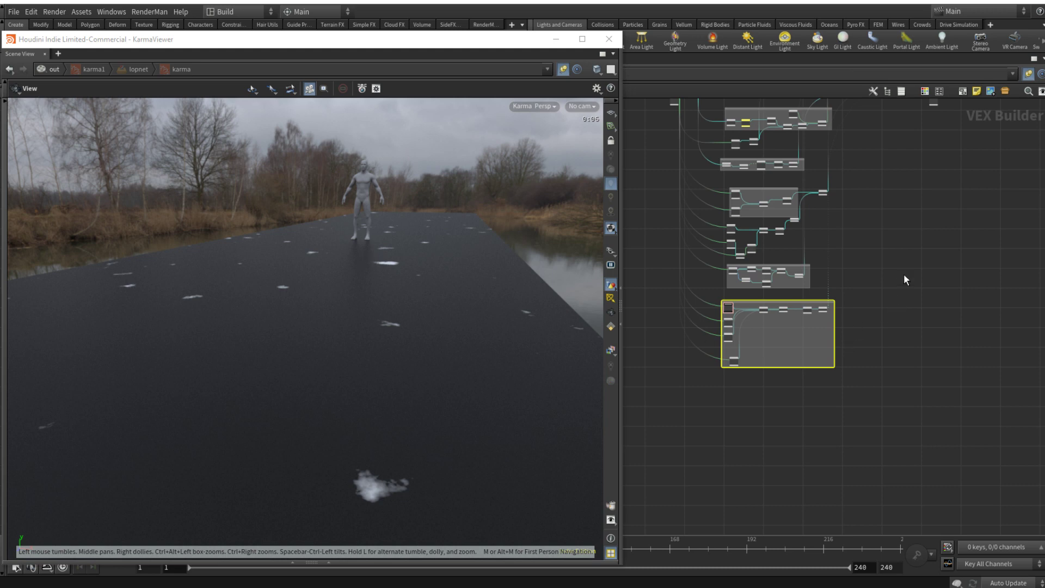
pyautogui.moveTo(904, 275); pyautogui.dragTo(805, 323, button='middle')
pyautogui.scroll(2, 854, 327)
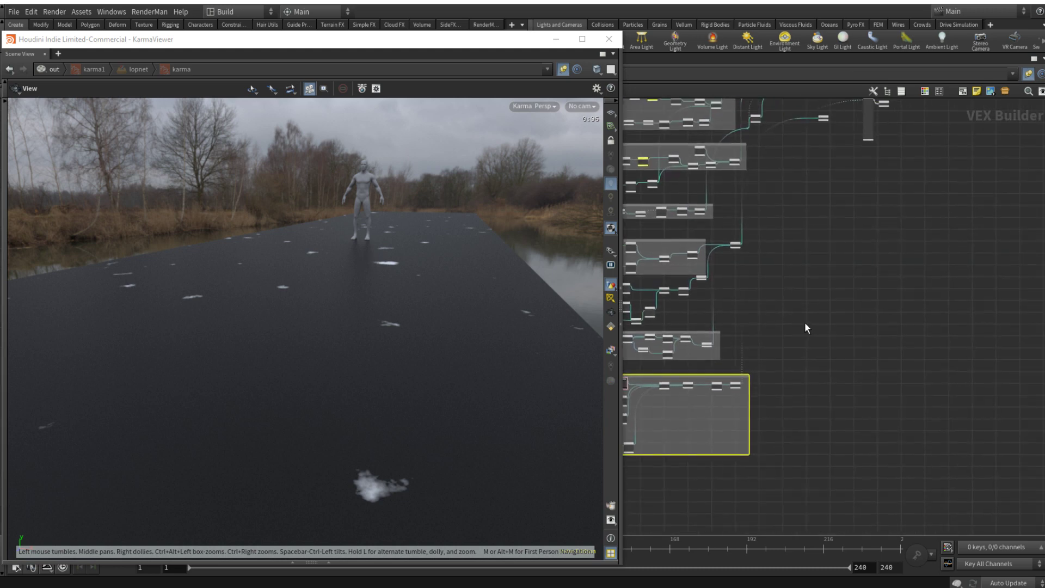
# Step: Insert a Multiply Constant node on the wire running from clamp5 to the shader's base color
pyautogui.scroll(3, 792, 324)
pyautogui.press('Tab')
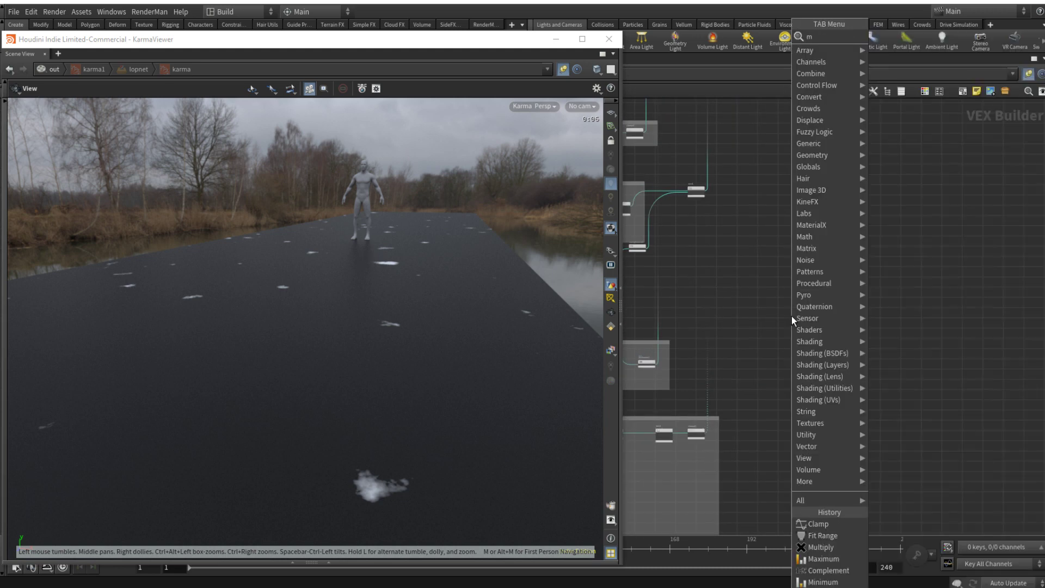
pyautogui.write('multc')
pyautogui.press('Return')
pyautogui.scroll(1, 783, 331)
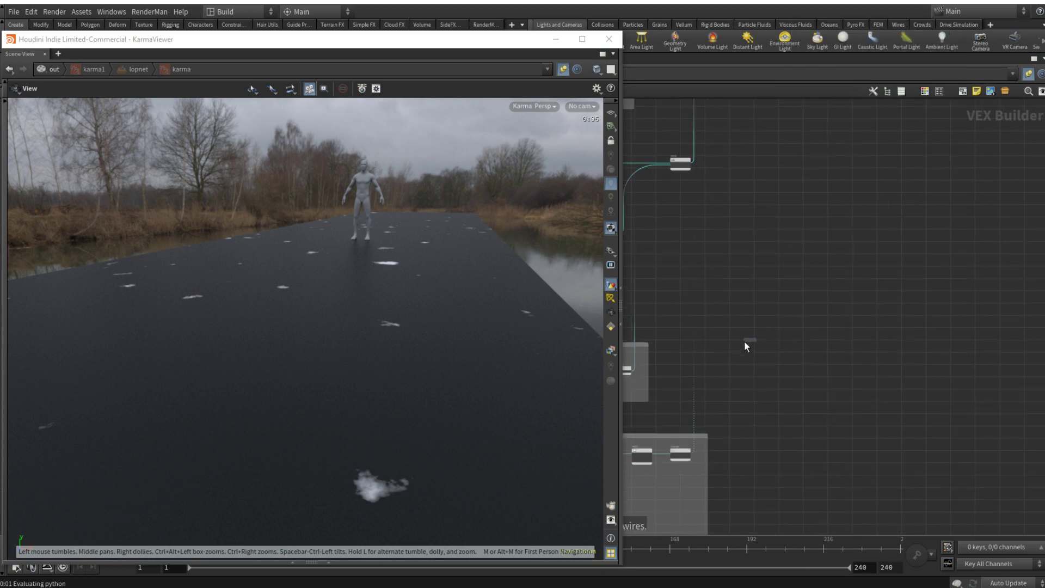
pyautogui.click(716, 353)
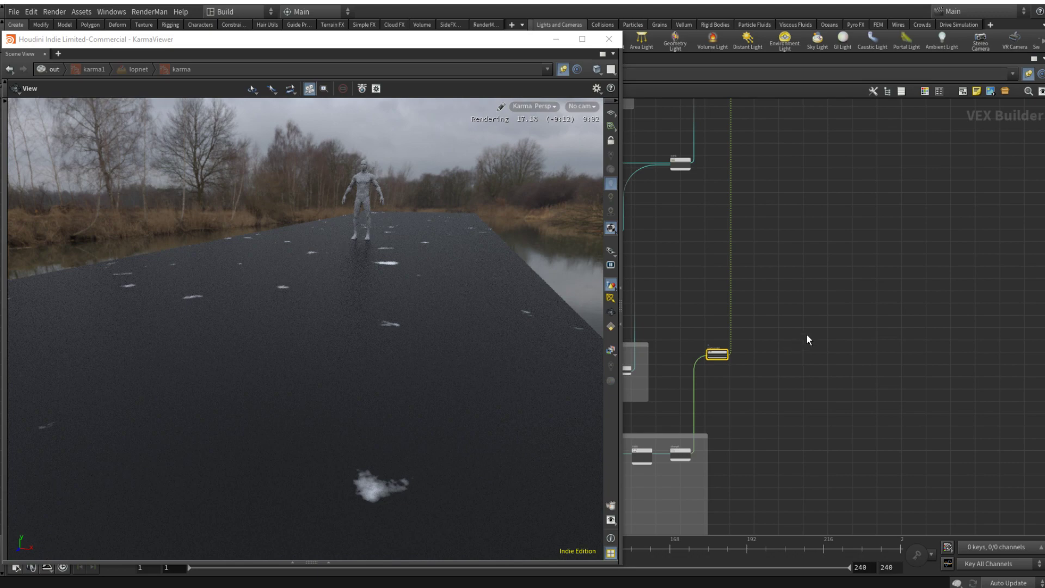
# Step: Set mulconst2's multiplier to -1
pyautogui.write('p')
pyautogui.write('-')
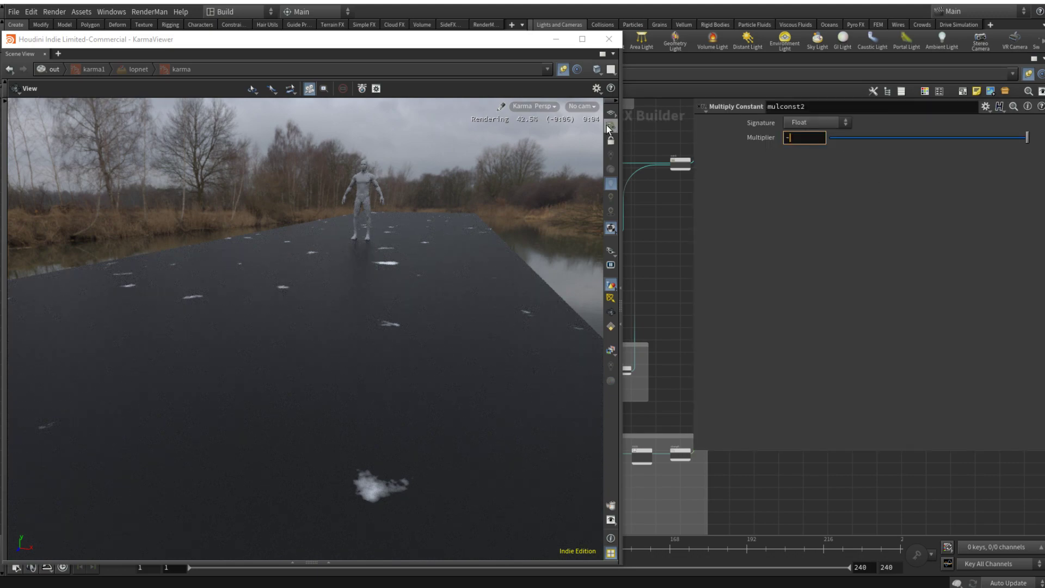
pyautogui.write('1')
pyautogui.press('Return')
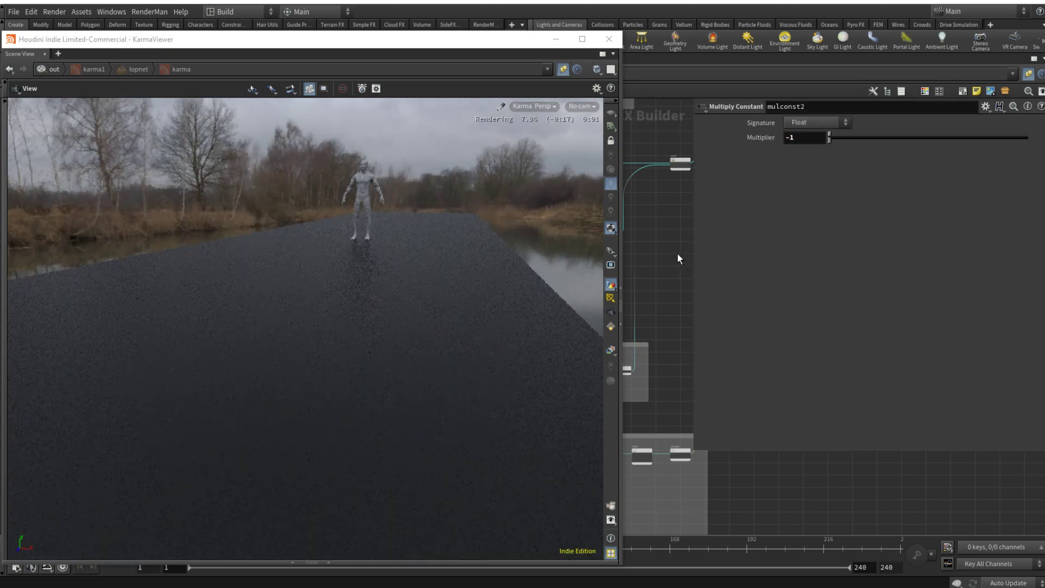
pyautogui.press('p')
# Step: Insert a second Multiply Constant node after mulconst2 and name it HOLES_MULT
pyautogui.press('Tab')
pyautogui.write('mult')
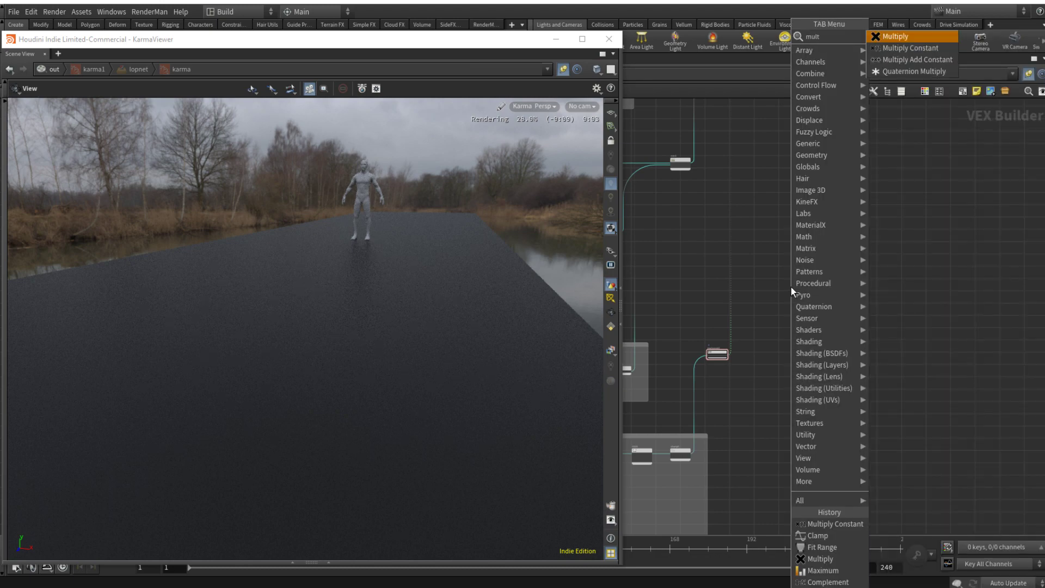
pyautogui.press('Return')
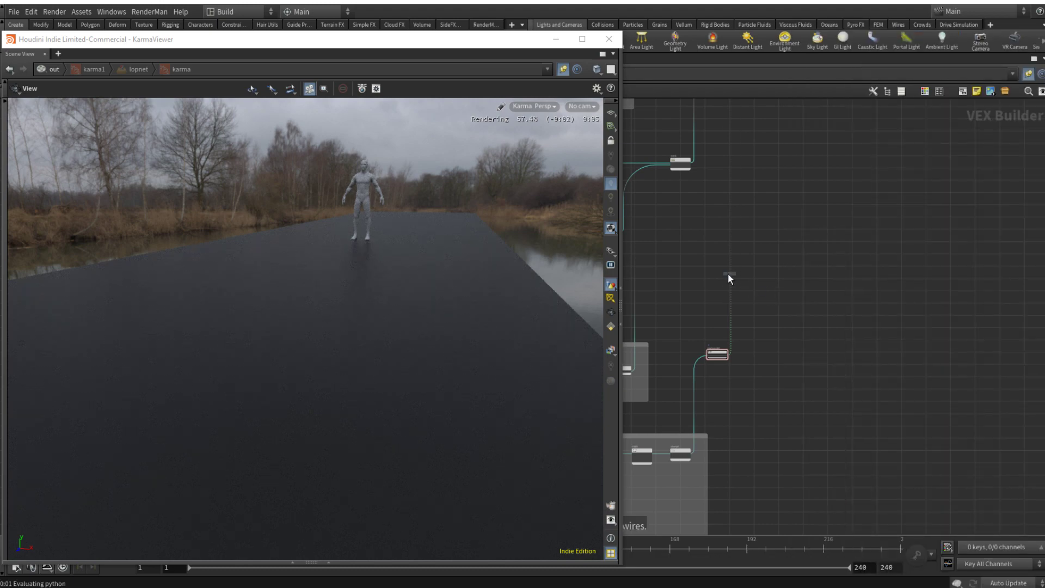
pyautogui.click(733, 275)
pyautogui.moveTo(757, 273); pyautogui.dragTo(724, 337)
pyautogui.scroll(6, 818, 352)
pyautogui.click(815, 349)
pyautogui.write('HOLES_MULT')
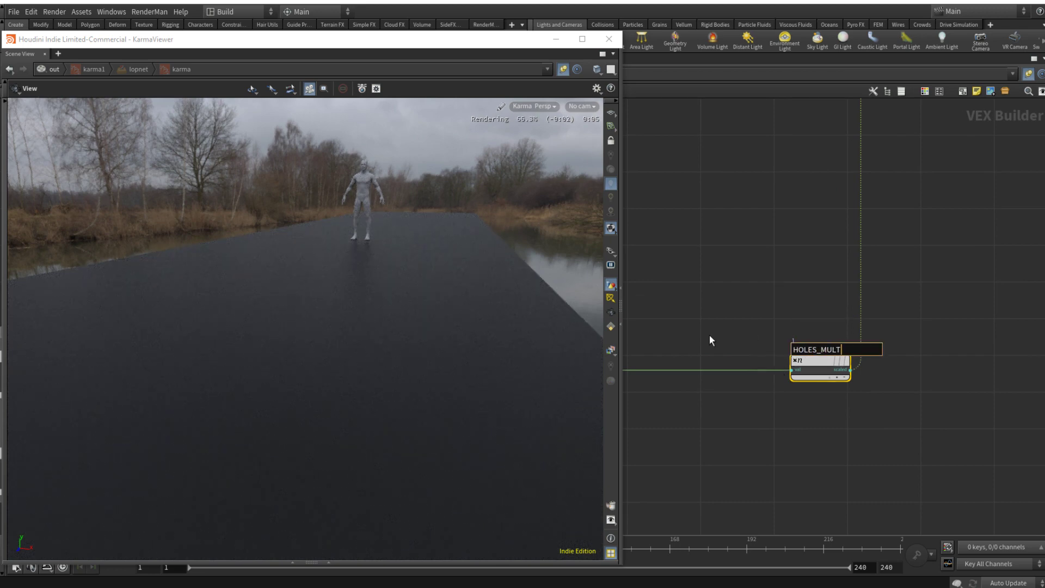
pyautogui.press('Return')
# Step: Reconnect COL_OUT to principledshader1's base color input in place of the holes mask
pyautogui.scroll(-8, 860, 310)
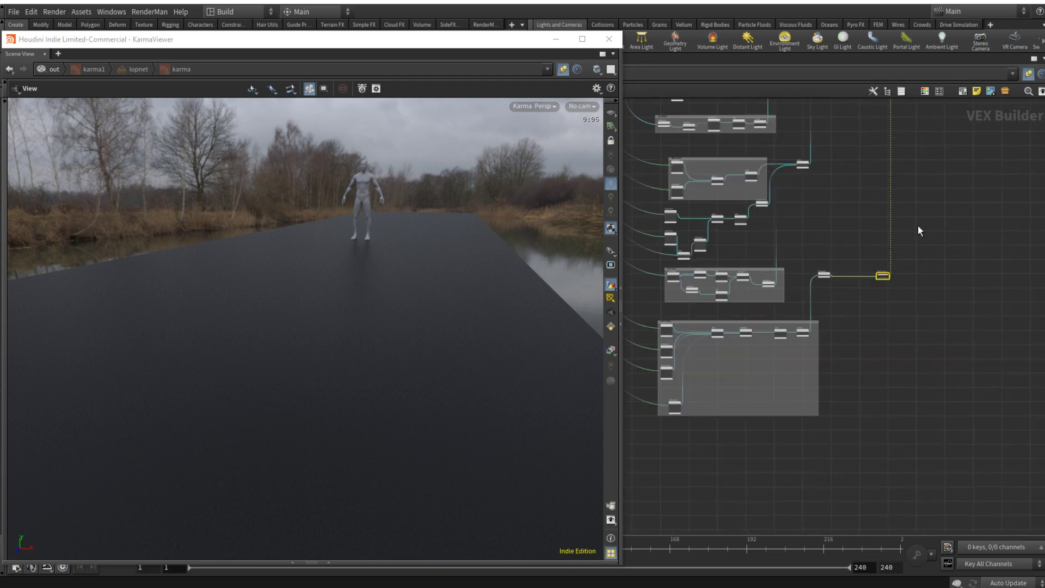
pyautogui.scroll(6, 858, 353)
pyautogui.moveTo(705, 236); pyautogui.dragTo(822, 310)
pyautogui.scroll(-6, 811, 340)
pyautogui.moveTo(785, 512); pyautogui.dragTo(815, 335, button='middle')
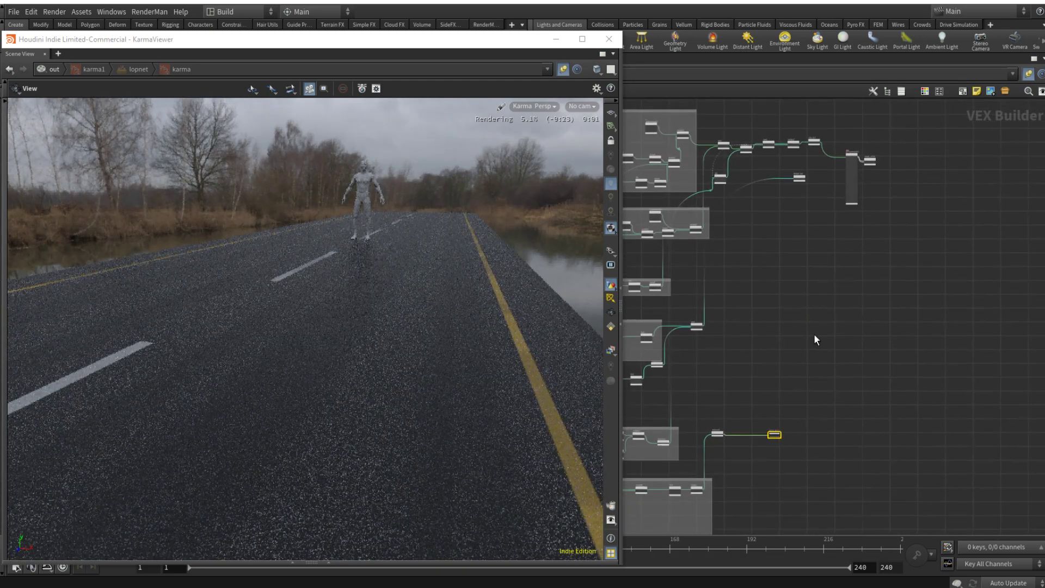
# Step: Wire HOLES_MULT's output into the displacement input of principledshader1
pyautogui.scroll(3, 791, 432)
pyautogui.moveTo(771, 436); pyautogui.dragTo(864, 219)
pyautogui.scroll(1, 865, 214)
pyautogui.click(870, 217)
pyautogui.moveTo(861, 284); pyautogui.dragTo(820, 423, button='middle')
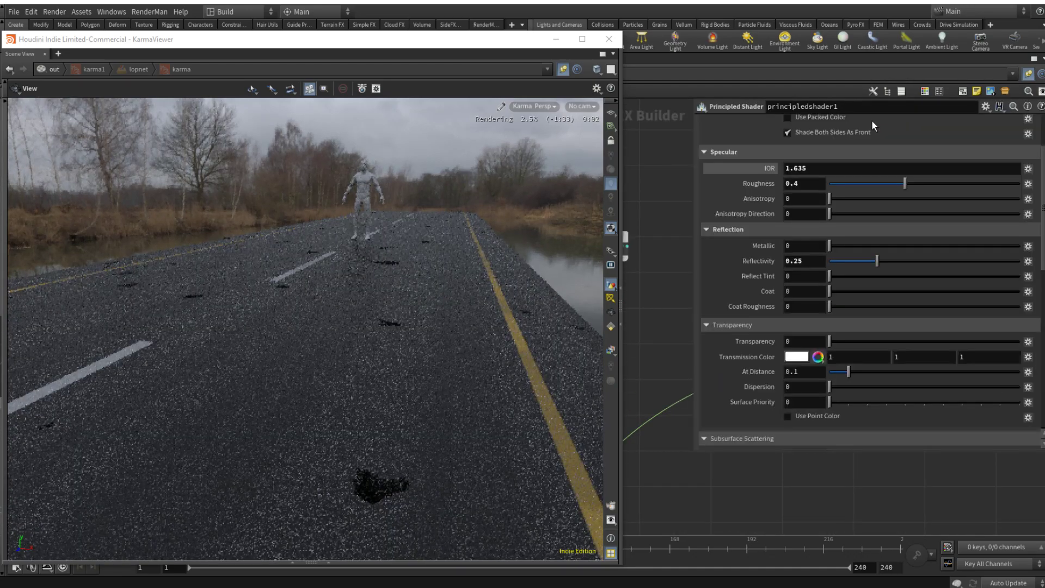
# Step: Review principledshader1's displacement settings and inspect the nearest hole up close in the Karma render
pyautogui.press('p')
pyautogui.click(874, 124)
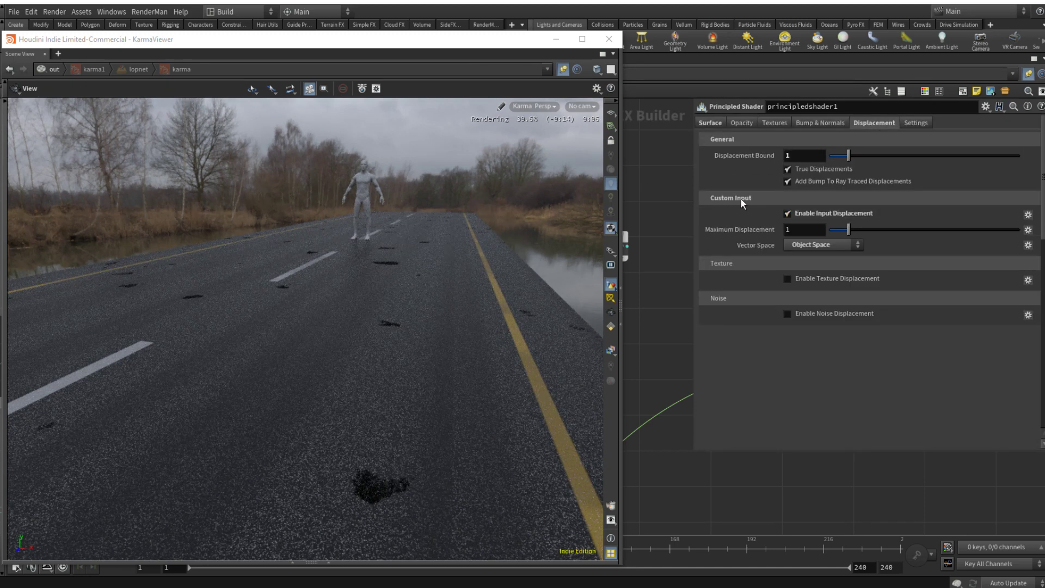
pyautogui.press('p')
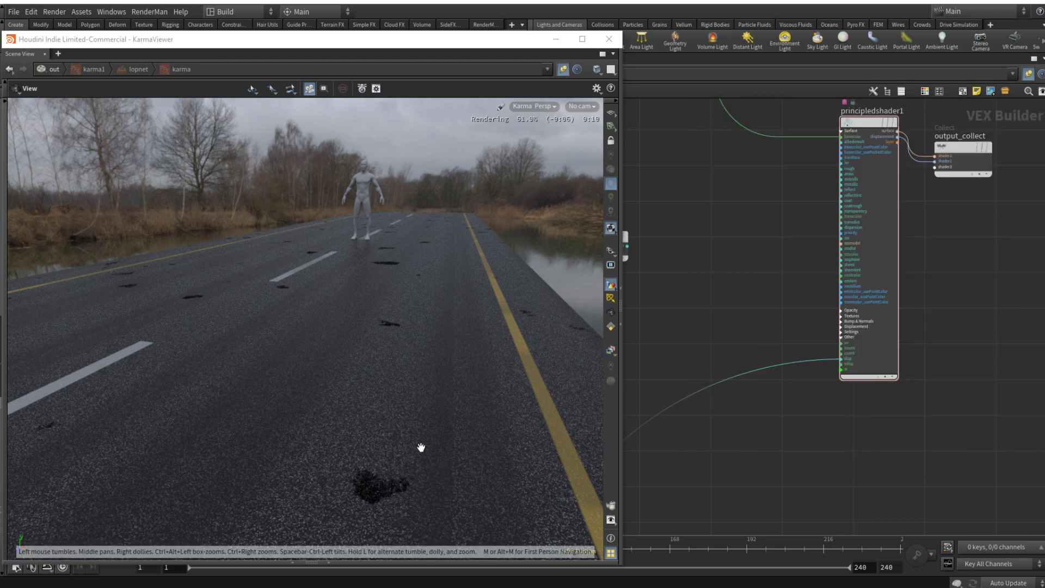
pyautogui.moveTo(401, 442); pyautogui.dragTo(345, 401)
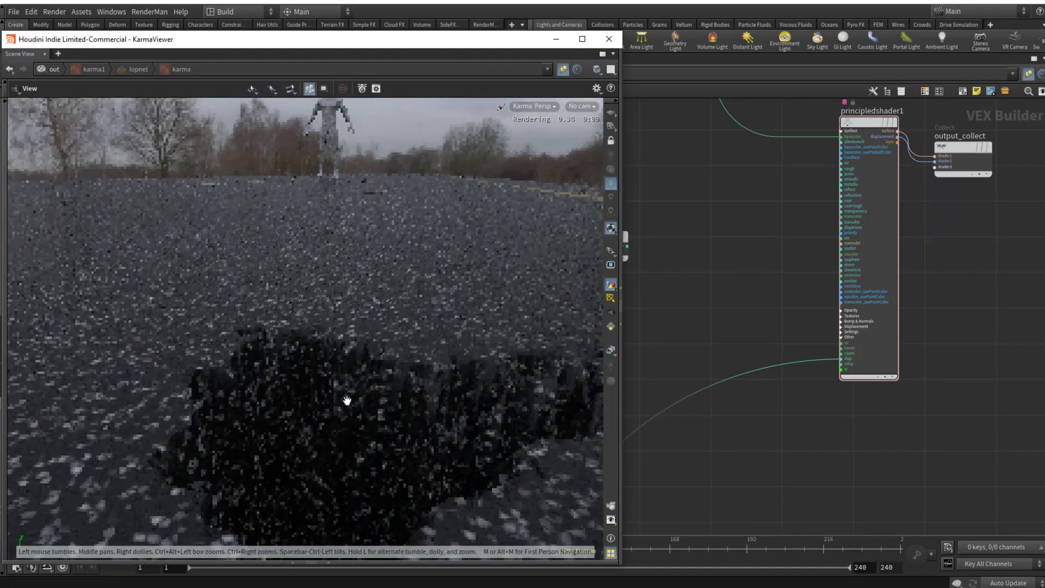
# Step: Set the HOLES_MULT multiplier to 0.01
pyautogui.scroll(-5, 785, 472)
pyautogui.scroll(-3, 795, 484)
pyautogui.moveTo(811, 470); pyautogui.dragTo(885, 146, button='middle')
pyautogui.scroll(-3, 840, 381)
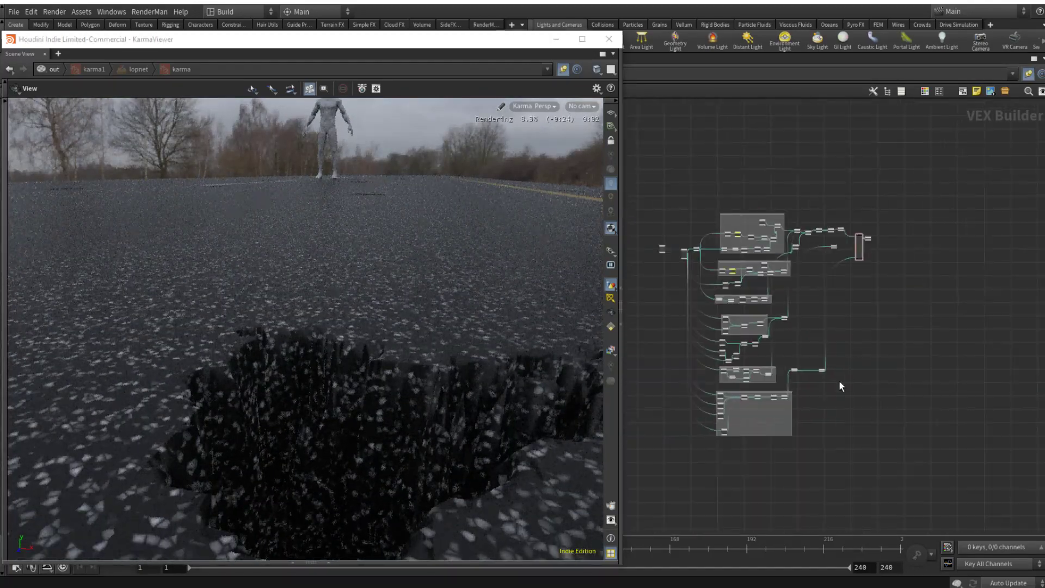
pyautogui.scroll(7, 817, 390)
pyautogui.click(849, 361)
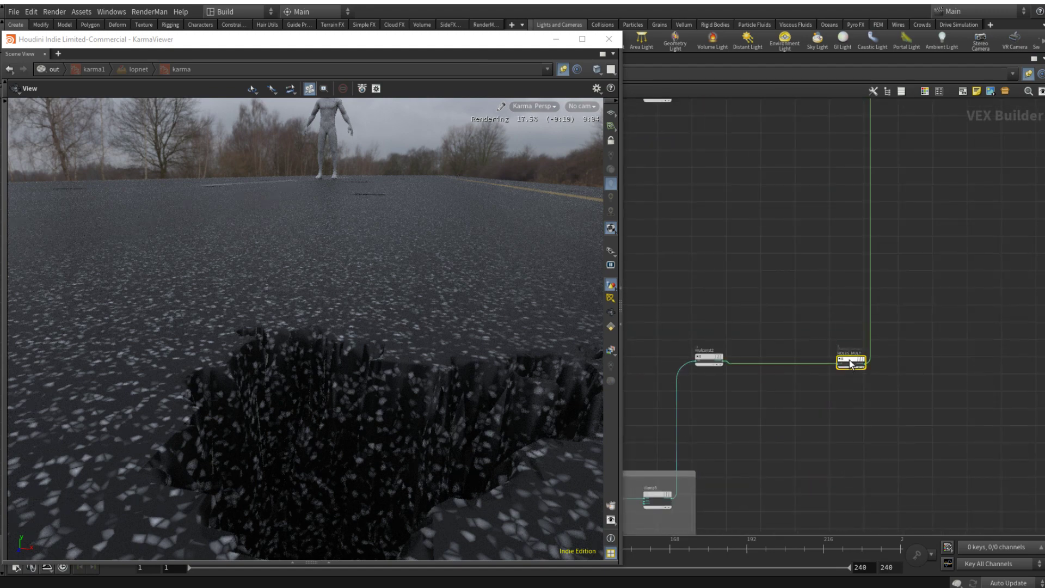
pyautogui.press('p')
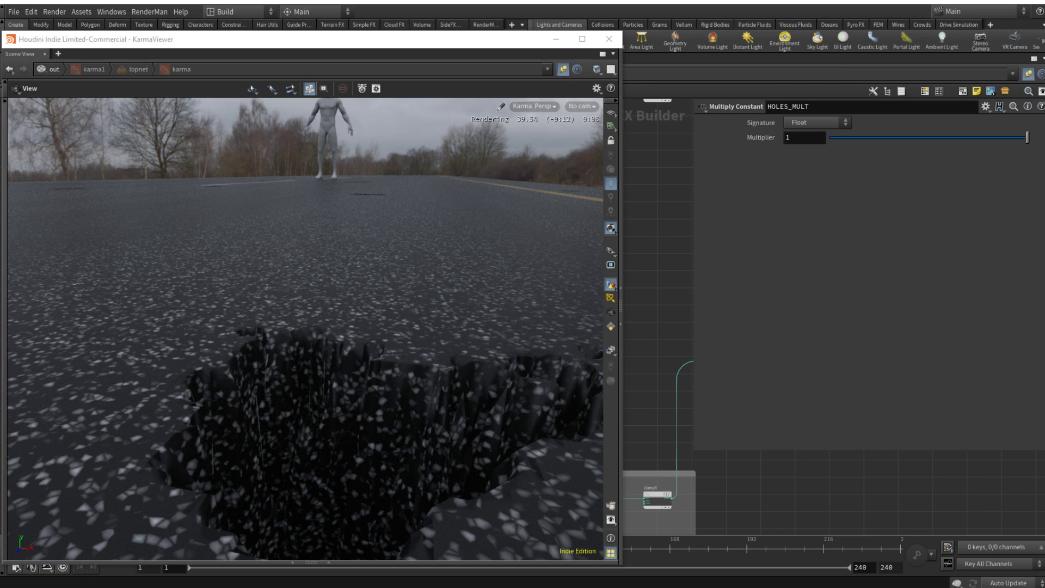
pyautogui.click(802, 140)
pyautogui.write('0.01')
pyautogui.press('Return')
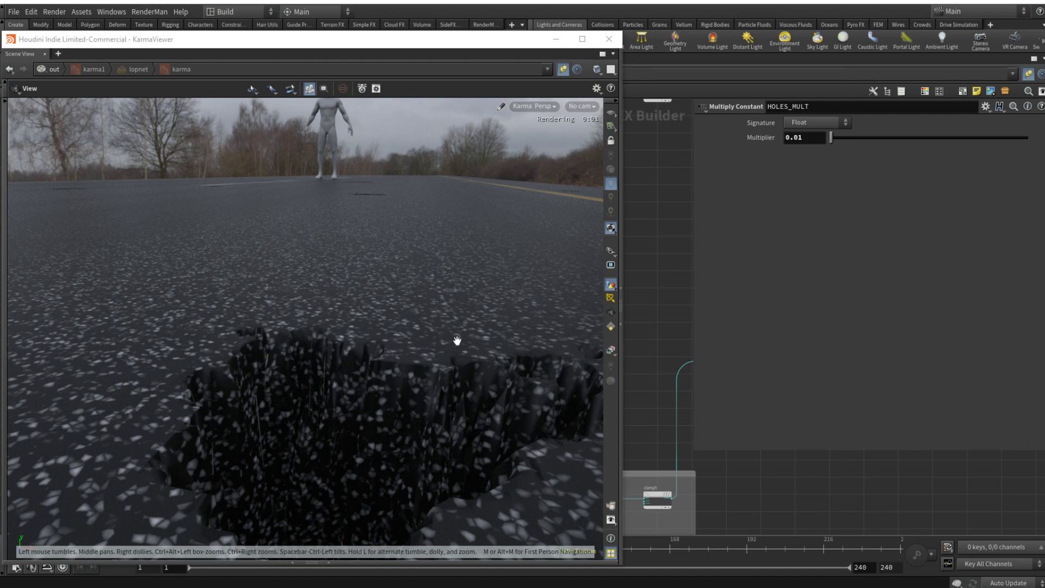
# Step: Try a HOLES_MULT multiplier of 0.1 for deeper holes
pyautogui.click(810, 138)
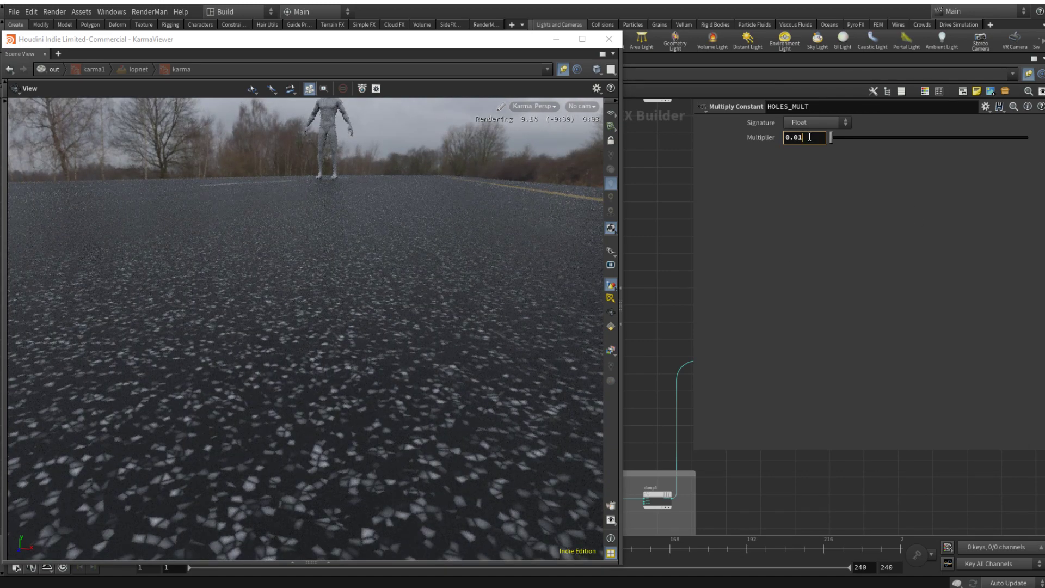
pyautogui.press('BackSpace')
pyautogui.press('BackSpace')
pyautogui.write('1')
pyautogui.press('Return')
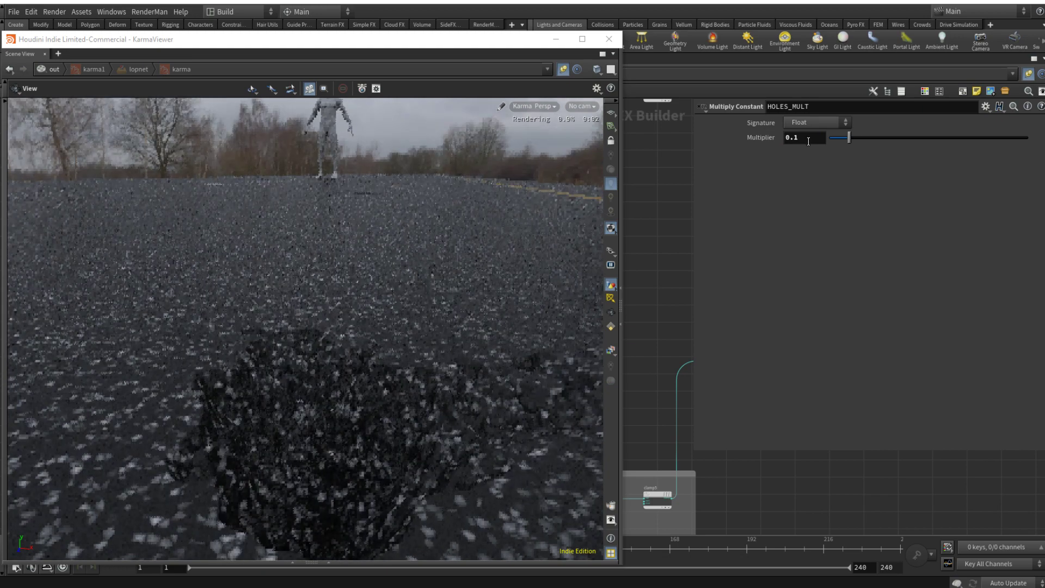
# Step: Set the HOLES_MULT multiplier to 0.05 and check the hole's depth from a lower camera angle
pyautogui.click(817, 139)
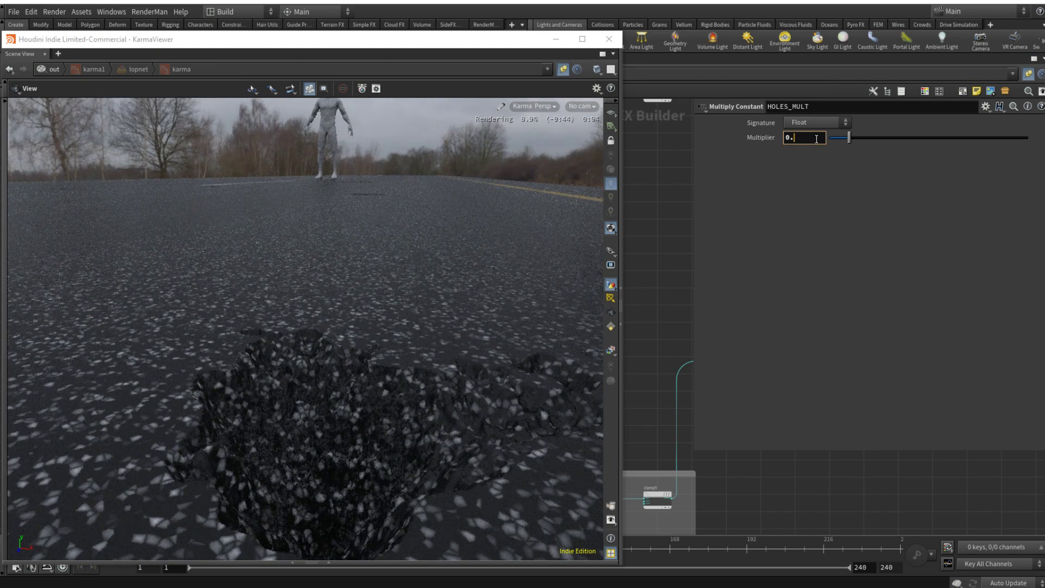
pyautogui.write('05')
pyautogui.press('Return')
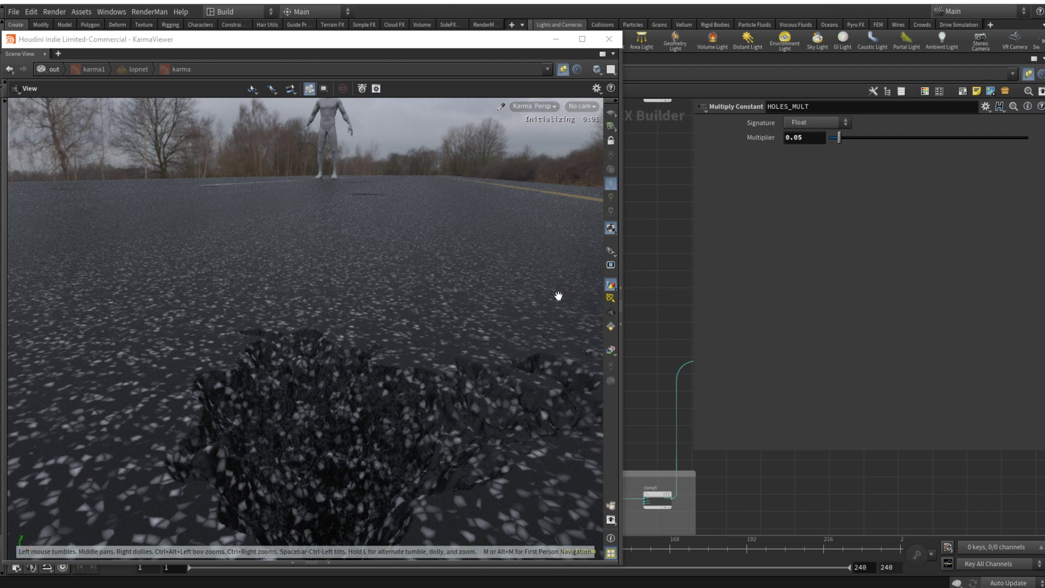
pyautogui.moveTo(504, 322); pyautogui.dragTo(436, 315)
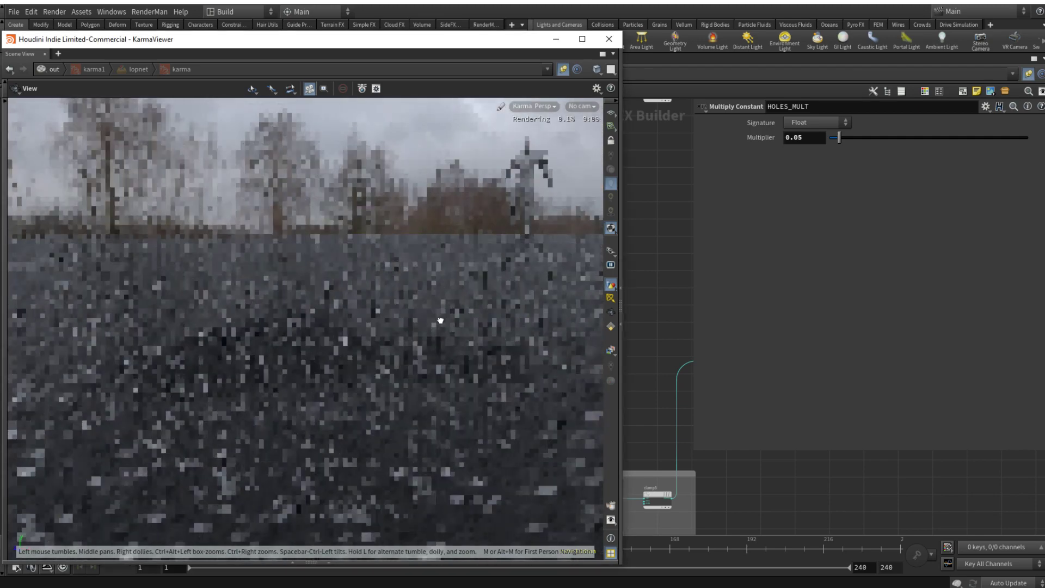
pyautogui.scroll(-5, 856, 475)
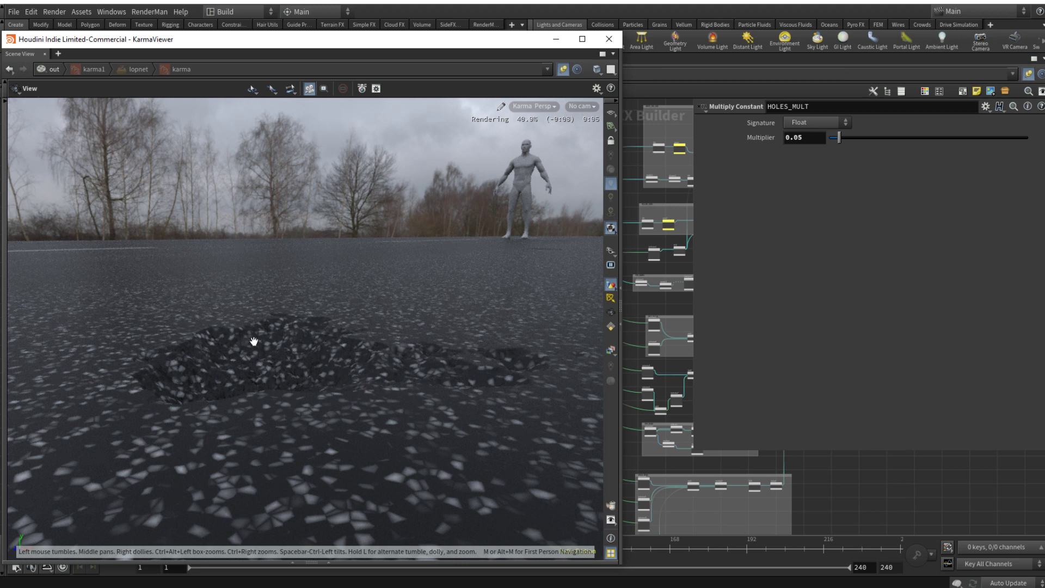
pyautogui.press('p')
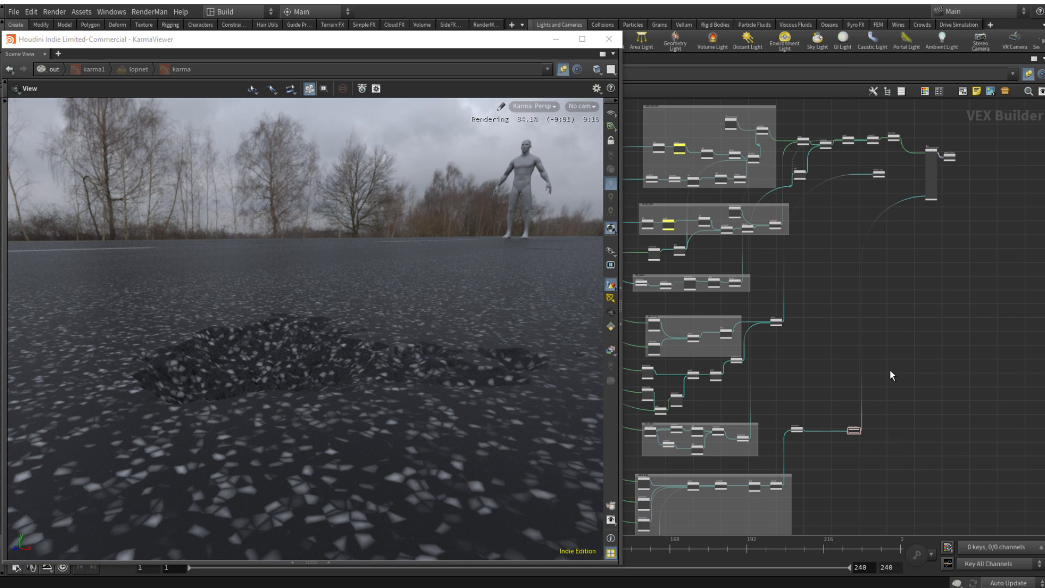
# Step: Add a Fit Range node above mulconst2, fed by clamp5's output
pyautogui.scroll(5, 897, 427)
pyautogui.scroll(1, 818, 427)
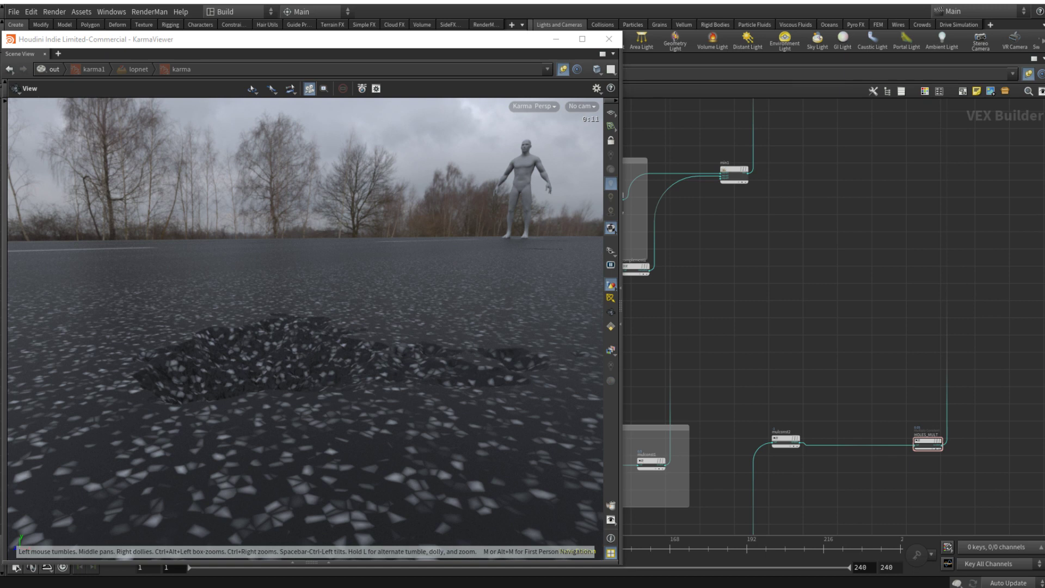
pyautogui.scroll(-4, 836, 312)
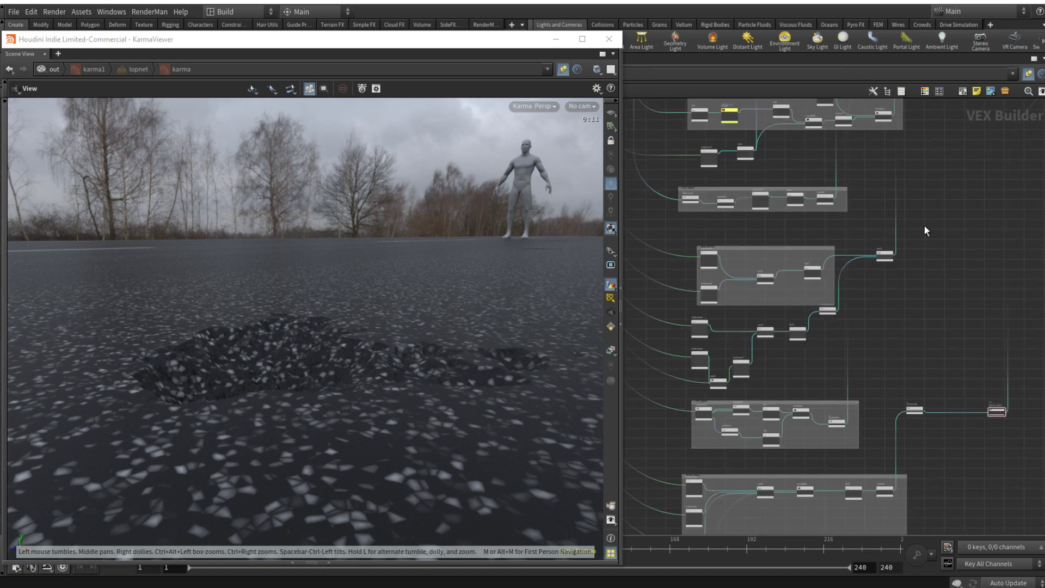
pyautogui.moveTo(925, 226); pyautogui.dragTo(872, 155, button='middle')
pyautogui.scroll(4, 865, 338)
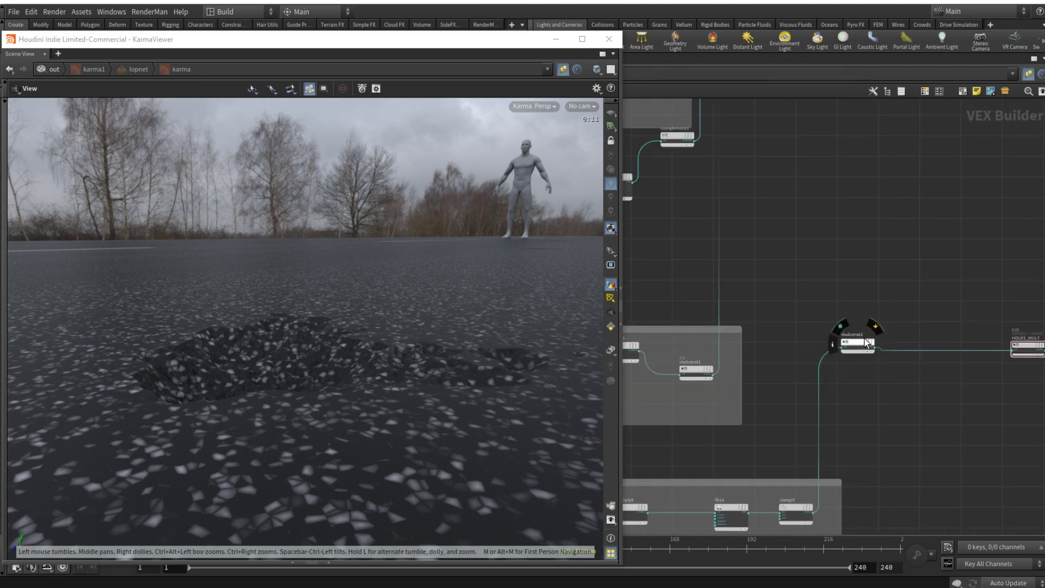
pyautogui.press('Tab')
pyautogui.write('fit')
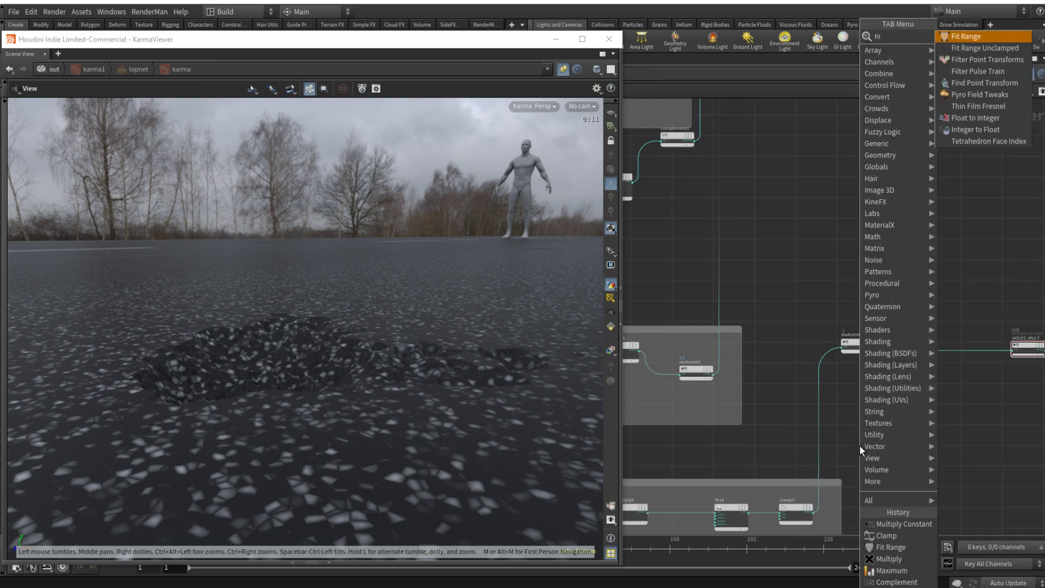
pyautogui.press('Return')
pyautogui.click(908, 162)
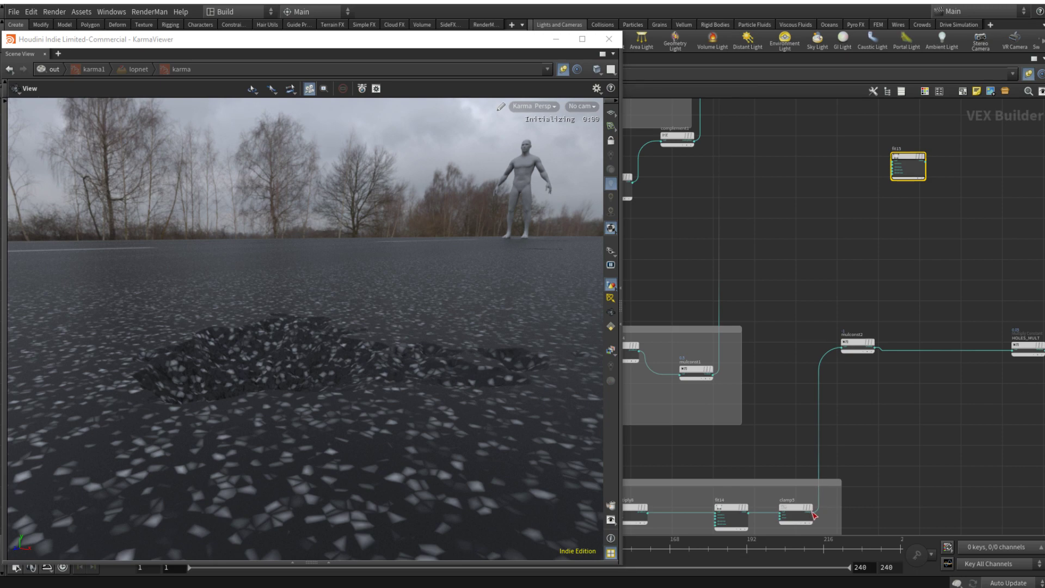
pyautogui.moveTo(812, 512); pyautogui.dragTo(896, 145)
pyautogui.click(885, 153)
# Step: Move the new Fit Range node up the network, just below ROUGH_OUT and the color chain
pyautogui.scroll(-8, 891, 140)
pyautogui.moveTo(890, 140); pyautogui.dragTo(870, 305, button='middle')
pyautogui.scroll(6, 796, 264)
pyautogui.scroll(3, 783, 232)
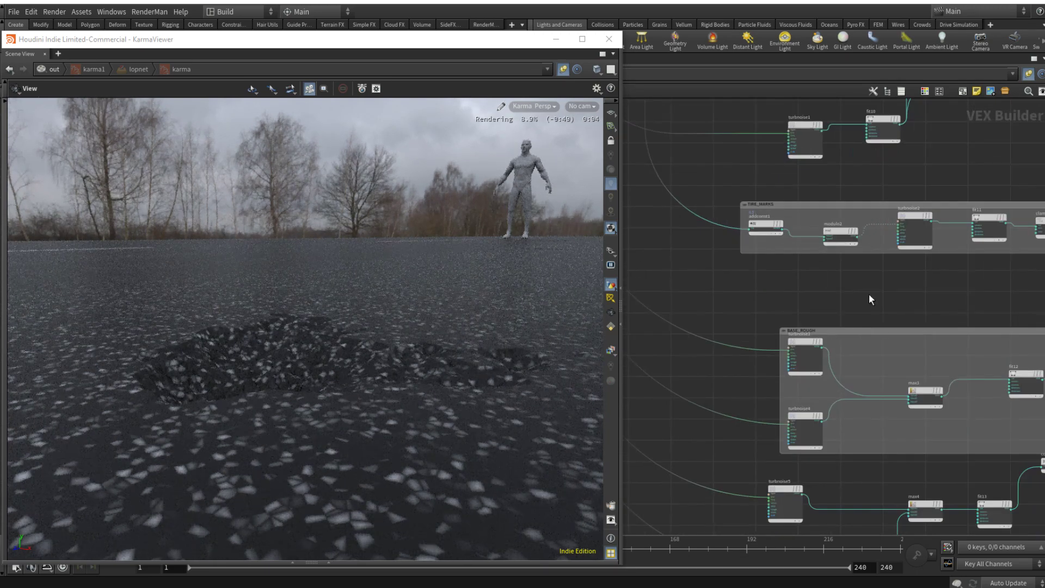
pyautogui.moveTo(875, 287); pyautogui.dragTo(784, 93, button='middle')
pyautogui.moveTo(936, 475); pyautogui.dragTo(808, 331, button='middle')
pyautogui.scroll(-6, 882, 265)
pyautogui.moveTo(903, 230); pyautogui.dragTo(827, 390, button='middle')
pyautogui.scroll(-3, 827, 390)
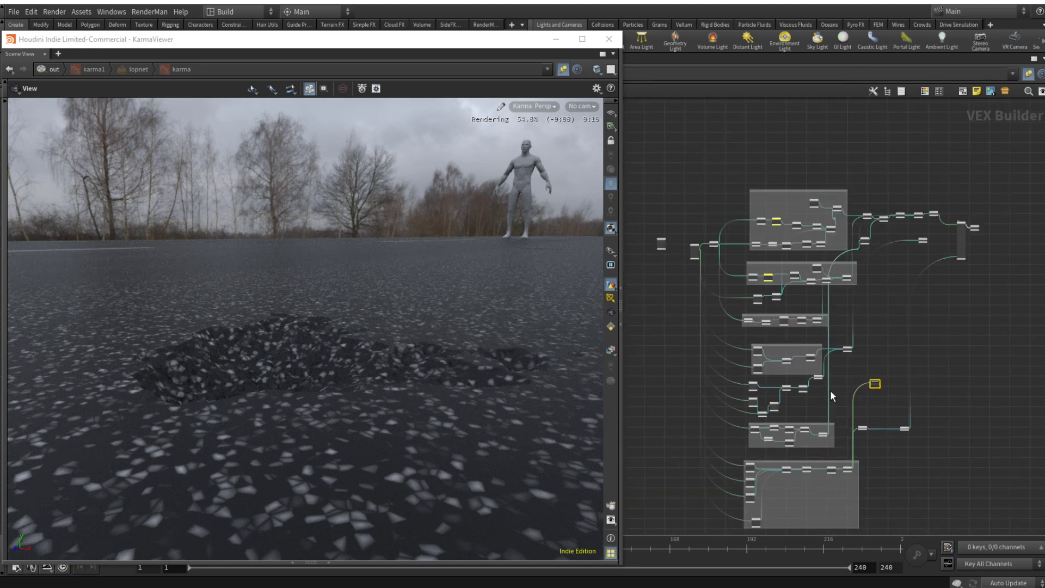
pyautogui.scroll(4, 886, 227)
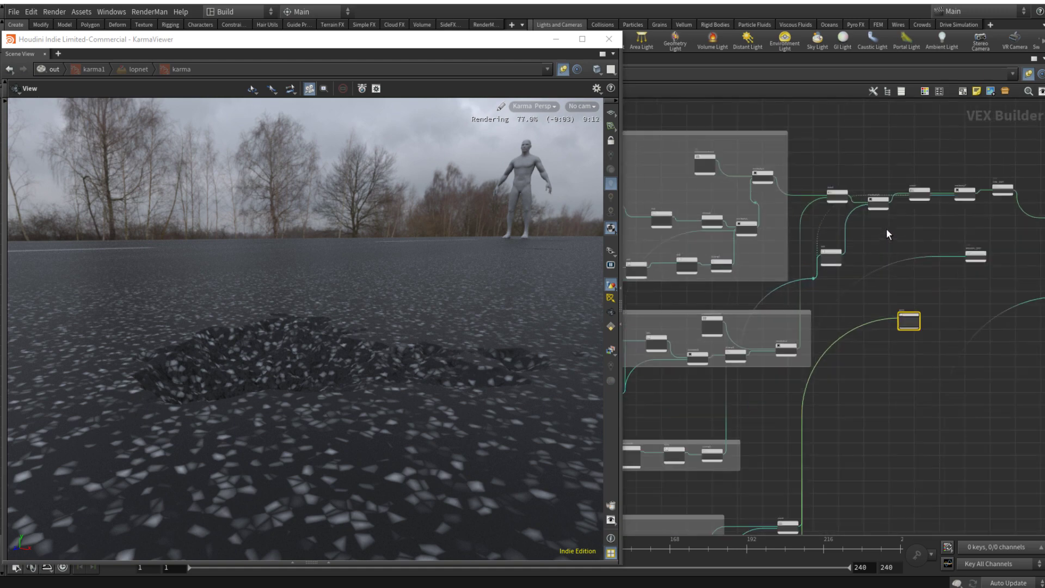
pyautogui.scroll(3, 887, 230)
pyautogui.moveTo(918, 246); pyautogui.dragTo(812, 301, button='middle')
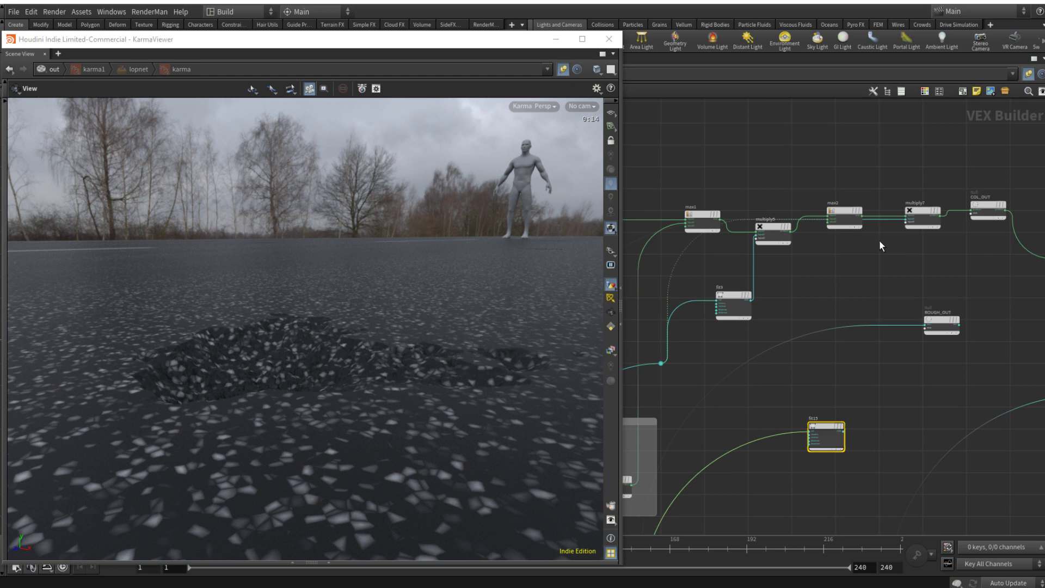
pyautogui.scroll(-6, 760, 299)
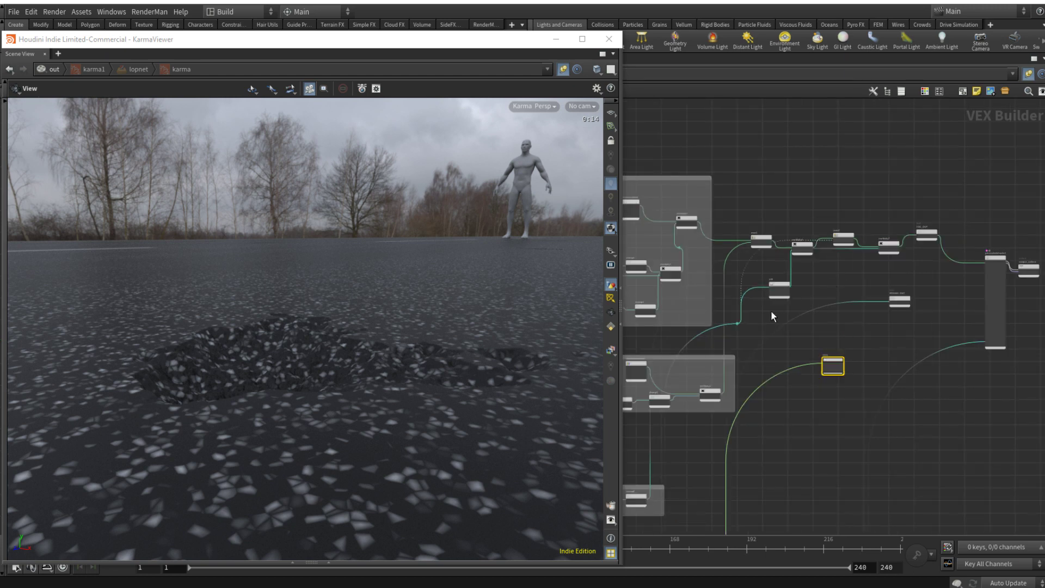
# Step: Rename the multiply7 node just before COL_OUT as TIRE_MARKS_MULT
pyautogui.scroll(-2, 691, 283)
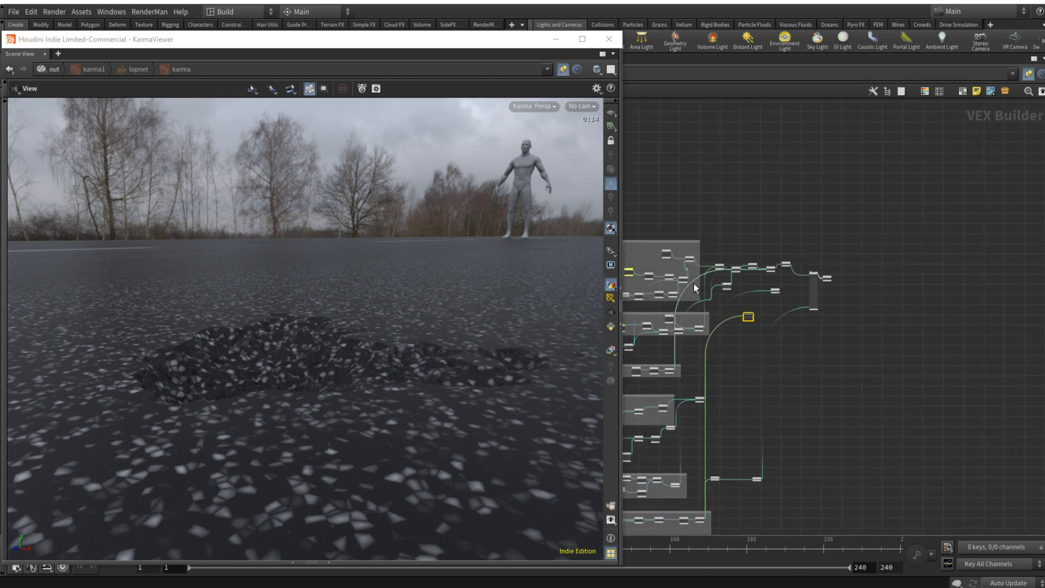
pyautogui.moveTo(686, 357); pyautogui.dragTo(693, 355, button='middle')
pyautogui.scroll(8, 693, 356)
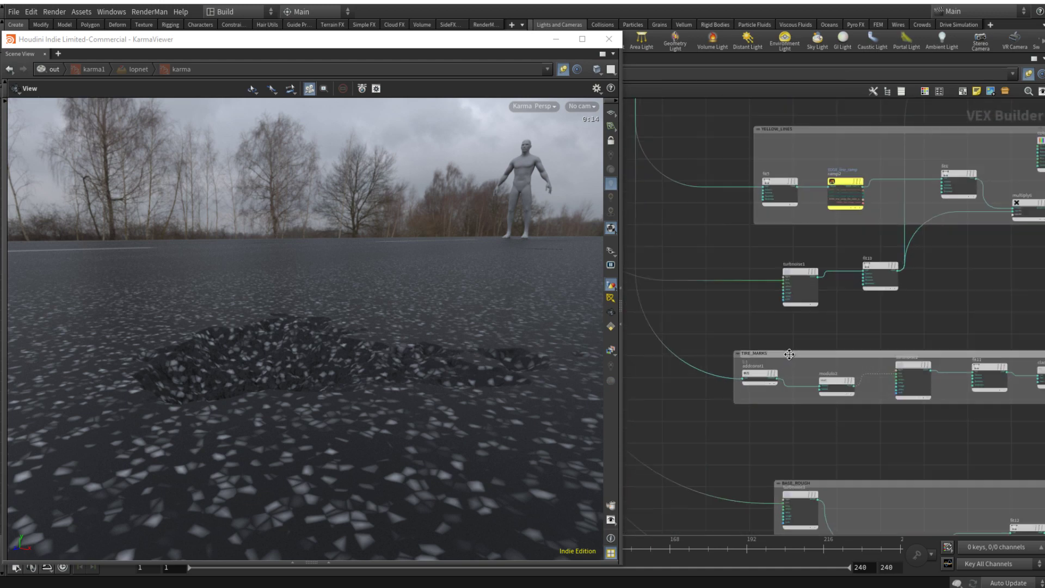
pyautogui.scroll(10, 789, 354)
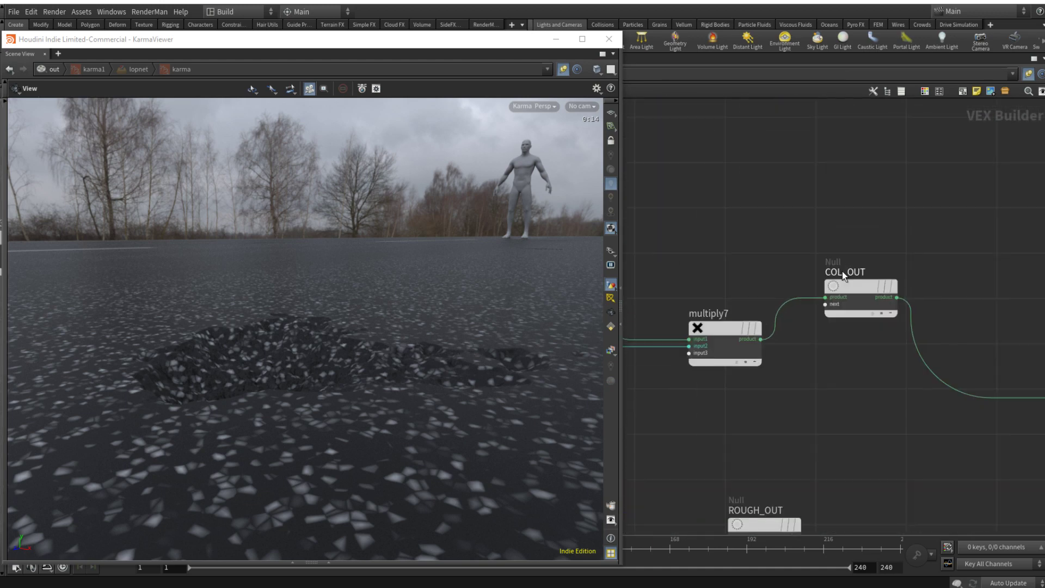
pyautogui.moveTo(735, 314); pyautogui.dragTo(605, 302)
pyautogui.write('TIRE_')
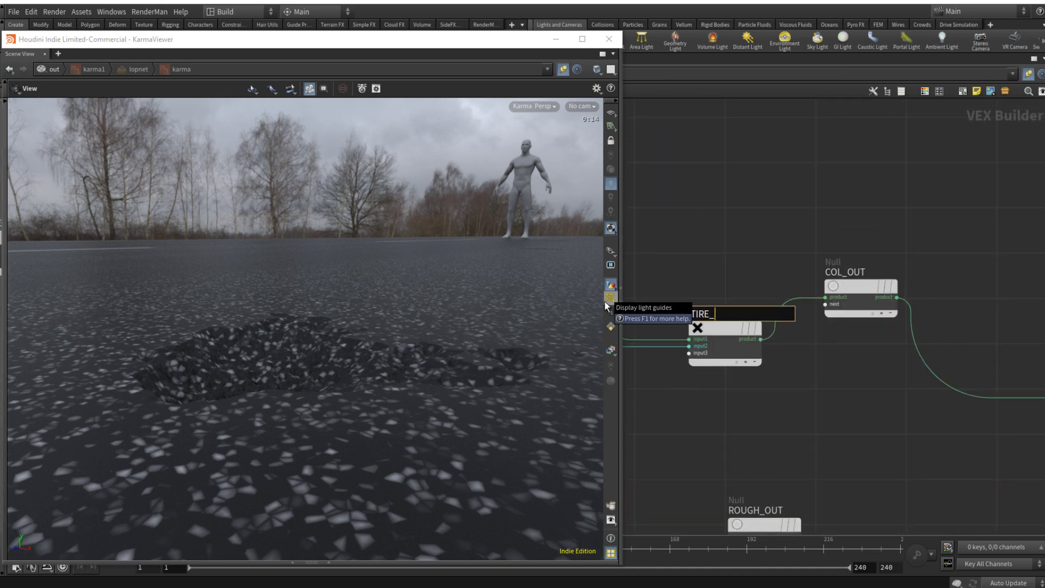
pyautogui.write('MARKS_MULT')
pyautogui.press('Return')
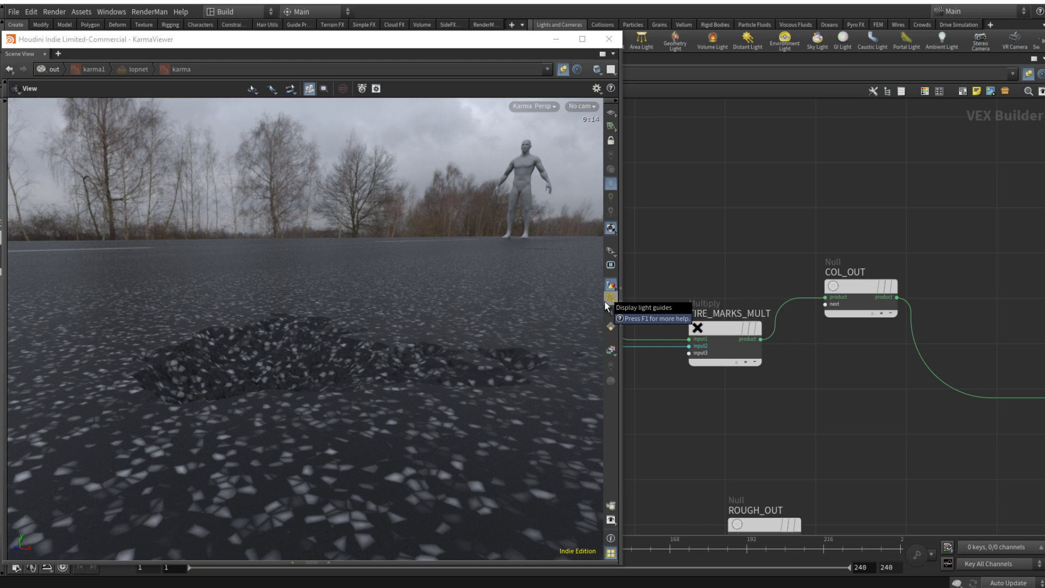
# Step: Shift the fit node beneath the color chain and the wire dot feeding it to free space on the wire
pyautogui.scroll(-8, 687, 360)
pyautogui.scroll(-3, 686, 363)
pyautogui.moveTo(683, 380); pyautogui.dragTo(941, 246, button='middle')
pyautogui.scroll(3, 884, 247)
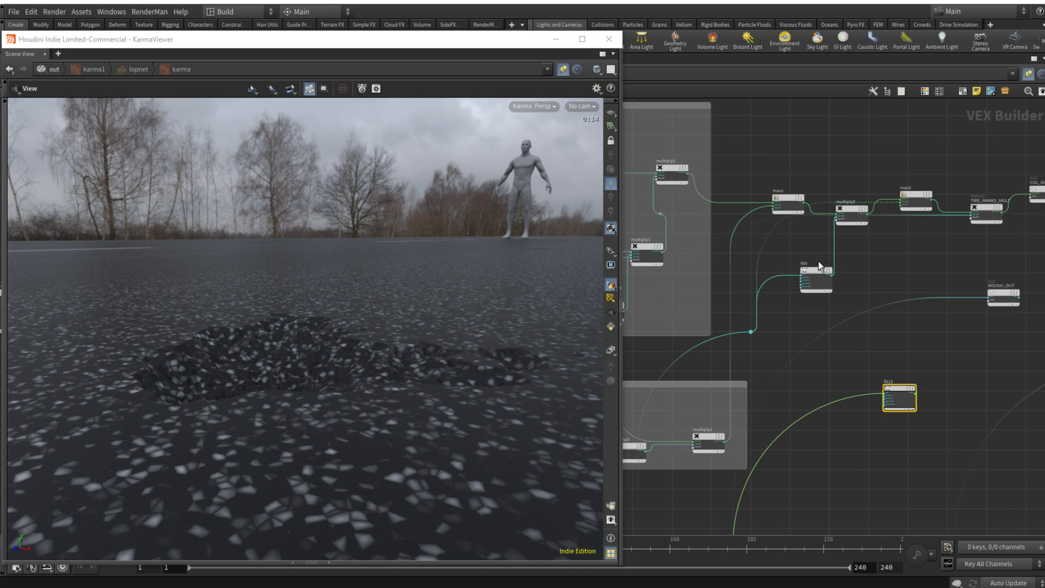
pyautogui.moveTo(823, 278)
pyautogui.moveTo(831, 267); pyautogui.dragTo(845, 260)
pyautogui.moveTo(752, 331); pyautogui.dragTo(791, 312)
# Step: Insert a Multiply node on the wire before the dot and connect fit15's output to its second input
pyautogui.click(774, 344)
pyautogui.press('Tab')
pyautogui.write('mul')
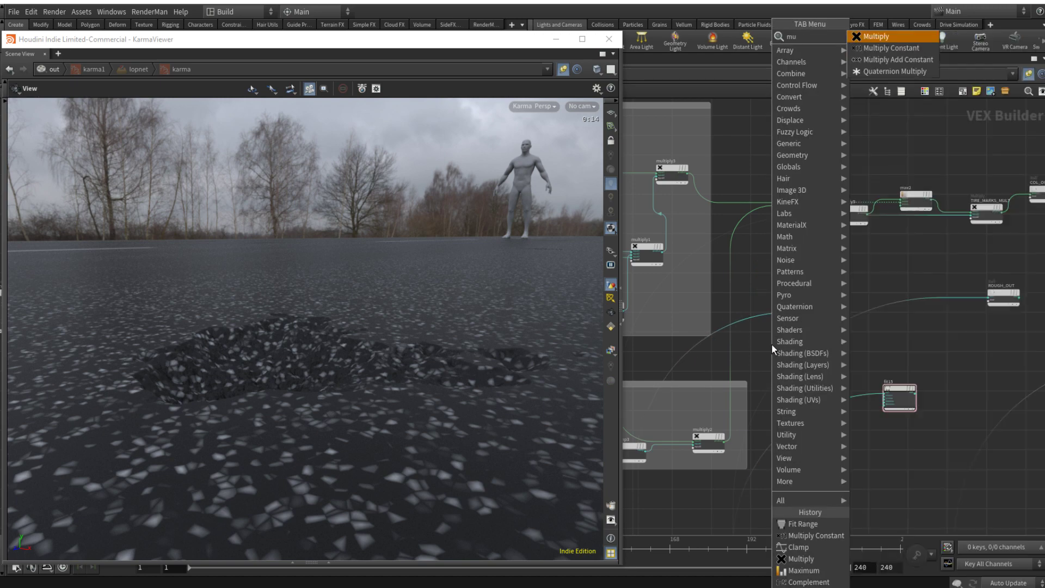
pyautogui.press('Return')
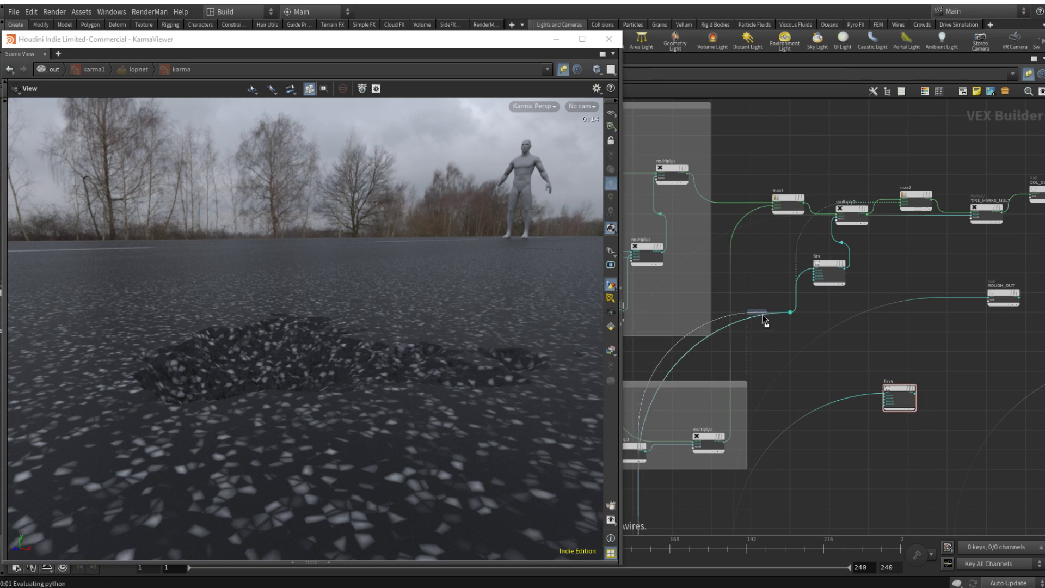
pyautogui.click(762, 312)
pyautogui.moveTo(899, 388); pyautogui.dragTo(732, 325)
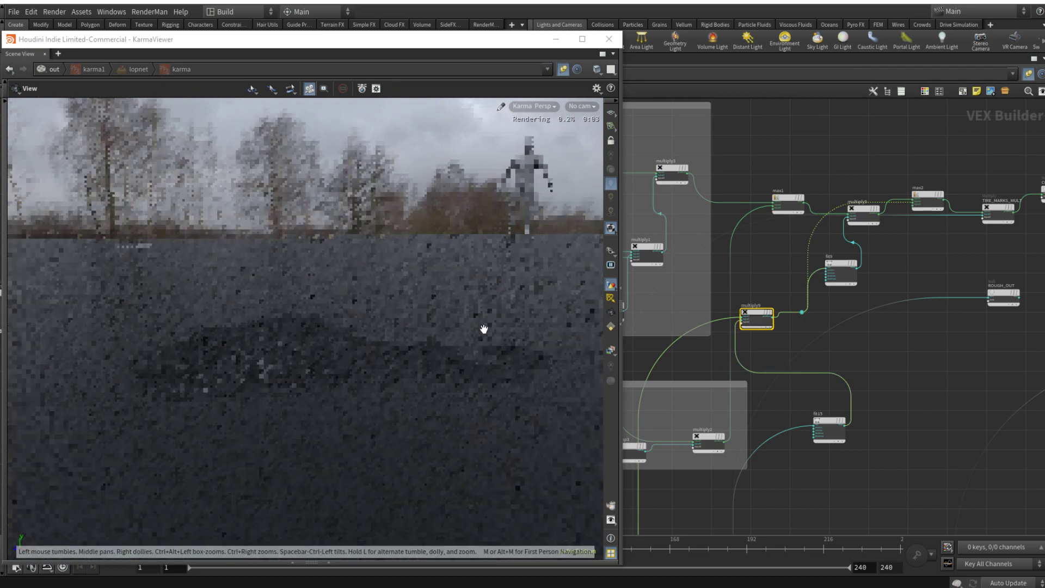
# Step: Insert a Complement node on the wire feeding fit15 to invert the holes mask
pyautogui.click(811, 468)
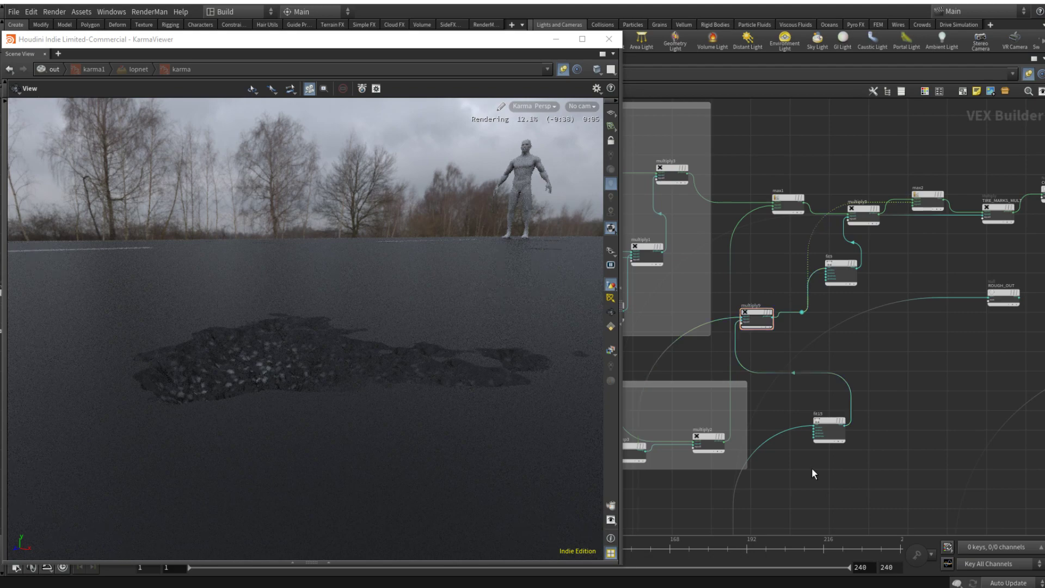
pyautogui.press('Tab')
pyautogui.write('com')
pyautogui.press('Return')
pyautogui.press('Escape')
pyautogui.press('Tab')
pyautogui.write('com')
pyautogui.press('Down')
pyautogui.press('Return')
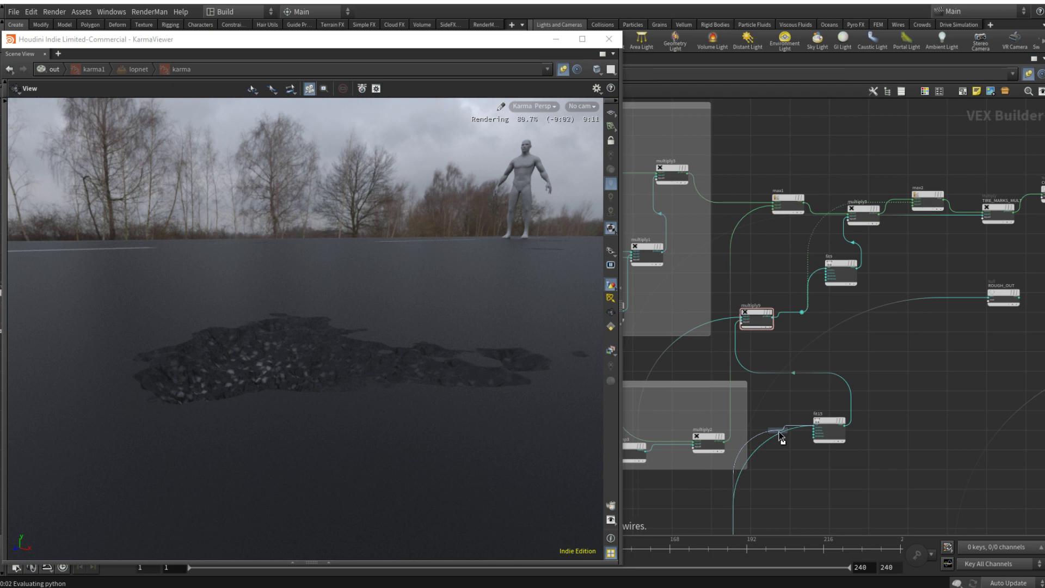
pyautogui.click(781, 439)
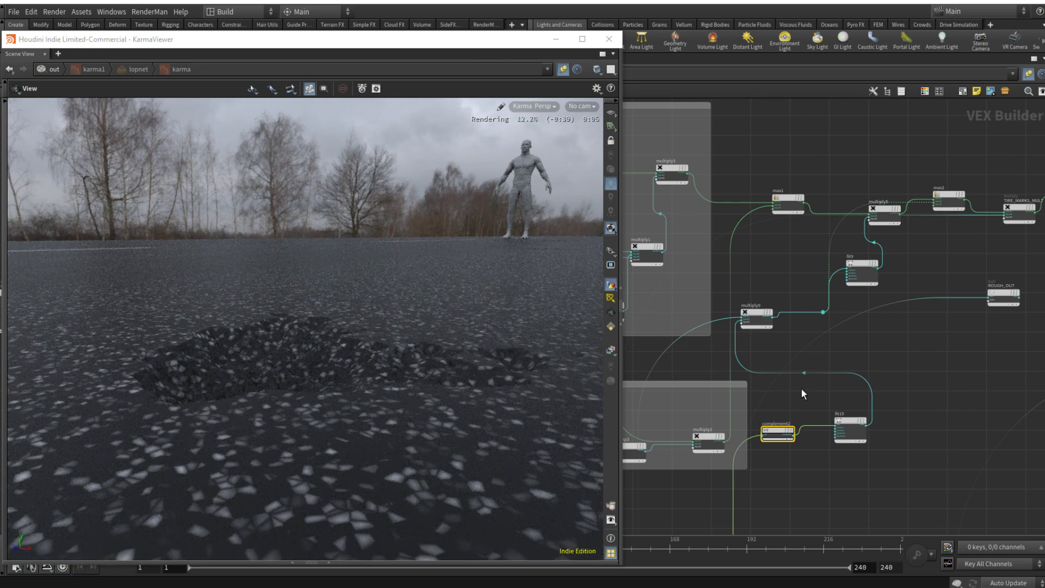
# Step: Try a source range of 0.282 to 0.626 on fit15
pyautogui.click(852, 424)
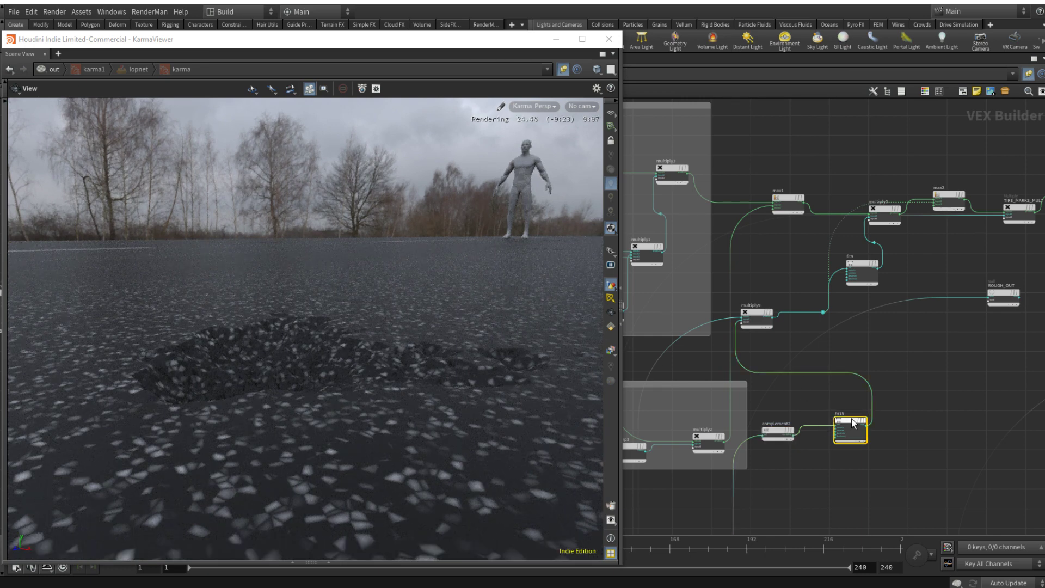
pyautogui.press('p')
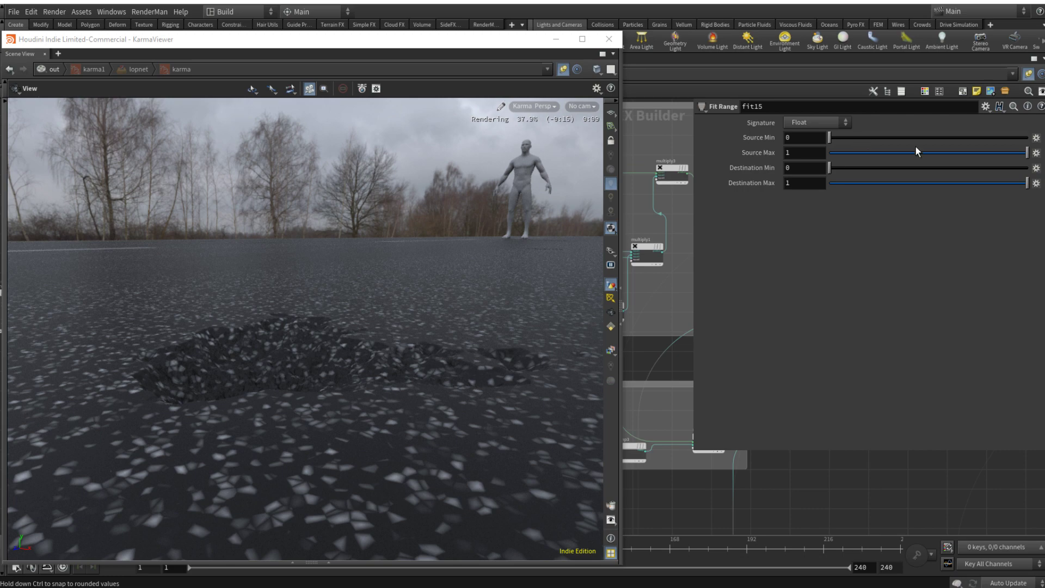
pyautogui.moveTo(1028, 152); pyautogui.dragTo(953, 156)
pyautogui.moveTo(830, 138); pyautogui.dragTo(885, 136)
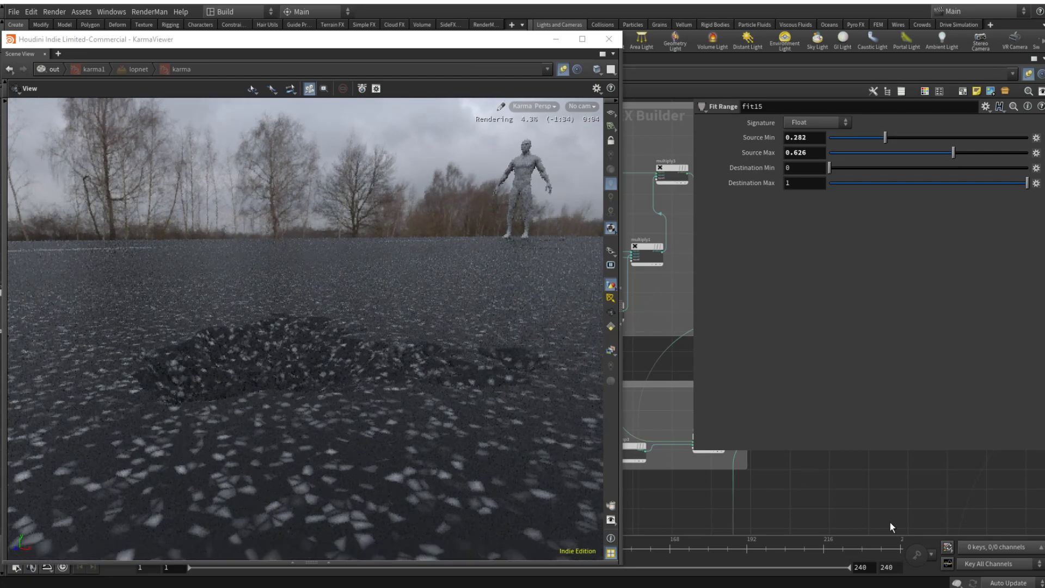
# Step: Wire fit15's output into principledshader1's base color in place of COL_OUT to preview the holes mask
pyautogui.press('p')
pyautogui.scroll(-5, 880, 483)
pyautogui.moveTo(893, 455); pyautogui.dragTo(783, 428, button='middle')
pyautogui.scroll(5, 783, 429)
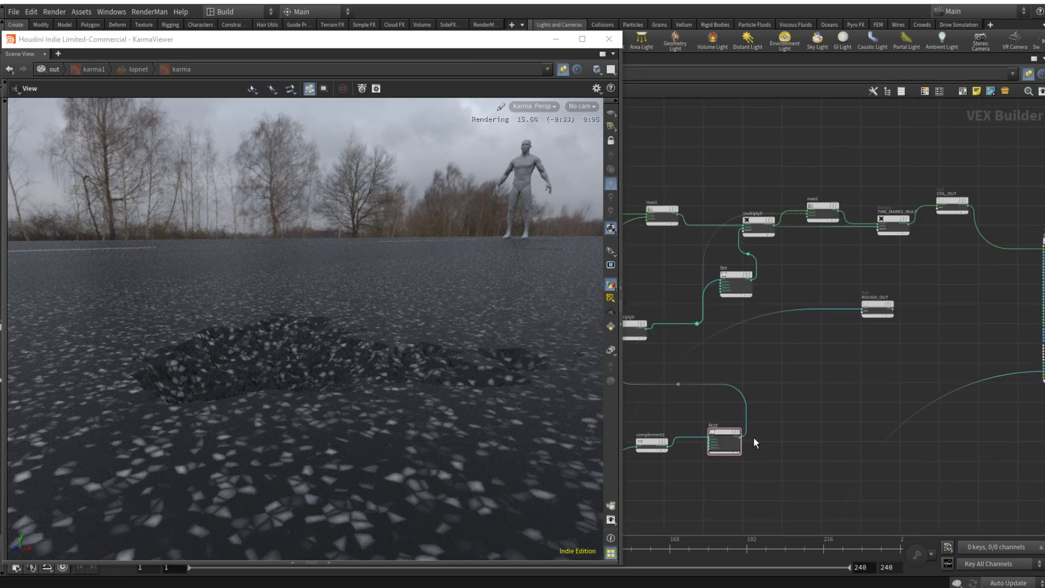
pyautogui.click(741, 437)
pyautogui.moveTo(987, 314); pyautogui.dragTo(838, 361, button='middle')
pyautogui.scroll(5, 865, 308)
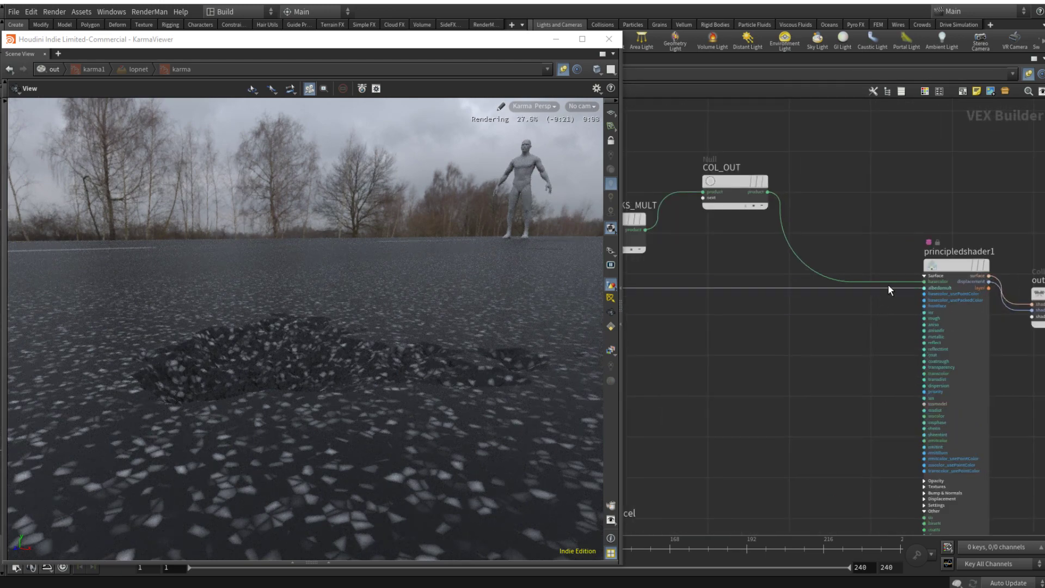
pyautogui.click(894, 280)
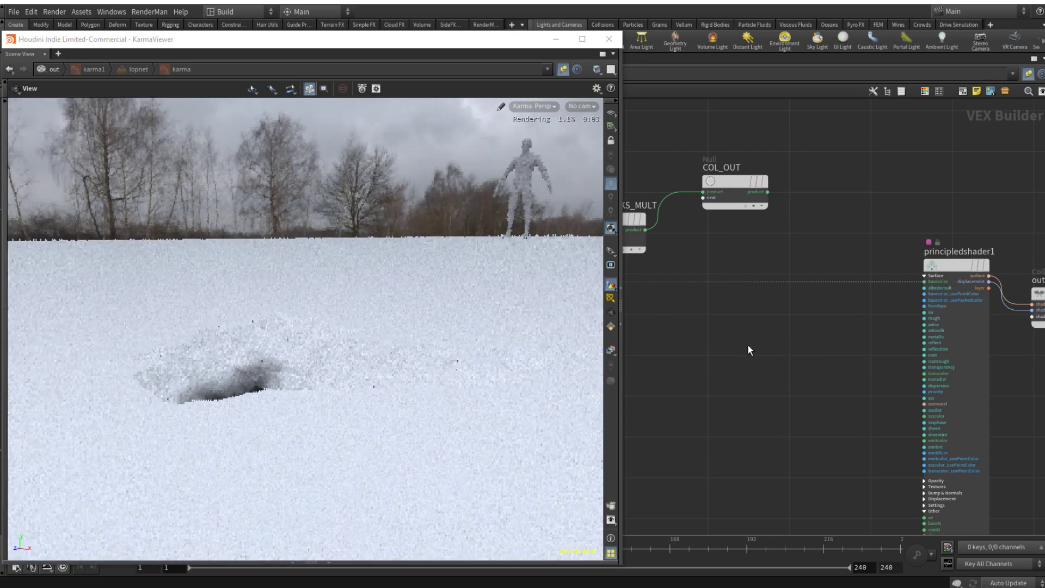
# Step: Set fit15's Source Min to 0.865 and Source Max to 0.944
pyautogui.scroll(-5, 748, 345)
pyautogui.moveTo(779, 418); pyautogui.dragTo(968, 418, button='middle')
pyautogui.moveTo(811, 433); pyautogui.dragTo(853, 378, button='middle')
pyautogui.scroll(4, 782, 414)
pyautogui.click(781, 416)
pyautogui.press('p')
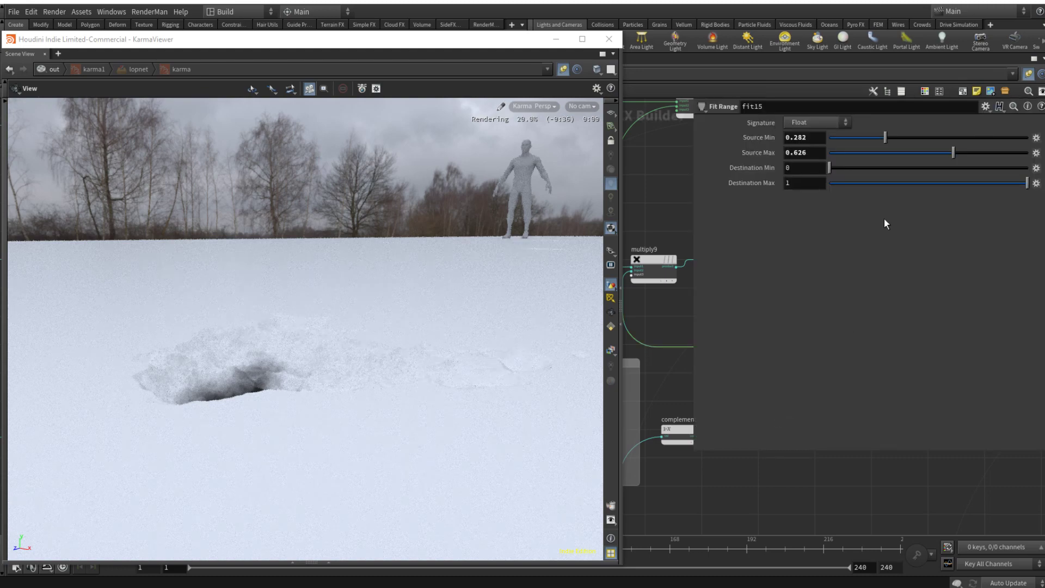
pyautogui.click(1016, 153)
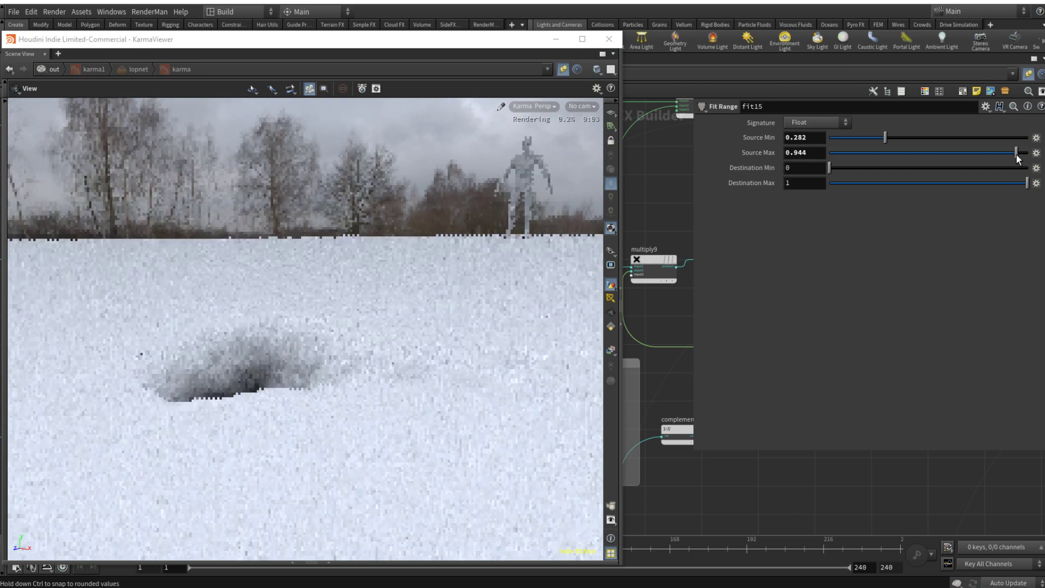
pyautogui.click(1001, 137)
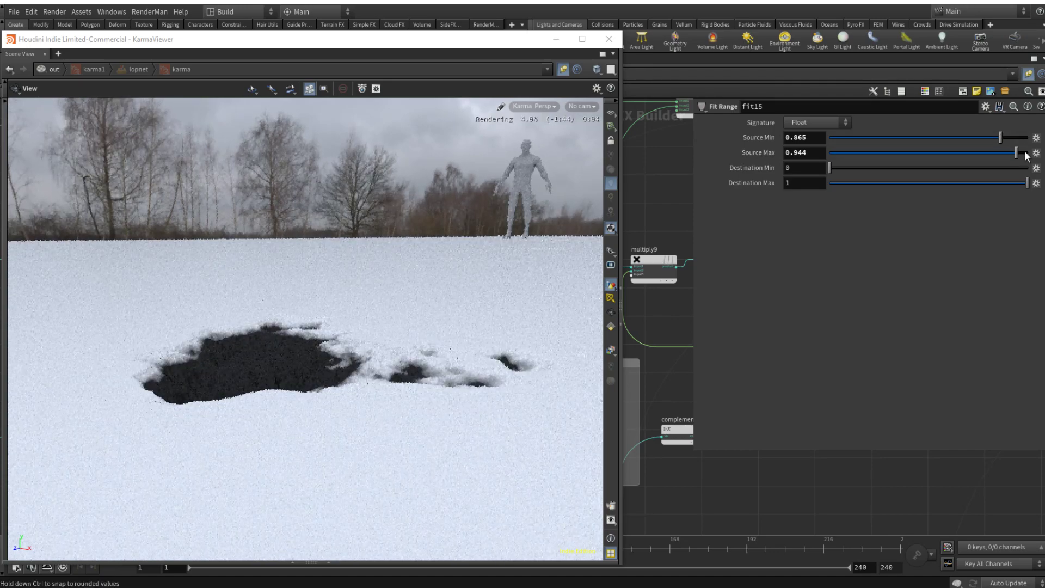
pyautogui.press('p')
# Step: Connect COL_OUT back to principledshader1's base color and ROUGH_OUT to its rough input
pyautogui.scroll(-6, 910, 457)
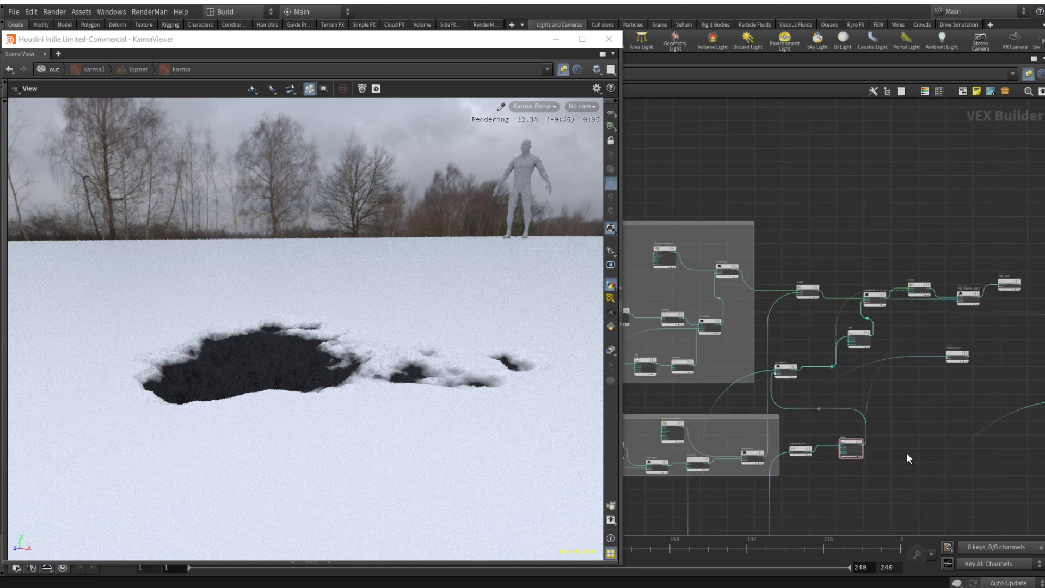
pyautogui.moveTo(910, 424); pyautogui.dragTo(848, 410, button='middle')
pyautogui.scroll(5, 873, 340)
pyautogui.moveTo(866, 322); pyautogui.dragTo(952, 373)
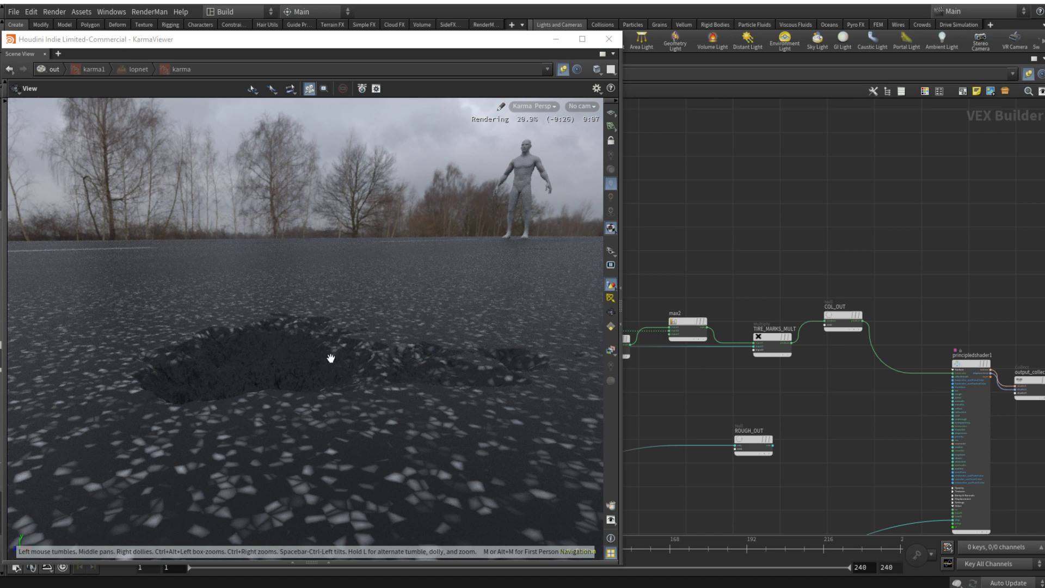
pyautogui.moveTo(773, 446); pyautogui.dragTo(953, 396)
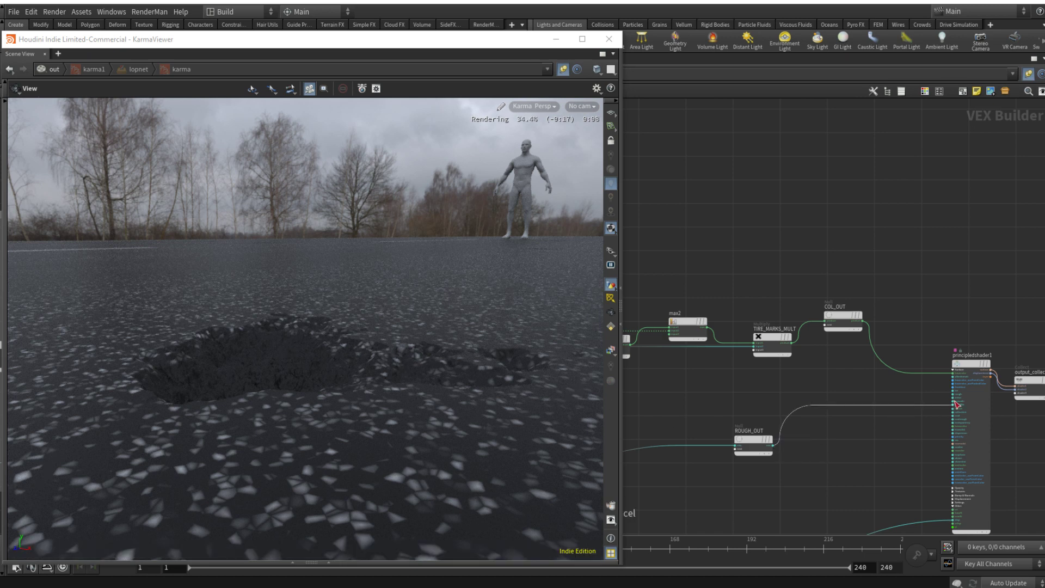
pyautogui.scroll(3, 939, 401)
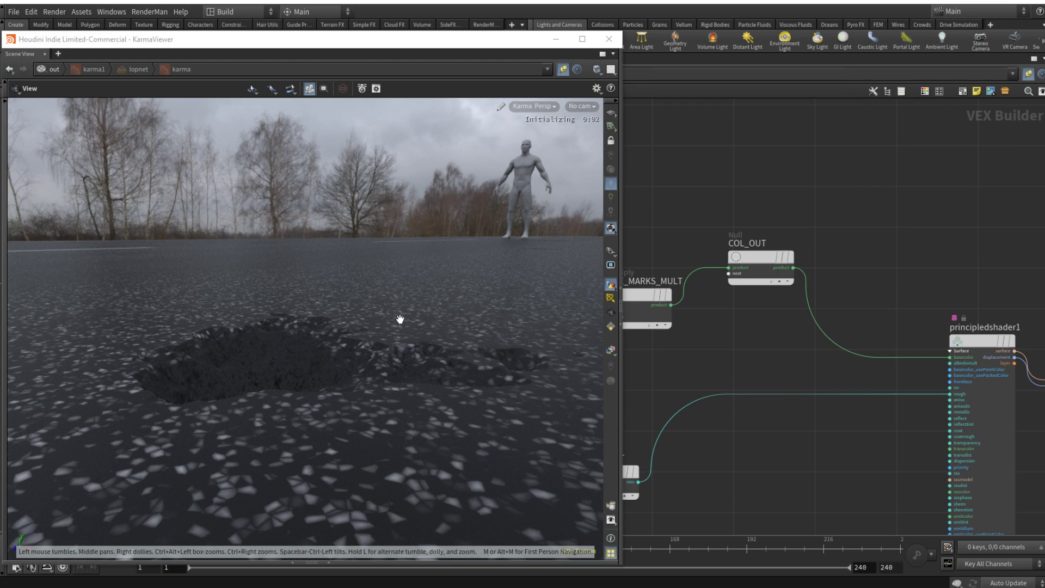
# Step: Look through /cameras/cam1 in the Karma view to check the whole road
pyautogui.click(580, 107)
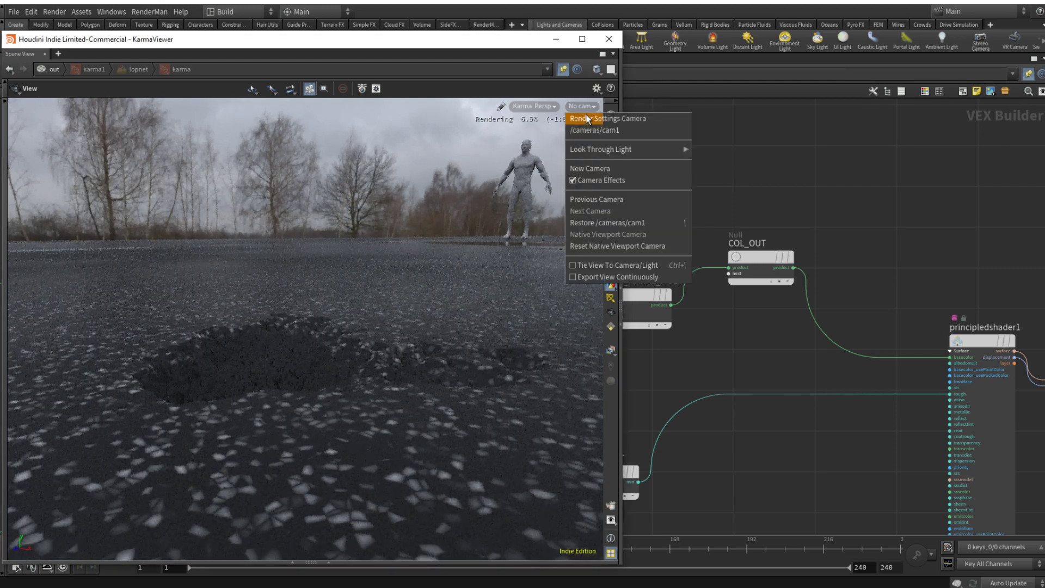
pyautogui.click(587, 131)
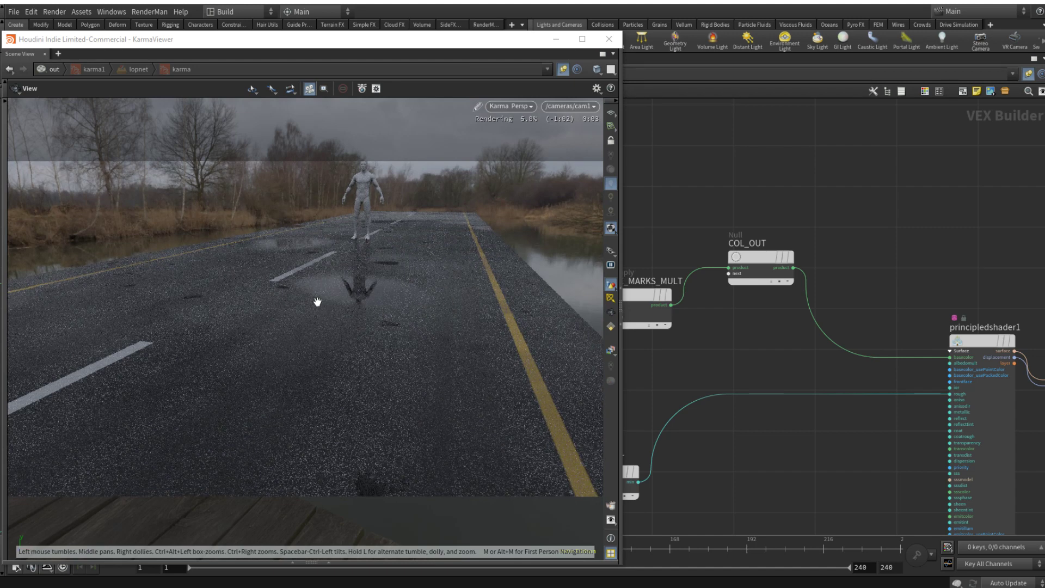
pyautogui.scroll(-10, 831, 454)
pyautogui.moveTo(812, 472); pyautogui.dragTo(928, 329, button='middle')
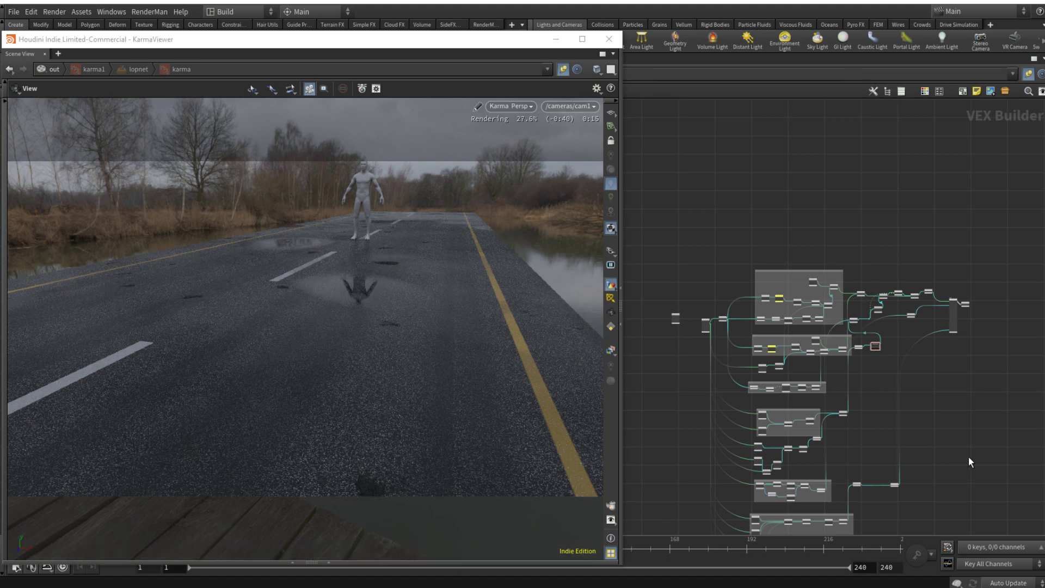
# Step: Set fit14's Source Min to 0.012 and Source Max to 0.238 in the HOLES_MASK network
pyautogui.moveTo(946, 457); pyautogui.dragTo(981, 334, button='middle')
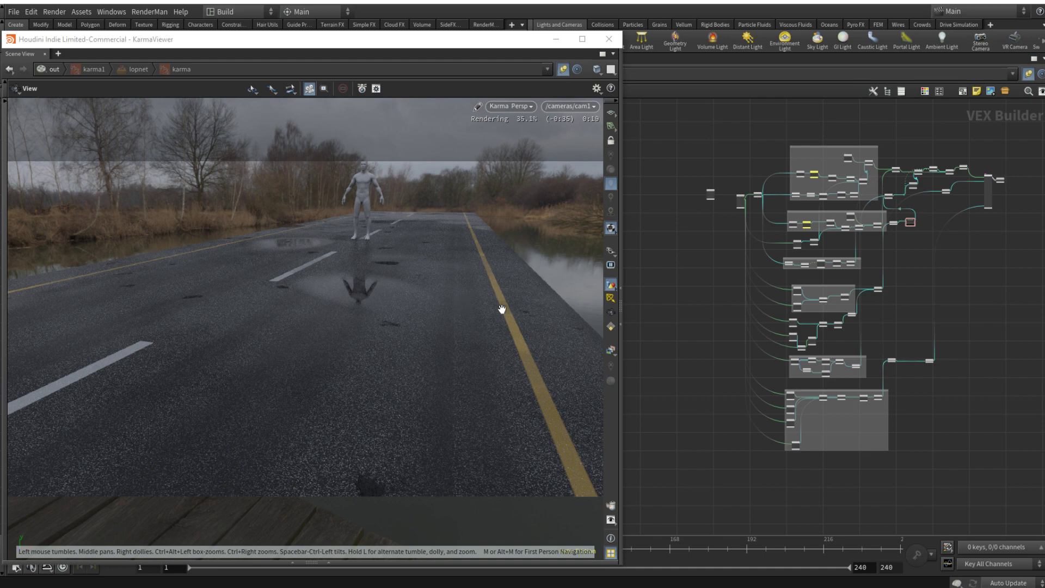
pyautogui.moveTo(933, 436); pyautogui.dragTo(916, 354, button='middle')
pyautogui.scroll(4, 758, 308)
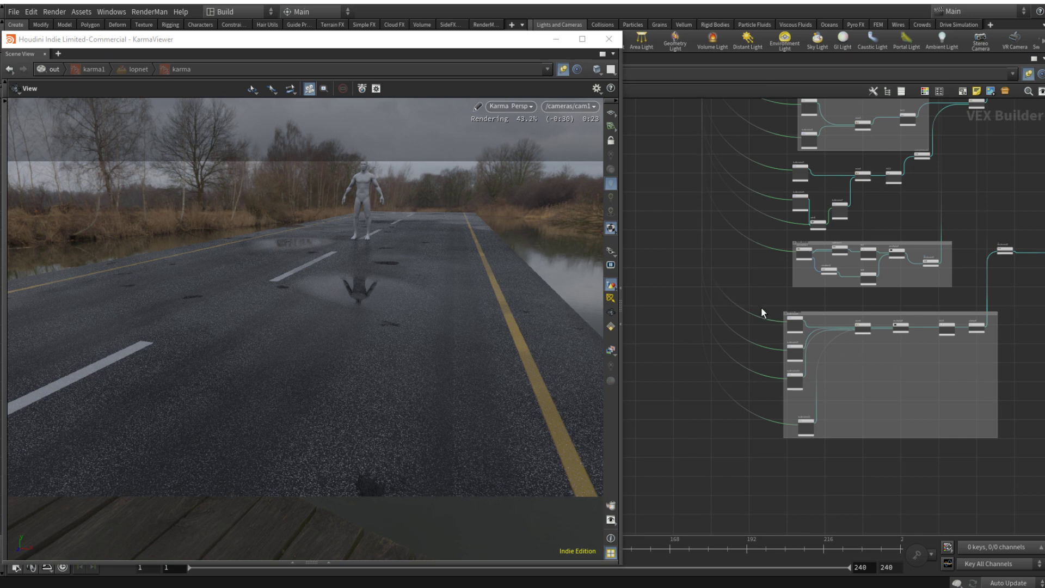
pyautogui.scroll(4, 871, 354)
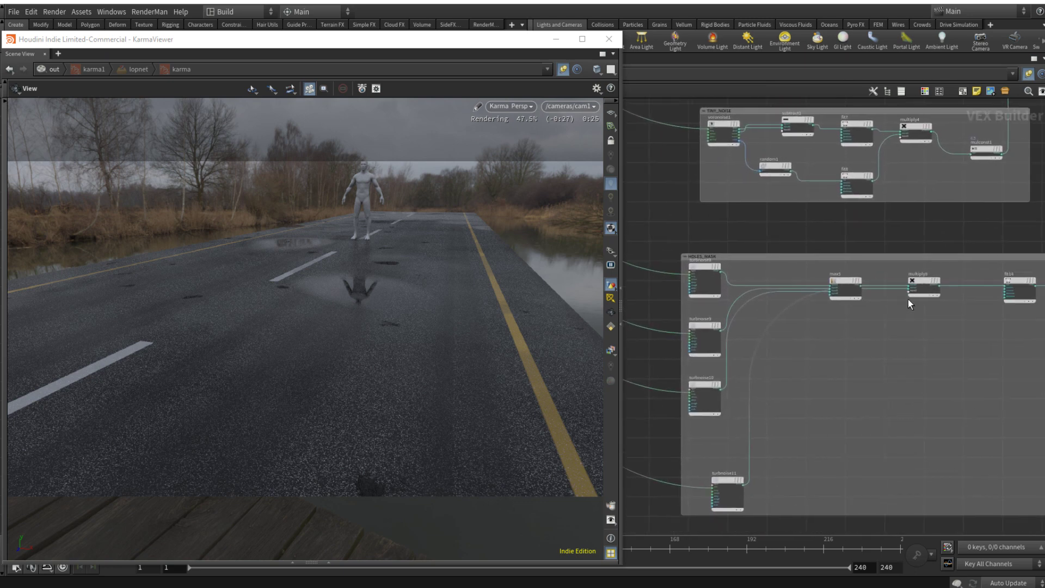
pyautogui.moveTo(1027, 290); pyautogui.dragTo(954, 309, button='middle')
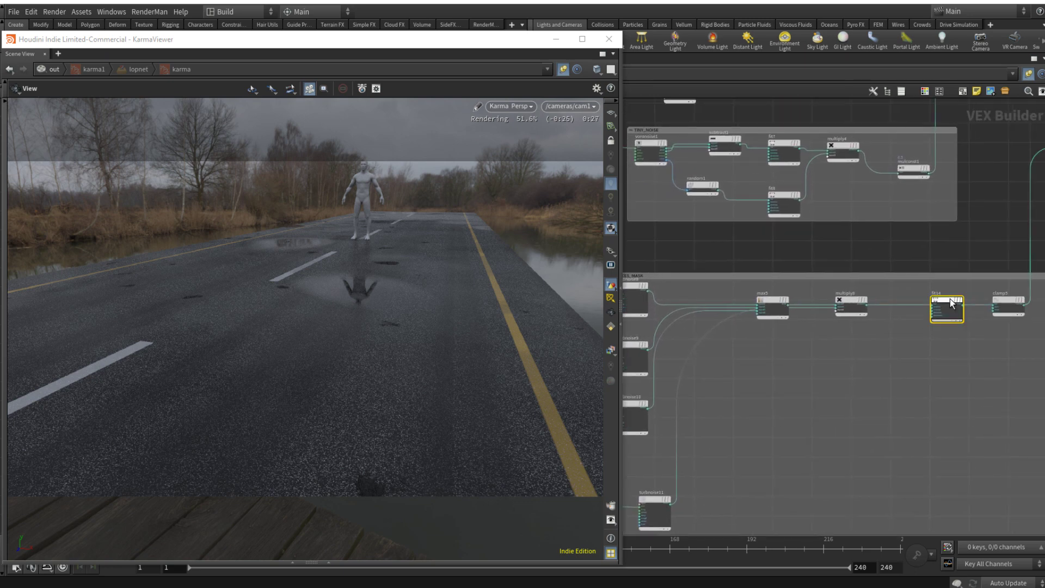
pyautogui.press('p')
pyautogui.click(935, 153)
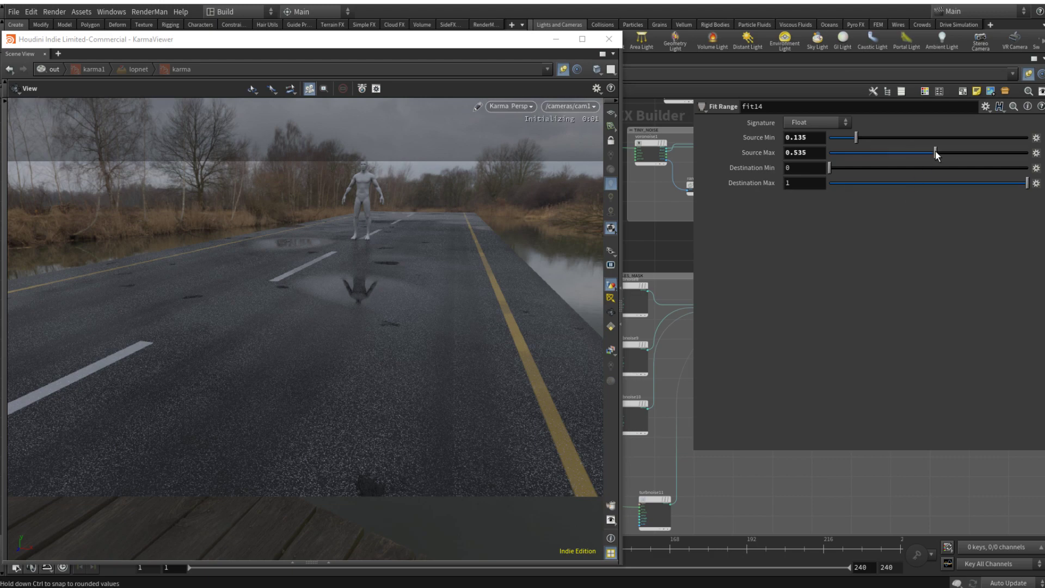
pyautogui.moveTo(838, 137); pyautogui.dragTo(832, 137)
pyautogui.click(878, 152)
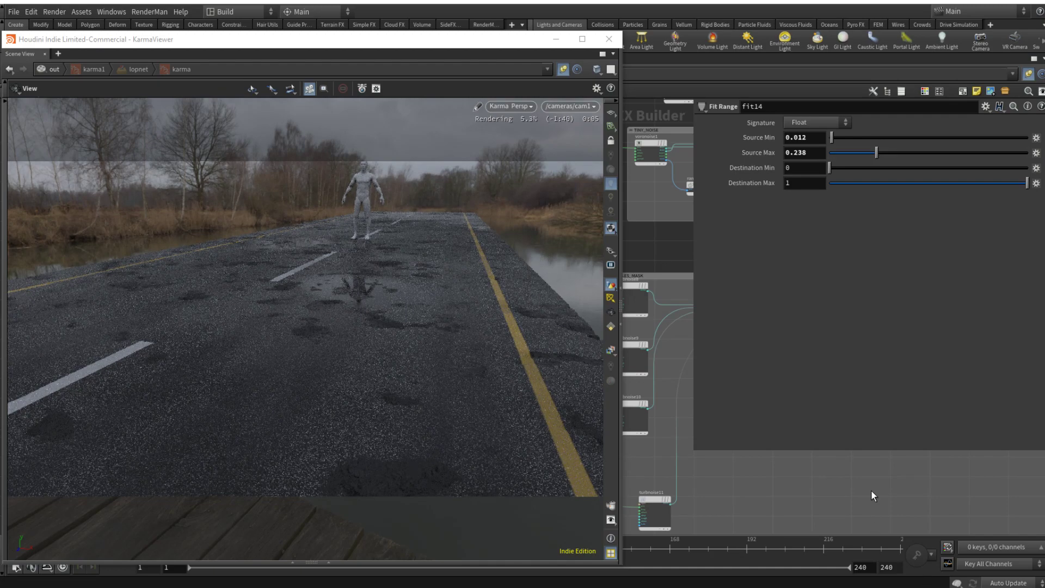
pyautogui.press('p')
pyautogui.scroll(-6, 871, 490)
pyautogui.scroll(4, 847, 424)
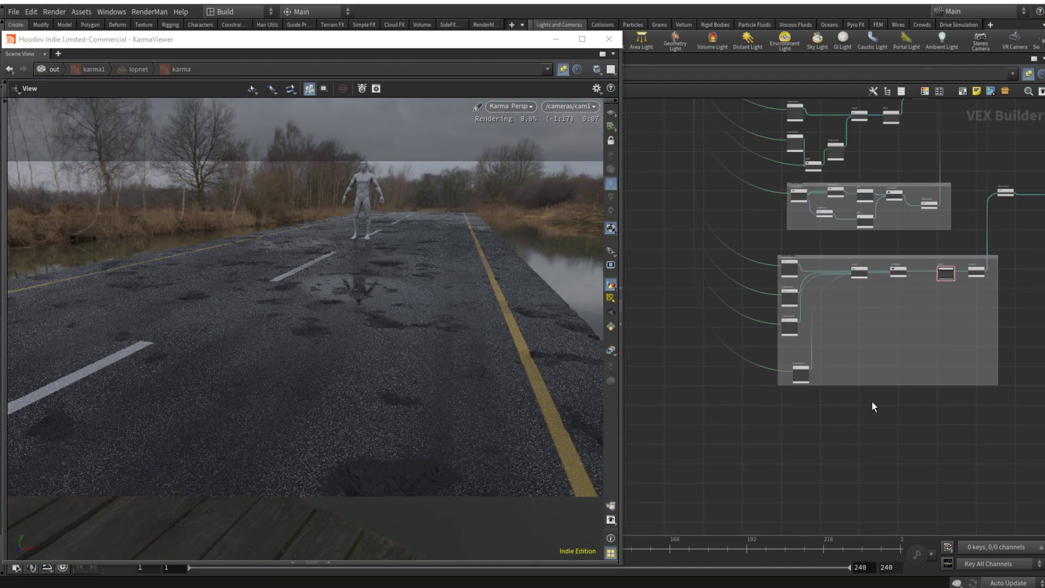
pyautogui.press('Tab')
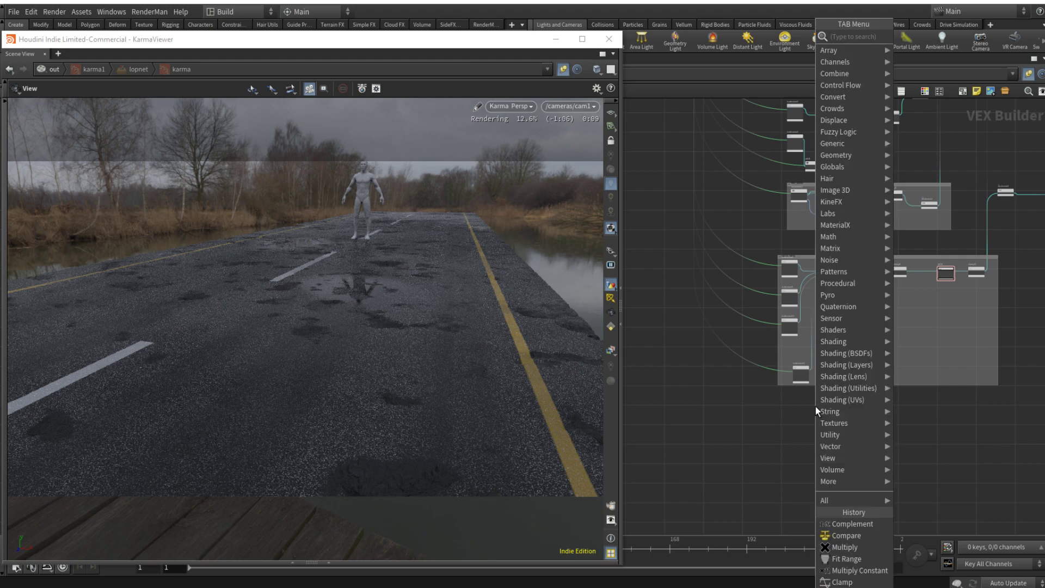
pyautogui.write('voro')
pyautogui.press('Return')
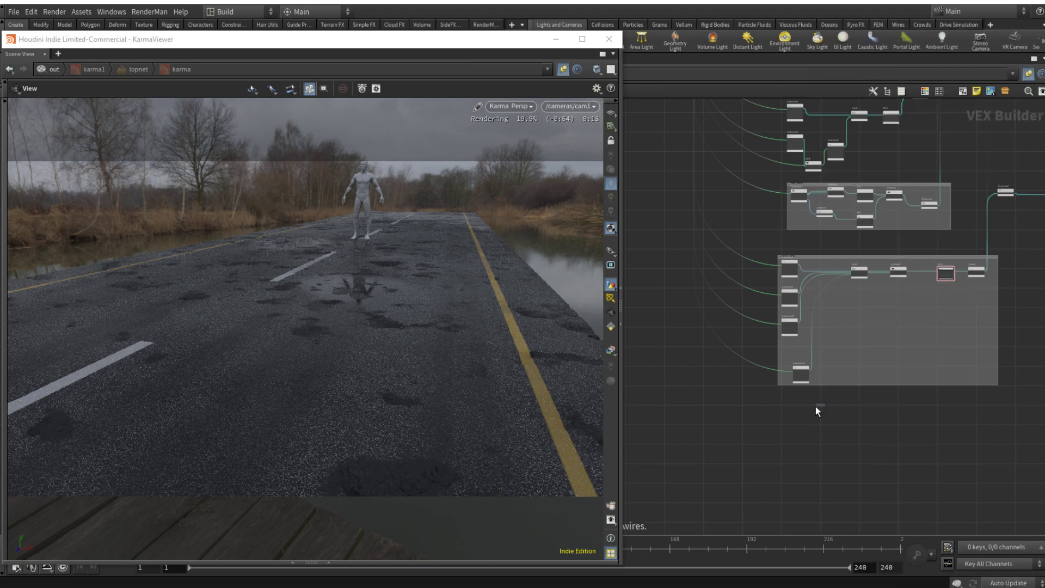
pyautogui.click(816, 406)
# Step: Duplicate the TINY_NOISE group's Voronoi Noise node with its input wire and place the copy below the HOLES_MASK box
pyautogui.scroll(5, 786, 191)
pyautogui.click(823, 214)
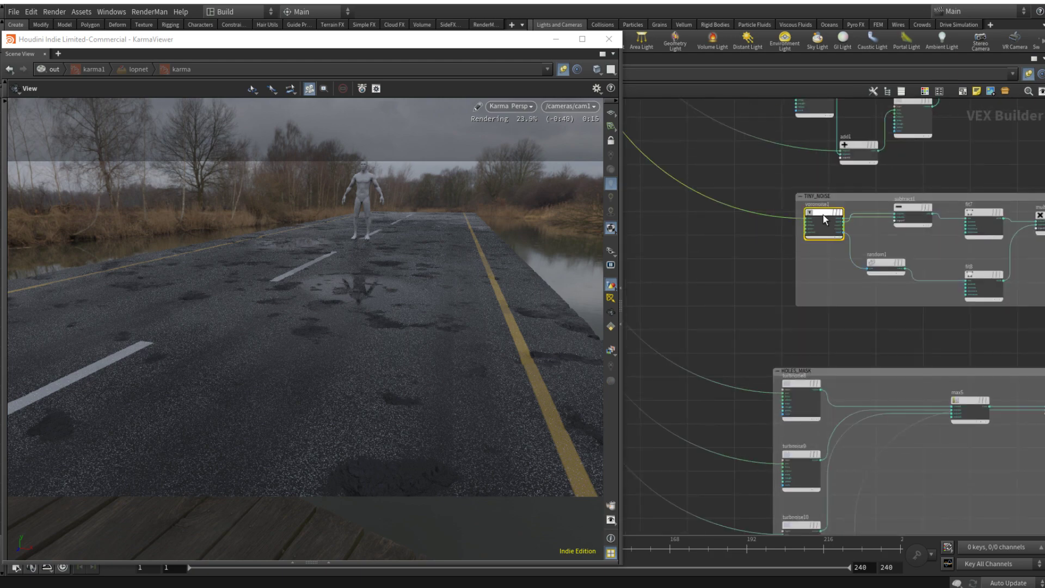
pyautogui.press('p')
pyautogui.press('p')
pyautogui.scroll(-3, 750, 288)
pyautogui.moveTo(751, 289); pyautogui.dragTo(759, 156, button='middle')
pyautogui.scroll(-2, 777, 158)
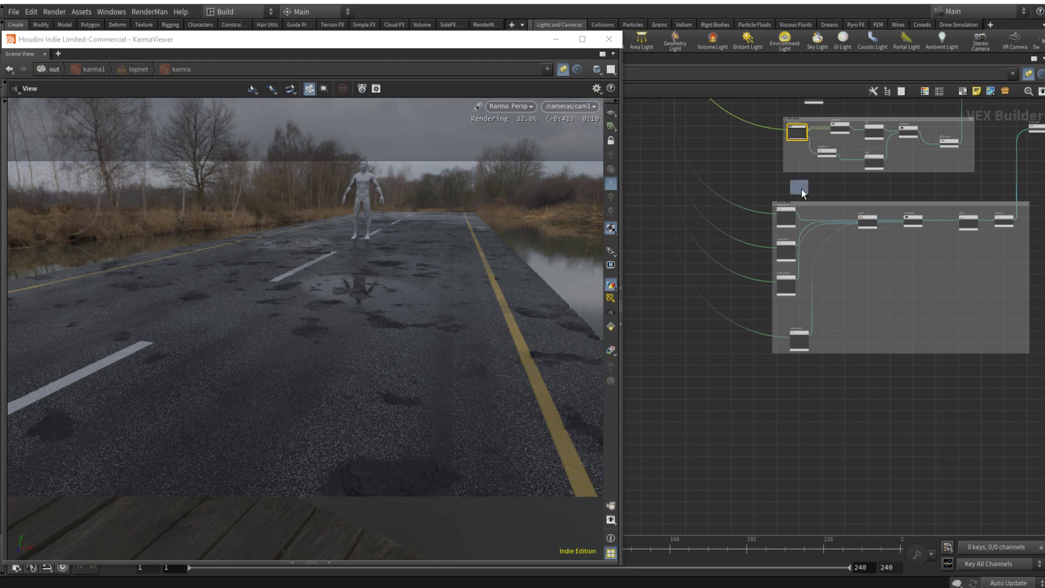
pyautogui.moveTo(801, 188); pyautogui.dragTo(768, 402)
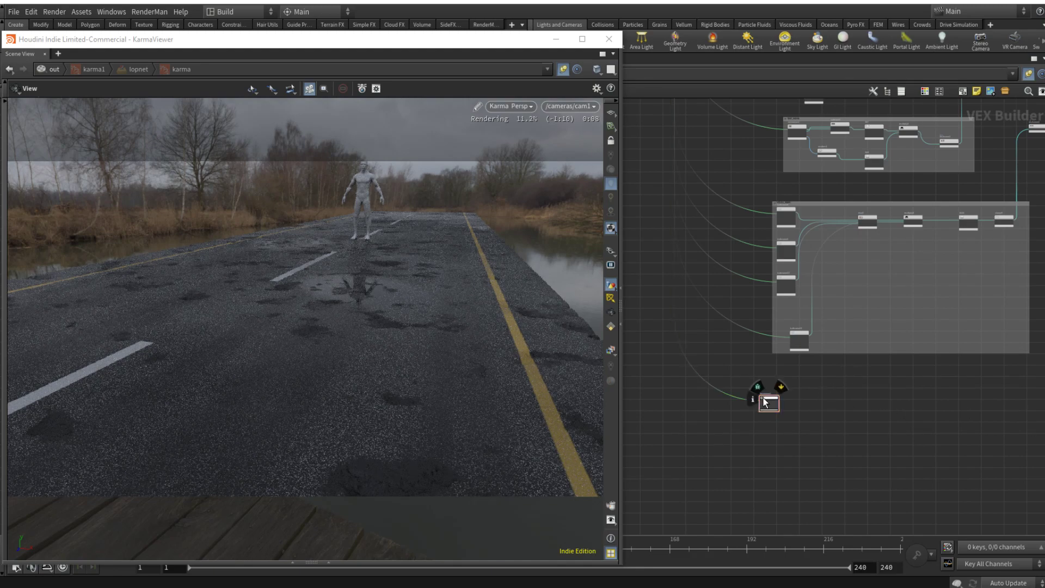
# Step: Set voronoise2's Frequency to 5 on all three axes
pyautogui.press('p')
pyautogui.doubleClick(818, 150)
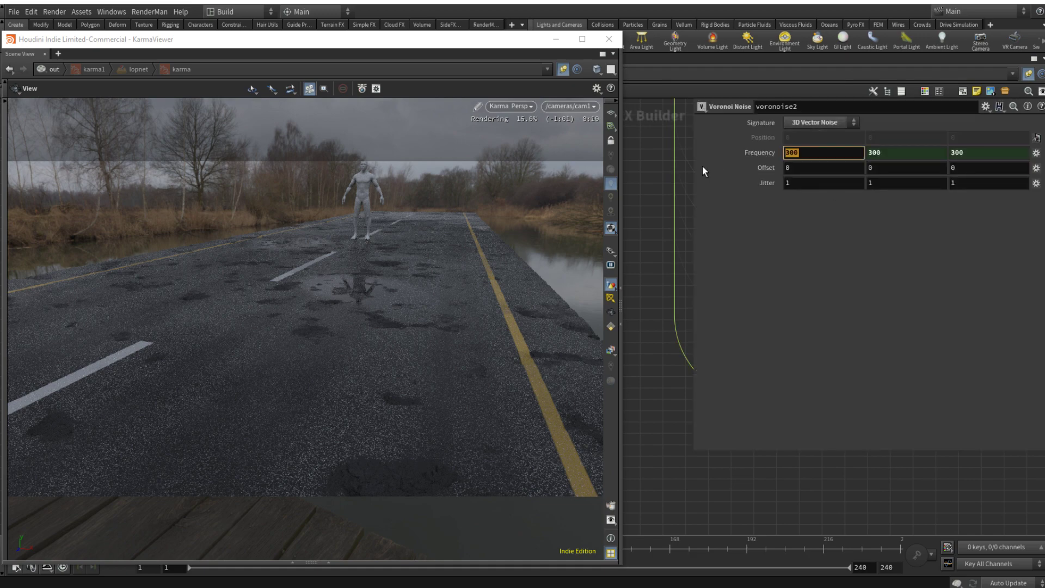
pyautogui.write('5')
pyautogui.press('Return')
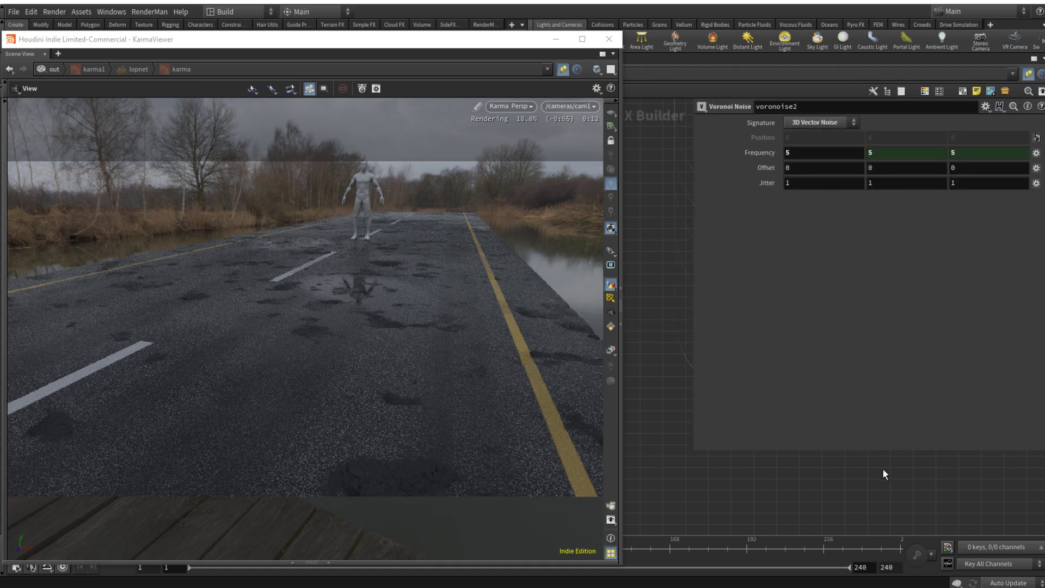
pyautogui.press('p')
# Step: Duplicate the rest of the TINY_NOISE chain, from the Subtract and Random nodes through the Multiply Constant, and place it beside voronoise2
pyautogui.scroll(5, 790, 404)
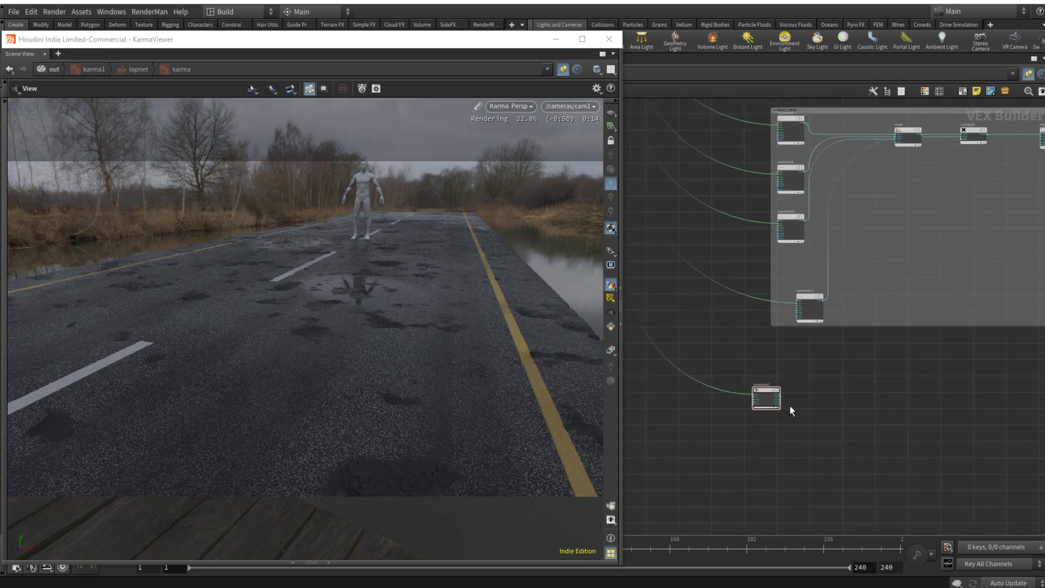
pyautogui.scroll(-5, 837, 380)
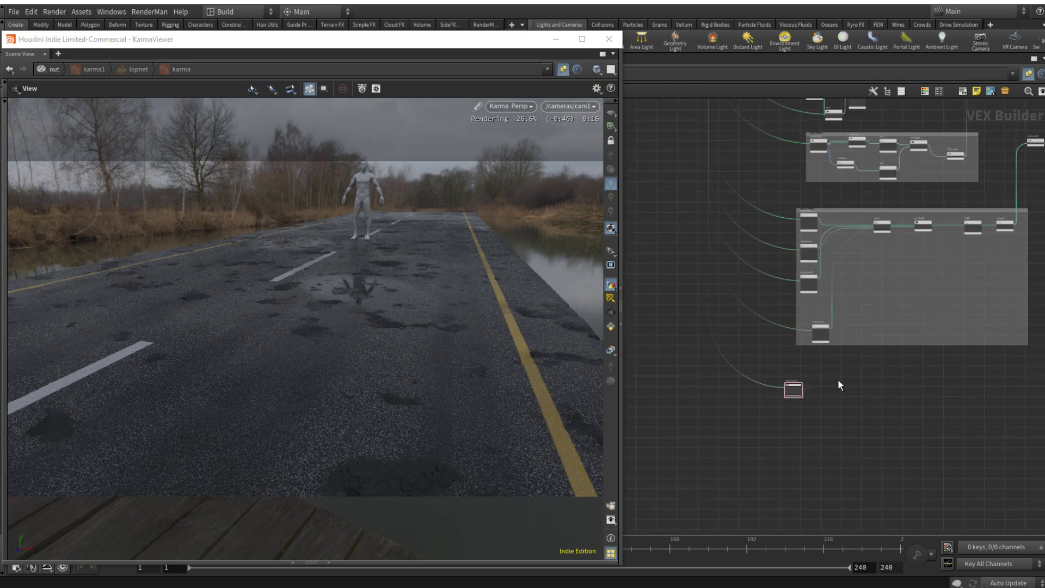
pyautogui.moveTo(898, 128); pyautogui.dragTo(890, 179, button='middle')
pyautogui.scroll(2, 890, 181)
pyautogui.scroll(2, 871, 183)
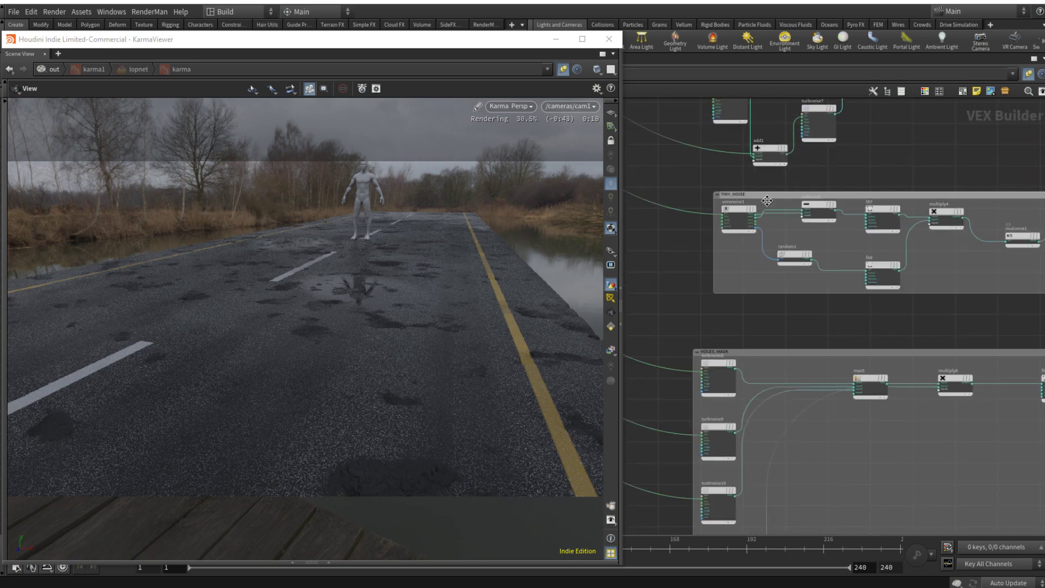
pyautogui.moveTo(1027, 322); pyautogui.dragTo(776, 380)
pyautogui.scroll(-2, 778, 203)
pyautogui.scroll(-2, 777, 202)
pyautogui.scroll(4, 776, 379)
pyautogui.moveTo(794, 345); pyautogui.dragTo(823, 370)
pyautogui.click(731, 357)
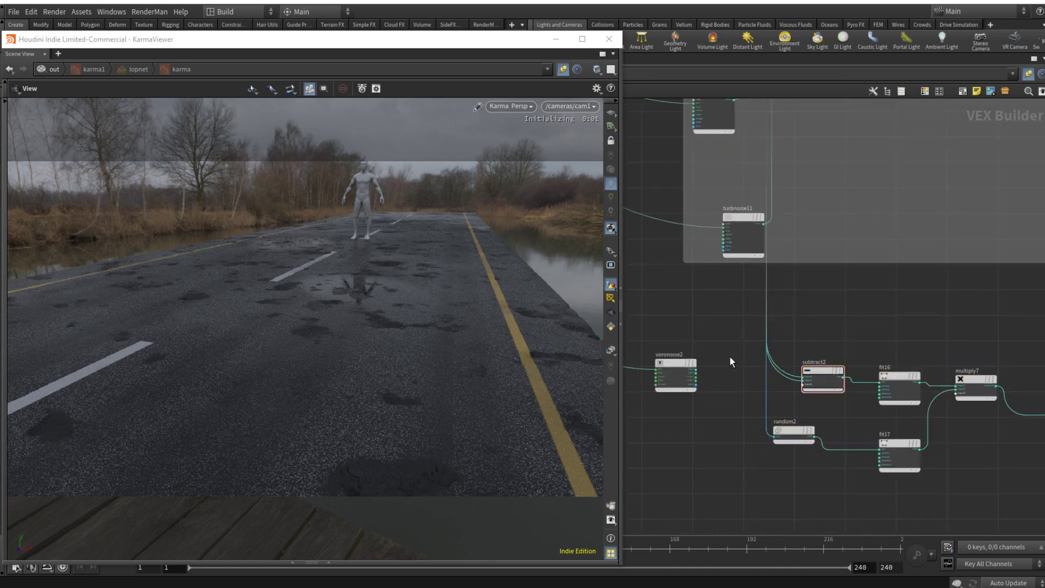
# Step: Wire voronoise2's dist2 and dist1 into subtract2's input1 and input2, and its seed output into random2's pos
pyautogui.scroll(3, 711, 369)
pyautogui.moveTo(688, 380); pyautogui.dragTo(851, 380)
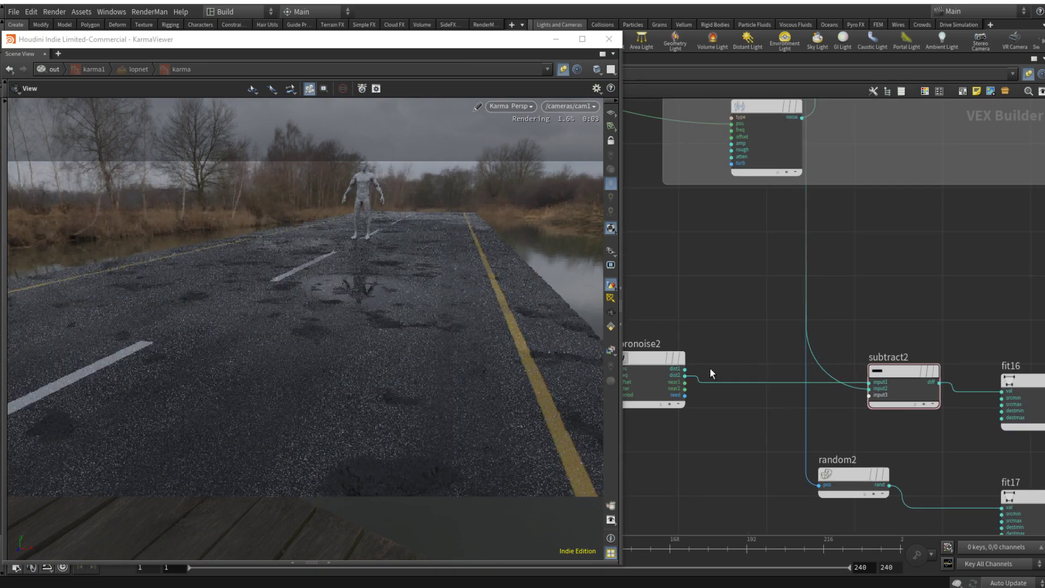
pyautogui.moveTo(685, 369); pyautogui.dragTo(852, 386)
pyautogui.moveTo(685, 396); pyautogui.dragTo(819, 484)
pyautogui.scroll(-8, 832, 459)
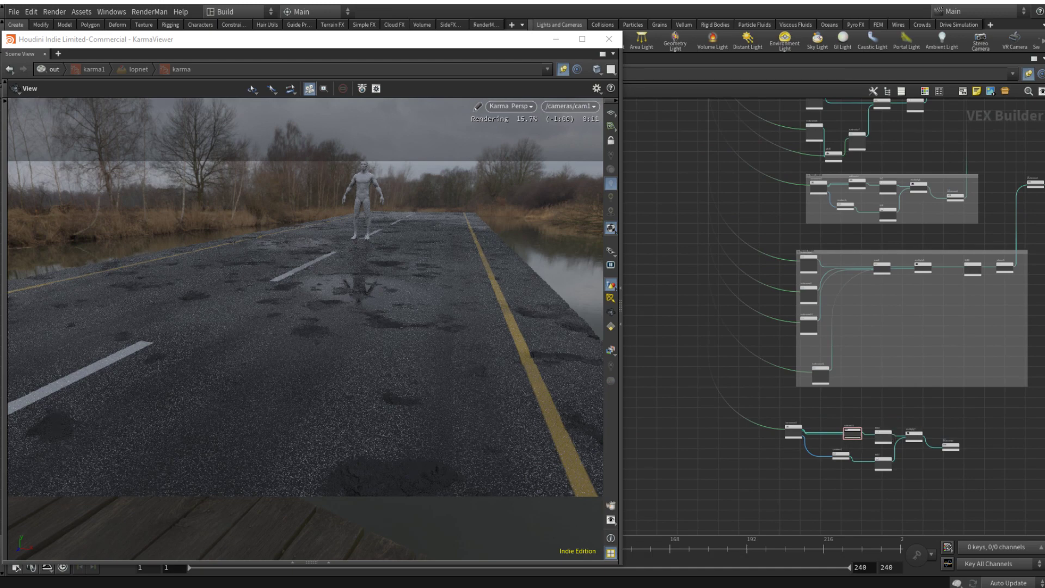
# Step: Insert a Multiply node into the wire leaving clamp5 above the HOLES_MASK box and connect the duplicated noise chain's output into it
pyautogui.moveTo(961, 422); pyautogui.dragTo(854, 420, button='middle')
pyautogui.scroll(4, 906, 253)
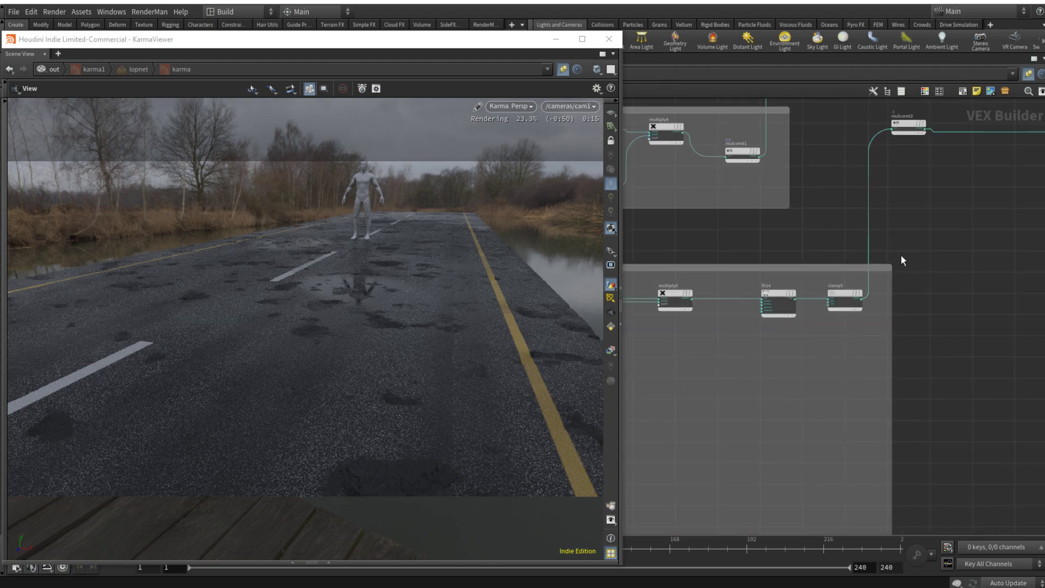
pyautogui.scroll(-3, 904, 258)
pyautogui.press('Tab')
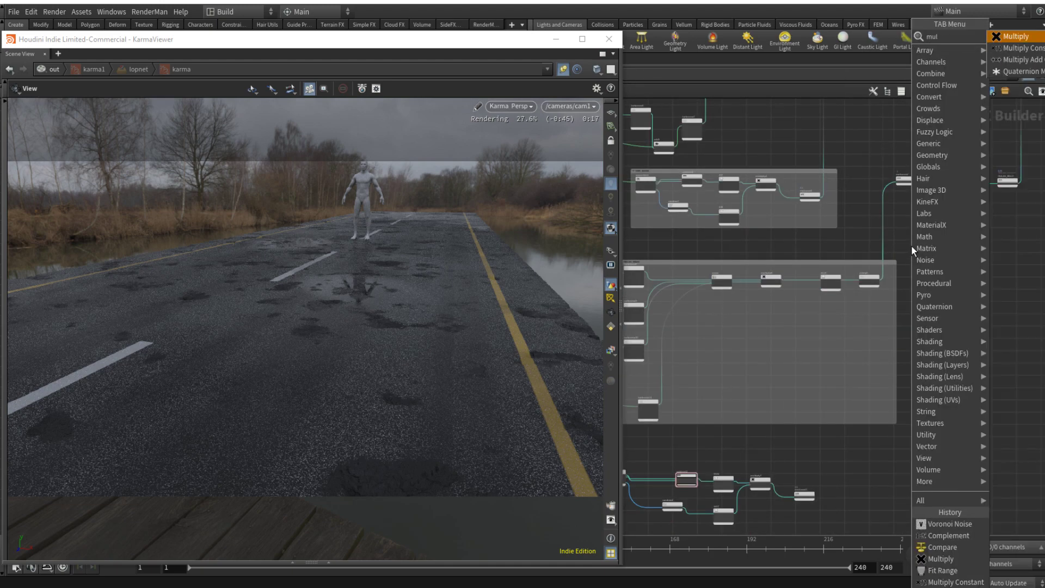
pyautogui.press('Escape')
pyautogui.click(901, 231)
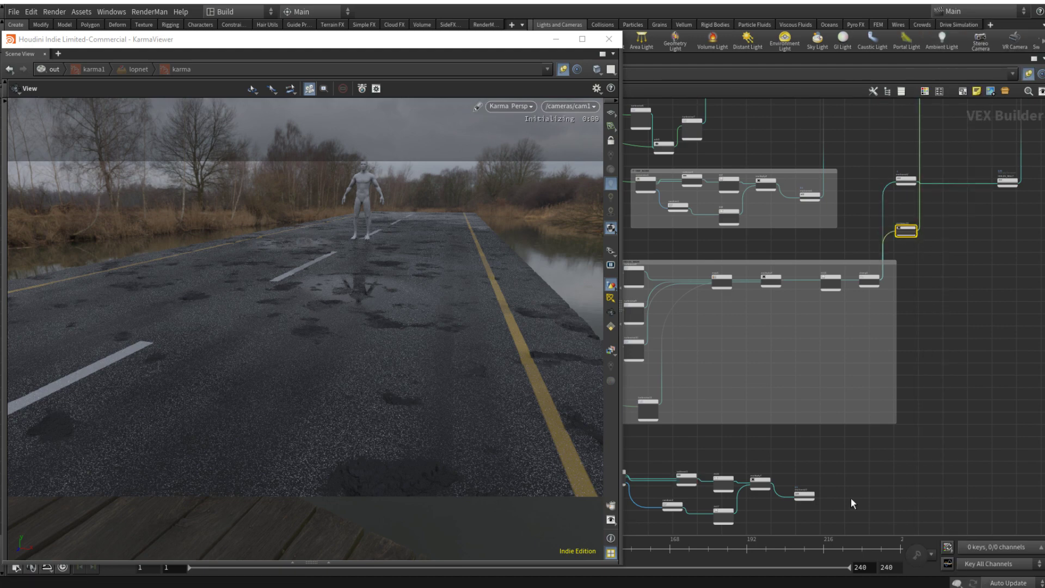
pyautogui.scroll(4, 822, 501)
pyautogui.scroll(-3, 969, 276)
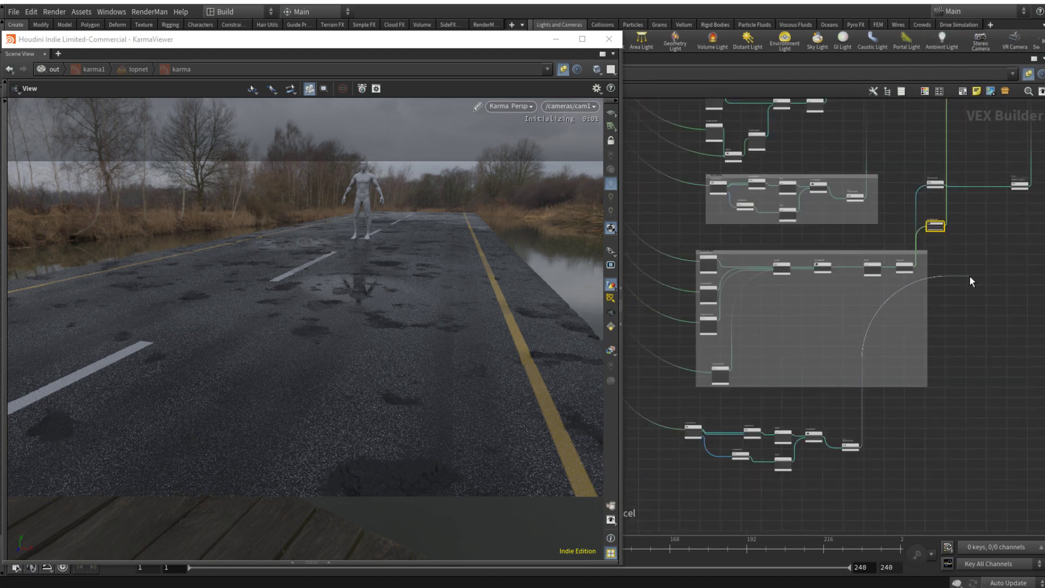
pyautogui.scroll(3, 920, 228)
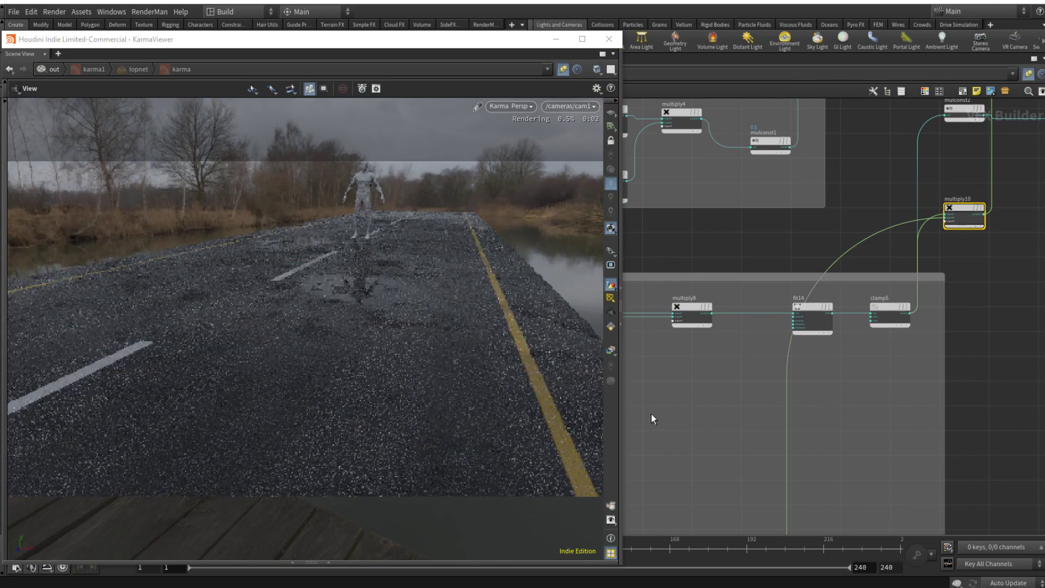
# Step: Move close to the puddle in the Karma view and toggle multiply10's bypass on and off to compare the holes with and without noise
pyautogui.moveTo(322, 320); pyautogui.dragTo(359, 312)
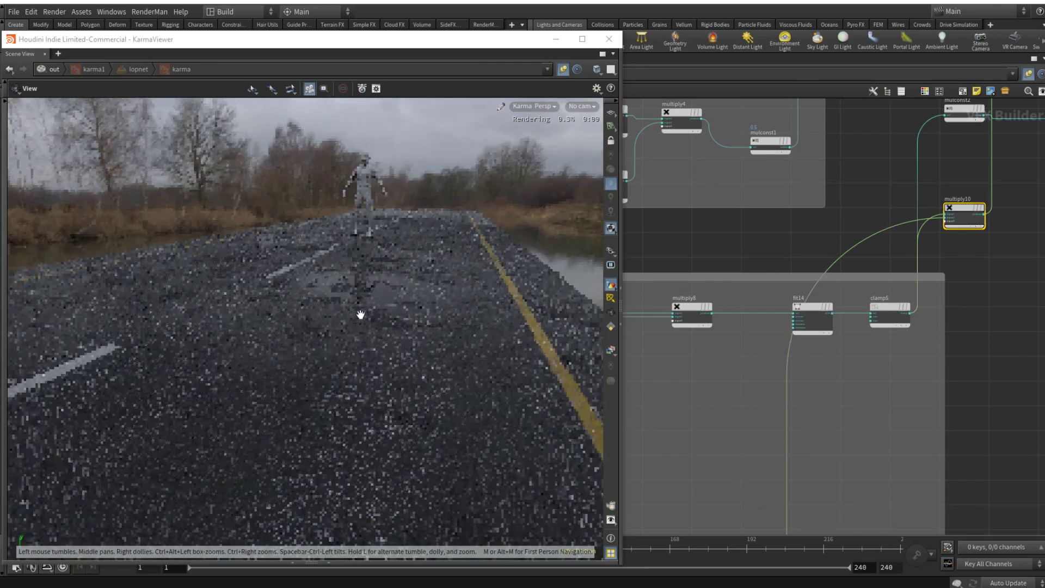
pyautogui.scroll(6, 381, 322)
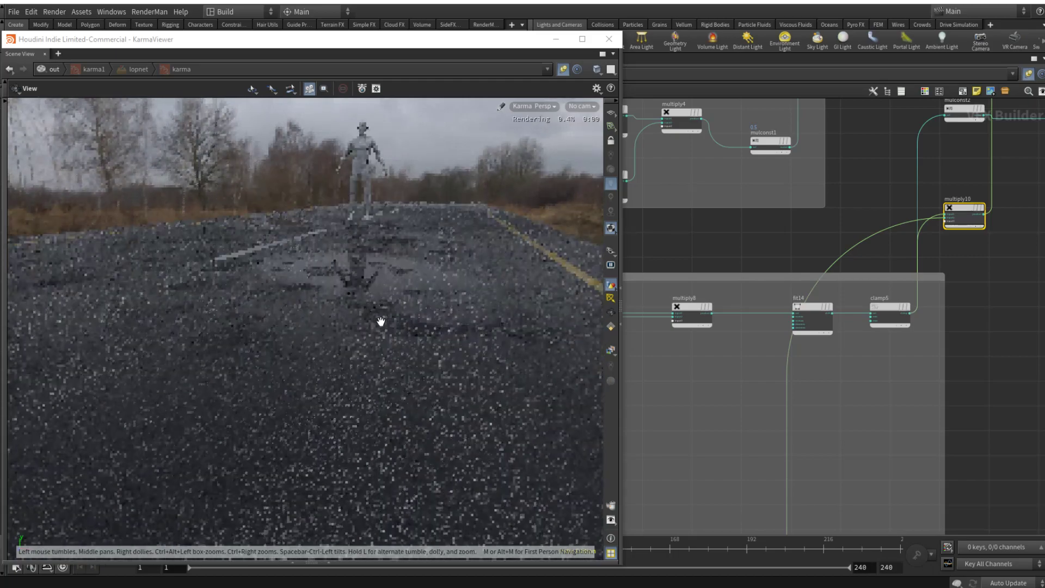
pyautogui.scroll(4, 422, 329)
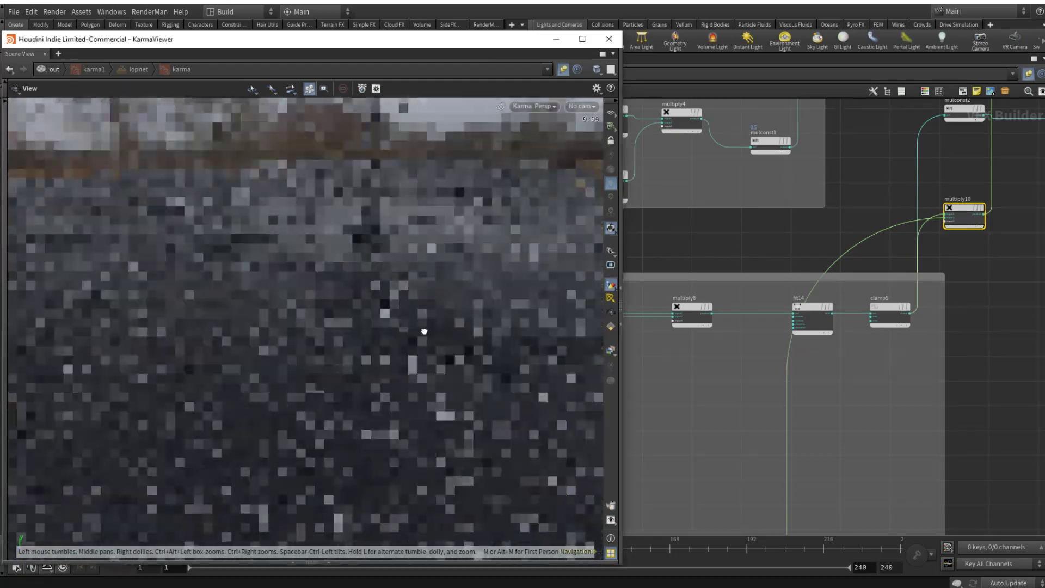
pyautogui.scroll(2, 431, 336)
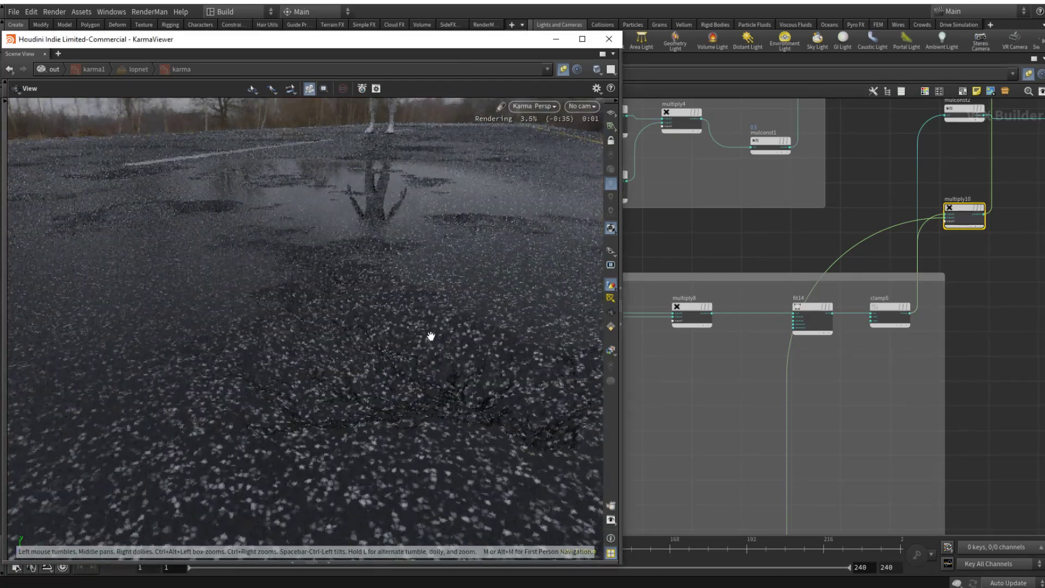
pyautogui.press('h')
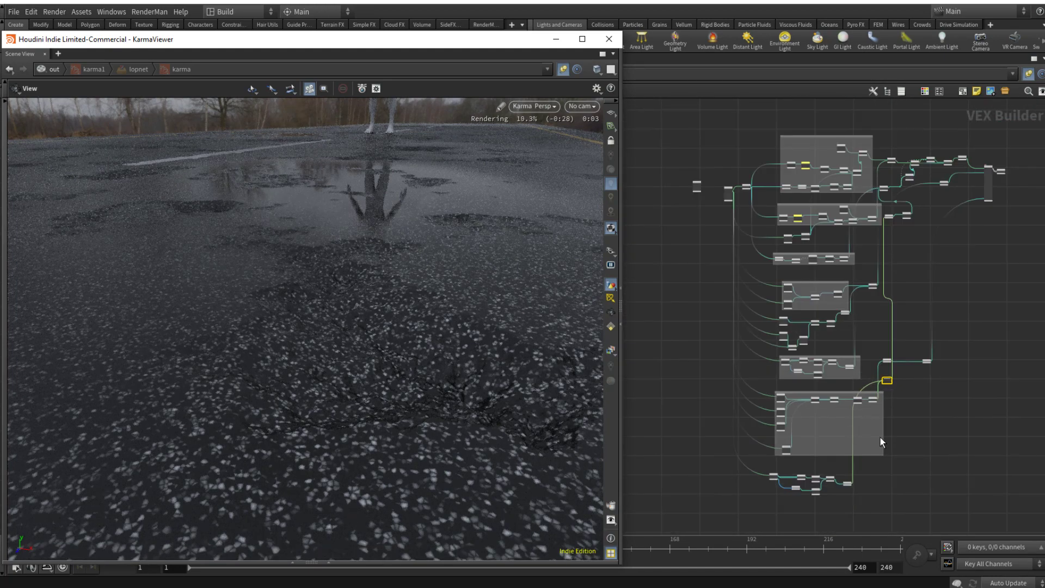
pyautogui.scroll(4, 907, 395)
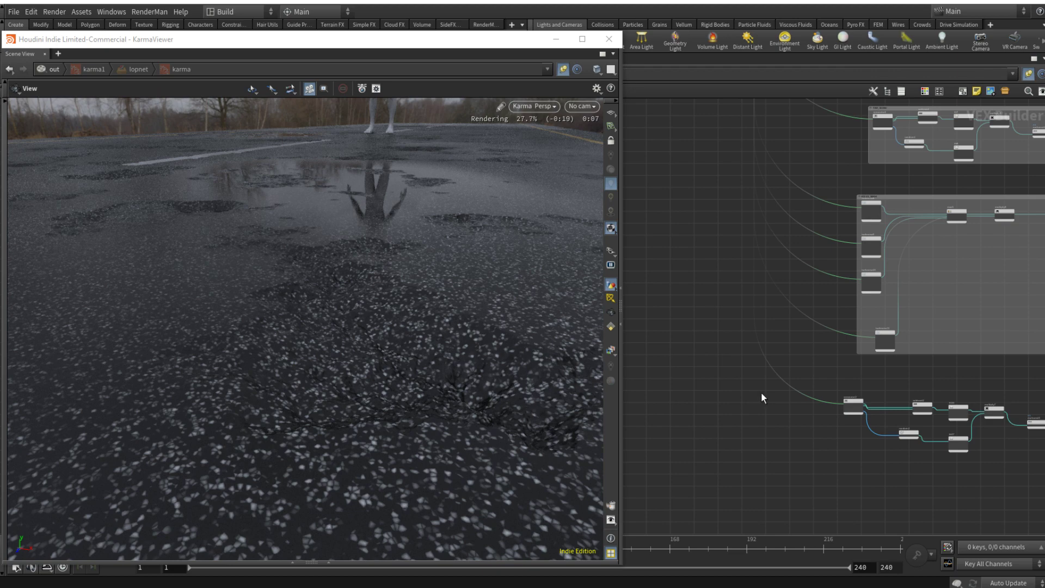
pyautogui.moveTo(762, 393); pyautogui.dragTo(654, 467, button='middle')
pyautogui.scroll(-2, 865, 401)
pyautogui.moveTo(936, 380); pyautogui.dragTo(794, 428, button='middle')
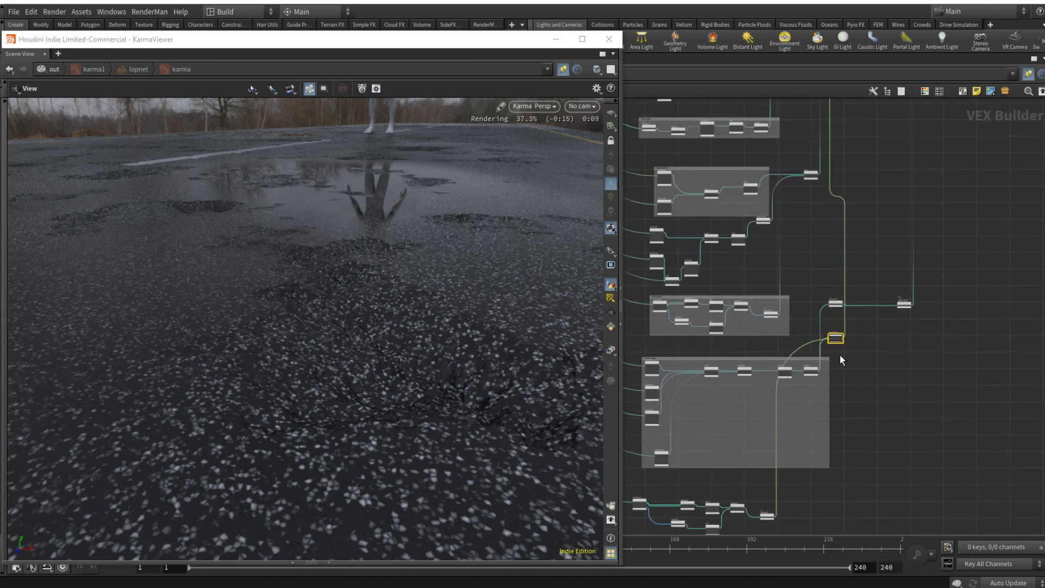
pyautogui.scroll(4, 841, 359)
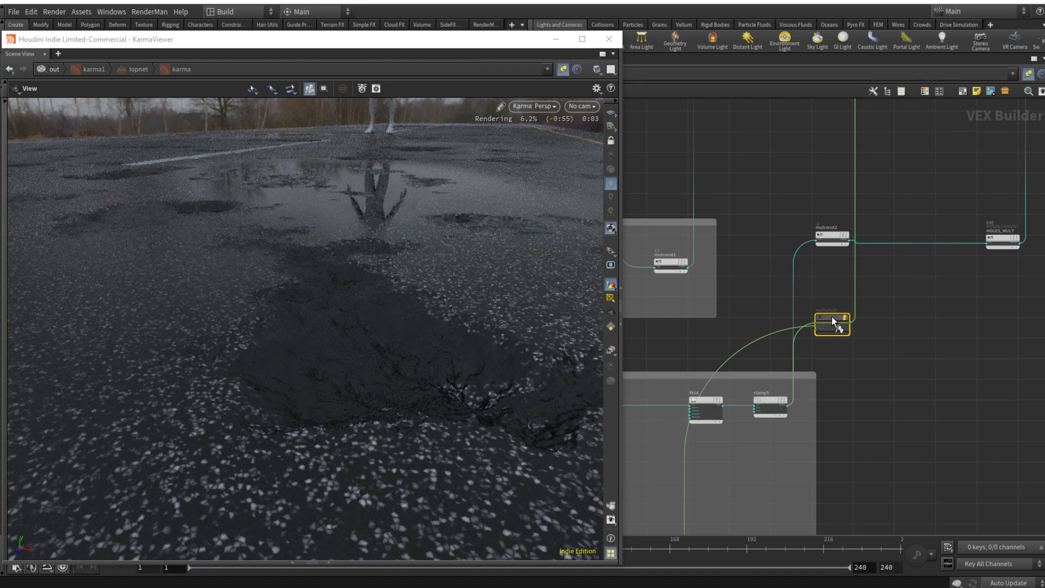
pyautogui.press('b')
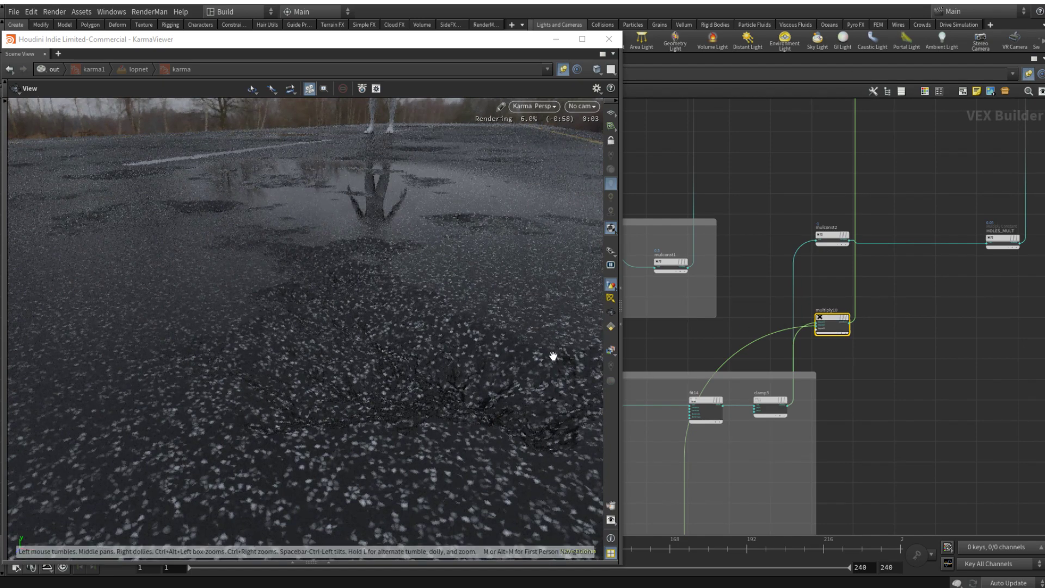
pyautogui.scroll(-3, 944, 413)
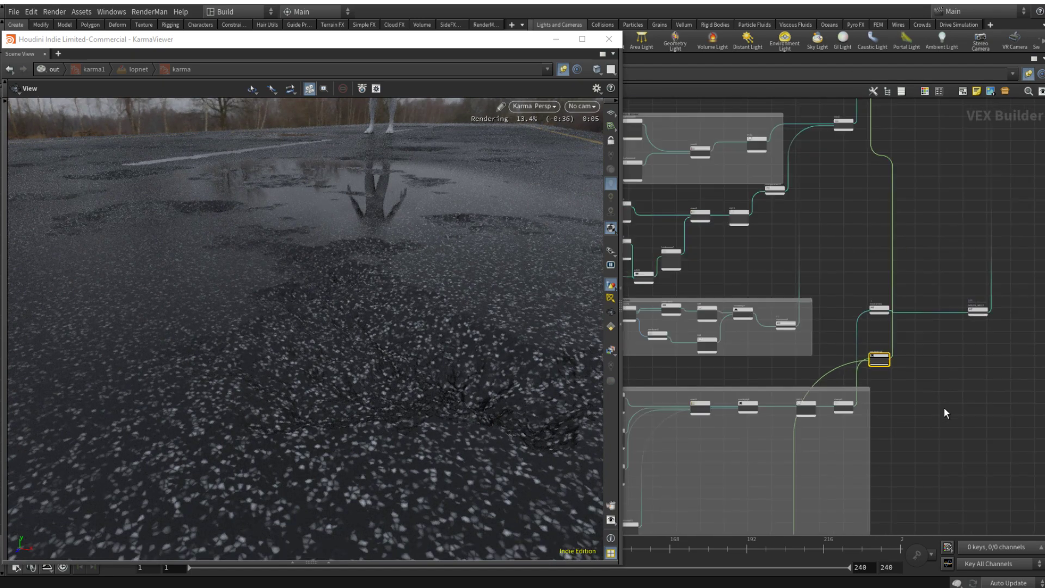
# Step: Cut the color and roughness wires feeding the principled shader's upper inputs
pyautogui.moveTo(933, 455); pyautogui.dragTo(954, 229, button='middle')
pyautogui.scroll(-3, 979, 349)
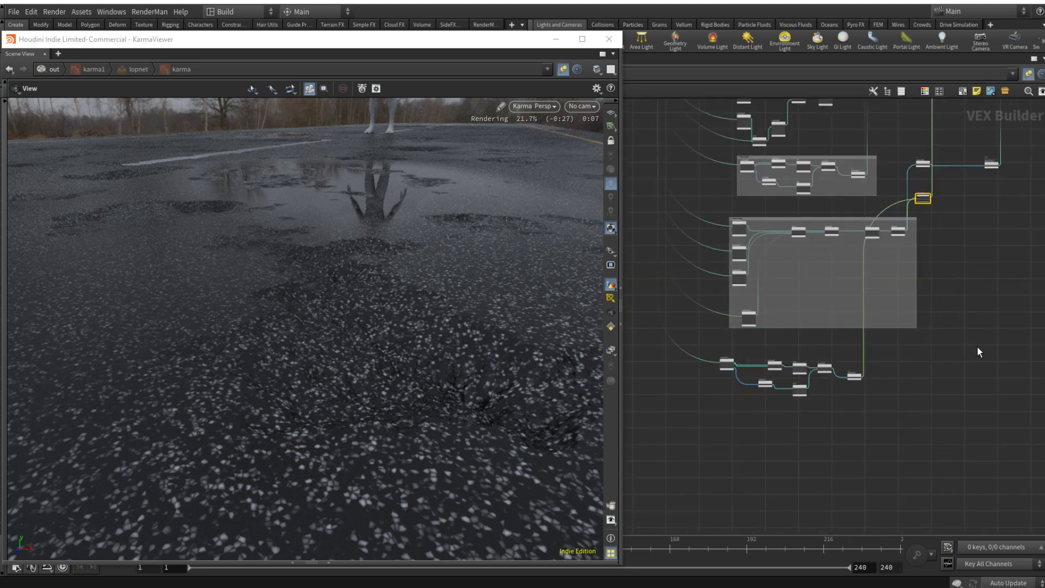
pyautogui.scroll(4, 784, 364)
pyautogui.scroll(-3, 876, 365)
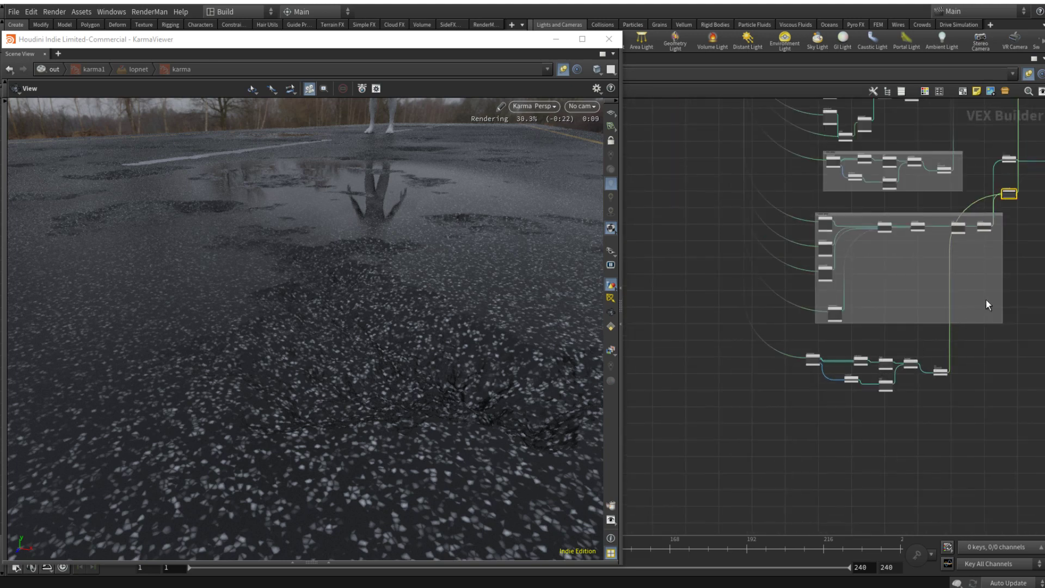
pyautogui.moveTo(986, 299); pyautogui.dragTo(871, 333, button='middle')
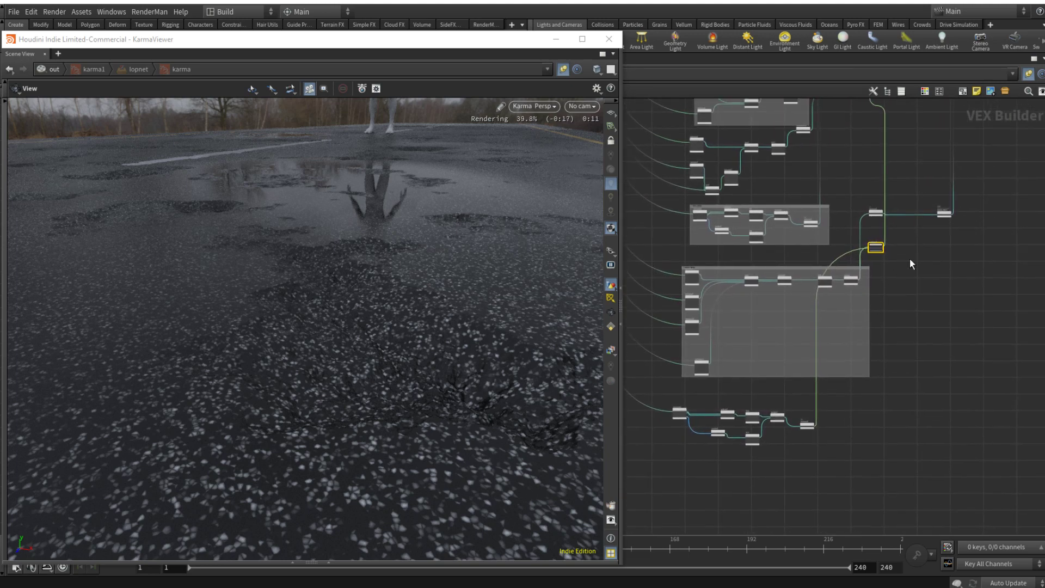
pyautogui.scroll(-1, 836, 302)
pyautogui.moveTo(910, 264)
pyautogui.mouseDown(button='middle')
pyautogui.moveTo(836, 303)
pyautogui.moveTo(823, 402)
pyautogui.mouseUp(button='middle')
pyautogui.scroll(-2, 824, 401)
pyautogui.moveTo(897, 164); pyautogui.dragTo(889, 206, button='middle')
pyautogui.scroll(7, 889, 206)
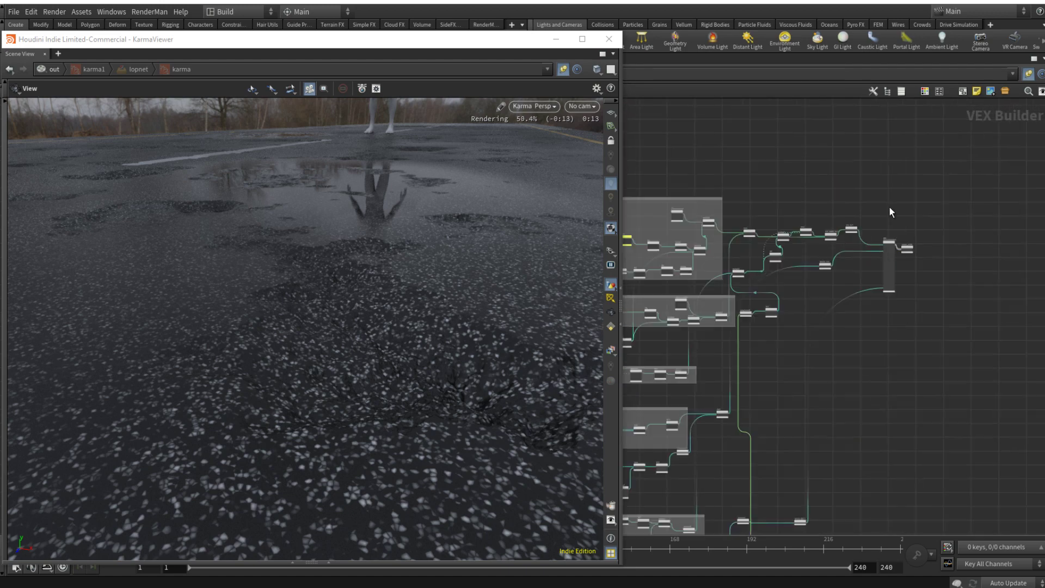
pyautogui.press('y')
pyautogui.moveTo(871, 228); pyautogui.dragTo(864, 264)
pyautogui.scroll(-4, 871, 389)
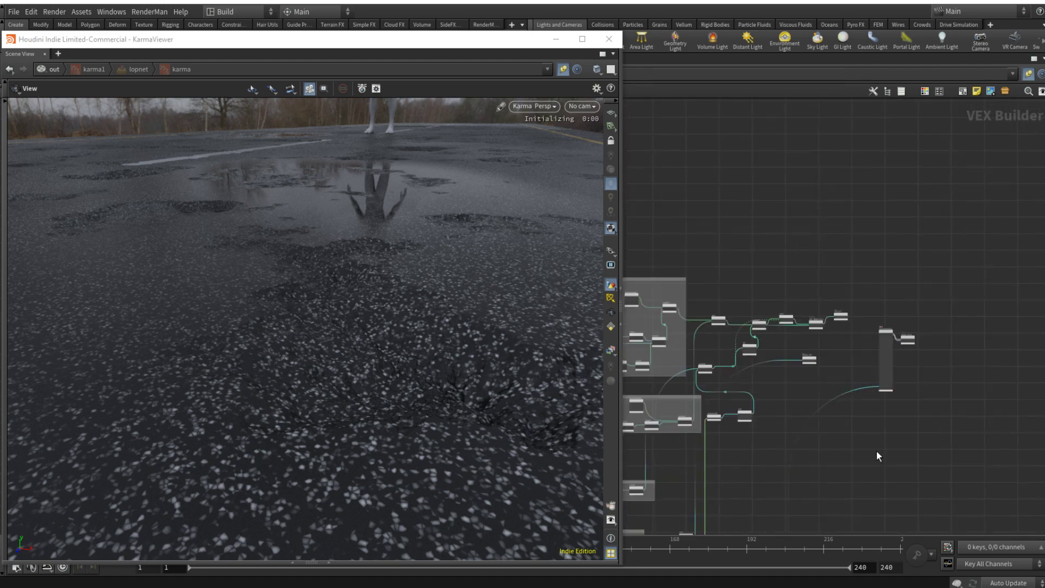
# Step: Insert a Maximum node into the wire leaving mulconst3 at the end of the duplicated noise chain
pyautogui.moveTo(877, 454); pyautogui.dragTo(936, 183, button='middle')
pyautogui.moveTo(850, 391); pyautogui.dragTo(903, 132, button='middle')
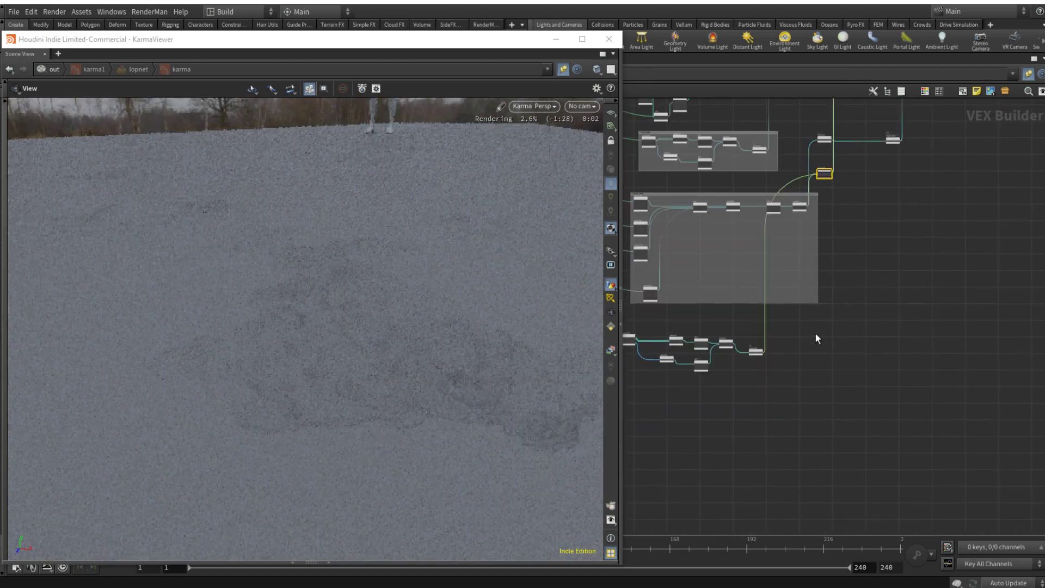
pyautogui.scroll(3, 754, 360)
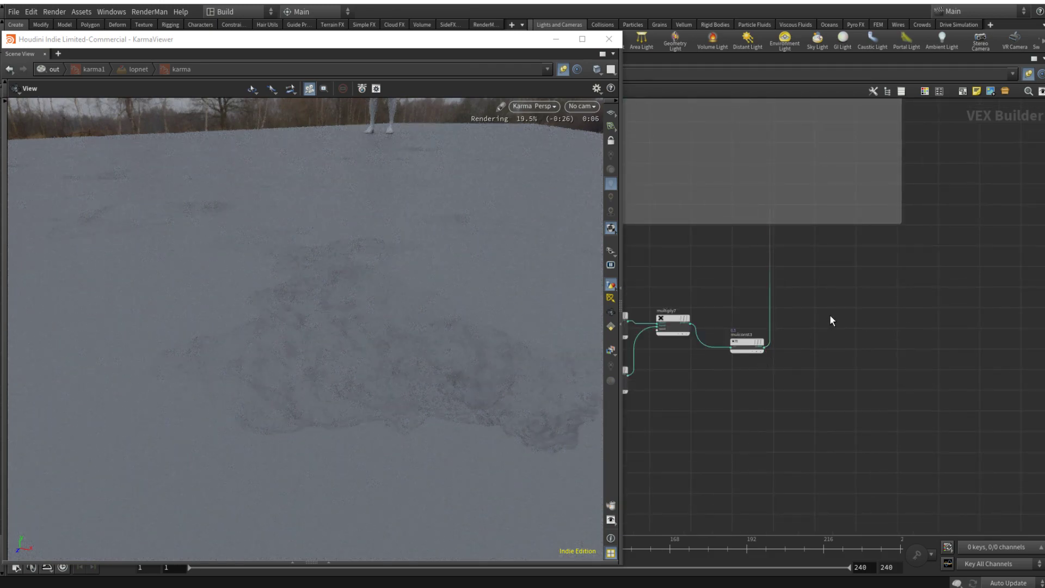
pyautogui.press('Tab')
pyautogui.press('Escape')
pyautogui.click(777, 269)
pyautogui.moveTo(777, 270); pyautogui.dragTo(870, 342)
# Step: Insert a Multiply Constant node into the wire leaving the new Maximum node
pyautogui.press('Tab')
pyautogui.write('multic')
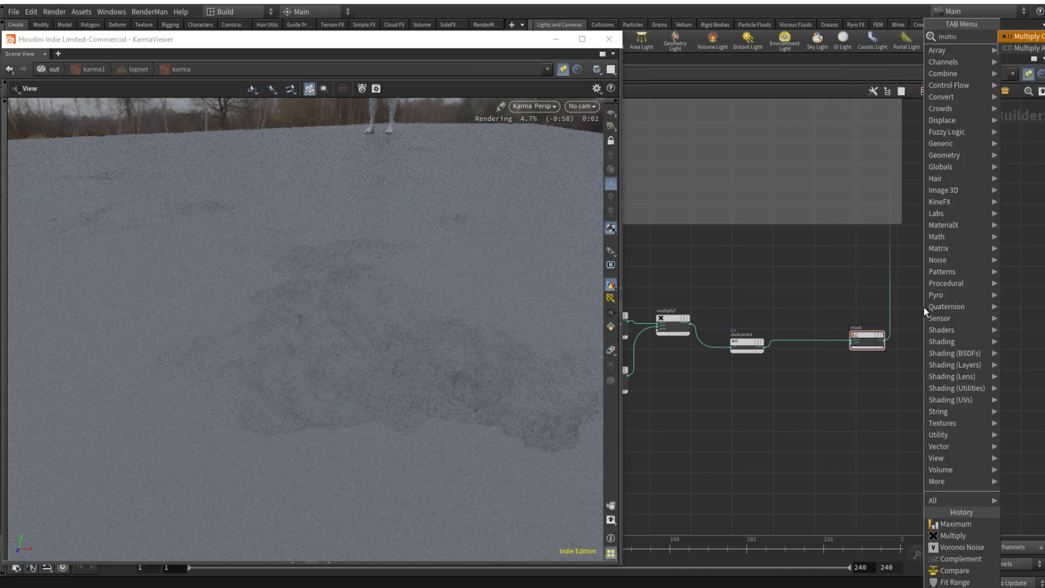
pyautogui.press('Return')
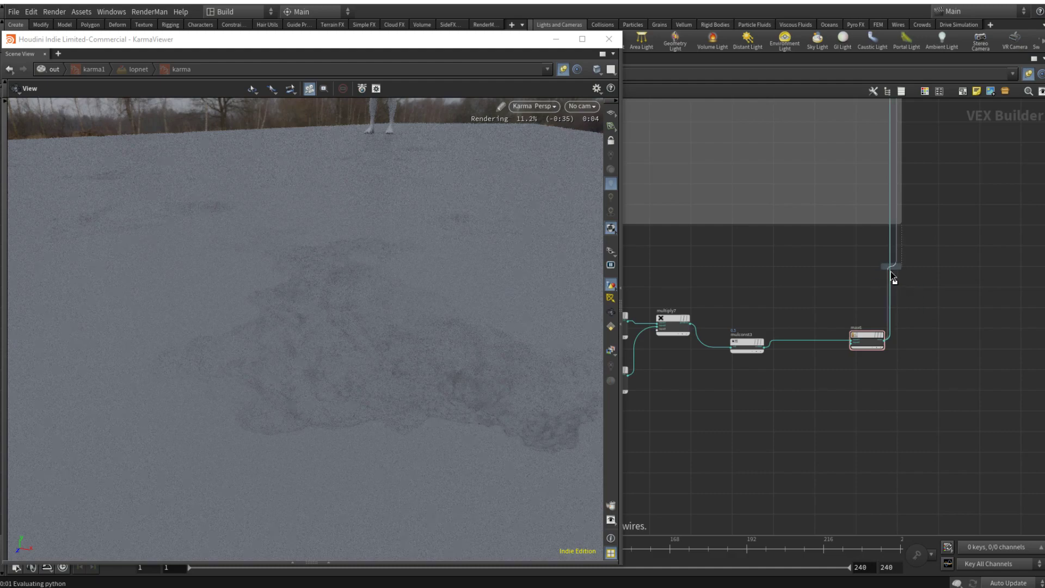
pyautogui.click(904, 268)
pyautogui.moveTo(937, 270); pyautogui.dragTo(988, 327)
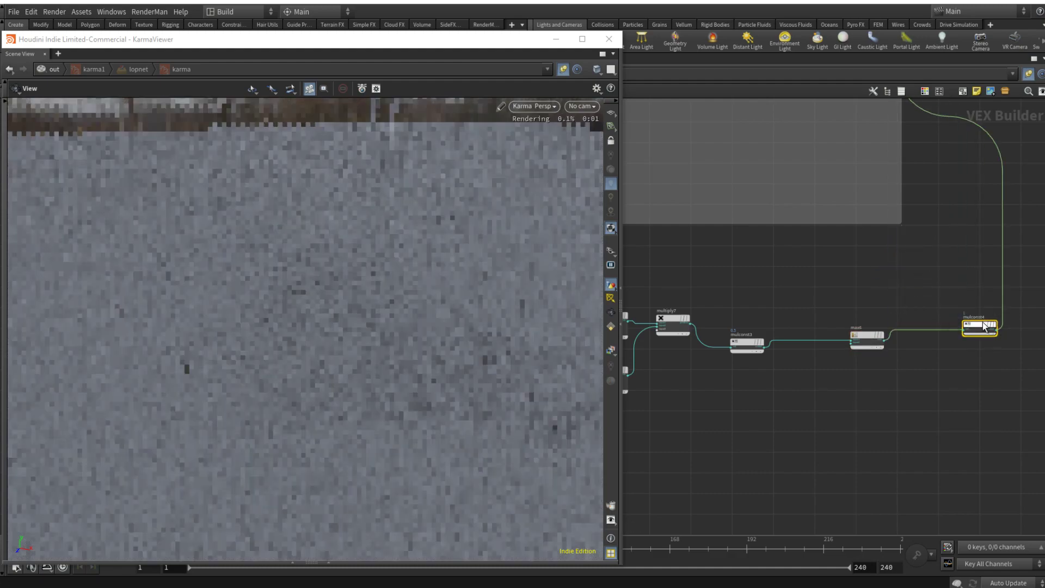
# Step: Wire the new Multiply Constant's output directly into the principled shader's disp input
pyautogui.click(998, 330)
pyautogui.scroll(-8, 1001, 328)
pyautogui.moveTo(1008, 278); pyautogui.dragTo(789, 454, button='middle')
pyautogui.scroll(5, 866, 272)
pyautogui.scroll(3, 845, 223)
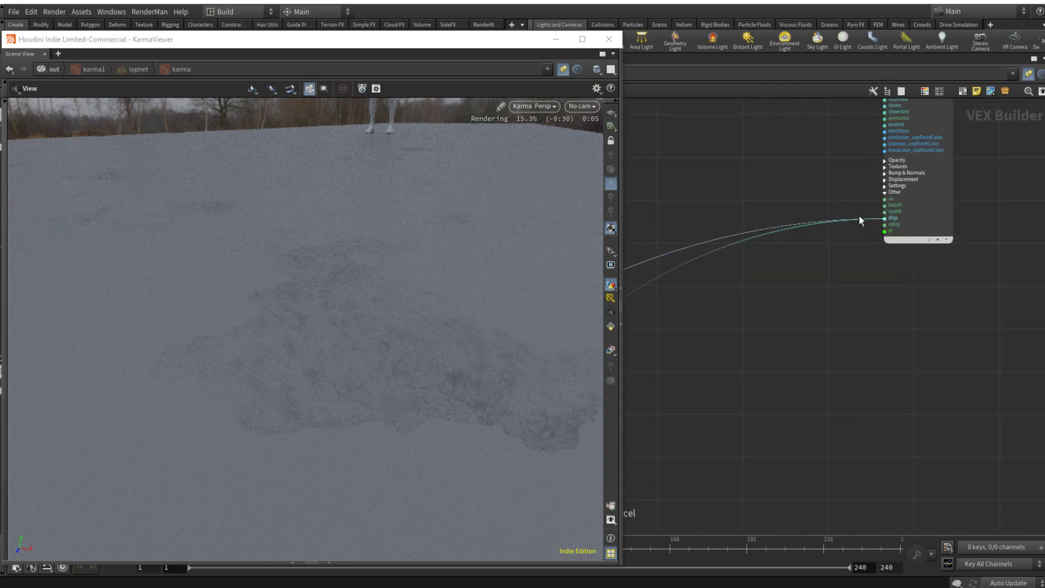
pyautogui.click(860, 215)
# Step: Set voronoise2's Frequency to 10 on all axes
pyautogui.moveTo(513, 291); pyautogui.dragTo(390, 285)
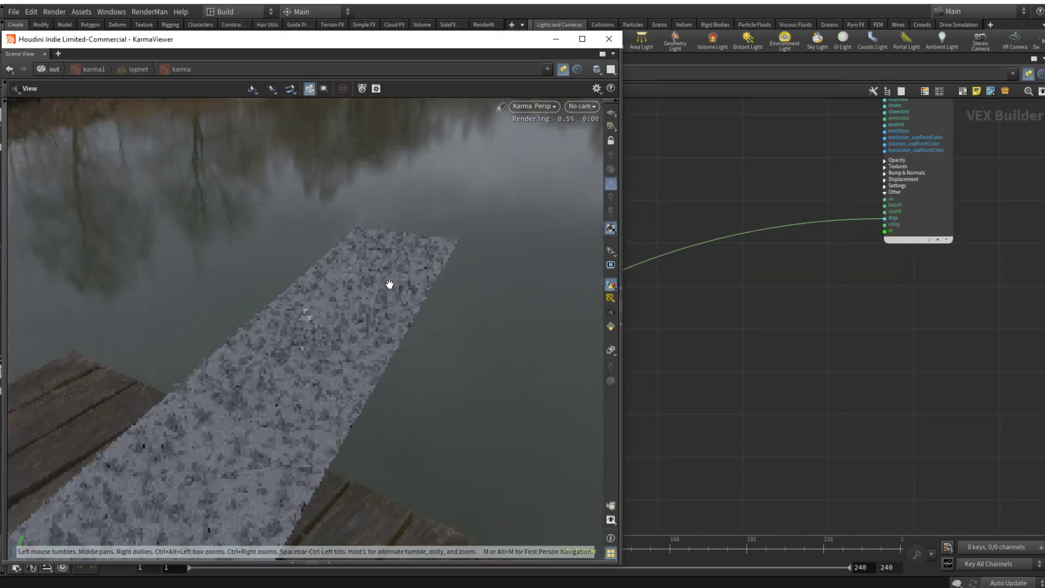
pyautogui.scroll(2, 315, 332)
pyautogui.scroll(10, 315, 332)
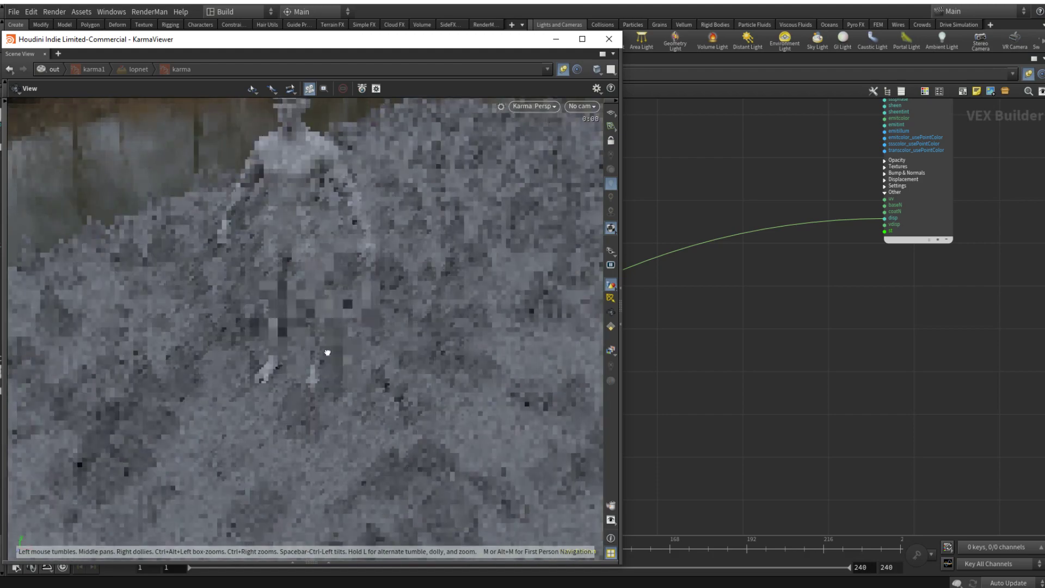
pyautogui.scroll(-1, 340, 340)
pyautogui.scroll(-7, 797, 437)
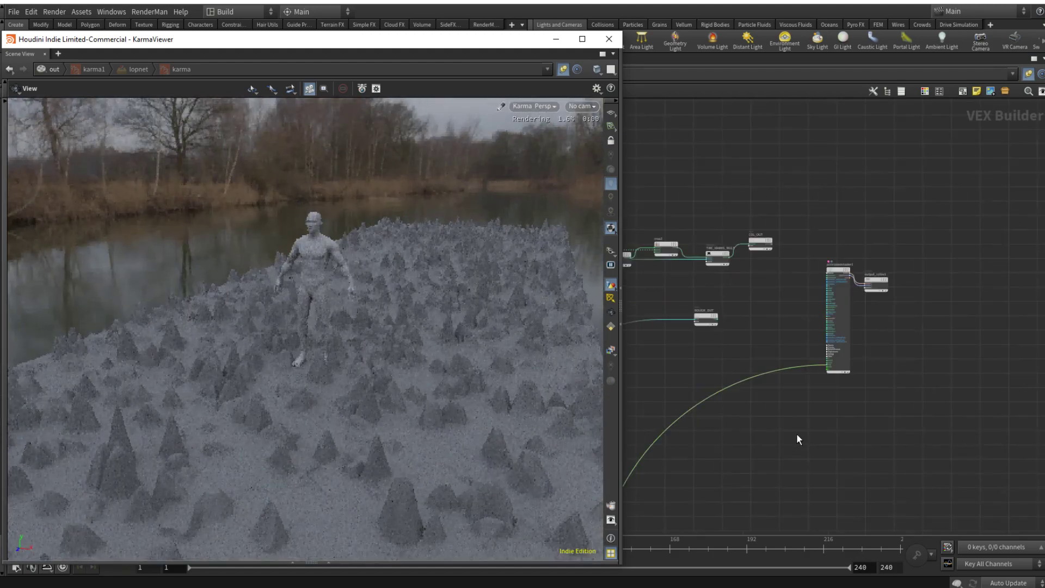
pyautogui.moveTo(796, 497); pyautogui.dragTo(870, 301, button='middle')
pyautogui.moveTo(819, 481); pyautogui.dragTo(890, 327, button='middle')
pyautogui.moveTo(853, 417); pyautogui.dragTo(945, 235, button='middle')
pyautogui.scroll(5, 792, 349)
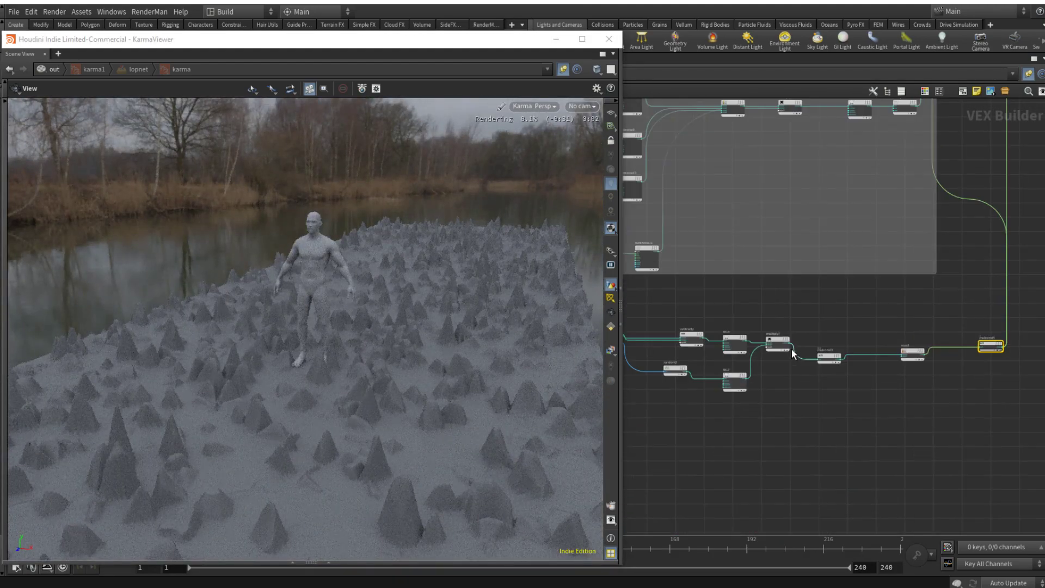
pyautogui.moveTo(785, 403); pyautogui.dragTo(907, 397, button='middle')
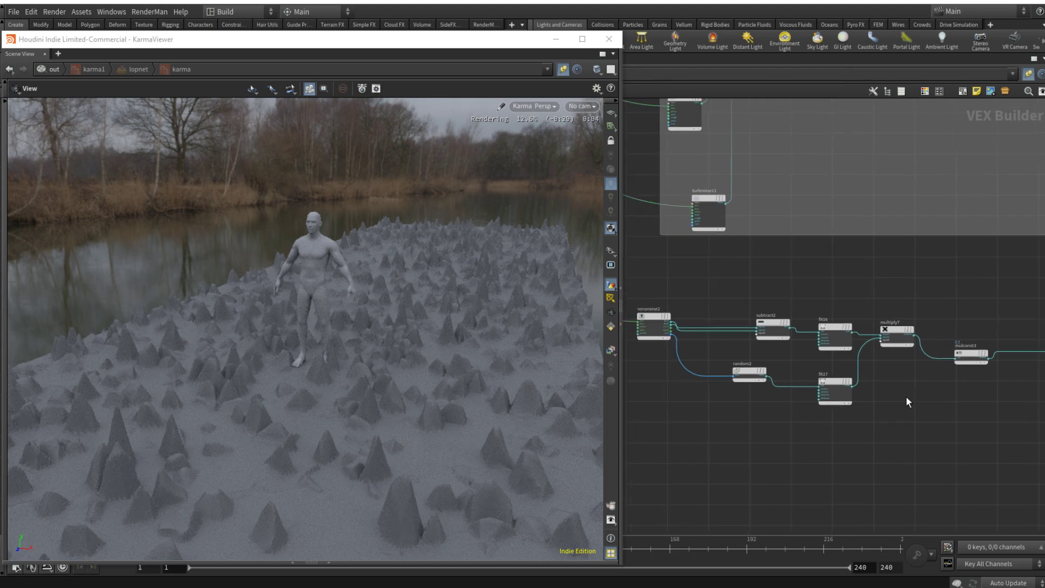
pyautogui.click(656, 320)
pyautogui.press('p')
pyautogui.moveTo(804, 154); pyautogui.dragTo(764, 157)
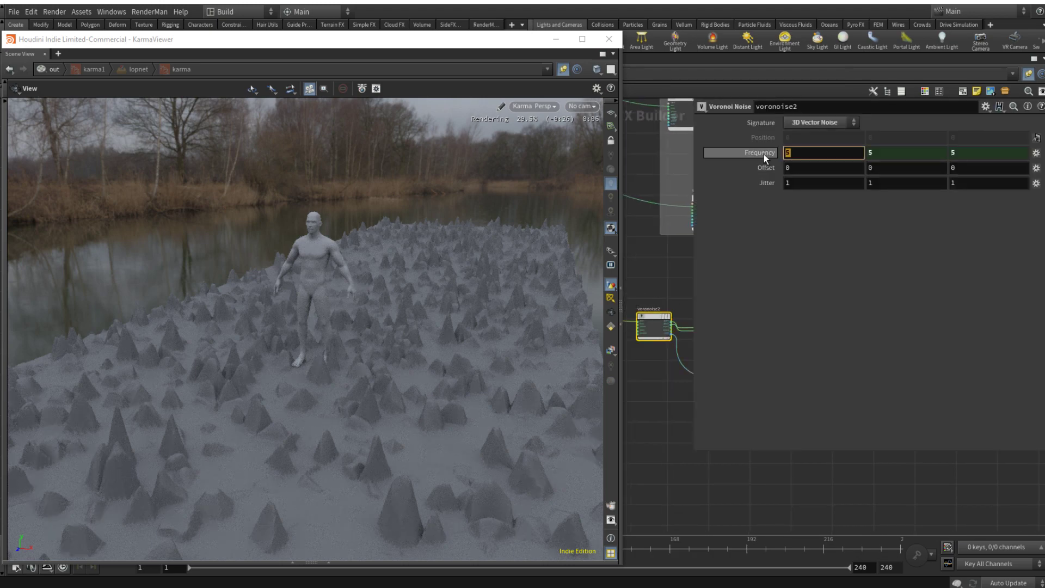
pyautogui.write('10')
pyautogui.press('Return')
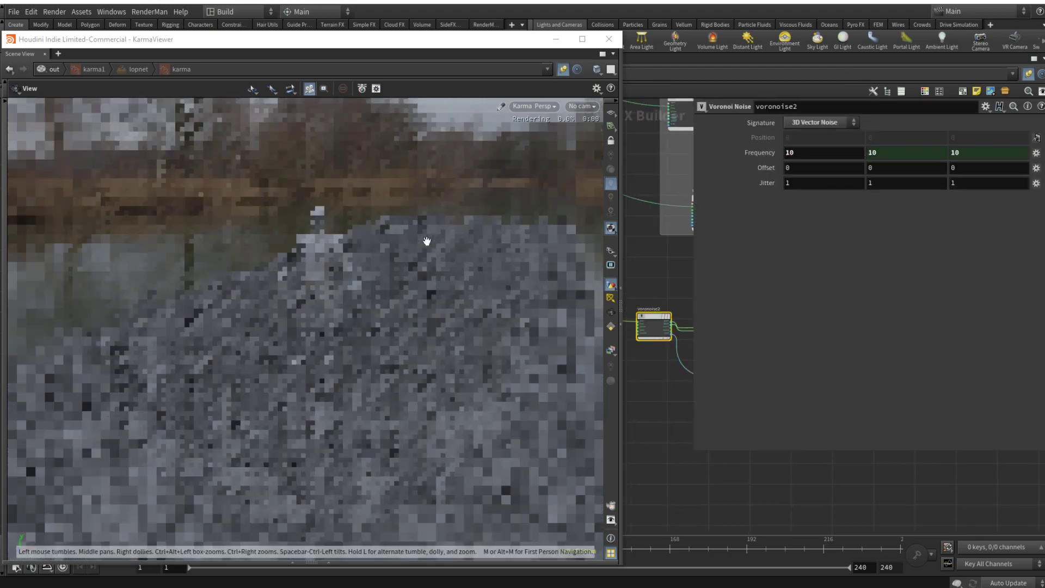
pyautogui.press('p')
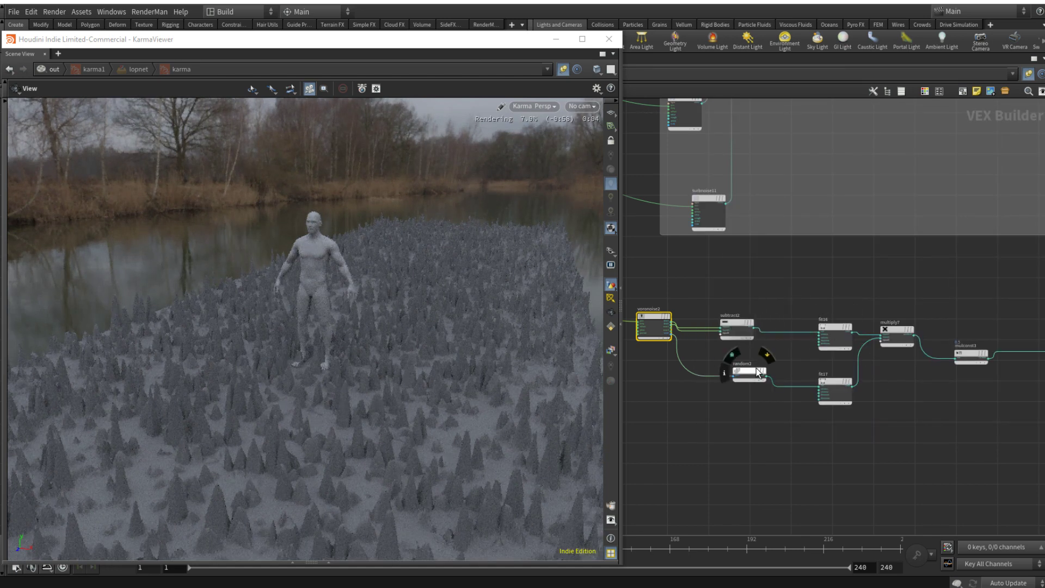
# Step: Space out random2, subtract2 and fit17, and insert a Clamp node between subtract2 and fit16
pyautogui.moveTo(757, 368); pyautogui.dragTo(744, 398)
pyautogui.moveTo(732, 322); pyautogui.dragTo(720, 322)
pyautogui.moveTo(833, 382); pyautogui.dragTo(842, 400)
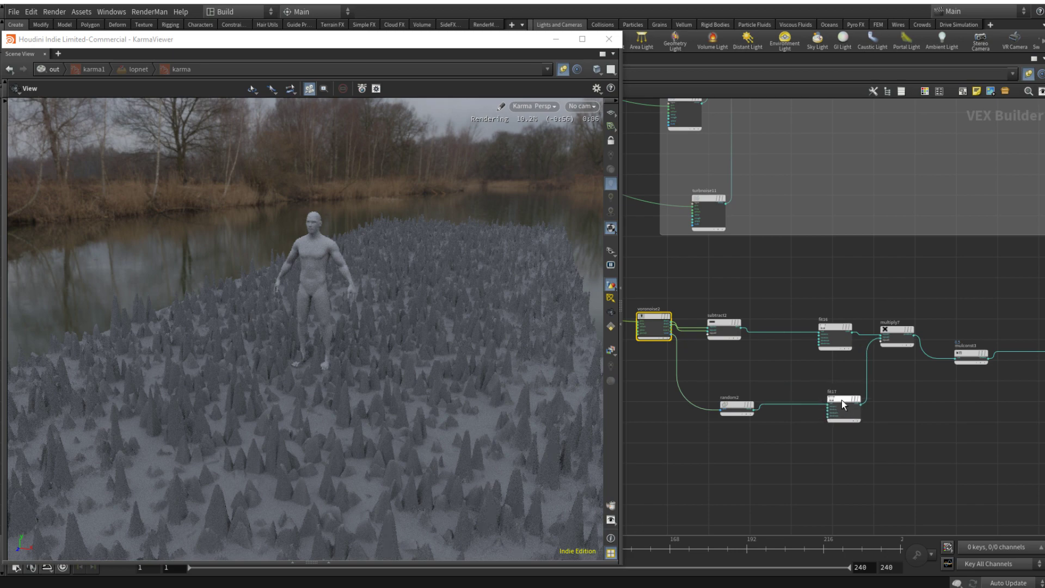
pyautogui.click(833, 328)
pyautogui.press('Tab')
pyautogui.write('clam')
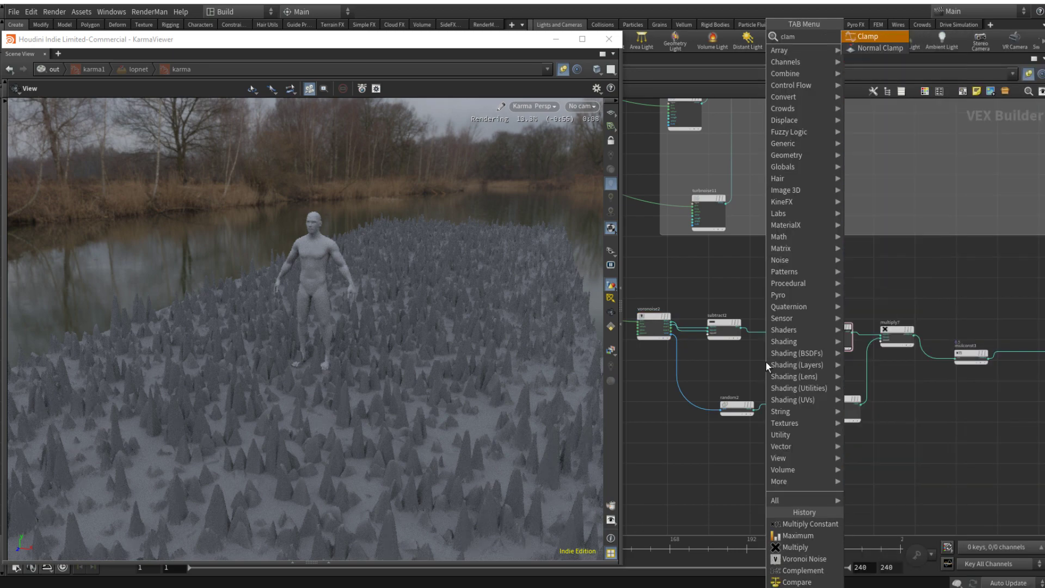
pyautogui.press('Return')
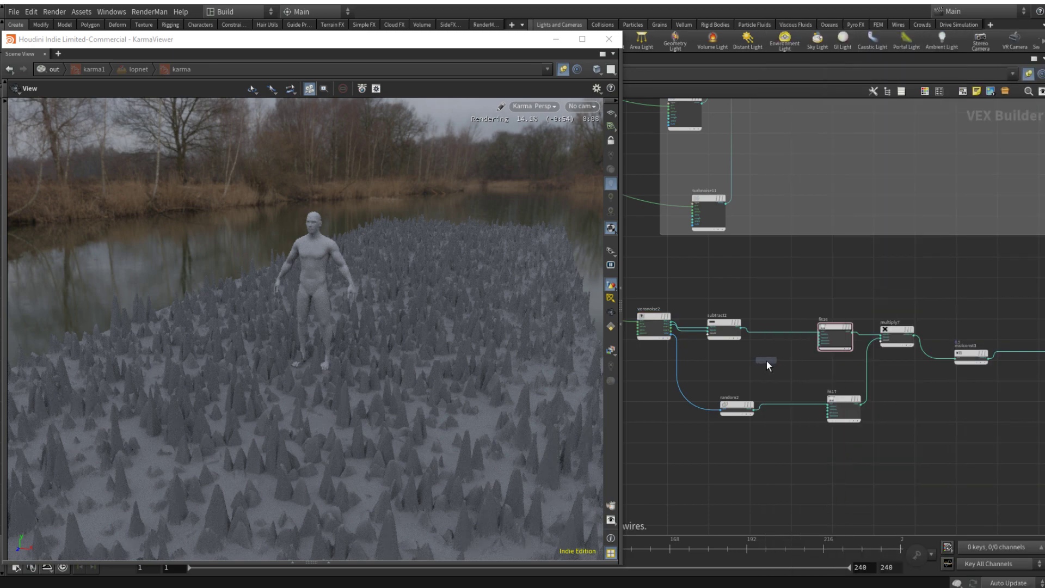
pyautogui.click(783, 332)
# Step: Lower clamp6's Max to 0.053
pyautogui.press('p')
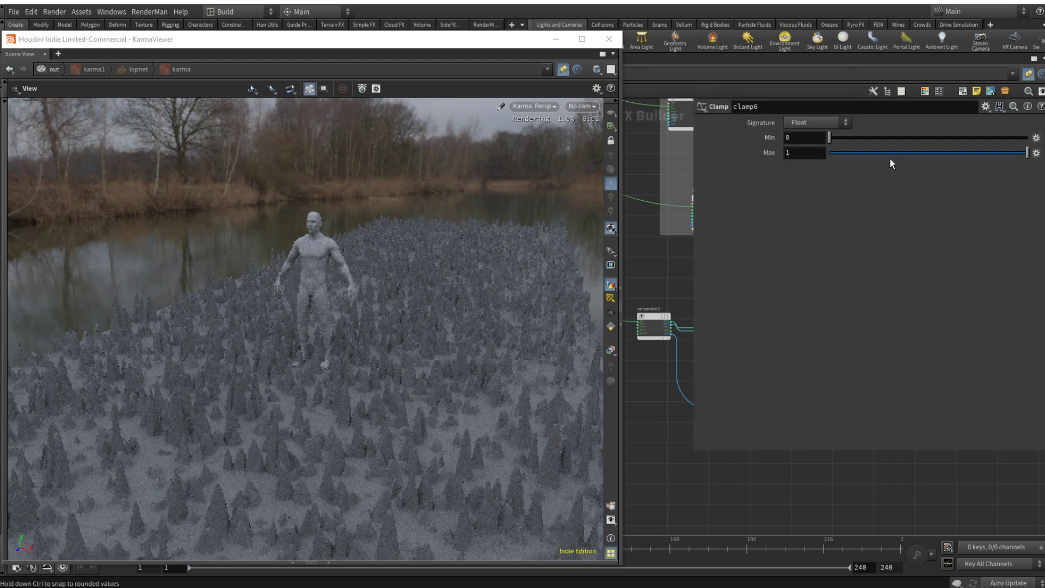
pyautogui.moveTo(884, 157); pyautogui.dragTo(855, 153)
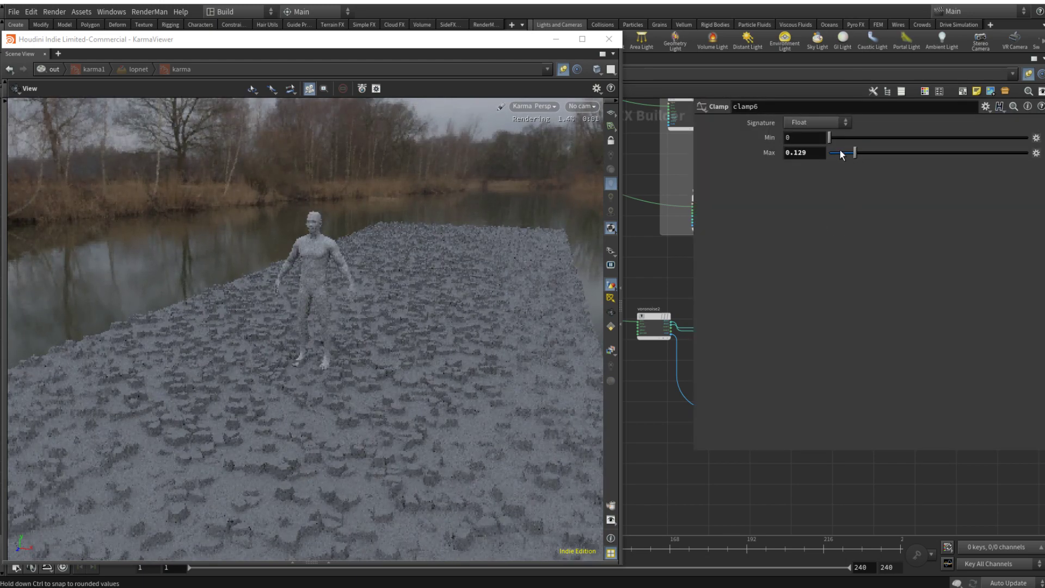
pyautogui.click(840, 153)
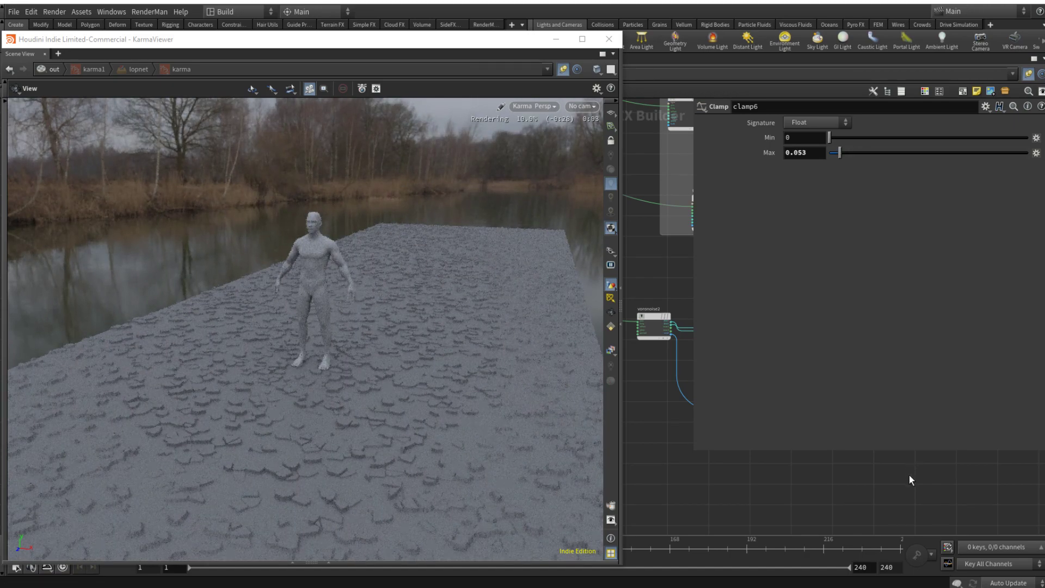
pyautogui.press('p')
# Step: Set fit17's Source Min to 0.747
pyautogui.click(841, 406)
pyautogui.press('p')
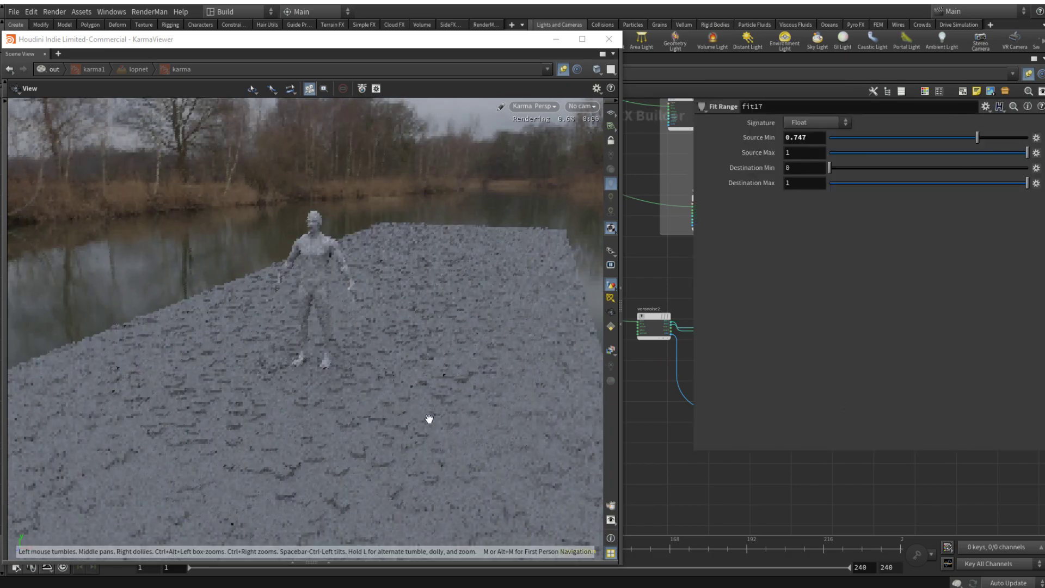
pyautogui.press('p')
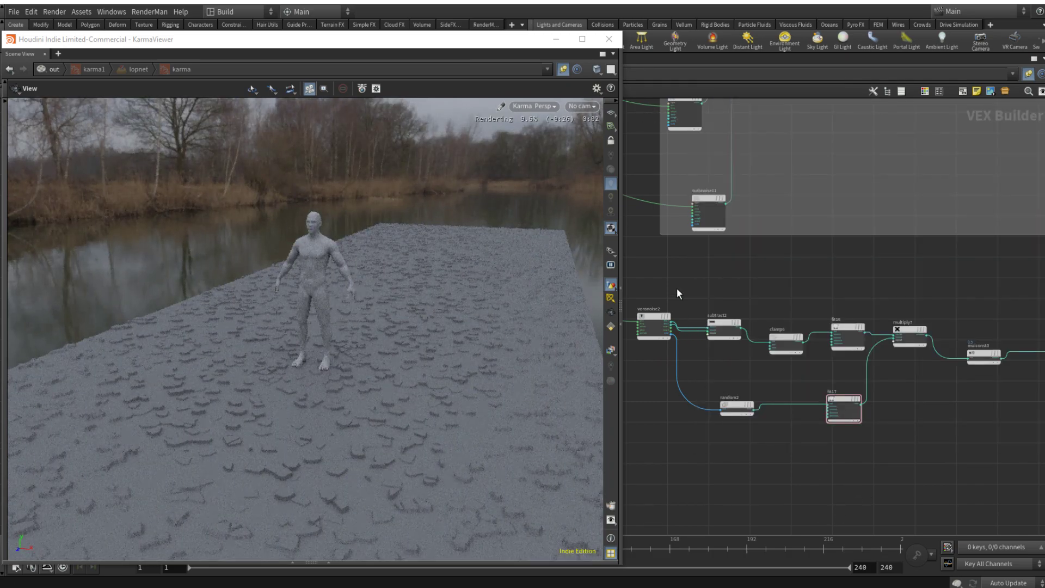
# Step: Duplicate turbnoise10 and place the copy outside the box, ahead of voronoise2
pyautogui.moveTo(643, 310); pyautogui.dragTo(796, 340, button='middle')
pyautogui.doubleClick(783, 325)
pyautogui.click(741, 317)
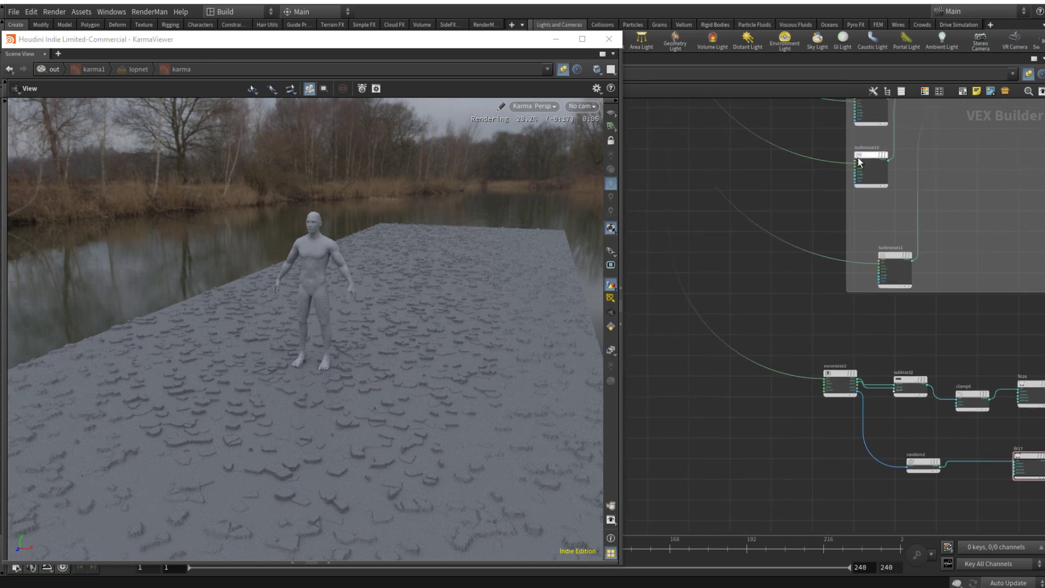
pyautogui.keyDown('alt'); pyautogui.moveTo(869, 154); pyautogui.dragTo(769, 278); pyautogui.keyUp('alt')
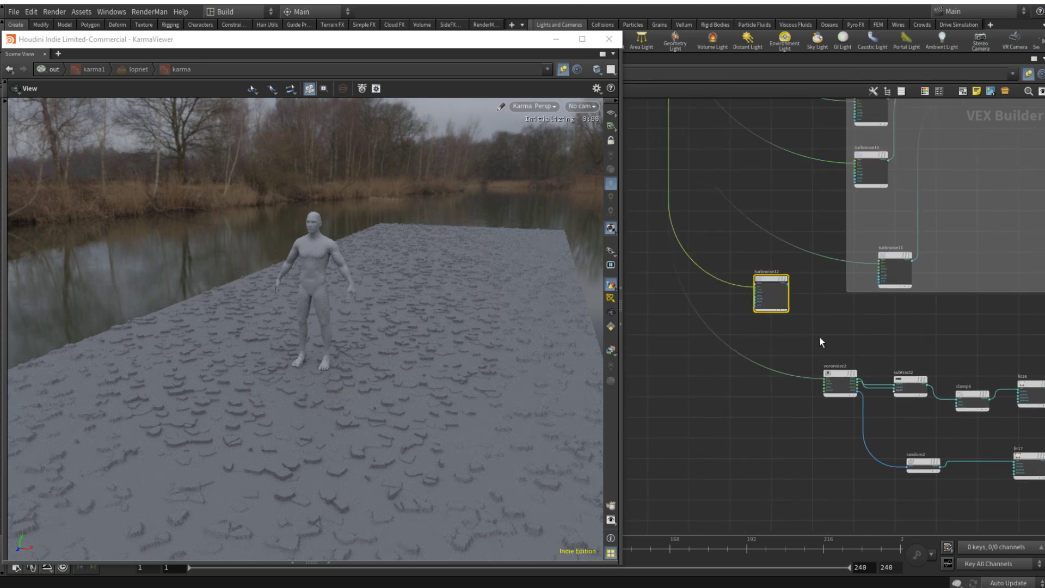
# Step: Insert an Add node into the wire entering voronoise2 and connect turbnoise12's noise output to its second input
pyautogui.click(819, 336)
pyautogui.press('Tab')
pyautogui.write('add')
pyautogui.press('Return')
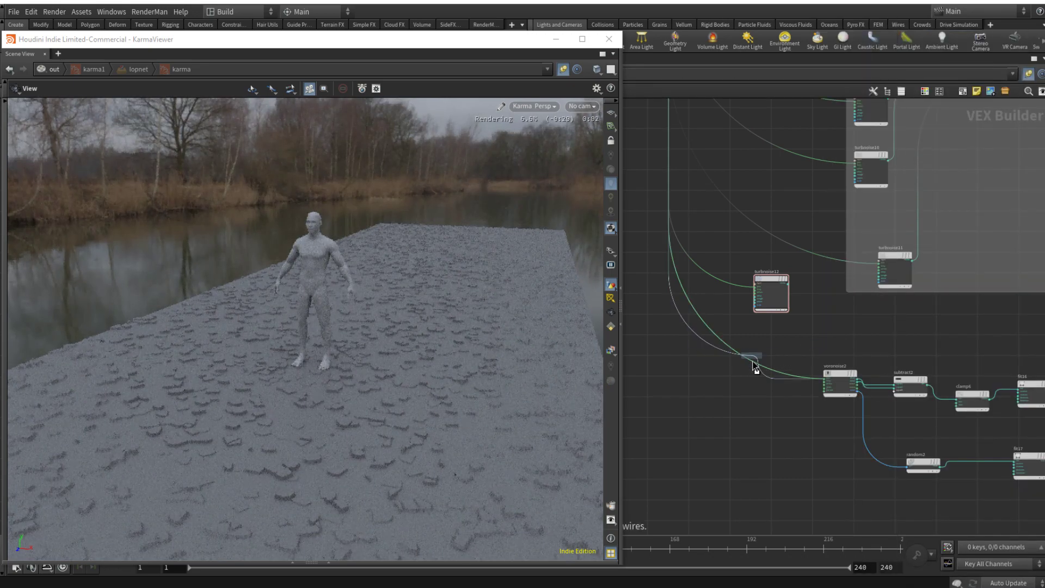
pyautogui.click(753, 360)
pyautogui.moveTo(754, 361); pyautogui.dragTo(775, 377)
pyautogui.scroll(3, 789, 289)
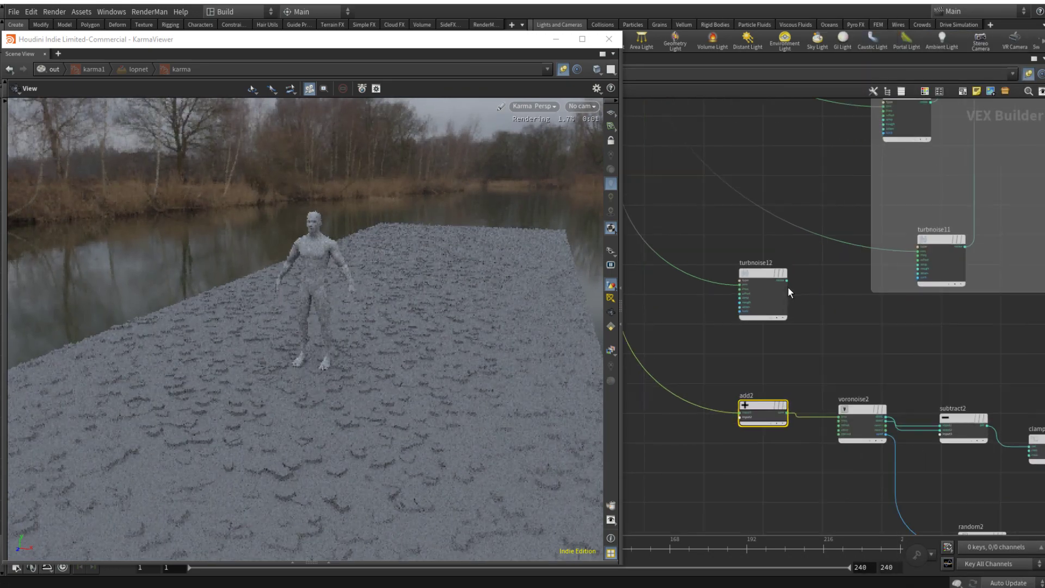
pyautogui.moveTo(786, 281); pyautogui.dragTo(740, 418)
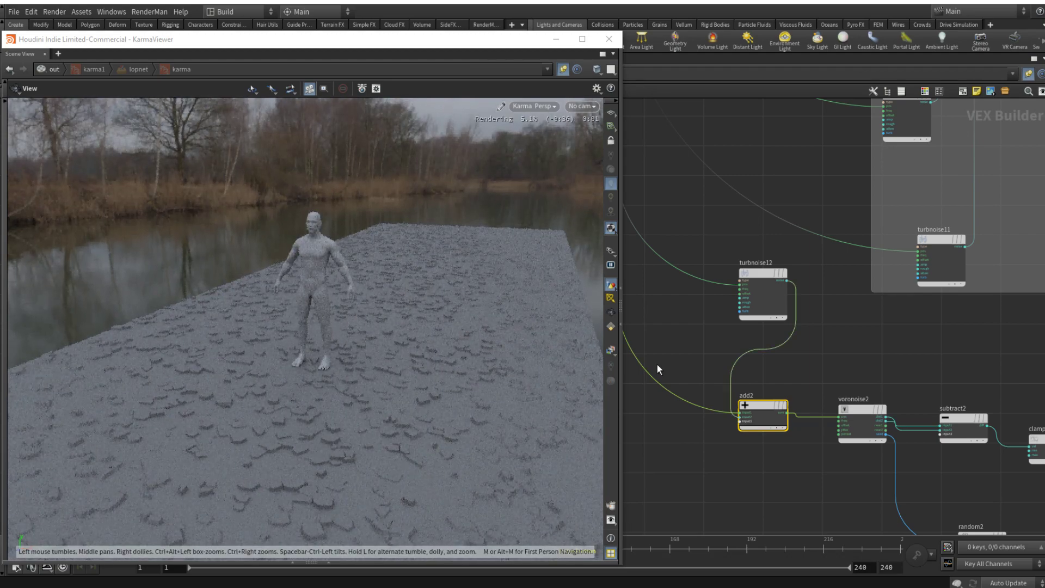
# Step: Set turbnoise12's frequency to 1 and its amplitude to 0.5
pyautogui.click(757, 276)
pyautogui.press('p')
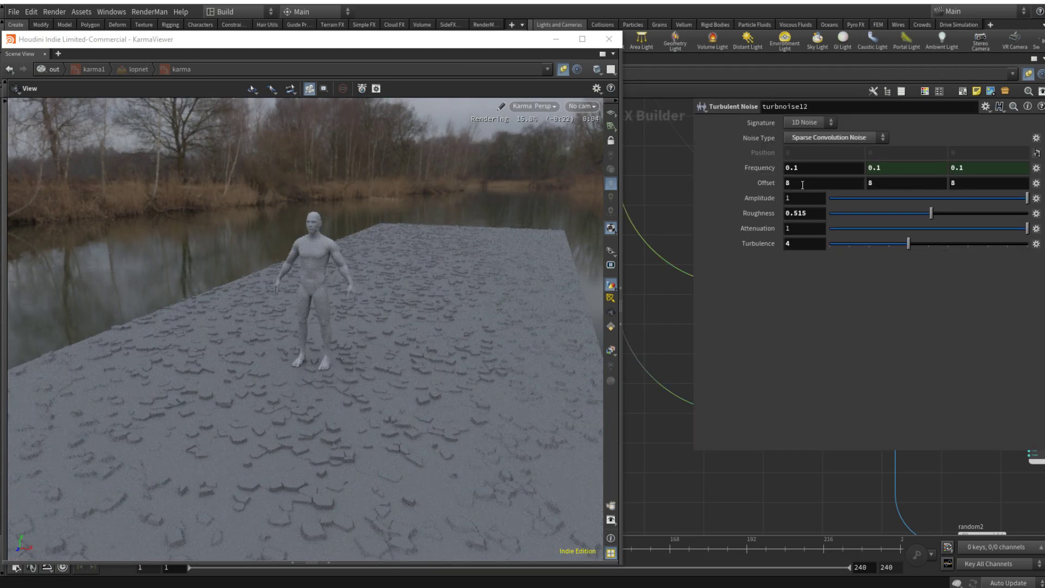
pyautogui.doubleClick(803, 167)
pyautogui.write('1')
pyautogui.press('Return')
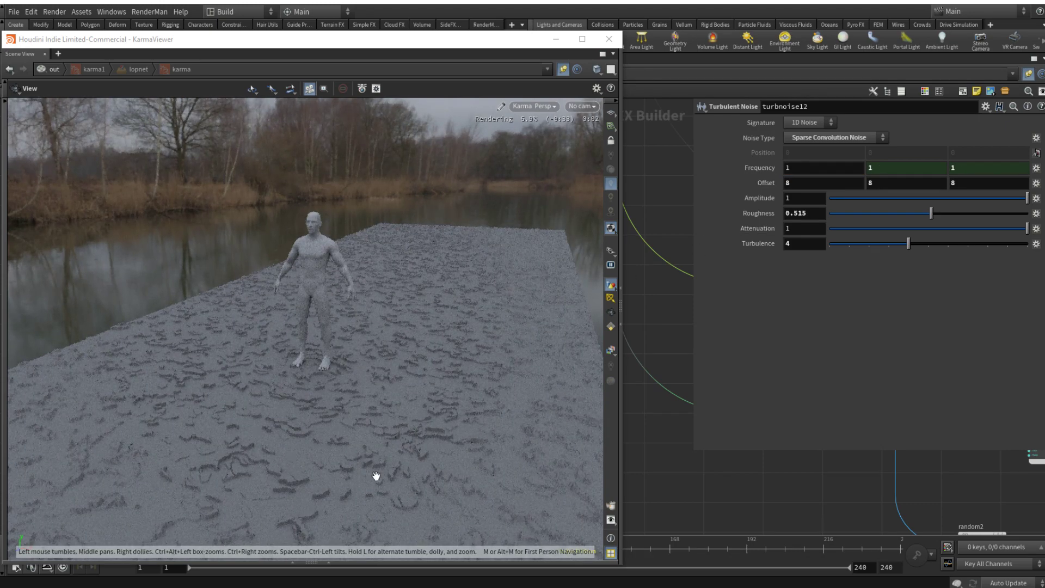
pyautogui.click(816, 195)
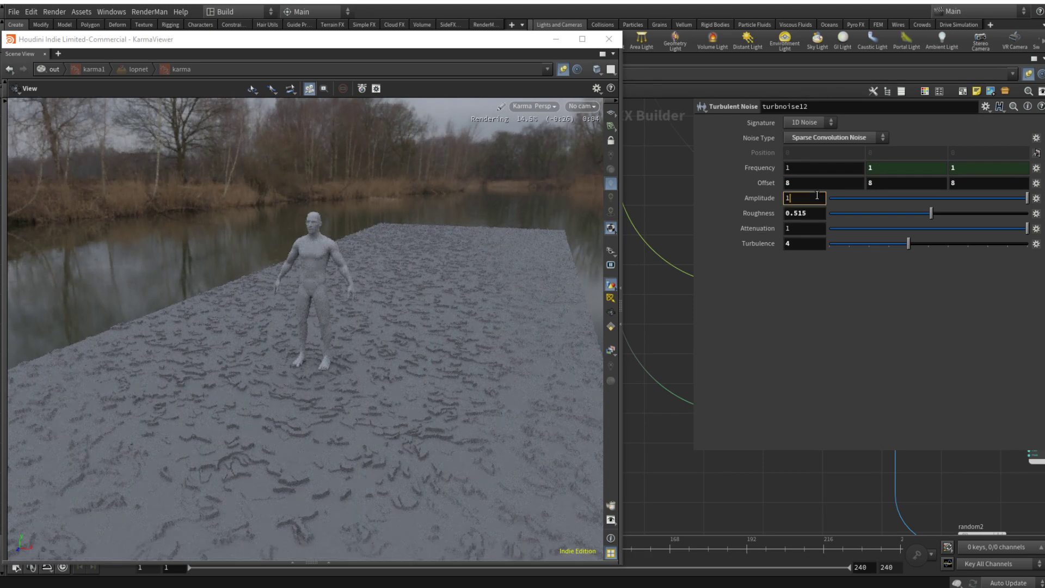
pyautogui.press('Return')
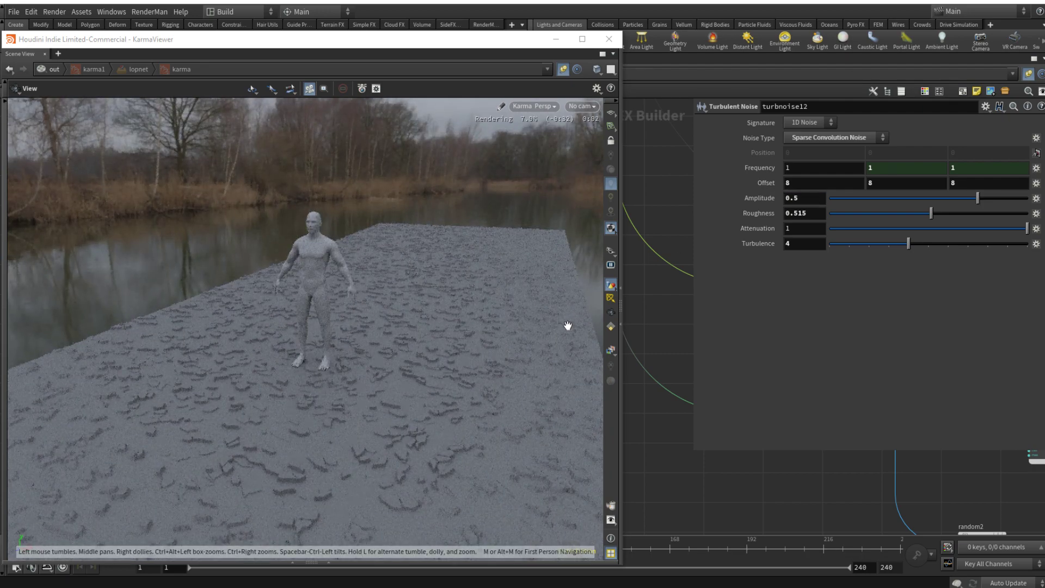
pyautogui.press('p')
# Step: Duplicate the node chain from voronoise2 through its final multiply constant and place the copy below the original, fed by add2
pyautogui.scroll(-6, 780, 501)
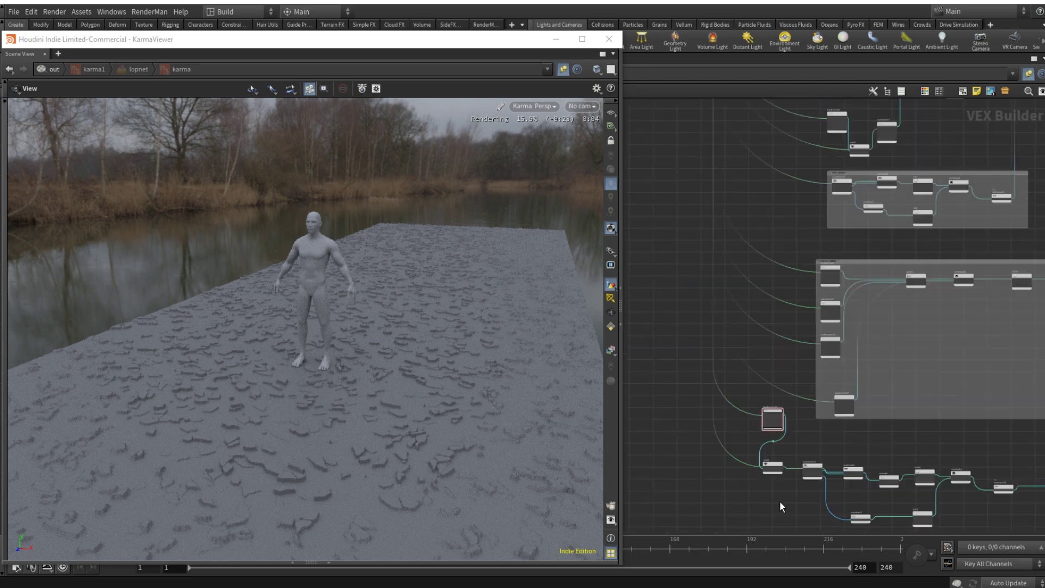
pyautogui.moveTo(780, 500); pyautogui.dragTo(743, 393, button='middle')
pyautogui.scroll(4, 904, 402)
pyautogui.moveTo(916, 415); pyautogui.dragTo(641, 278)
pyautogui.moveTo(632, 315); pyautogui.dragTo(732, 310, button='middle')
pyautogui.hotkey('ctrl', 'c')
pyautogui.hotkey('ctrl', 'v')
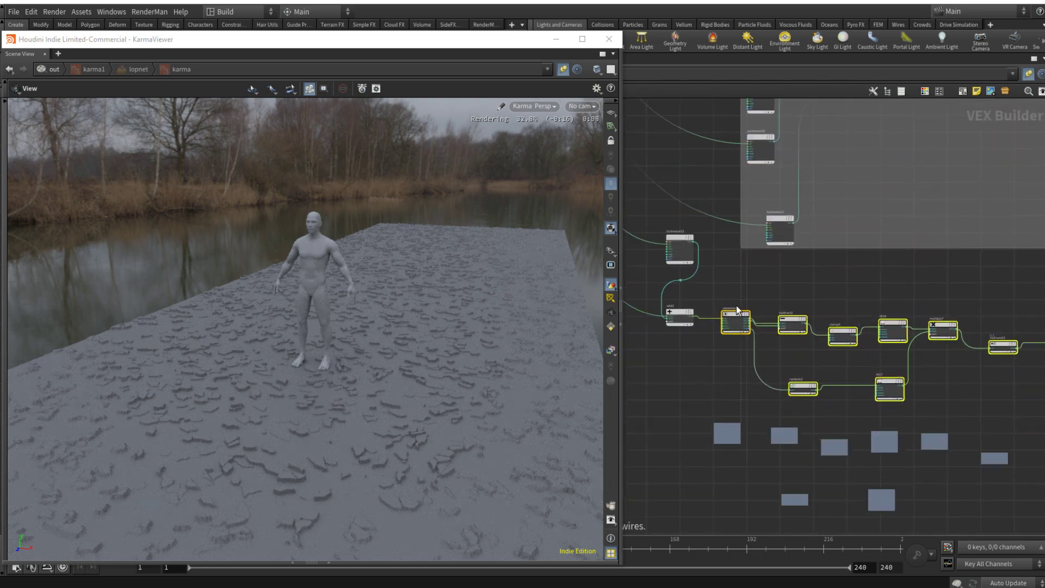
# Step: Rename the original voronoise2 node as LOW
pyautogui.scroll(3, 736, 311)
pyautogui.doubleClick(730, 312)
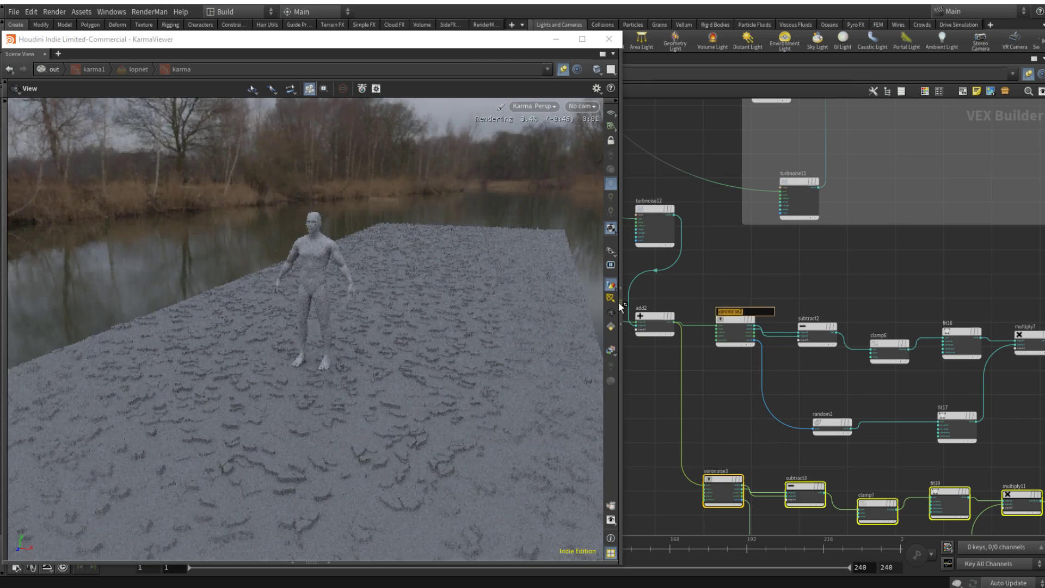
pyautogui.write('LOW')
pyautogui.press('Return')
pyautogui.moveTo(707, 461); pyautogui.dragTo(688, 396, button='middle')
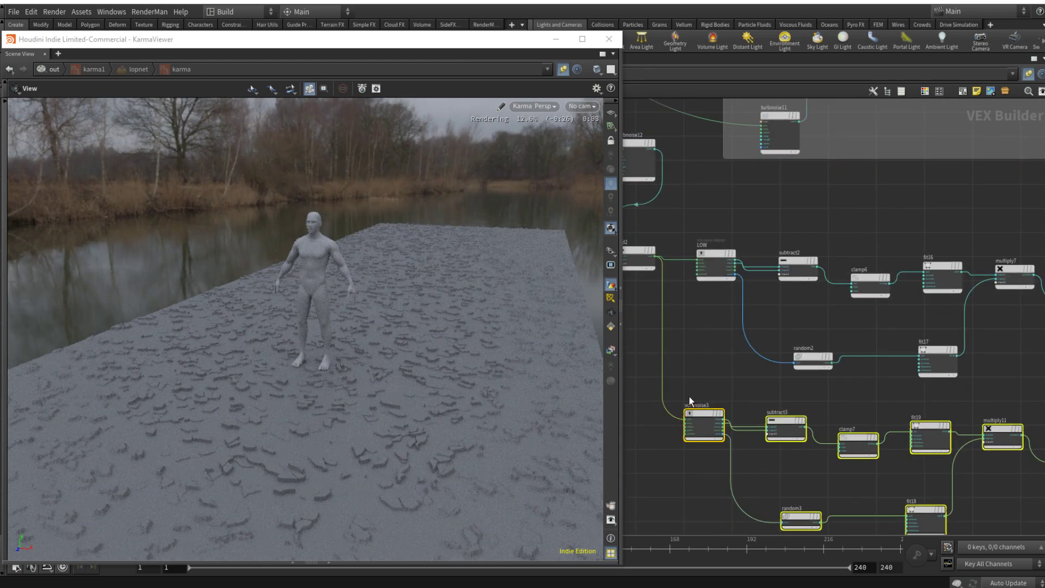
# Step: Set voronoise3's frequency to 20 and rename the node as MID
pyautogui.click(696, 414)
pyautogui.write('p')
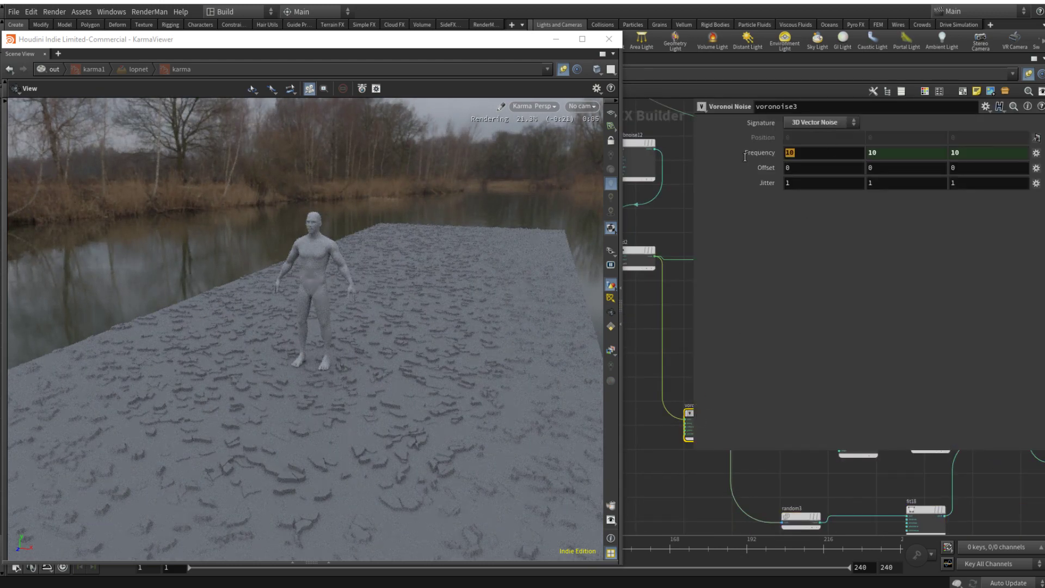
pyautogui.write('20')
pyautogui.press('Return')
pyautogui.click(674, 473)
pyautogui.press('p')
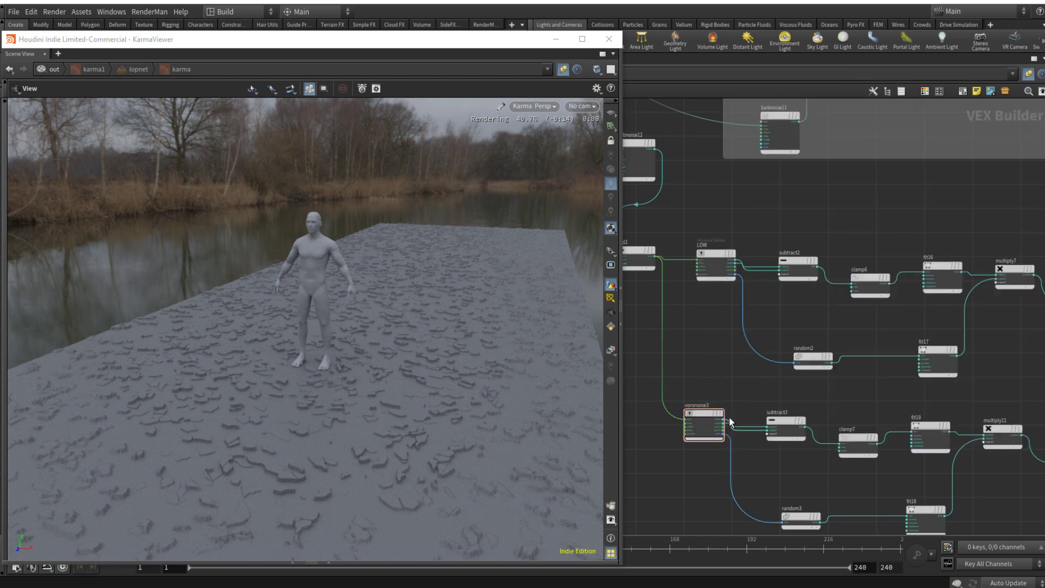
pyautogui.click(701, 405)
pyautogui.write('MID')
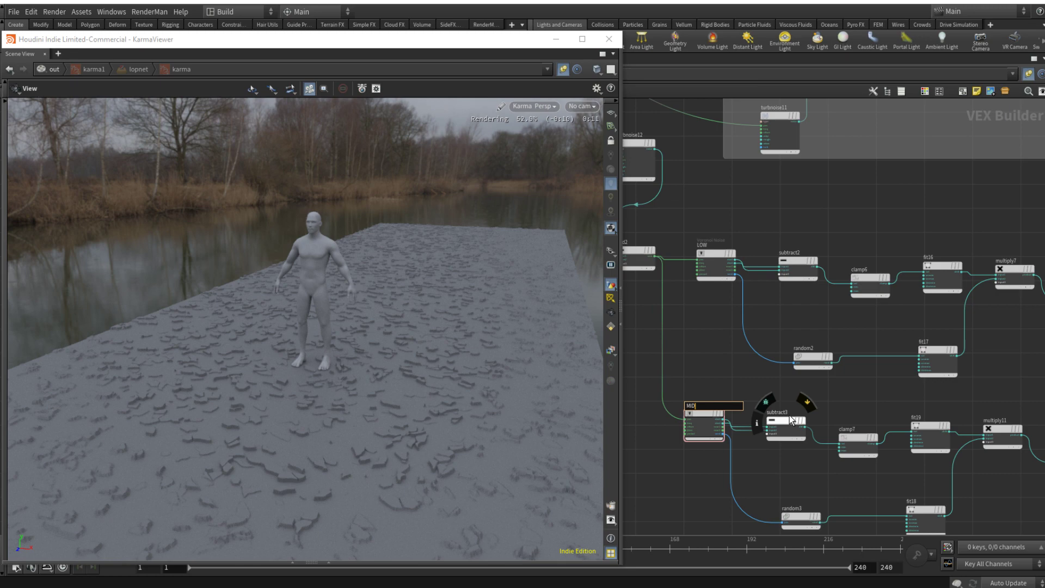
pyautogui.press('Return')
# Step: Duplicate the MID chain below itself and rename the copied Voronoi node as HIGH
pyautogui.scroll(-5, 780, 454)
pyautogui.moveTo(947, 482); pyautogui.dragTo(739, 499)
pyautogui.moveTo(758, 475); pyautogui.dragTo(759, 474, button='middle')
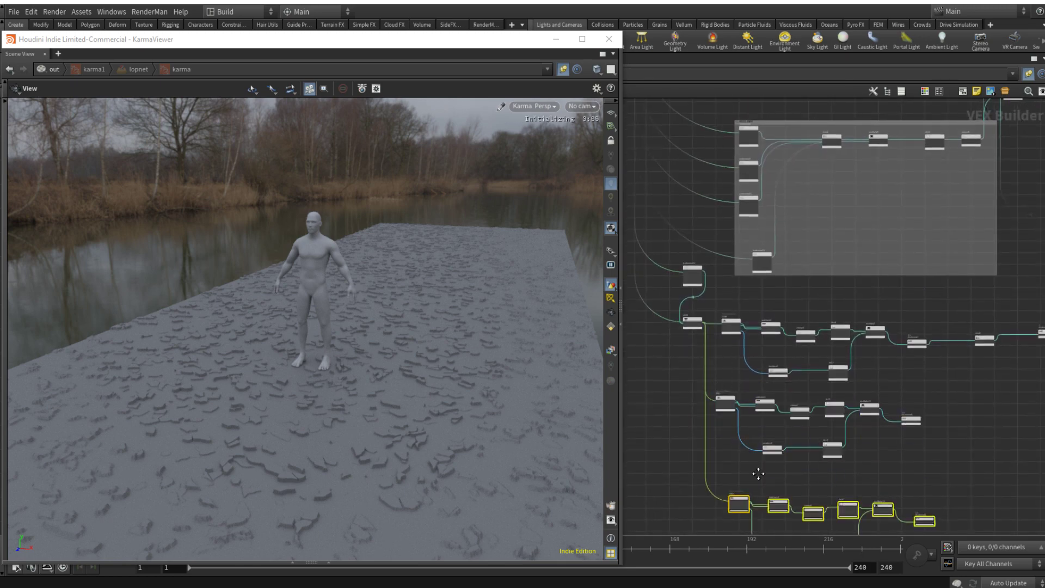
pyautogui.scroll(5, 759, 474)
pyautogui.click(747, 446)
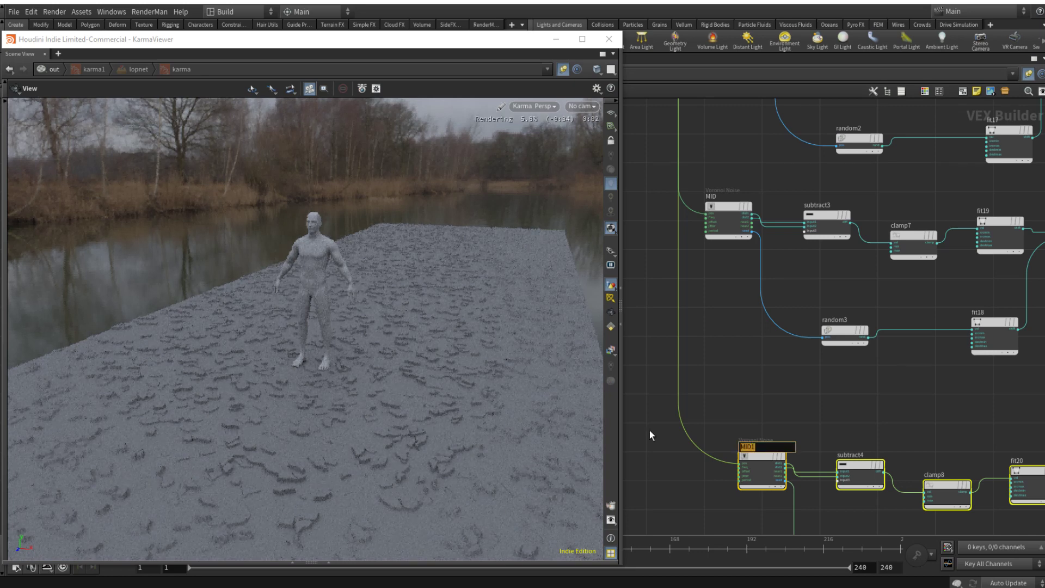
pyautogui.write('HIGH')
pyautogui.press('Return')
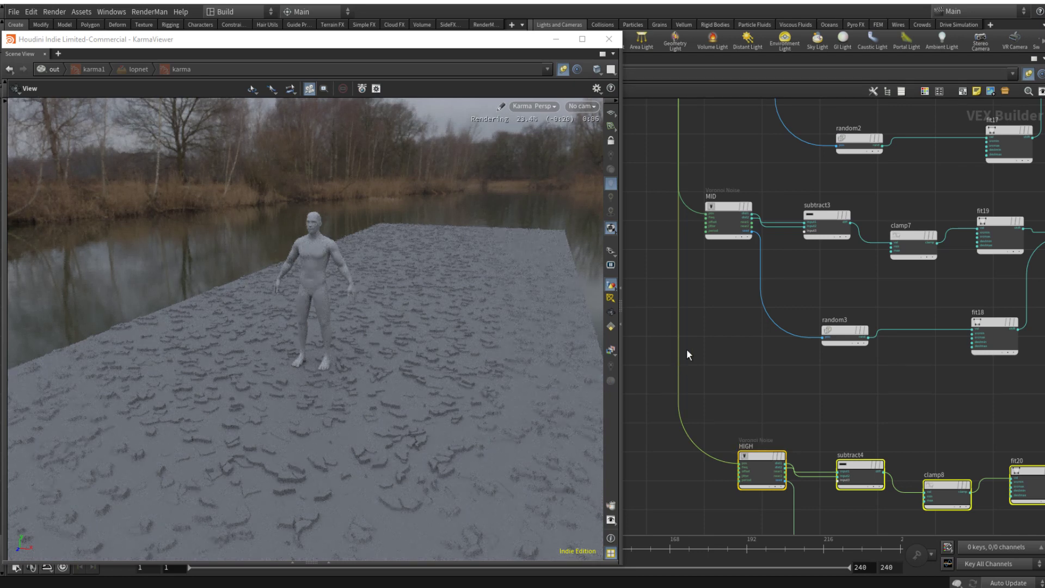
# Step: Connect the final multiply constants of the MID and HIGH chains into the node that follows the LOW chain's multiply constant
pyautogui.scroll(-6, 844, 406)
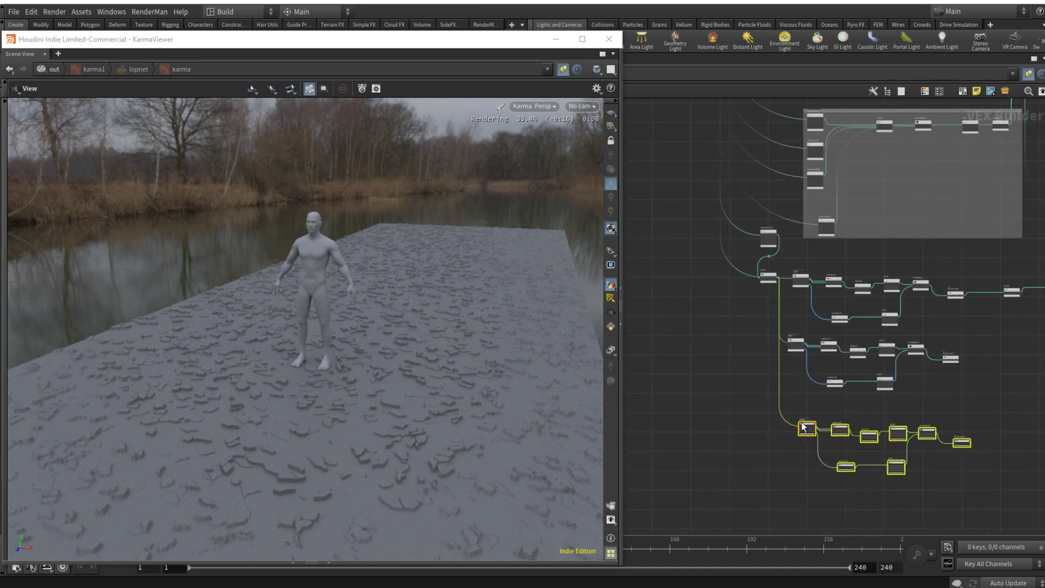
pyautogui.moveTo(765, 407); pyautogui.dragTo(755, 408, button='middle')
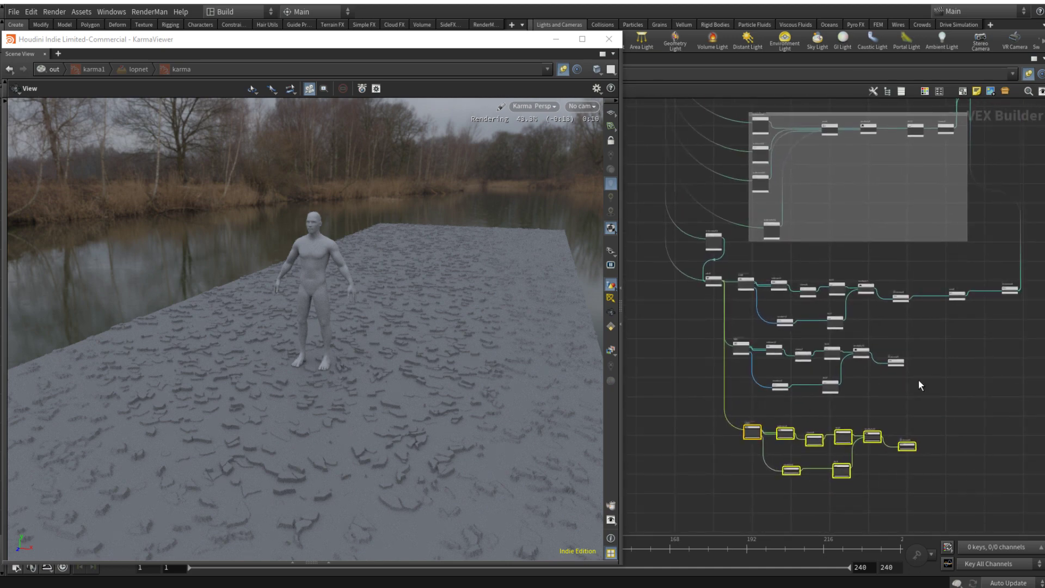
pyautogui.scroll(6, 881, 341)
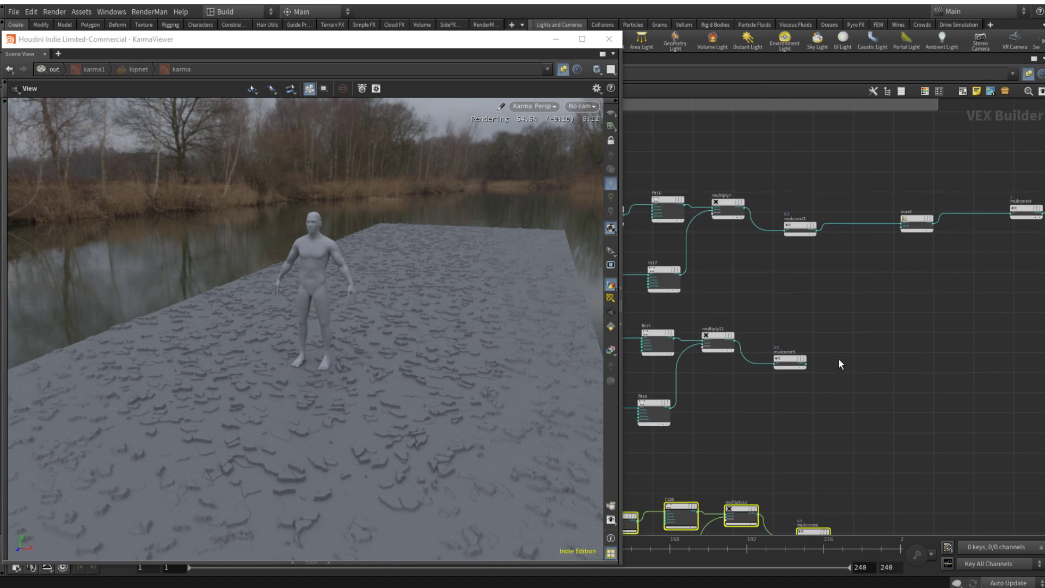
pyautogui.click(799, 362)
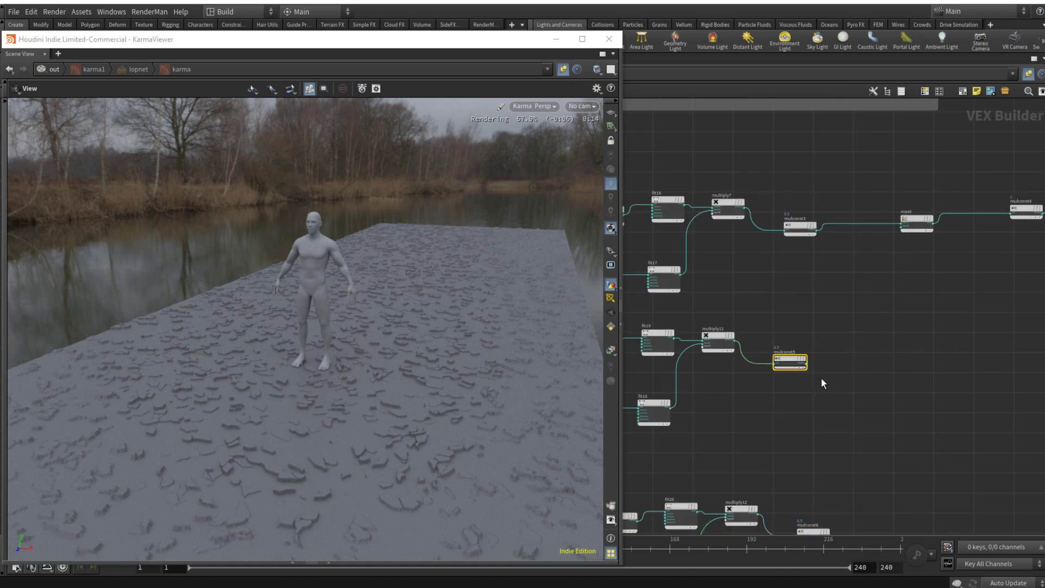
pyautogui.moveTo(842, 443); pyautogui.dragTo(848, 385, button='middle')
pyautogui.moveTo(807, 269); pyautogui.dragTo(870, 503)
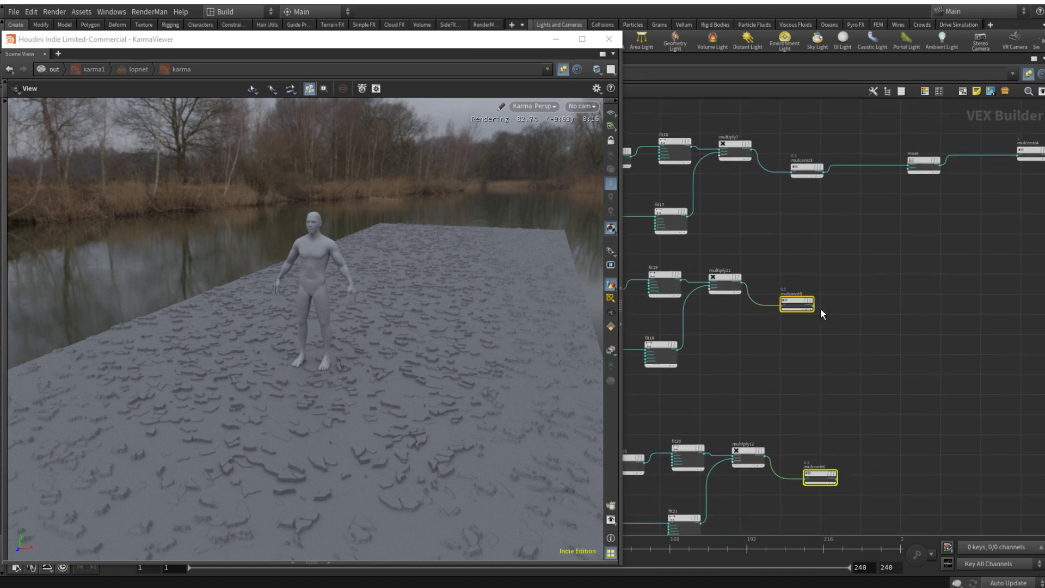
pyautogui.moveTo(817, 309); pyautogui.dragTo(901, 185)
pyautogui.click(926, 232)
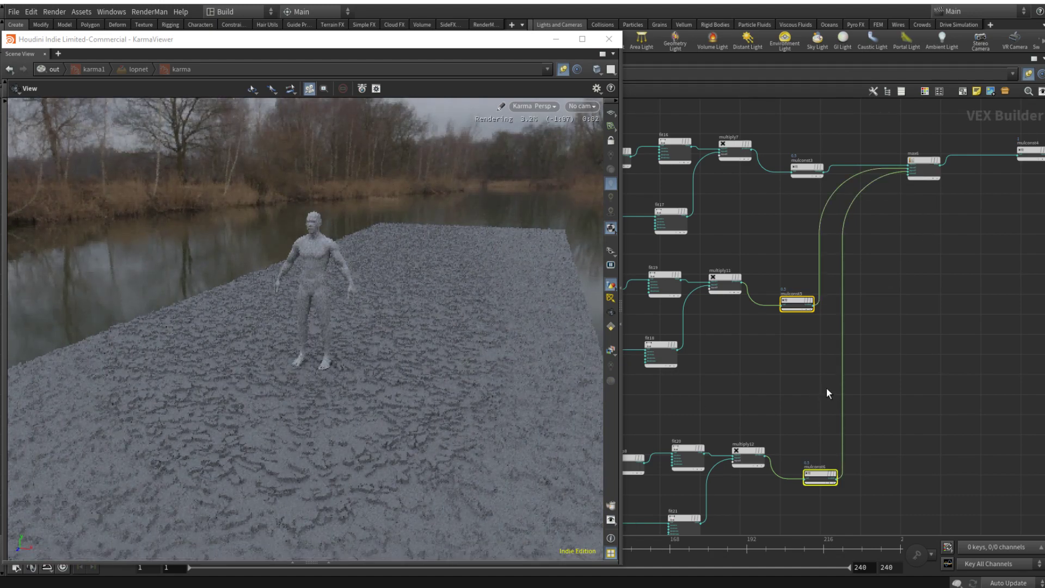
# Step: Set the HIGH Voronoi node's frequency to 30
pyautogui.scroll(-4, 826, 387)
pyautogui.moveTo(658, 415); pyautogui.dragTo(770, 354, button='middle')
pyautogui.click(761, 360)
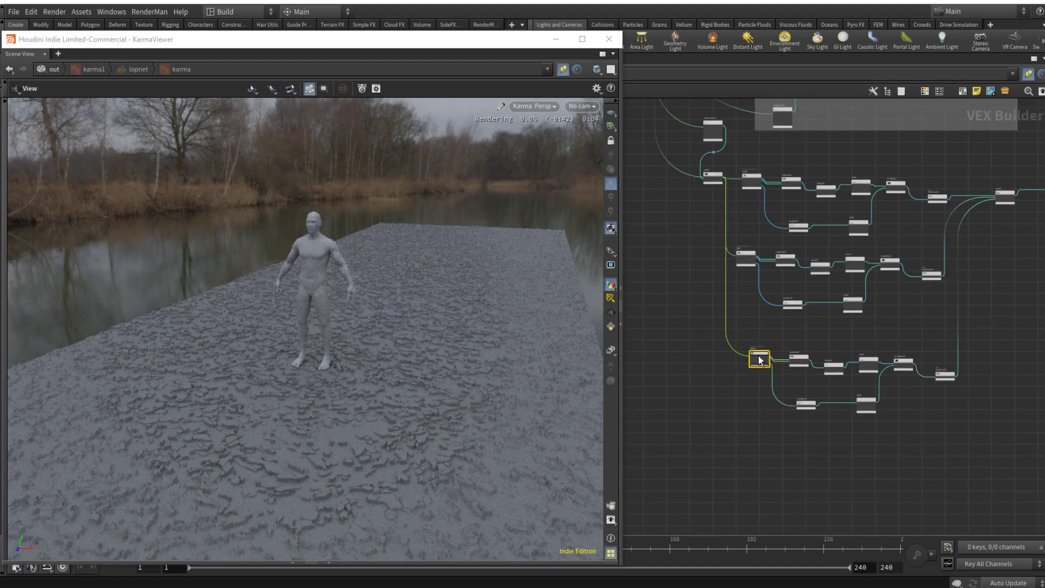
pyautogui.press('p')
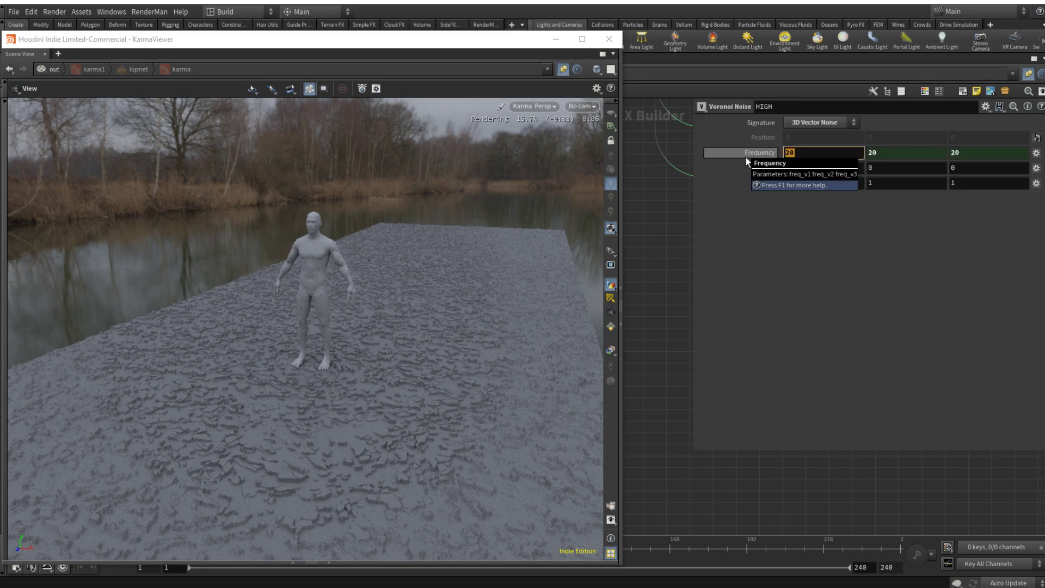
pyautogui.write('30')
pyautogui.press('Return')
pyautogui.press('p')
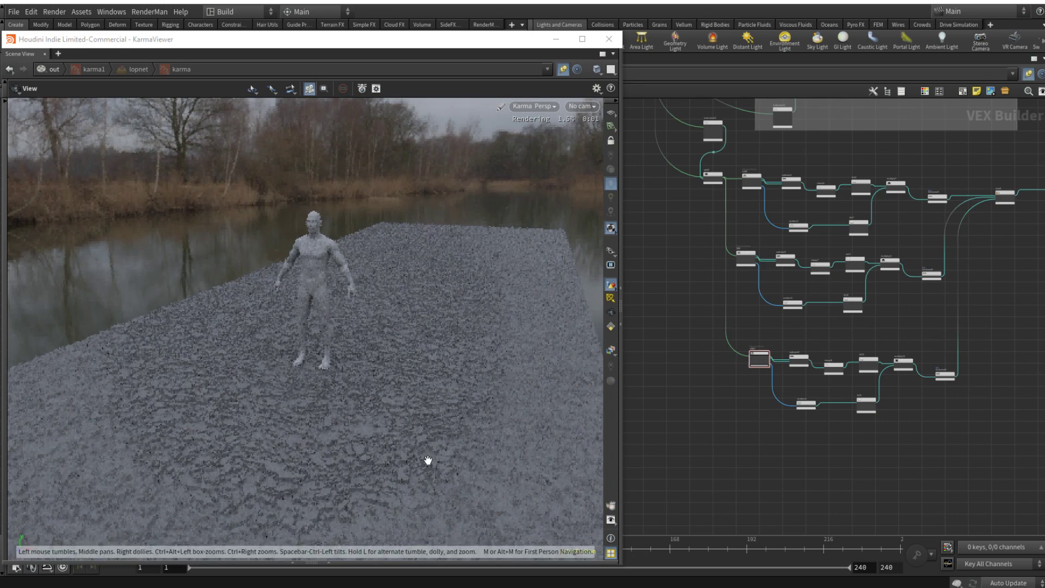
# Step: Lower clamp8's Max to 0.029 in the HIGH chain
pyautogui.scroll(5, 327, 361)
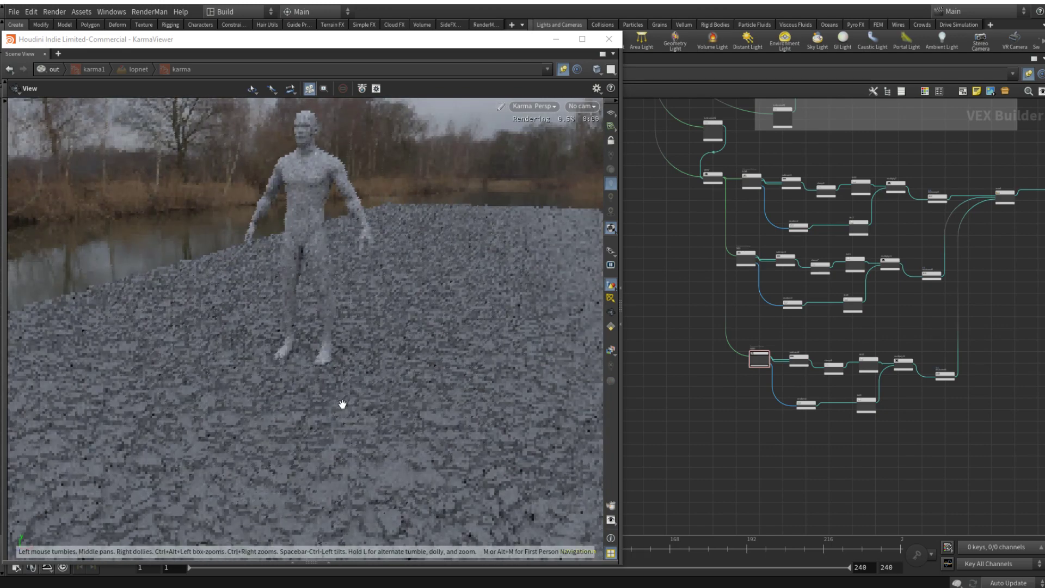
pyautogui.scroll(3, 343, 404)
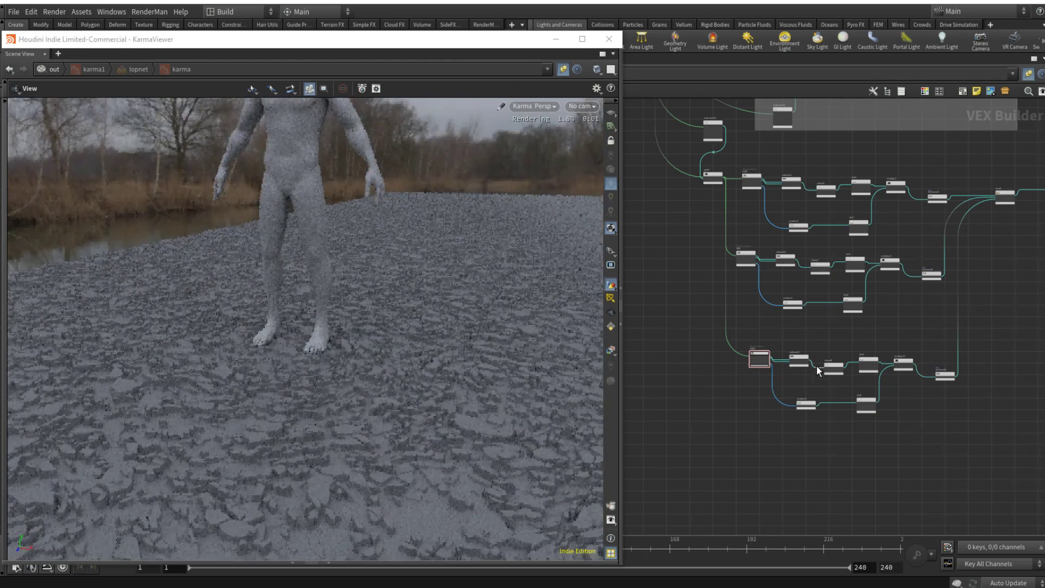
pyautogui.click(834, 364)
pyautogui.press('p')
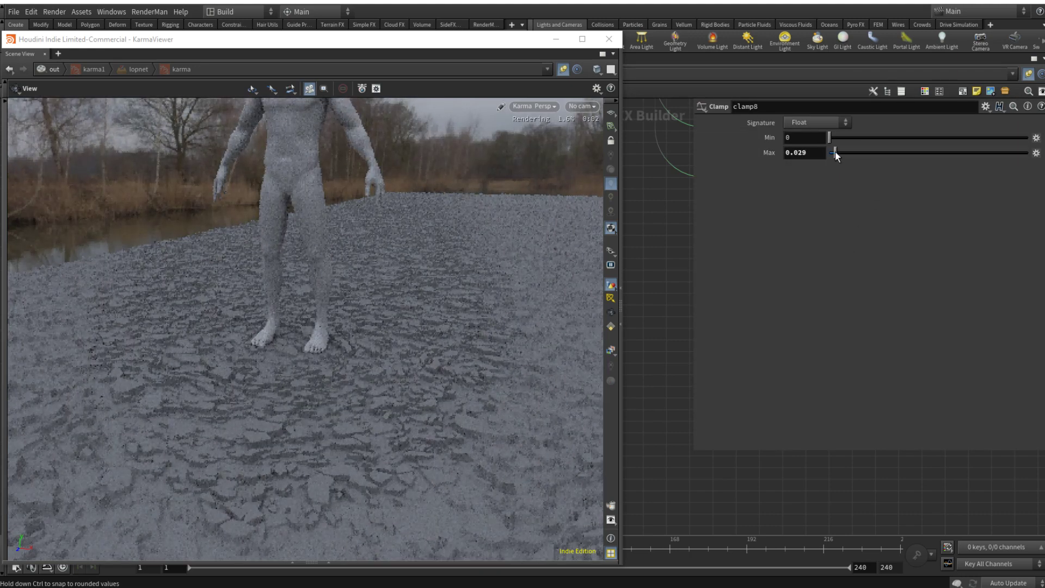
# Step: Lower clamp7's Max to 0.026 in the MID chain
pyautogui.scroll(4, 814, 264)
pyautogui.click(818, 264)
pyautogui.press('p')
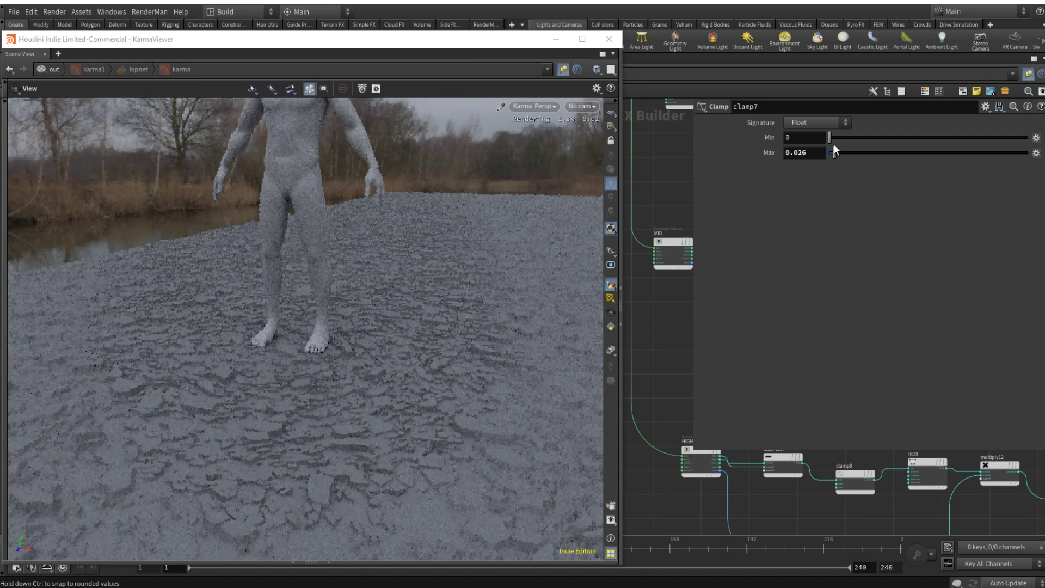
pyautogui.press('p')
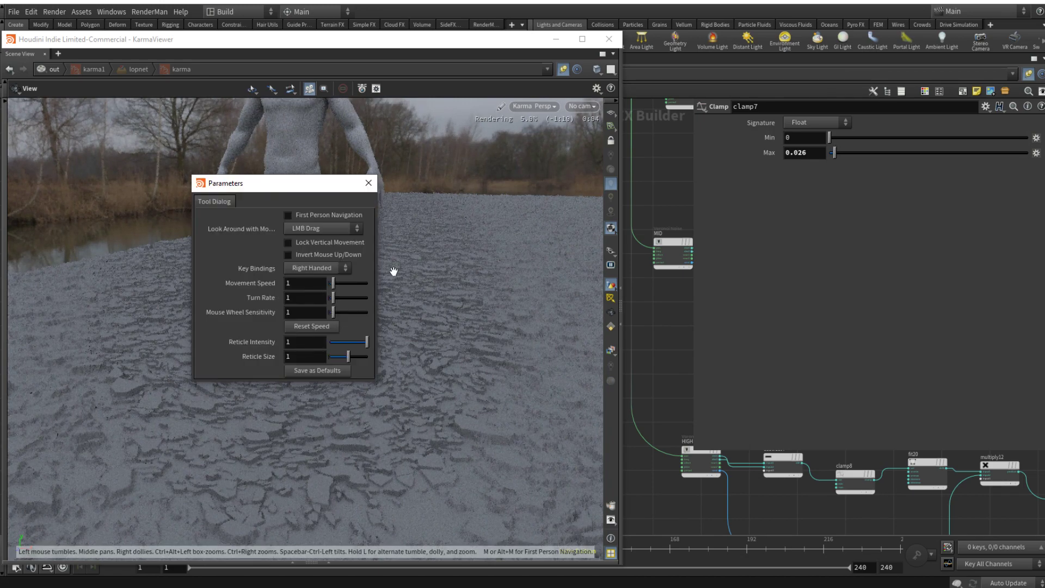
pyautogui.press('p')
pyautogui.press('p')
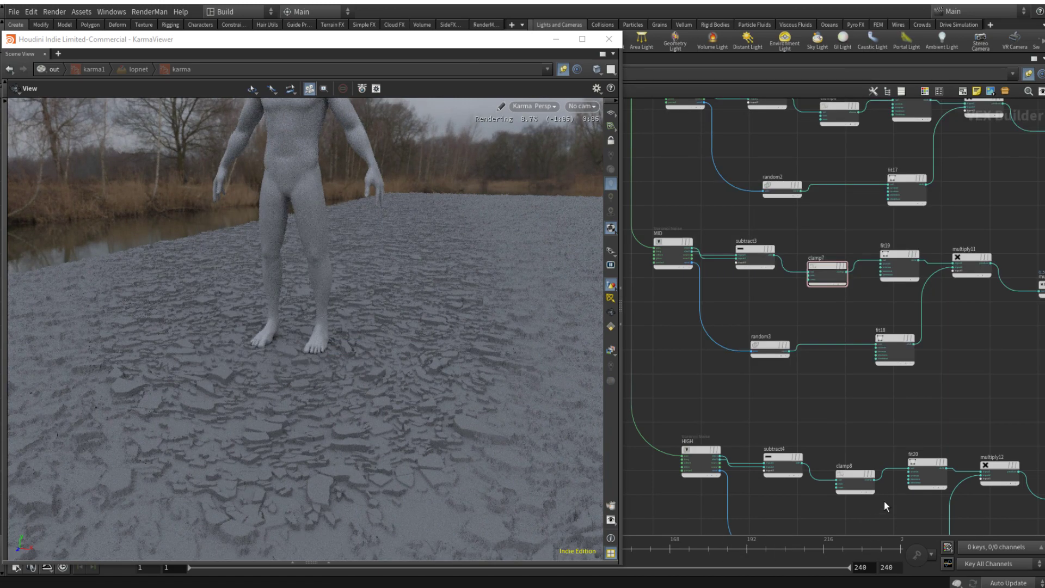
# Step: Move the multiply node above the large network box farther away from the neighbouring wires
pyautogui.scroll(-3, 893, 490)
pyautogui.moveTo(988, 429); pyautogui.dragTo(834, 437, button='middle')
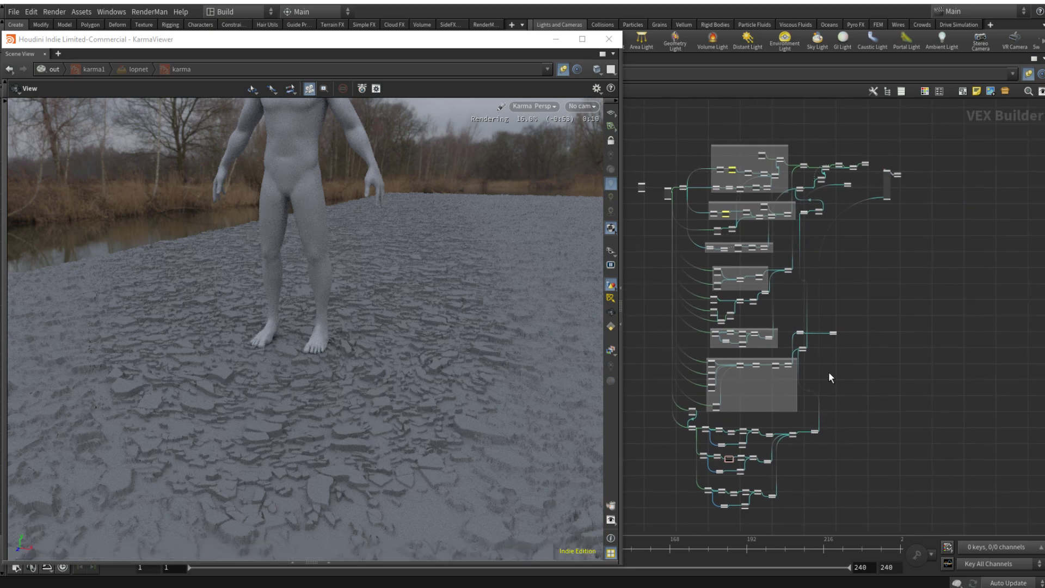
pyautogui.scroll(3, 805, 437)
pyautogui.scroll(3, 790, 439)
pyautogui.moveTo(819, 330); pyautogui.dragTo(929, 477, button='middle')
pyautogui.moveTo(1003, 226); pyautogui.dragTo(886, 285, button='middle')
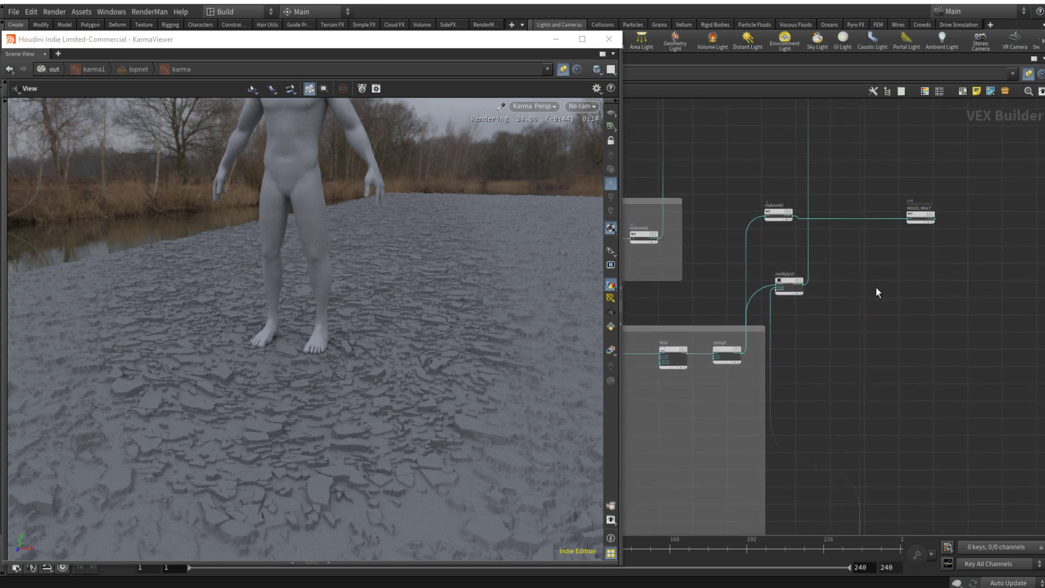
pyautogui.moveTo(780, 281); pyautogui.dragTo(819, 301)
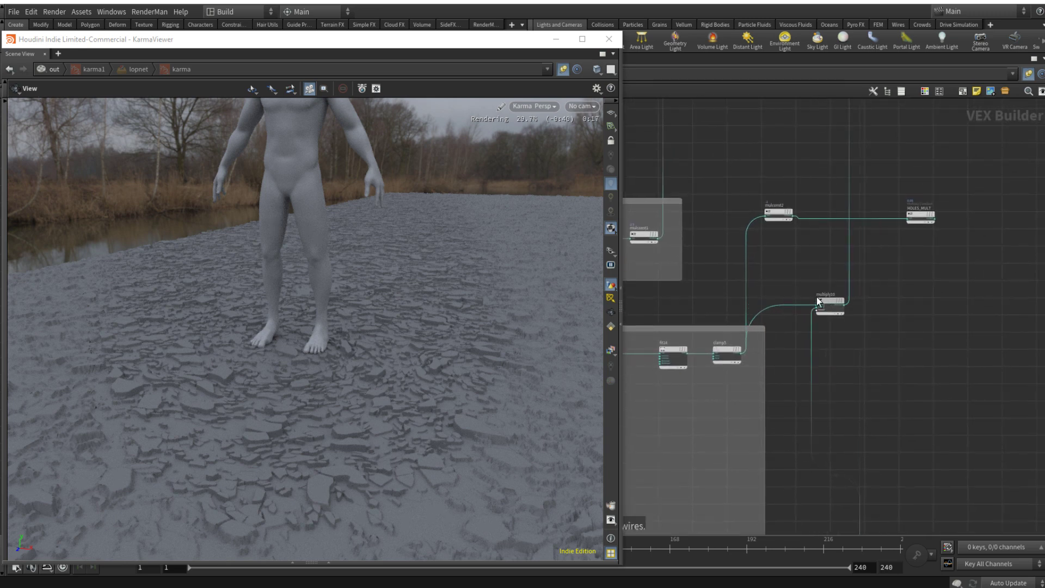
# Step: Connect the moved multiply node's output to the disp input of principledshader1
pyautogui.click(847, 306)
pyautogui.scroll(-4, 891, 305)
pyautogui.moveTo(975, 308); pyautogui.dragTo(825, 431, button='middle')
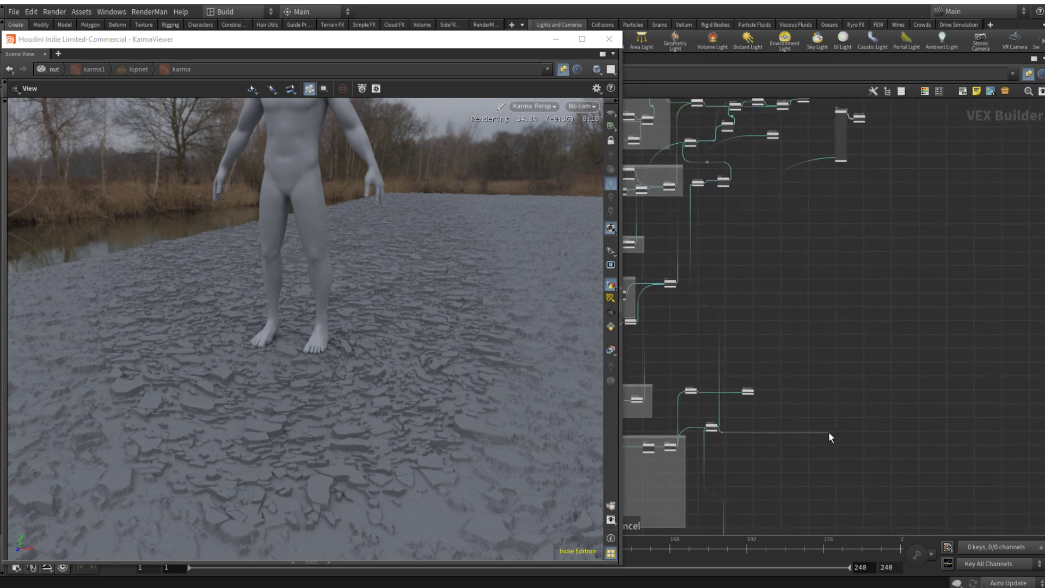
pyautogui.click(840, 166)
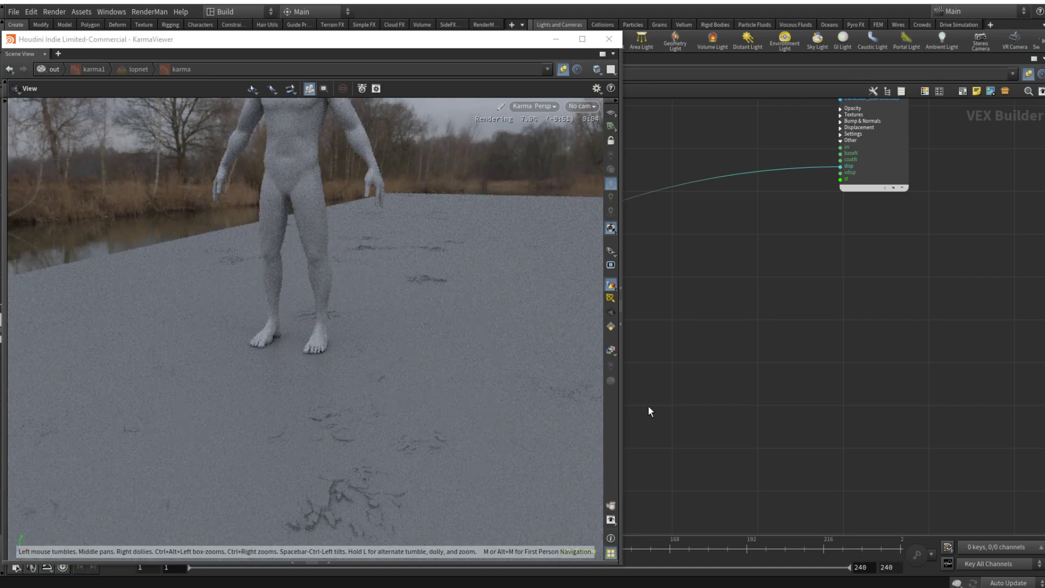
pyautogui.scroll(-3, 721, 427)
pyautogui.moveTo(406, 439); pyautogui.dragTo(410, 437)
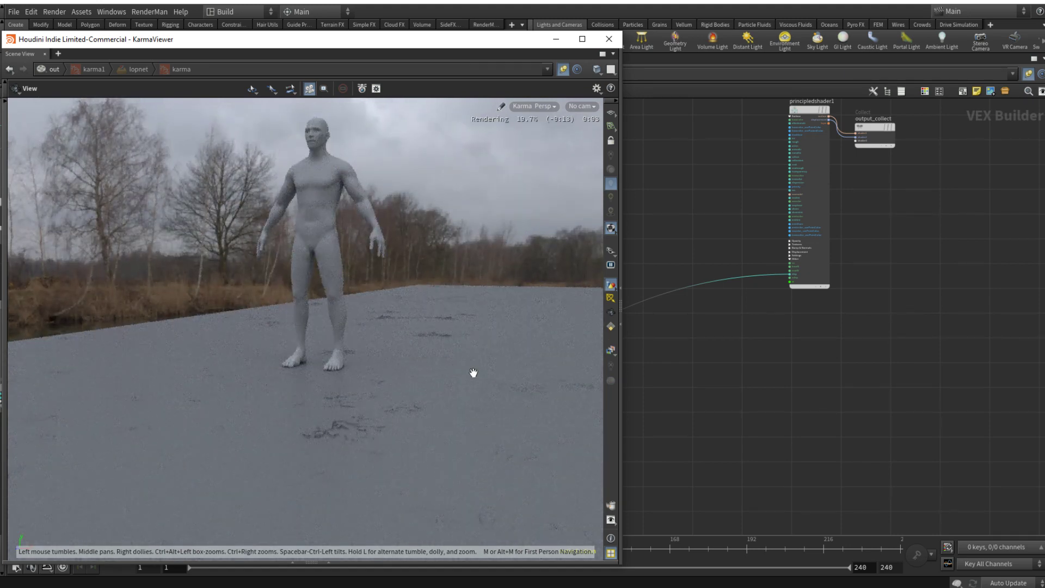
# Step: Feed multiply10's output into mulconst2 and move mulconst2 and HOLES_MULT clear of the neighbouring wires
pyautogui.scroll(-6, 799, 426)
pyautogui.moveTo(799, 426); pyautogui.dragTo(927, 228, button='middle')
pyautogui.scroll(4, 886, 342)
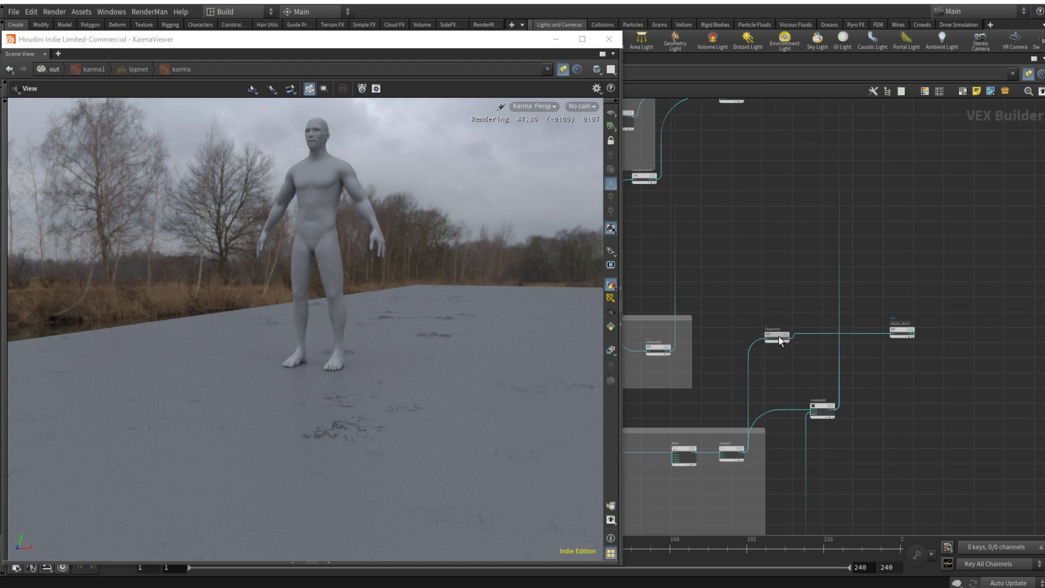
pyautogui.moveTo(782, 333); pyautogui.dragTo(887, 381)
pyautogui.scroll(4, 849, 406)
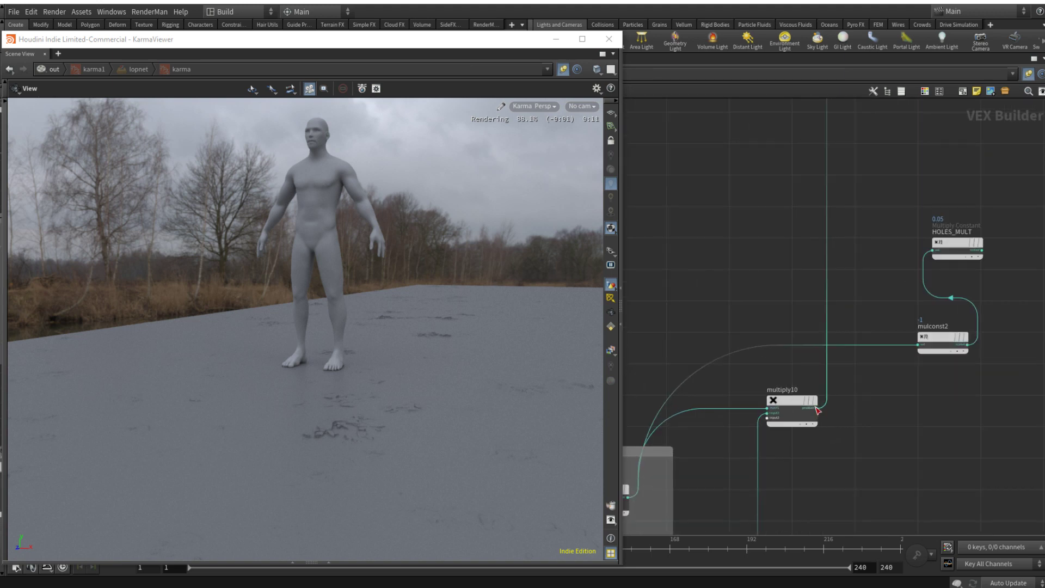
pyautogui.moveTo(959, 253); pyautogui.dragTo(813, 307, button='middle')
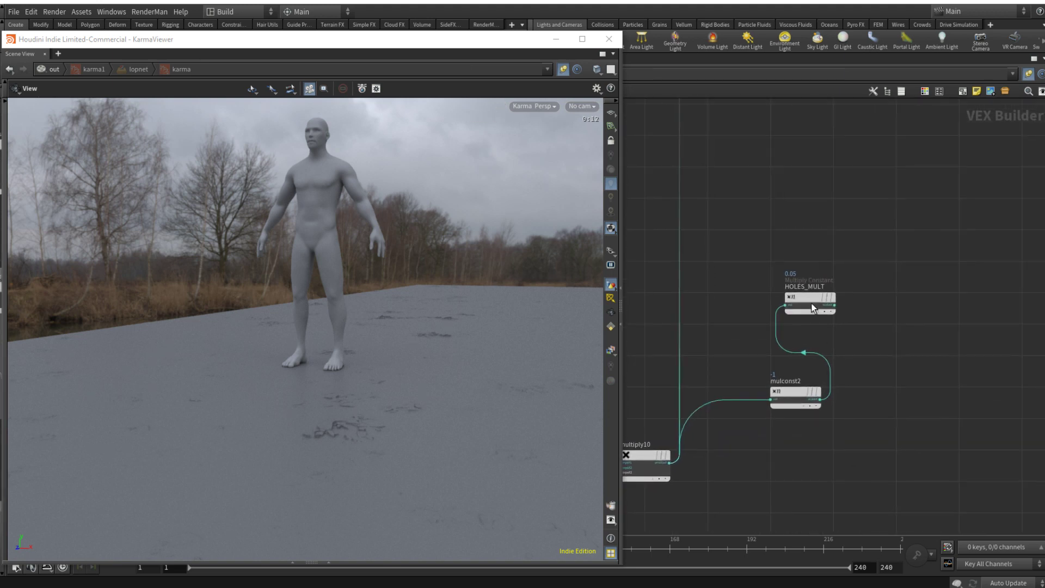
pyautogui.moveTo(813, 309); pyautogui.dragTo(899, 235)
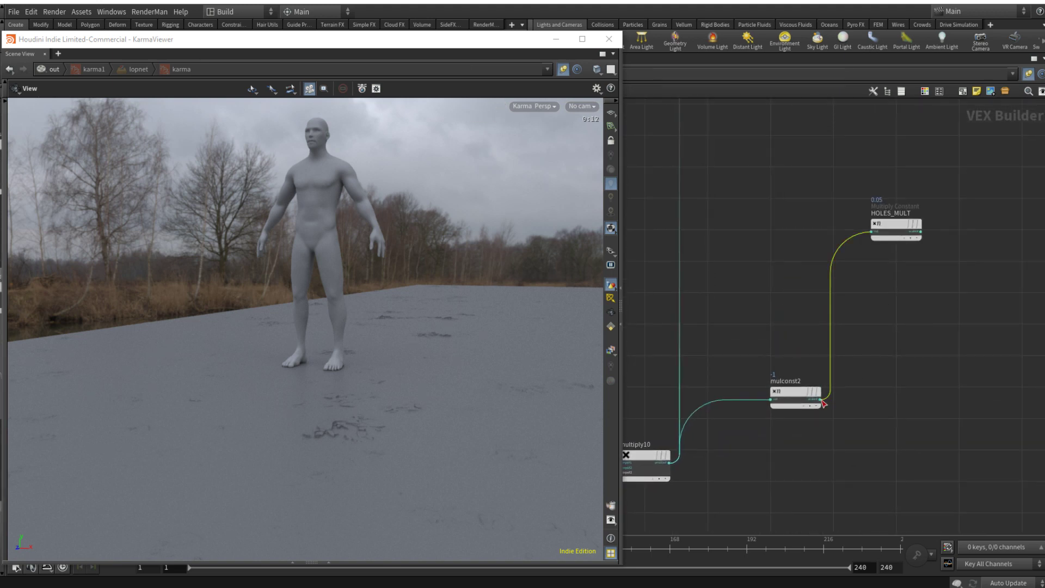
# Step: Connect mulconst2's output to the disp input of principledshader1, replacing the direct multiply10 connection
pyautogui.click(822, 400)
pyautogui.scroll(-8, 846, 378)
pyautogui.moveTo(899, 283); pyautogui.dragTo(862, 417, button='middle')
pyautogui.scroll(8, 860, 307)
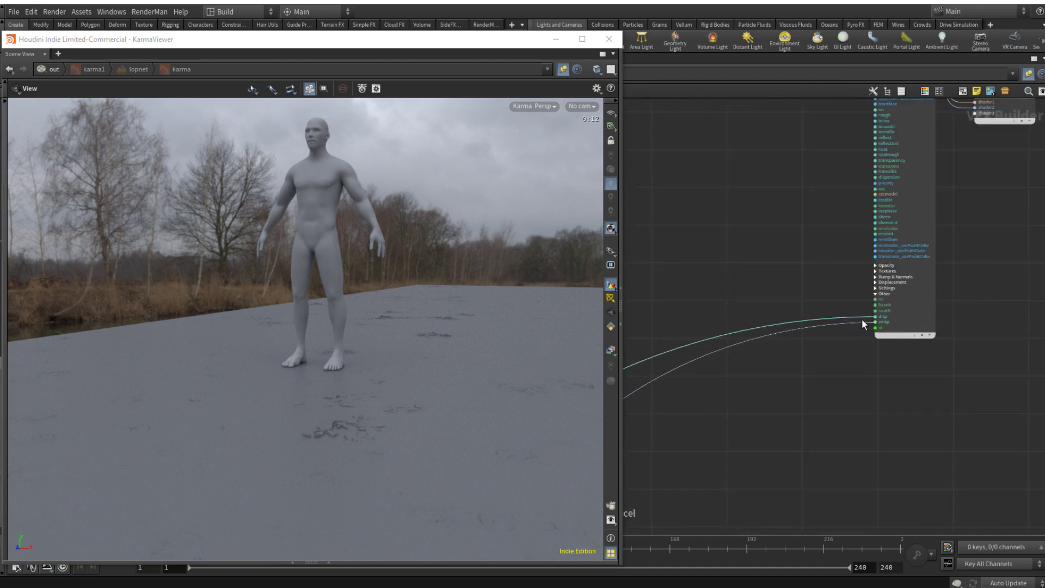
pyautogui.click(863, 317)
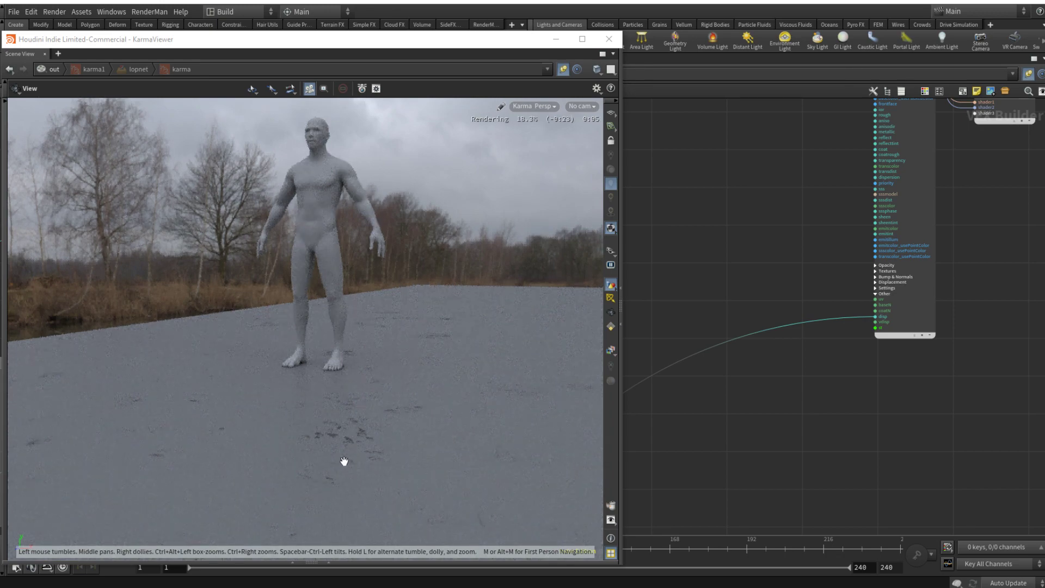
# Step: Check the inverted holes up close in the render and connect COL_OUT to the basecolor input of principledshader1
pyautogui.moveTo(355, 433); pyautogui.dragTo(374, 453)
pyautogui.scroll(-3, 852, 357)
pyautogui.scroll(5, 809, 282)
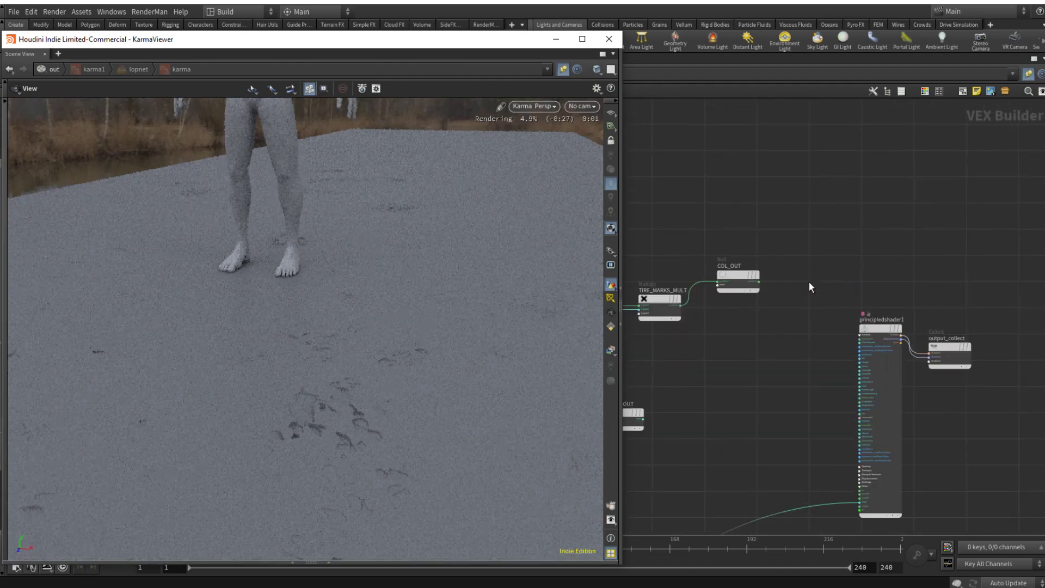
pyautogui.moveTo(711, 275); pyautogui.dragTo(913, 407)
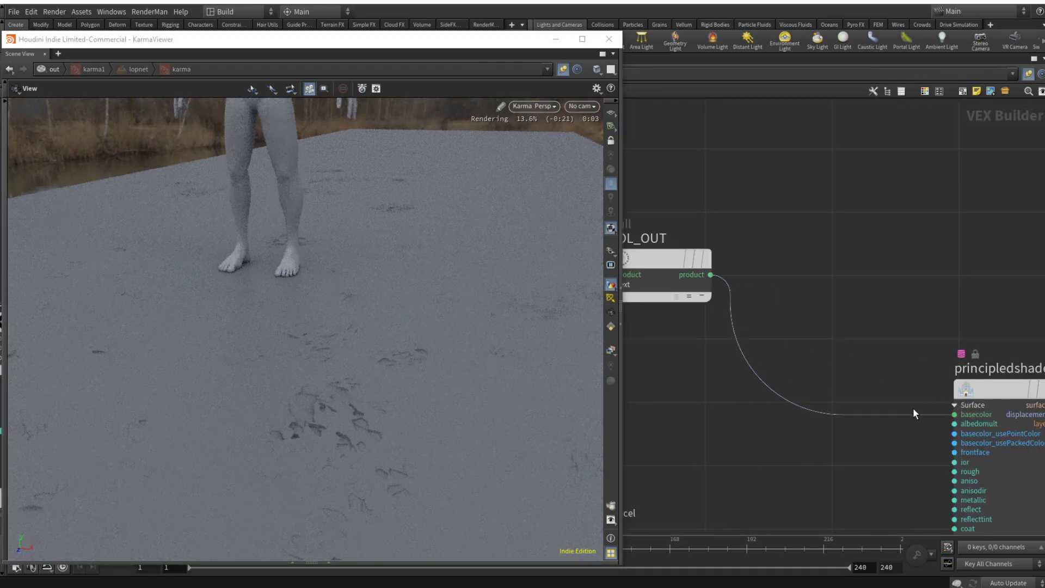
# Step: Connect ROUGH_OUT's output to the rough input of principledshader1
pyautogui.scroll(-3, 904, 414)
pyautogui.moveTo(773, 502); pyautogui.dragTo(880, 361, button='middle')
pyautogui.moveTo(744, 382); pyautogui.dragTo(1035, 300)
pyautogui.moveTo(1016, 321); pyautogui.dragTo(914, 342, button='middle')
pyautogui.scroll(5, 915, 337)
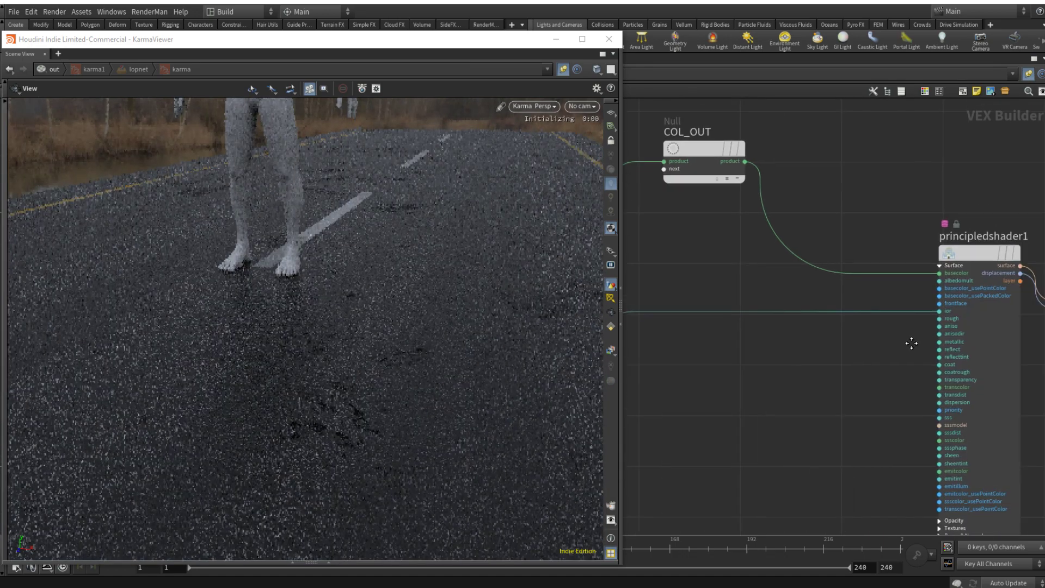
pyautogui.moveTo(943, 306); pyautogui.dragTo(953, 318)
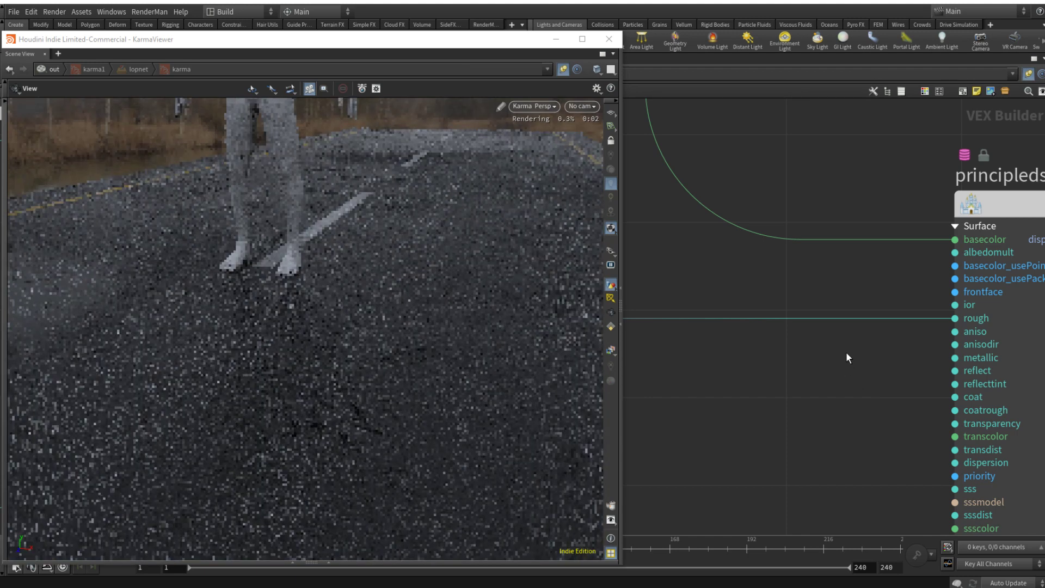
# Step: Insert a Null node on the displacement wire just before principledshader1 and name it DISP
pyautogui.scroll(-4, 846, 352)
pyautogui.moveTo(840, 368); pyautogui.dragTo(908, 228, button='middle')
pyautogui.scroll(-1, 909, 229)
pyautogui.press('Tab')
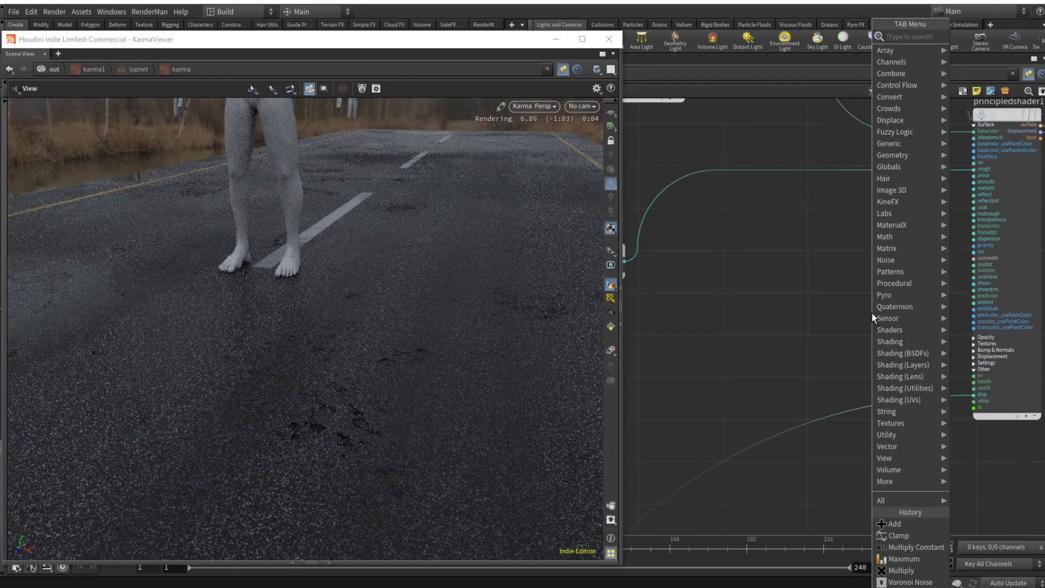
pyautogui.write('mix')
pyautogui.press('Return')
pyautogui.click(842, 426)
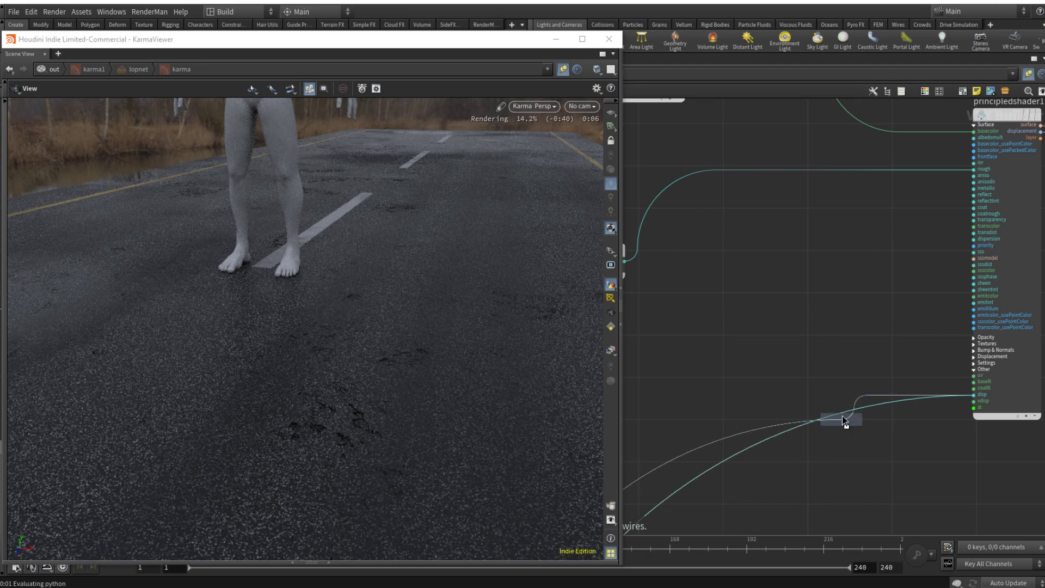
pyautogui.doubleClick(840, 405)
pyautogui.write('DISP')
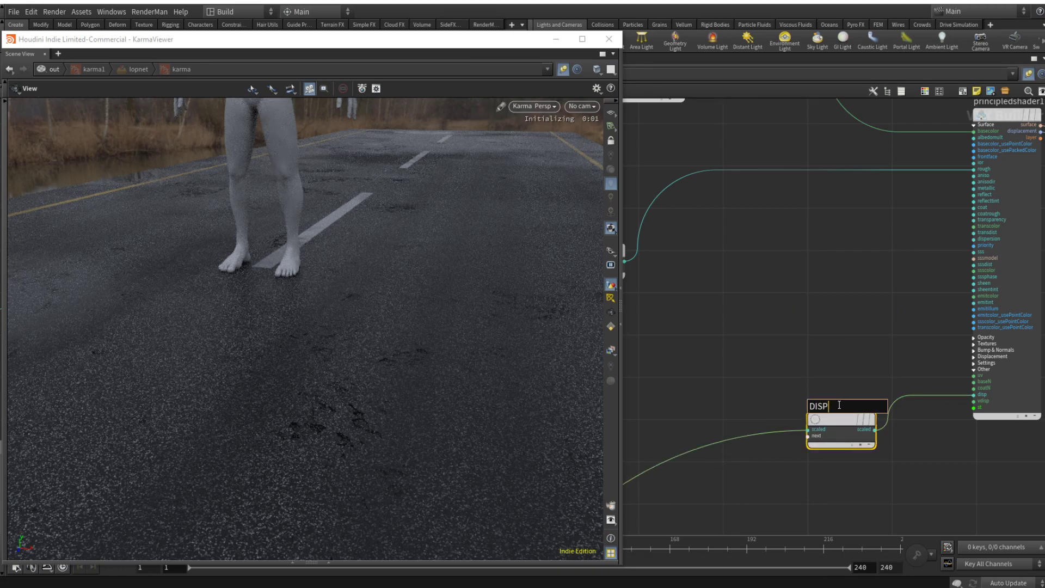
pyautogui.press('Return')
# Step: Switch the Karma viewport to look through /cameras/cam1
pyautogui.scroll(-2, 841, 404)
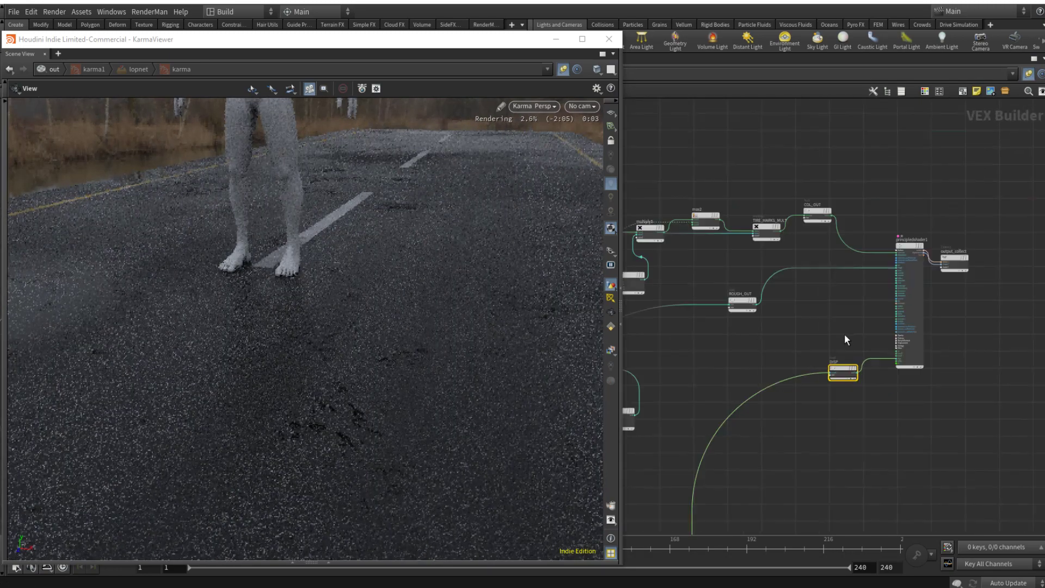
pyautogui.scroll(-1, 845, 335)
pyautogui.click(578, 106)
pyautogui.click(589, 130)
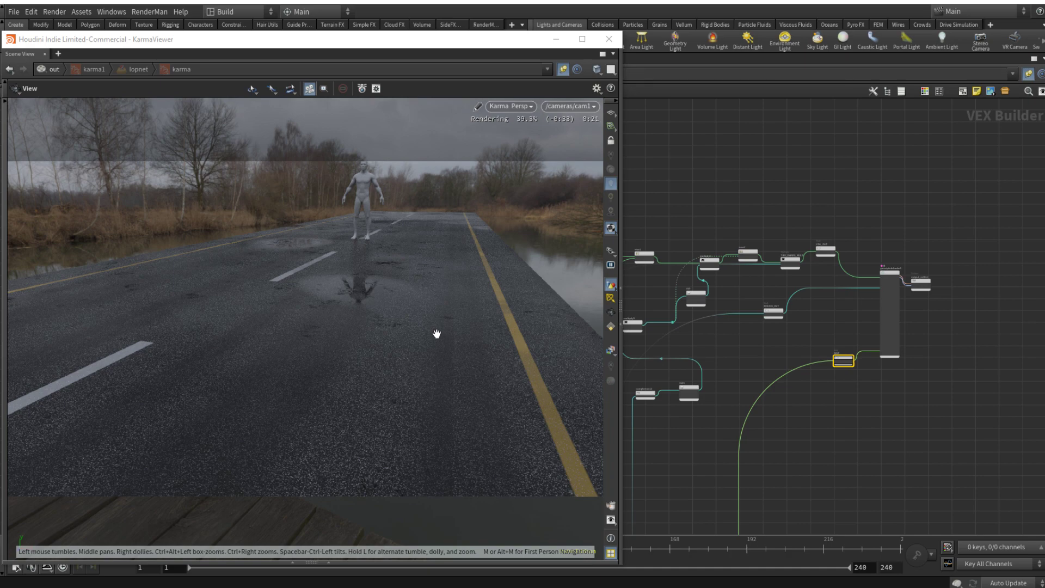
# Step: Enclose the low, mid and high Voronoi displacement nodes below the other groups in a titled network box
pyautogui.scroll(-8, 812, 440)
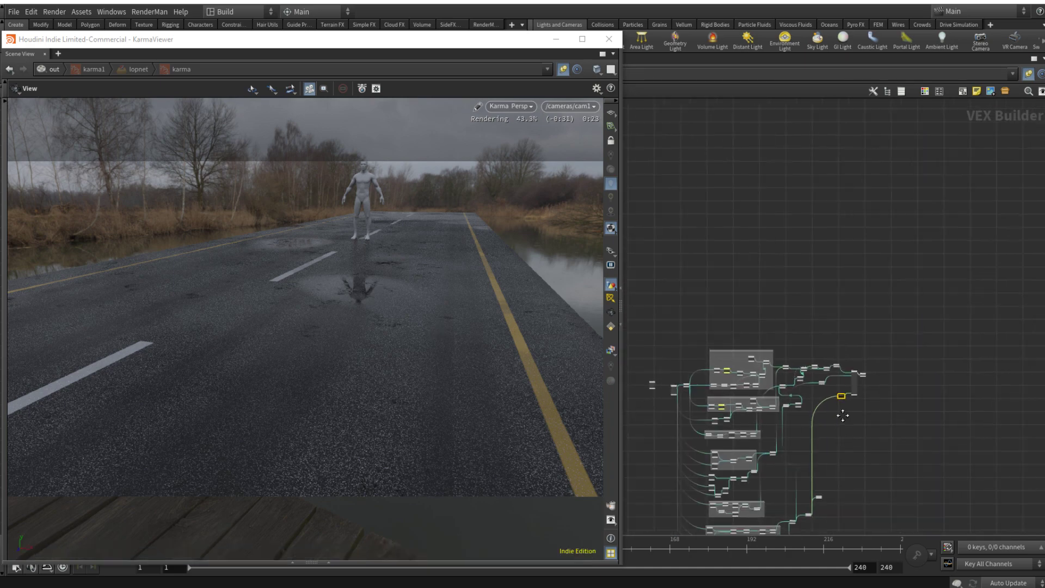
pyautogui.moveTo(880, 336); pyautogui.dragTo(899, 239, button='middle')
pyautogui.moveTo(858, 479); pyautogui.dragTo(882, 411, button='middle')
pyautogui.moveTo(892, 449)
pyautogui.mouseDown()
pyautogui.moveTo(759, 338)
pyautogui.moveTo(787, 383)
pyautogui.moveTo(893, 491)
pyautogui.mouseUp()
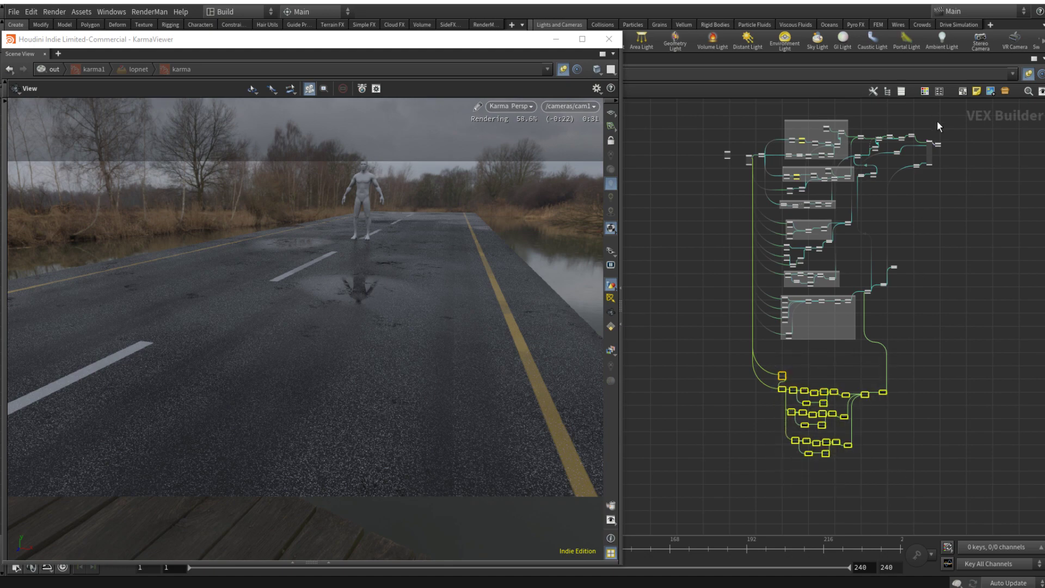
pyautogui.click(962, 91)
pyautogui.scroll(8, 808, 383)
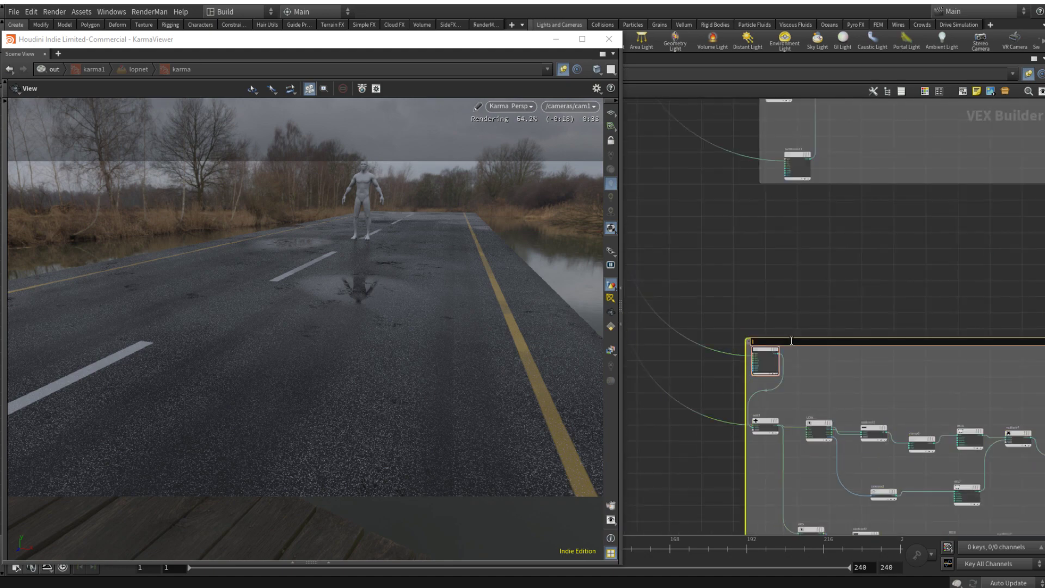
pyautogui.press('Return')
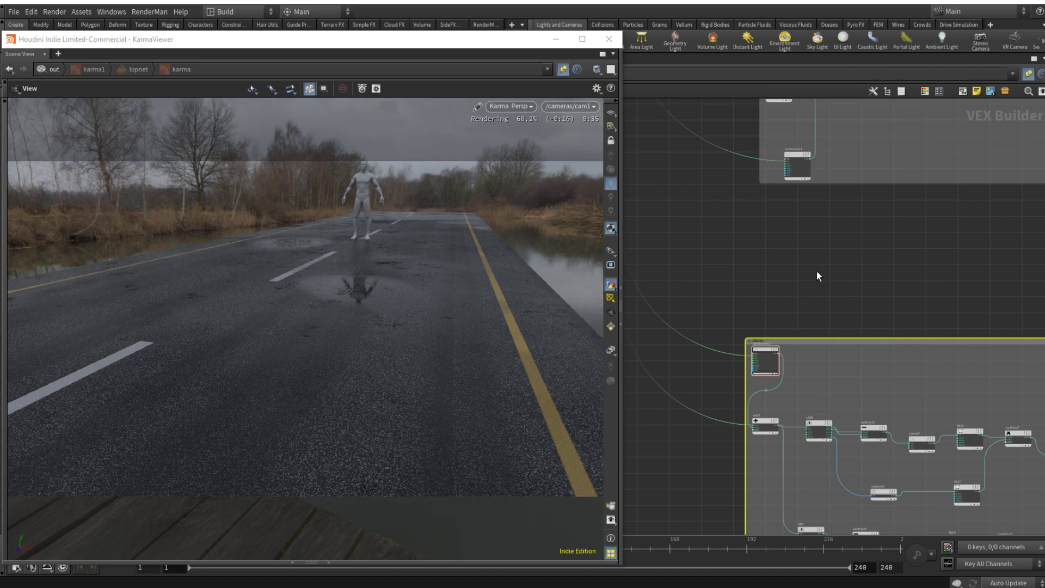
# Step: Examine the finished road's puddles, holes and lines from several angles in the render and return to the cam1 view
pyautogui.scroll(-6, 822, 264)
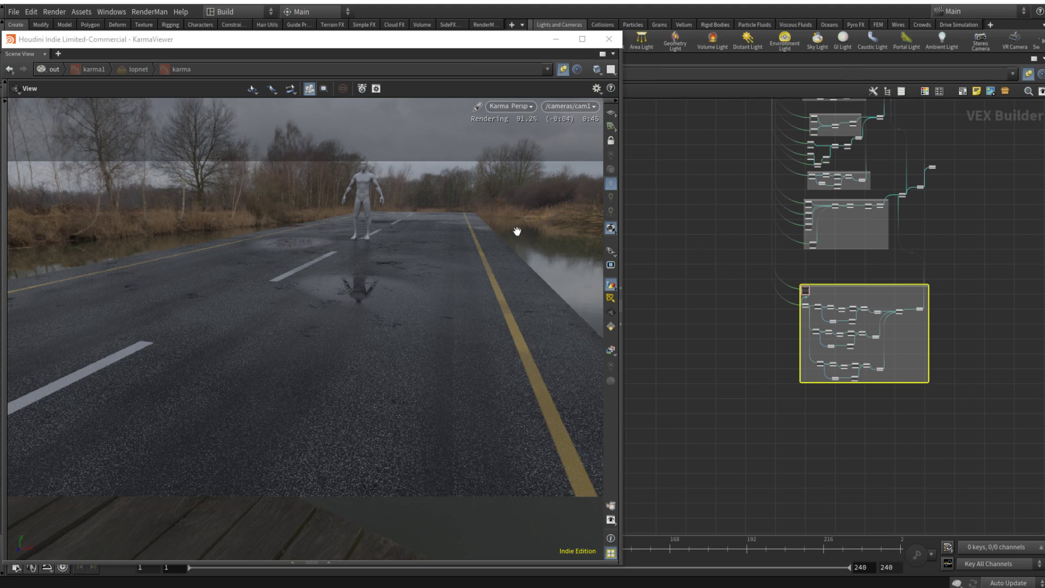
pyautogui.moveTo(461, 241); pyautogui.dragTo(476, 260, button='middle')
pyautogui.moveTo(476, 261); pyautogui.dragTo(463, 312, button='right')
pyautogui.moveTo(469, 243); pyautogui.dragTo(482, 312)
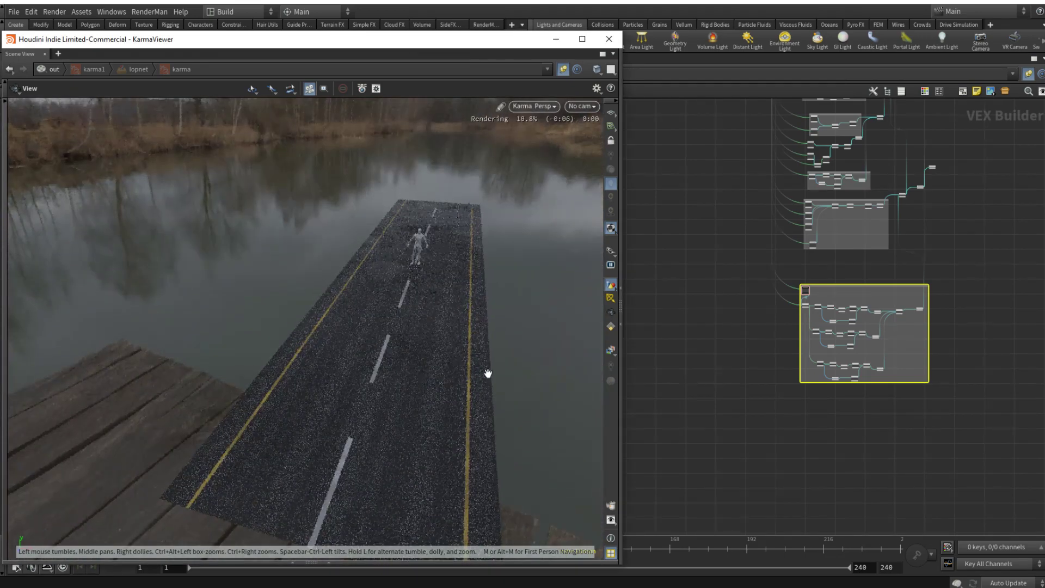
pyautogui.scroll(6, 405, 379)
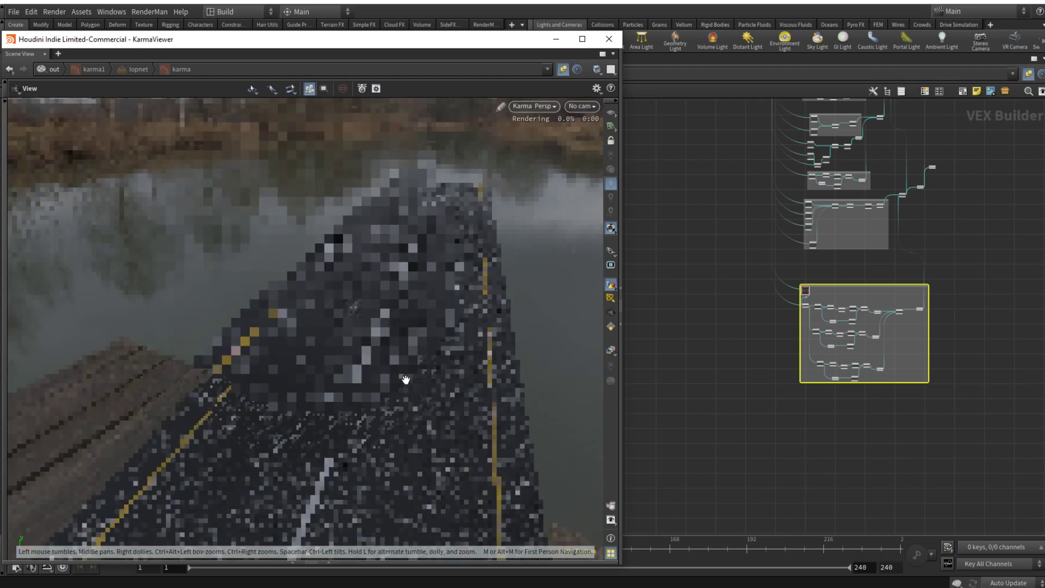
pyautogui.moveTo(412, 363); pyautogui.dragTo(464, 275)
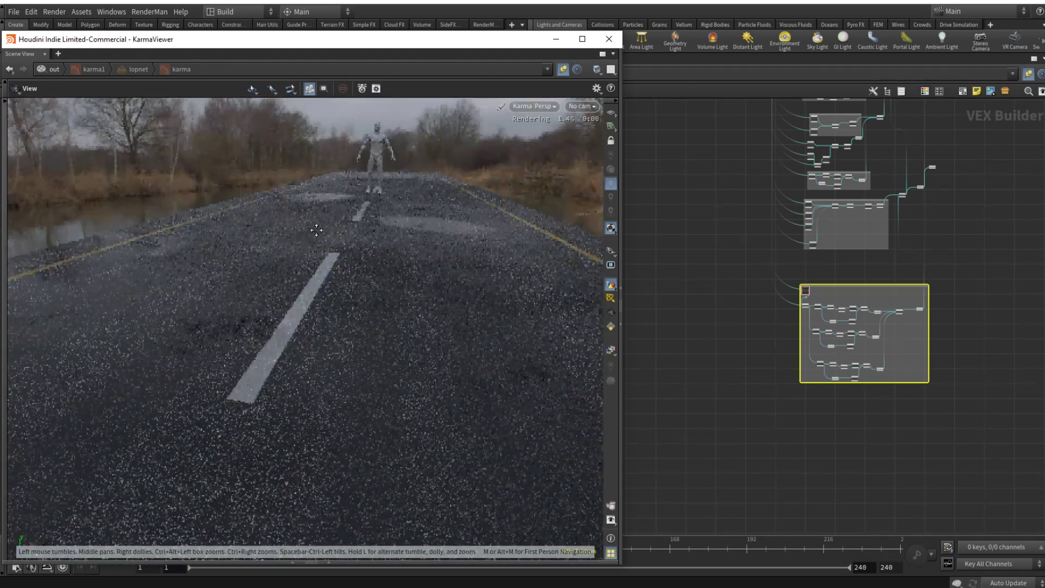
pyautogui.moveTo(315, 231); pyautogui.dragTo(439, 260, button='middle')
pyautogui.moveTo(276, 240); pyautogui.dragTo(328, 226)
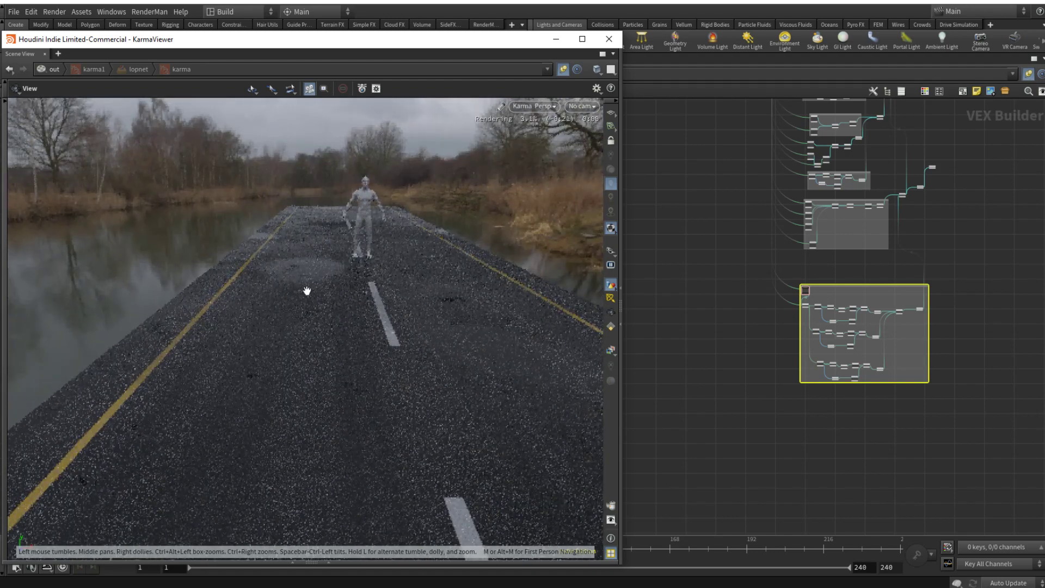
pyautogui.moveTo(449, 299); pyautogui.dragTo(504, 265)
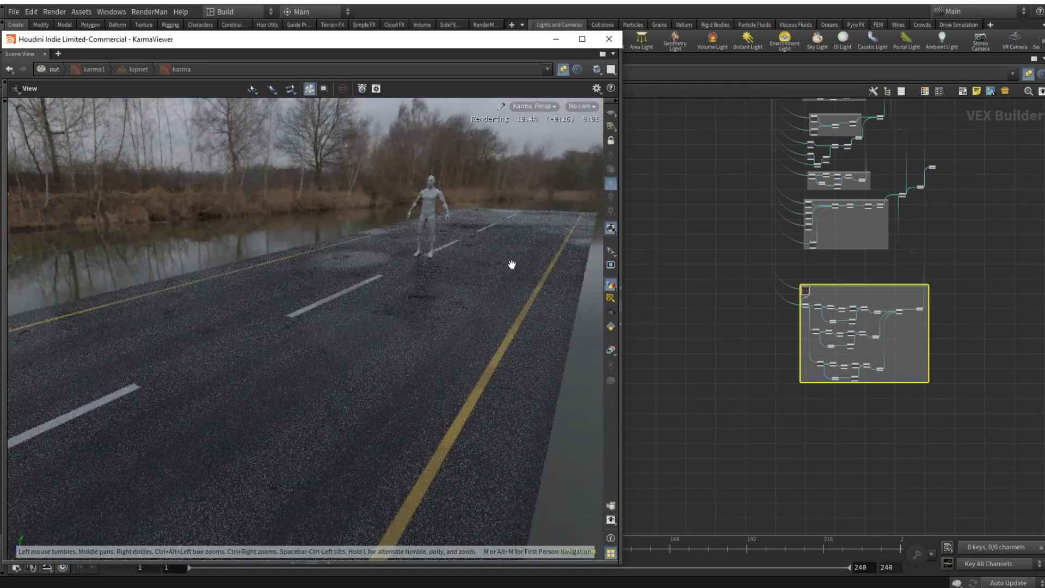
pyautogui.click(582, 106)
pyautogui.click(605, 131)
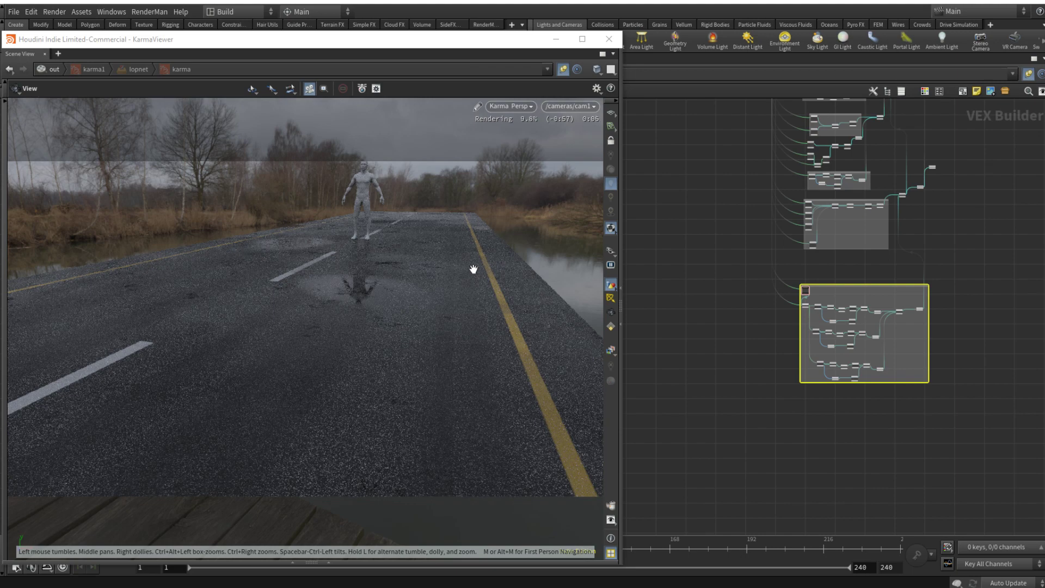
pyautogui.moveTo(710, 258); pyautogui.dragTo(692, 363, button='middle')
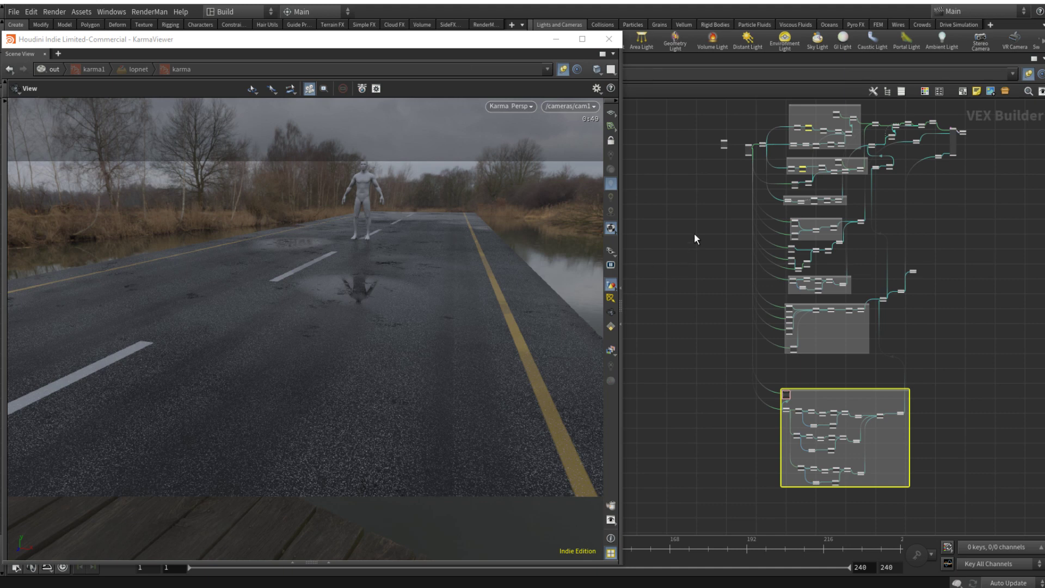
pyautogui.scroll(-3, 703, 250)
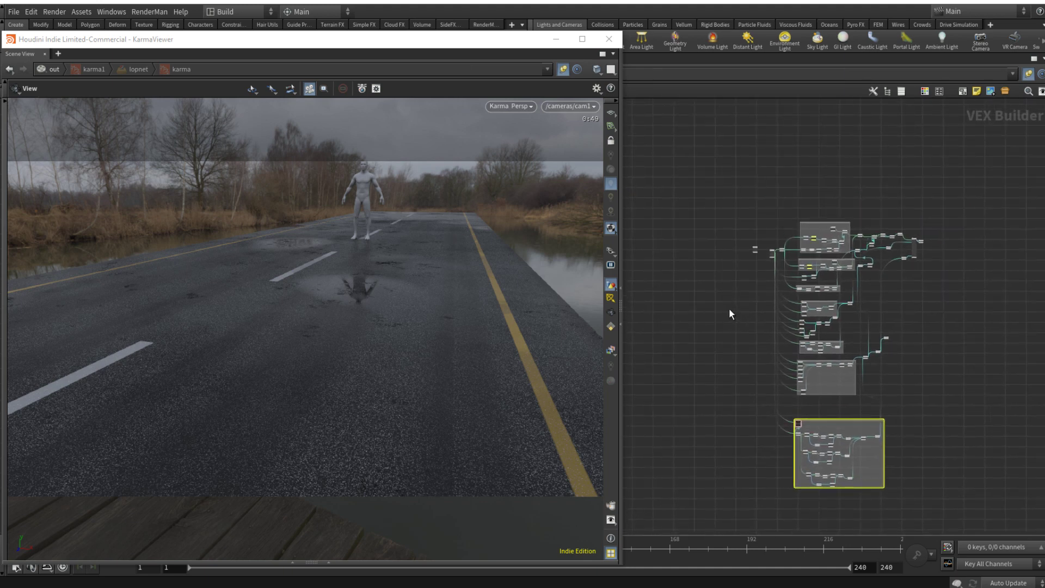